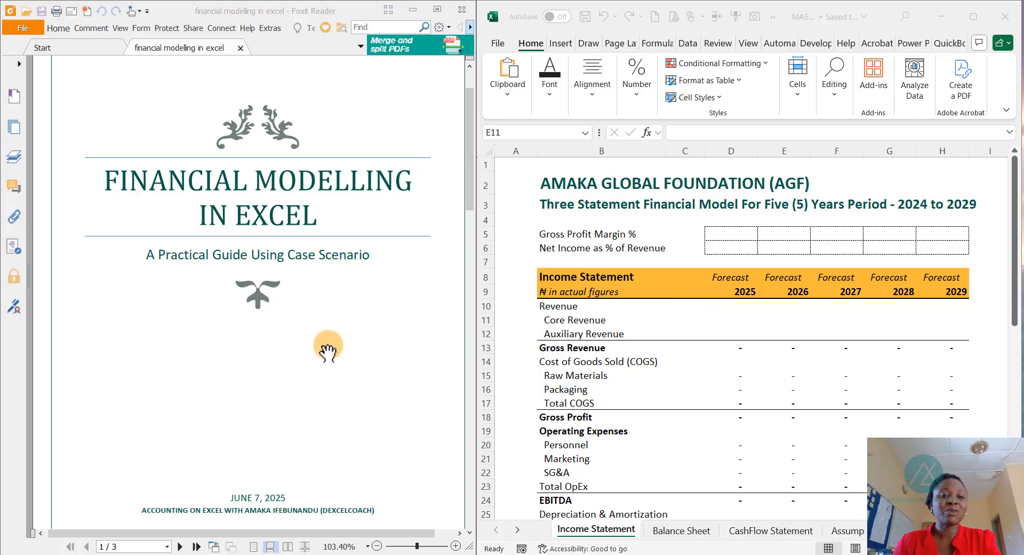
# - Read the case scenario introduction in the PDF and look over the Income Statement template in the workbook
pyautogui.scroll(-8, 293, 346)
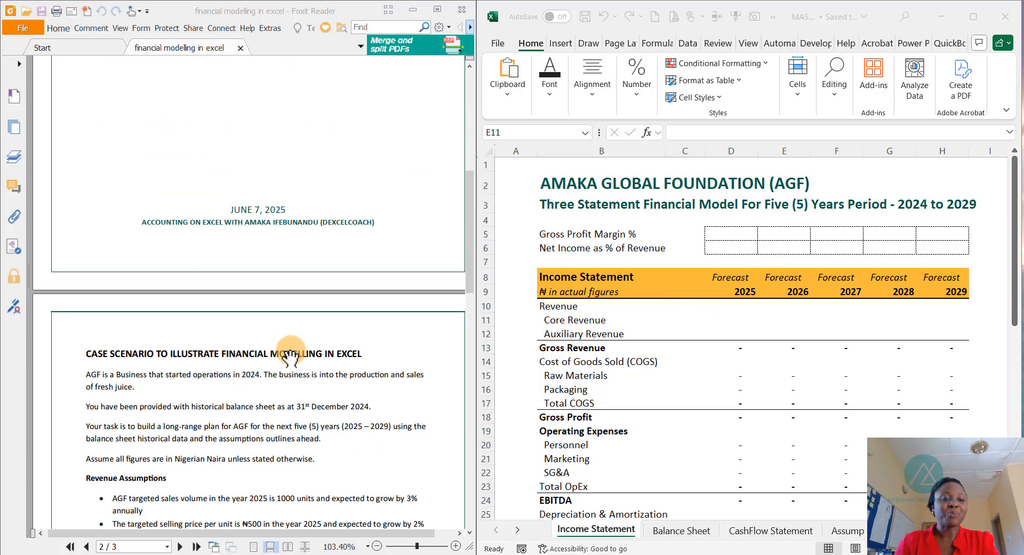
pyautogui.scroll(-2, 286, 345)
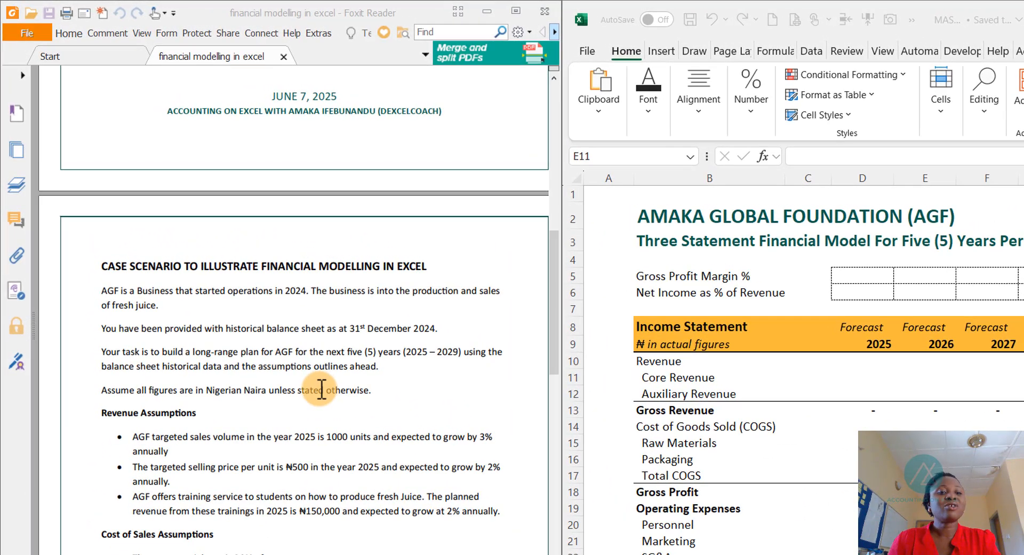
pyautogui.scroll(-1, 242, 357)
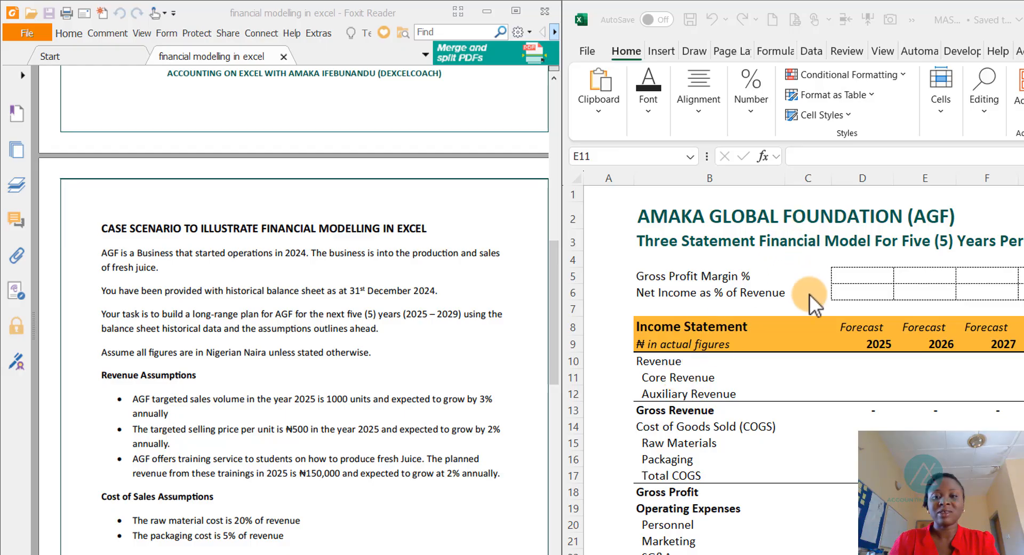
pyautogui.click(798, 459)
pyautogui.scroll(-3, 821, 439)
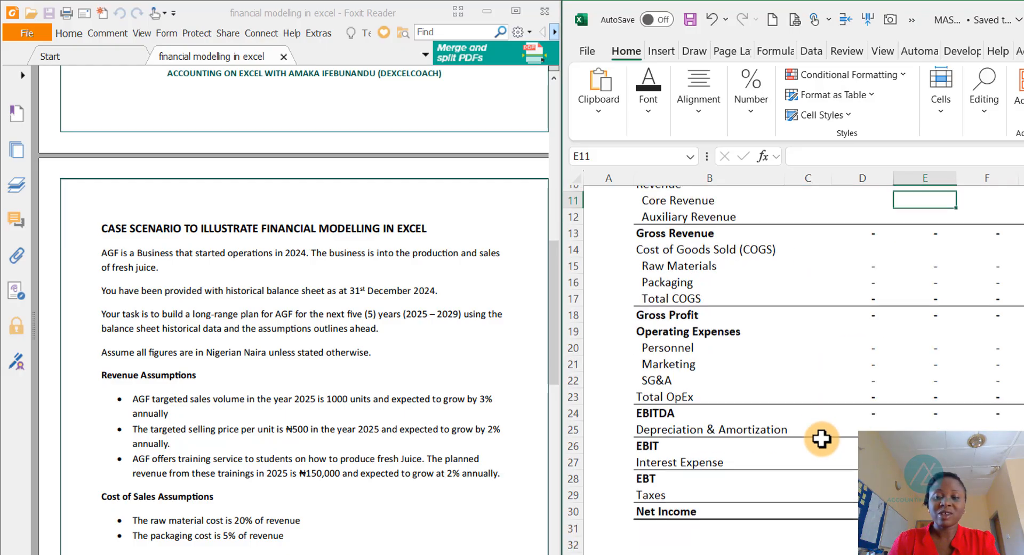
pyautogui.scroll(2, 822, 439)
pyautogui.scroll(2, 822, 435)
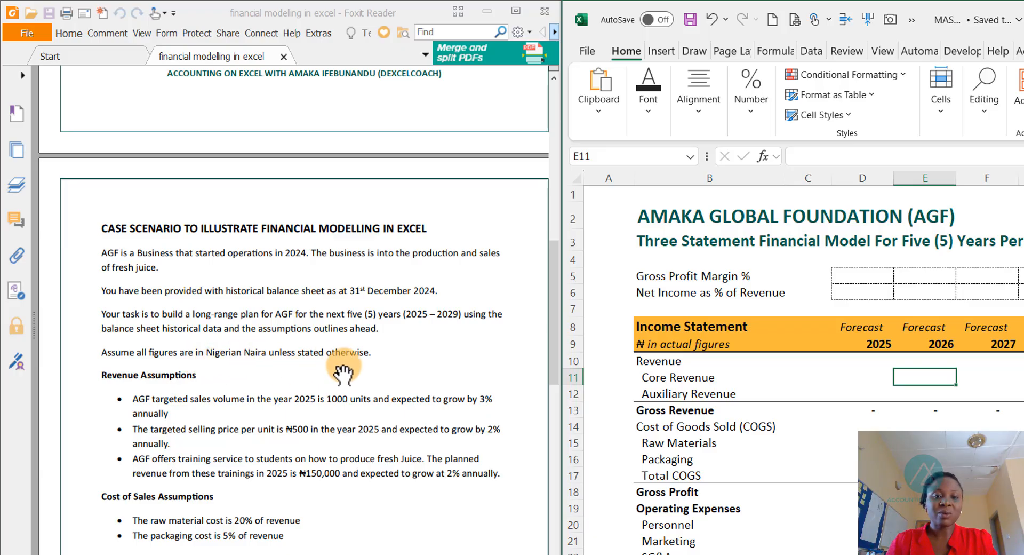
# - Read the revenue, cost of sales, operating expense, income tax and working capital assumptions in the PDF
pyautogui.scroll(-3, 325, 411)
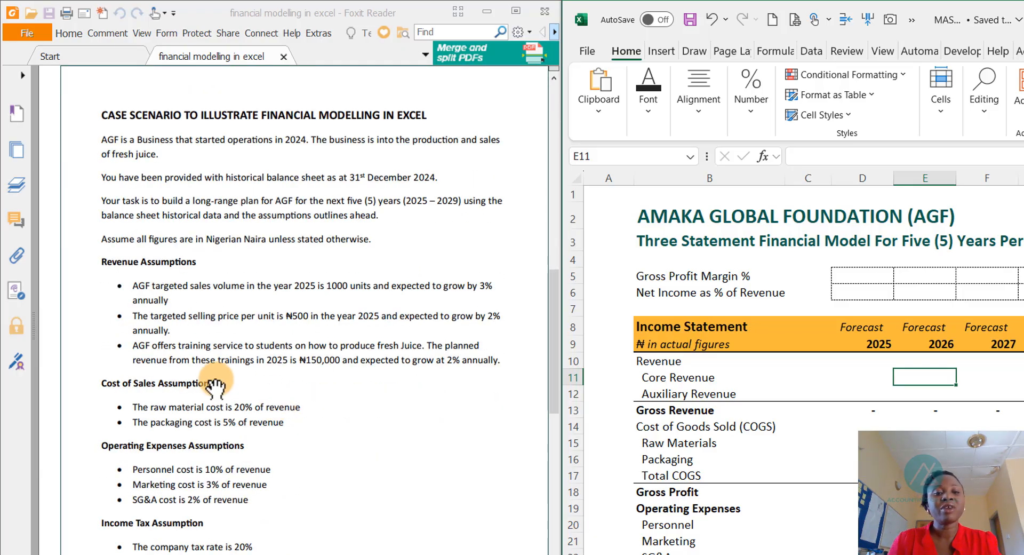
pyautogui.scroll(-1, 212, 376)
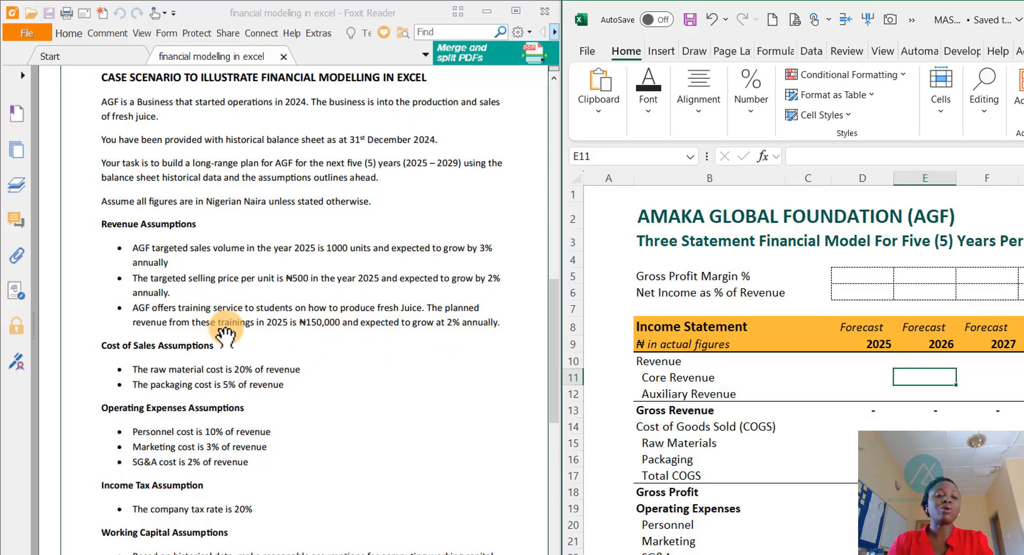
pyautogui.scroll(-5, 206, 323)
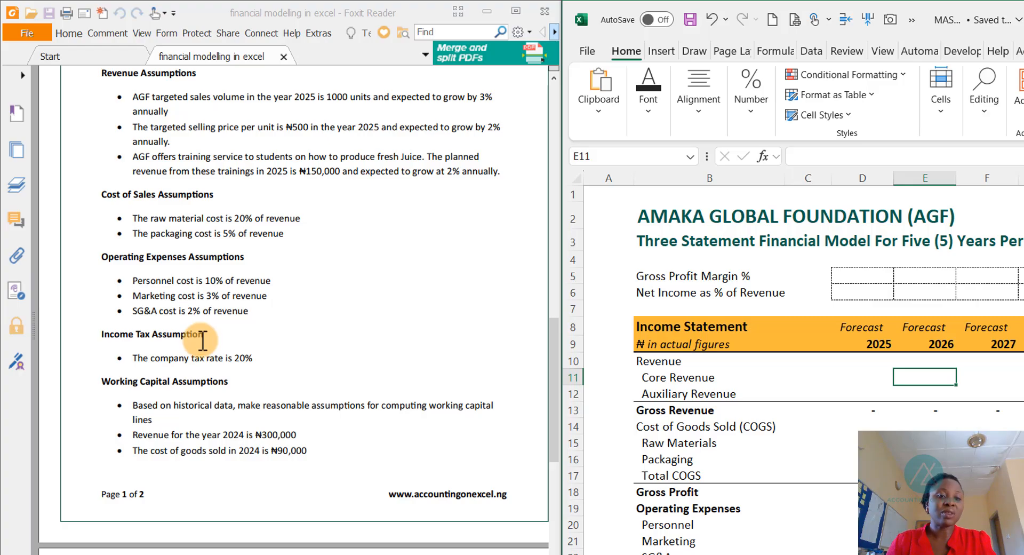
pyautogui.scroll(-4, 200, 352)
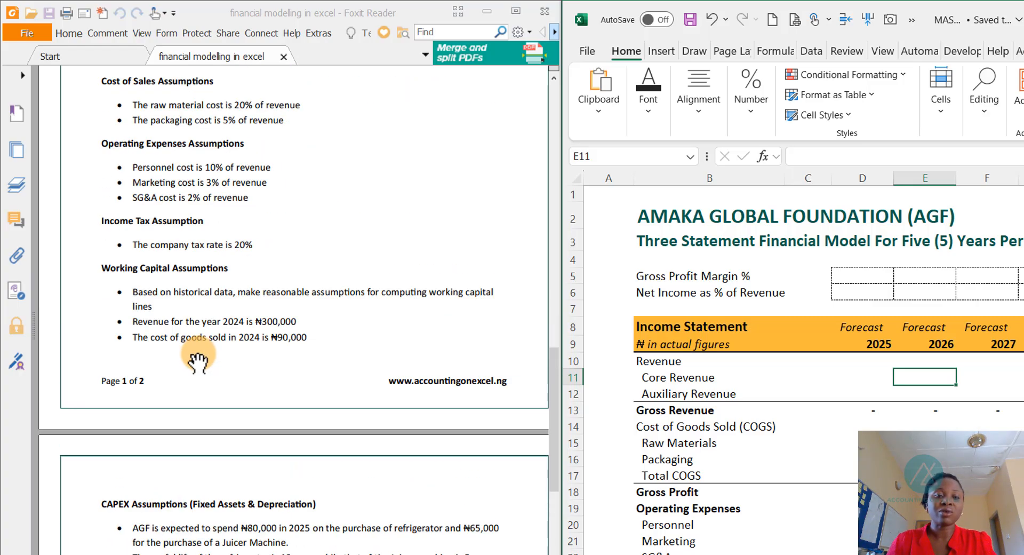
pyautogui.scroll(18, 198, 363)
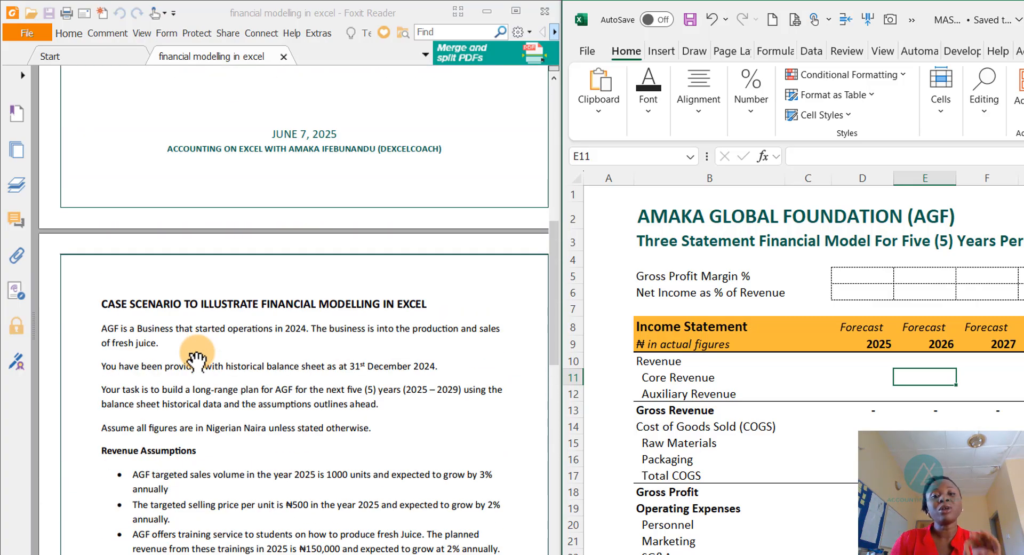
pyautogui.scroll(-1, 185, 347)
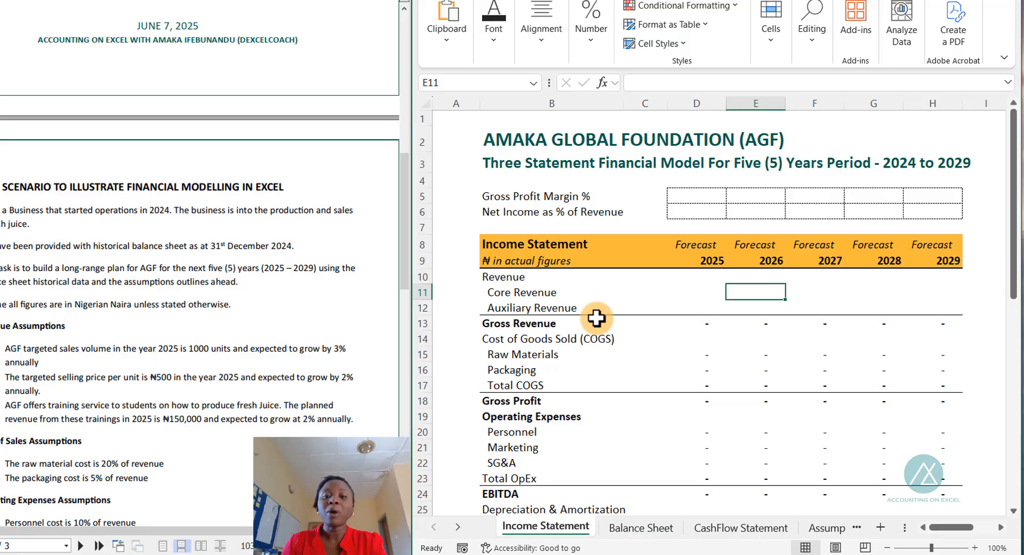
# - Examine the Income Statement sheet's title, ratio rows for 2025–2029 and its line items
pyautogui.click(596, 318)
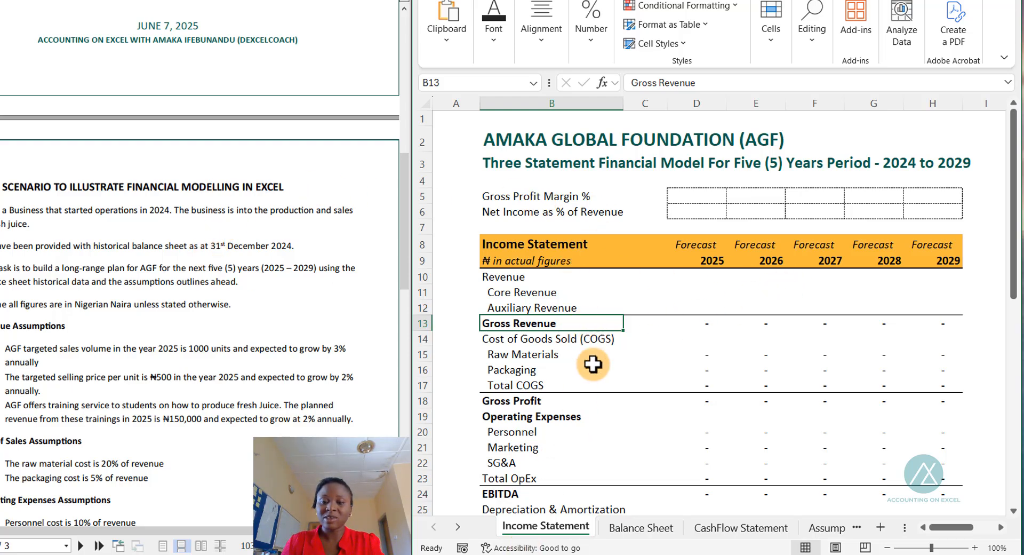
pyautogui.click(521, 140)
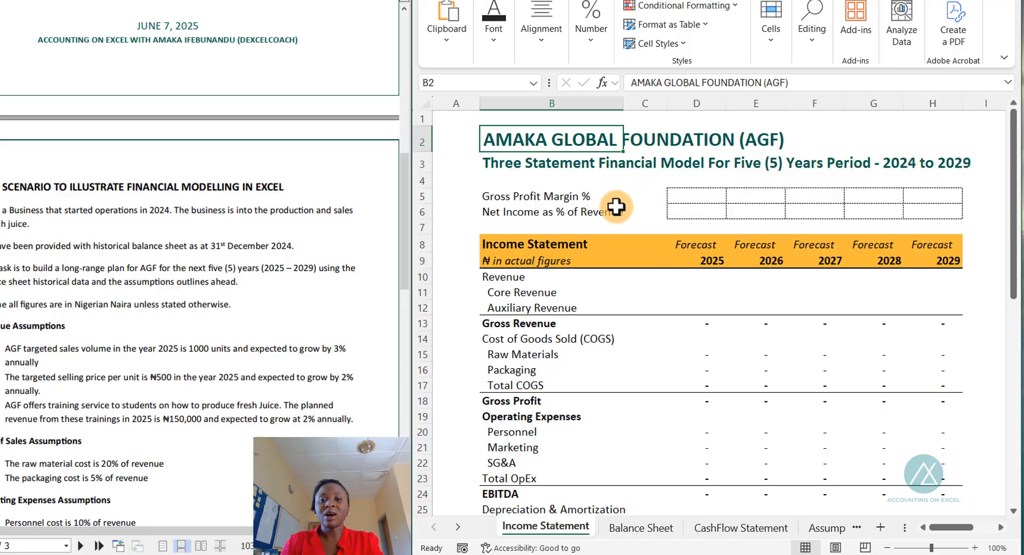
pyautogui.click(522, 196)
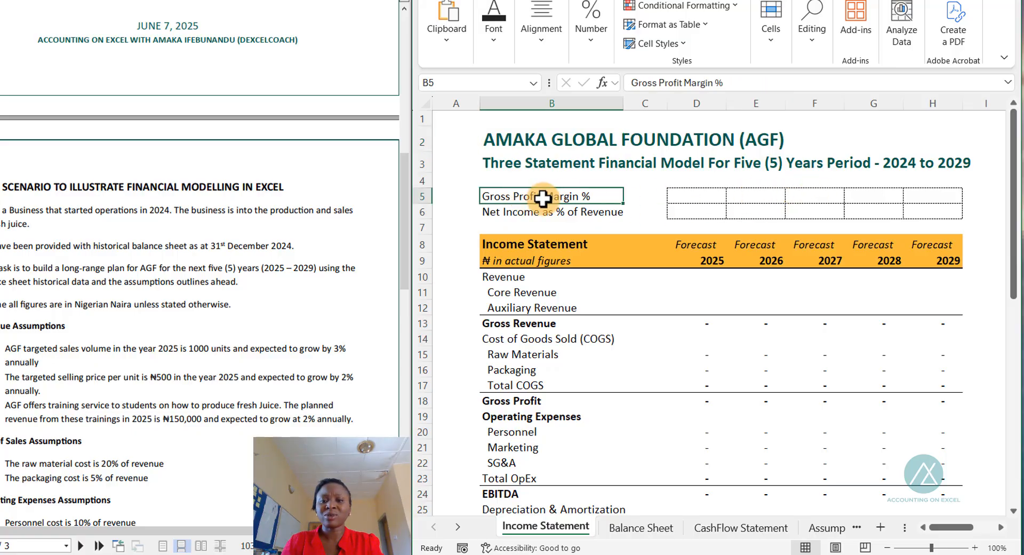
pyautogui.moveTo(542, 198); pyautogui.dragTo(919, 216)
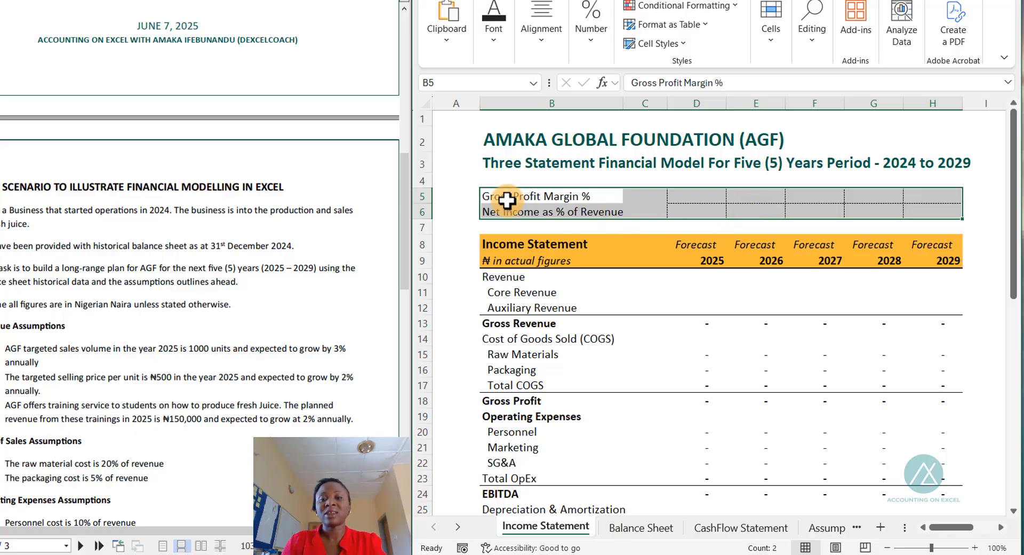
pyautogui.click(716, 200)
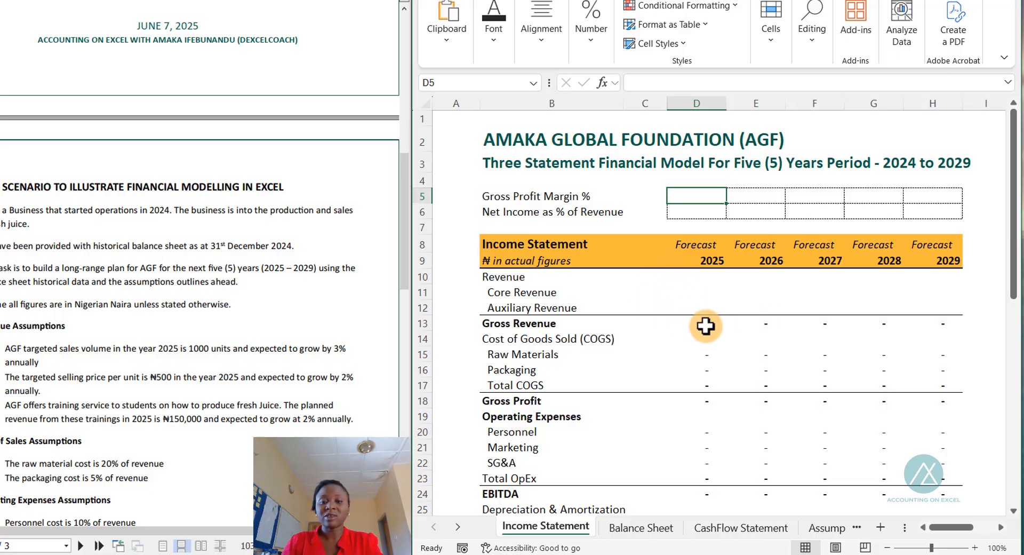
pyautogui.scroll(-3, 730, 291)
pyautogui.scroll(4, 736, 299)
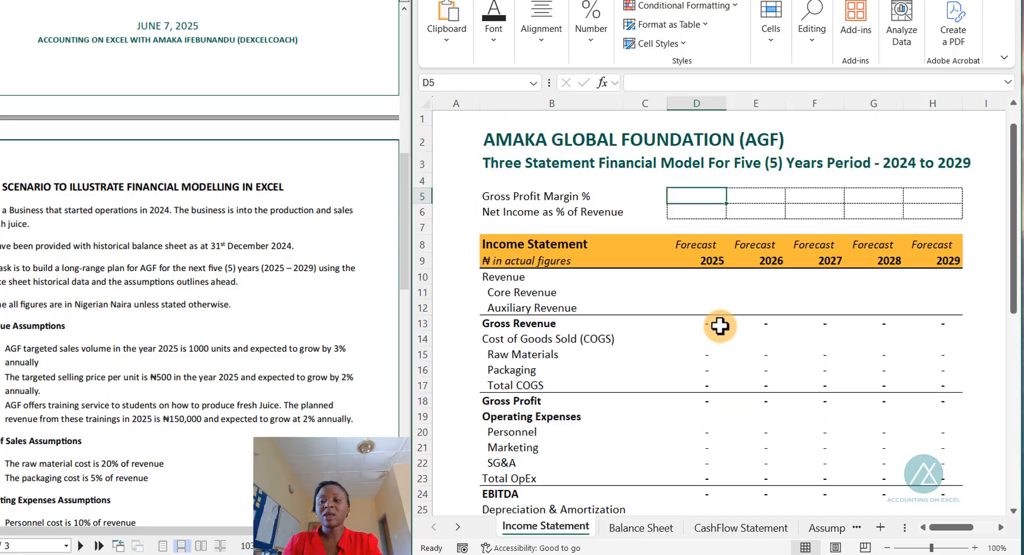
pyautogui.scroll(-2, 722, 345)
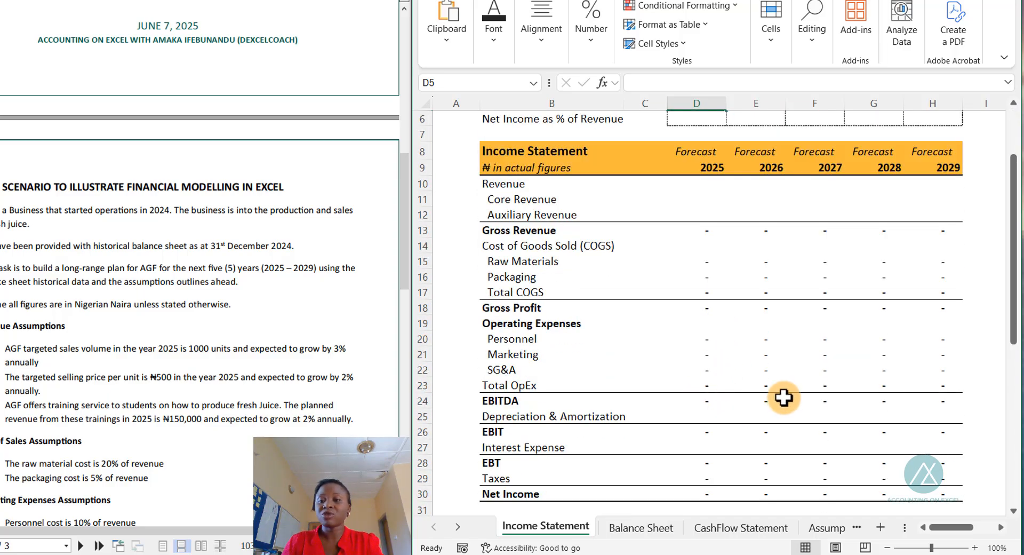
pyautogui.scroll(2, 782, 398)
# - Review the Balance Sheet's historical 2024 figures and empty forecast columns
pyautogui.click(633, 527)
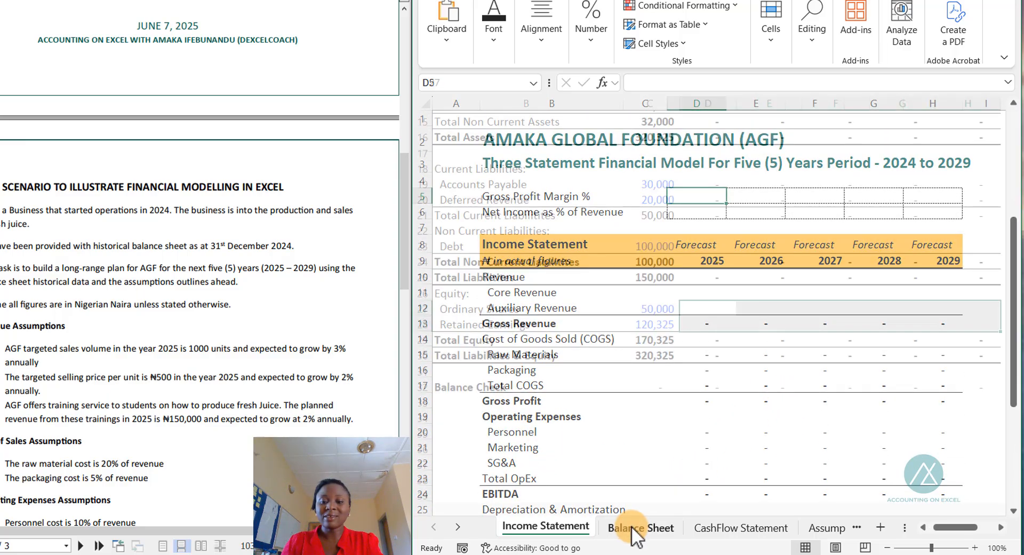
pyautogui.scroll(4, 654, 389)
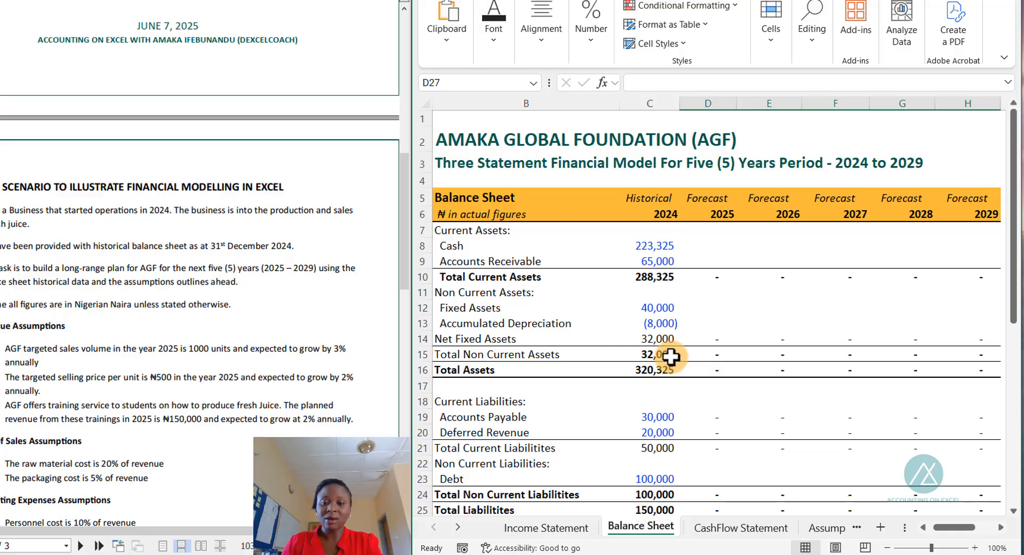
pyautogui.scroll(-1, 673, 355)
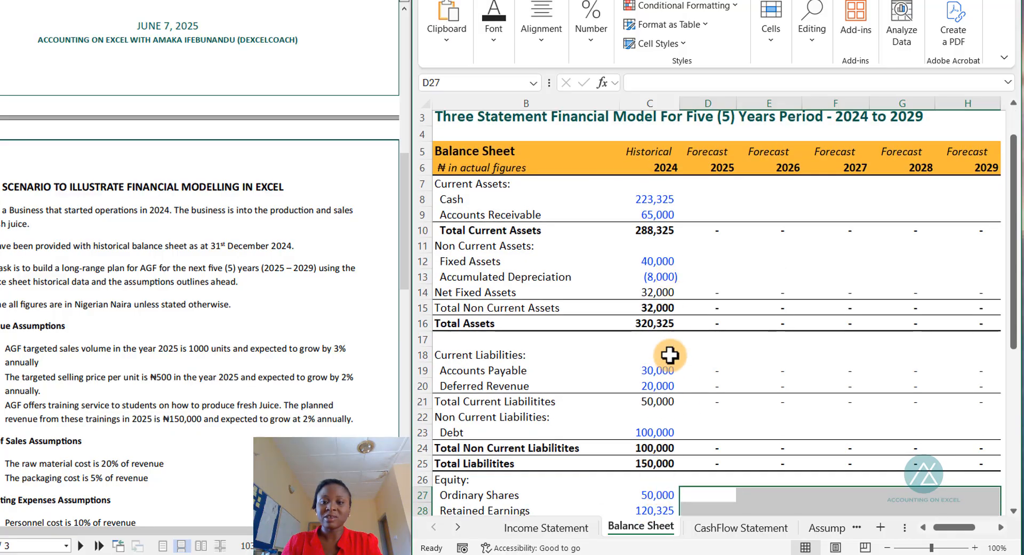
pyautogui.scroll(1, 667, 342)
pyautogui.click(652, 244)
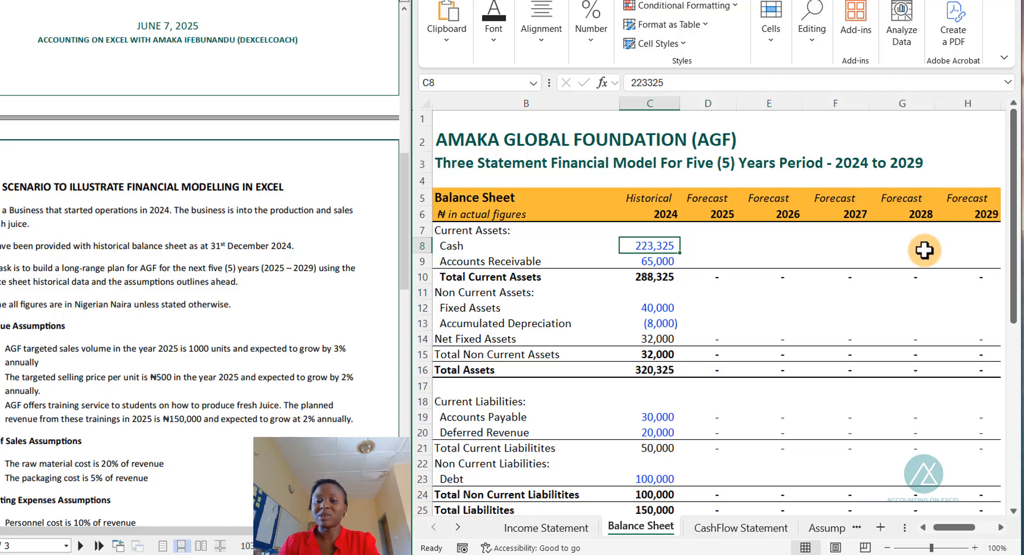
# - Review the Cash Flow Statement layout, comparing it with the Income Statement and Balance Sheet sheets
pyautogui.click(713, 534)
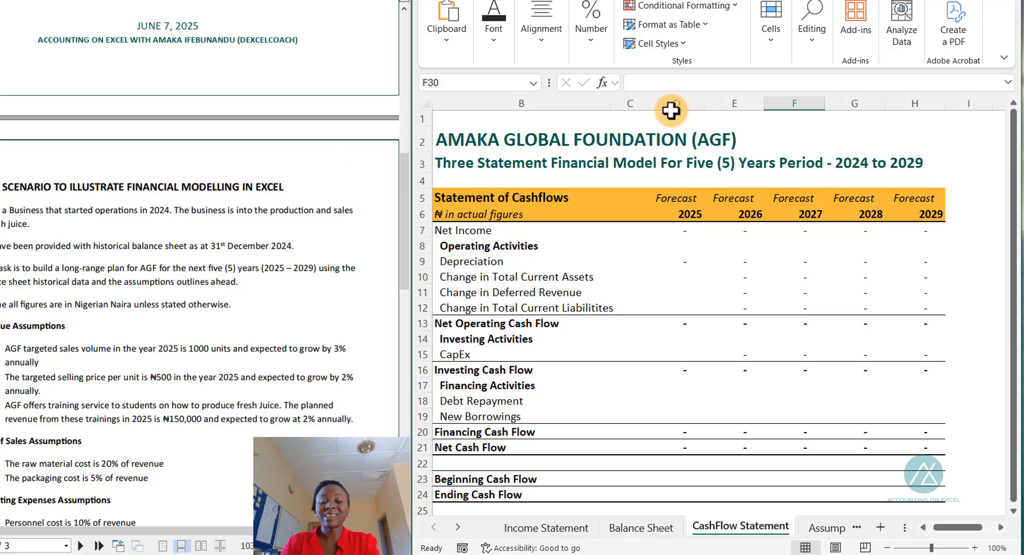
pyautogui.click(529, 528)
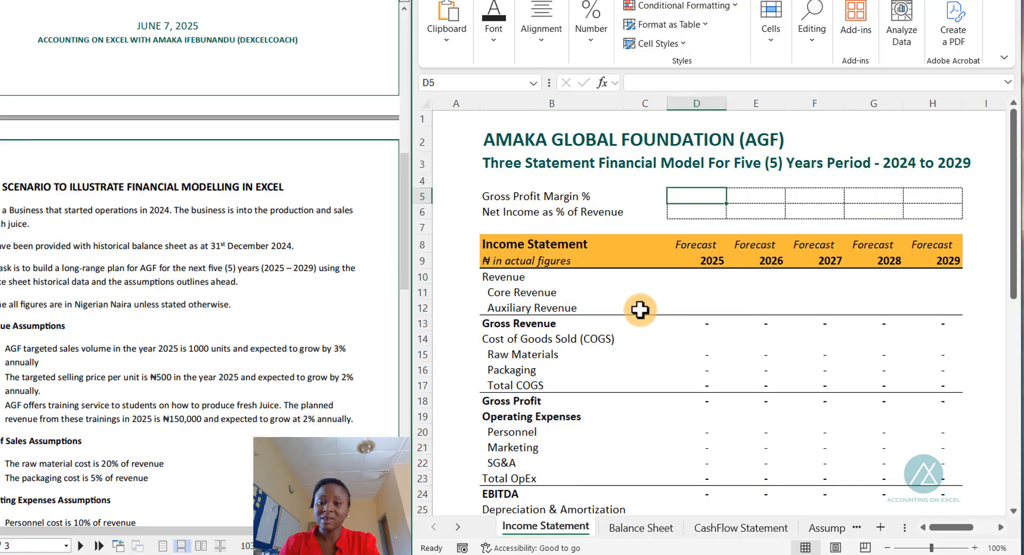
pyautogui.click(698, 96)
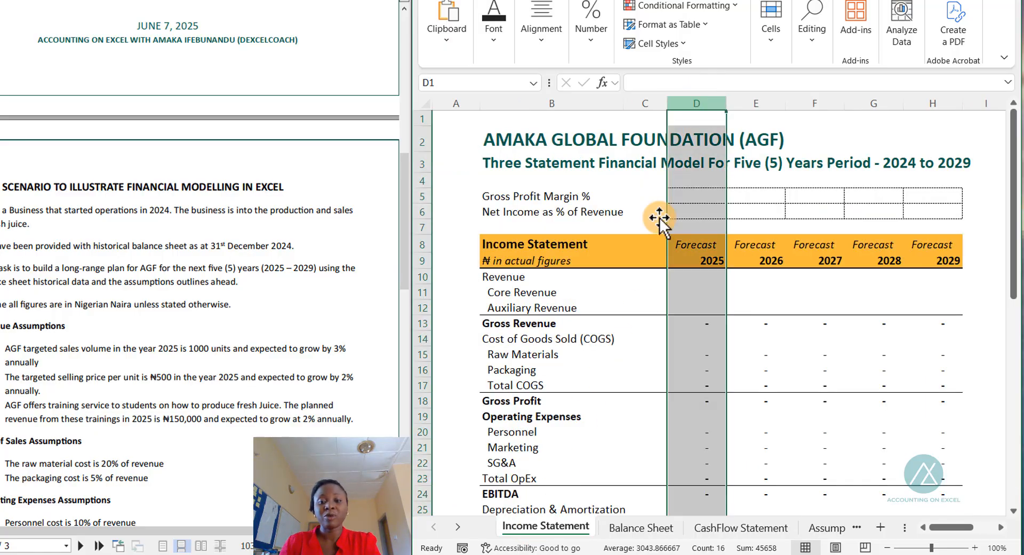
pyautogui.click(629, 531)
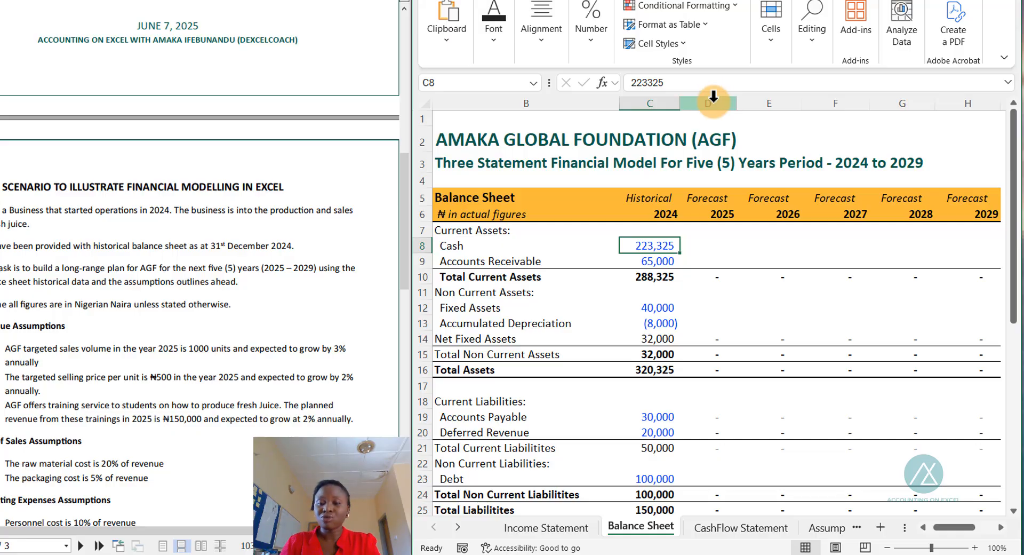
pyautogui.click(716, 530)
pyautogui.scroll(-2, 514, 269)
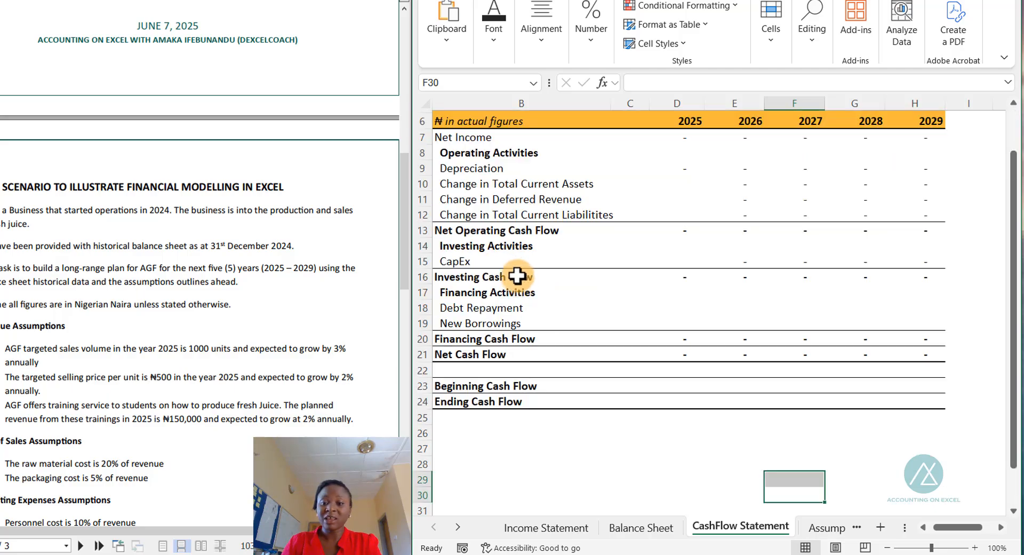
pyautogui.scroll(2, 516, 275)
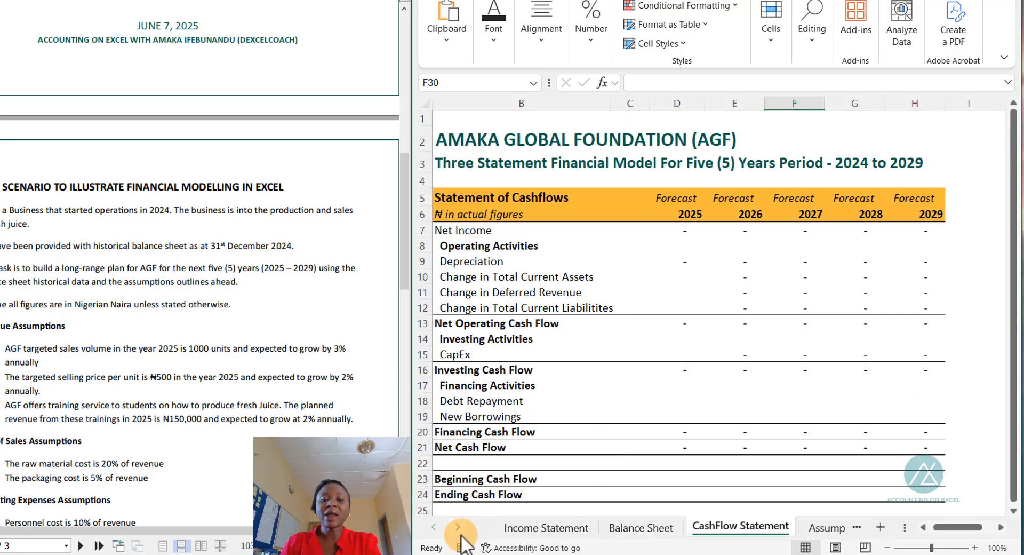
# - On the Assumptions sheet, clear the company tax rate entries for 2025–2029 and the 2024 COGS figure
pyautogui.click(457, 528)
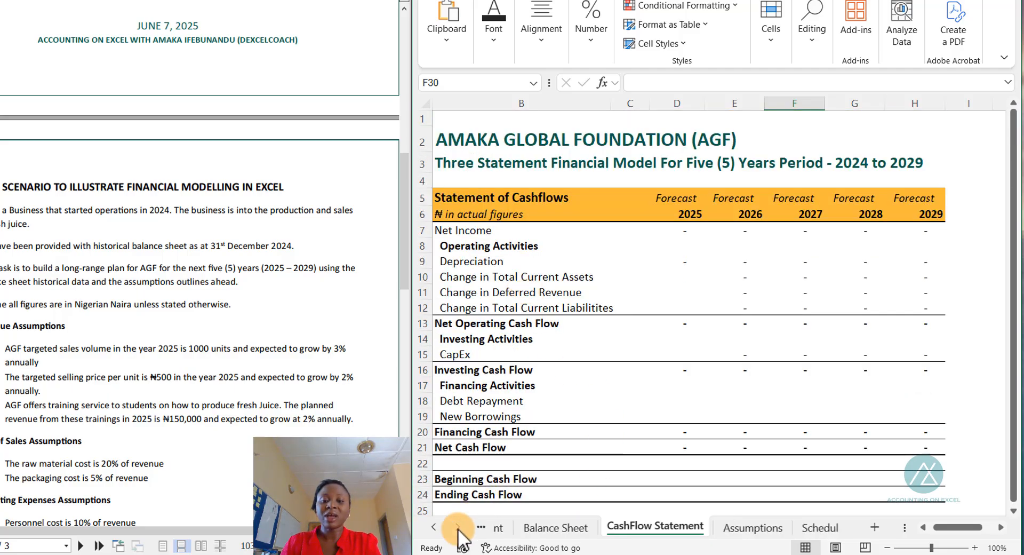
pyautogui.click(714, 528)
pyautogui.scroll(7, 689, 427)
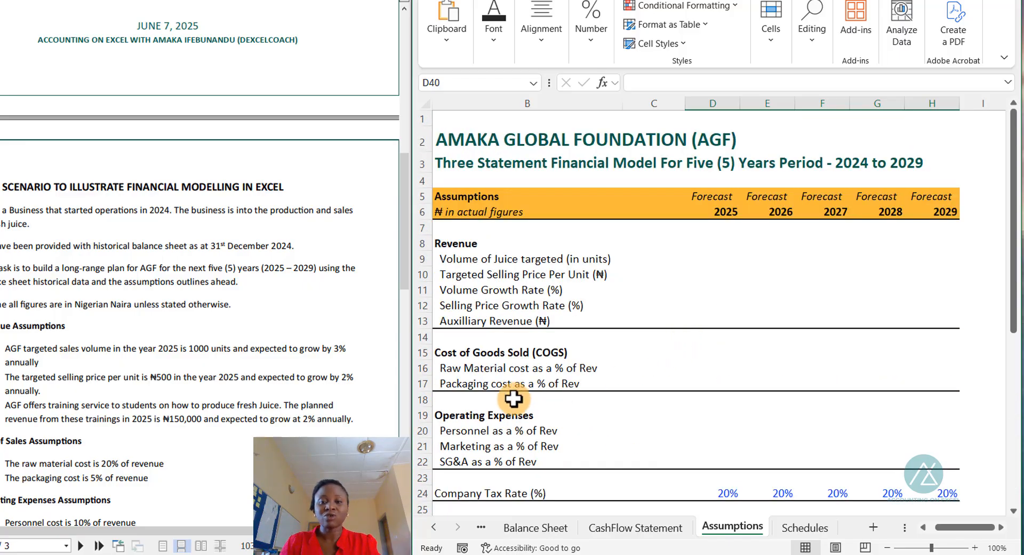
pyautogui.scroll(-2, 731, 459)
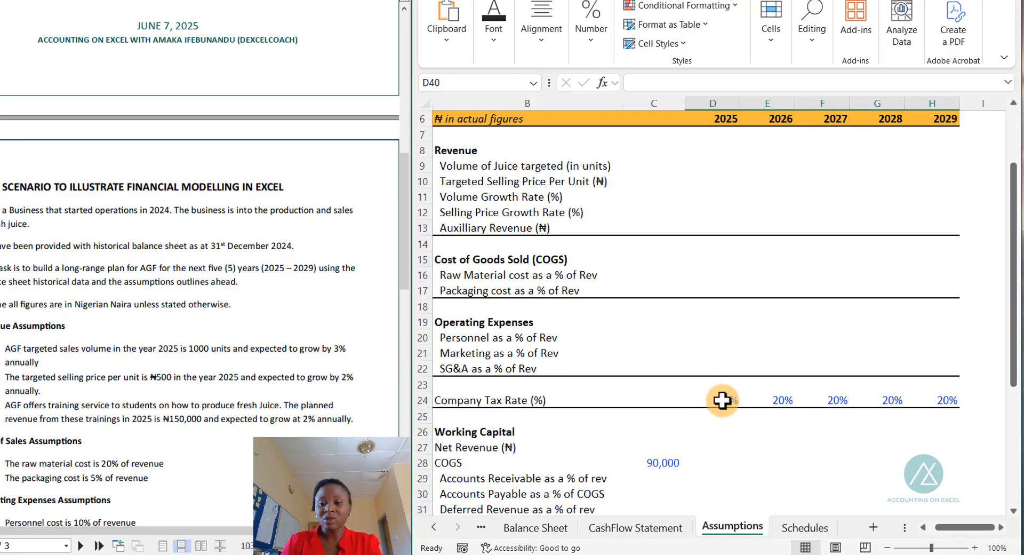
pyautogui.click(704, 398)
pyautogui.moveTo(727, 402); pyautogui.dragTo(927, 402)
pyautogui.press('Delete')
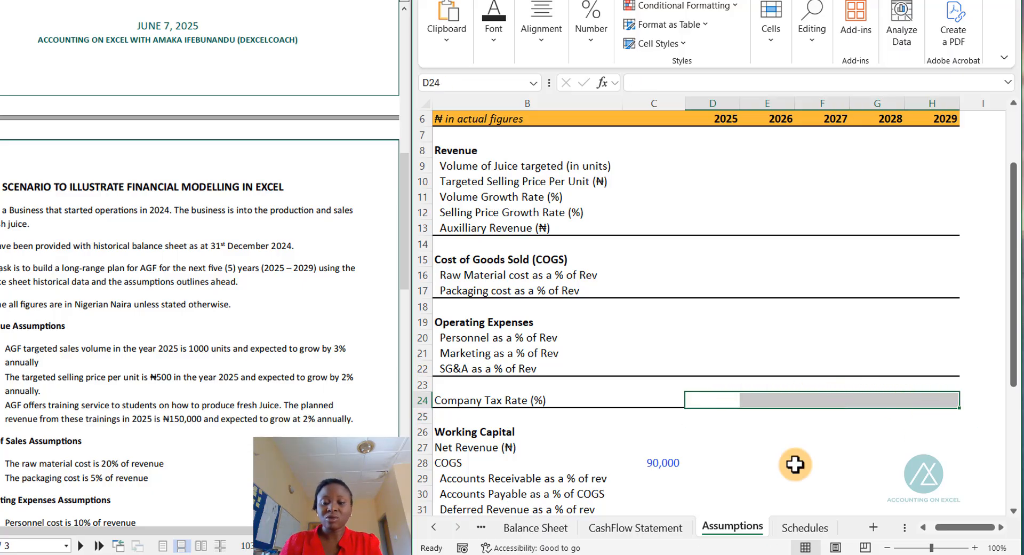
pyautogui.click(664, 460)
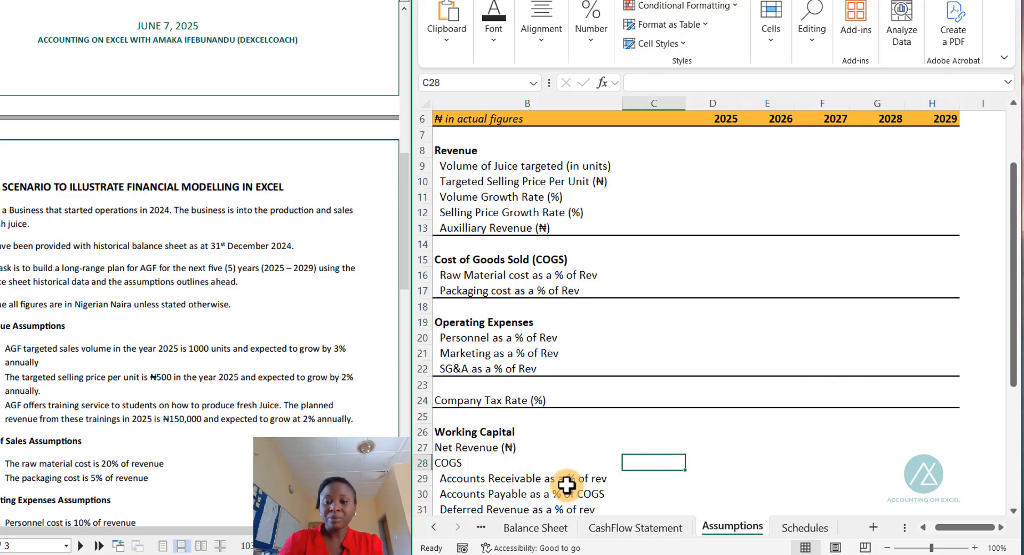
# - Review the revenue, cost and working capital assumption rows on the Assumptions sheet
pyautogui.scroll(2, 557, 393)
pyautogui.click(696, 287)
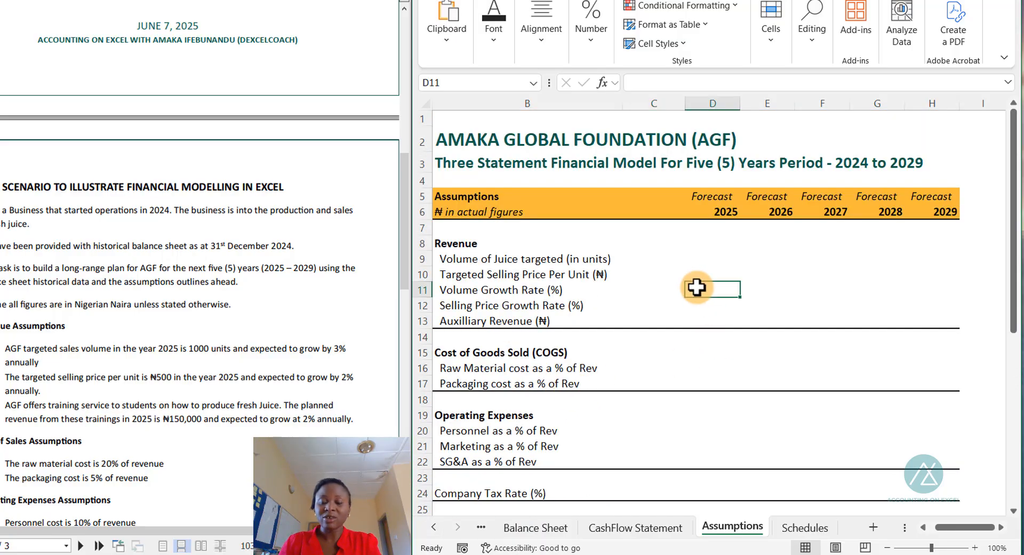
pyautogui.scroll(-3, 570, 293)
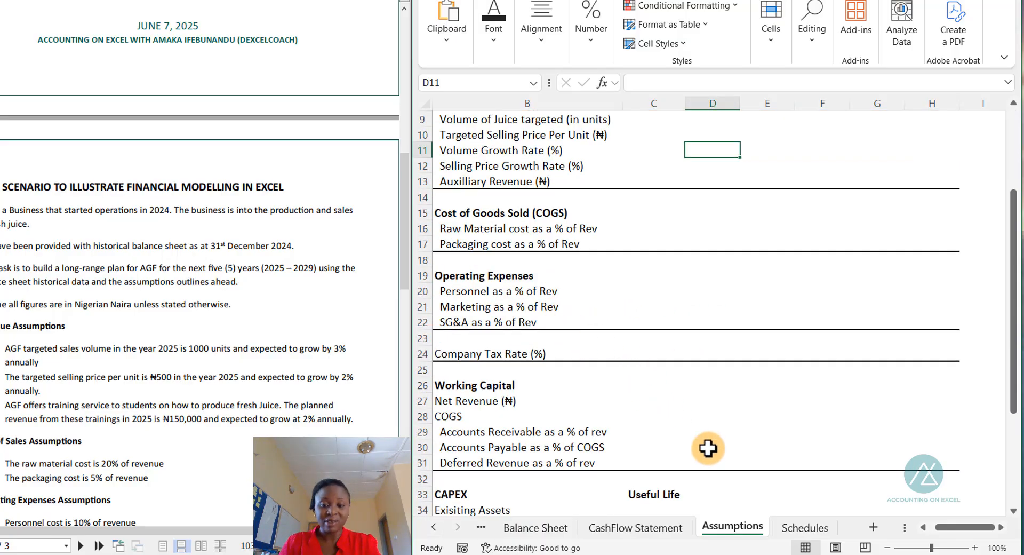
# - Look over the Schedules sheet, then return to the Assumptions sheet and read the revenue assumptions in the case scenario PDF
pyautogui.scroll(1, 708, 448)
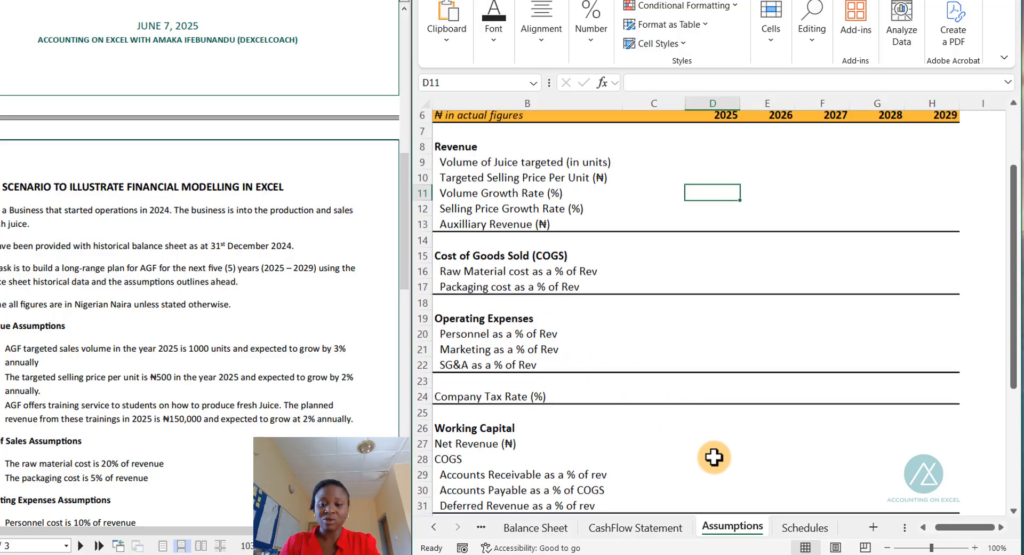
pyautogui.click(806, 527)
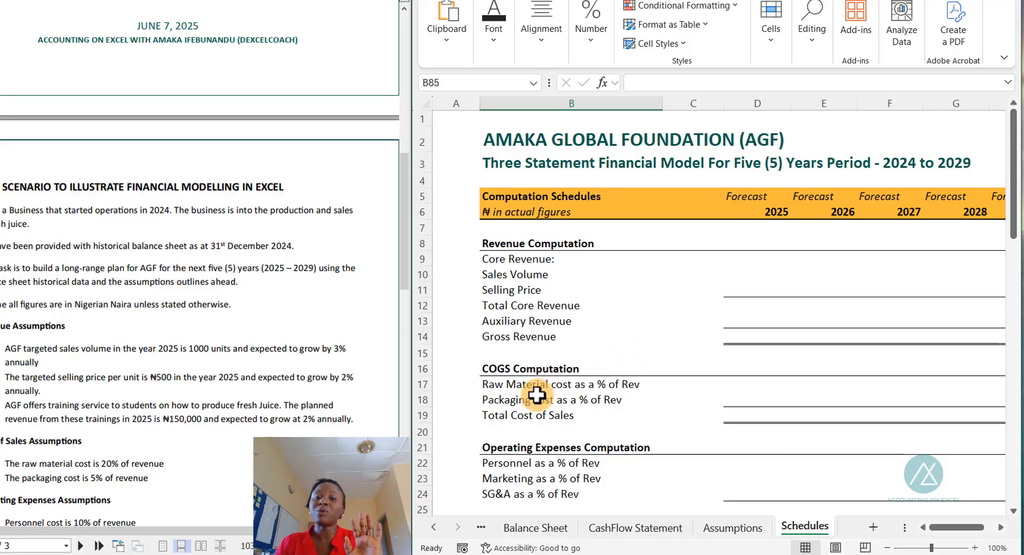
pyautogui.click(728, 528)
pyautogui.scroll(2, 667, 434)
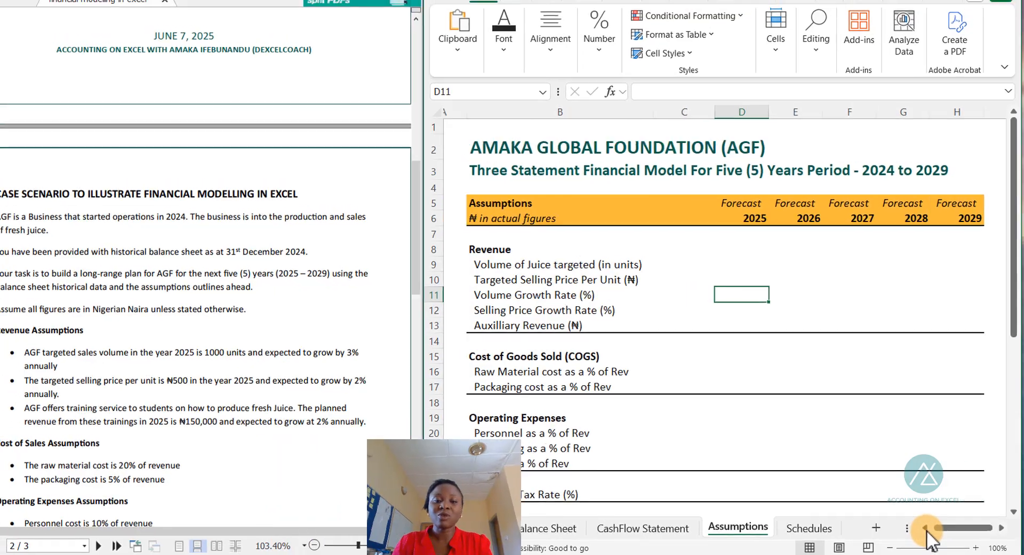
pyautogui.click(929, 529)
pyautogui.scroll(5, 320, 291)
pyautogui.scroll(-3, 316, 350)
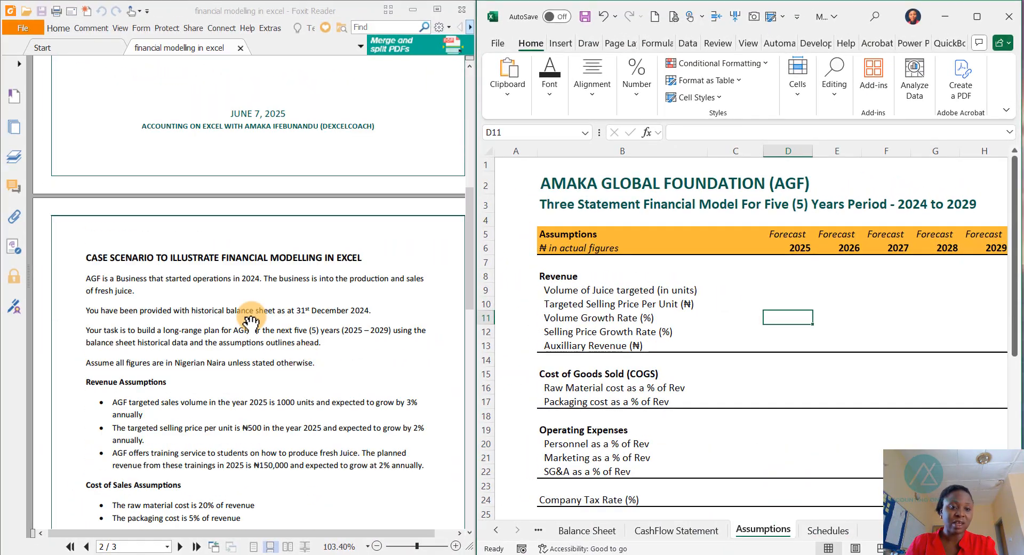
pyautogui.scroll(-3, 261, 331)
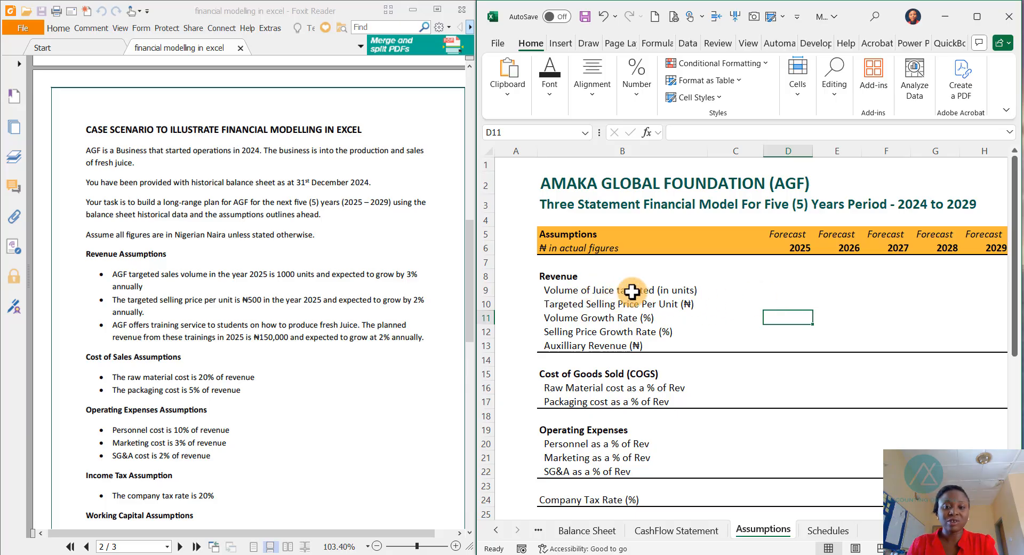
# - Enter 1000 as the 2025 targeted juice volume in units on the Assumptions sheet
pyautogui.click(794, 290)
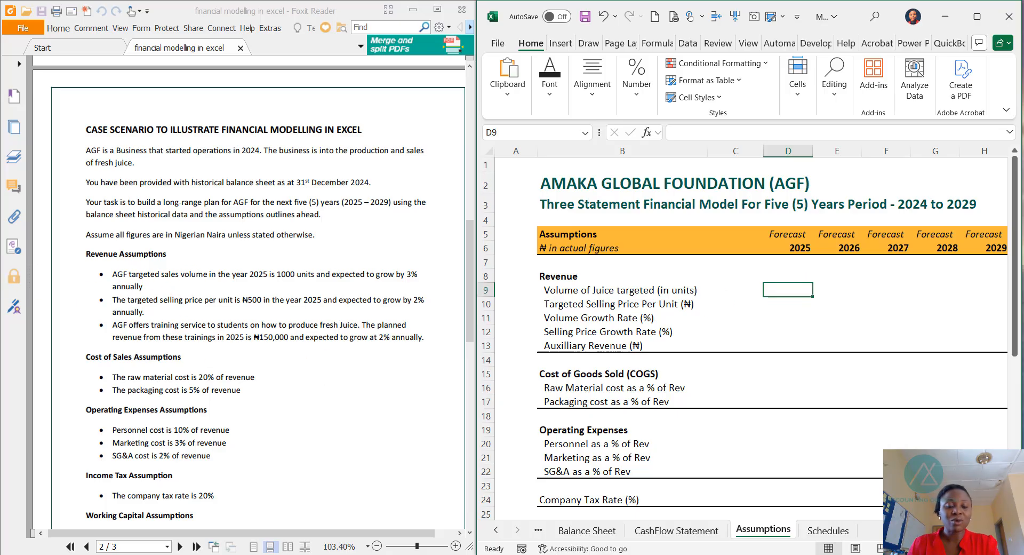
pyautogui.write('1000')
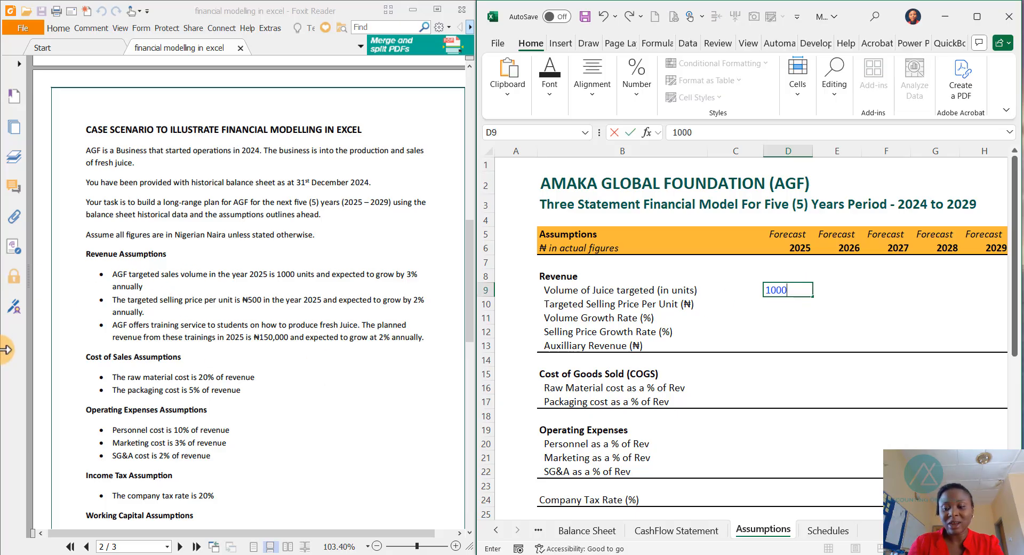
pyautogui.press('Return')
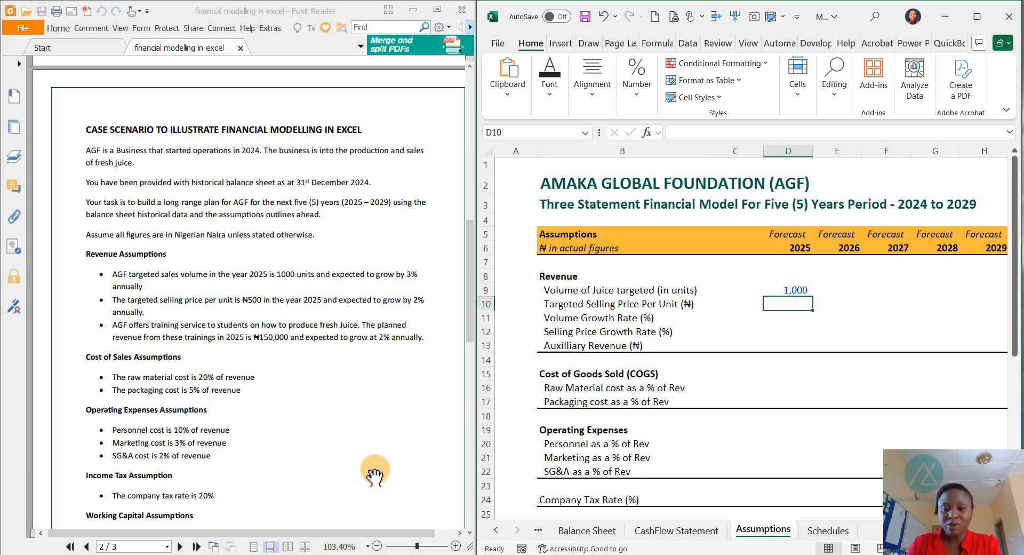
pyautogui.press('Down')
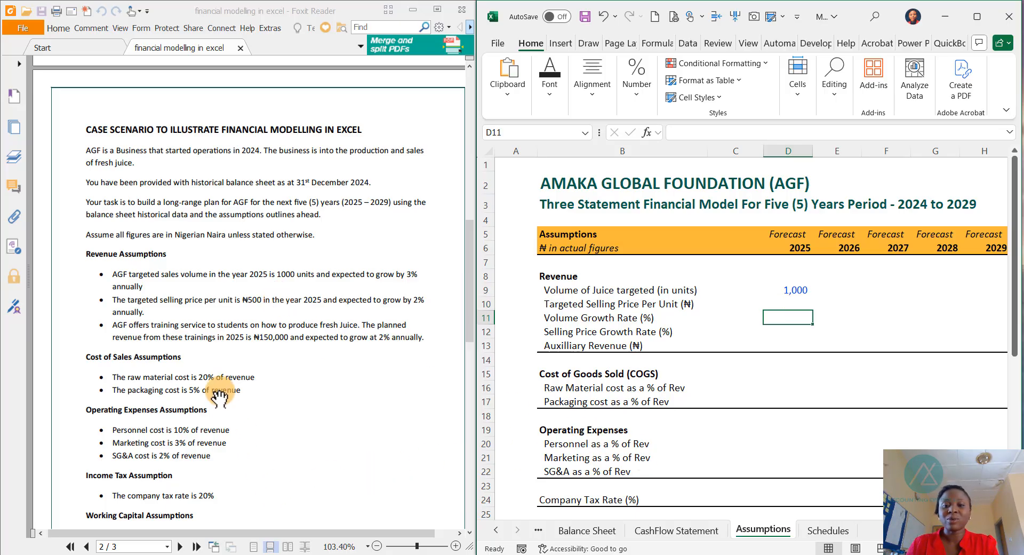
# - Enter a 3% volume growth rate for 2026 and select the volume growth cells from 2026 through 2029
pyautogui.click(586, 318)
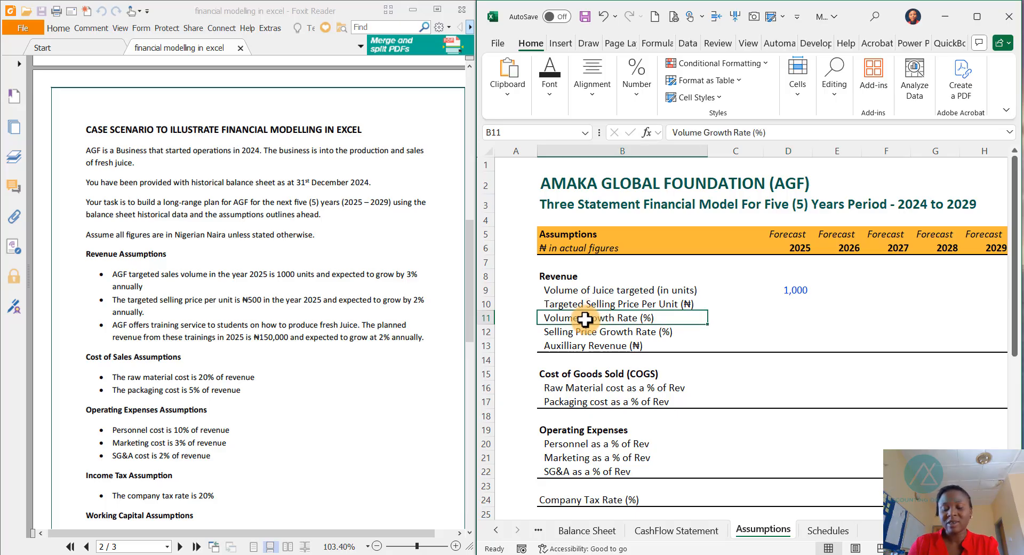
pyautogui.press('Right')
pyautogui.press('Right')
pyautogui.press('Right')
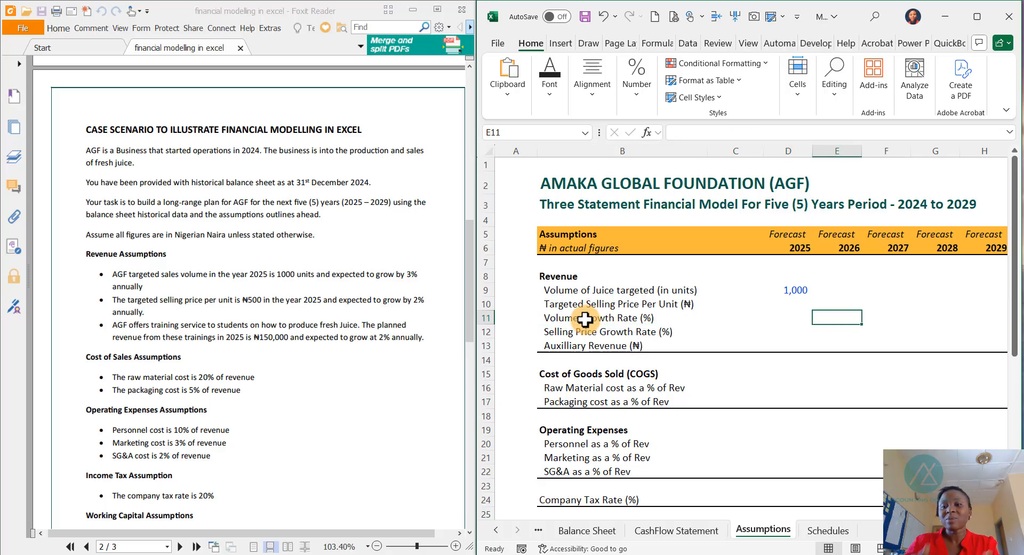
pyautogui.write('3%')
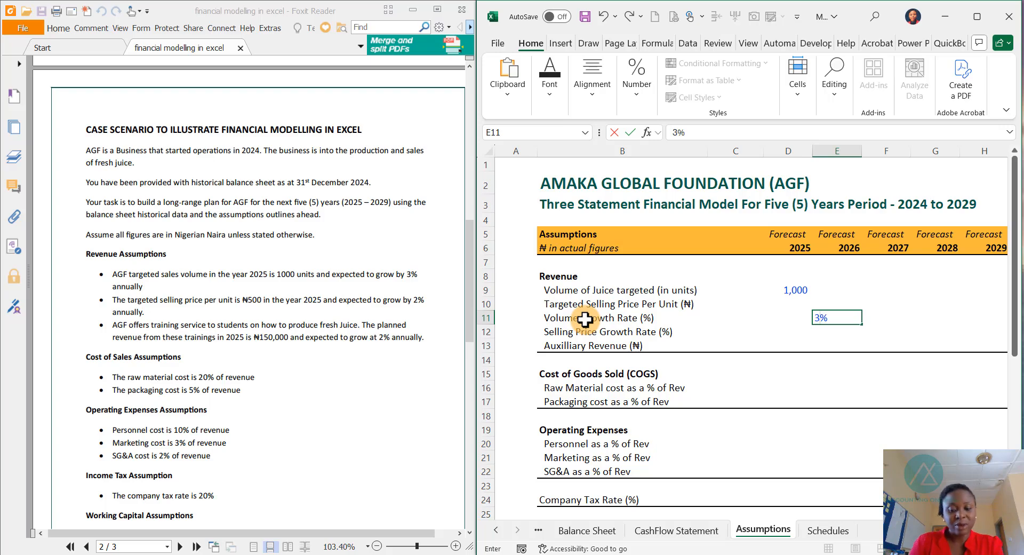
pyautogui.hotkey('ctrl', 'Return')
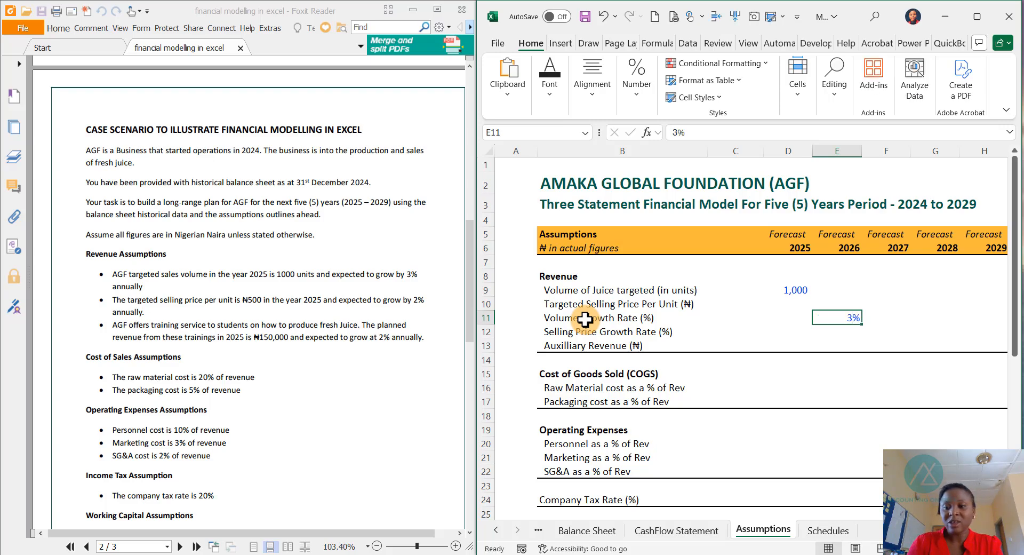
pyautogui.hotkey('shift', 'Right')
pyautogui.hotkey('shift', 'Right')
pyautogui.hotkey('shift', 'Right')
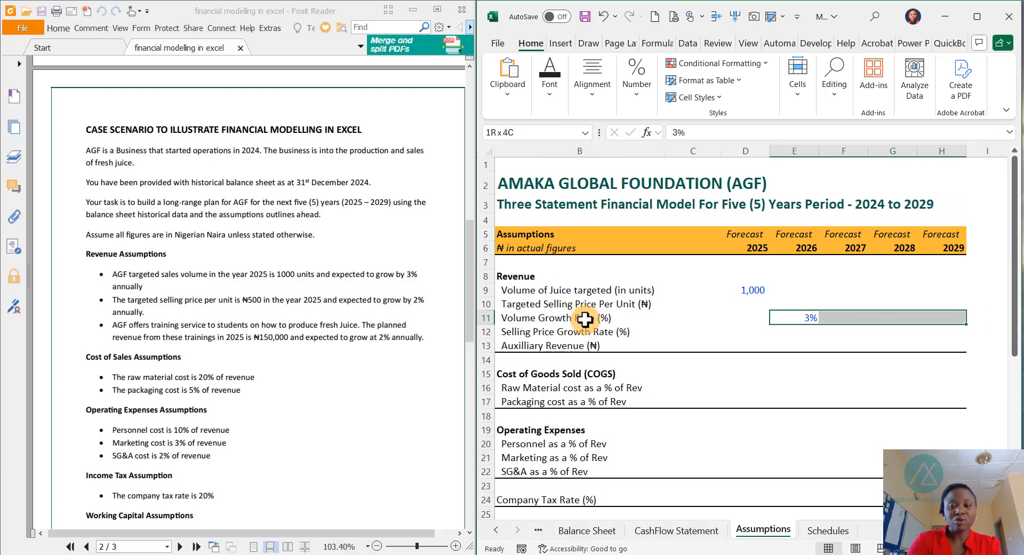
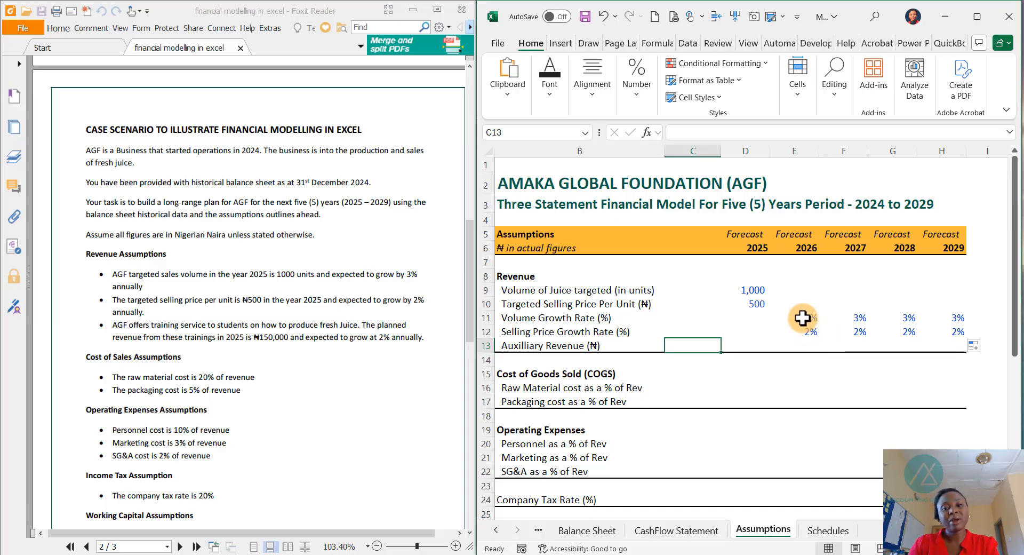
# - Enter 150,000 as the 2025 auxiliary revenue on the Assumptions sheet
pyautogui.click(759, 345)
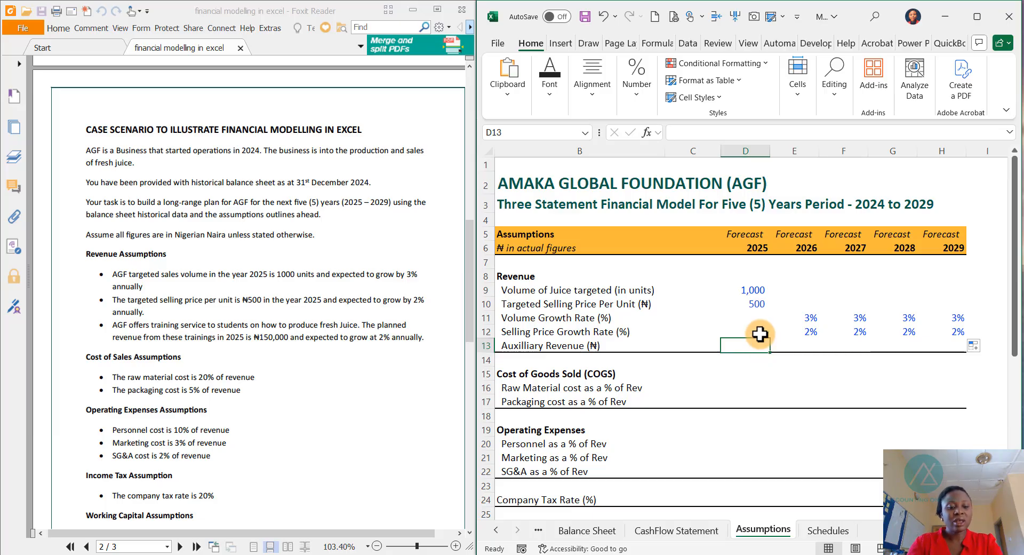
pyautogui.write('150000')
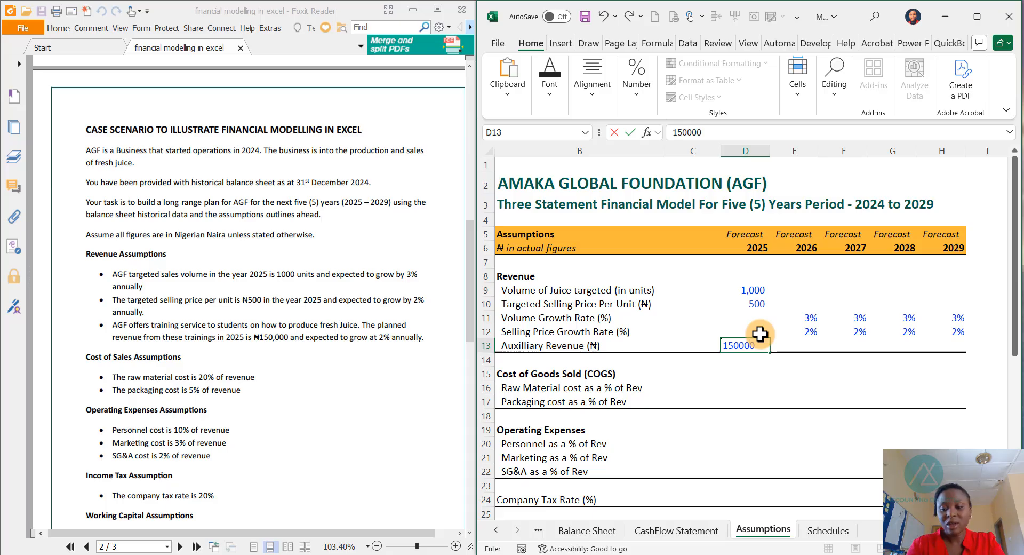
pyautogui.press('Return')
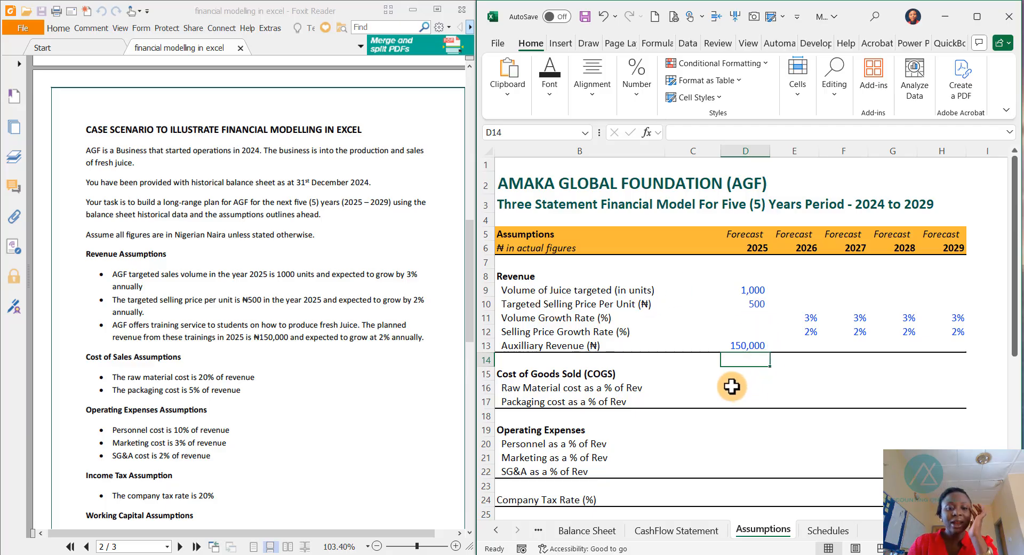
# - Enter the 2025 cost of goods sold rates: 20% for raw material and 5% for packaging
pyautogui.click(117, 383)
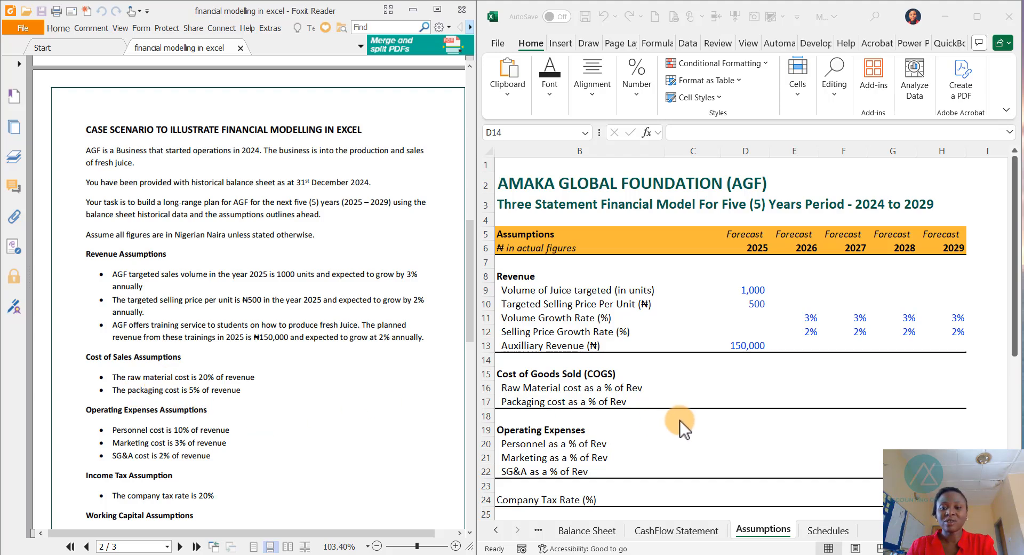
pyautogui.click(744, 383)
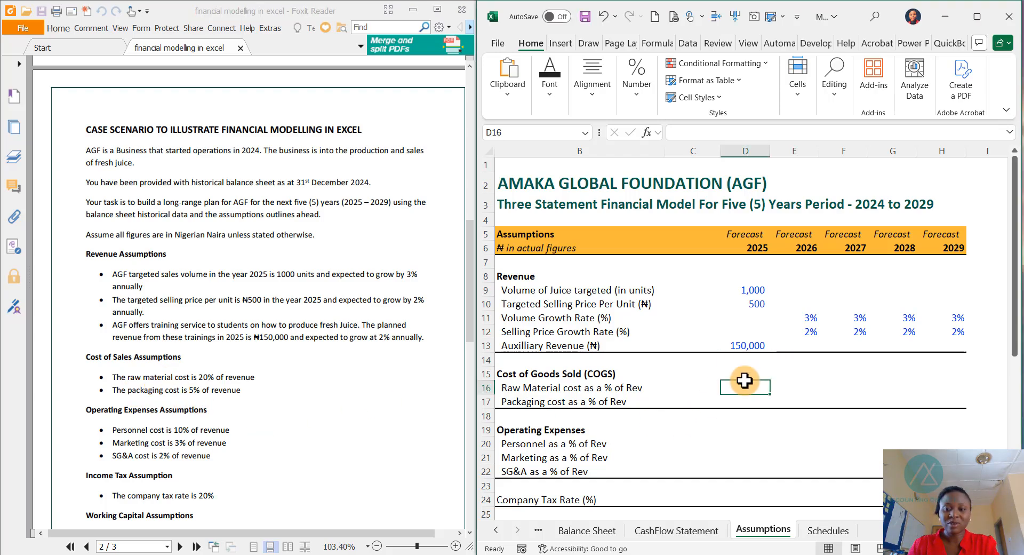
pyautogui.write('20%')
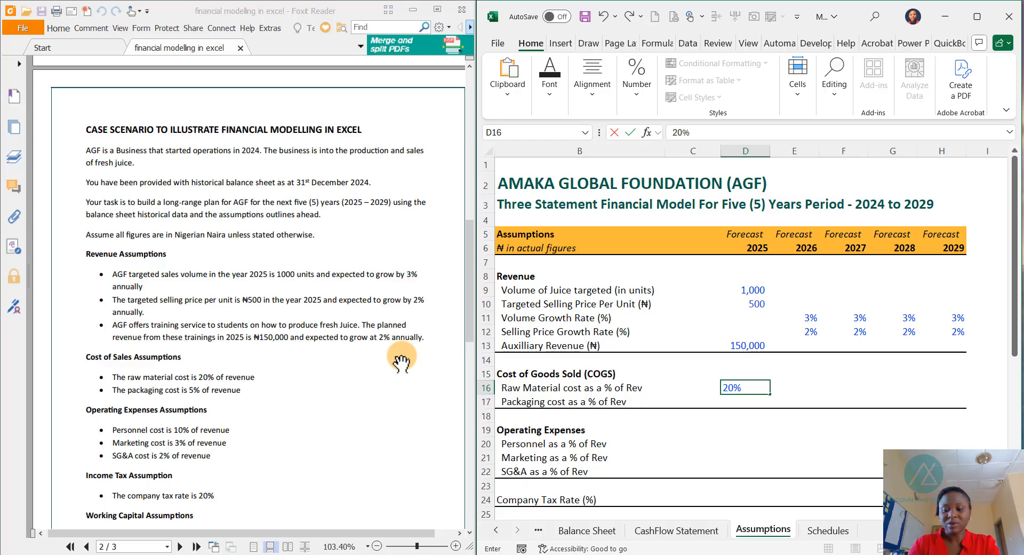
pyautogui.press('Return')
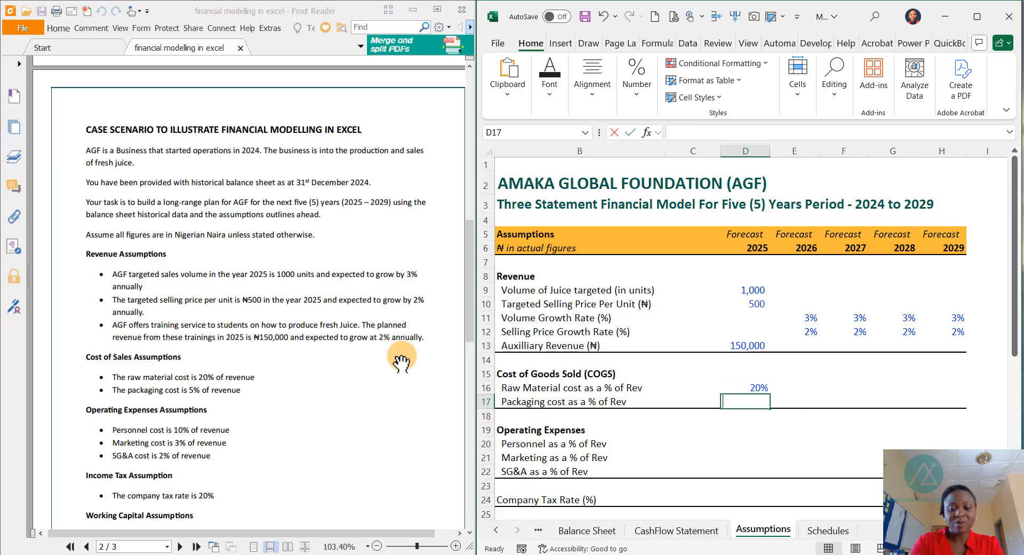
pyautogui.write('5%')
pyautogui.press('Return')
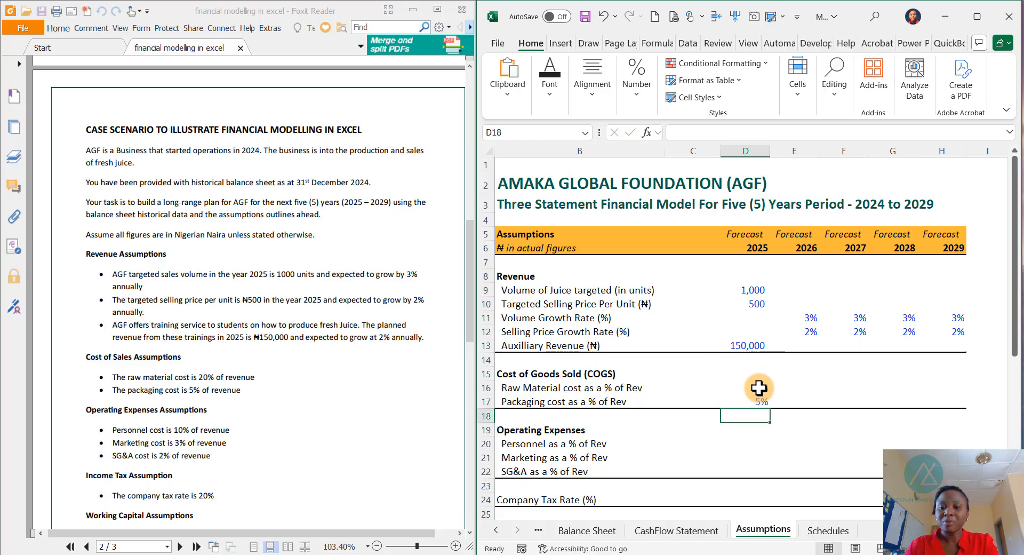
# - Fill the raw material and packaging percentages across the 2026 to 2029 forecast columns
pyautogui.moveTo(757, 388); pyautogui.dragTo(933, 396)
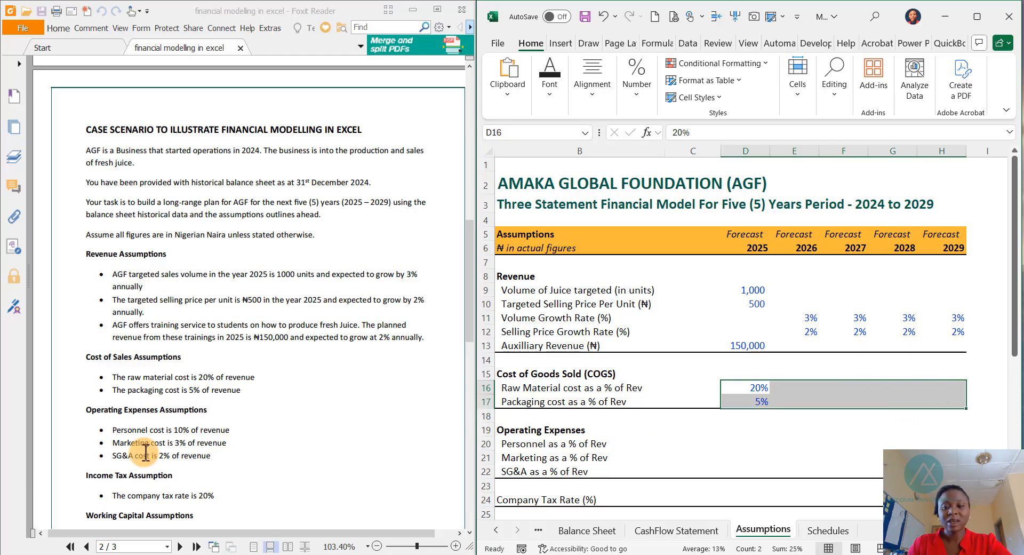
pyautogui.hotkey('ctrl', 'q')
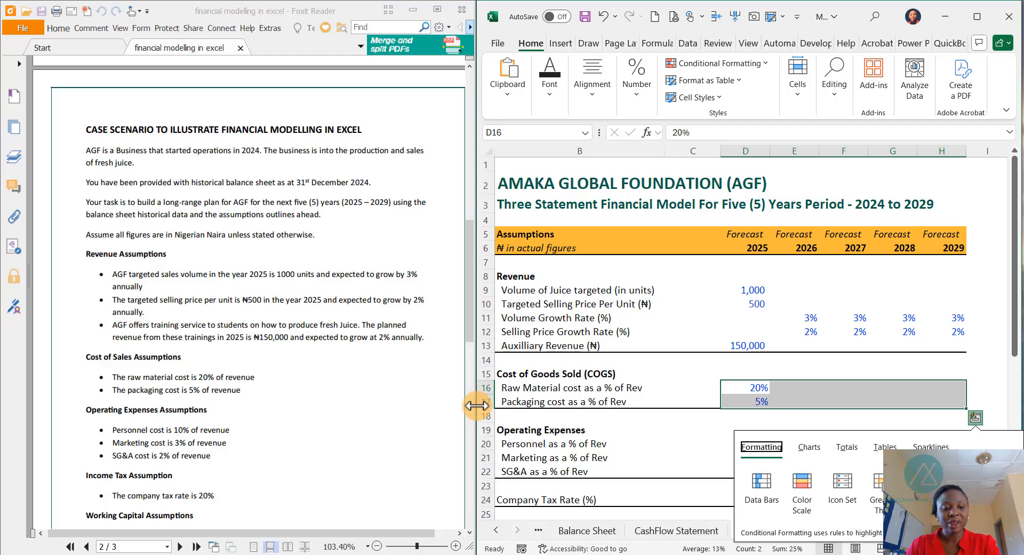
pyautogui.press('Escape')
pyautogui.click(756, 393)
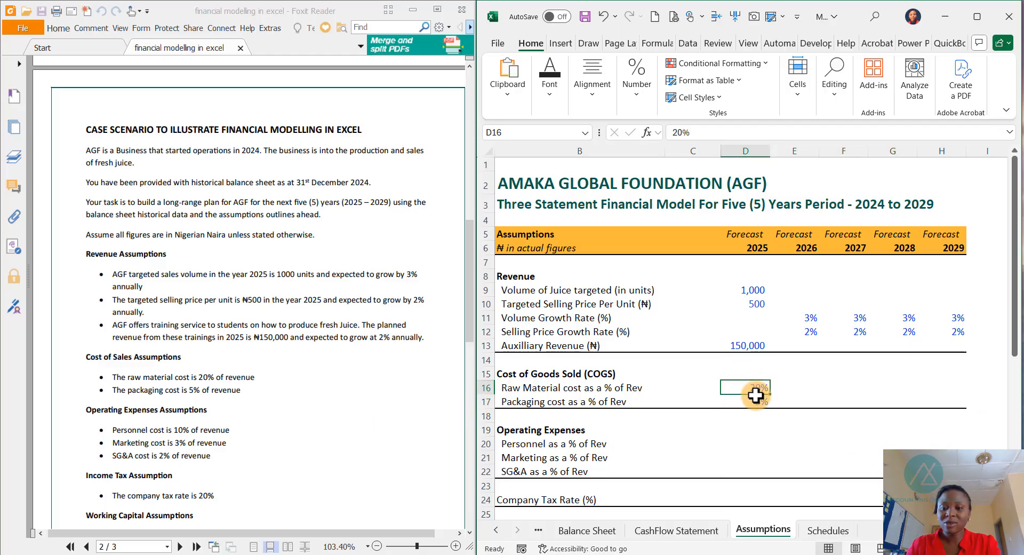
pyautogui.moveTo(756, 394); pyautogui.dragTo(954, 396)
pyautogui.click(747, 430)
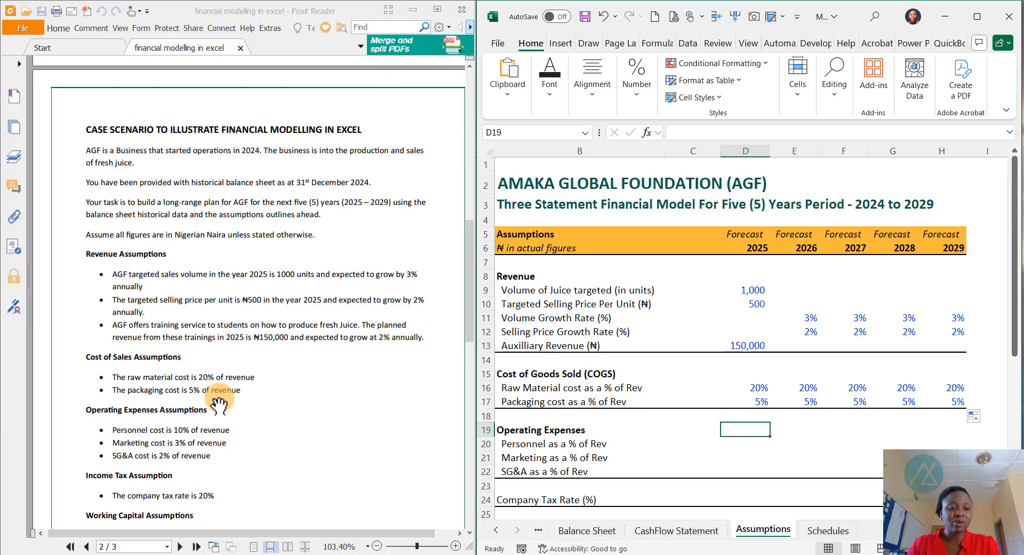
# - Enter operating expense rates of 10% personnel, 3% marketing and 2% SG&A for 2025, then fill them through 2029
pyautogui.scroll(-3, 218, 405)
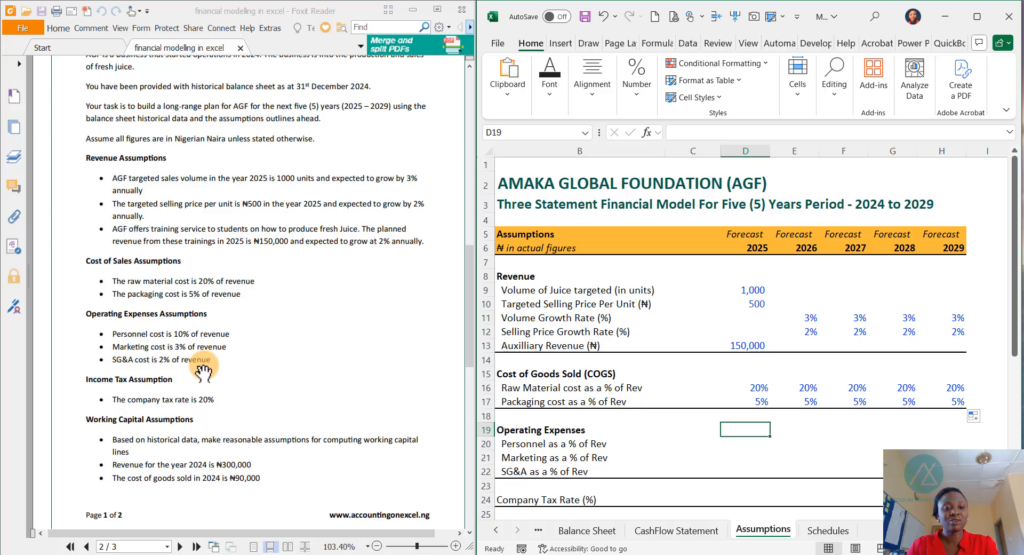
pyautogui.click(741, 443)
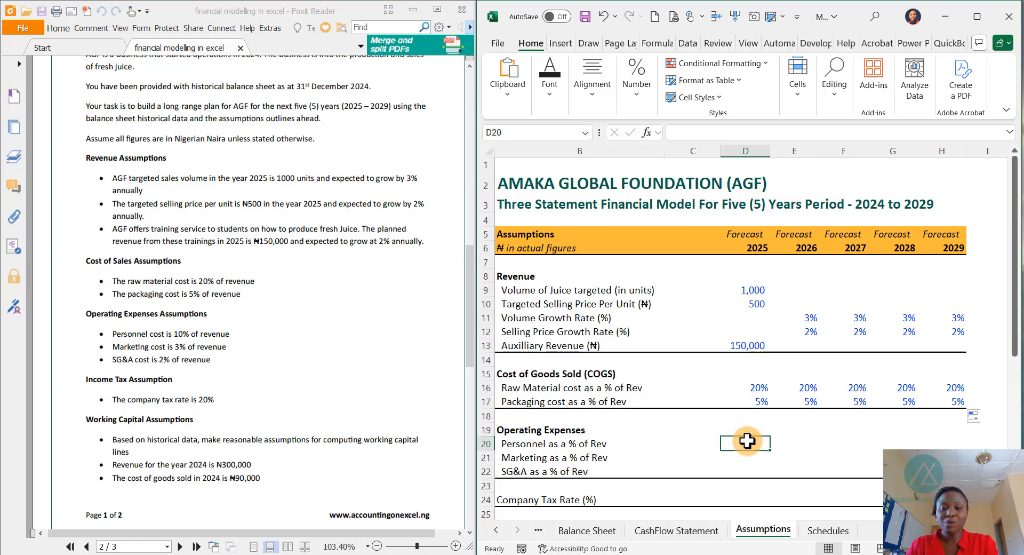
pyautogui.write('10%')
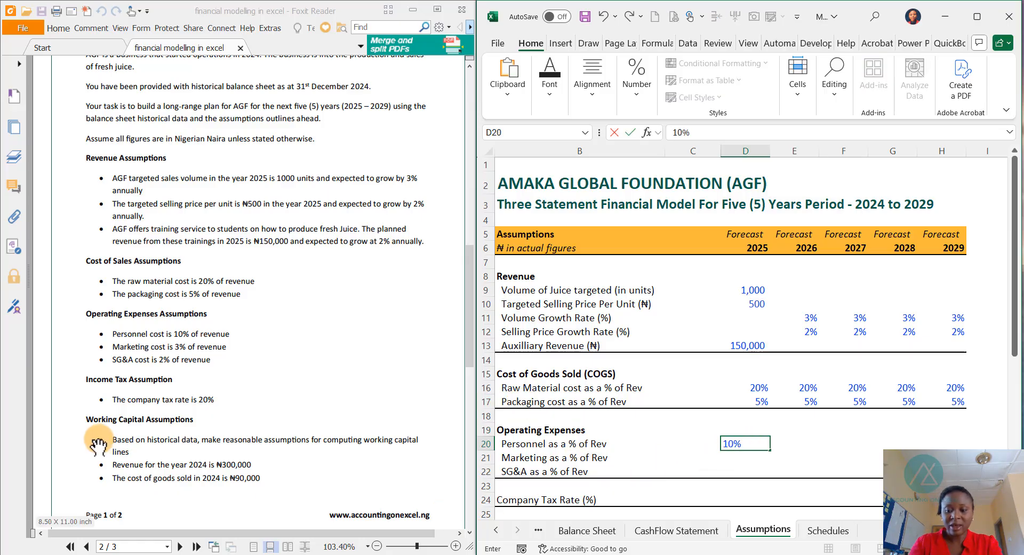
pyautogui.press('Return')
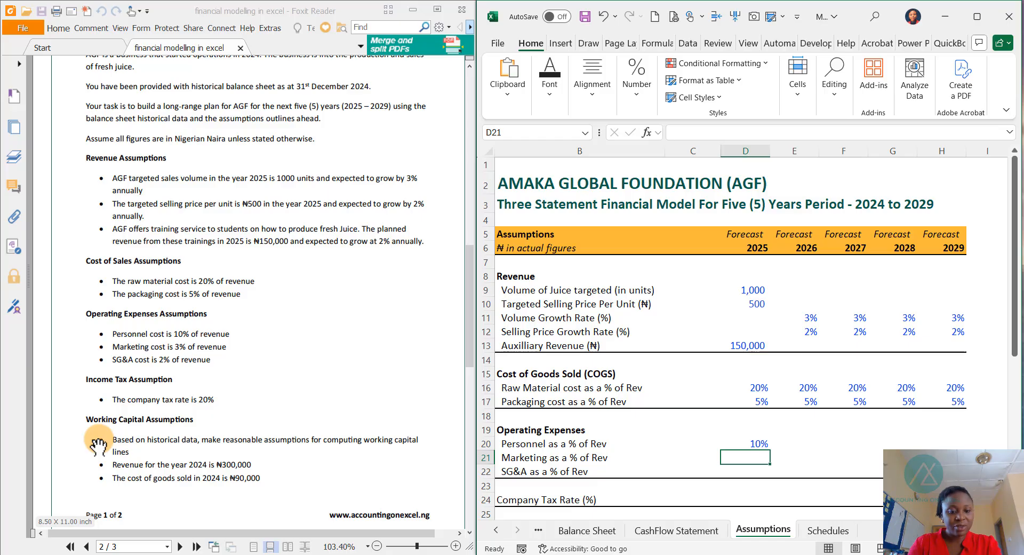
pyautogui.write('3%')
pyautogui.press('Return')
pyautogui.write('2%')
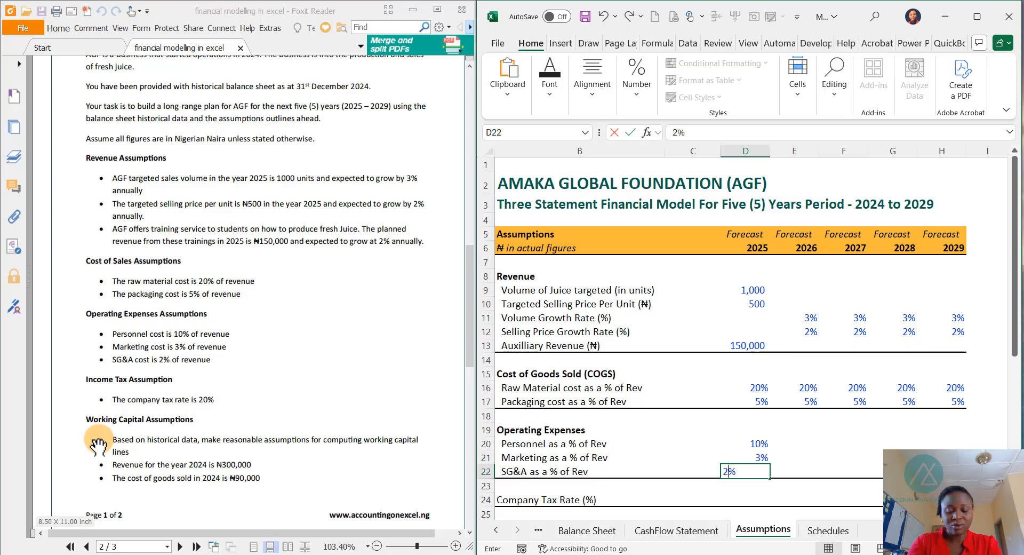
pyautogui.press('Return')
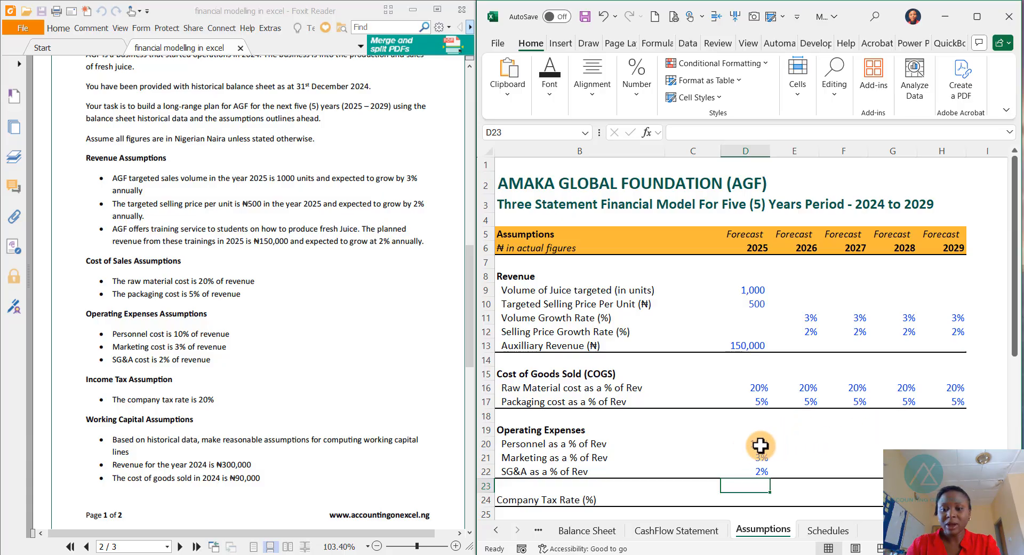
pyautogui.moveTo(761, 442); pyautogui.dragTo(942, 471)
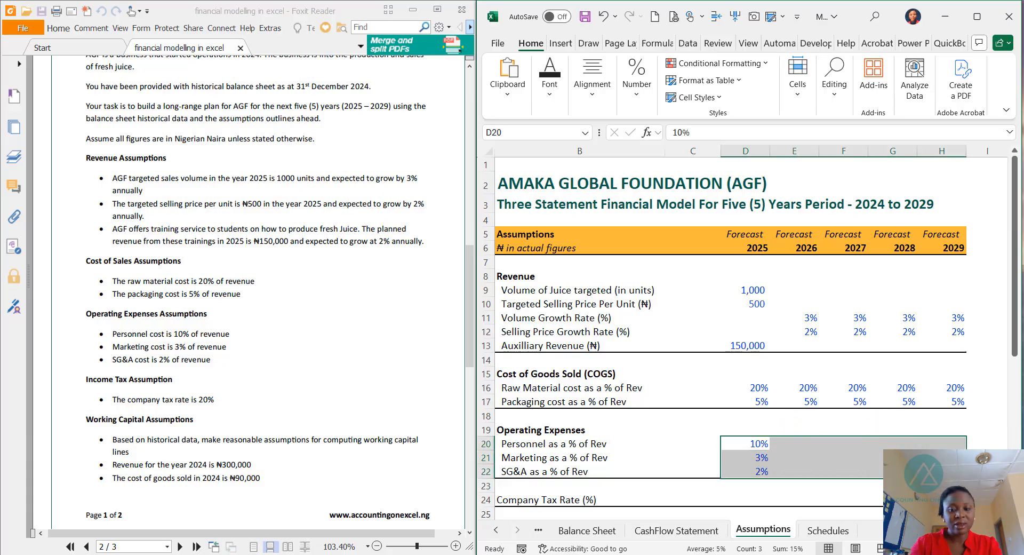
pyautogui.moveTo(760, 444); pyautogui.dragTo(942, 472)
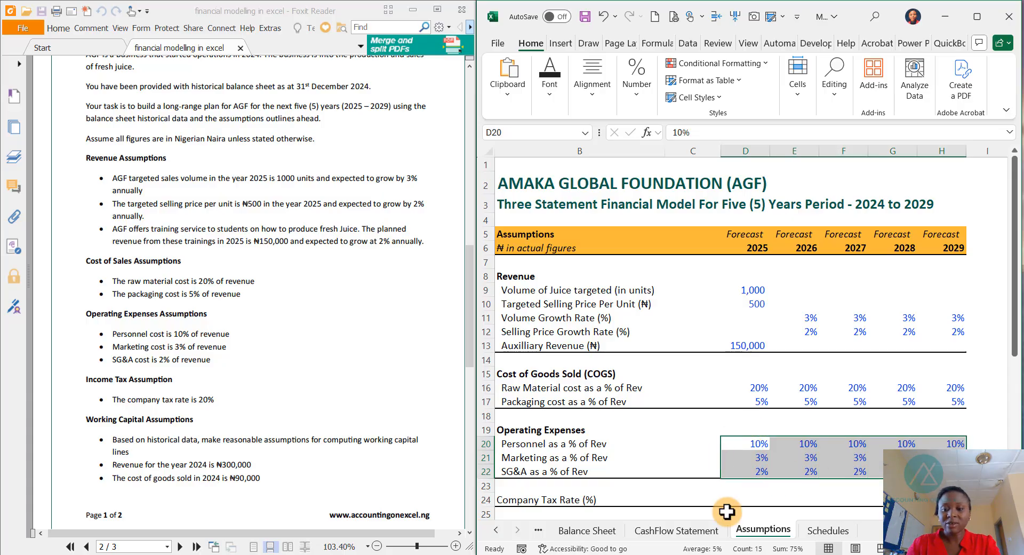
# - Set the company tax rate to 20% for 2025 and copy it across 2026 to 2029
pyautogui.scroll(-1, 745, 472)
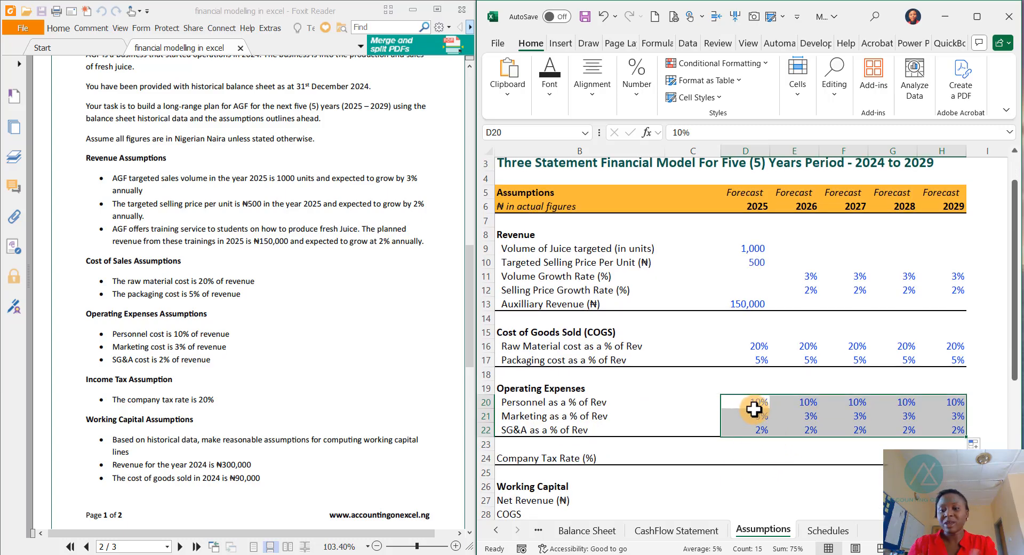
pyautogui.click(157, 397)
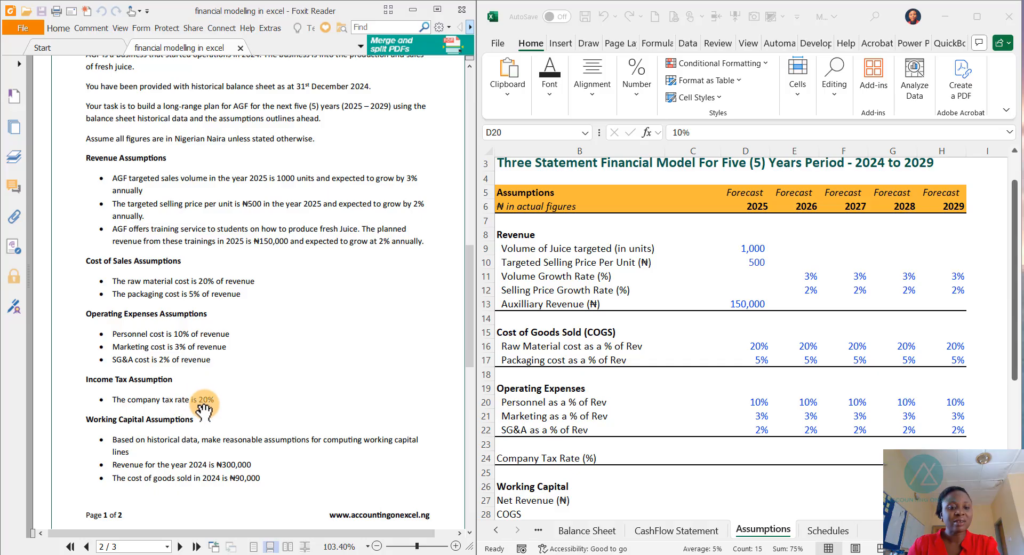
pyautogui.click(754, 453)
pyautogui.click(757, 457)
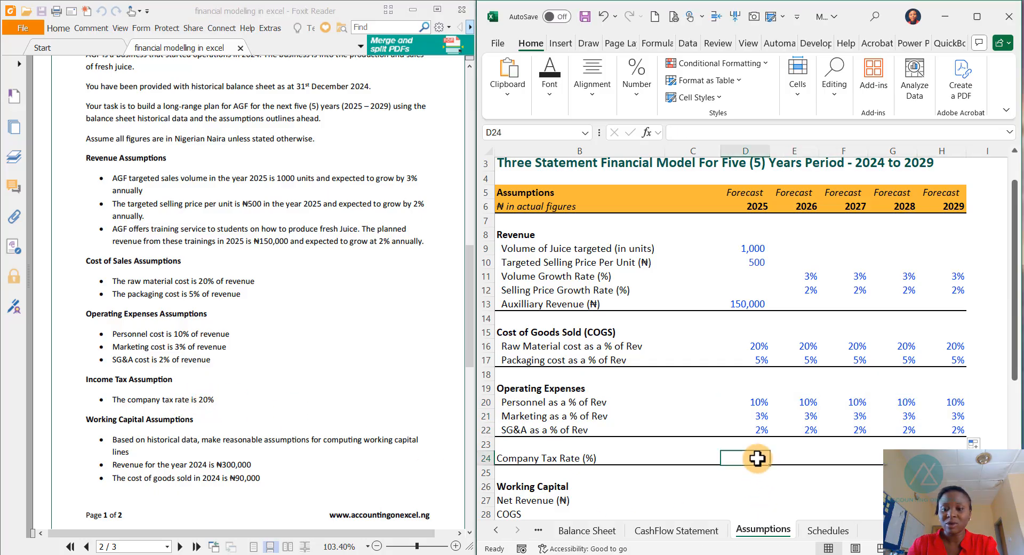
pyautogui.write('20%')
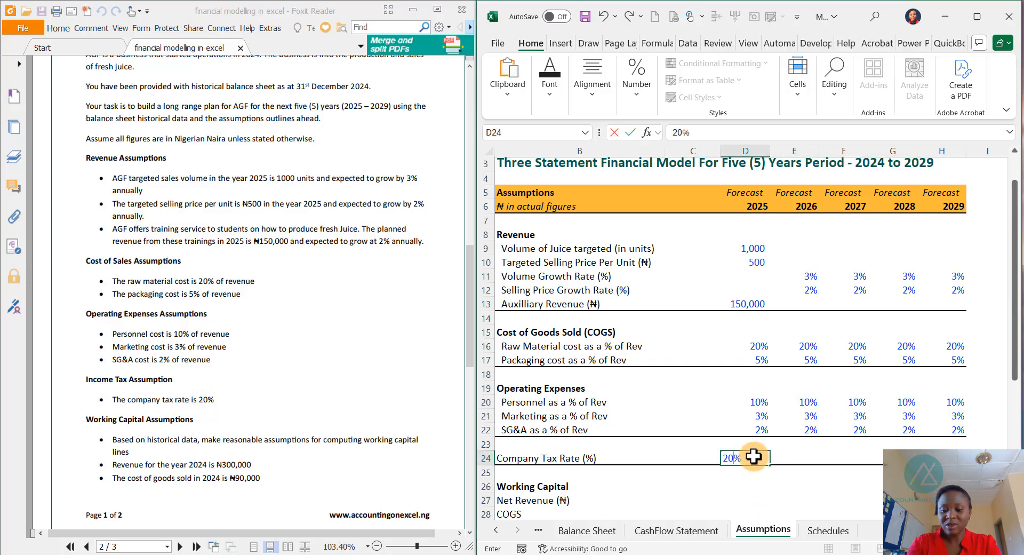
pyautogui.hotkey('ctrl', 'Return')
pyautogui.hotkey('ctrl', 'c')
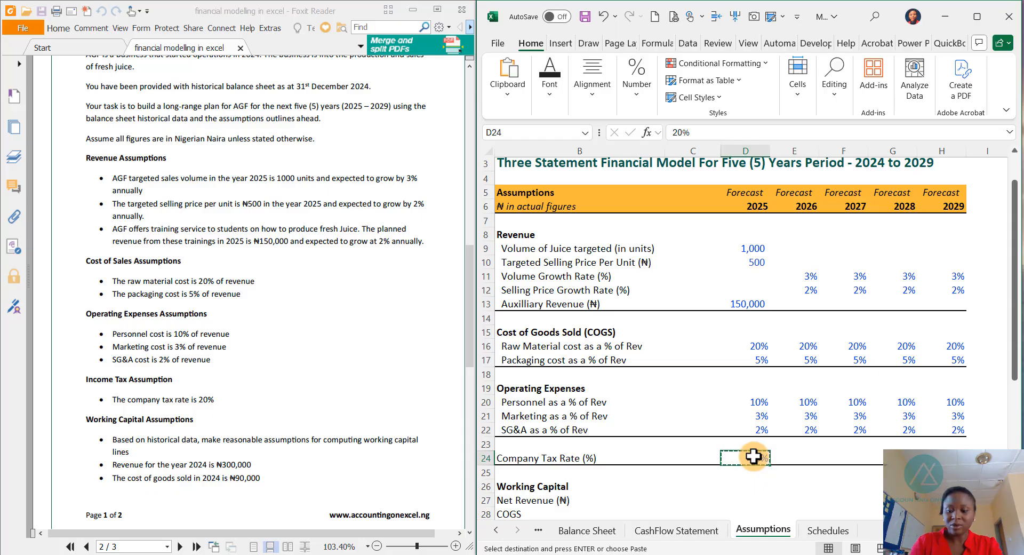
pyautogui.press('Right')
pyautogui.hotkey('shift', 'Right')
pyautogui.hotkey('shift', 'Right')
pyautogui.hotkey('shift', 'Right')
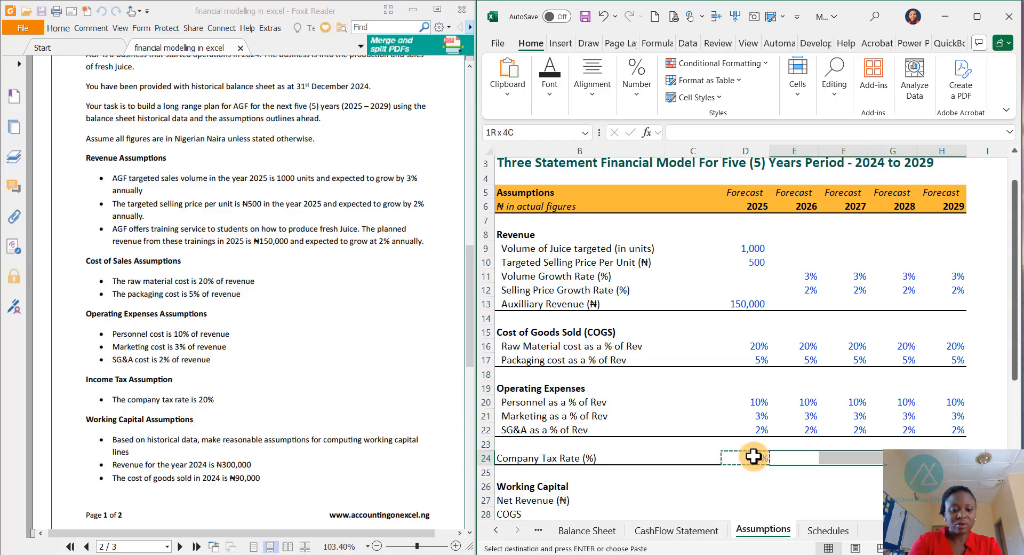
pyautogui.press('Return')
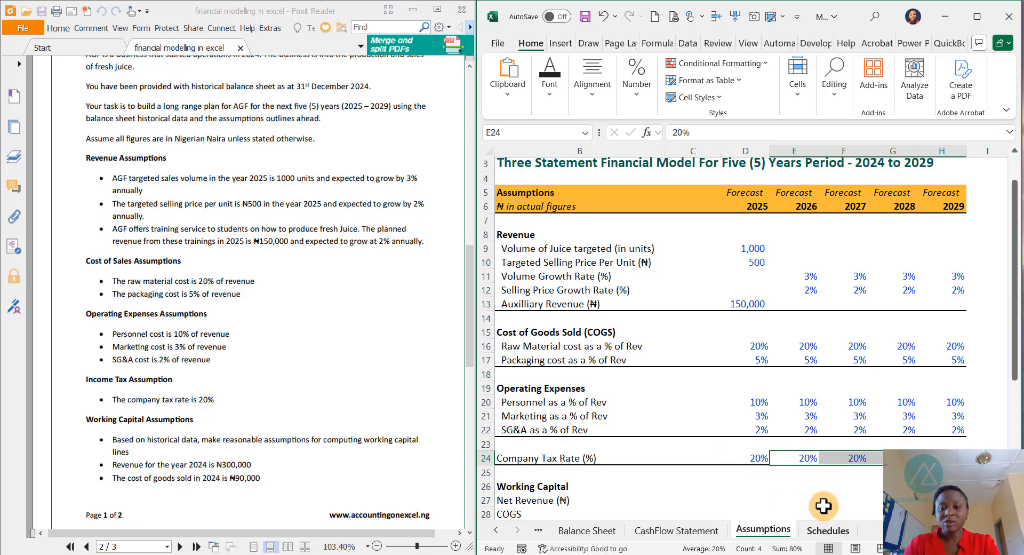
# - Enter the 2024 working capital figures: net revenue of 300000 and COGS of 90000, then select both cells
pyautogui.scroll(-2, 763, 458)
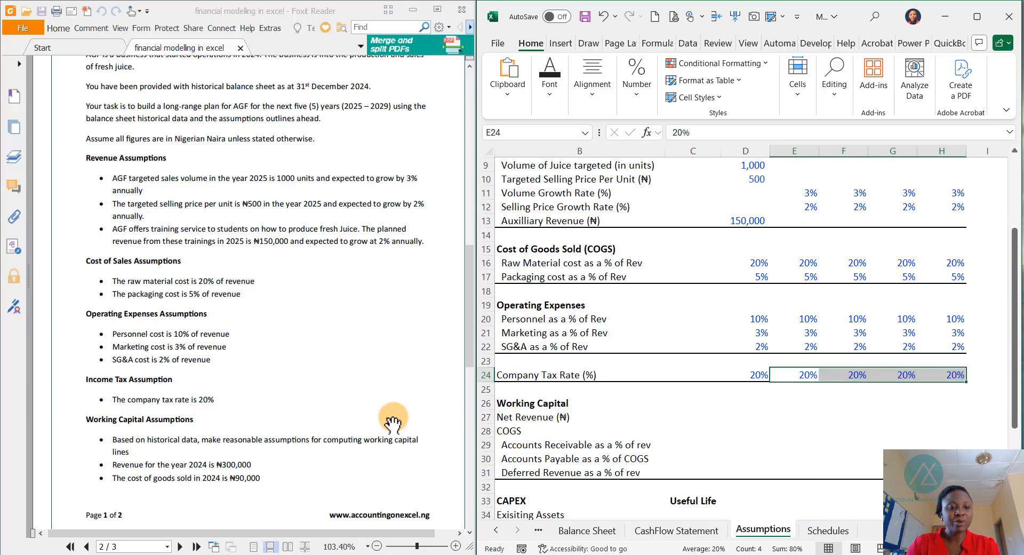
pyautogui.click(148, 440)
pyautogui.scroll(-5, 201, 418)
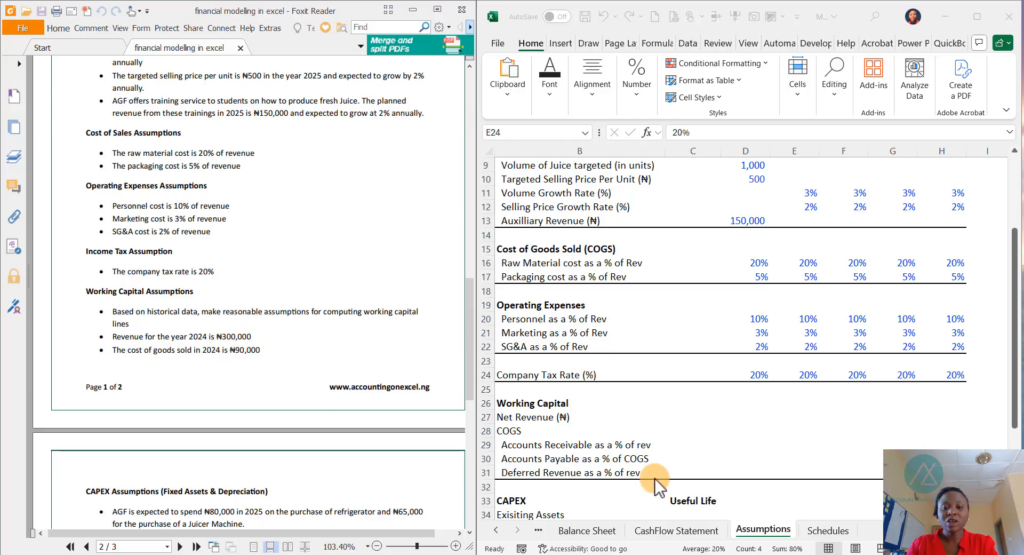
pyautogui.click(683, 405)
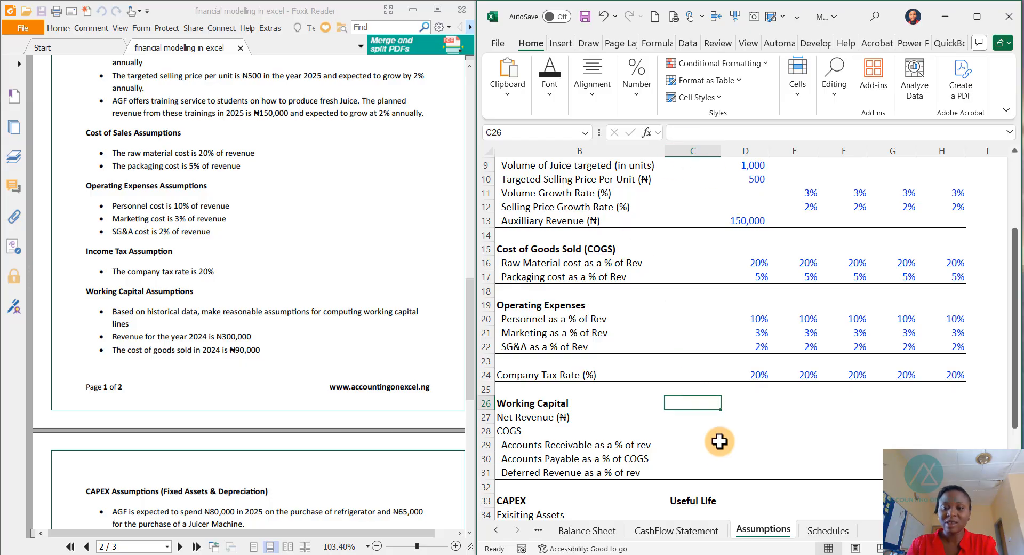
pyautogui.click(687, 419)
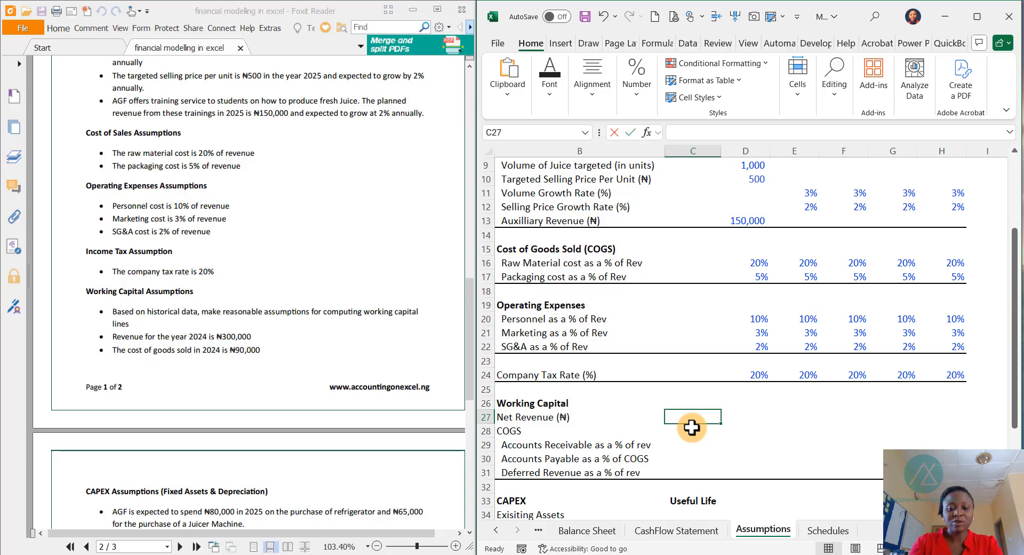
pyautogui.write('300000')
pyautogui.press('Return')
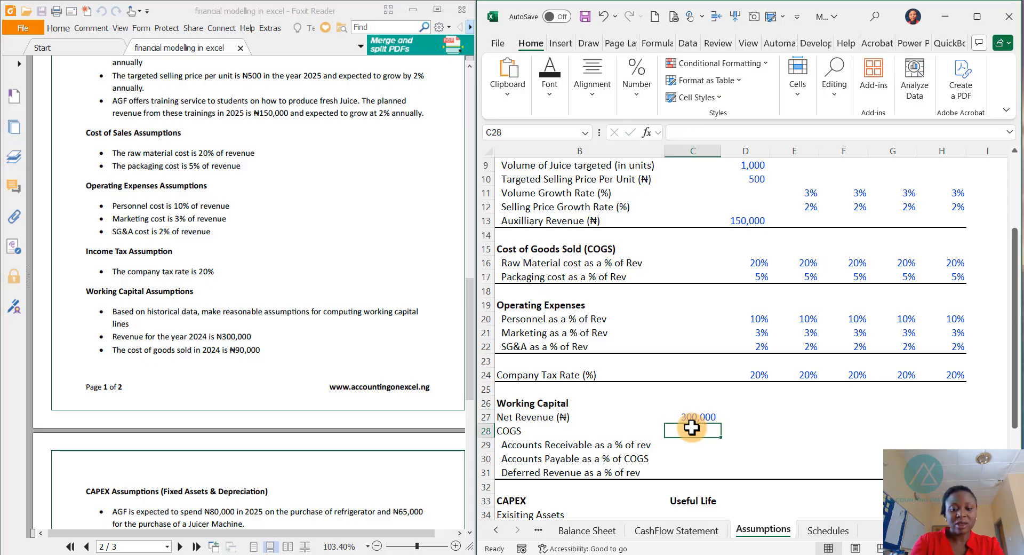
pyautogui.write('90000')
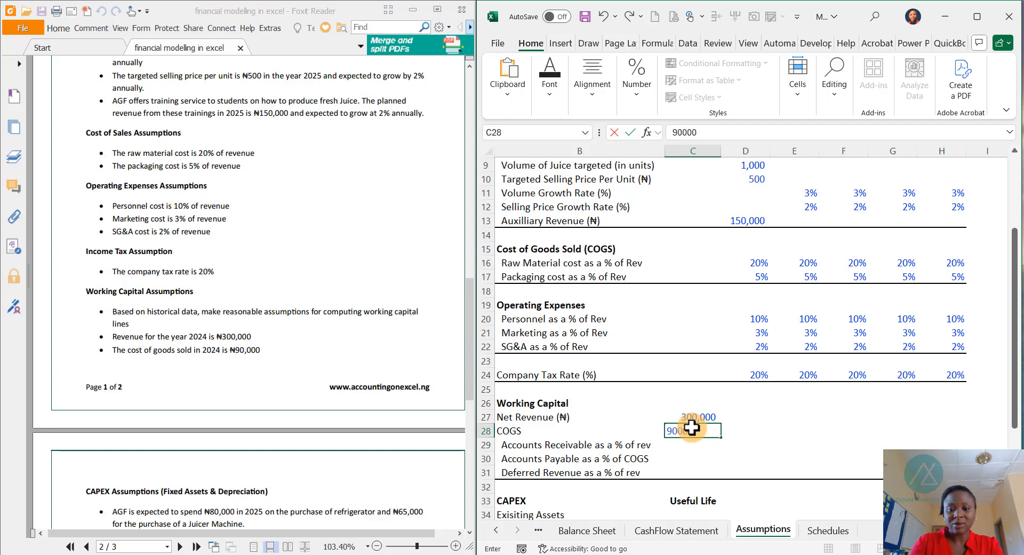
pyautogui.press('Return')
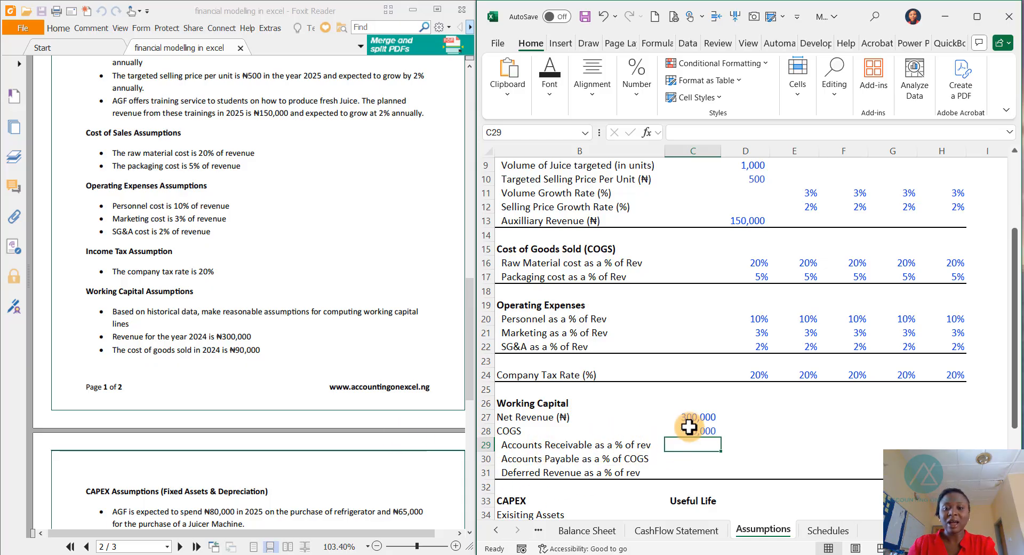
pyautogui.moveTo(694, 418); pyautogui.dragTo(694, 430)
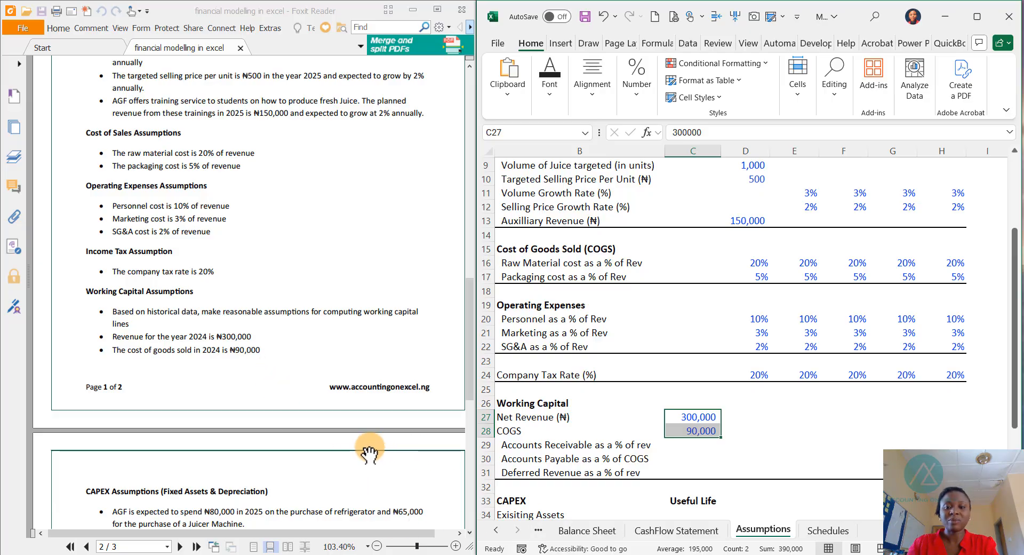
# - Review the CAPEX and debt assumptions in the case PDF alongside the Assumptions sheet's CAPEX and Debt sections
pyautogui.scroll(-5, 270, 425)
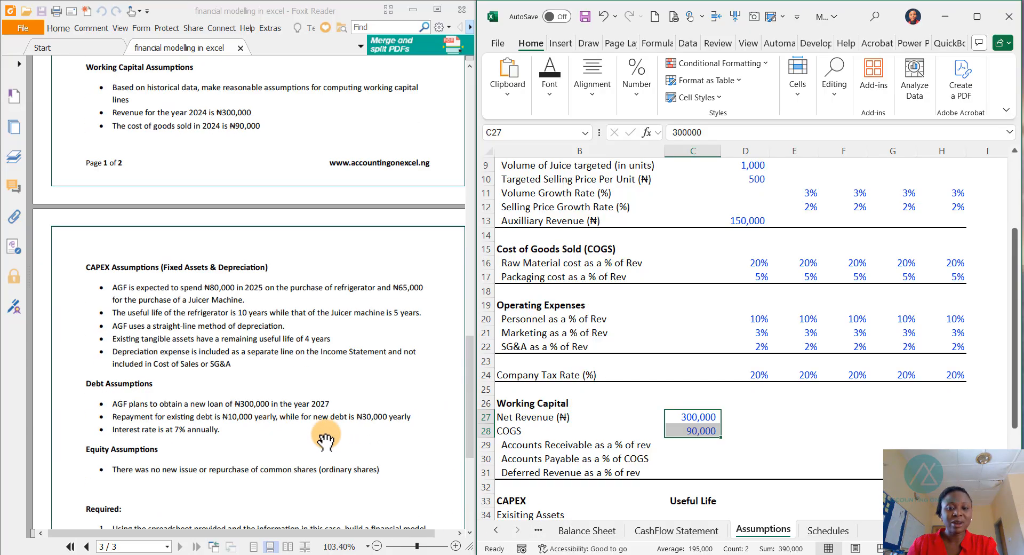
pyautogui.scroll(-7, 751, 369)
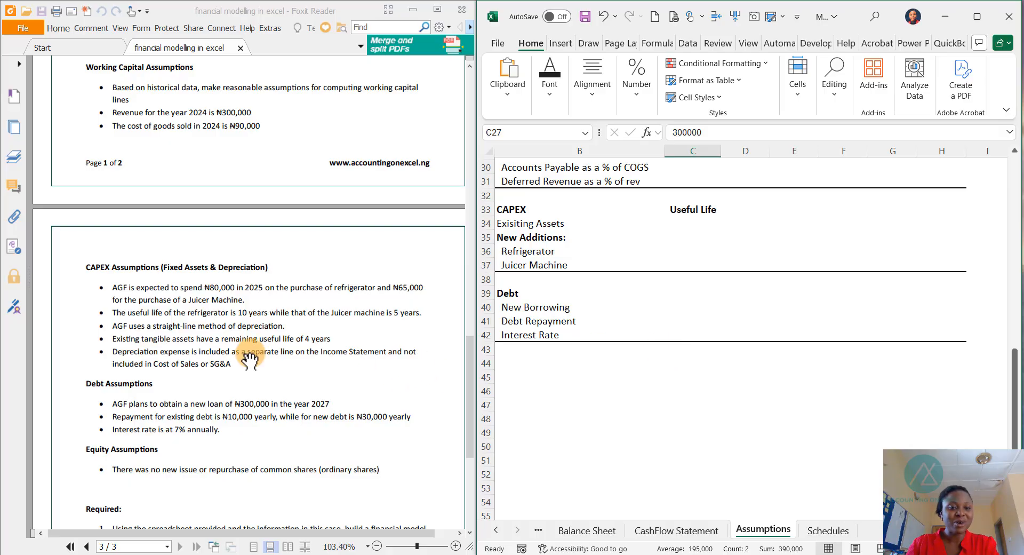
pyautogui.scroll(1, 176, 282)
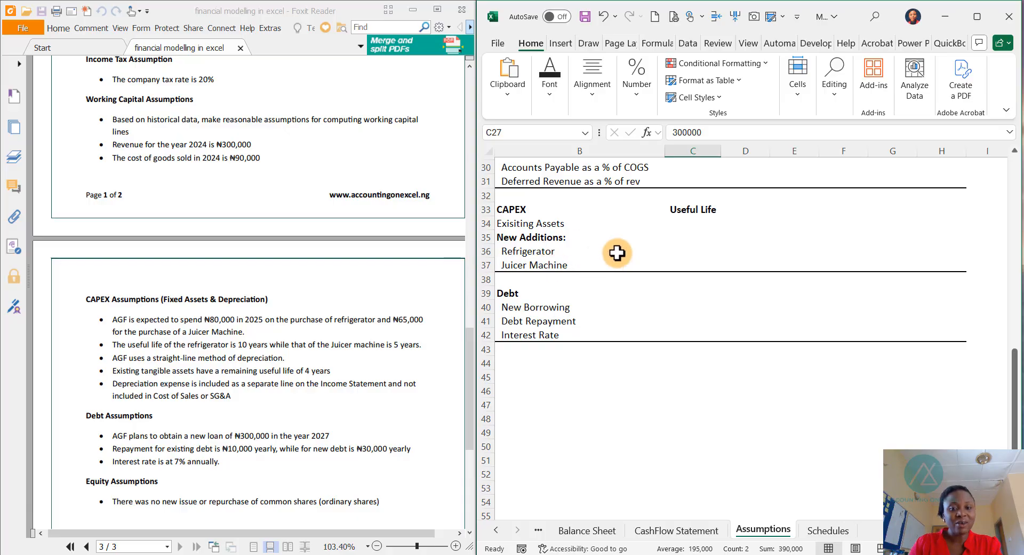
pyautogui.scroll(10, 693, 275)
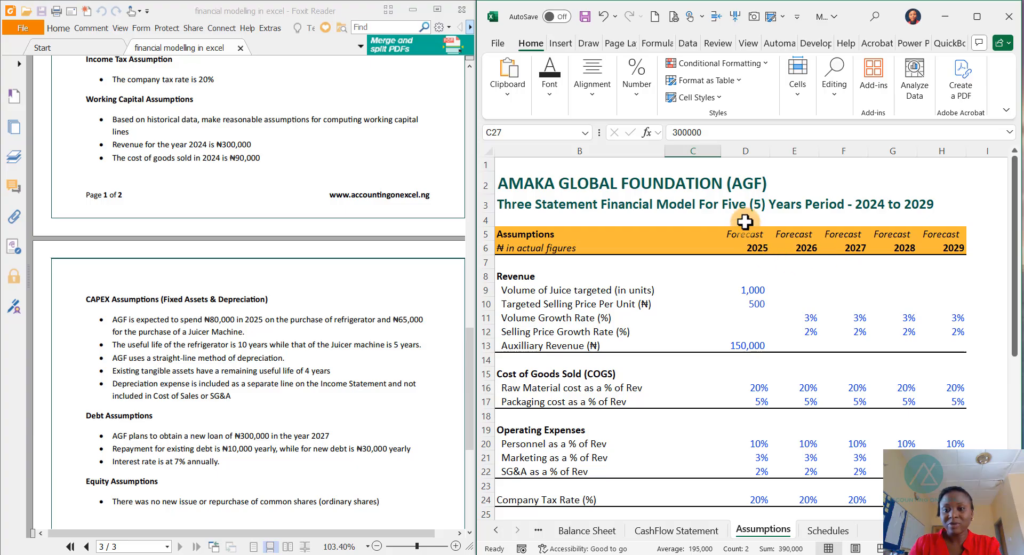
pyautogui.scroll(-5, 746, 362)
pyautogui.scroll(-4, 721, 375)
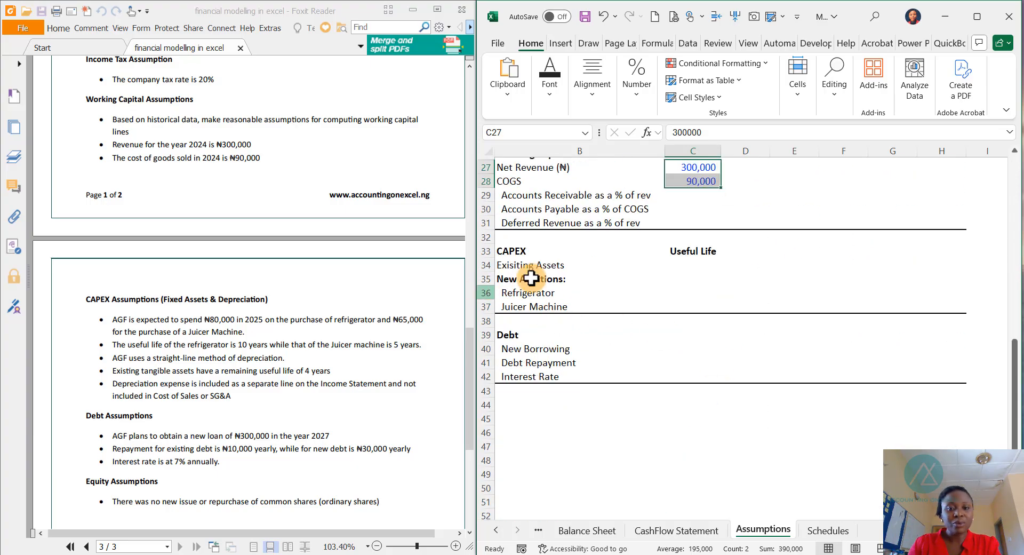
pyautogui.scroll(1, 568, 294)
pyautogui.scroll(8, 568, 294)
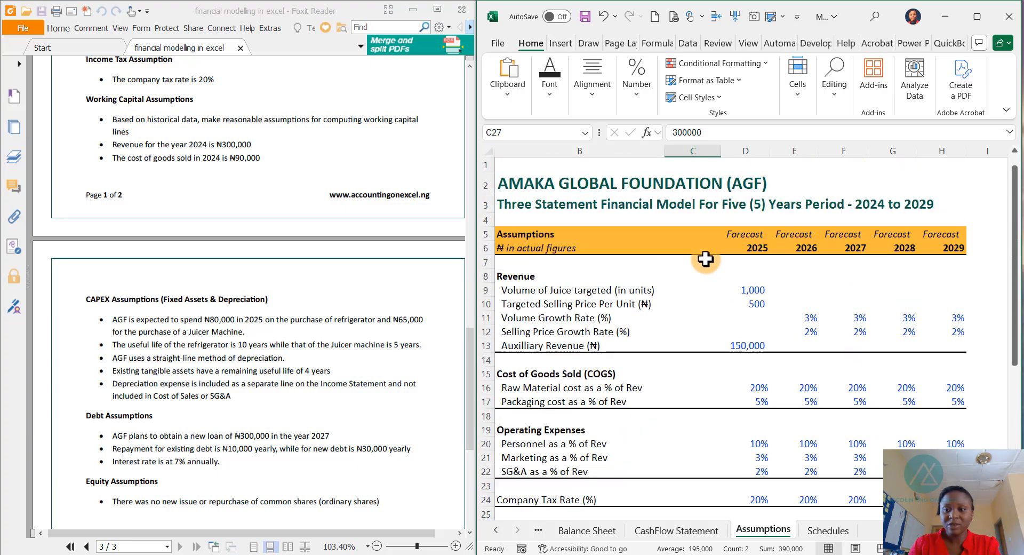
pyautogui.scroll(-1, 539, 222)
pyautogui.scroll(-7, 850, 425)
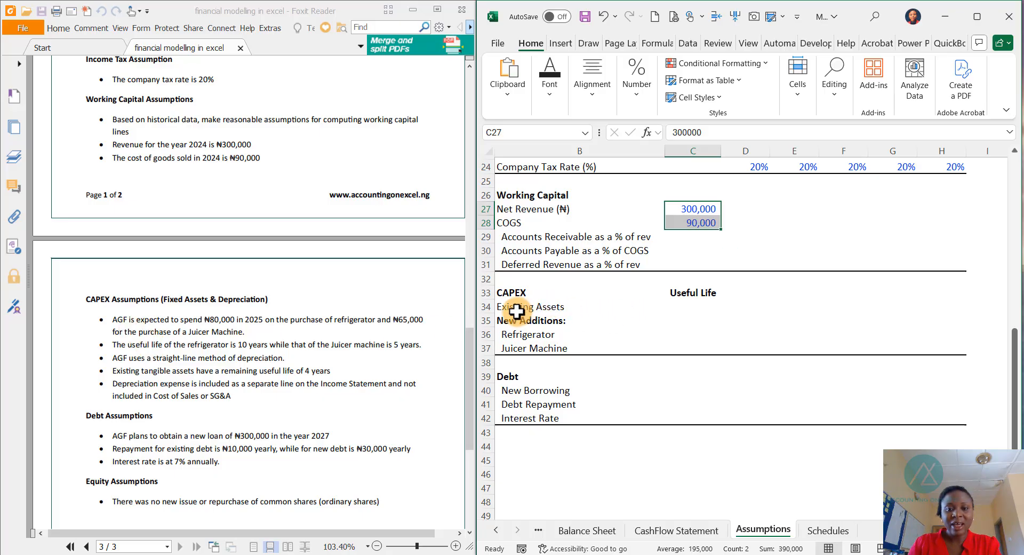
# - Enter the 2025 new additions: 80,000 for the refrigerator and 65,000 for the juicer machine
pyautogui.click(688, 305)
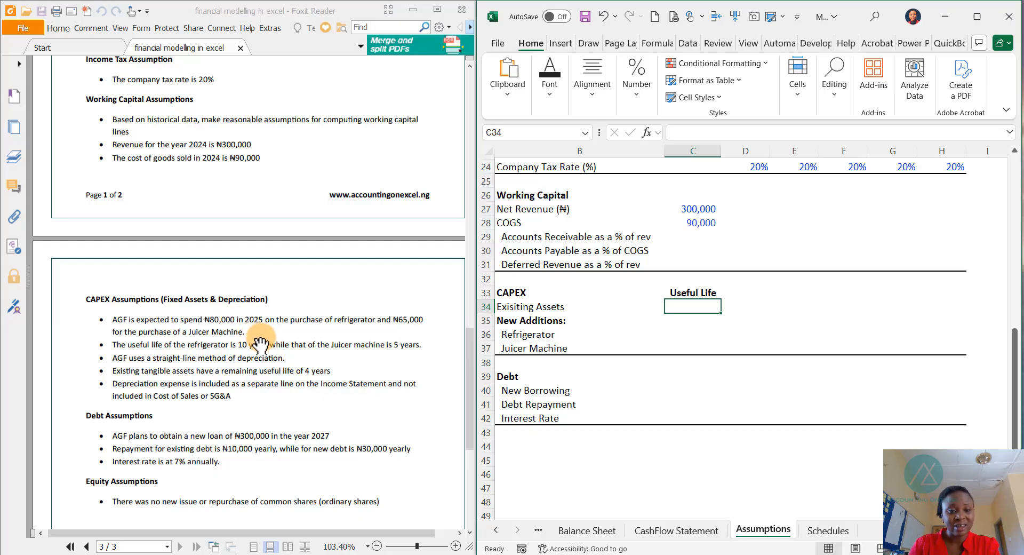
pyautogui.click(678, 333)
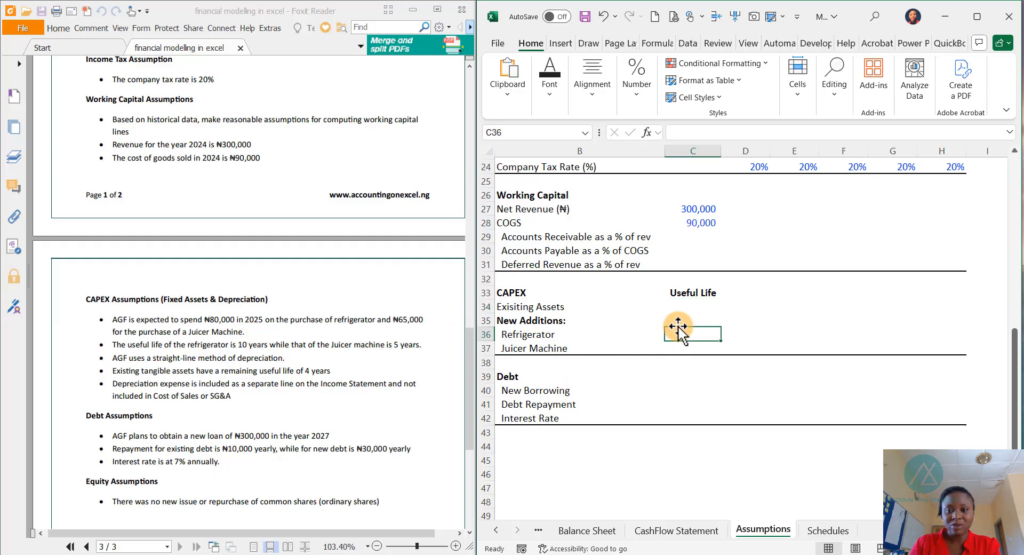
pyautogui.press('Right')
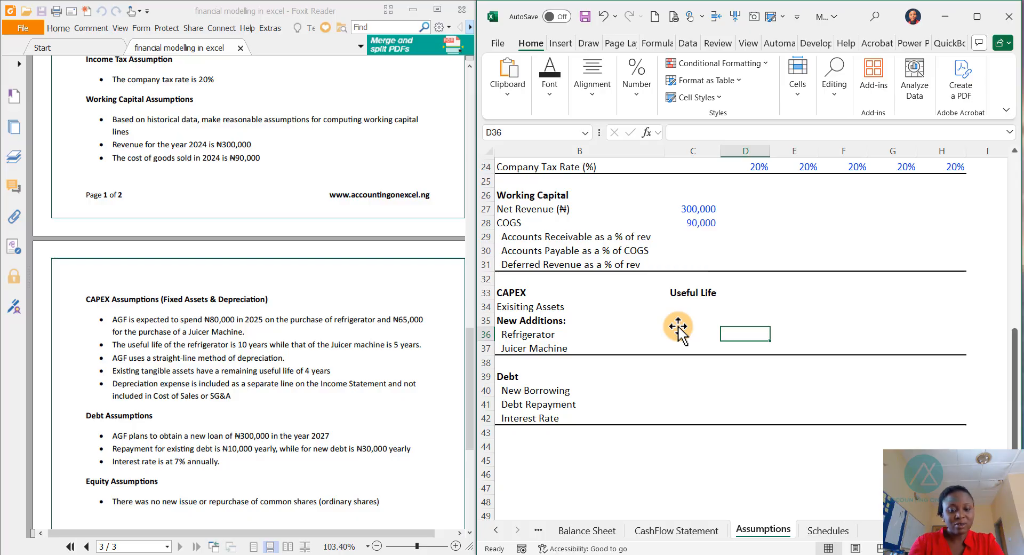
pyautogui.write('80000')
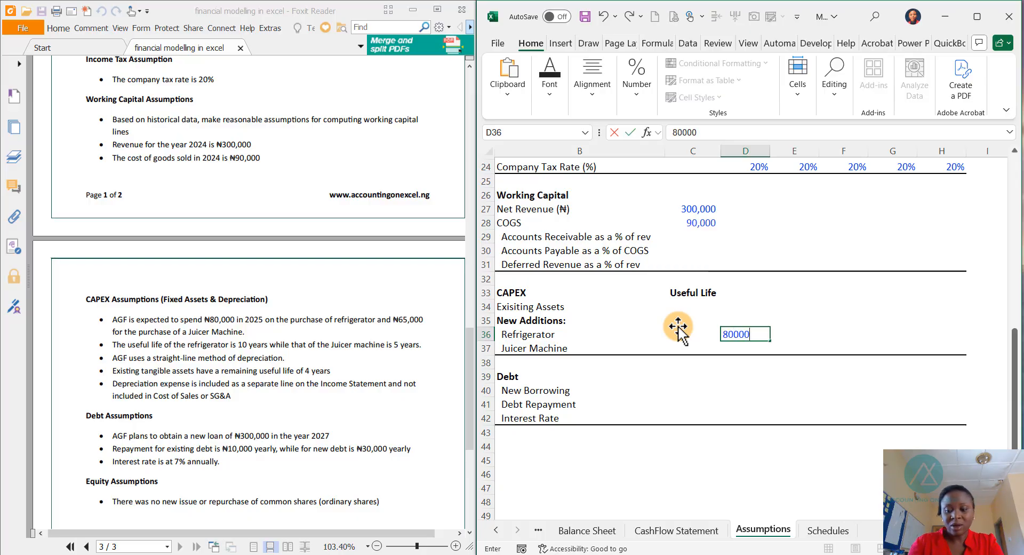
pyautogui.press('Return')
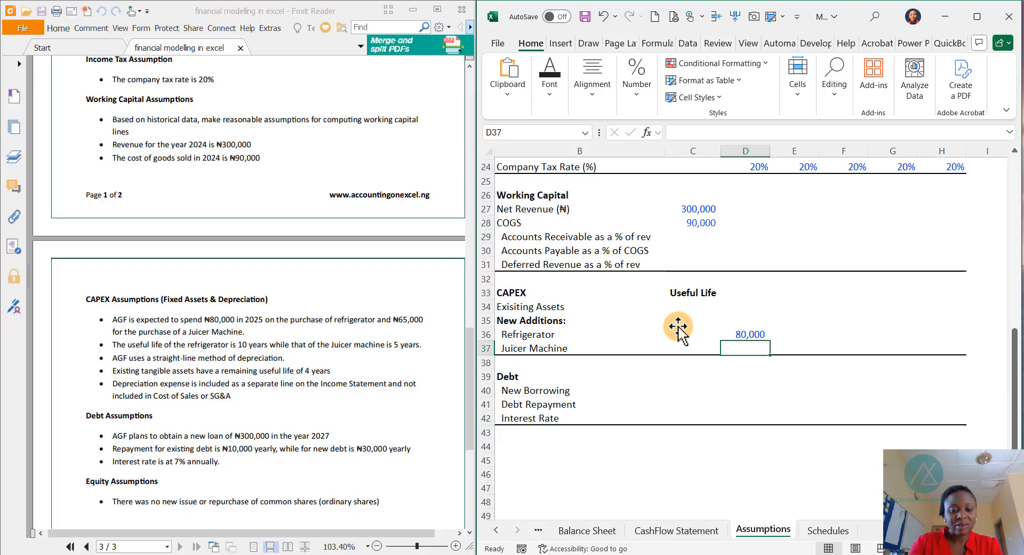
pyautogui.write('65000')
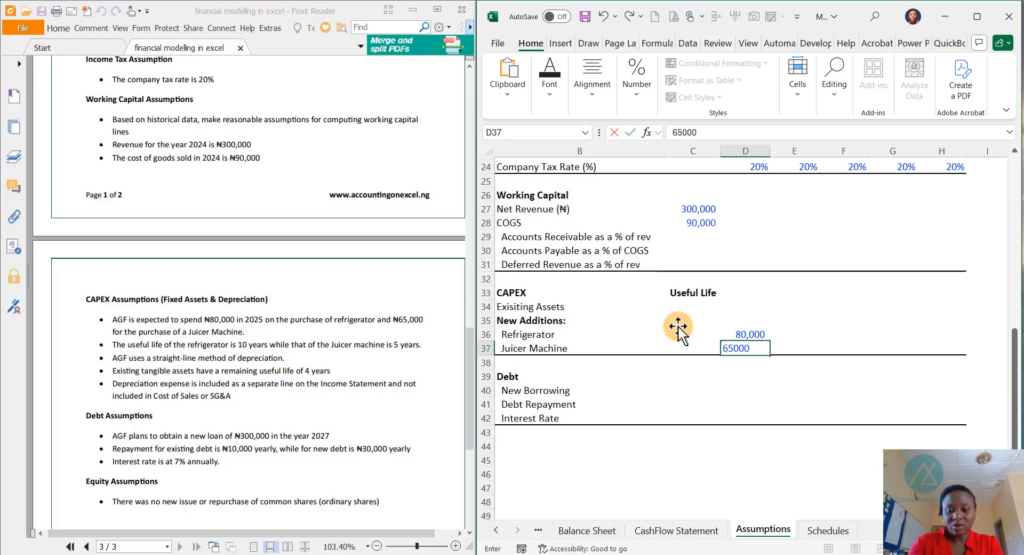
pyautogui.press('Return')
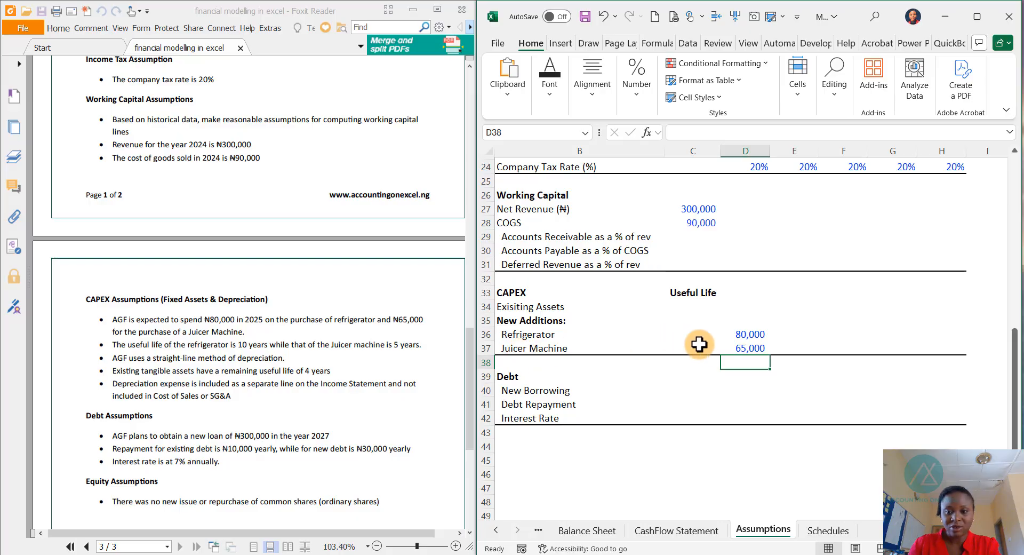
# - Set the useful lives to 10 years for the refrigerator, 5 for the juicer machine and 4 for existing assets
pyautogui.click(680, 329)
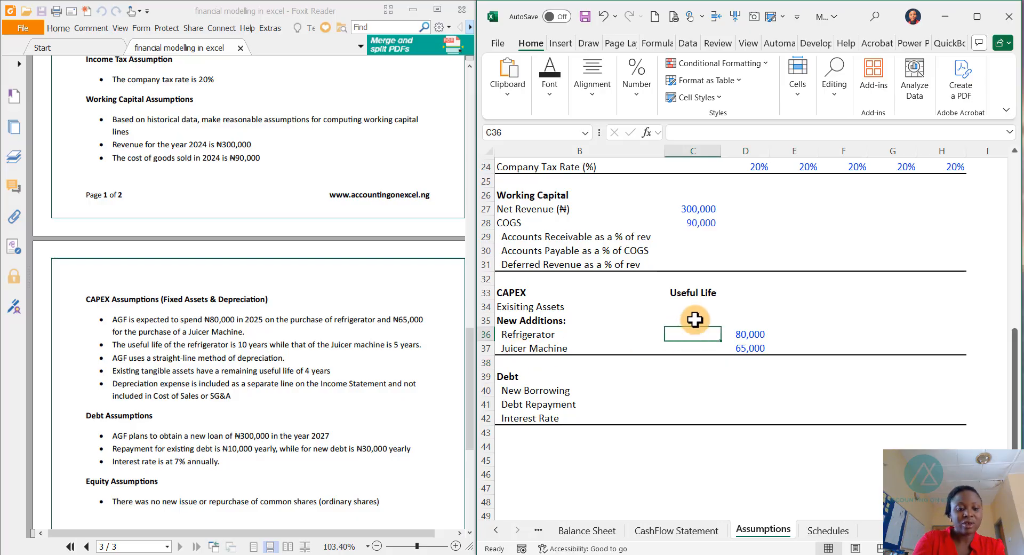
pyautogui.write('10')
pyautogui.press('Return')
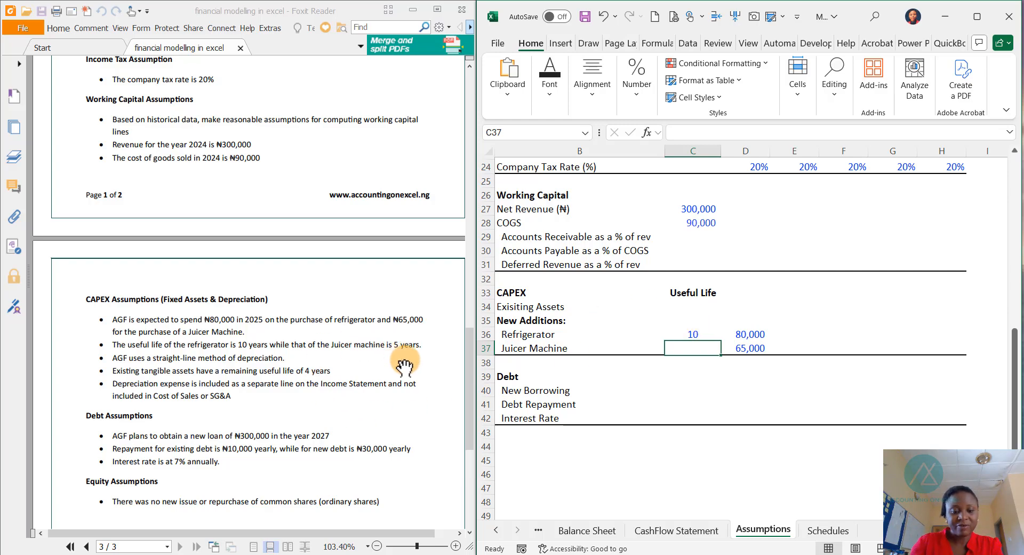
pyautogui.write('5')
pyautogui.press('Return')
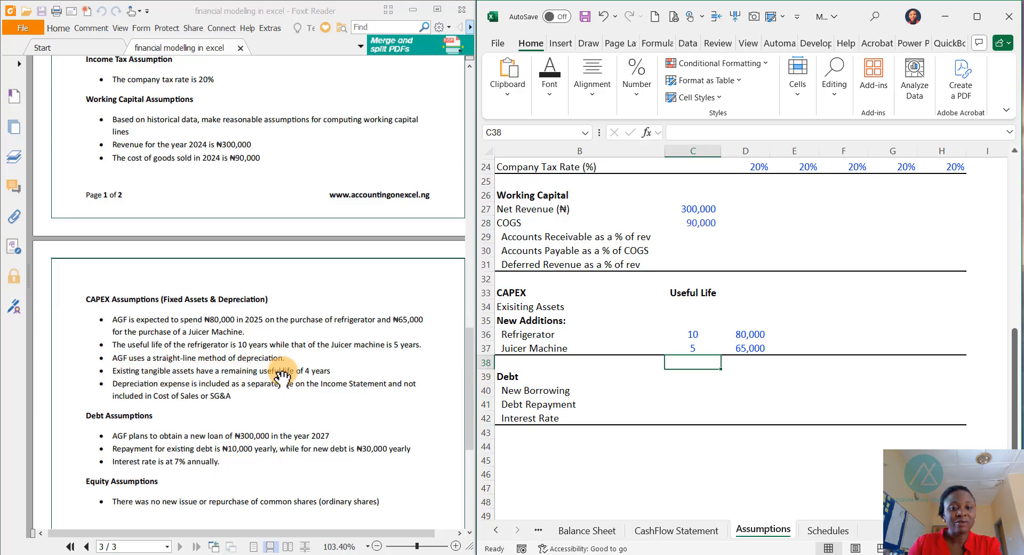
pyautogui.click(689, 307)
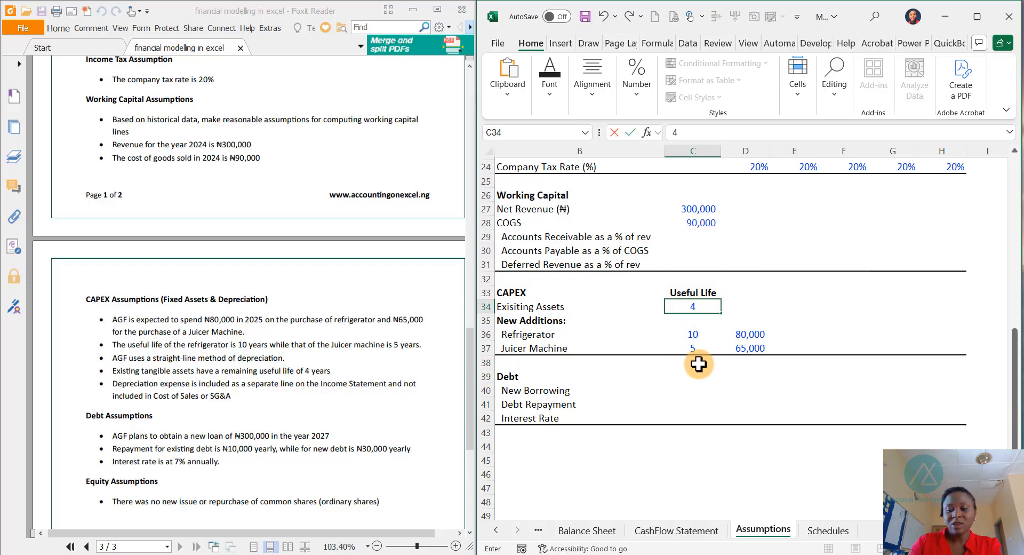
pyautogui.write('4')
pyautogui.press('Return')
pyautogui.press('Return')
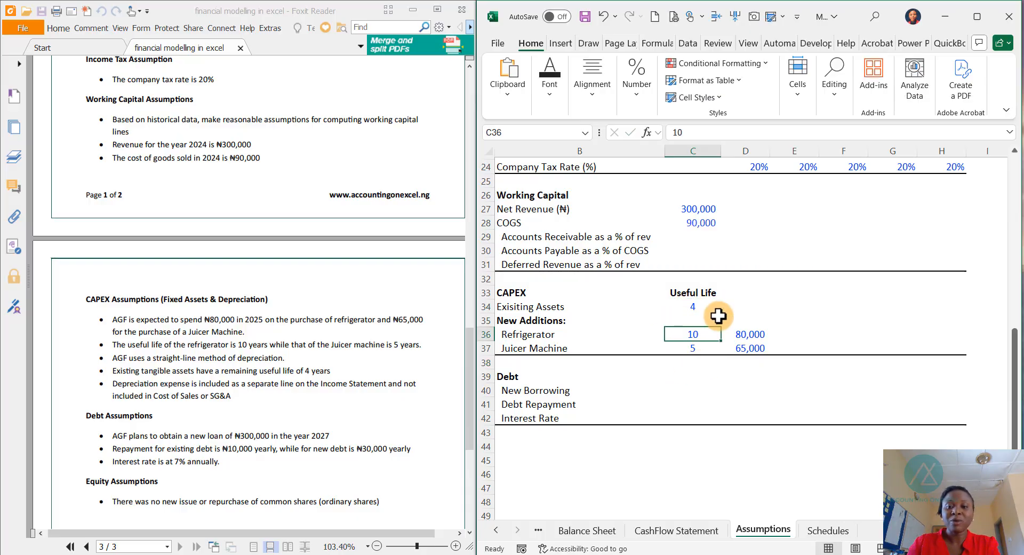
# - Check the Balance Sheet and Income Statement sheets, then return to the Assumptions sheet
pyautogui.click(598, 534)
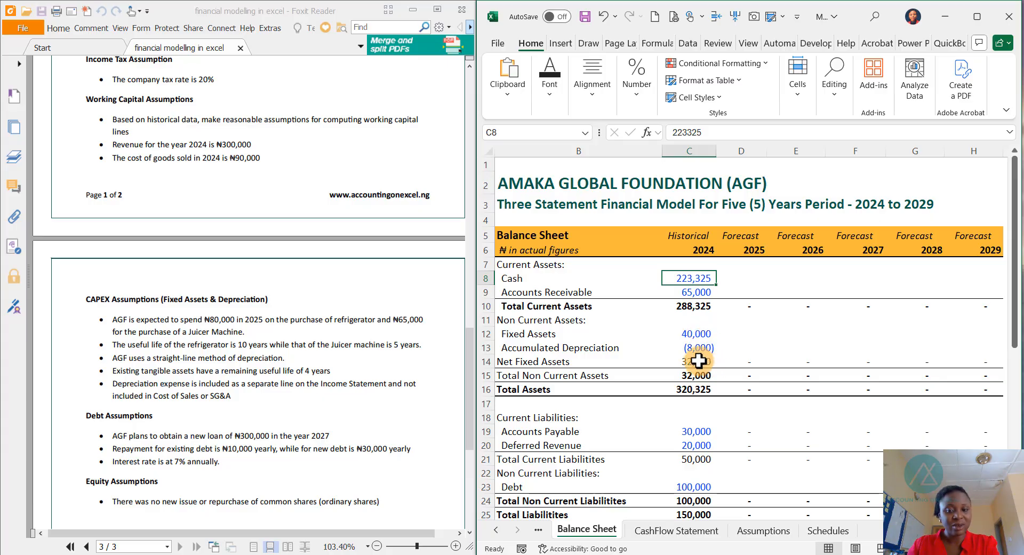
pyautogui.click(773, 531)
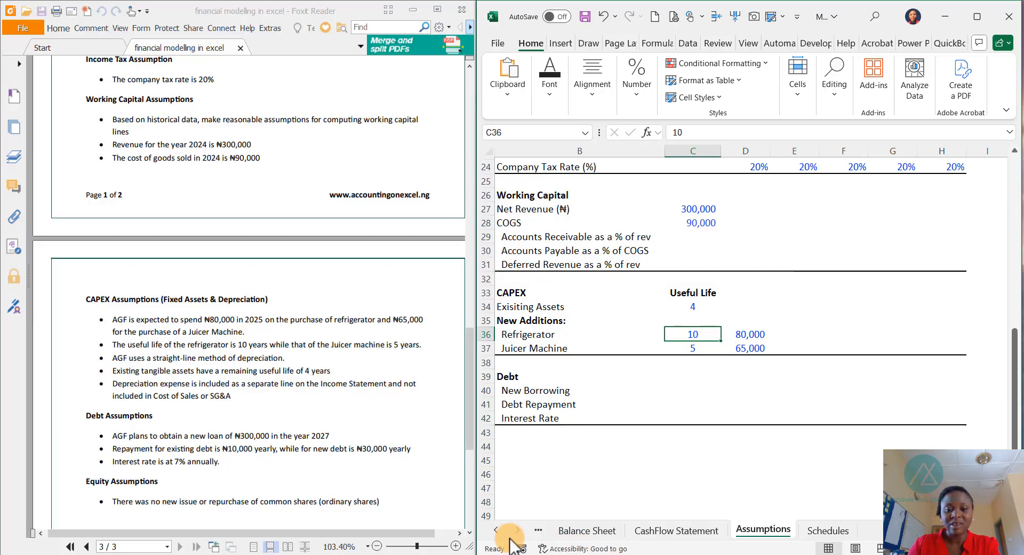
pyautogui.click(495, 530)
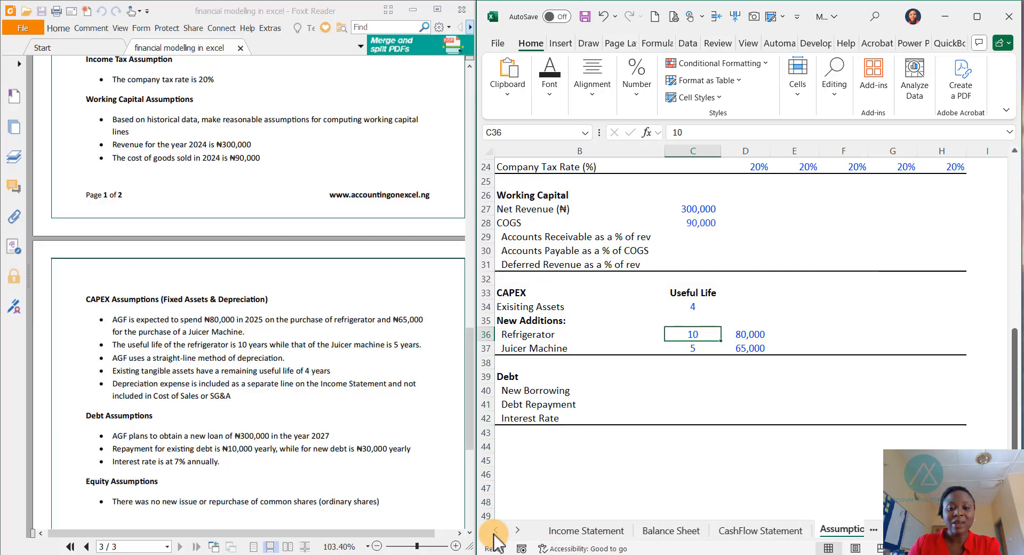
pyautogui.click(586, 530)
pyautogui.scroll(-3, 575, 445)
pyautogui.scroll(-1, 575, 445)
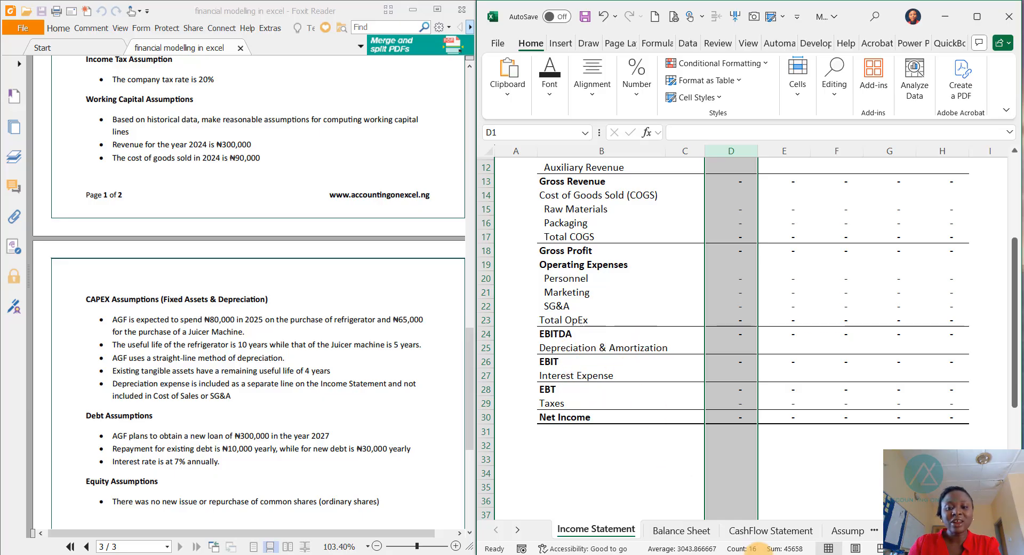
pyautogui.click(840, 530)
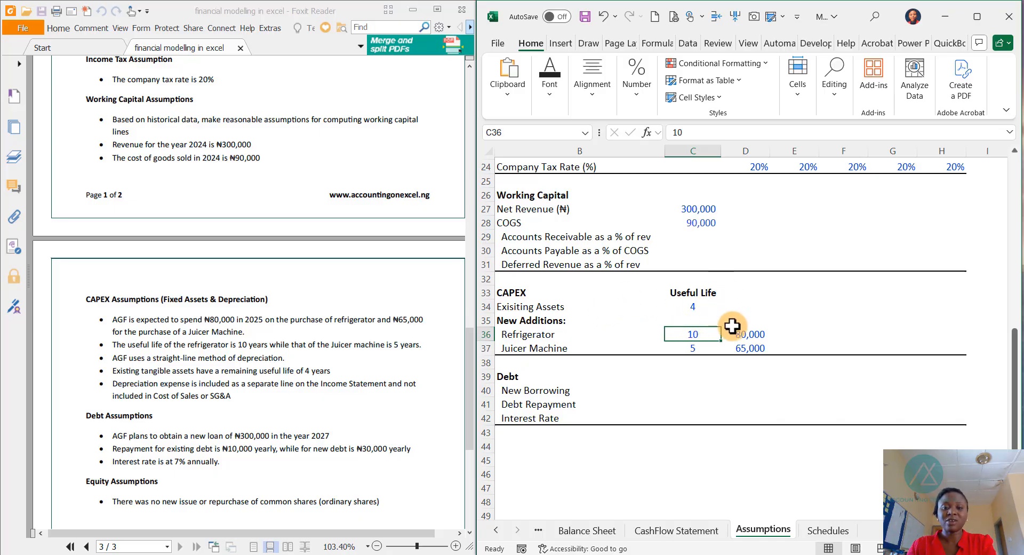
# - Enter the new borrowing of 300,000 in the 2027 column of the Debt section
pyautogui.scroll(-2, 203, 424)
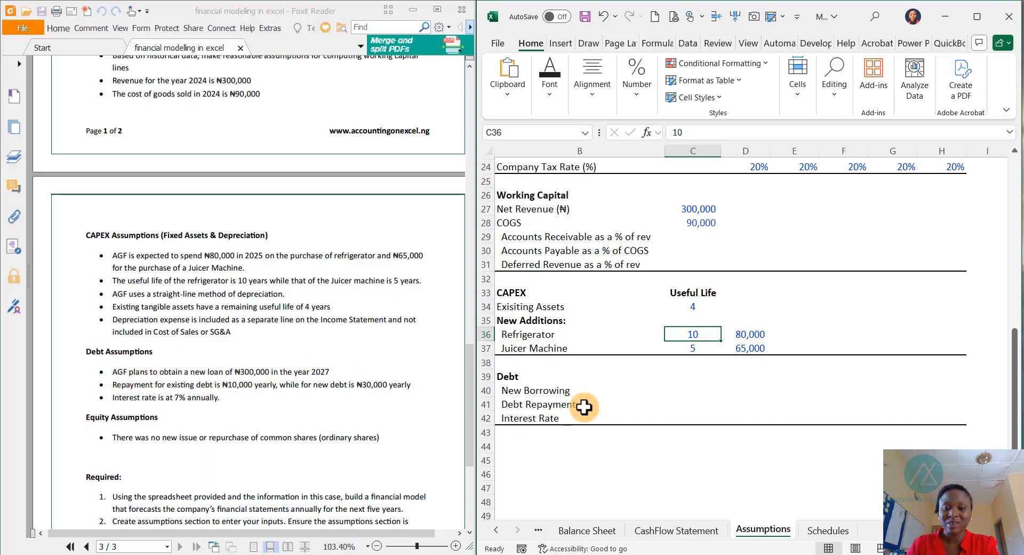
pyautogui.click(672, 390)
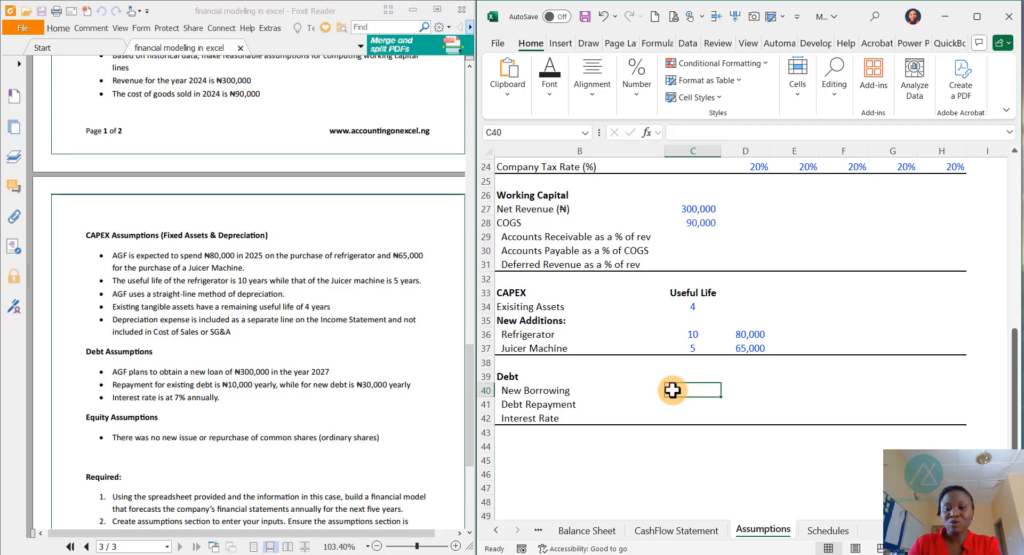
pyautogui.press('Right')
pyautogui.press('Right')
pyautogui.press('Right')
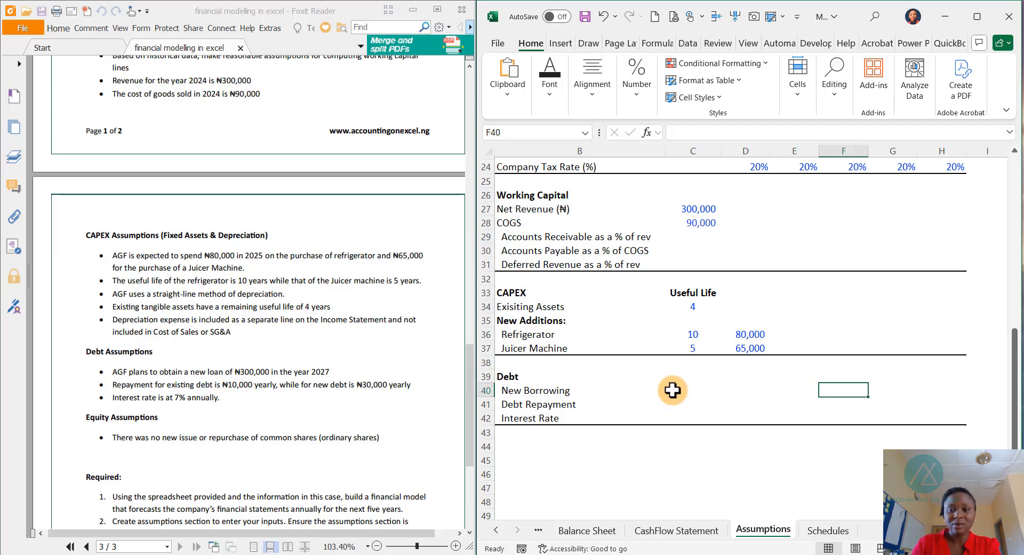
pyautogui.write('300,000')
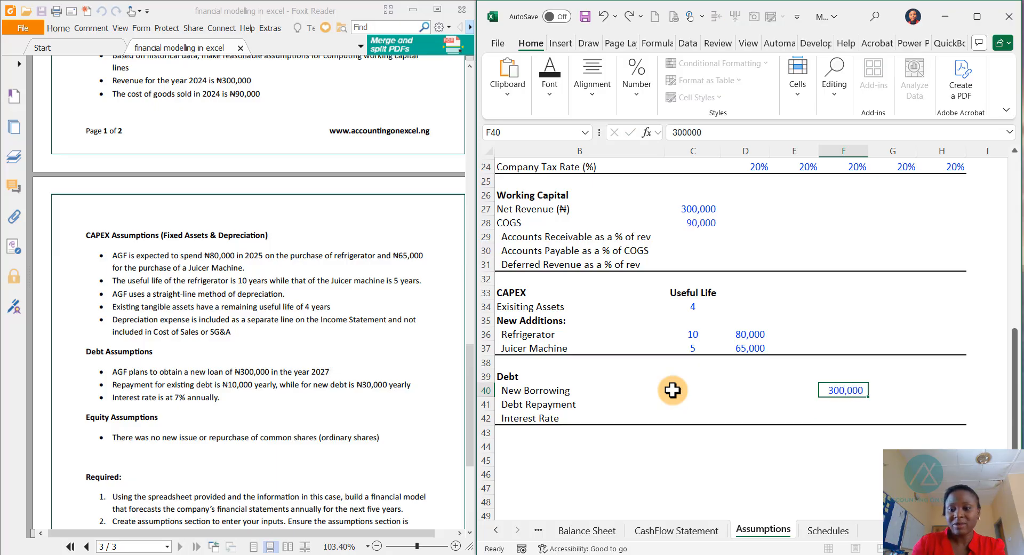
pyautogui.press('Down')
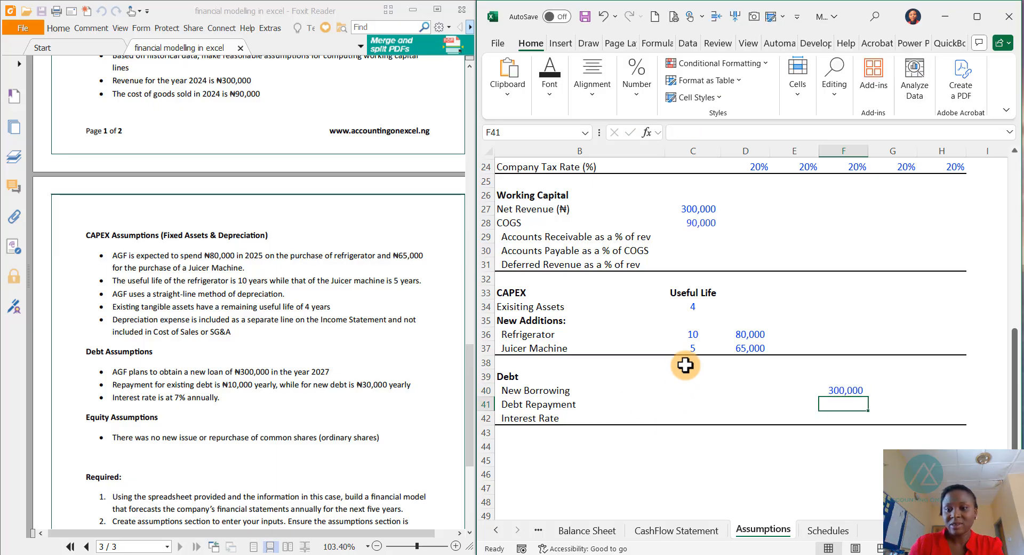
# - Check the existing debt on the Balance Sheet, then return to the Assumptions sheet
pyautogui.scroll(8, 857, 298)
pyautogui.scroll(-10, 863, 293)
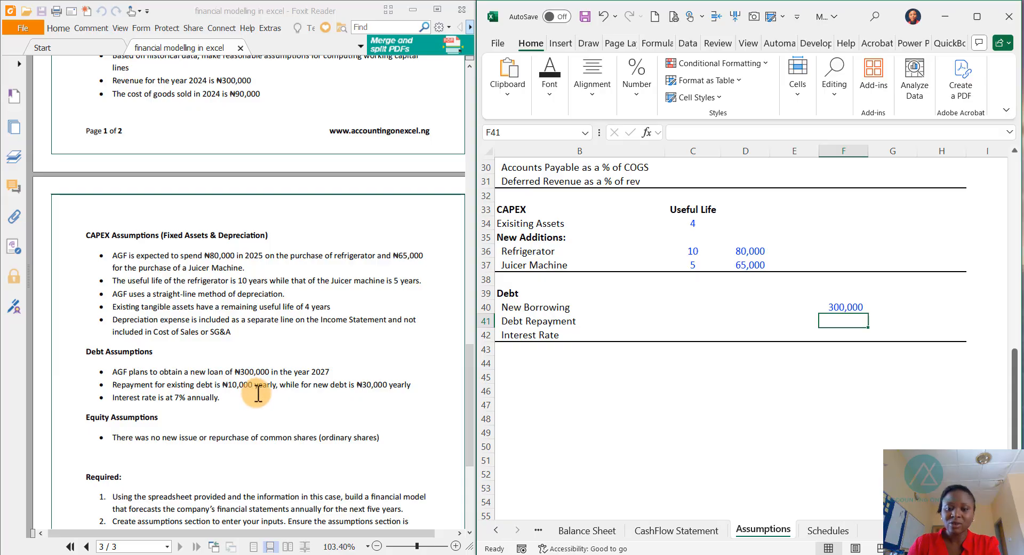
pyautogui.click(576, 530)
pyautogui.scroll(-4, 587, 480)
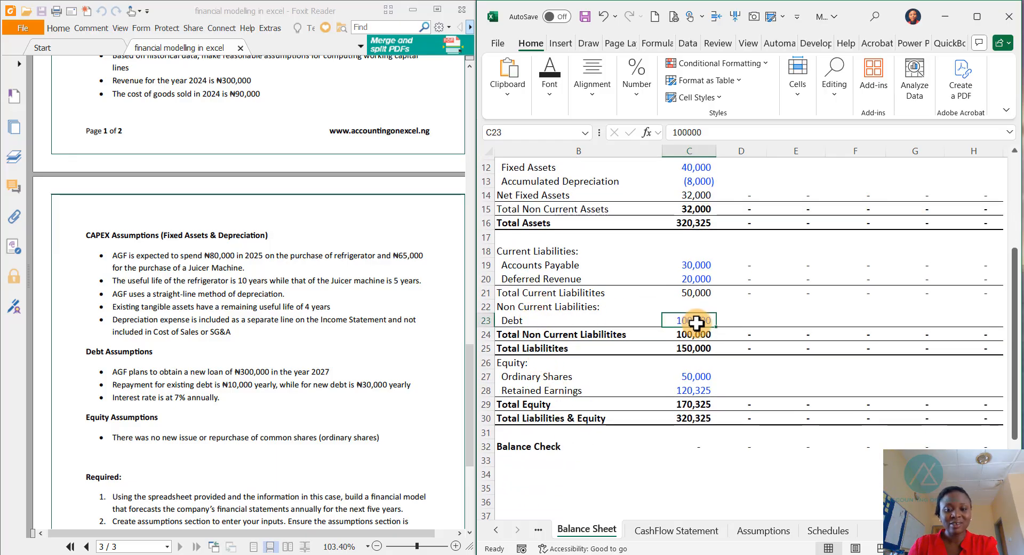
pyautogui.click(765, 530)
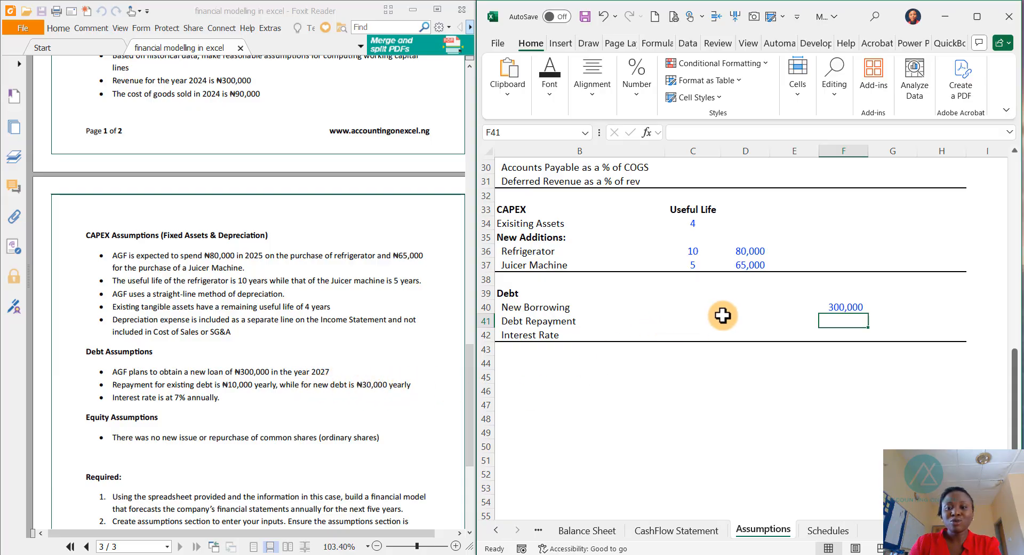
# - Enter the 2025 debt repayment of 10,000 and move to the 2026 column
pyautogui.click(748, 321)
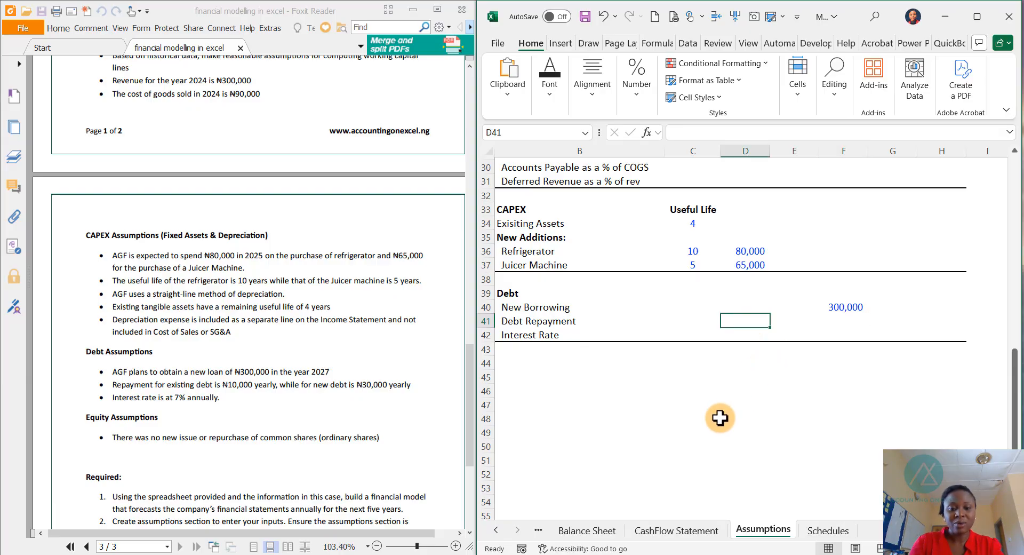
pyautogui.write('10000')
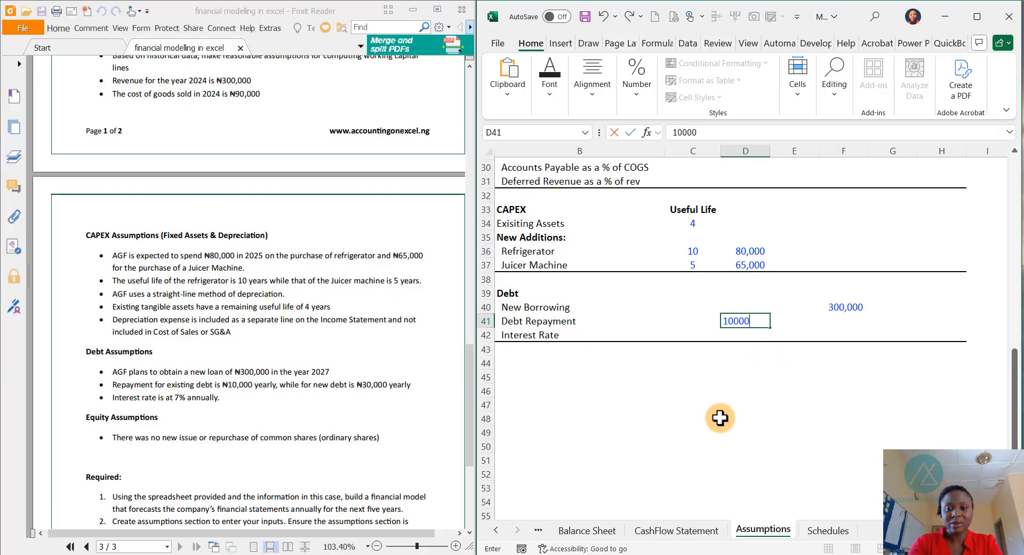
pyautogui.press('Tab')
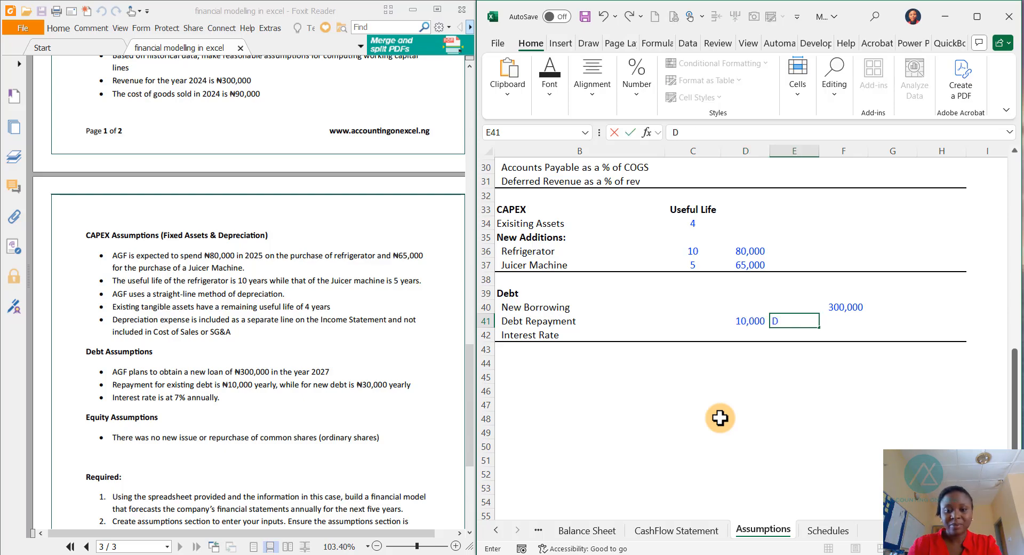
pyautogui.press('Escape')
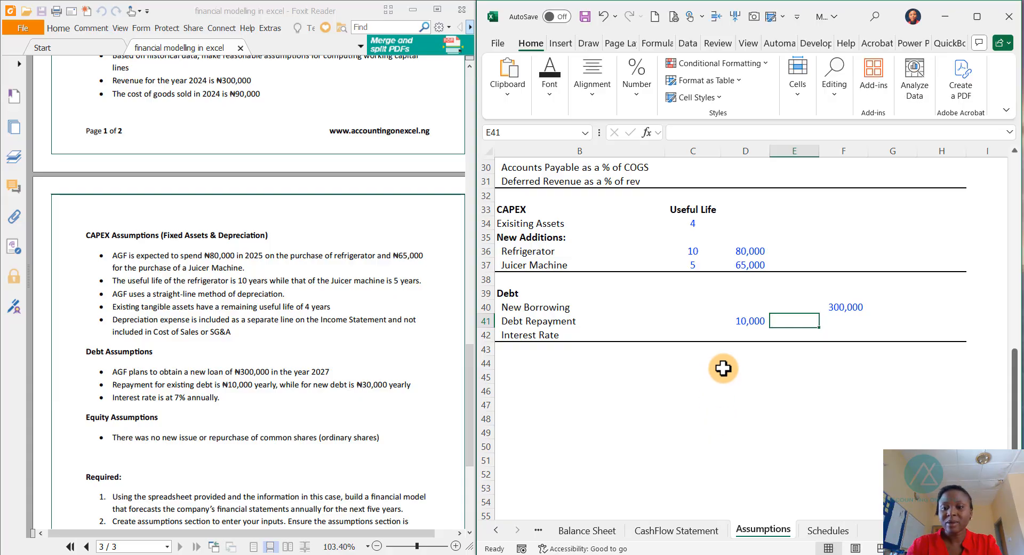
pyautogui.moveTo(746, 322); pyautogui.dragTo(783, 326)
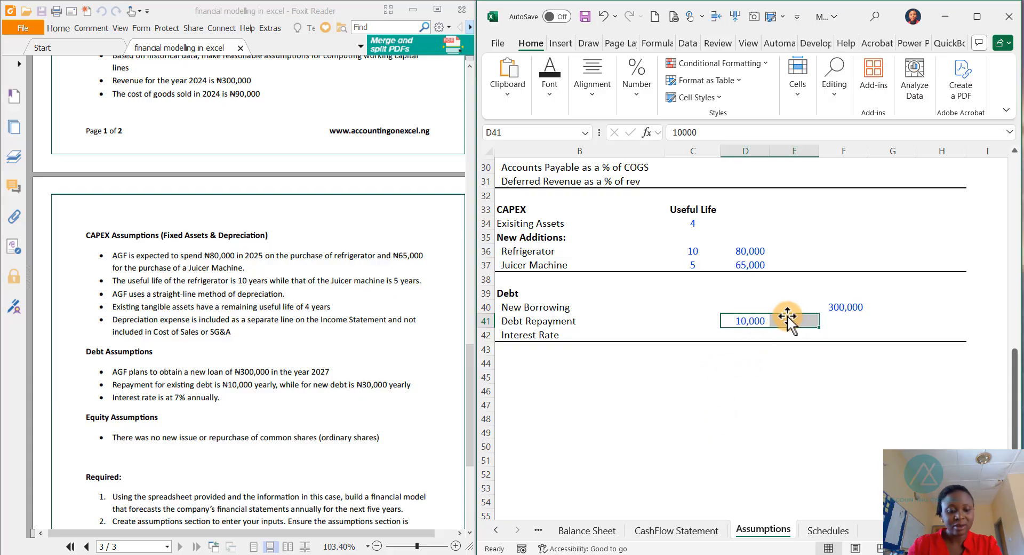
pyautogui.moveTo(784, 314); pyautogui.dragTo(787, 328)
pyautogui.click(782, 320)
pyautogui.hotkey('ctrl', 'z')
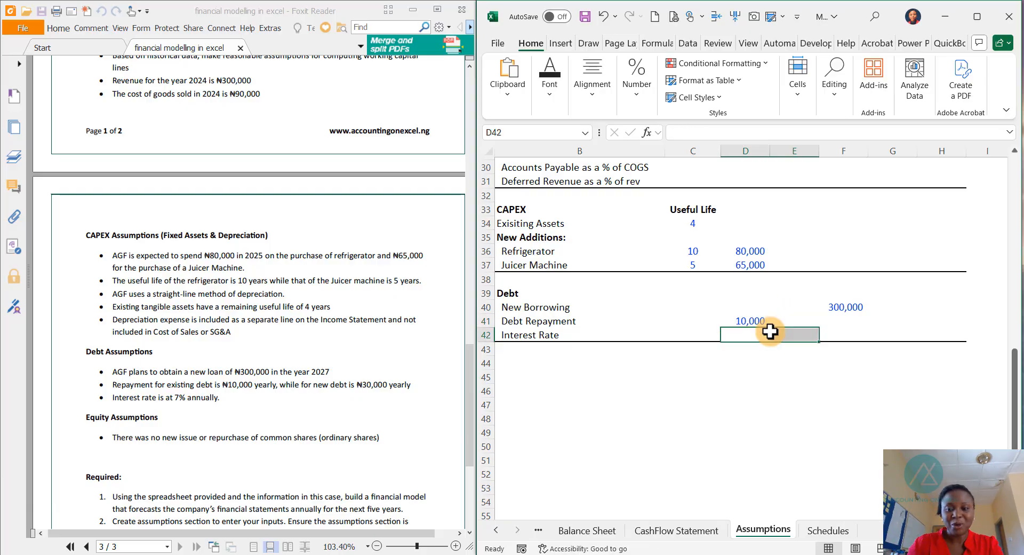
# - Enter the 2026 debt repayment of 10,000 in the Debt section
pyautogui.click(783, 320)
pyautogui.write('10000')
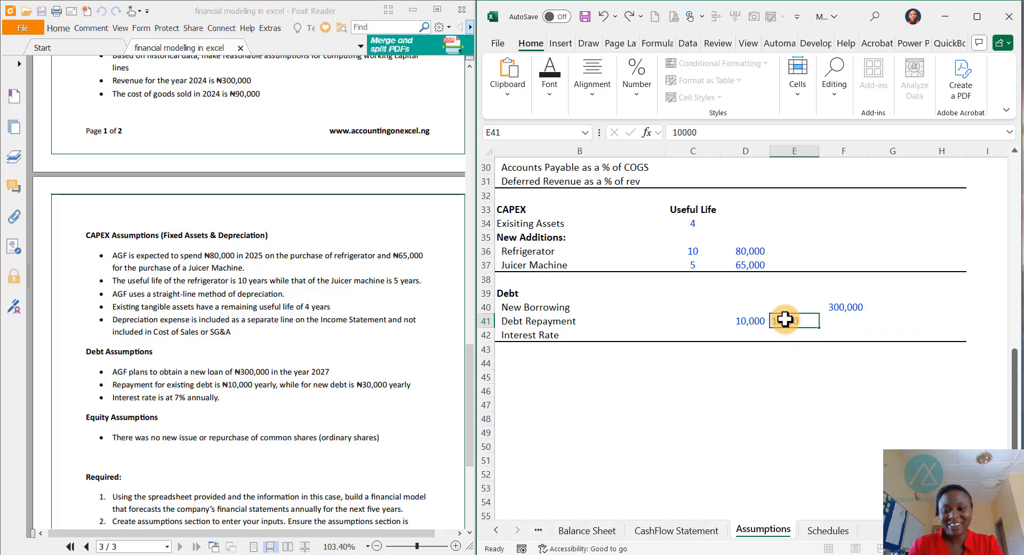
pyautogui.press('Tab')
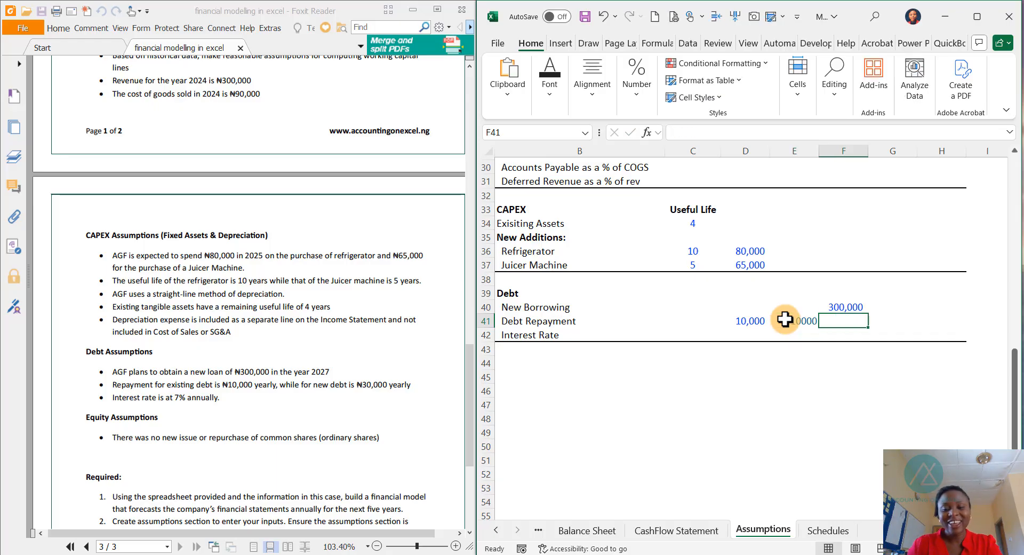
pyautogui.click(747, 321)
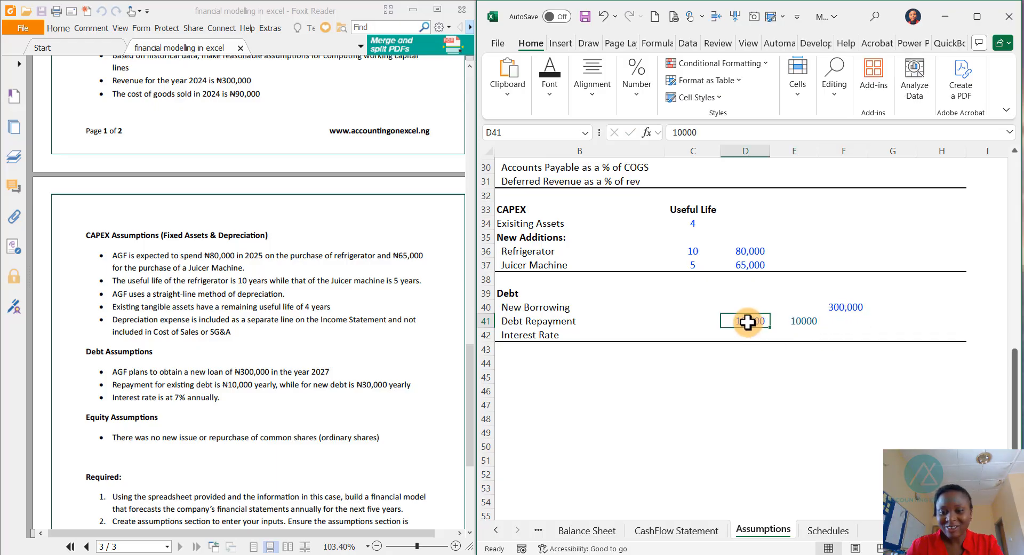
pyautogui.press('Right')
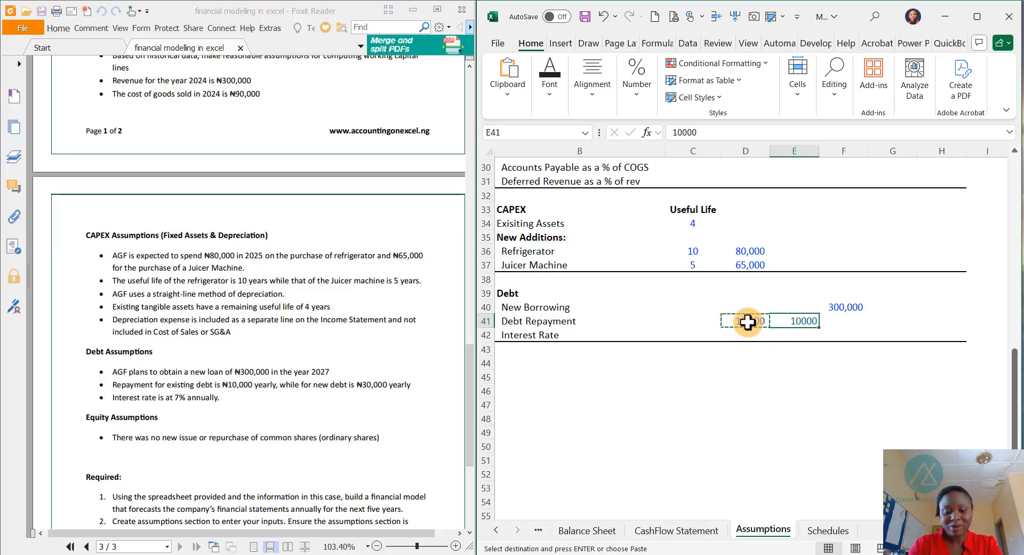
pyautogui.press('Escape')
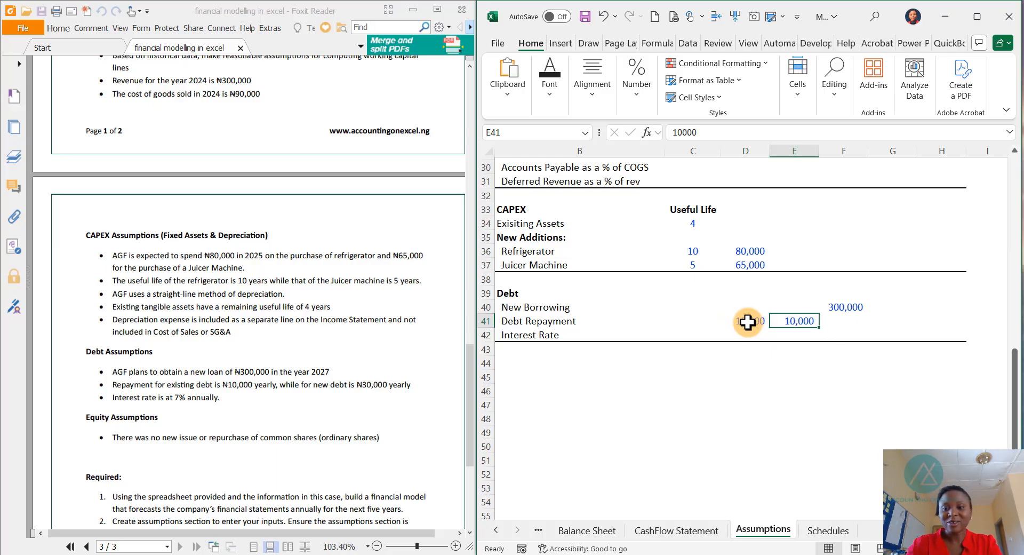
# - Enter the 2027 debt repayment of 40,000 and copy it into the 2028 and 2029 columns
pyautogui.click(841, 323)
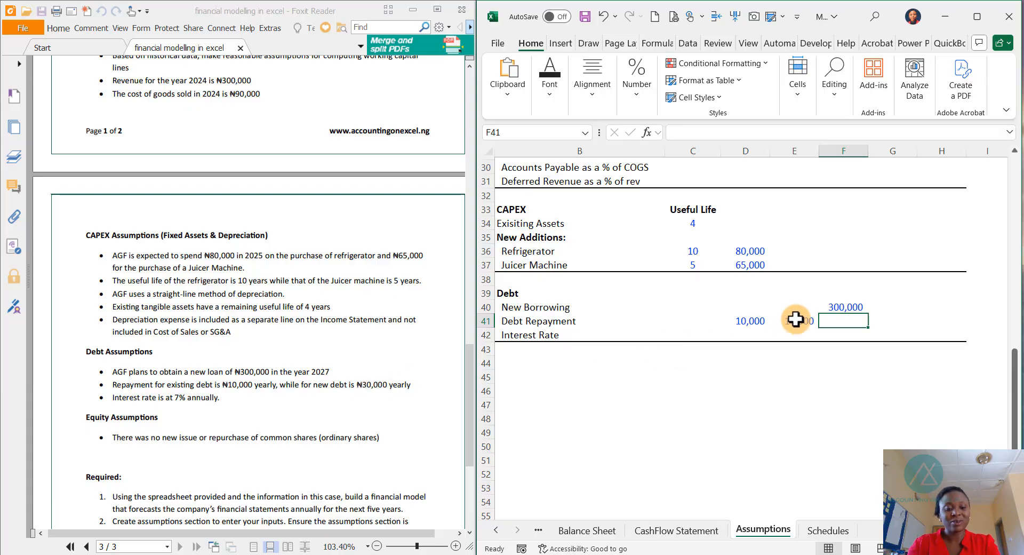
pyautogui.write('40000')
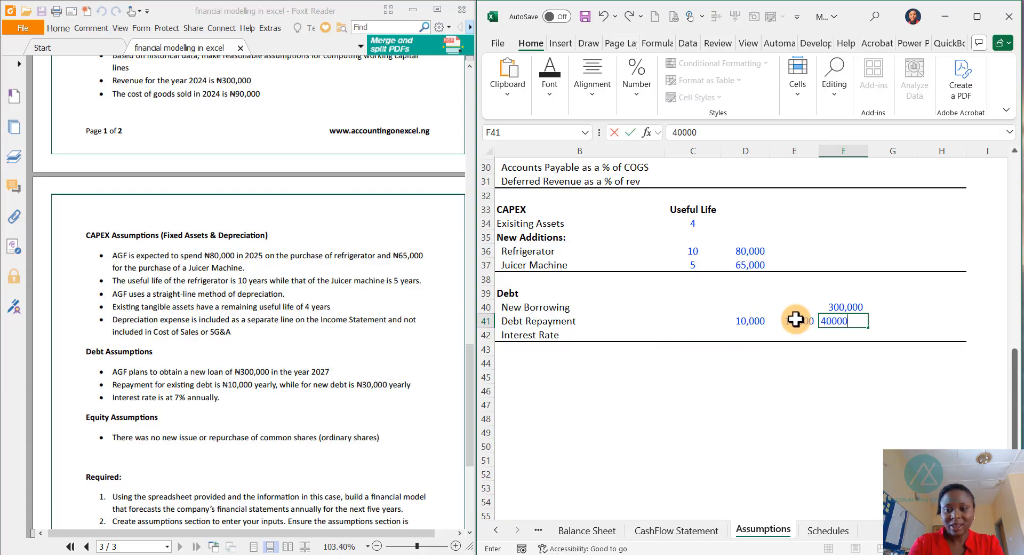
pyautogui.press('Tab')
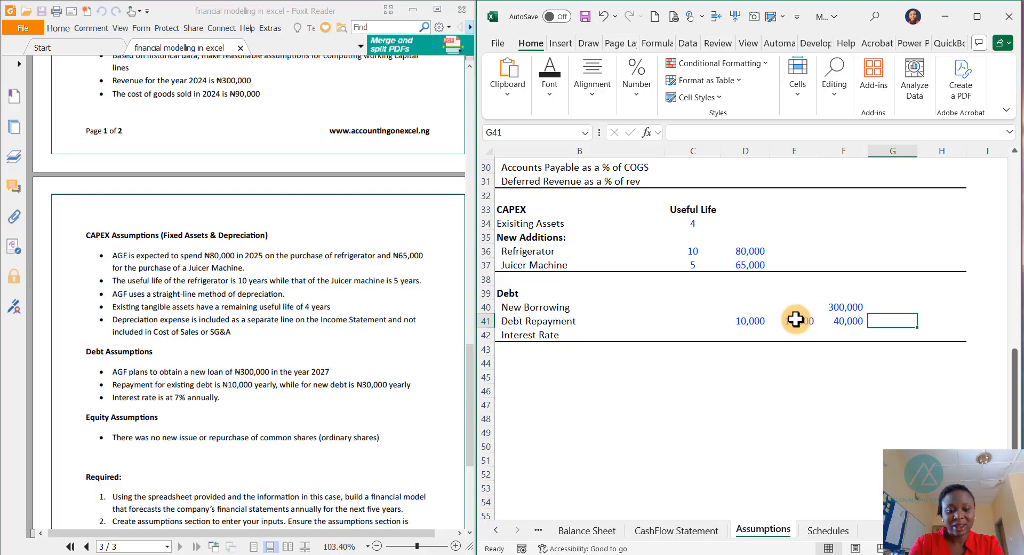
pyautogui.press('Left')
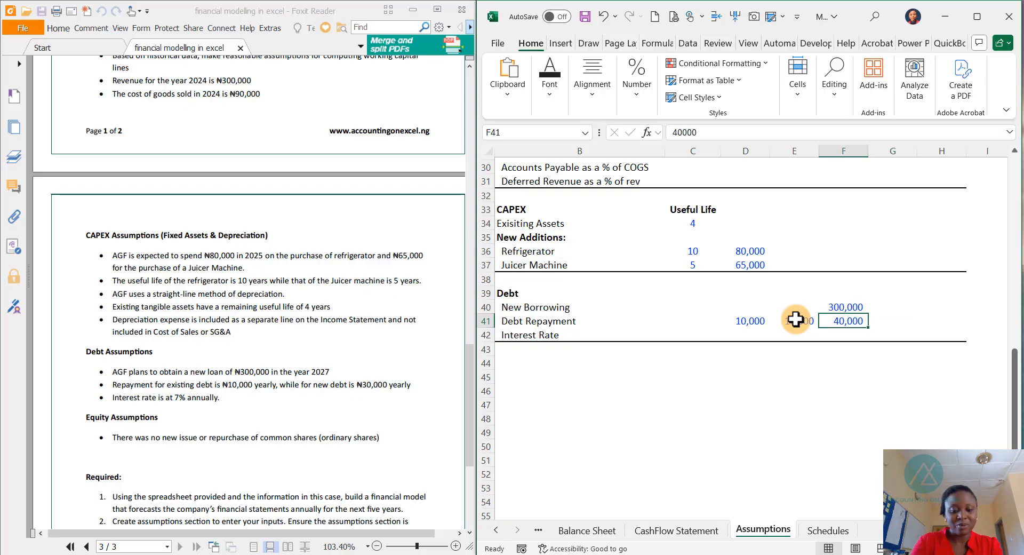
pyautogui.hotkey('ctrl', 'c')
pyautogui.press('Right')
pyautogui.hotkey('shift', 'Right')
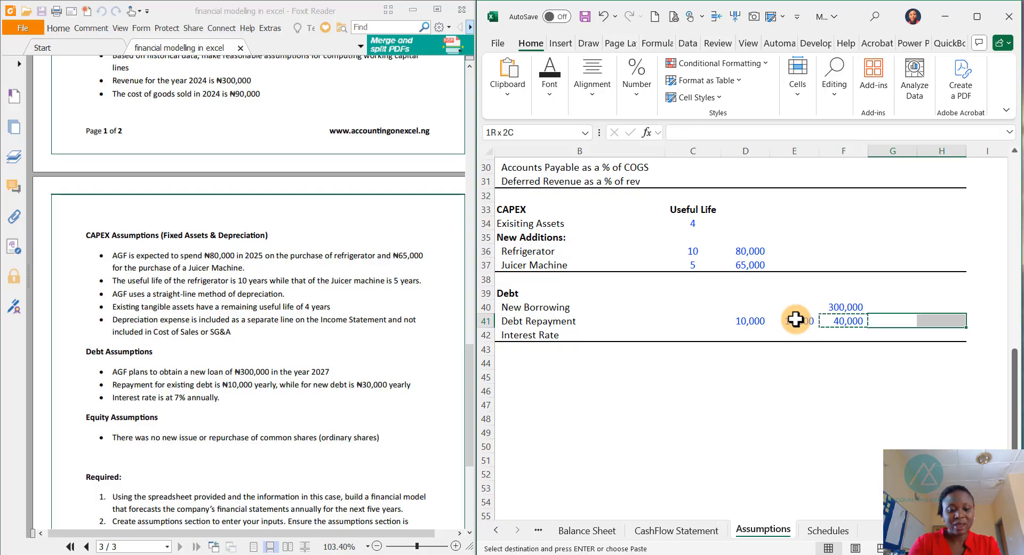
pyautogui.hotkey('ctrl', 'v')
pyautogui.press('Escape')
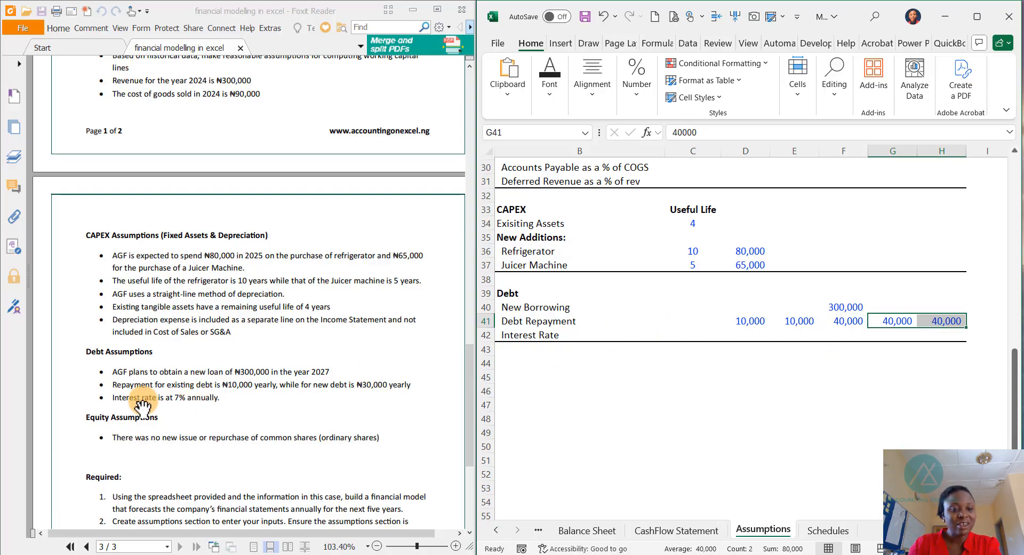
# - Enter the 7% interest rate for 2025 and copy it across to 2029
pyautogui.click(732, 331)
pyautogui.write('7%')
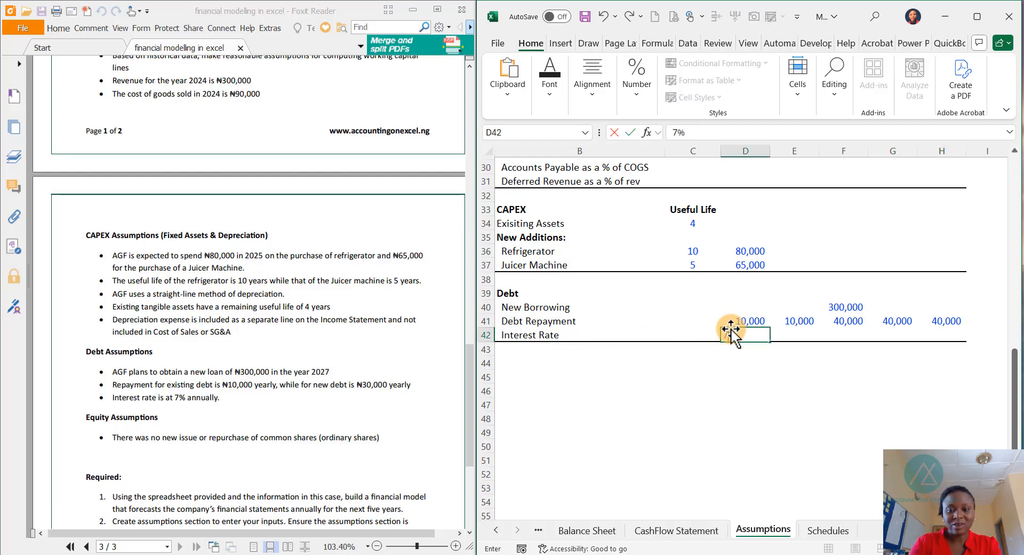
pyautogui.hotkey('ctrl', 'Return')
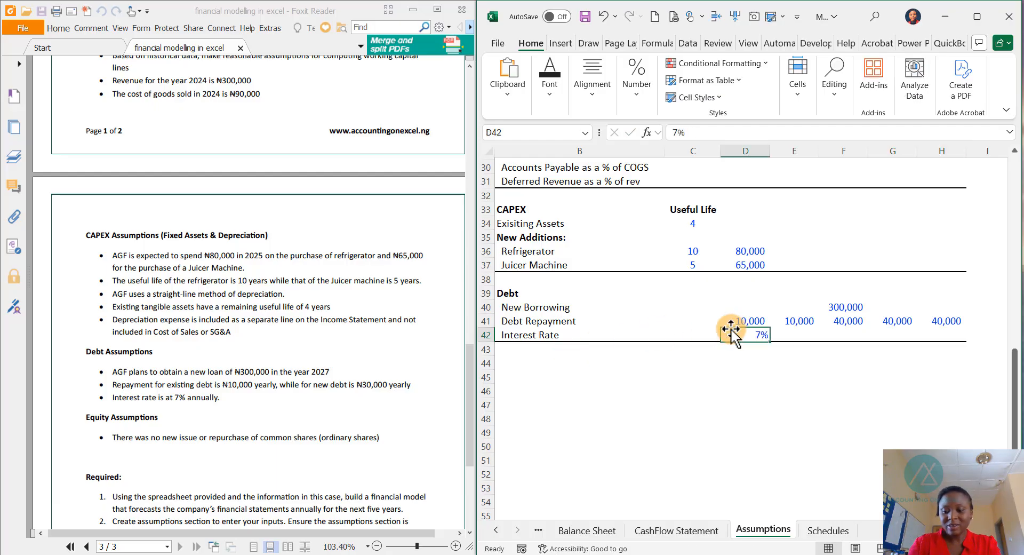
pyautogui.hotkey('ctrl', 'c')
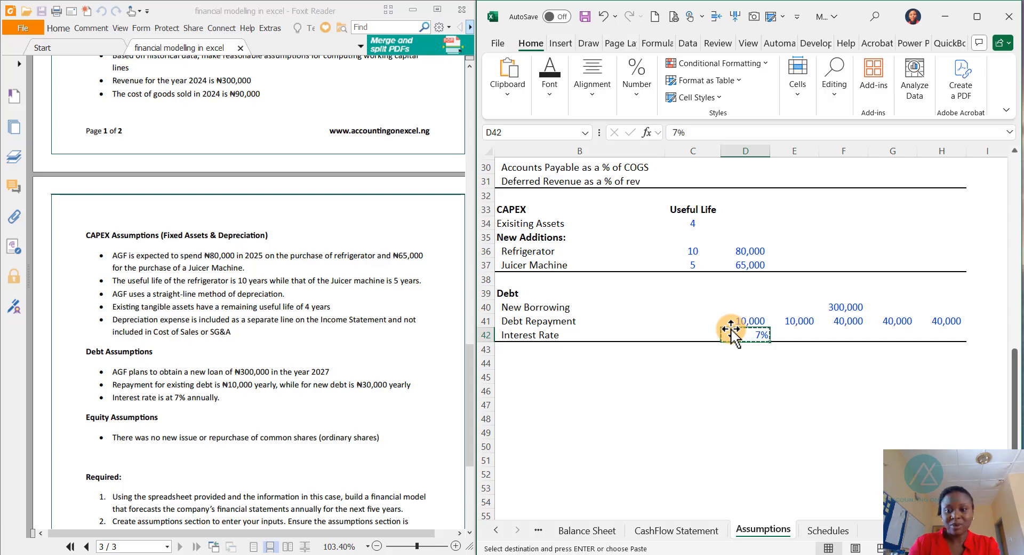
pyautogui.press('Right')
pyautogui.hotkey('shift', 'Right')
pyautogui.hotkey('shift', 'Right')
pyautogui.hotkey('shift', 'Right')
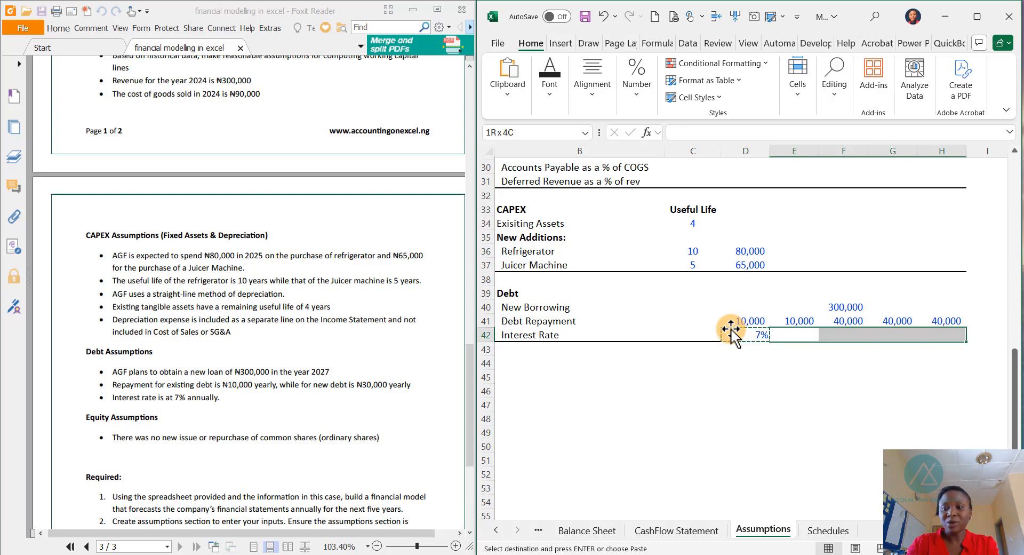
pyautogui.hotkey('ctrl', 'v')
pyautogui.press('Escape')
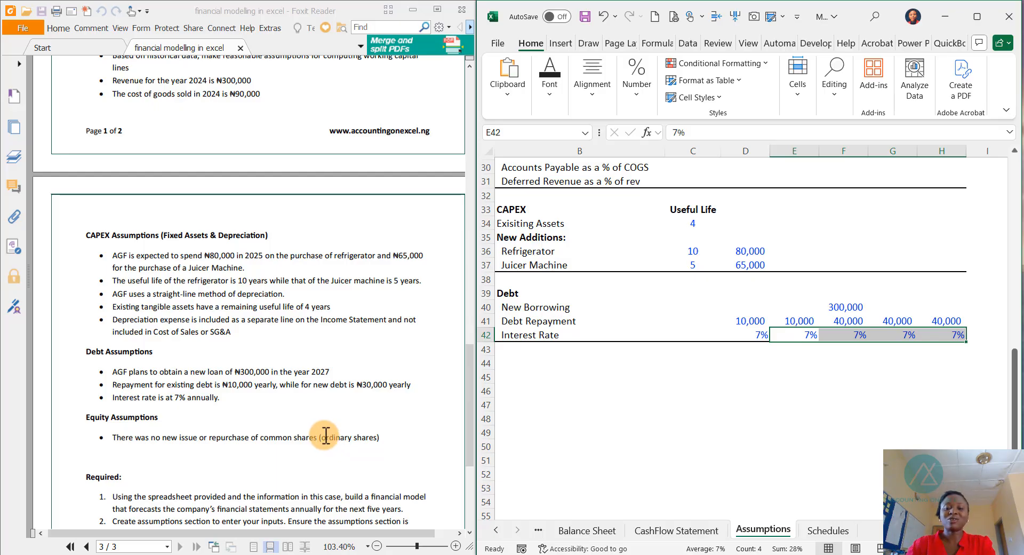
# - Check the equity figures on the Balance Sheet, then review the Assumptions sheet and the case's remaining requirements
pyautogui.click(581, 533)
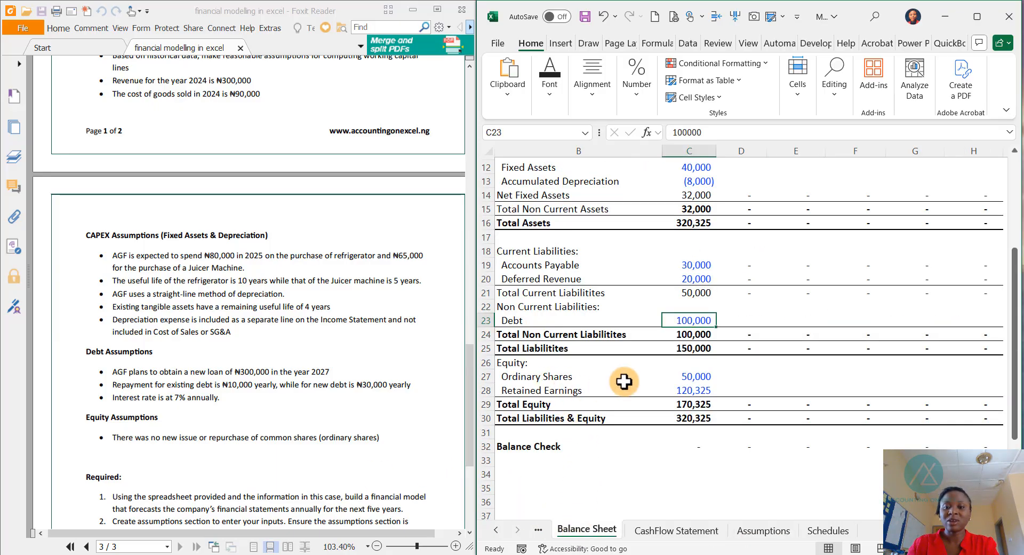
pyautogui.click(690, 377)
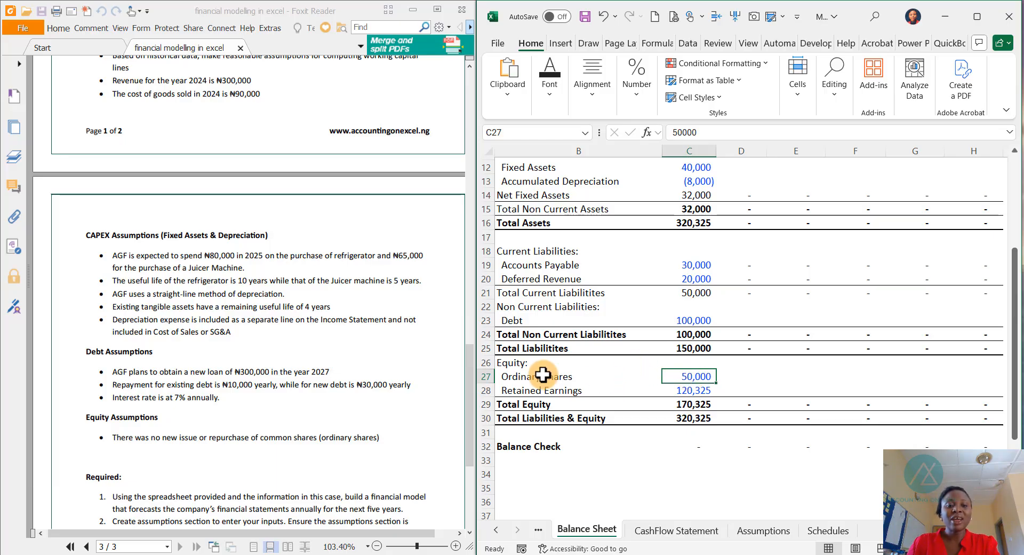
pyautogui.click(757, 530)
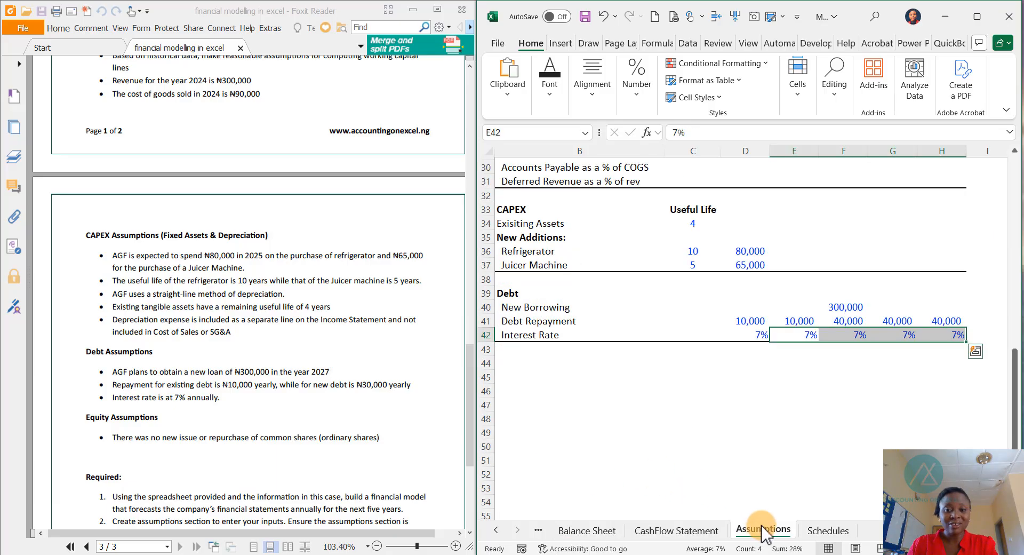
pyautogui.scroll(10, 710, 313)
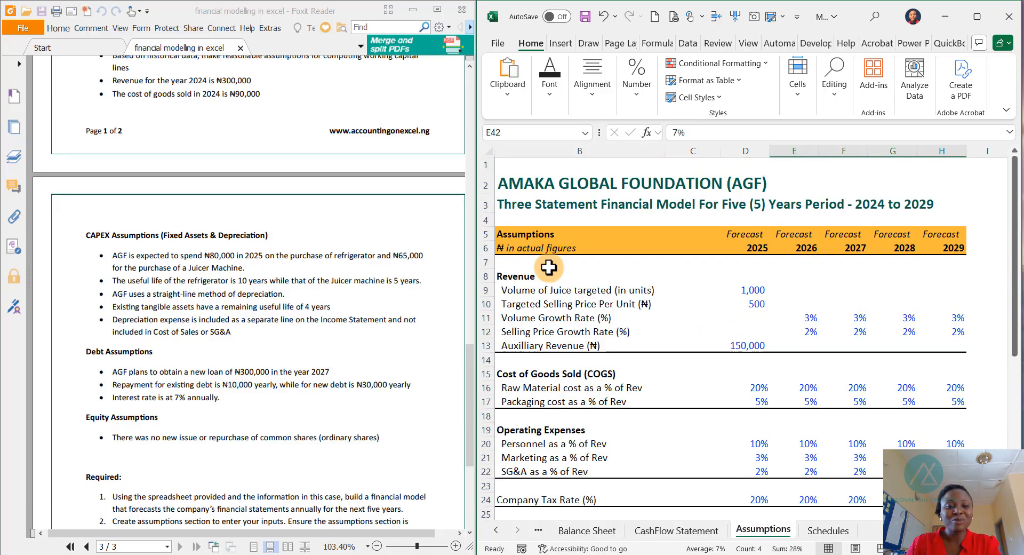
pyautogui.scroll(-4, 347, 425)
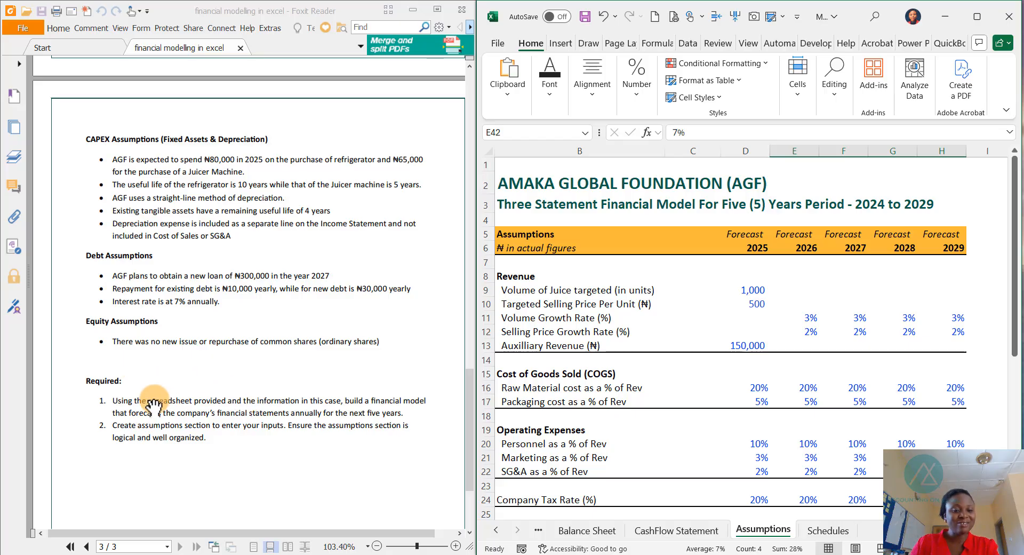
pyautogui.scroll(-2, 233, 368)
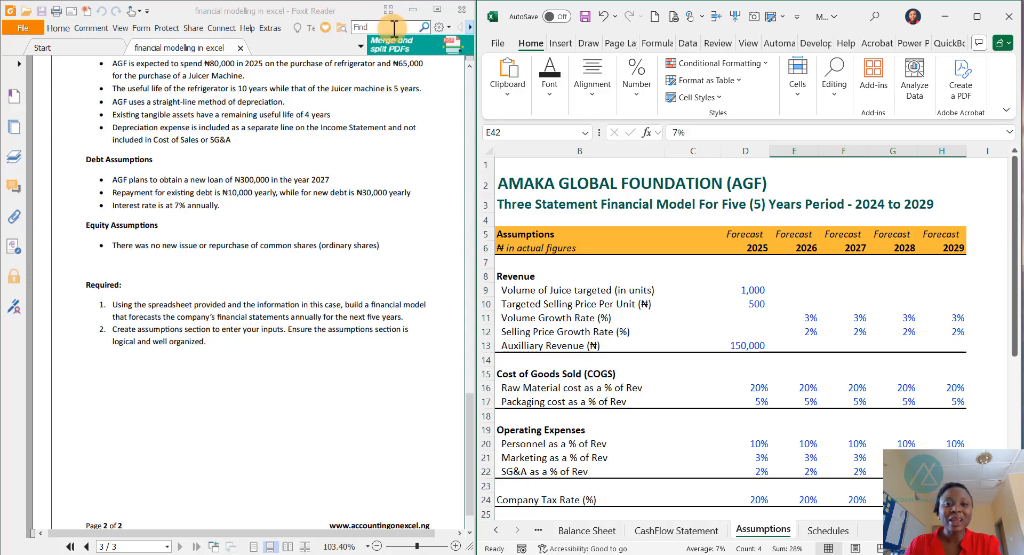
# - Maximize the workbook and look through the Income Statement, Assumptions and Schedules sheets
pyautogui.click(979, 17)
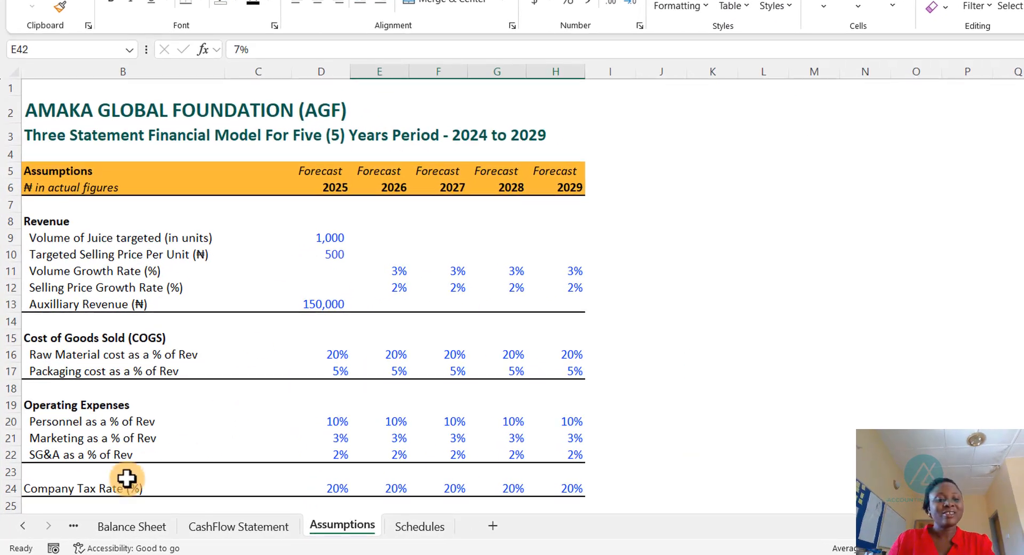
pyautogui.click(23, 525)
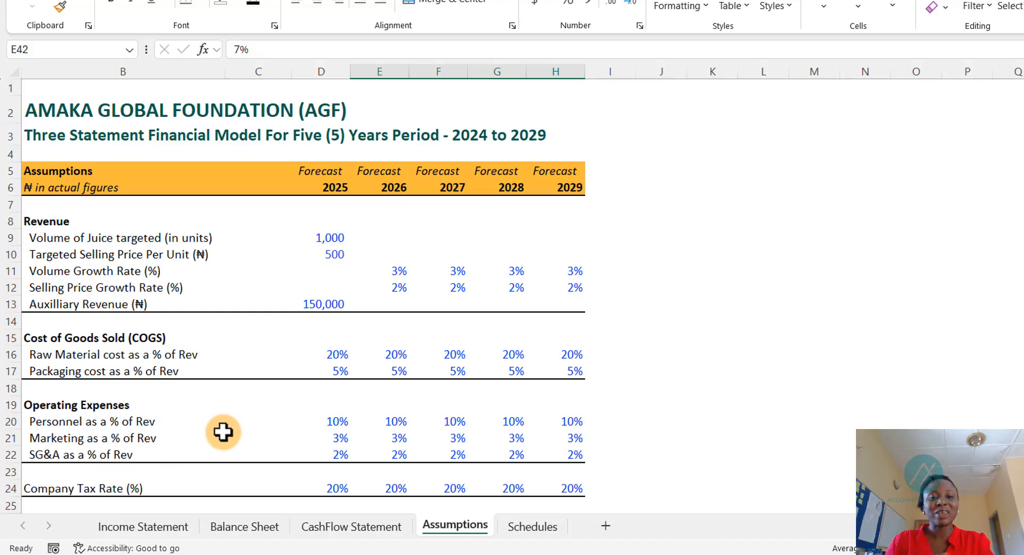
pyautogui.click(110, 527)
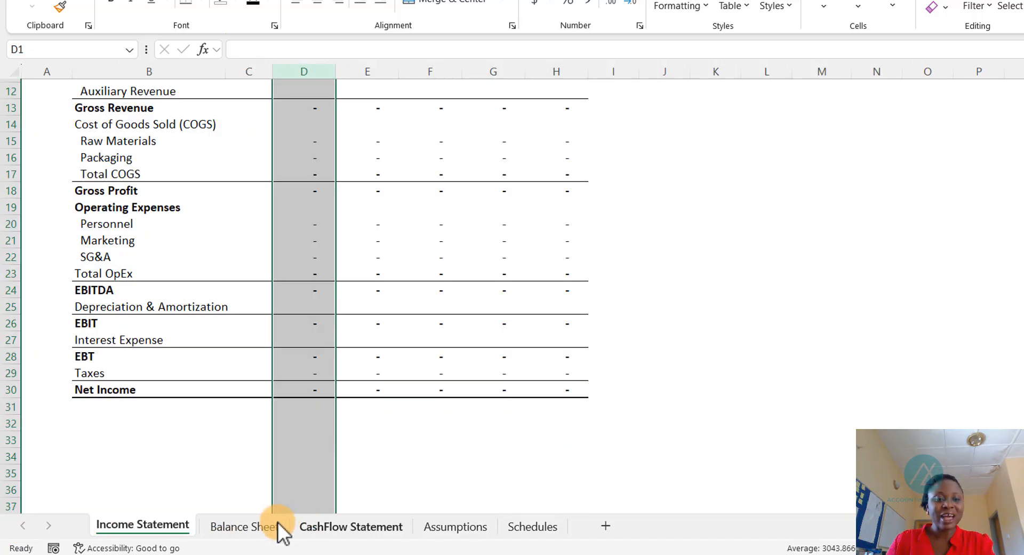
pyautogui.click(400, 414)
pyautogui.scroll(4, 341, 323)
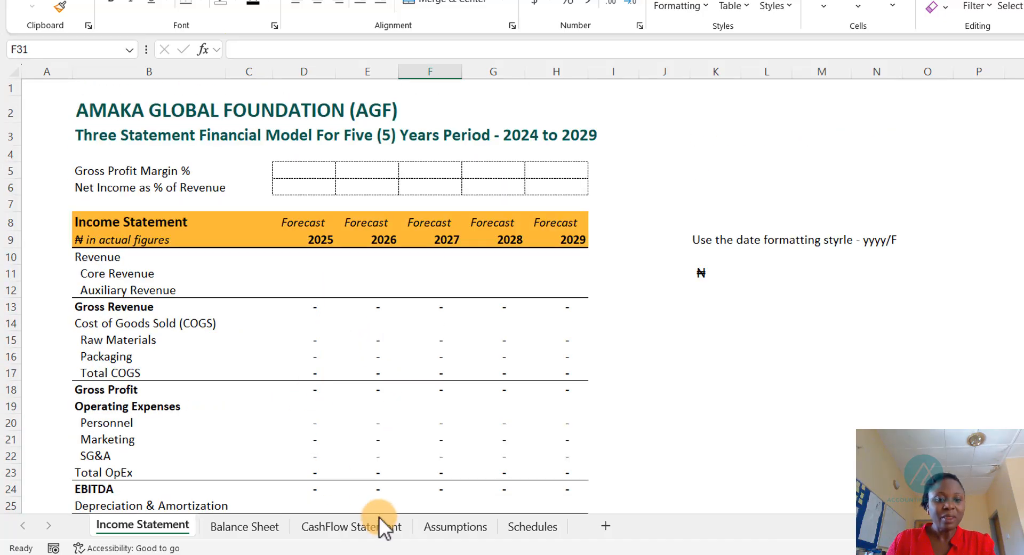
pyautogui.click(450, 529)
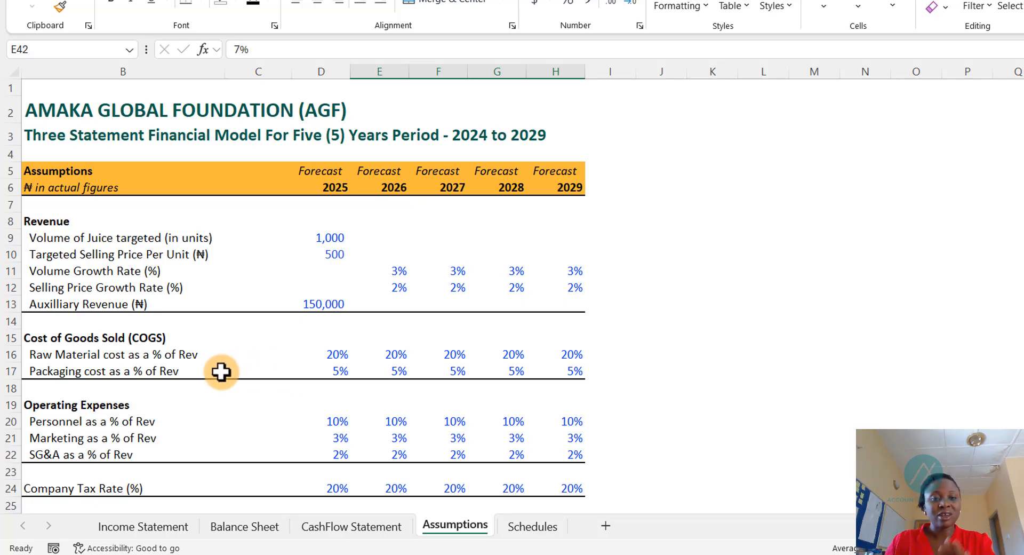
pyautogui.click(529, 526)
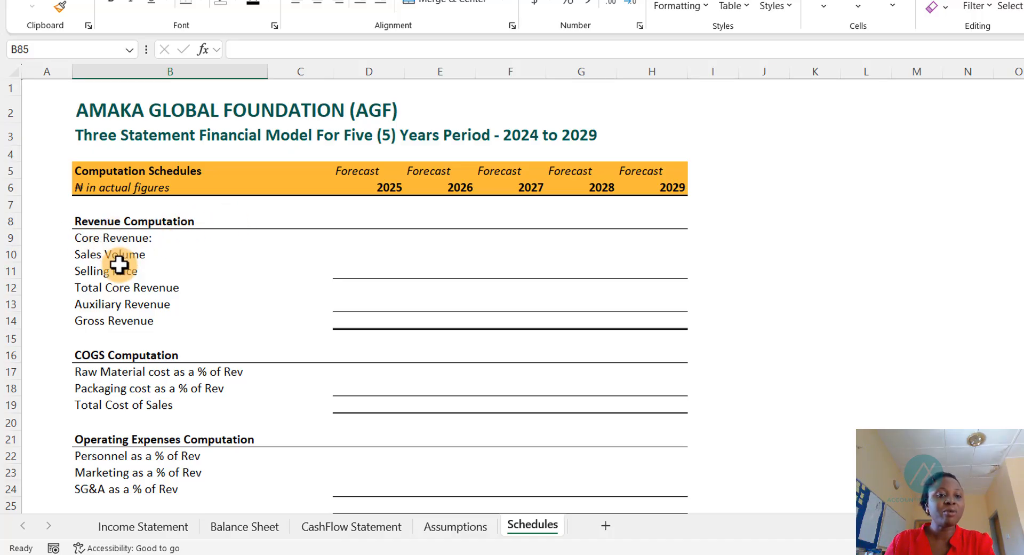
# - Link the 2025 sales volume on the Schedules sheet to the juice volume target on the Assumptions sheet
pyautogui.click(370, 249)
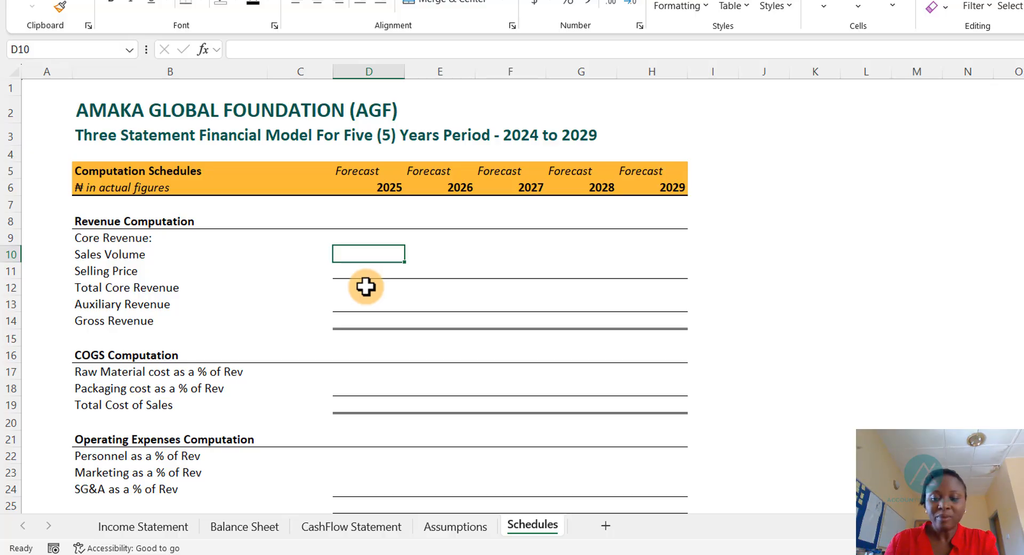
pyautogui.write('=')
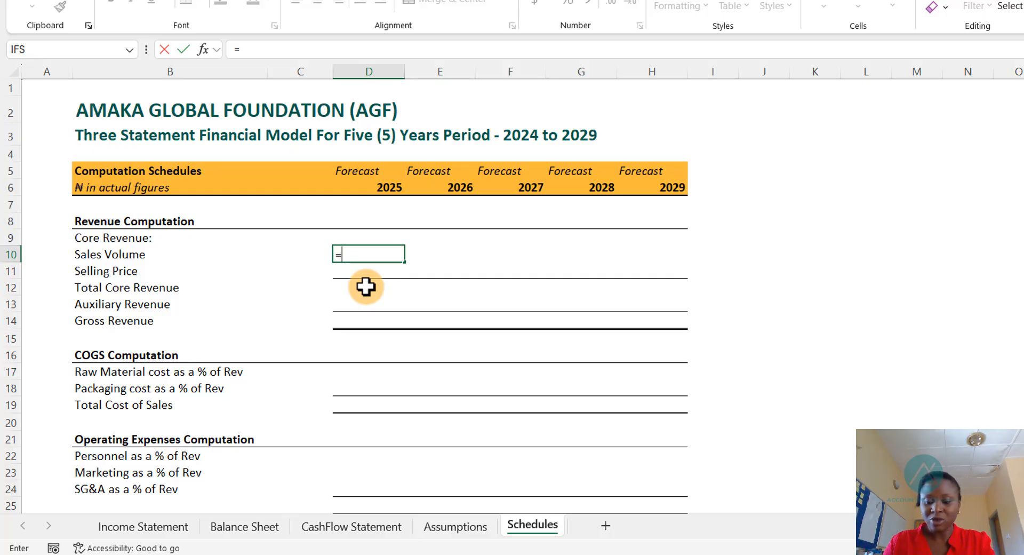
pyautogui.hotkey('ctrl', 'pagedown')
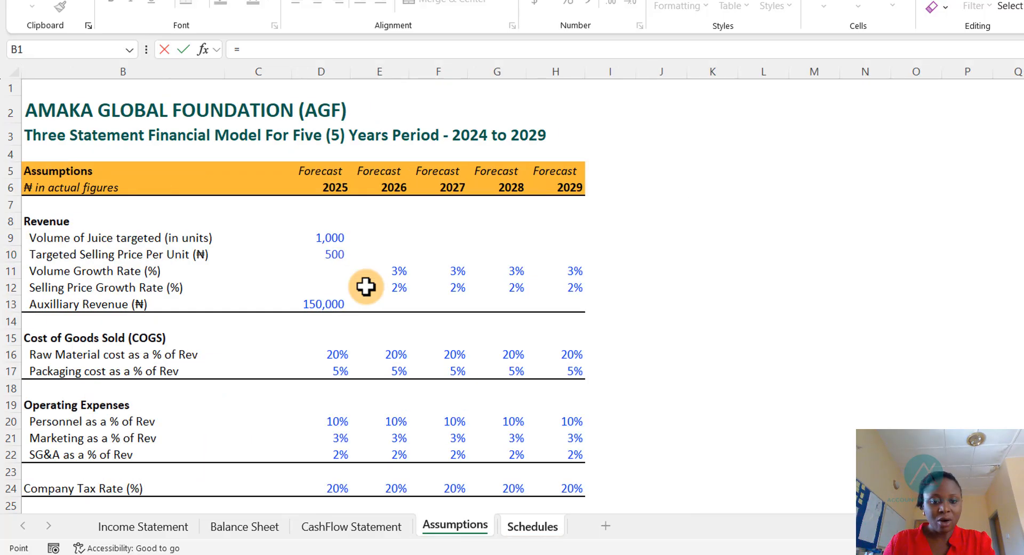
pyautogui.hotkey('ctrl', 'pageup')
pyautogui.hotkey('ctrl', 'pageup')
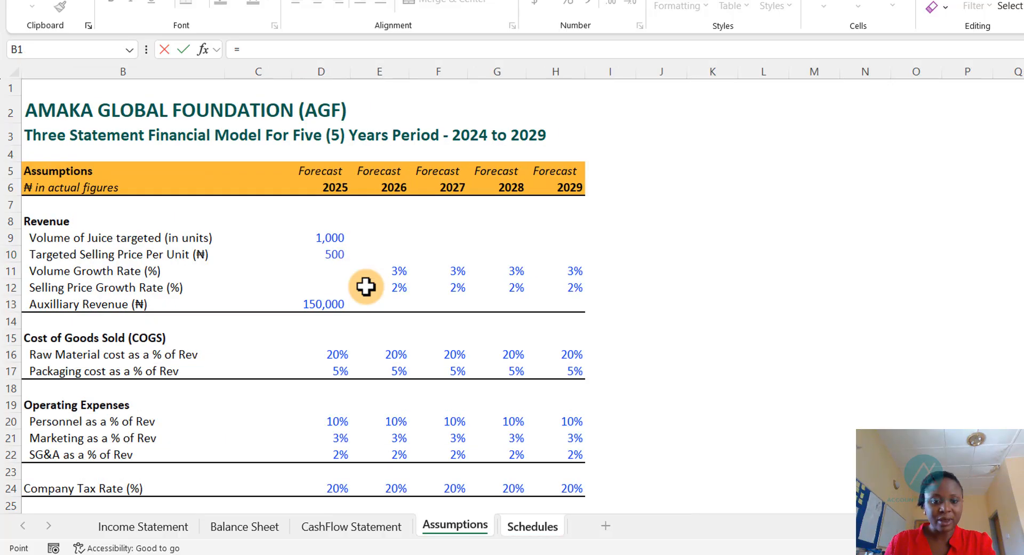
pyautogui.press('Down')
pyautogui.press('Down')
pyautogui.press('Down')
pyautogui.press('Down')
pyautogui.press('Down')
pyautogui.press('Down')
pyautogui.press('Down')
pyautogui.press('Down')
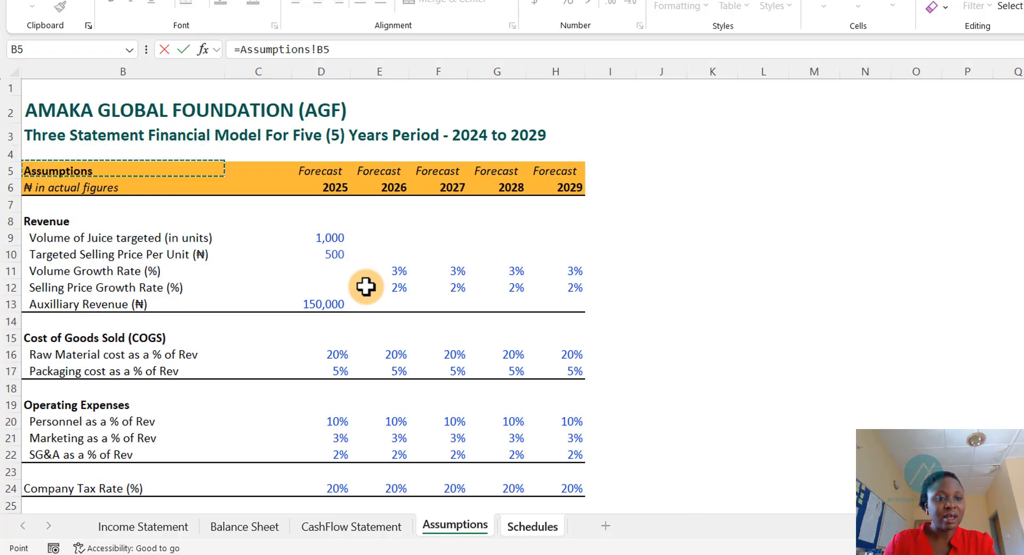
pyautogui.press('Right')
pyautogui.press('Right')
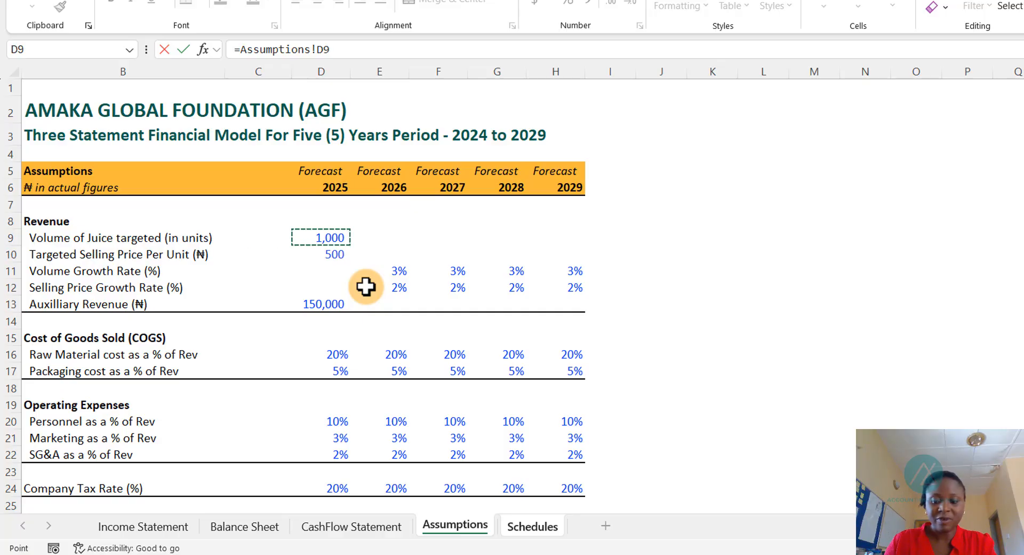
pyautogui.press('Return')
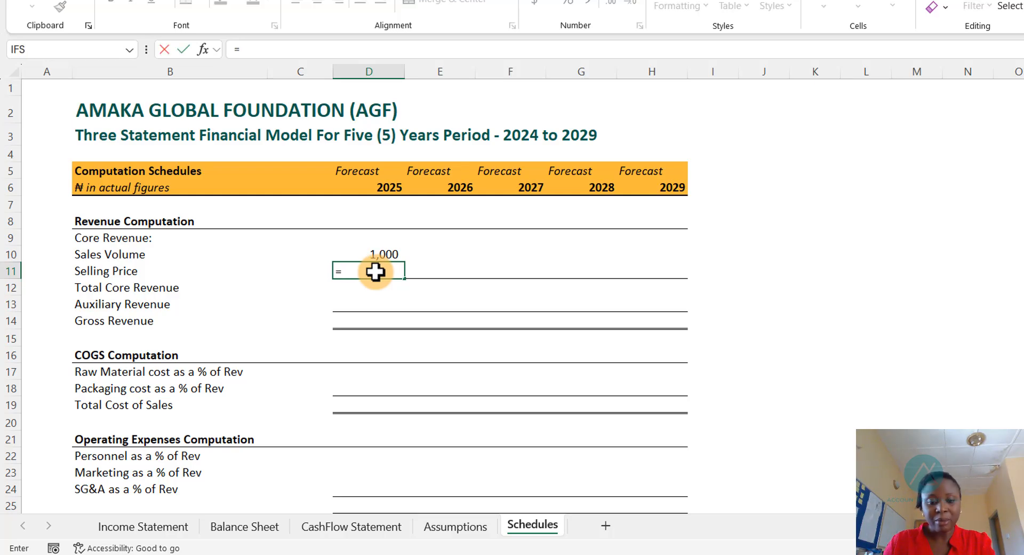
# - Link the 2025 selling price to the targeted selling price per unit on the Assumptions sheet
pyautogui.hotkey('ctrl', 'pageup')
pyautogui.press('Down')
pyautogui.press('Down')
pyautogui.press('Down')
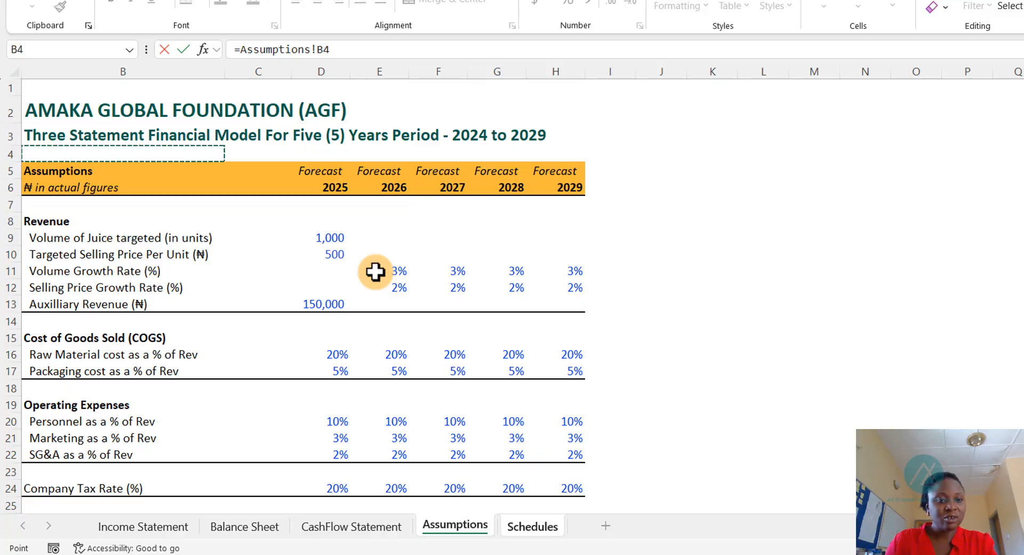
pyautogui.press('Down')
pyautogui.press('Down')
pyautogui.press('Down')
pyautogui.press('Down')
pyautogui.press('Down')
pyautogui.press('Down')
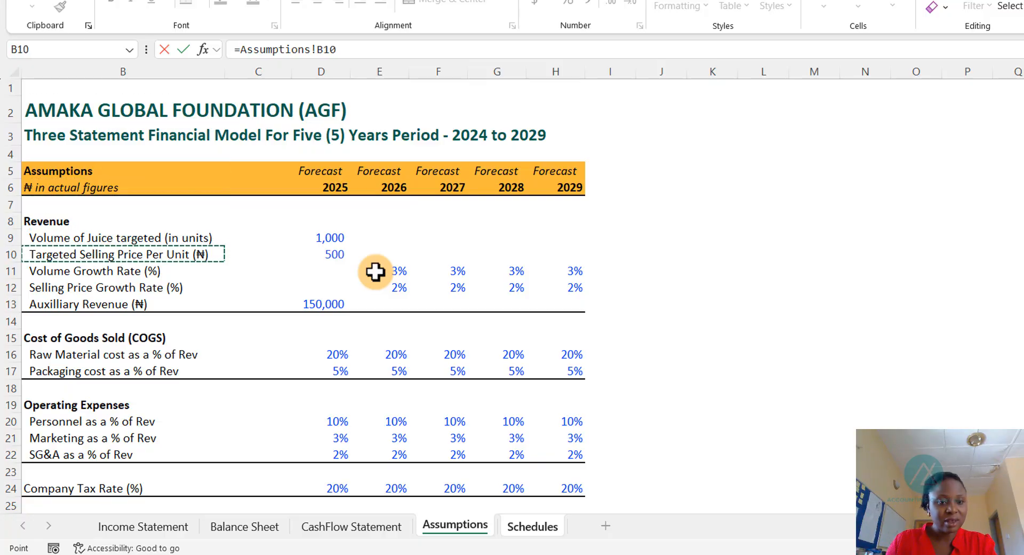
pyautogui.press('Right')
pyautogui.press('Right')
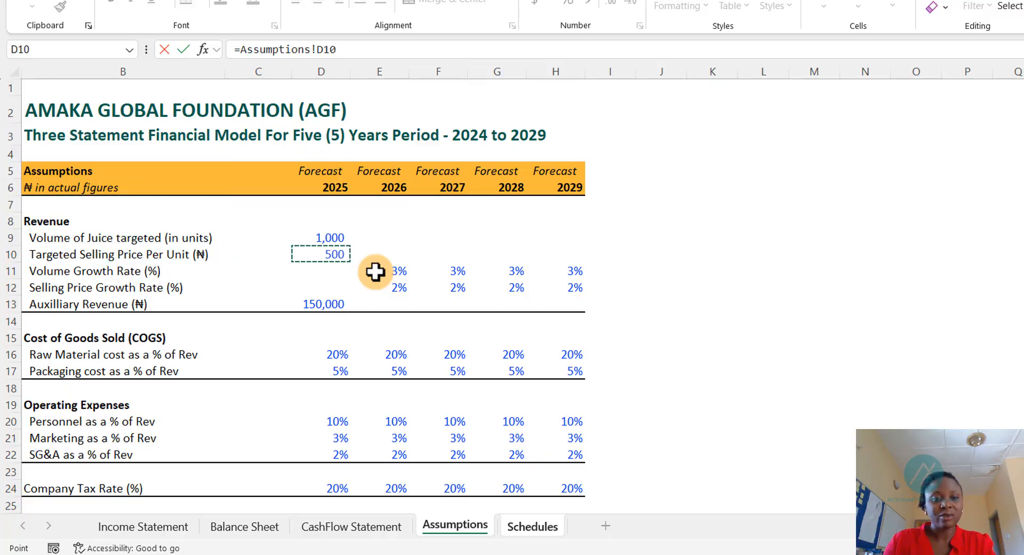
pyautogui.press('Return')
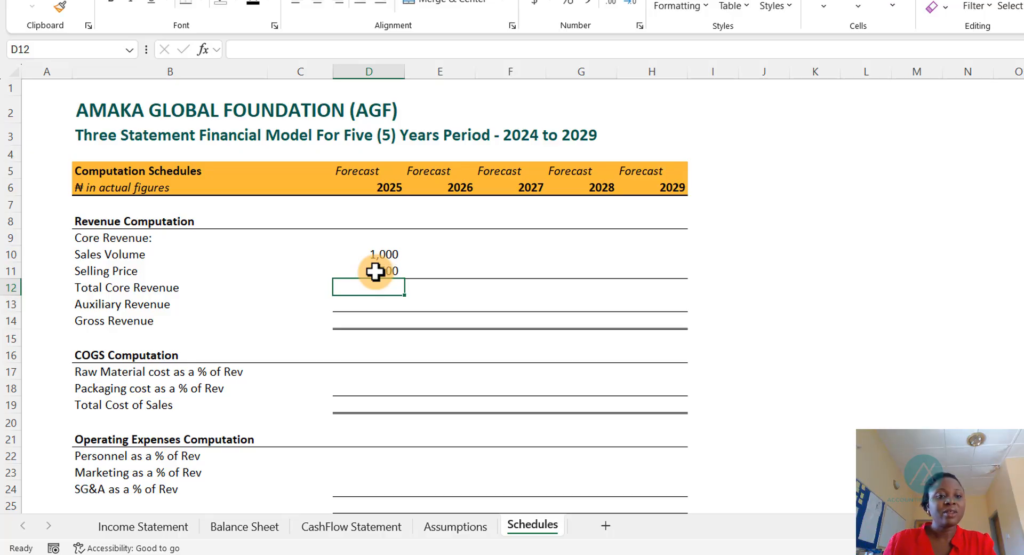
# - Compute the 2026 sales volume as the 2025 volume multiplied by one plus the Assumptions volume growth rate
pyautogui.click(392, 249)
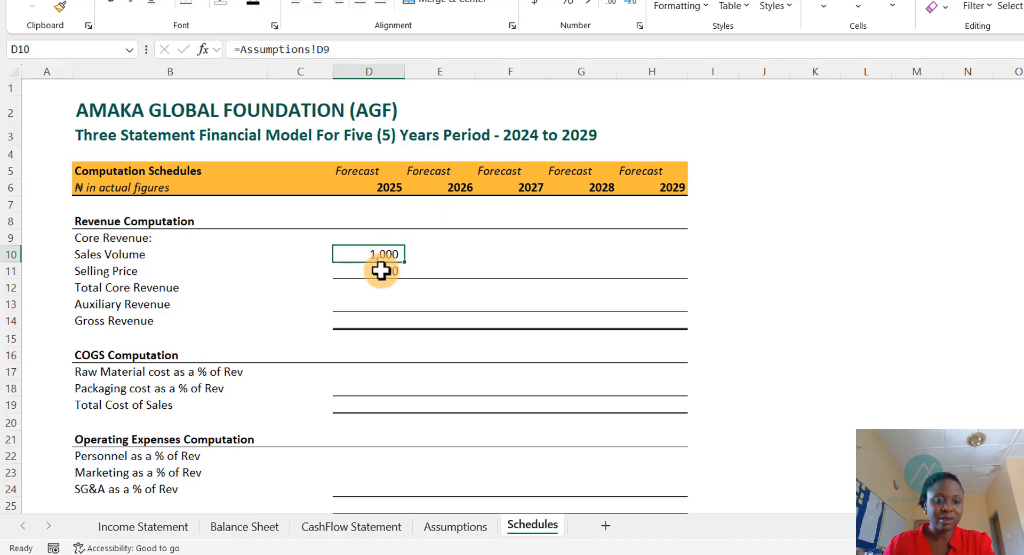
pyautogui.click(379, 270)
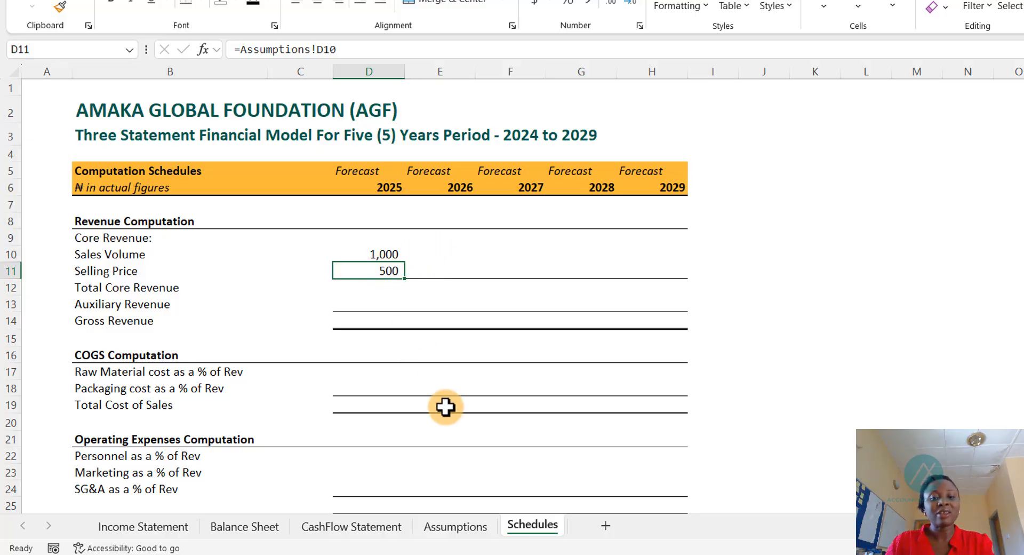
pyautogui.click(455, 530)
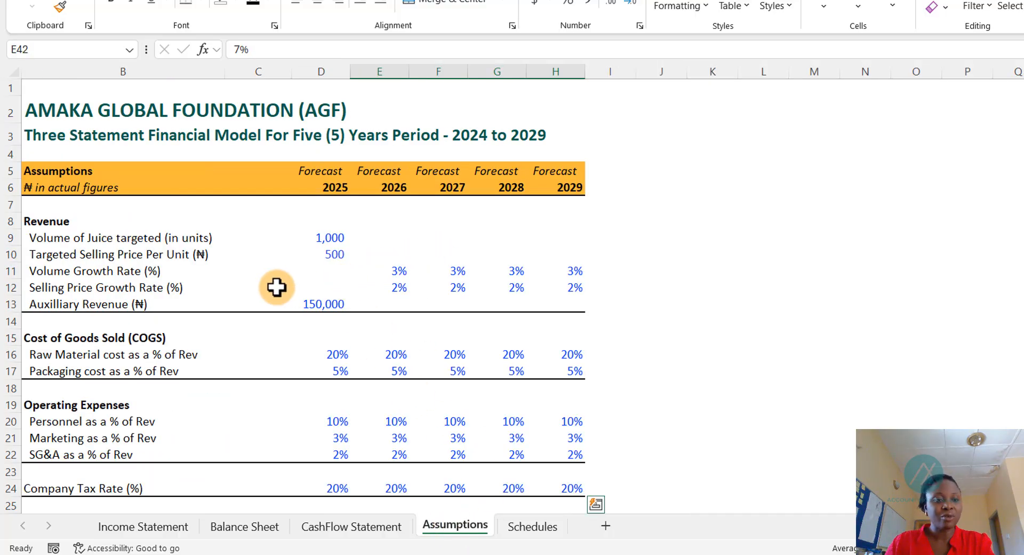
pyautogui.click(534, 529)
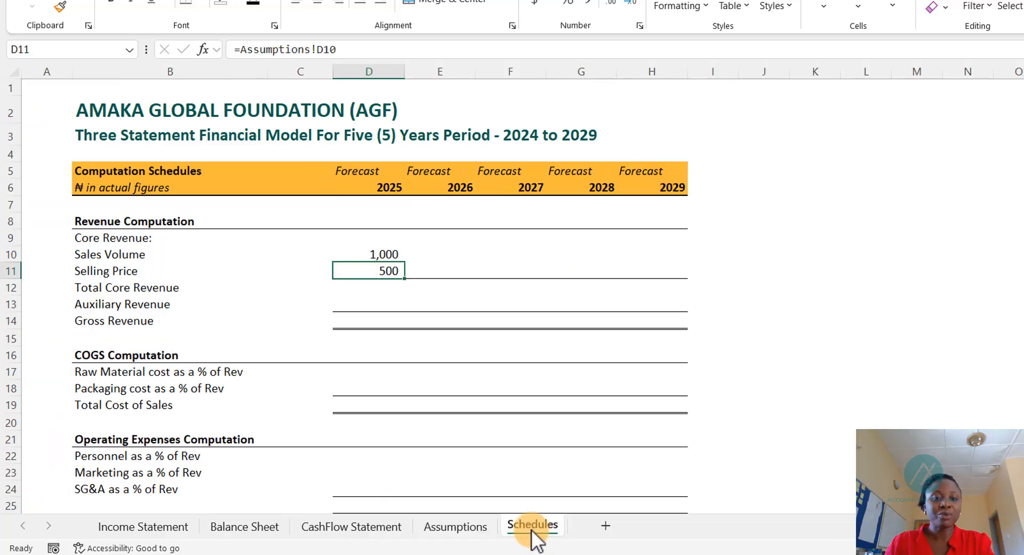
pyautogui.click(431, 255)
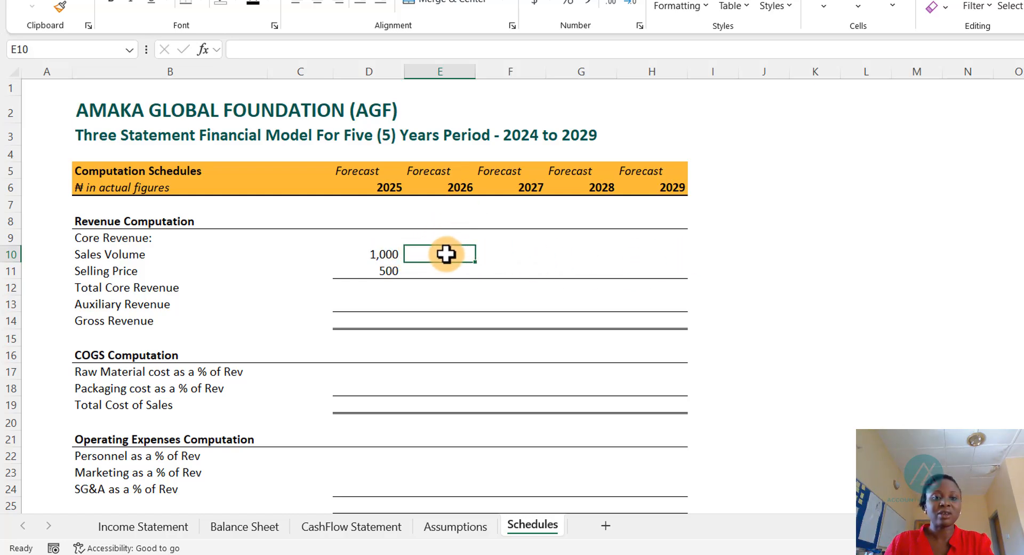
pyautogui.write('=')
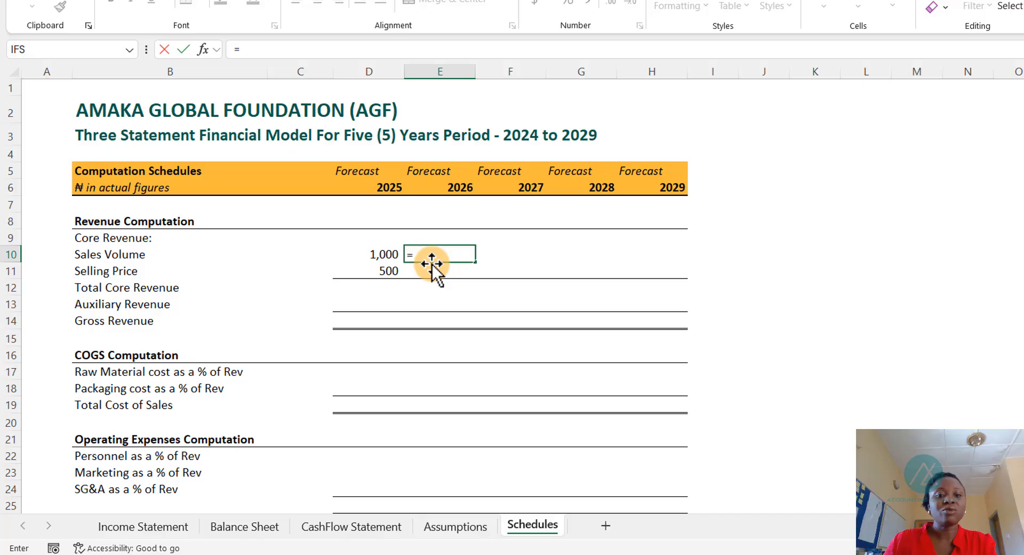
pyautogui.click(376, 254)
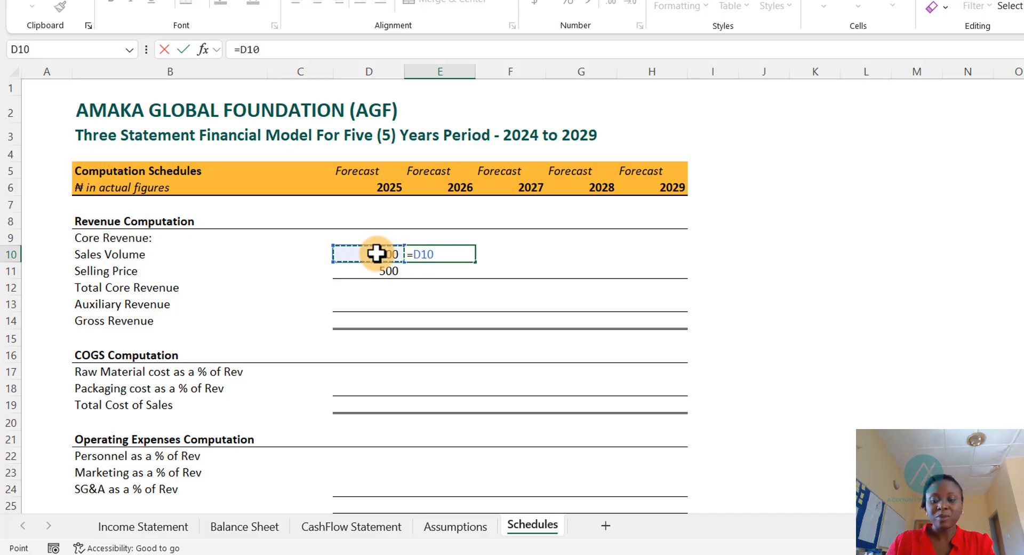
pyautogui.write('*')
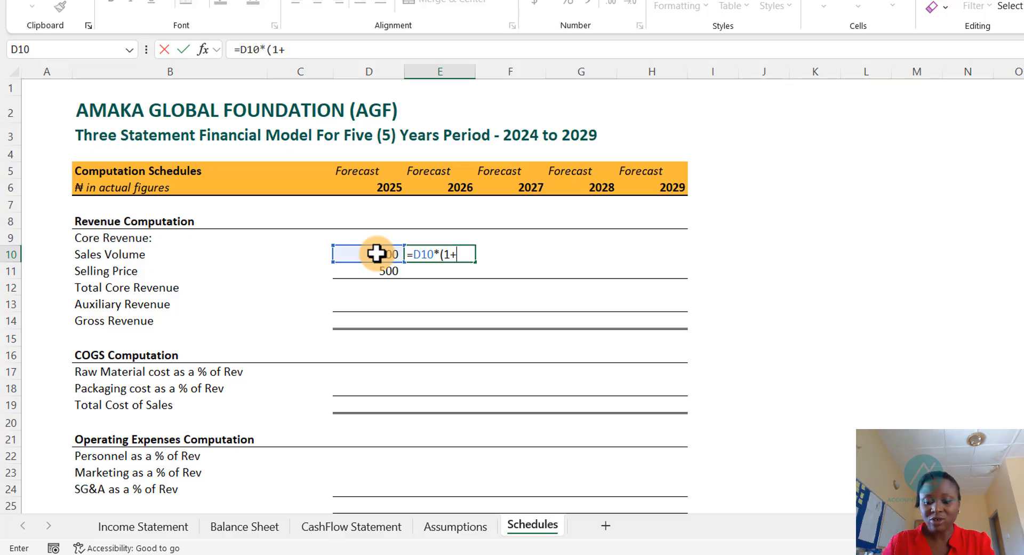
pyautogui.hotkey('ctrl', 'pageup')
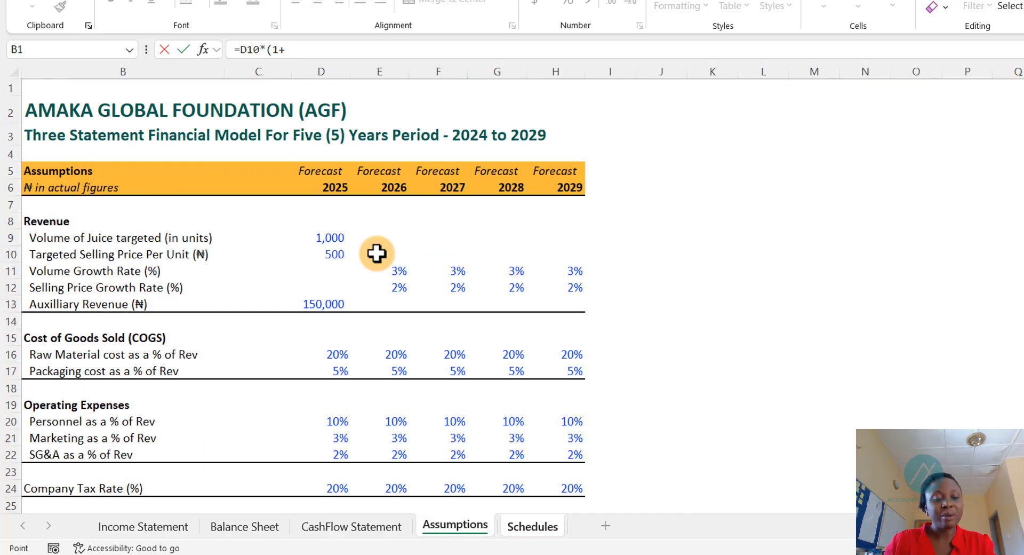
pyautogui.press('Down')
pyautogui.press('Down')
pyautogui.press('Down')
pyautogui.press('Down')
pyautogui.press('Down')
pyautogui.press('Down')
pyautogui.press('Down')
pyautogui.press('Down')
pyautogui.press('Down')
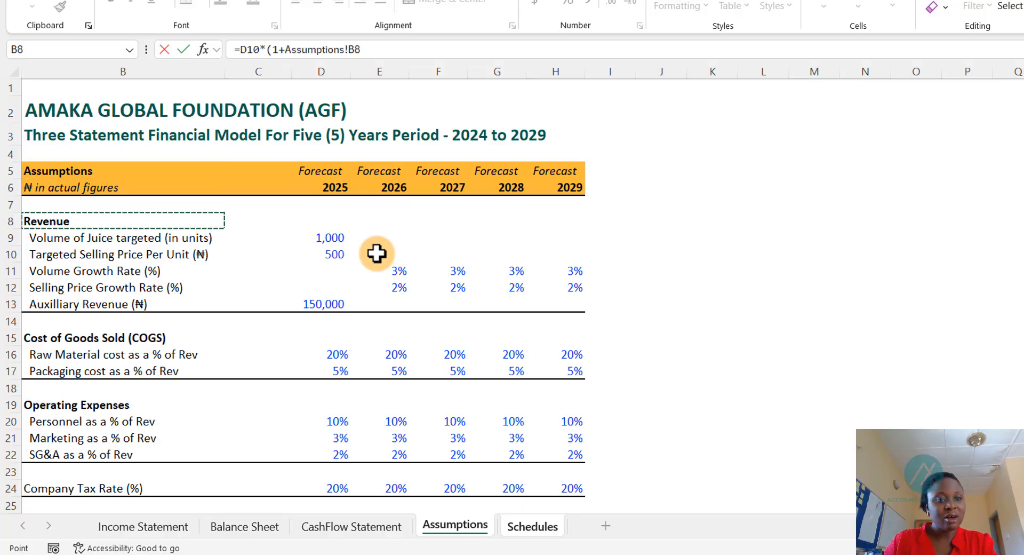
pyautogui.press('Down')
pyautogui.press('Right')
pyautogui.press('Right')
pyautogui.press('Right')
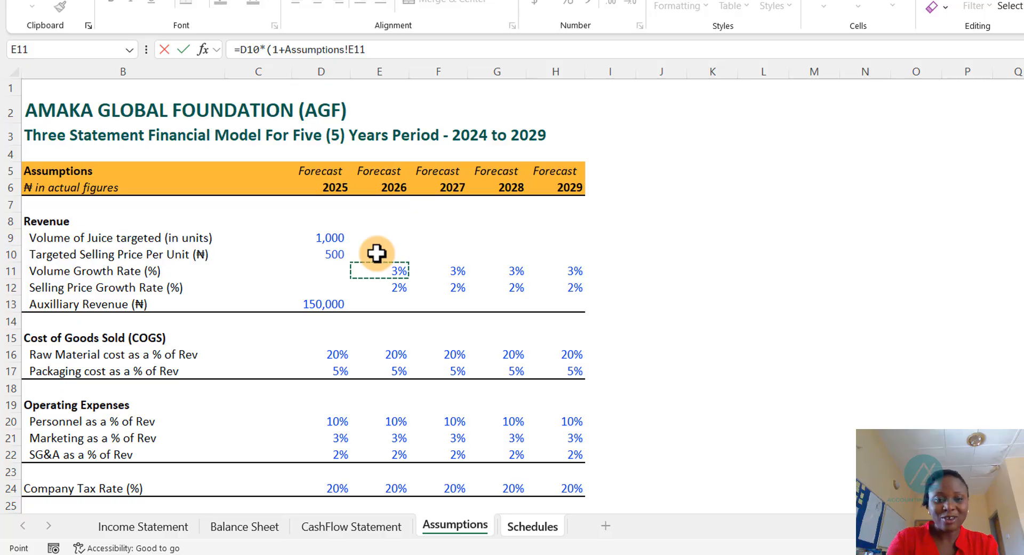
pyautogui.write(')')
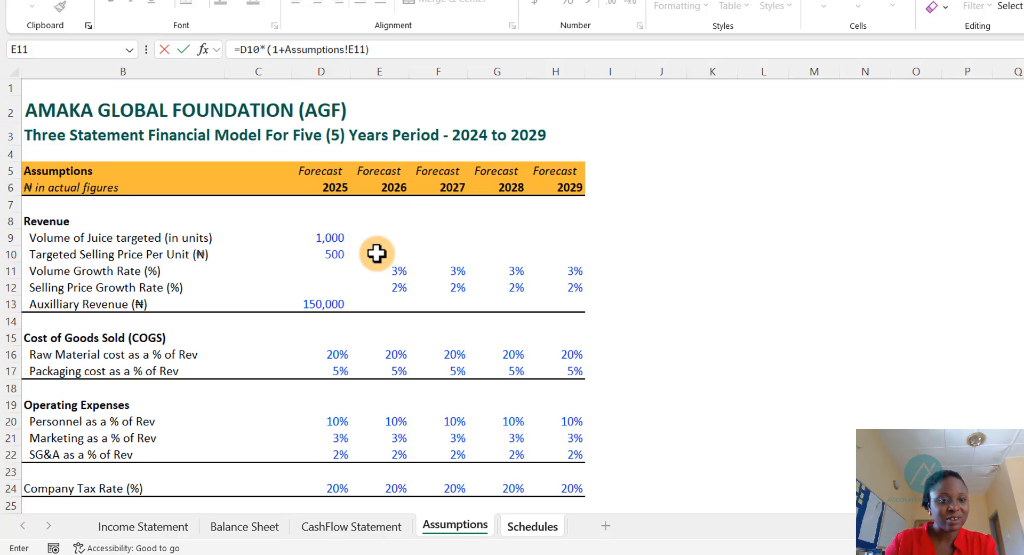
pyautogui.press('Return')
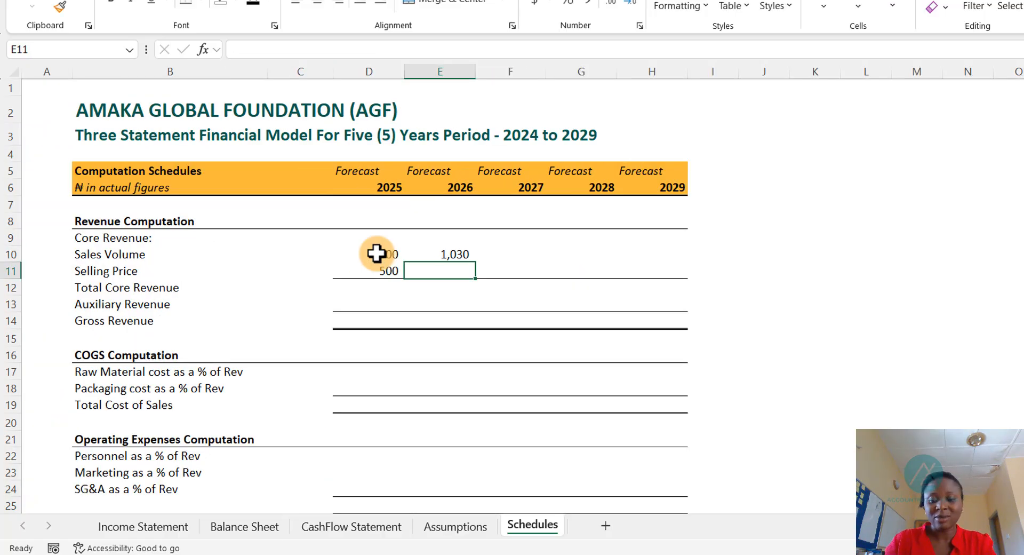
# - Copy the sales volume growth formula across the 2027 to 2029 columns
pyautogui.press('Up')
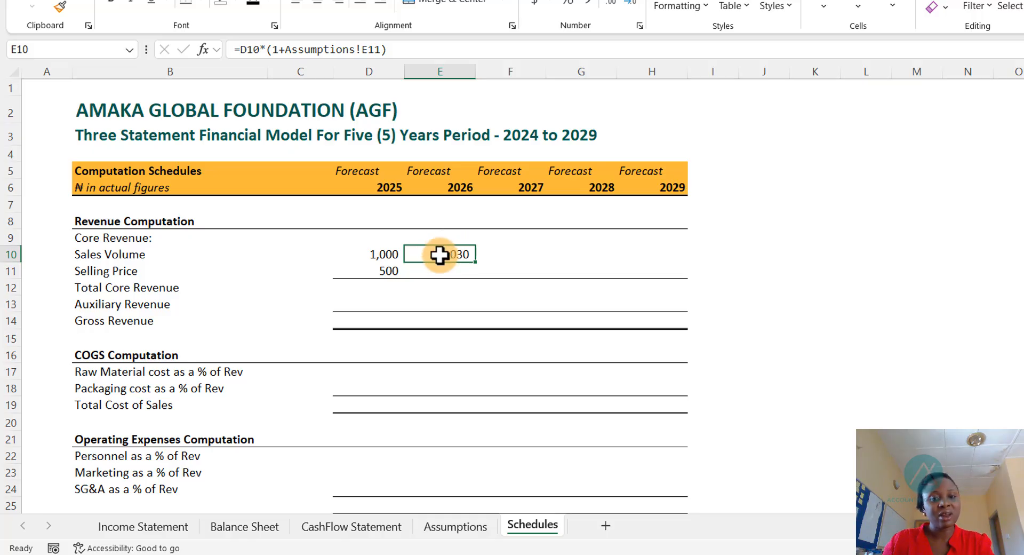
pyautogui.hotkey('shift', 'Right')
pyautogui.hotkey('shift', 'Right')
pyautogui.hotkey('shift', 'Right')
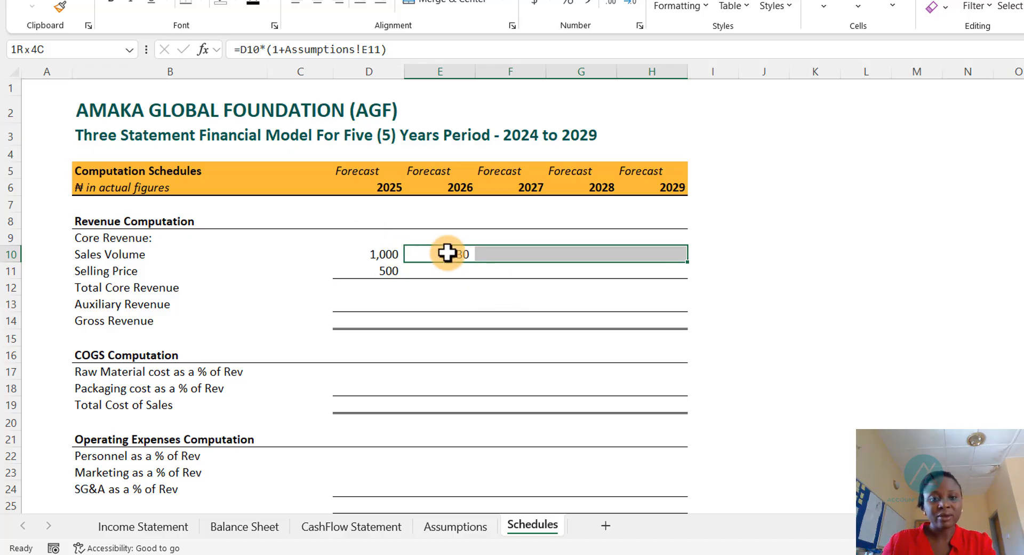
pyautogui.click(448, 253)
pyautogui.moveTo(477, 263); pyautogui.dragTo(667, 265)
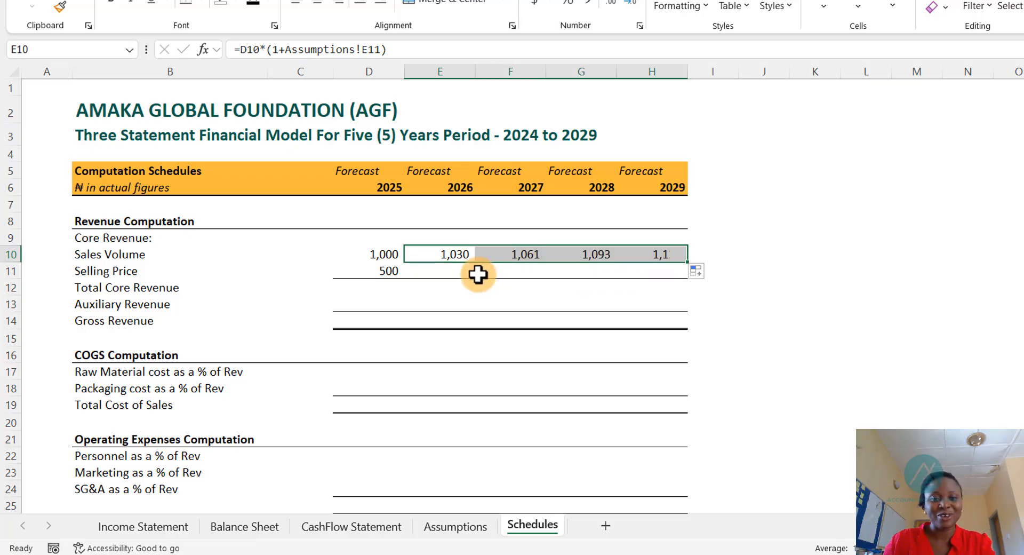
# - Compute the 2026 selling price as the 2025 price multiplied by one plus the Assumptions selling price growth rate
pyautogui.click(452, 269)
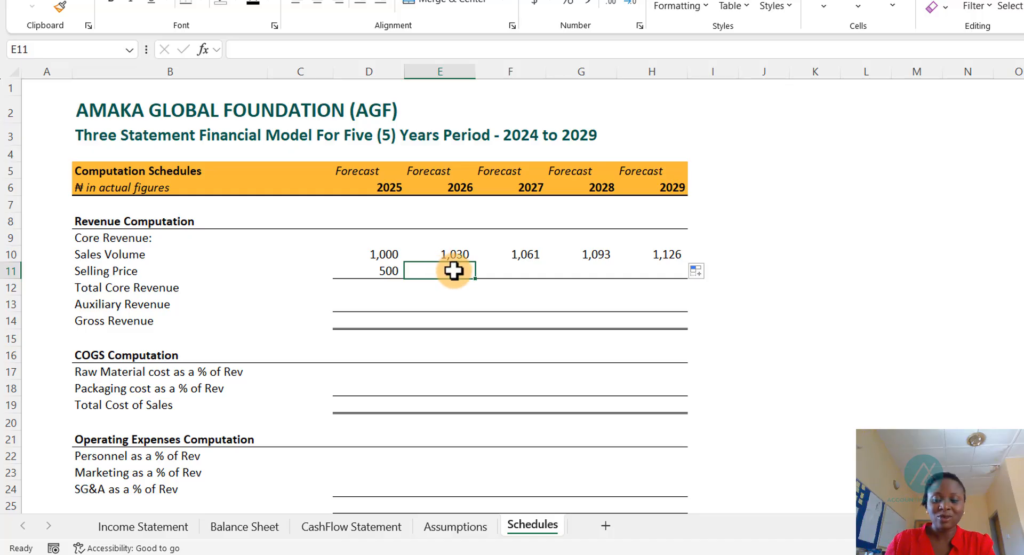
pyautogui.write('=')
pyautogui.press('Left')
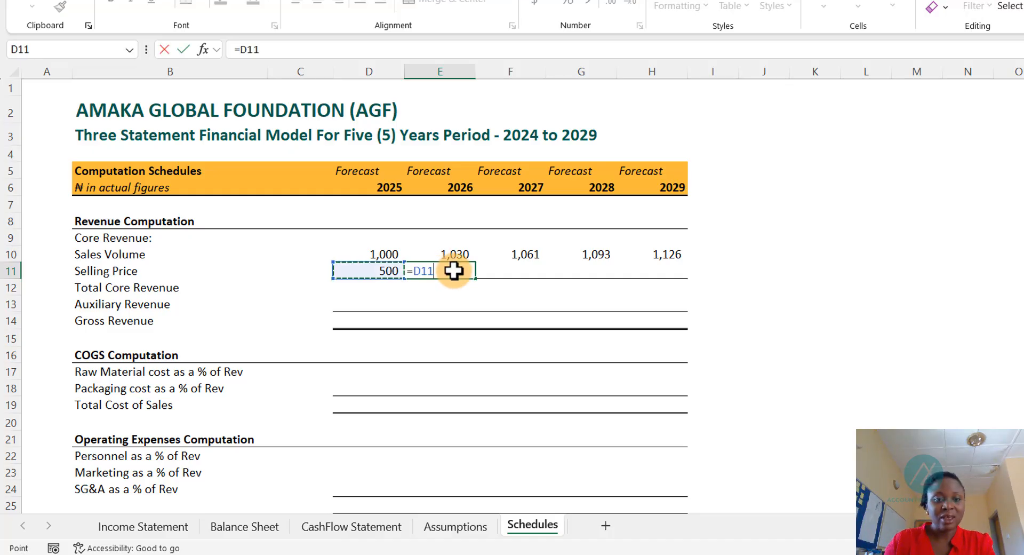
pyautogui.write('*')
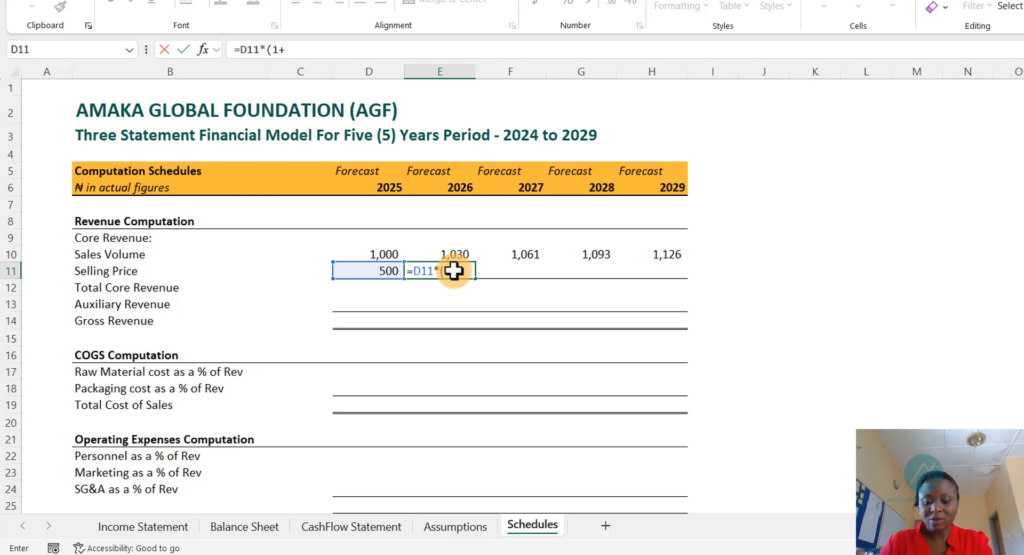
pyautogui.hotkey('ctrl', 'pageup')
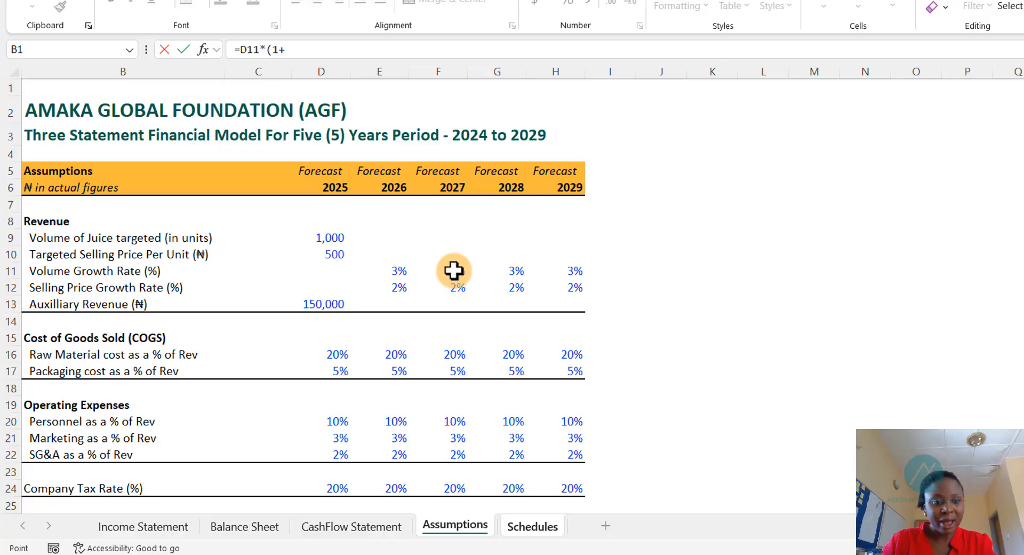
pyautogui.press('Down')
pyautogui.press('Down')
pyautogui.press('Down')
pyautogui.press('Down')
pyautogui.press('Down')
pyautogui.press('Down')
pyautogui.press('Down')
pyautogui.press('Down')
pyautogui.press('Down')
pyautogui.press('Down')
pyautogui.press('Down')
pyautogui.press('Down')
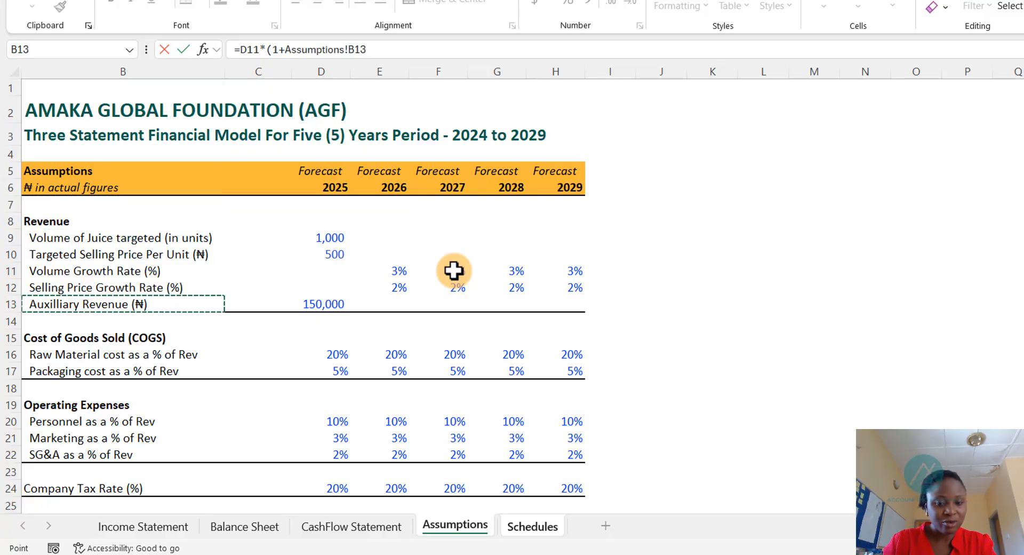
pyautogui.press('Up')
pyautogui.press('Right')
pyautogui.press('Right')
pyautogui.press('Right')
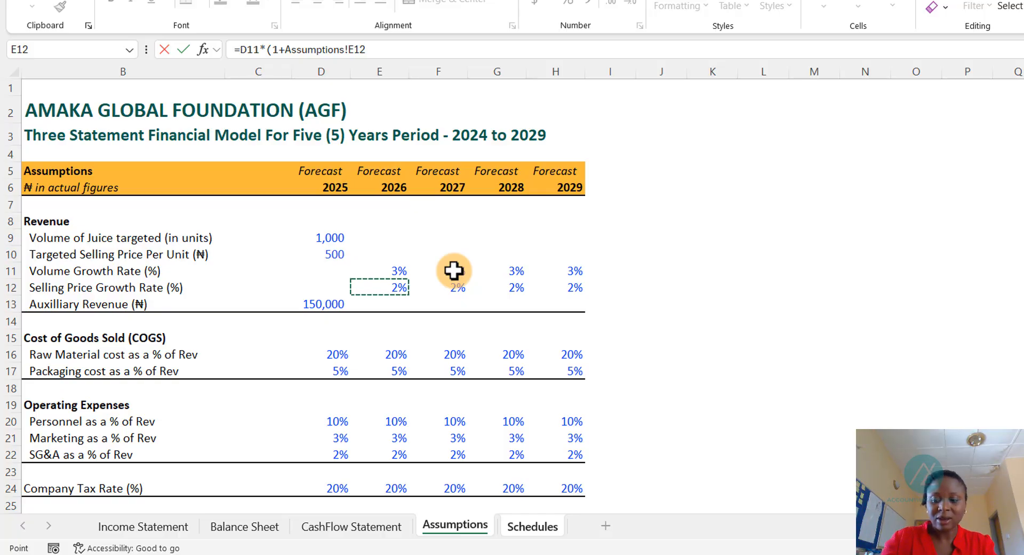
pyautogui.write(')')
pyautogui.hotkey('ctrl', 'pagedown')
pyautogui.press('Return')
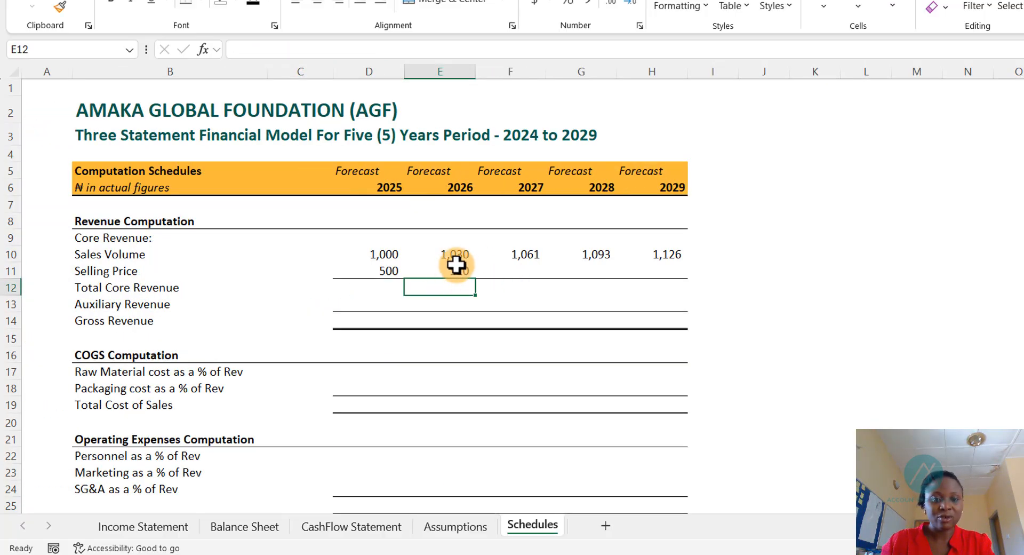
# - Copy the 2026 selling price growth formula across the 2027 to 2029 columns
pyautogui.click(455, 270)
pyautogui.hotkey('shift', 'Right')
pyautogui.hotkey('shift', 'Right')
pyautogui.hotkey('shift', 'Right')
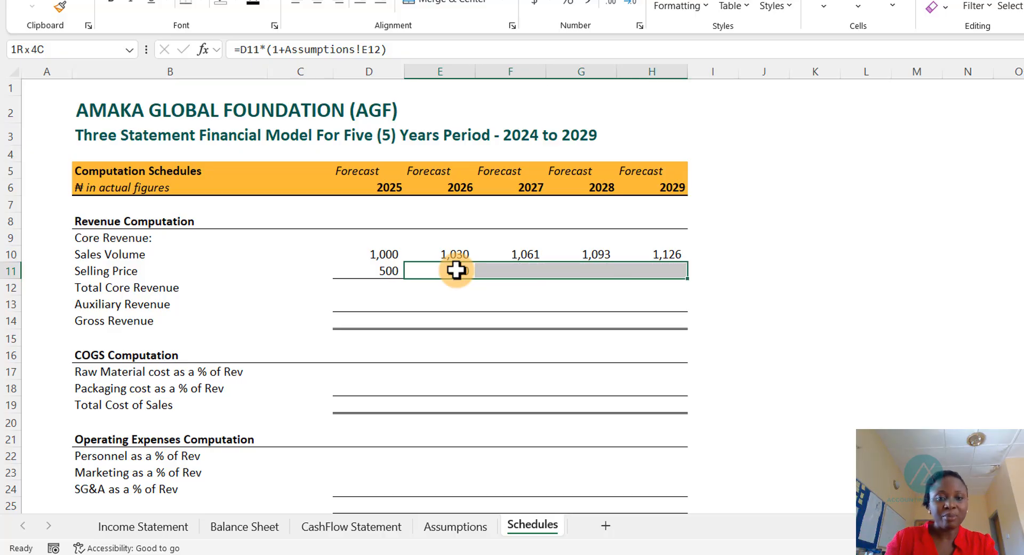
pyautogui.click(459, 268)
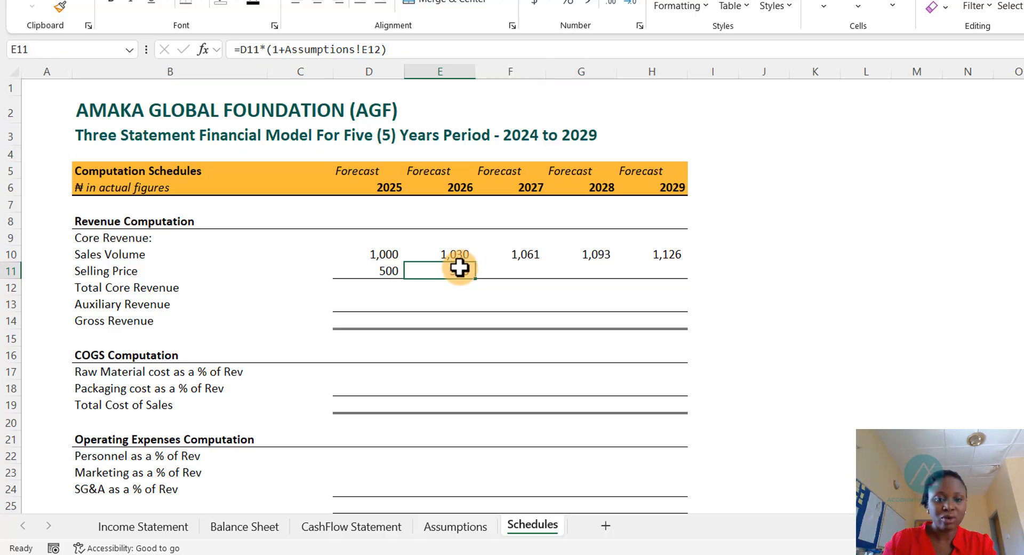
pyautogui.hotkey('ctrl', 'c')
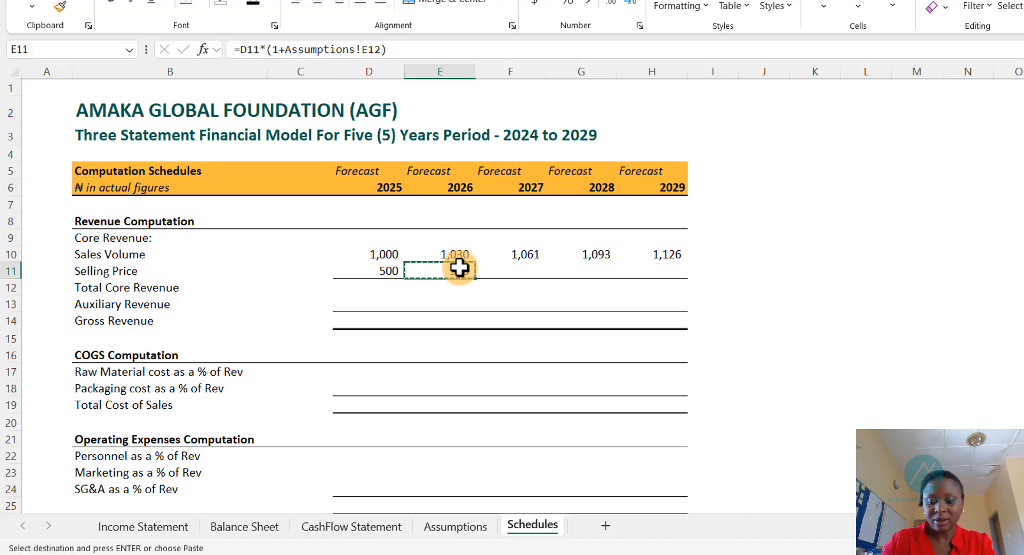
pyautogui.press('Right')
pyautogui.hotkey('shift', 'Right')
pyautogui.hotkey('shift', 'Right')
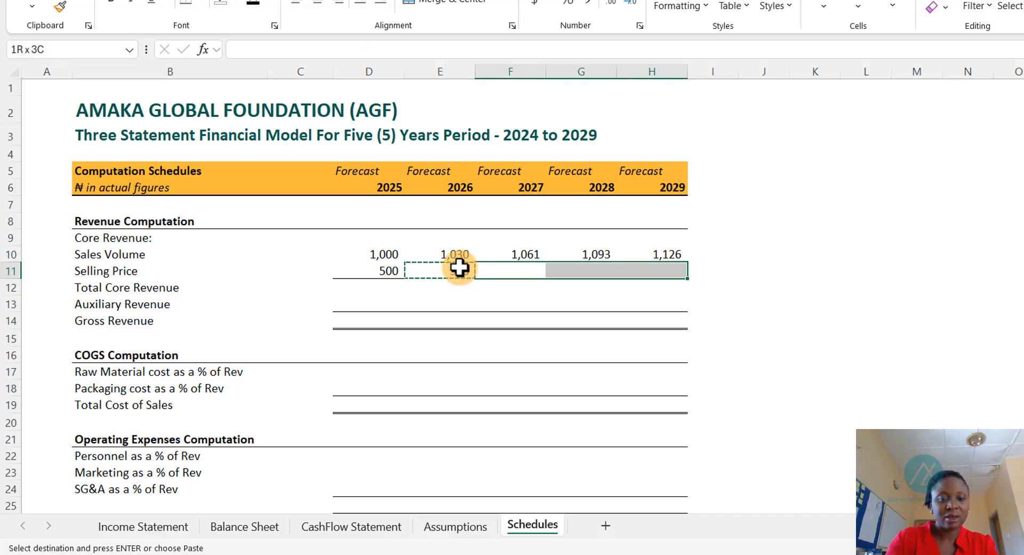
pyautogui.hotkey('ctrl', 'v')
pyautogui.press('Escape')
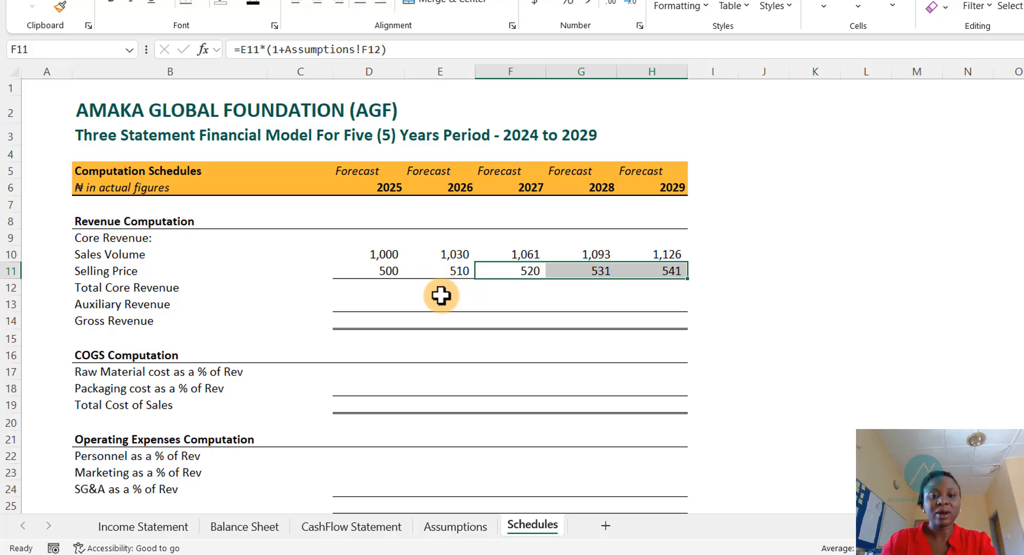
# - Compute the 2025 total core revenue as the 2025 sales volume multiplied by the selling price
pyautogui.click(494, 302)
pyautogui.click(391, 257)
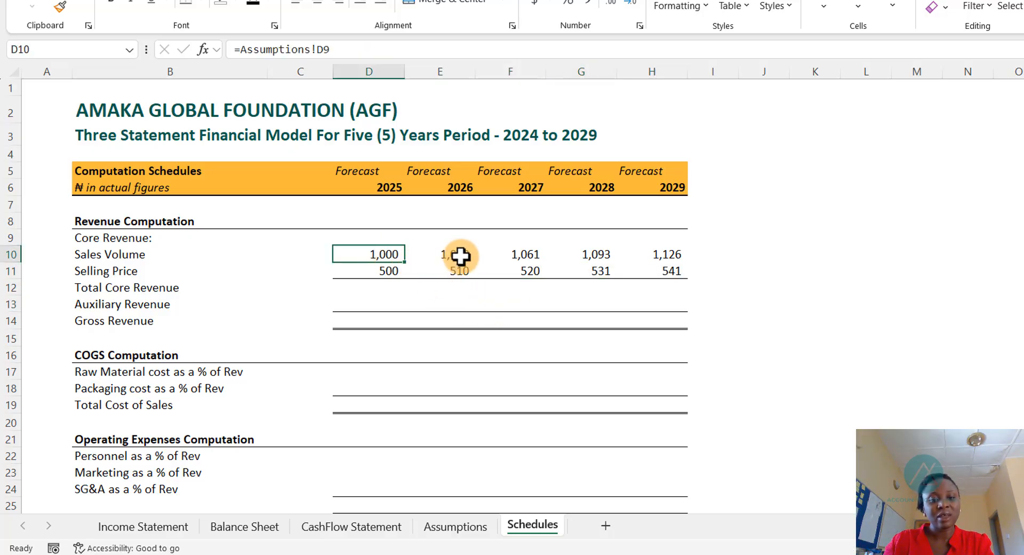
pyautogui.click(452, 526)
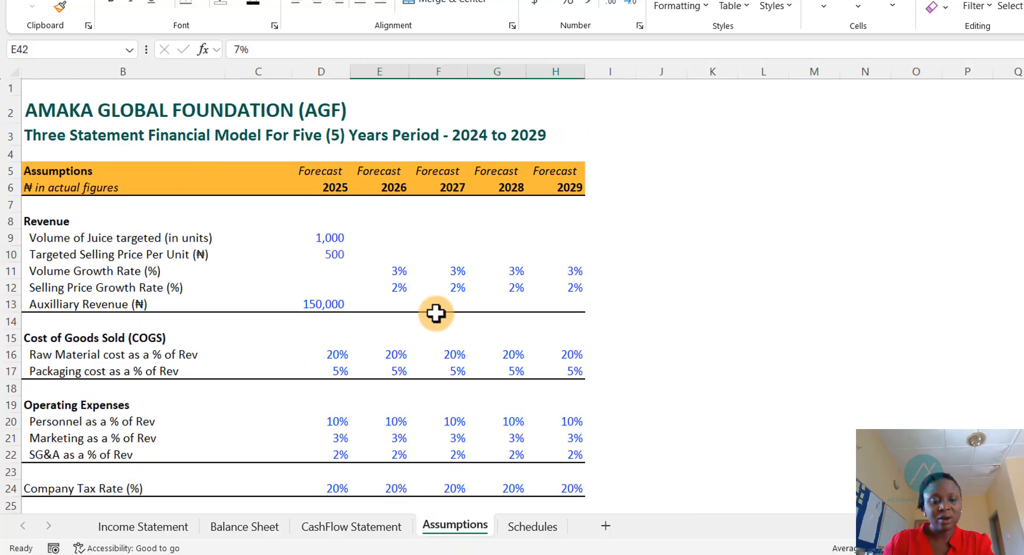
pyautogui.click(530, 527)
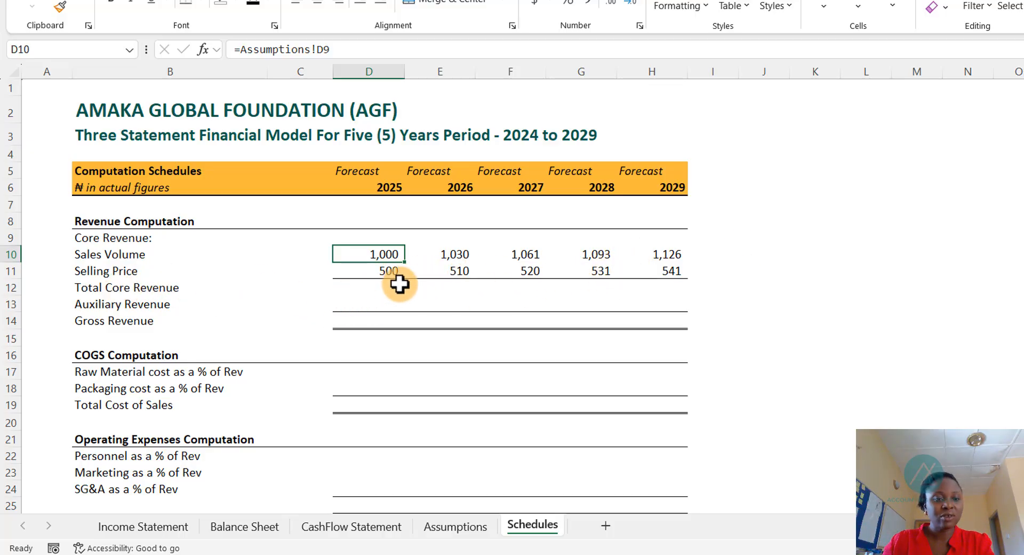
pyautogui.click(383, 287)
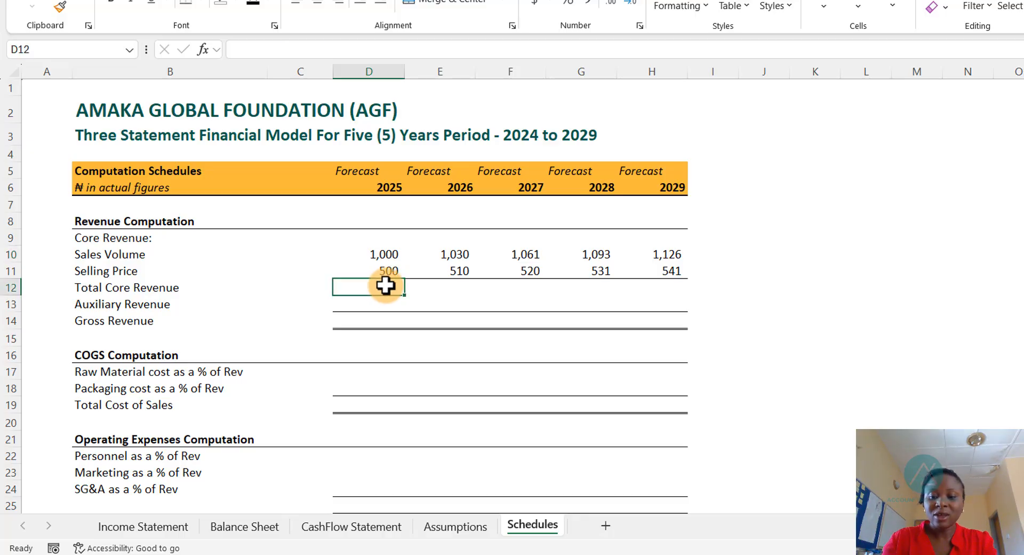
pyautogui.write('=')
pyautogui.press('Up')
pyautogui.press('Up')
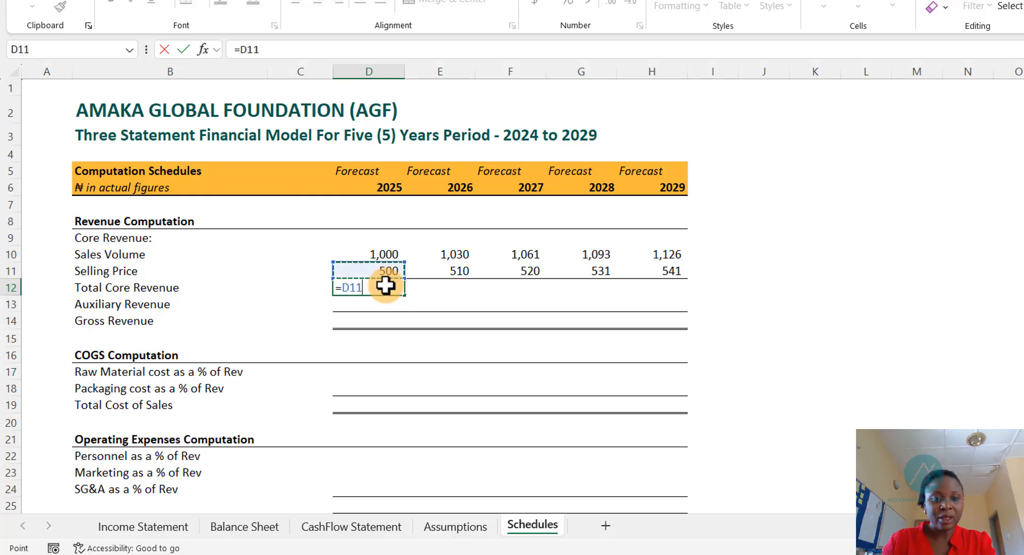
pyautogui.write('*')
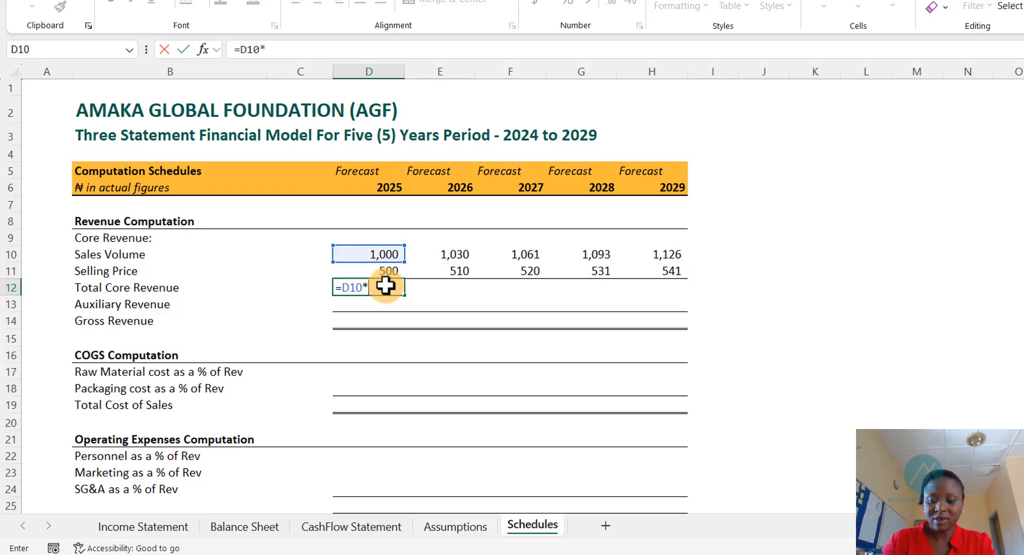
pyautogui.press('Up')
pyautogui.press('Return')
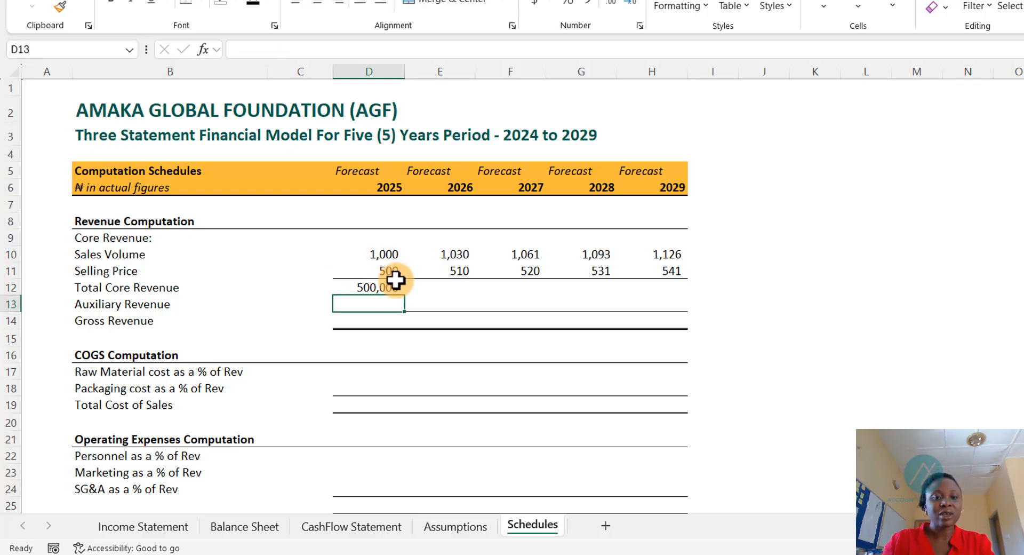
# - Copy the total core revenue formula across the 2026 to 2029 columns
pyautogui.click(388, 287)
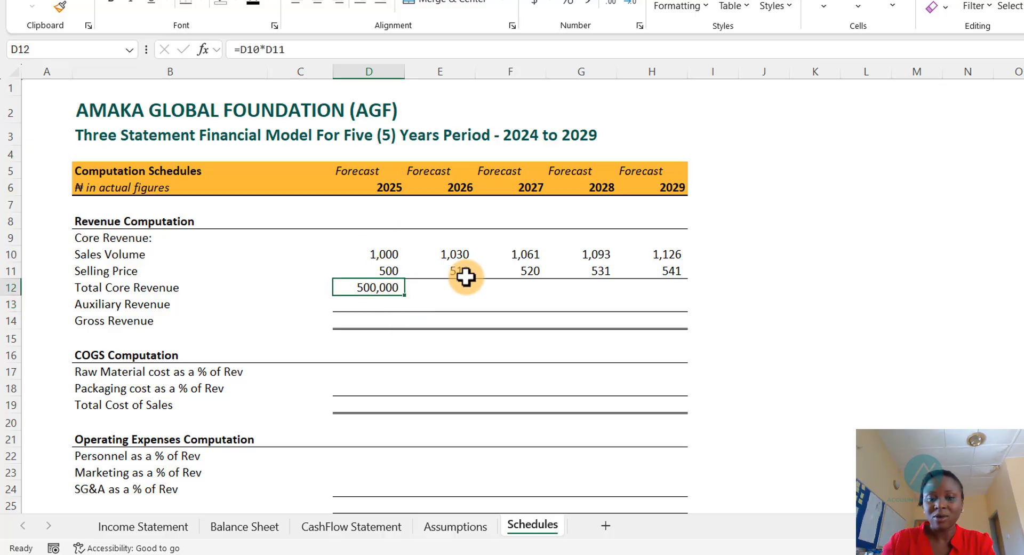
pyautogui.hotkey('shift', 'Right')
pyautogui.hotkey('shift', 'Right')
pyautogui.hotkey('shift', 'Right')
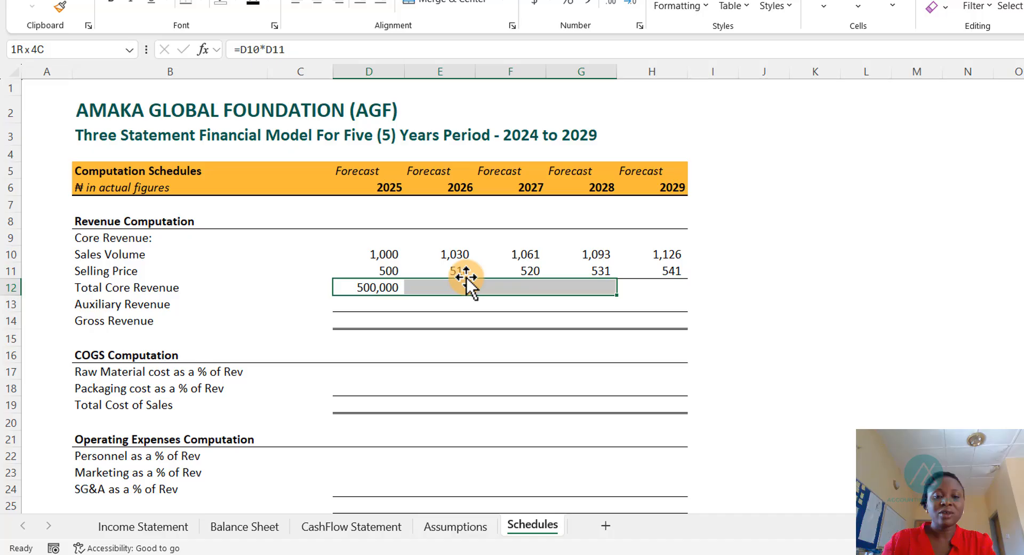
pyautogui.click(376, 285)
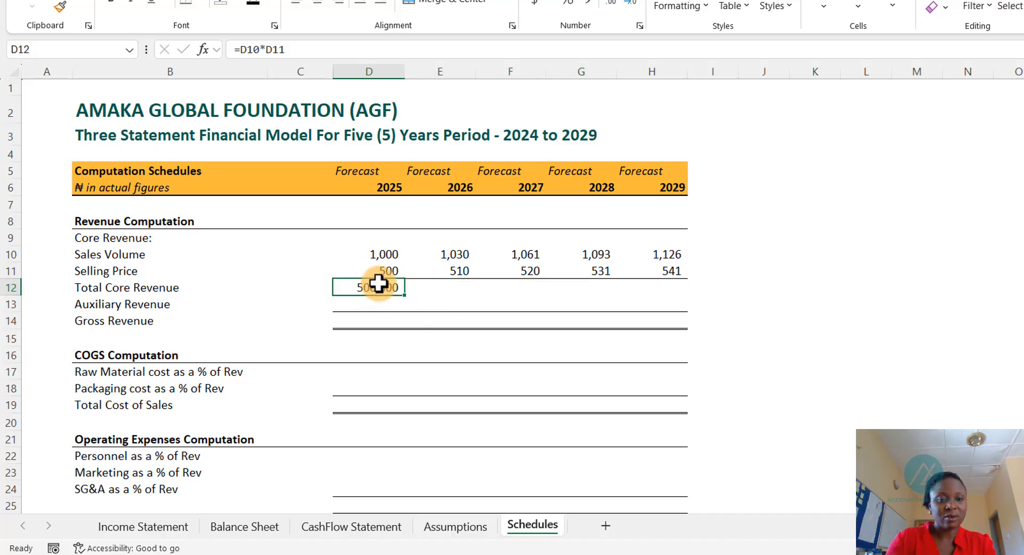
pyautogui.hotkey('ctrl', 'c')
pyautogui.press('Right')
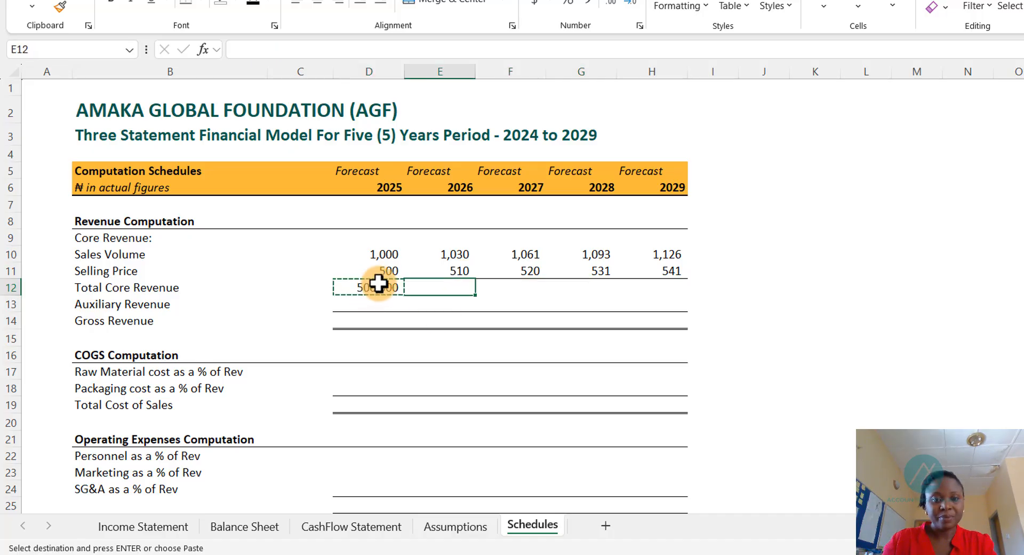
pyautogui.hotkey('shift', 'Right')
pyautogui.hotkey('shift', 'Right')
pyautogui.hotkey('shift', 'Right')
pyautogui.hotkey('ctrl', 'v')
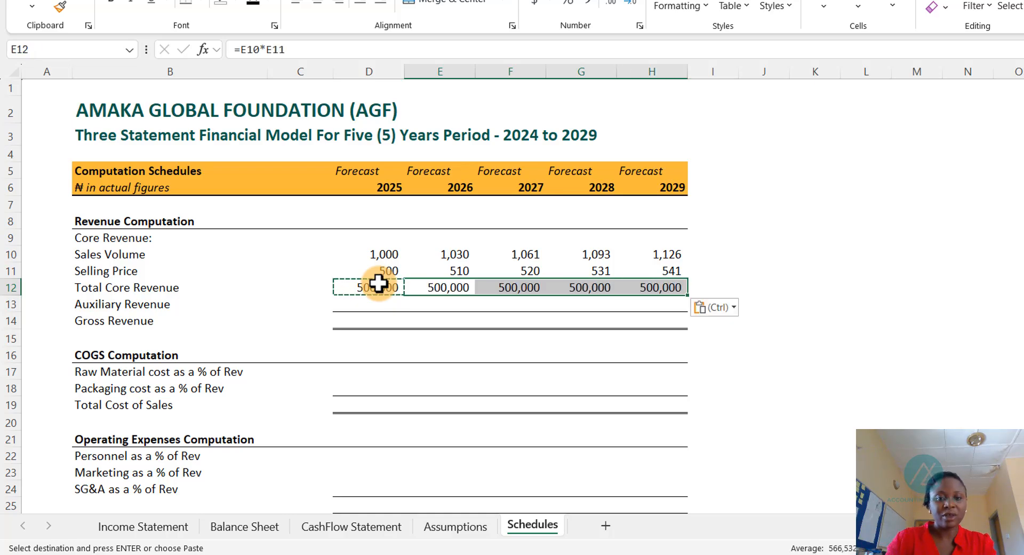
pyautogui.press('Escape')
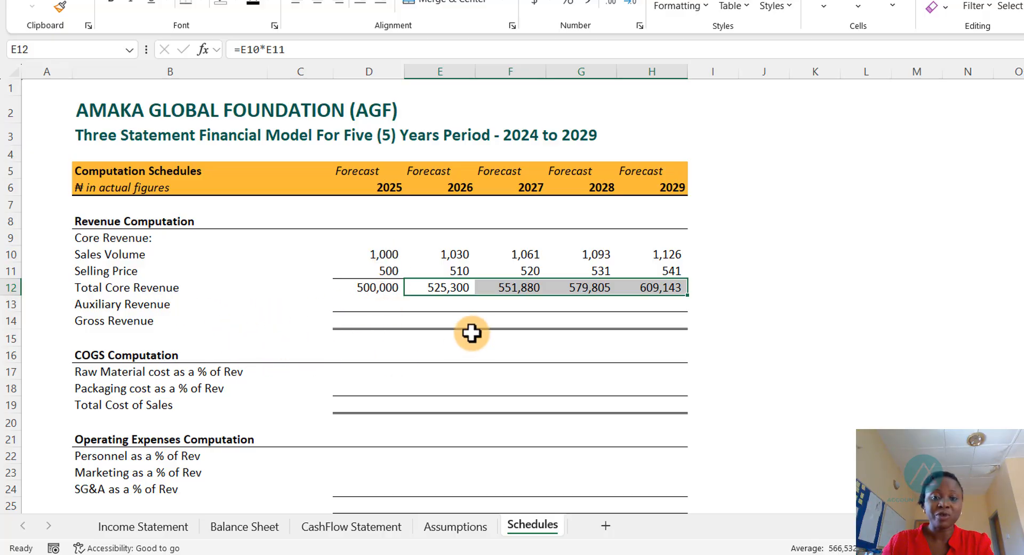
# - Link the 2025 auxiliary revenue to the auxiliary revenue figure on the Assumptions sheet
pyautogui.click(372, 303)
pyautogui.write('=')
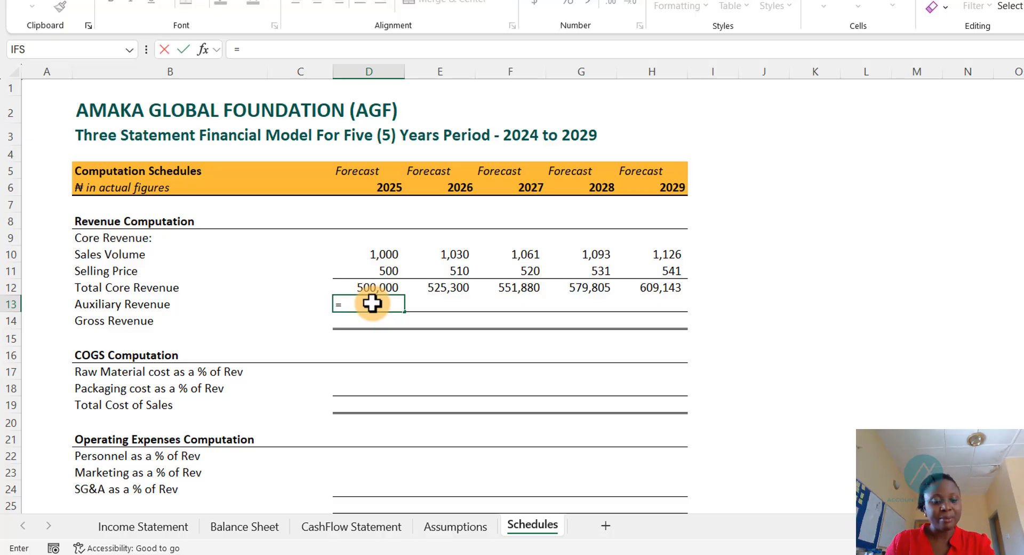
pyautogui.hotkey('ctrl', 'pageup')
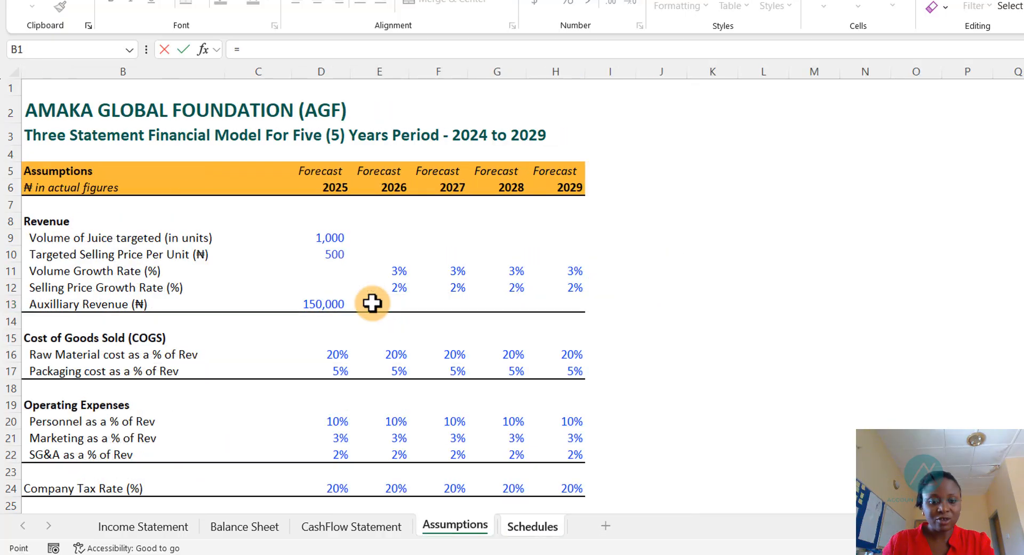
pyautogui.press('Down')
pyautogui.press('Down')
pyautogui.press('Down')
pyautogui.press('Down')
pyautogui.press('Down')
pyautogui.press('Down')
pyautogui.press('Down')
pyautogui.press('Down')
pyautogui.press('Down')
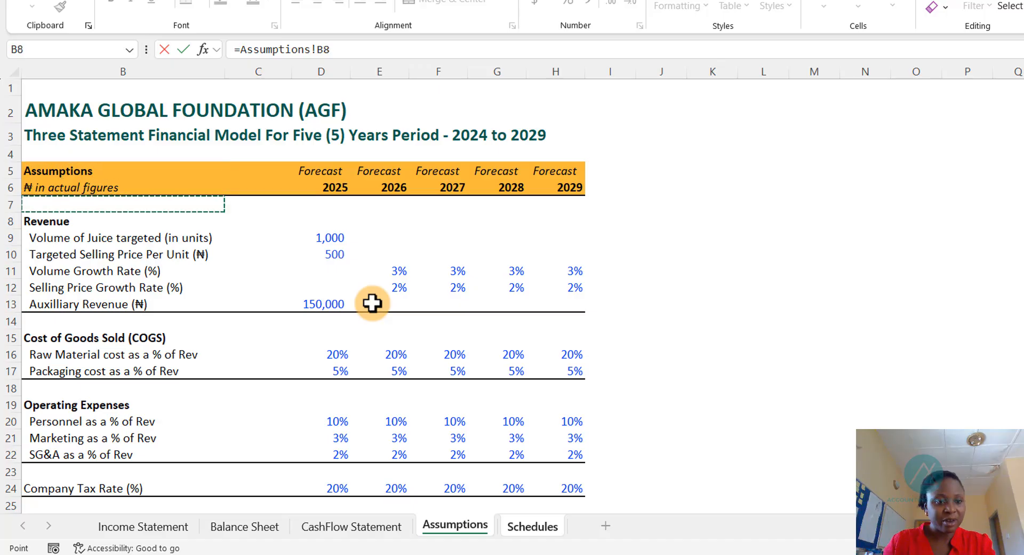
pyautogui.press('Down')
pyautogui.press('Down')
pyautogui.press('Down')
pyautogui.press('Right')
pyautogui.press('Right')
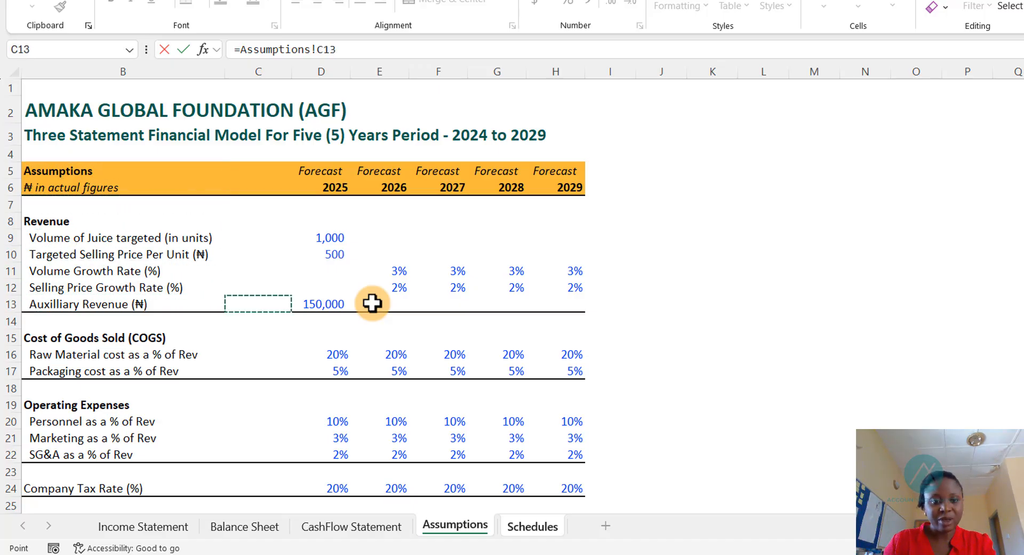
pyautogui.press('Return')
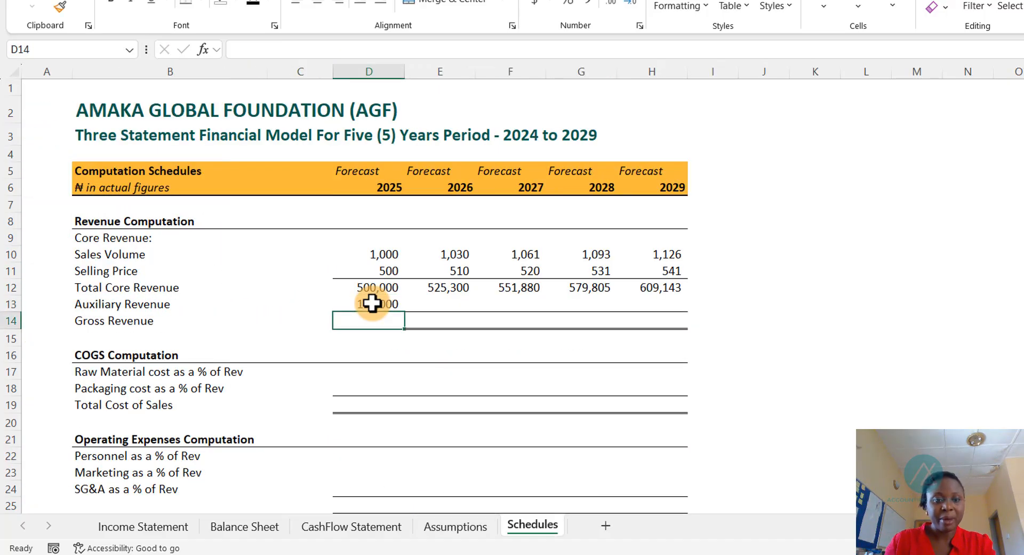
pyautogui.click(372, 303)
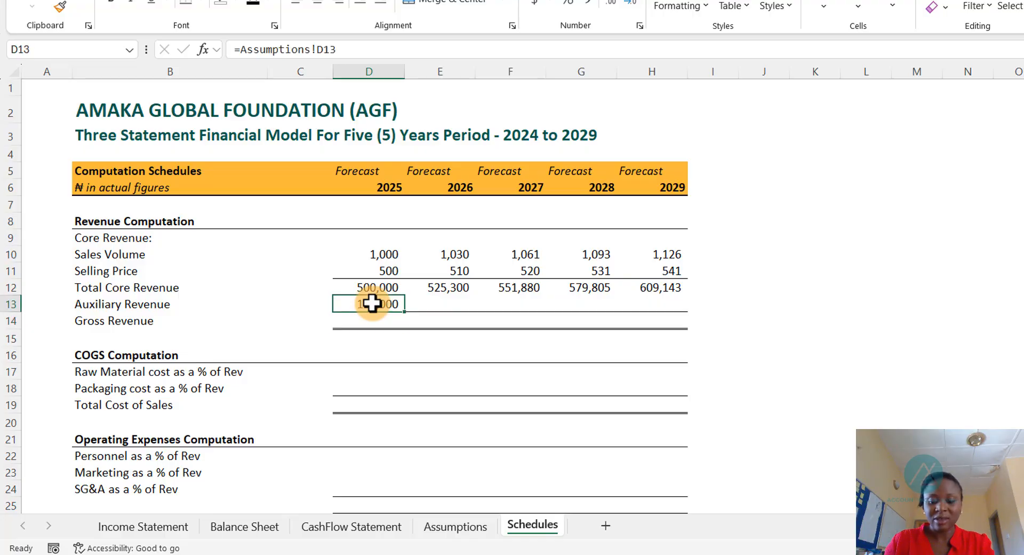
# - Compute the 2026 auxiliary revenue as the 2025 auxiliary revenue multiplied by one plus the Assumptions selling price growth rate
pyautogui.press('Right')
pyautogui.write('=')
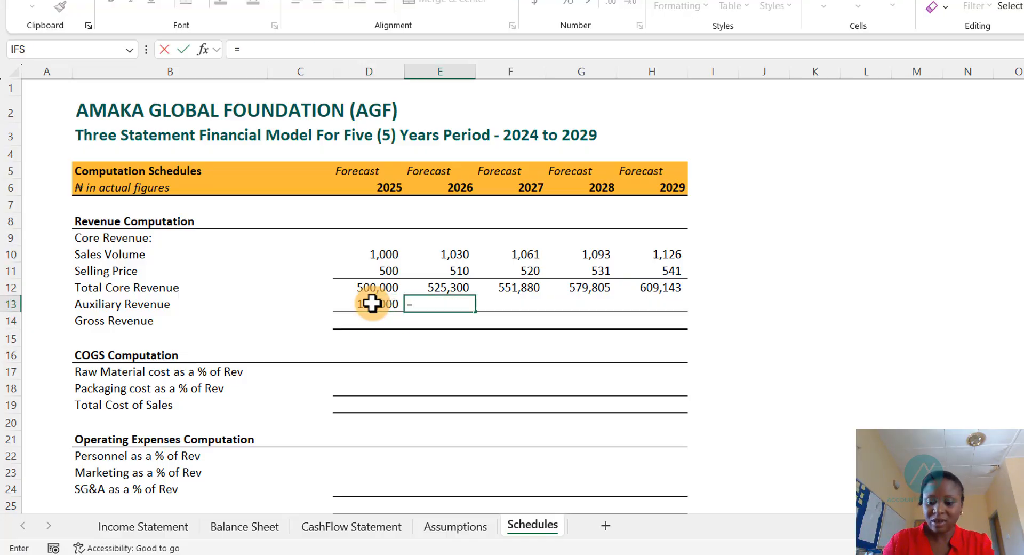
pyautogui.click(372, 303)
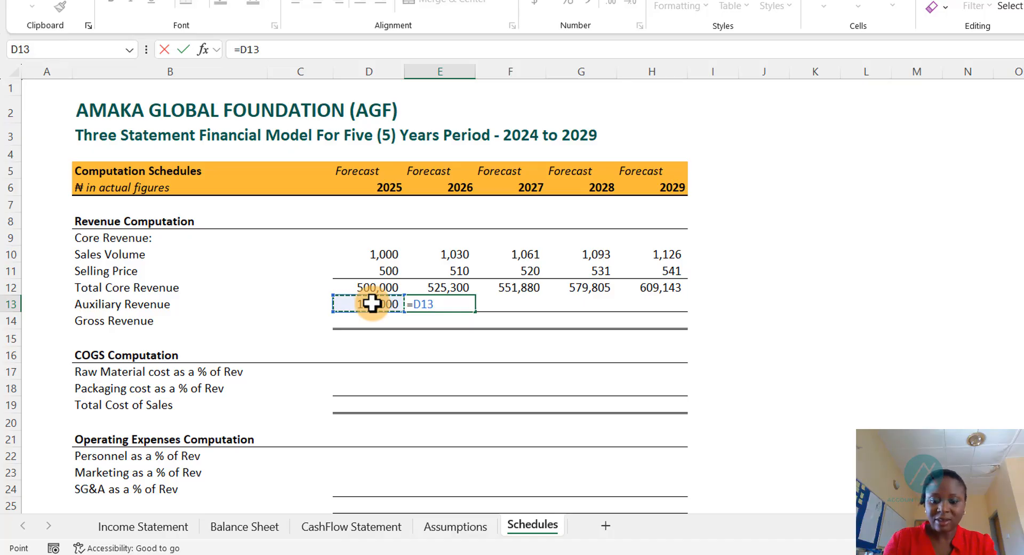
pyautogui.write('*')
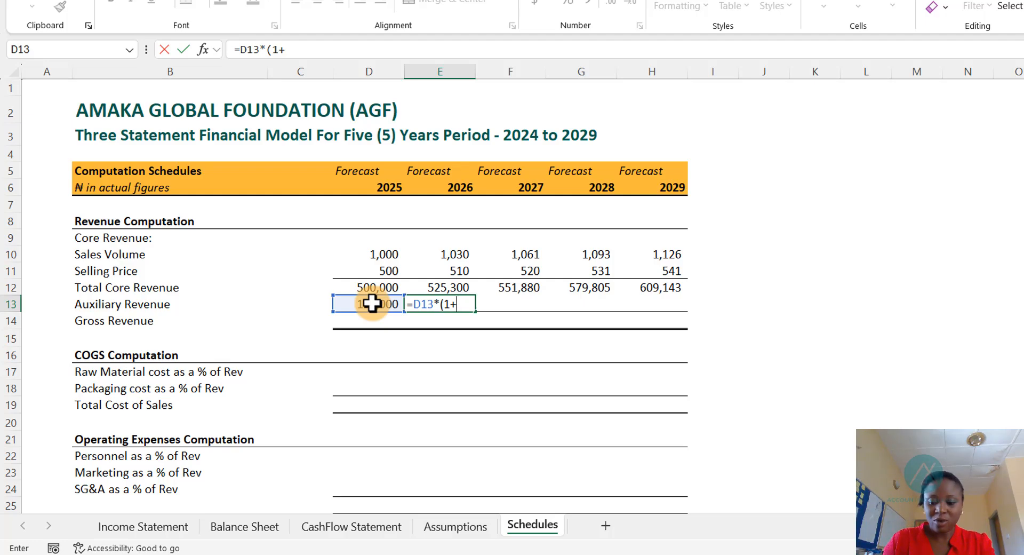
pyautogui.hotkey('ctrl', 'pageup')
pyautogui.press('Down')
pyautogui.press('Down')
pyautogui.press('Down')
pyautogui.press('Down')
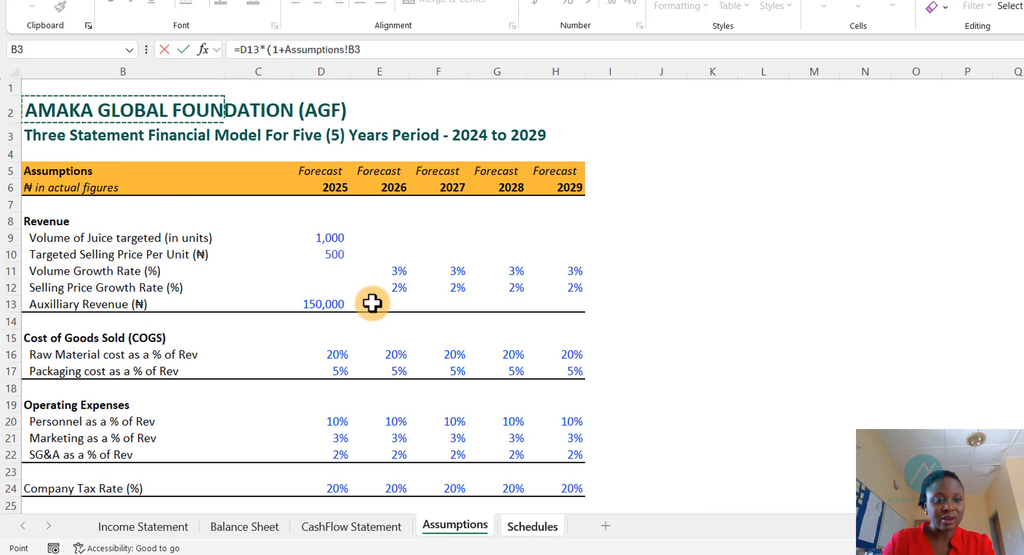
pyautogui.press('Down')
pyautogui.press('Down')
pyautogui.press('Down')
pyautogui.press('Down')
pyautogui.press('Down')
pyautogui.press('Down')
pyautogui.press('Down')
pyautogui.press('Right')
pyautogui.press('Right')
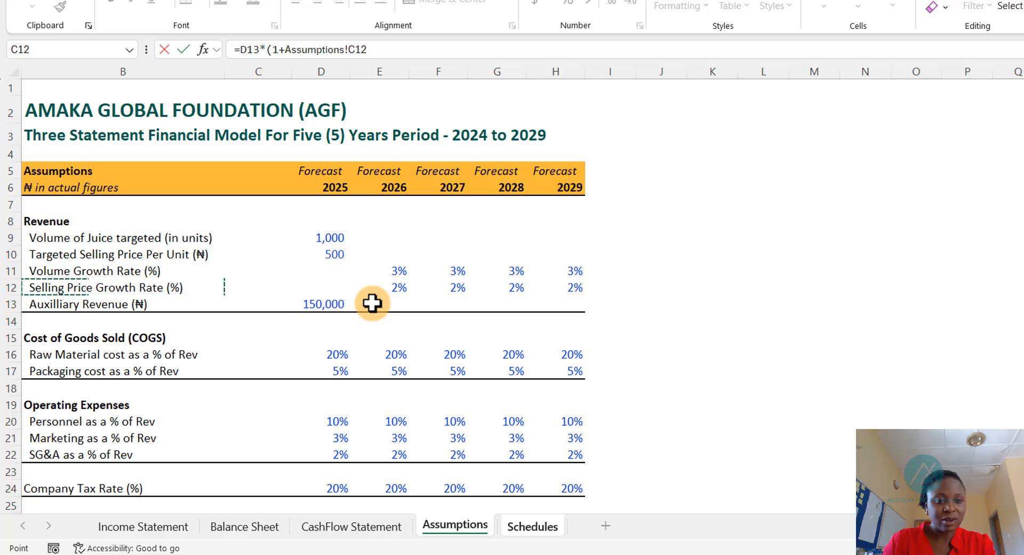
pyautogui.press('Right')
pyautogui.press('Right')
pyautogui.press('Left')
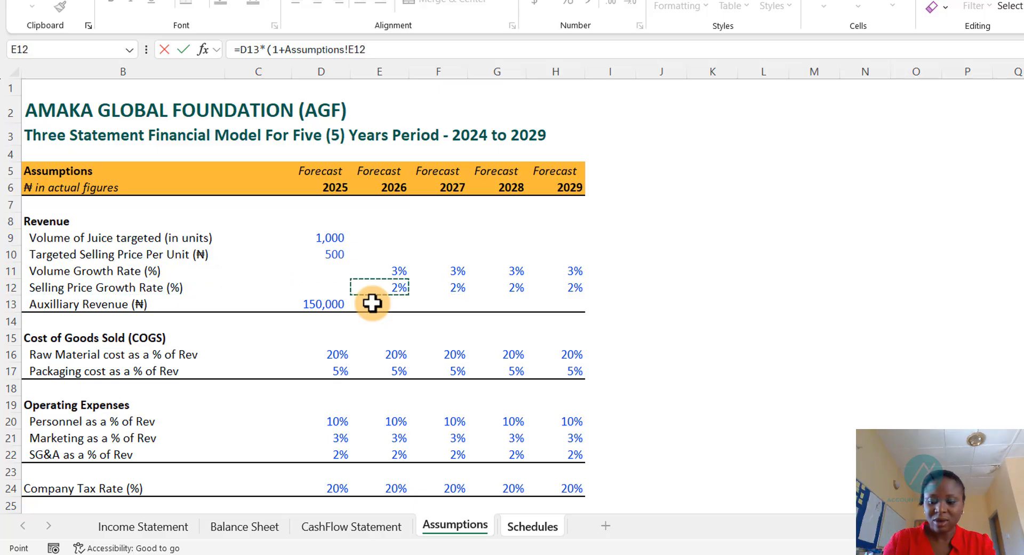
pyautogui.press('Return')
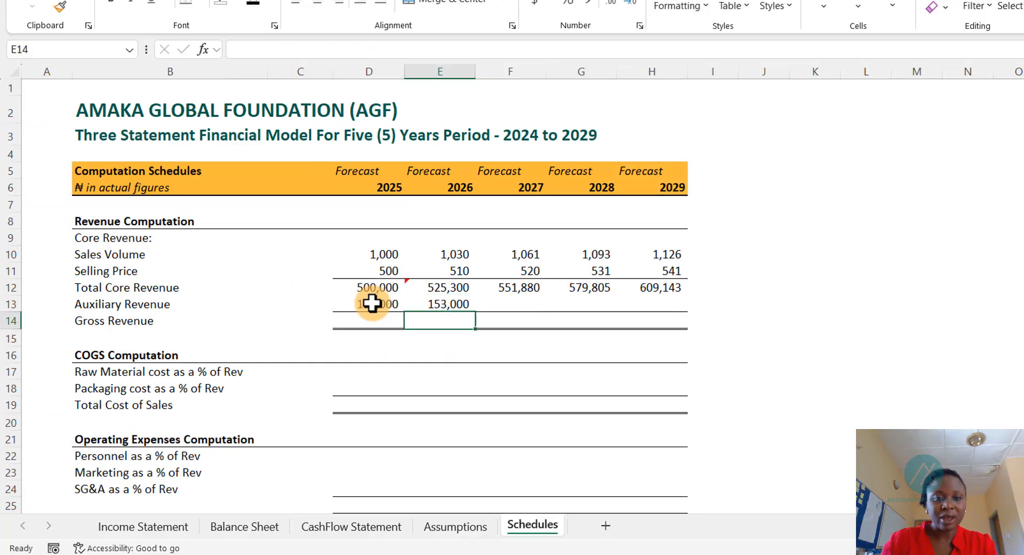
# - Copy the auxiliary revenue growth formula across the 2027 to 2029 columns
pyautogui.click(443, 302)
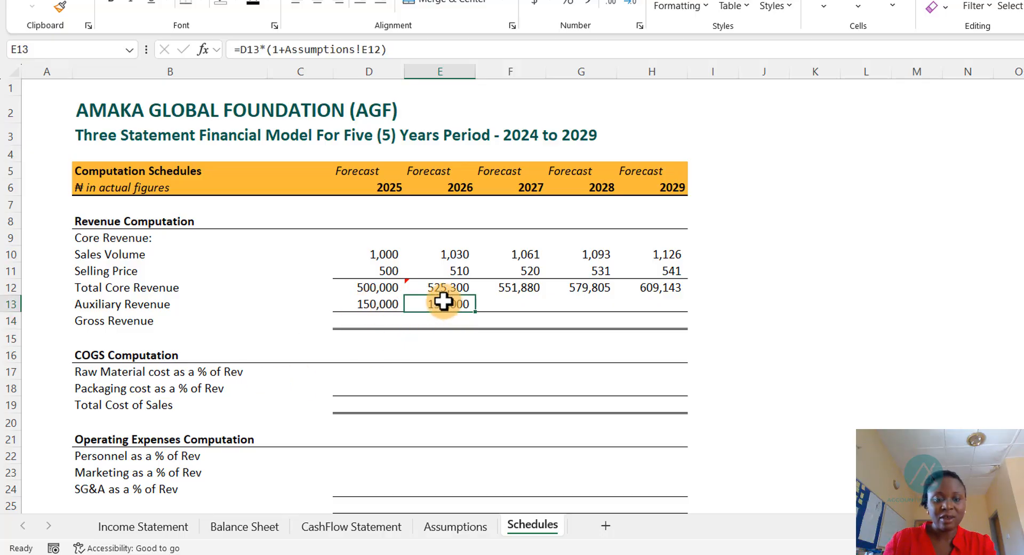
pyautogui.hotkey('ctrl', 'c')
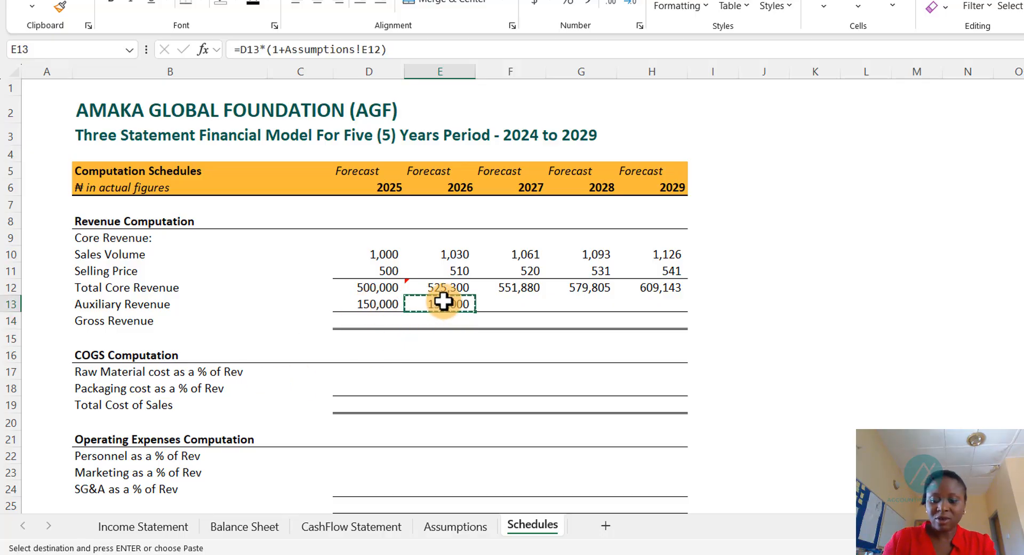
pyautogui.press('Right')
pyautogui.hotkey('shift', 'Right')
pyautogui.hotkey('shift', 'Right')
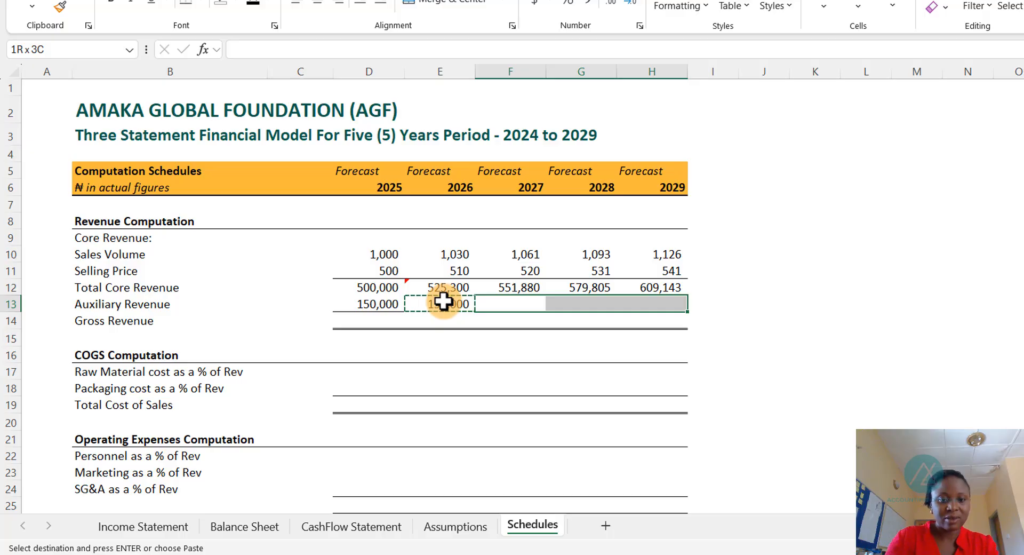
pyautogui.hotkey('ctrl', 'v')
pyautogui.press('Escape')
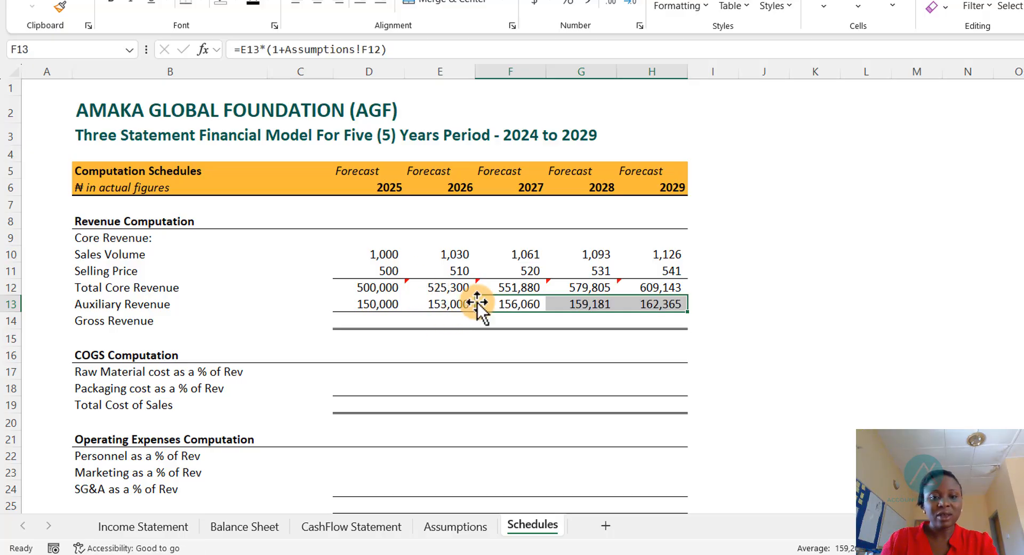
# - Ignore the inconsistent formula error flagged on the 2025 total core revenue cell
pyautogui.moveTo(435, 286); pyautogui.dragTo(648, 288)
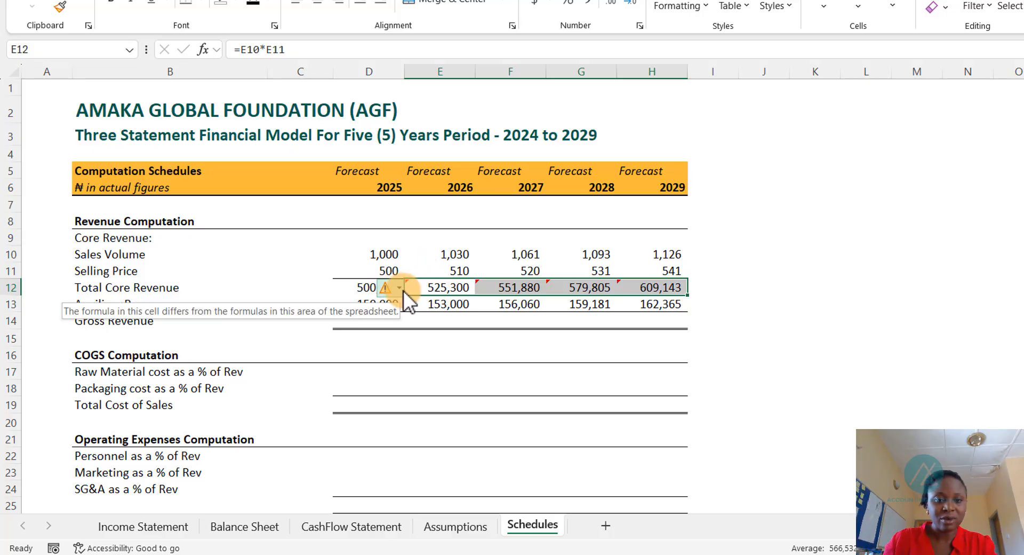
pyautogui.click(397, 288)
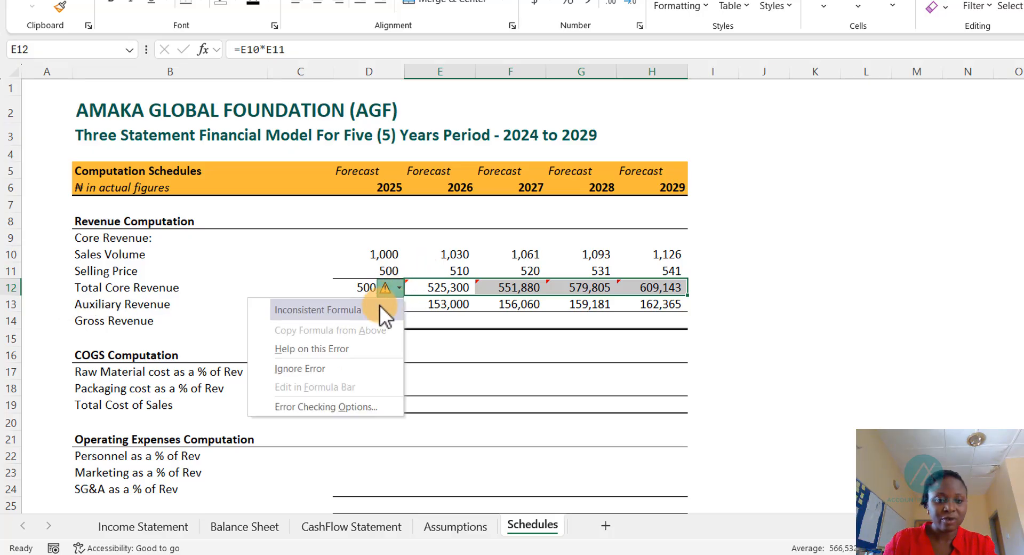
pyautogui.click(325, 367)
pyautogui.click(456, 302)
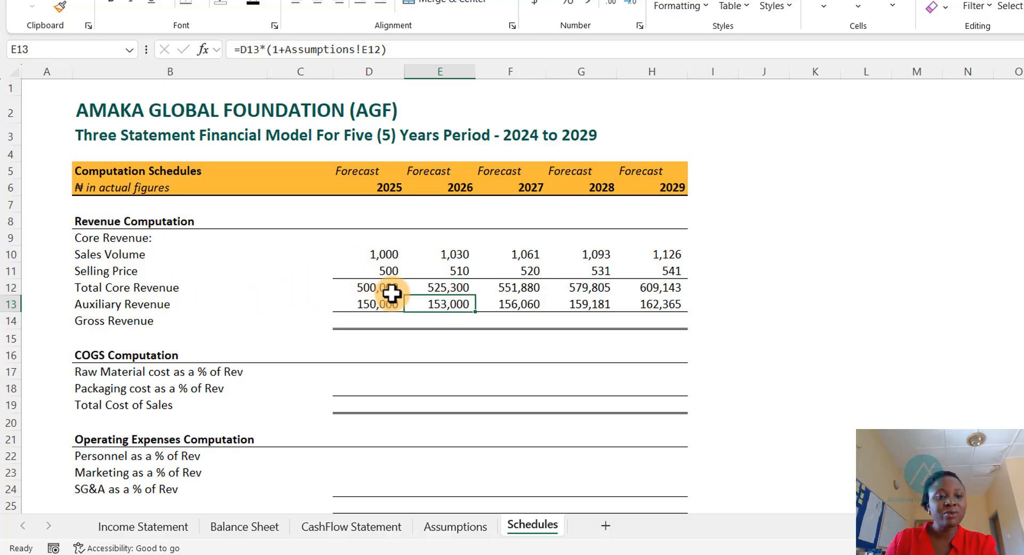
# - Sum the 2025 gross revenue from the 2025 total core revenue and auxiliary revenue
pyautogui.click(371, 320)
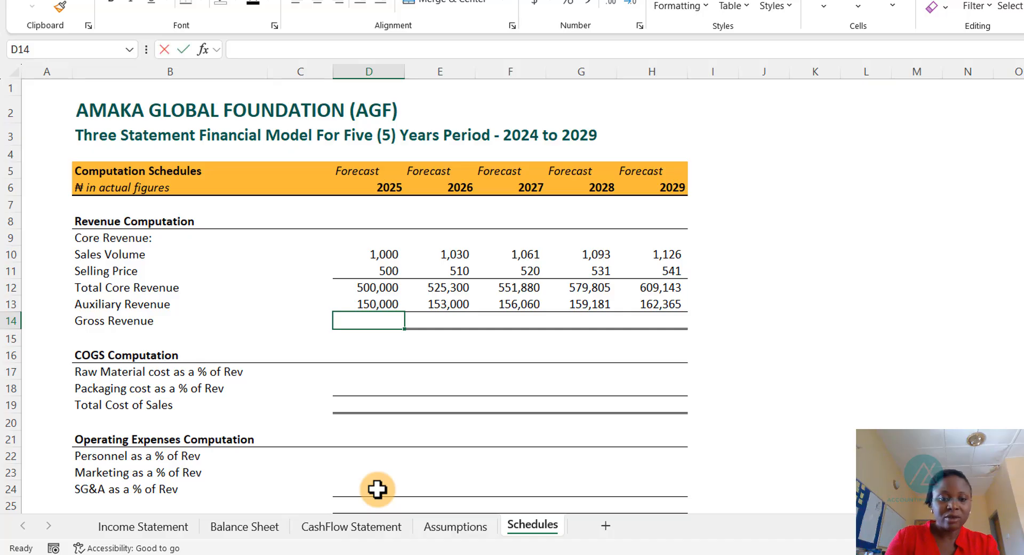
pyautogui.hotkey('alt', '=')
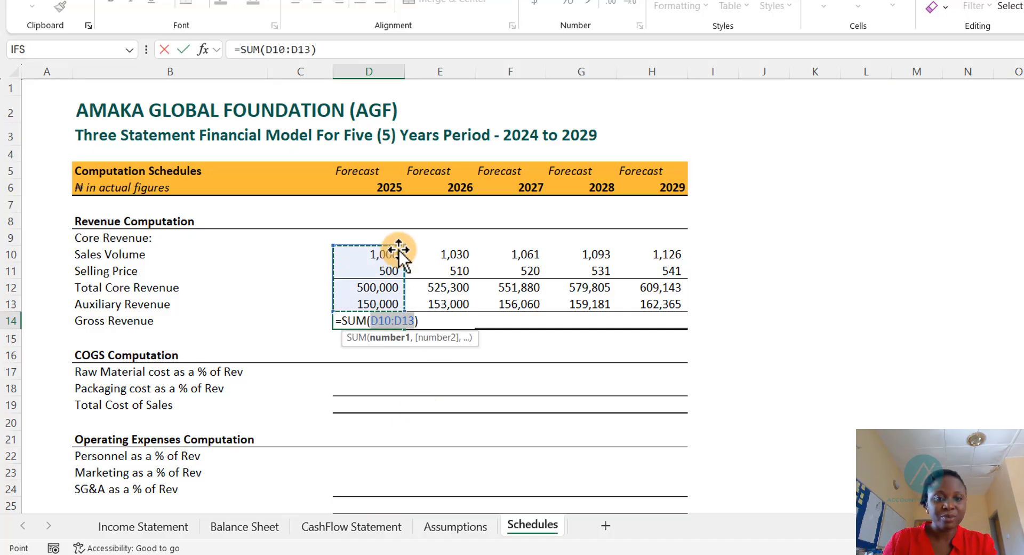
pyautogui.moveTo(401, 247); pyautogui.dragTo(401, 282)
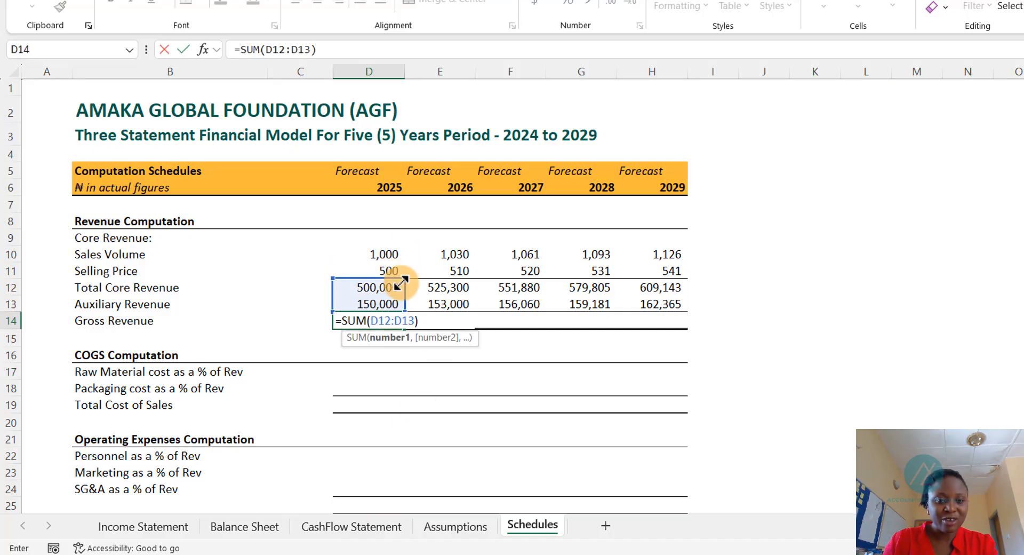
pyautogui.press('Return')
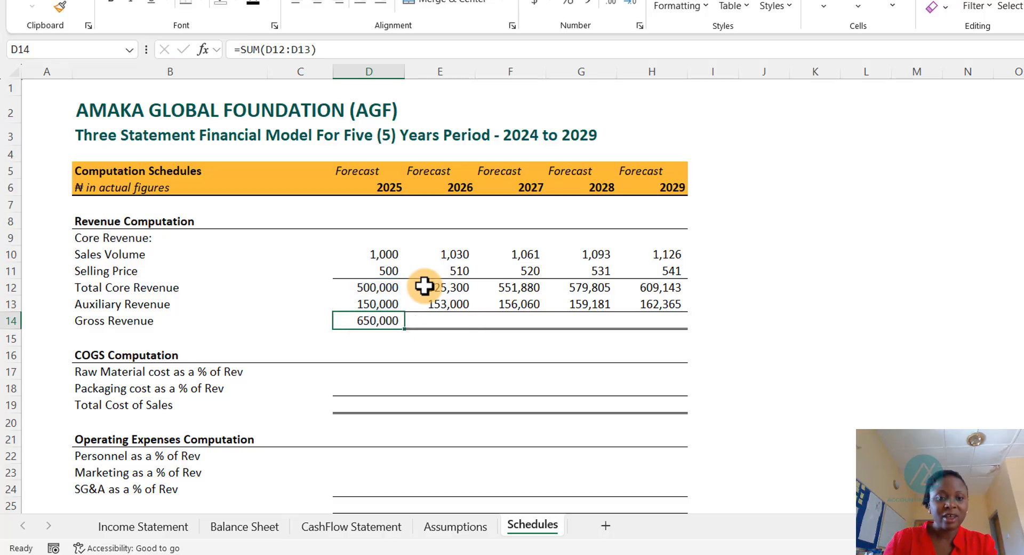
# - Copy the gross revenue sum formula across the 2026 to 2029 columns
pyautogui.click(444, 314)
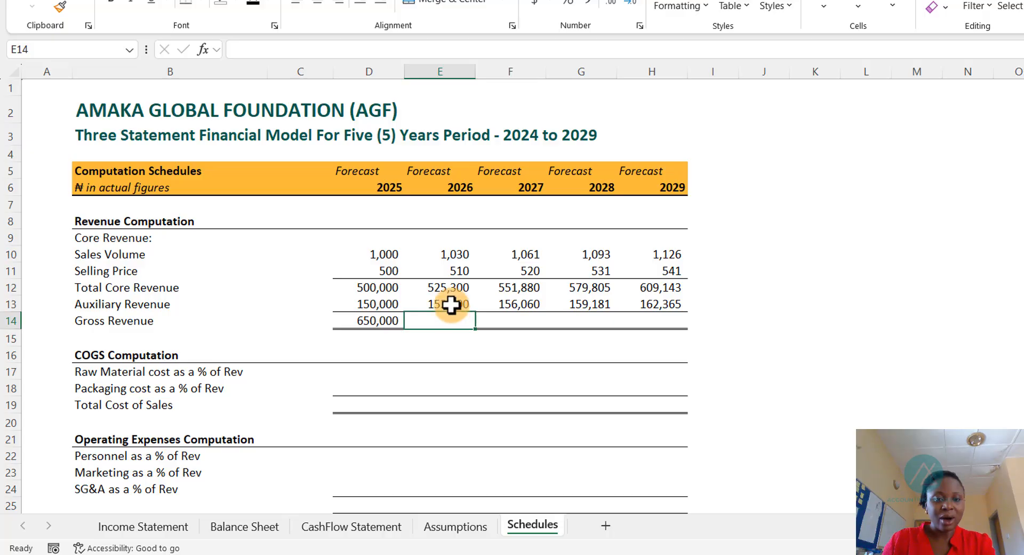
pyautogui.click(389, 319)
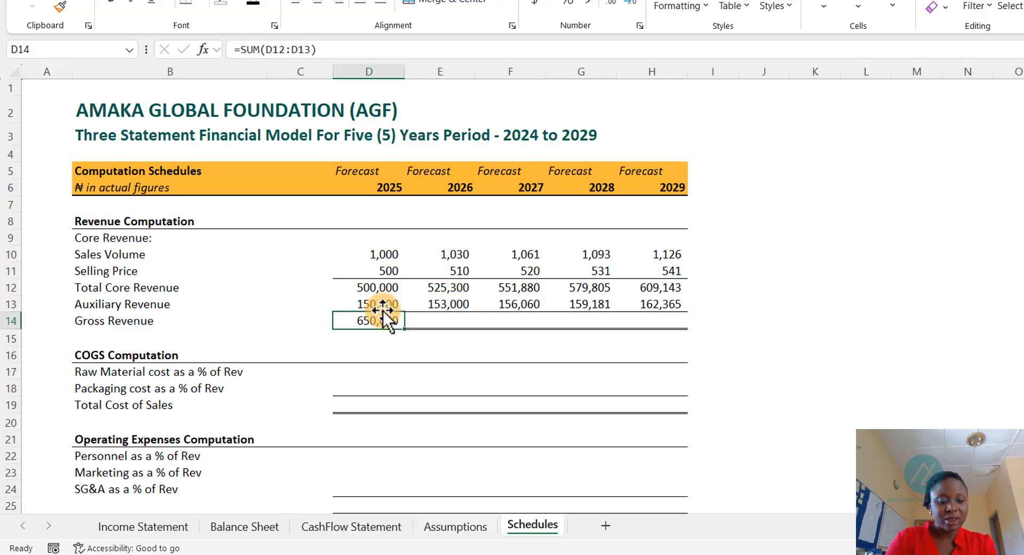
pyautogui.hotkey('ctrl', 'c')
pyautogui.press('Right')
pyautogui.hotkey('shift', 'Right')
pyautogui.hotkey('shift', 'Right')
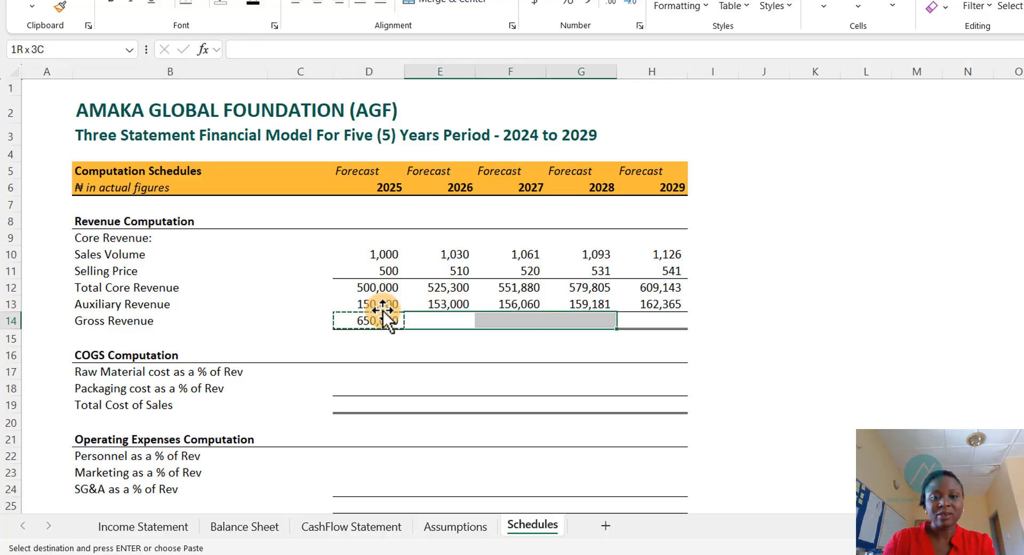
pyautogui.hotkey('shift', 'Right')
pyautogui.hotkey('ctrl', 'v')
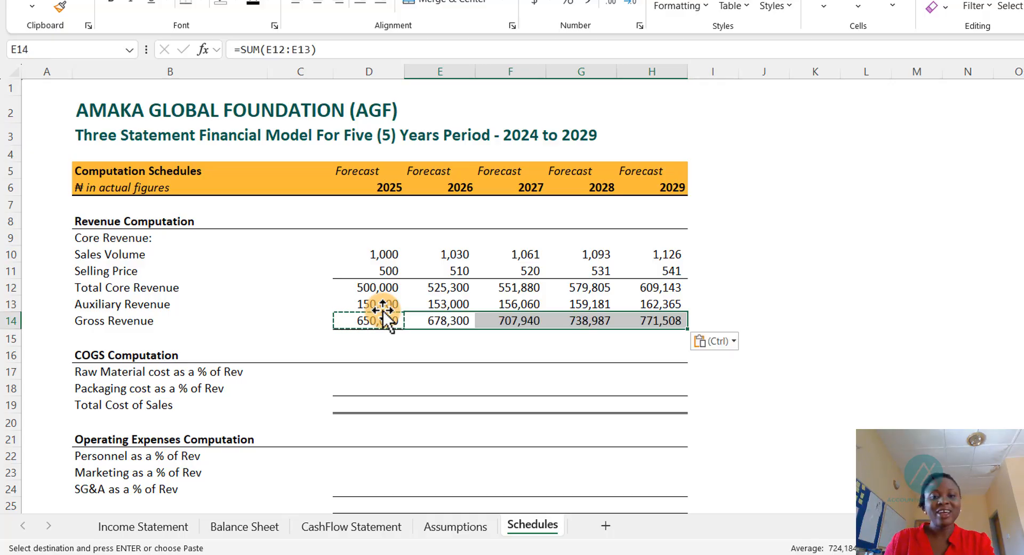
pyautogui.press('Escape')
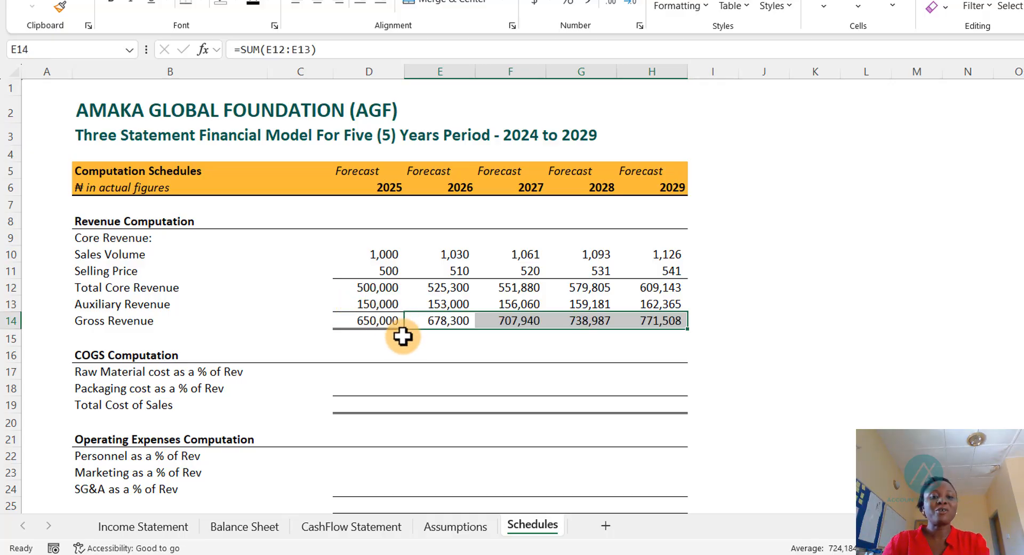
pyautogui.click(403, 340)
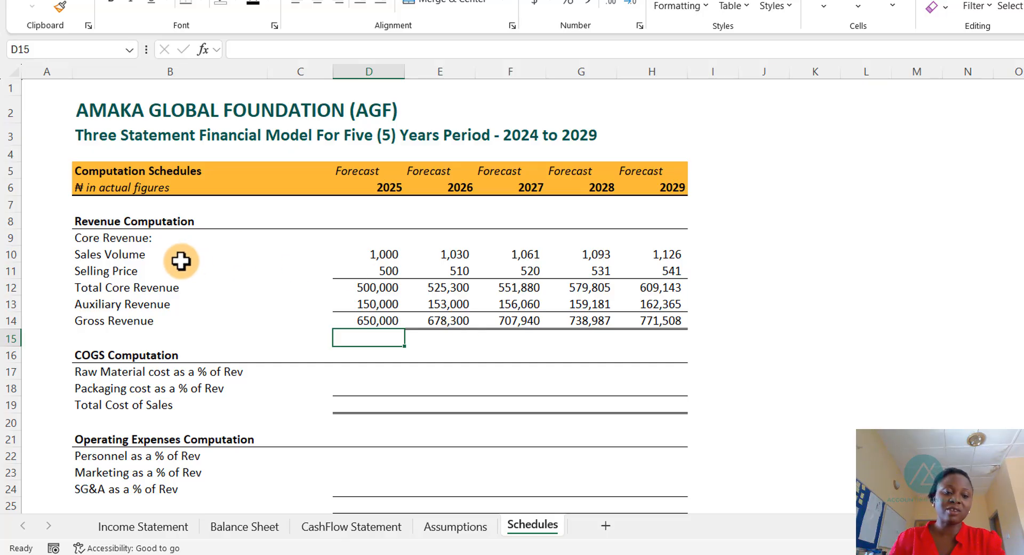
# - Inspect the Income Statement's net income row and the Cash Flow Statement's 2025 net income cell
pyautogui.click(127, 527)
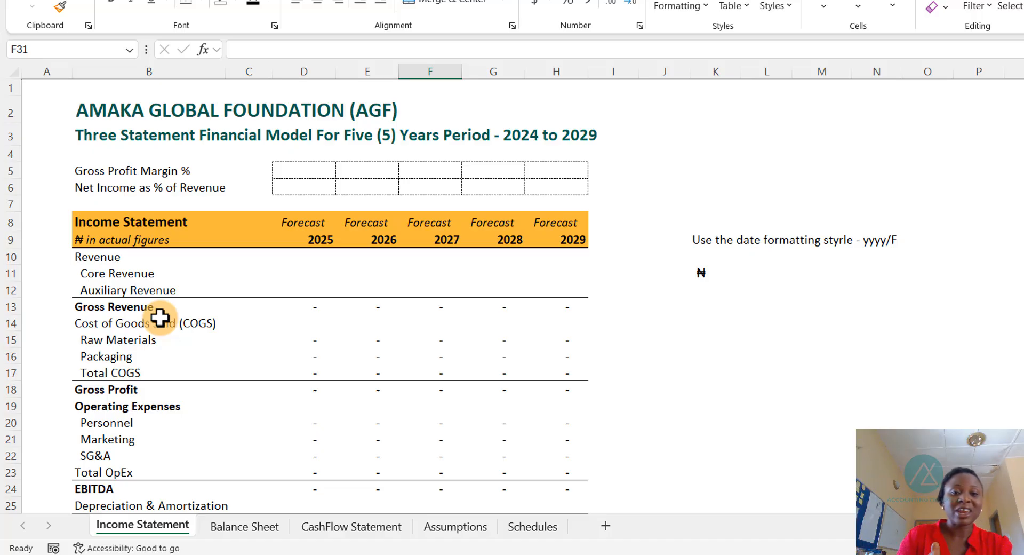
pyautogui.click(320, 240)
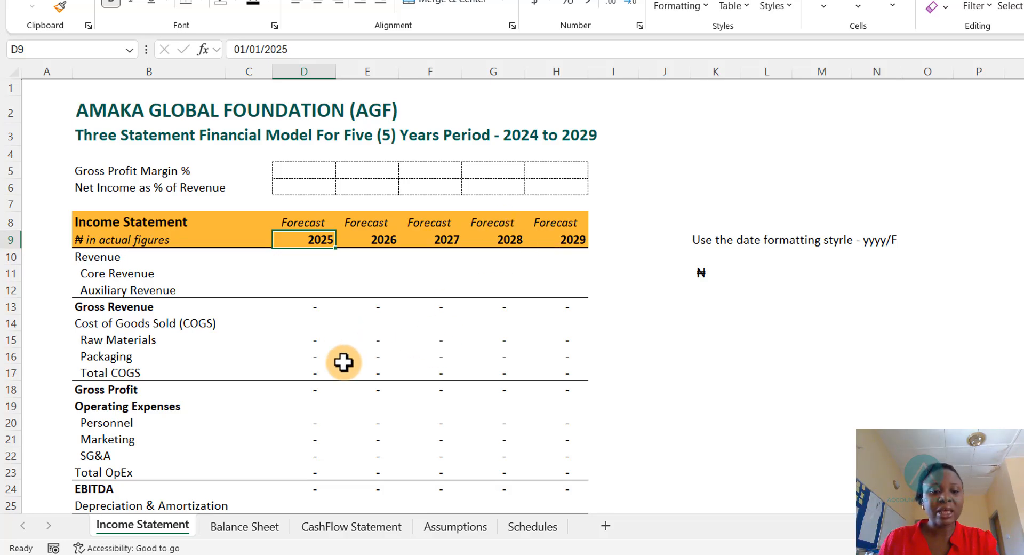
pyautogui.scroll(-2, 288, 362)
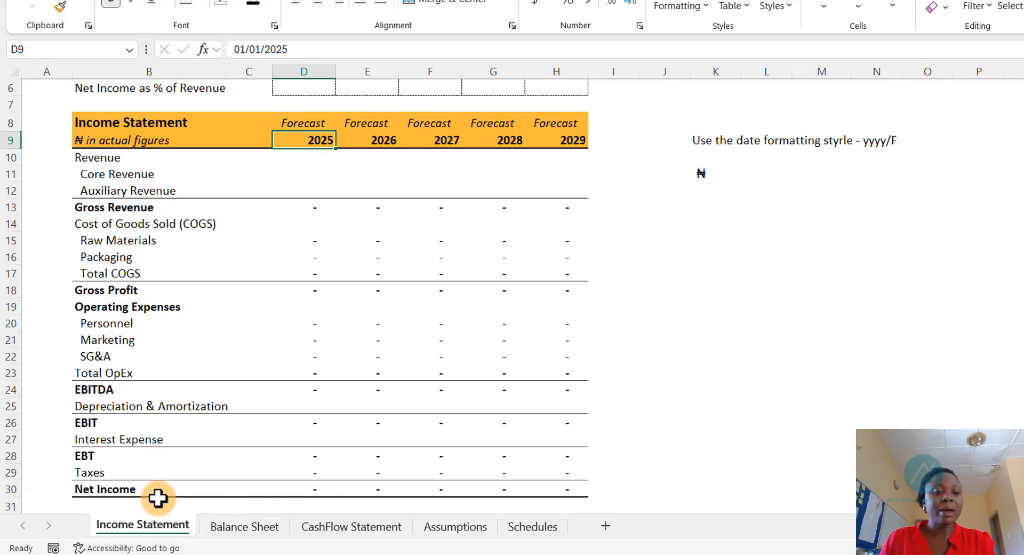
pyautogui.click(346, 533)
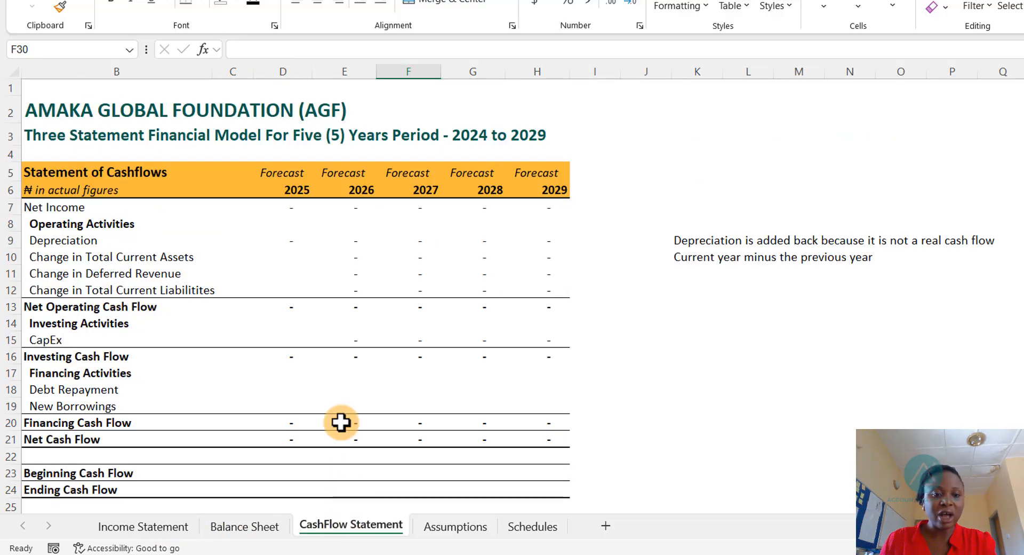
pyautogui.click(289, 207)
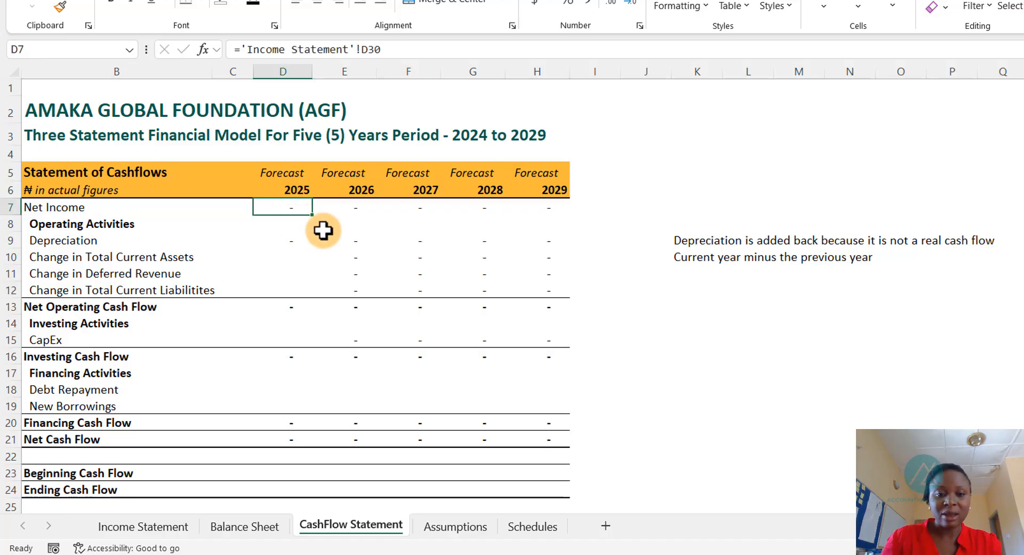
pyautogui.write('=')
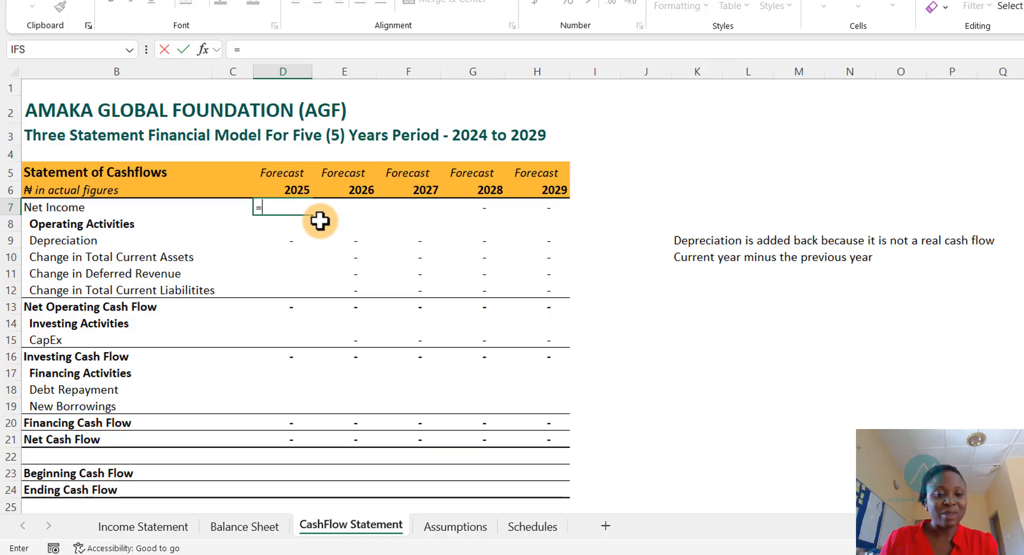
pyautogui.click(405, 257)
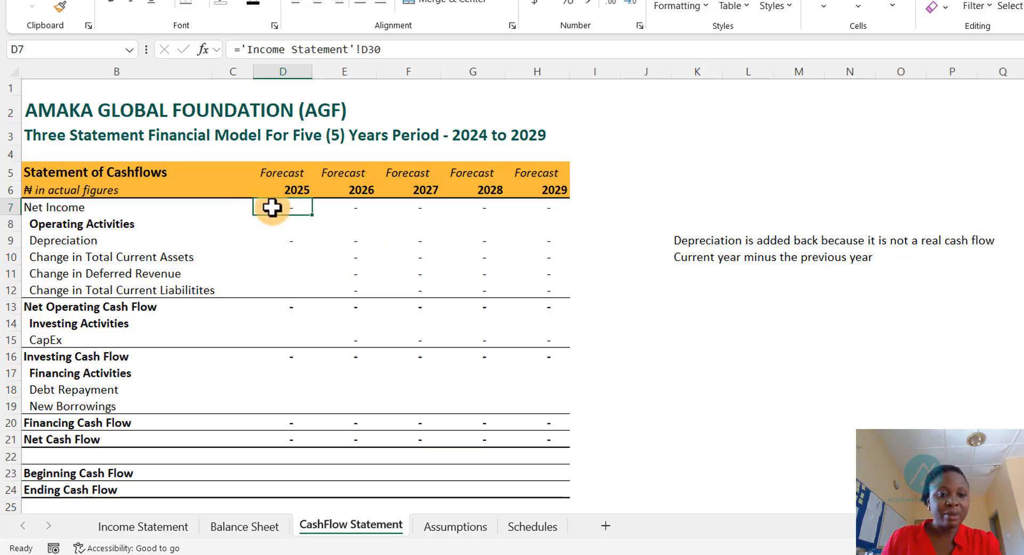
# - Clear the existing formulas in the Cash Flow Statement's operating activities rows and the CapEx row
pyautogui.moveTo(272, 206); pyautogui.dragTo(528, 281)
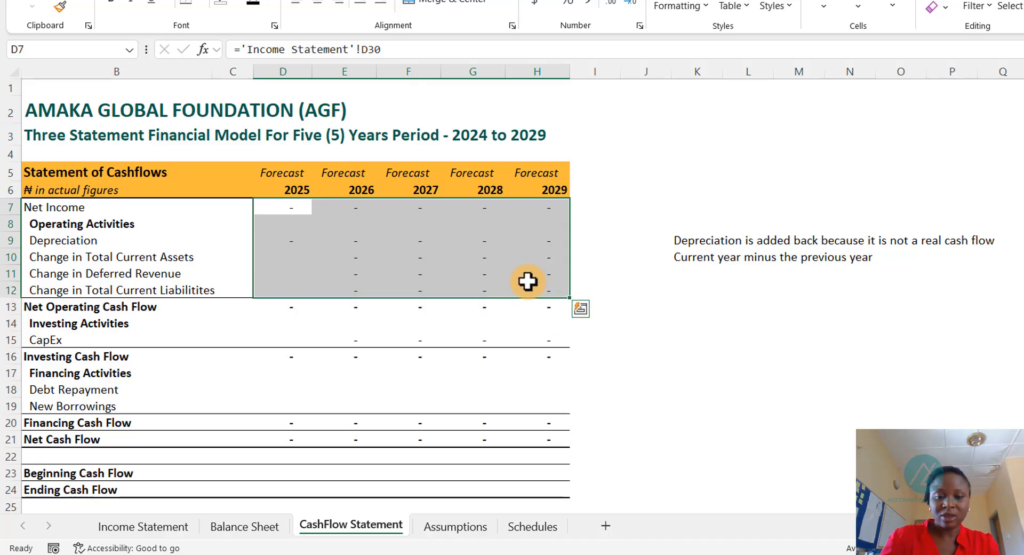
pyautogui.press('Delete')
pyautogui.moveTo(291, 339); pyautogui.dragTo(527, 345)
pyautogui.press('Delete')
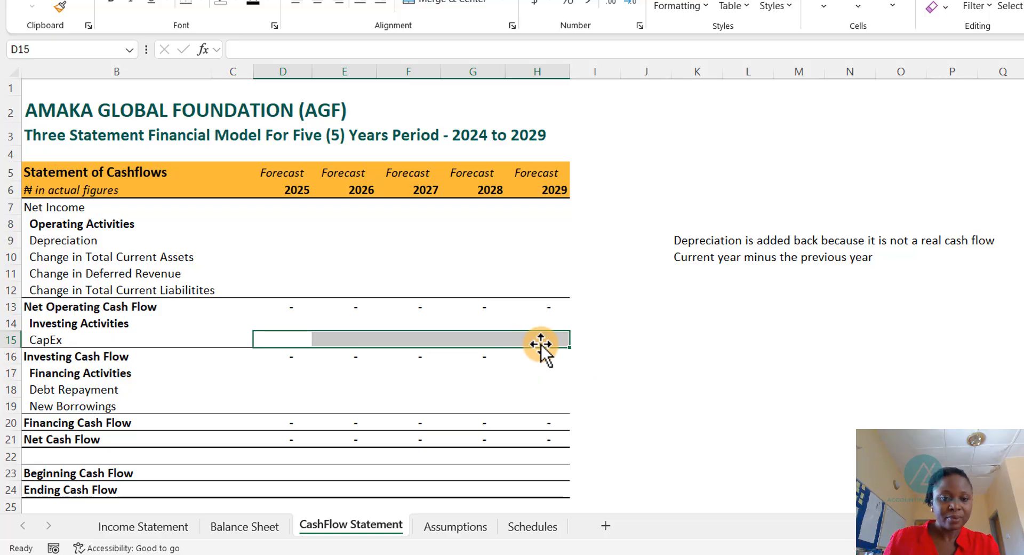
pyautogui.scroll(-2, 445, 368)
pyautogui.scroll(-2, 445, 368)
pyautogui.scroll(4, 442, 359)
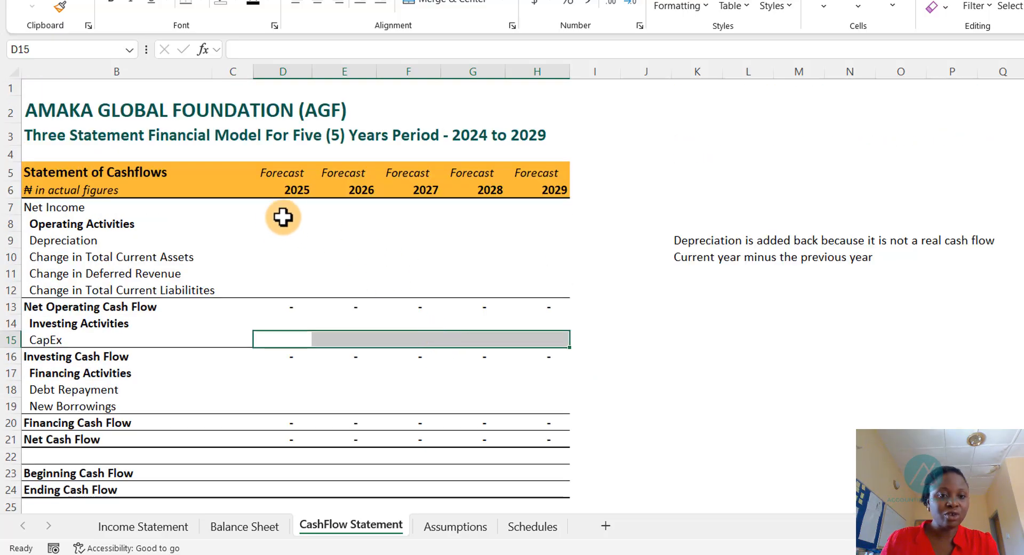
# - Link the 2025 cash flow net income to the 2025 net income on the Income Statement
pyautogui.click(302, 206)
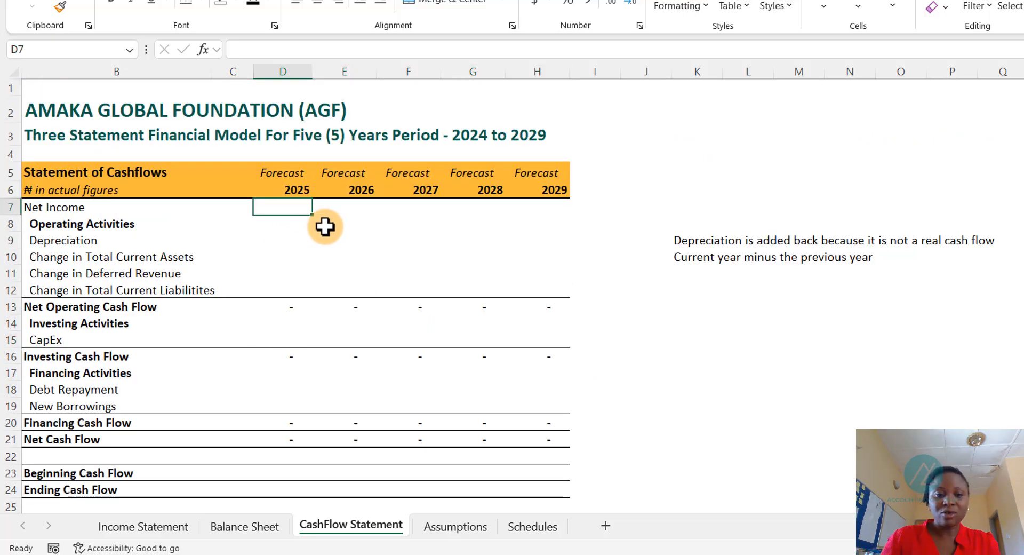
pyautogui.write('=')
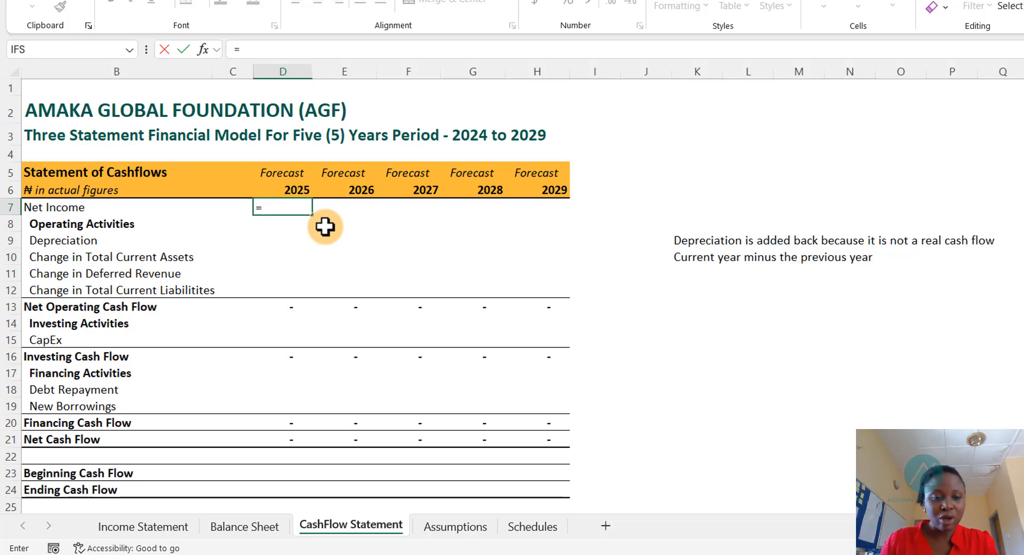
pyautogui.hotkey('ctrl', 'pageup')
pyautogui.hotkey('ctrl', 'pageup')
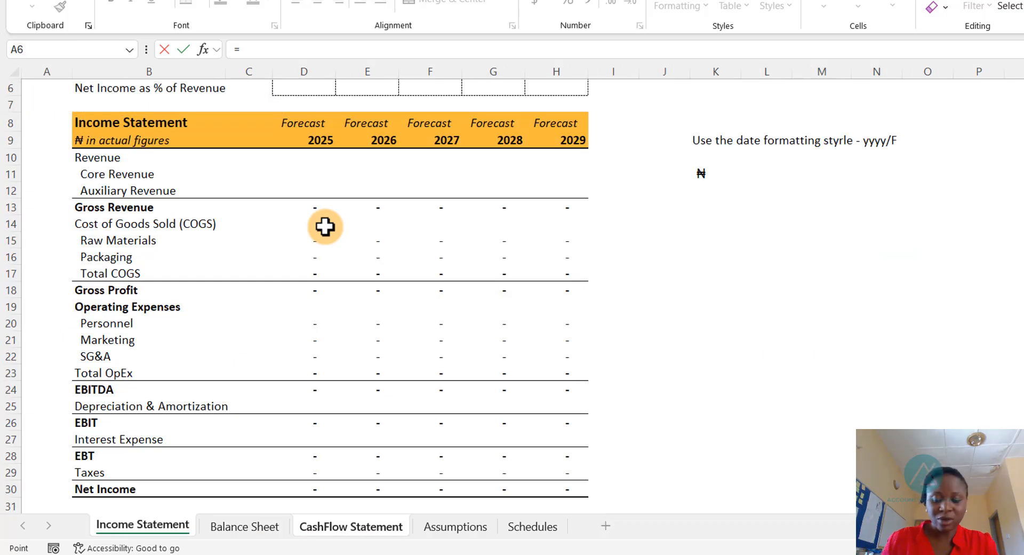
pyautogui.press('Down')
pyautogui.press('Down')
pyautogui.press('Down')
pyautogui.press('Down')
pyautogui.press('Down')
pyautogui.press('Down')
pyautogui.press('Down')
pyautogui.press('Down')
pyautogui.press('Down')
pyautogui.press('Down')
pyautogui.press('Down')
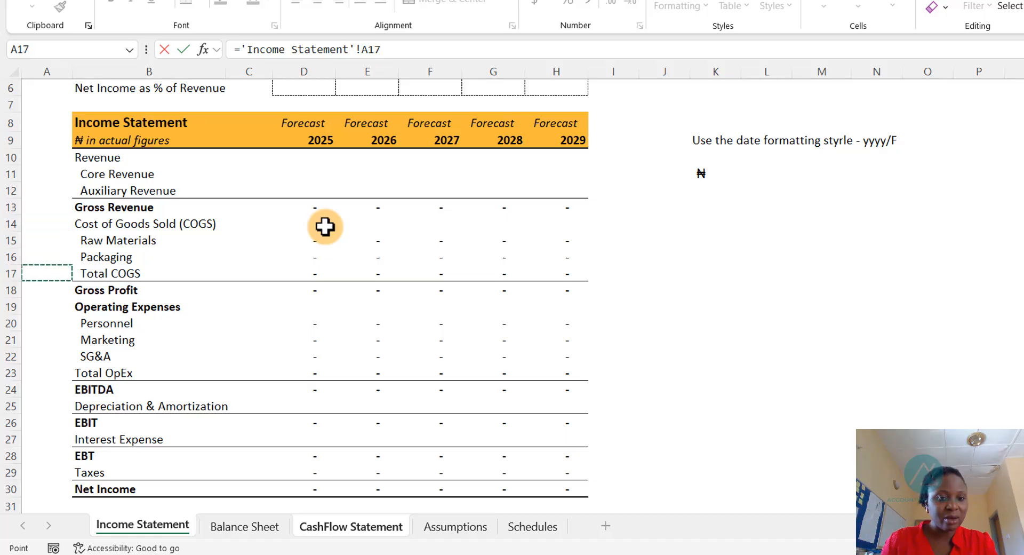
pyautogui.press('Down')
pyautogui.press('Down')
pyautogui.press('Down')
pyautogui.press('Down')
pyautogui.press('Down')
pyautogui.press('Down')
pyautogui.press('Down')
pyautogui.press('Down')
pyautogui.press('Down')
pyautogui.press('Down')
pyautogui.press('Down')
pyautogui.press('Down')
pyautogui.press('Down')
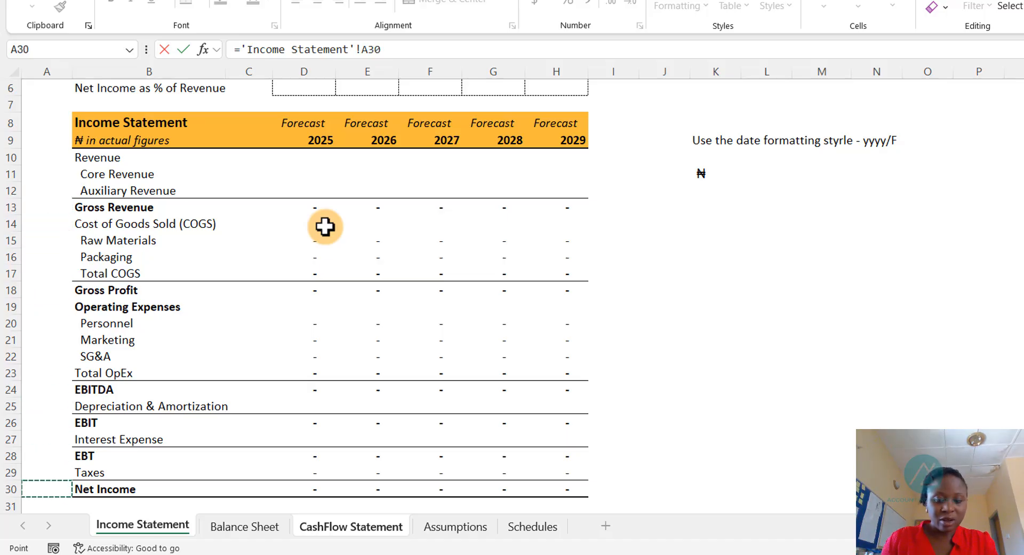
pyautogui.press('Right')
pyautogui.press('Right')
pyautogui.press('Right')
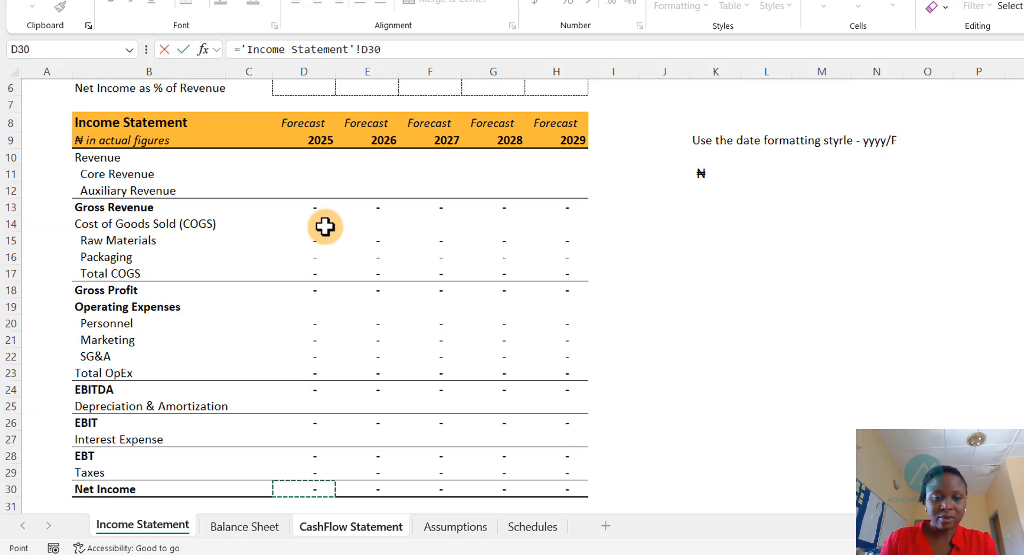
pyautogui.press('Return')
pyautogui.press('Up')
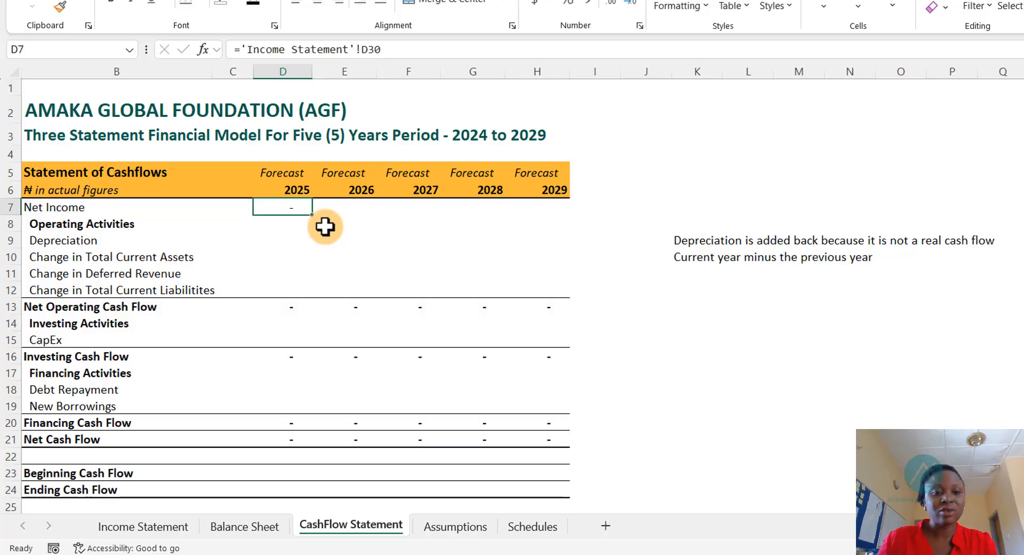
# - Copy the net income link across the 2026 to 2029 columns of the Cash Flow Statement
pyautogui.hotkey('shift', 'Right')
pyautogui.hotkey('shift', 'Right')
pyautogui.hotkey('shift', 'Right')
pyautogui.hotkey('shift', 'Right')
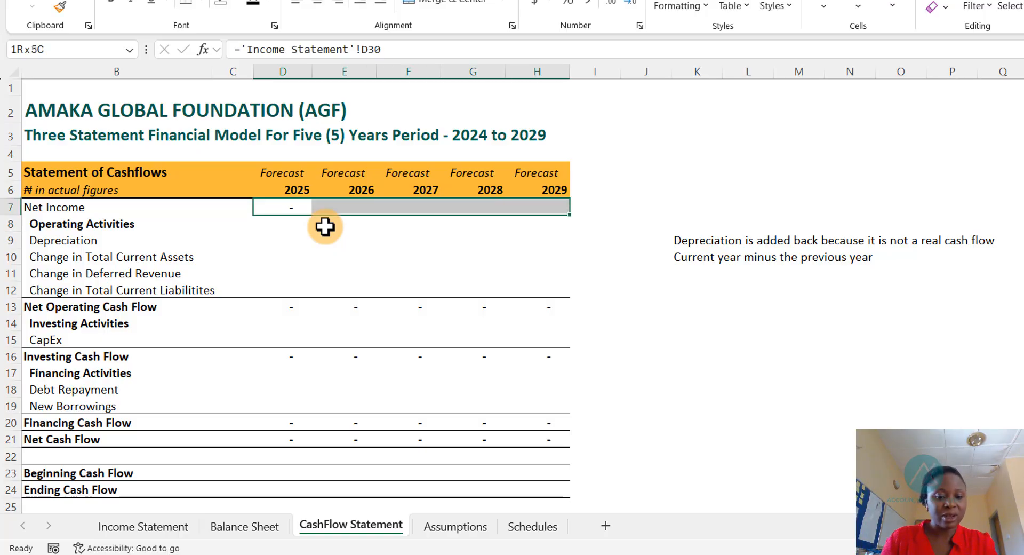
pyautogui.click(286, 208)
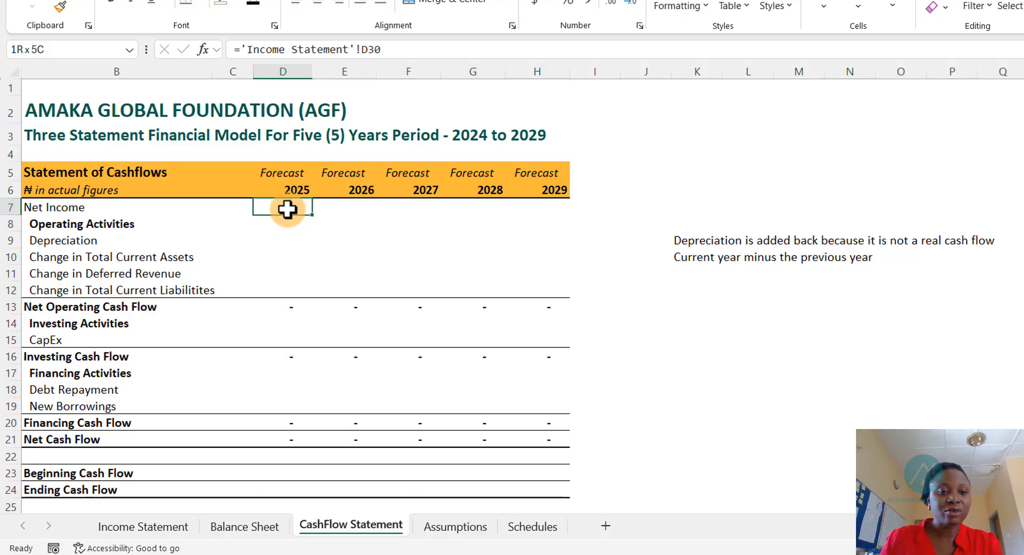
pyautogui.hotkey('ctrl', 'c')
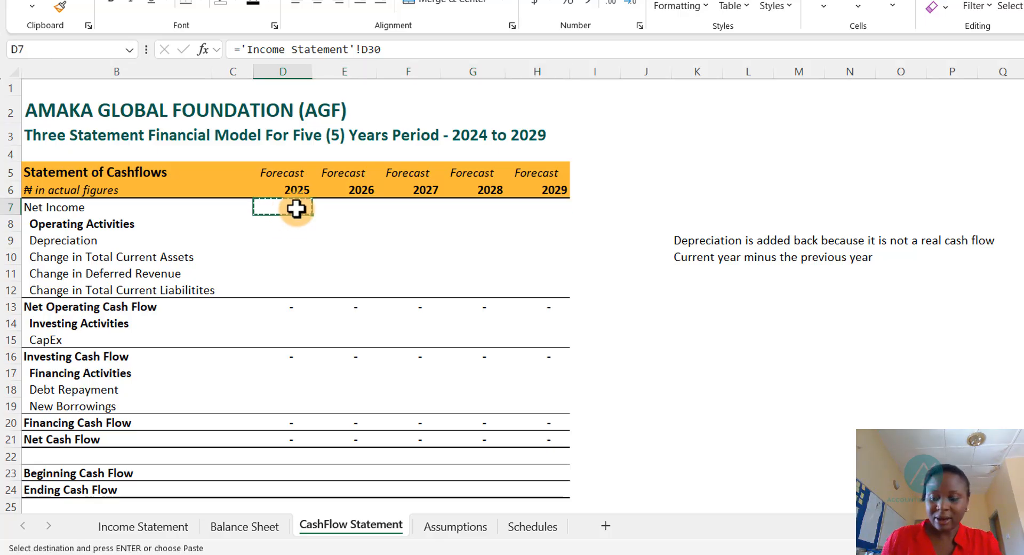
pyautogui.press('Right')
pyautogui.hotkey('shift', 'Right')
pyautogui.hotkey('shift', 'Right')
pyautogui.hotkey('shift', 'Right')
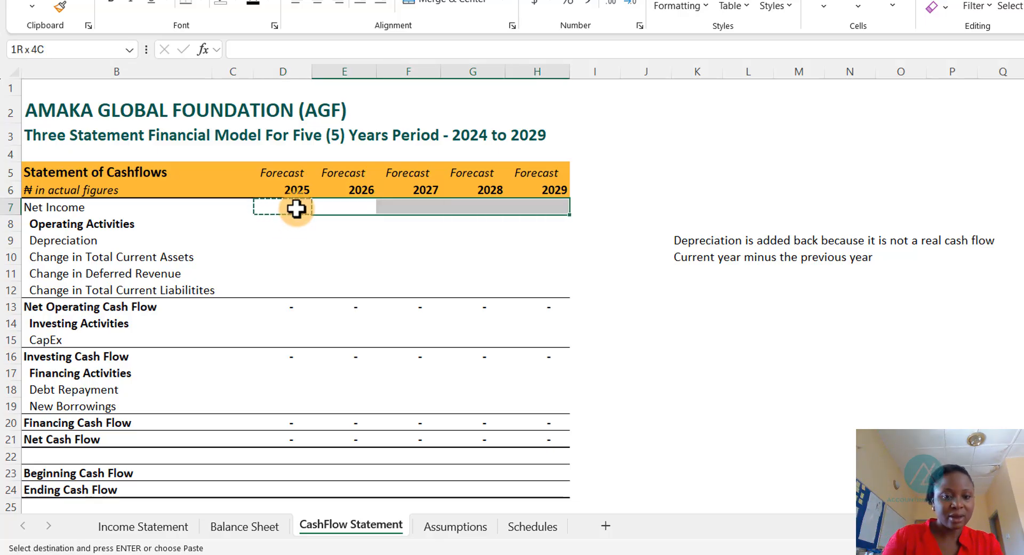
pyautogui.hotkey('ctrl', 'v')
pyautogui.press('Escape')
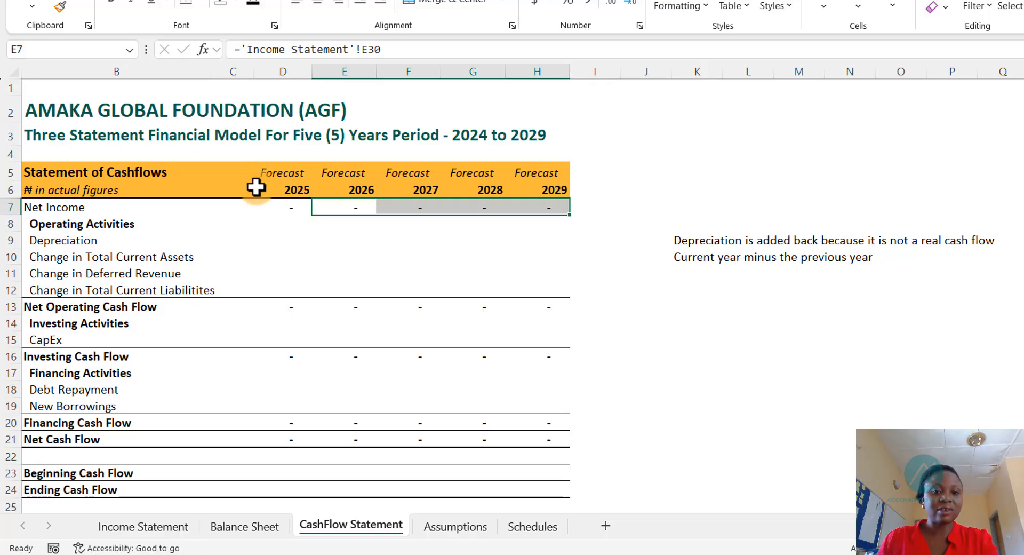
# - Inspect the 2025 subtotal formulas for net operating, investing, financing and net cash flow
pyautogui.click(323, 224)
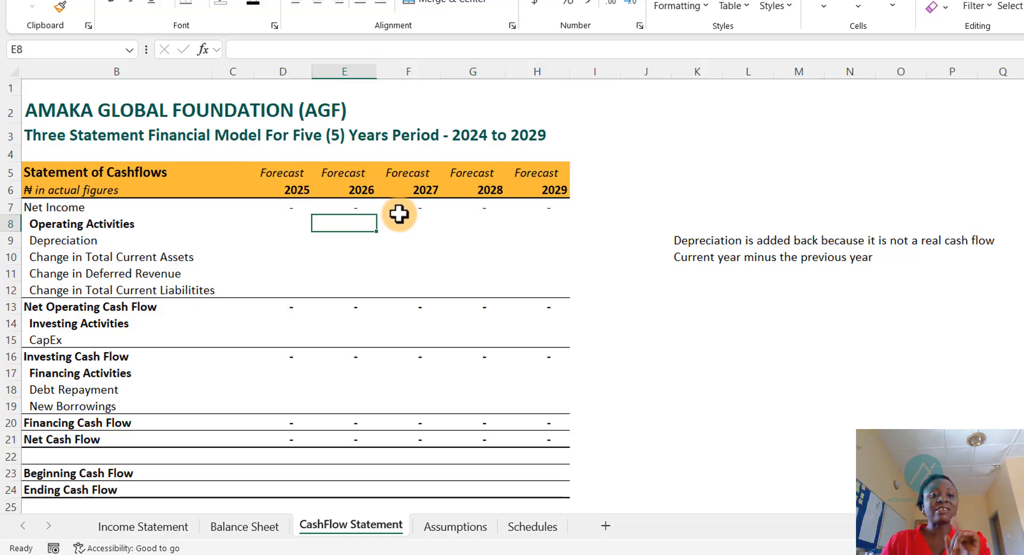
pyautogui.scroll(-2, 377, 250)
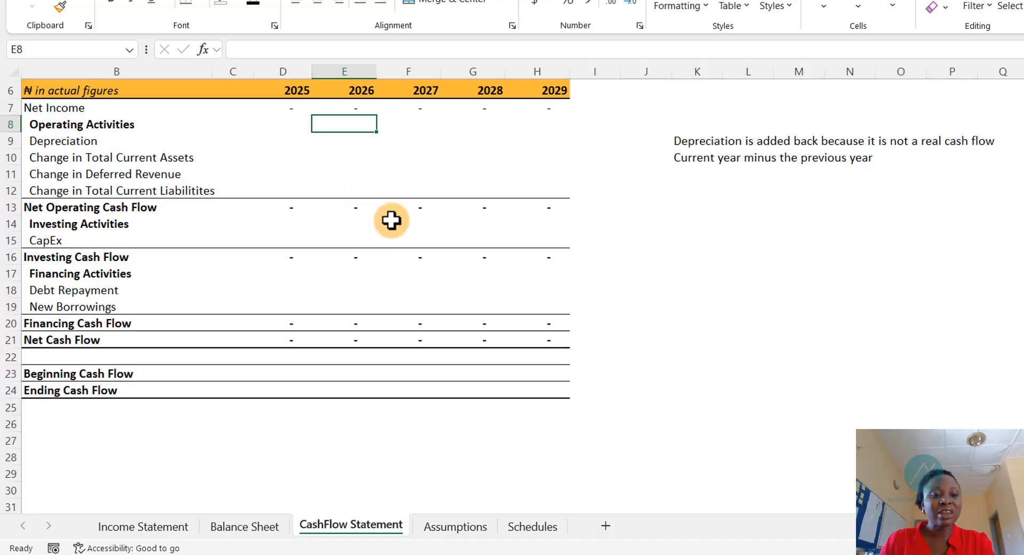
pyautogui.scroll(2, 395, 222)
pyautogui.scroll(-1, 359, 372)
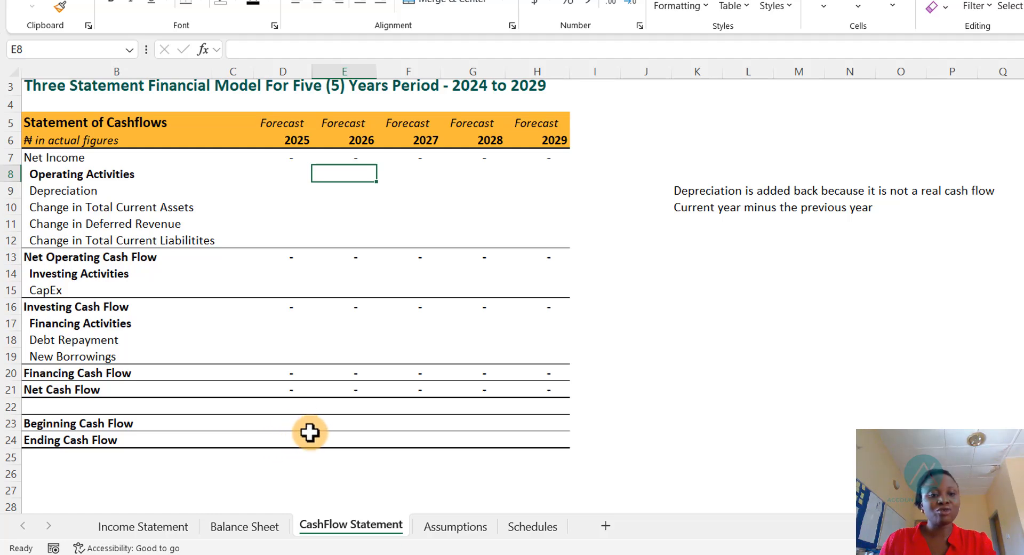
pyautogui.scroll(1, 330, 330)
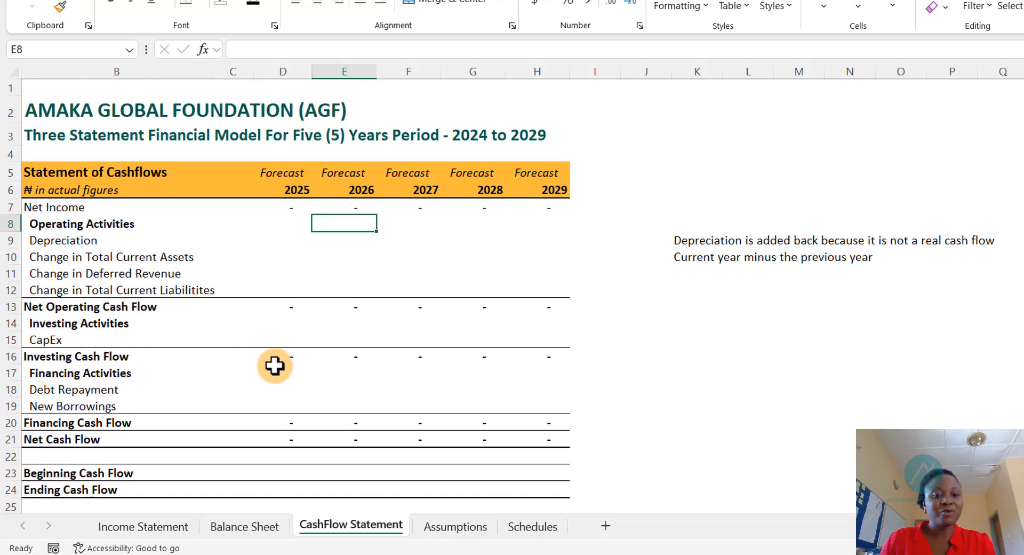
pyautogui.doubleClick(296, 313)
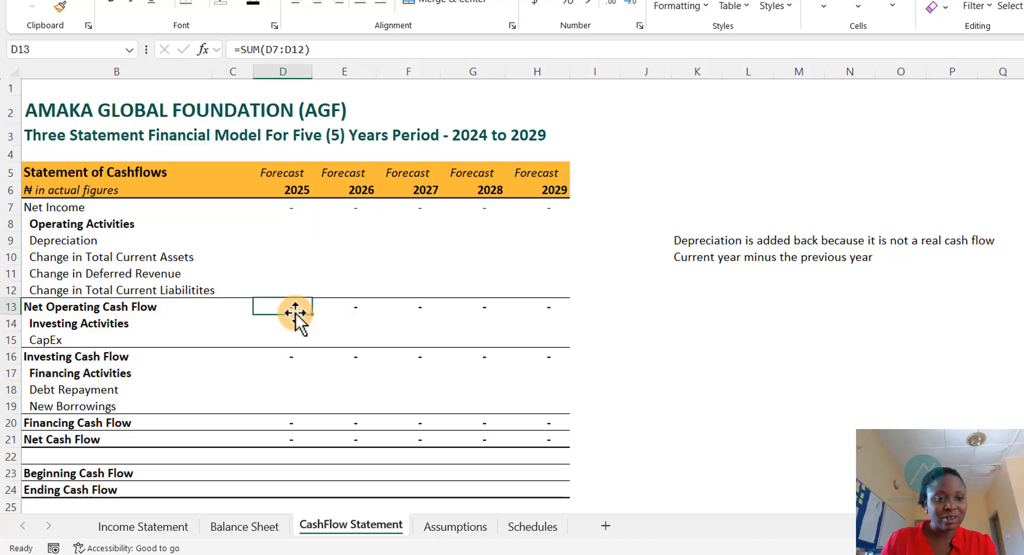
pyautogui.doubleClick(295, 305)
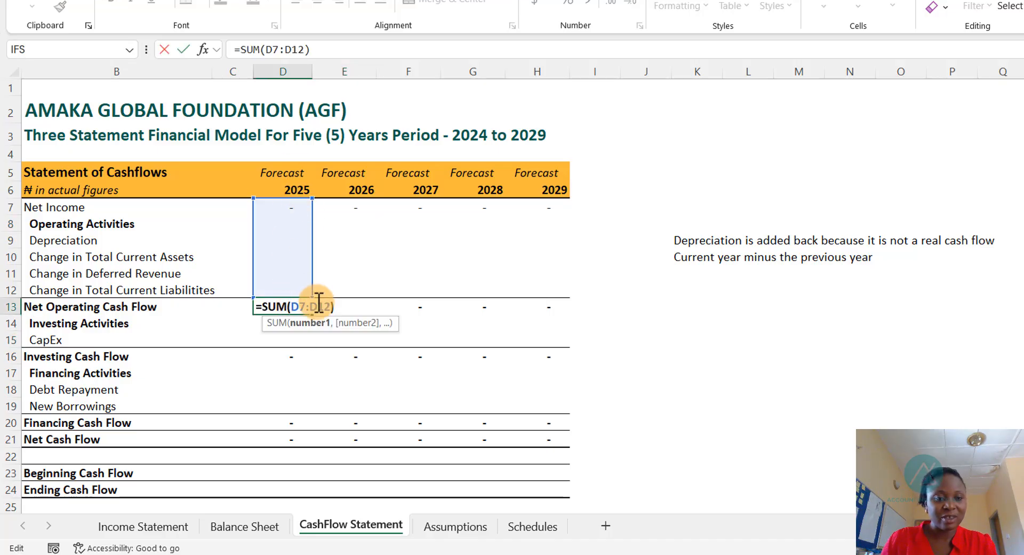
pyautogui.press('Escape')
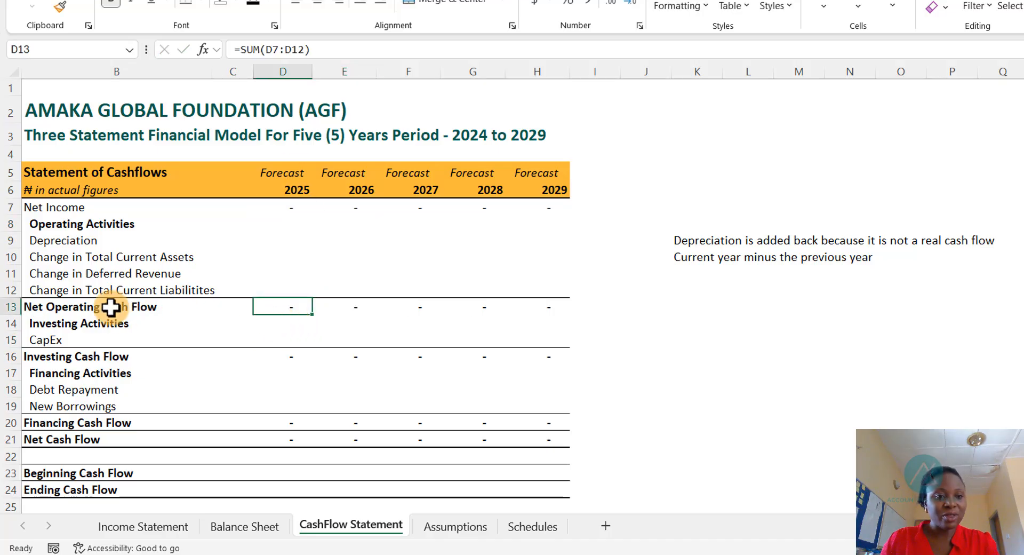
pyautogui.click(289, 359)
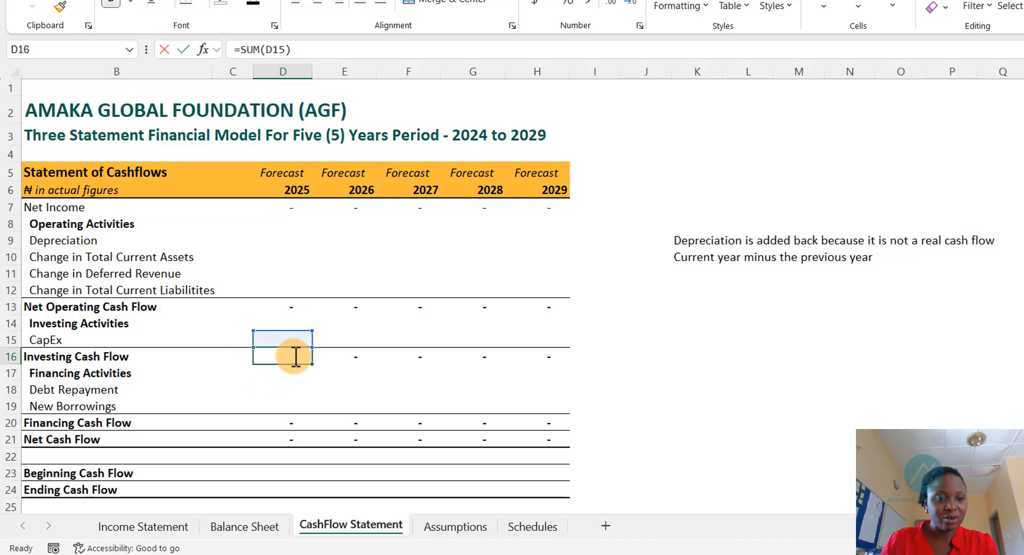
pyautogui.doubleClick(288, 358)
pyautogui.press('Escape')
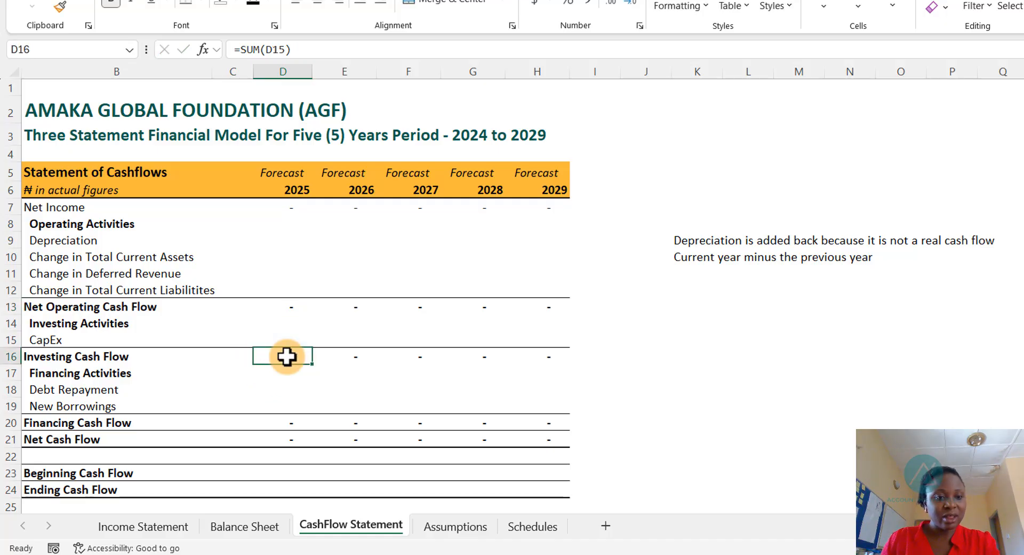
pyautogui.doubleClick(287, 307)
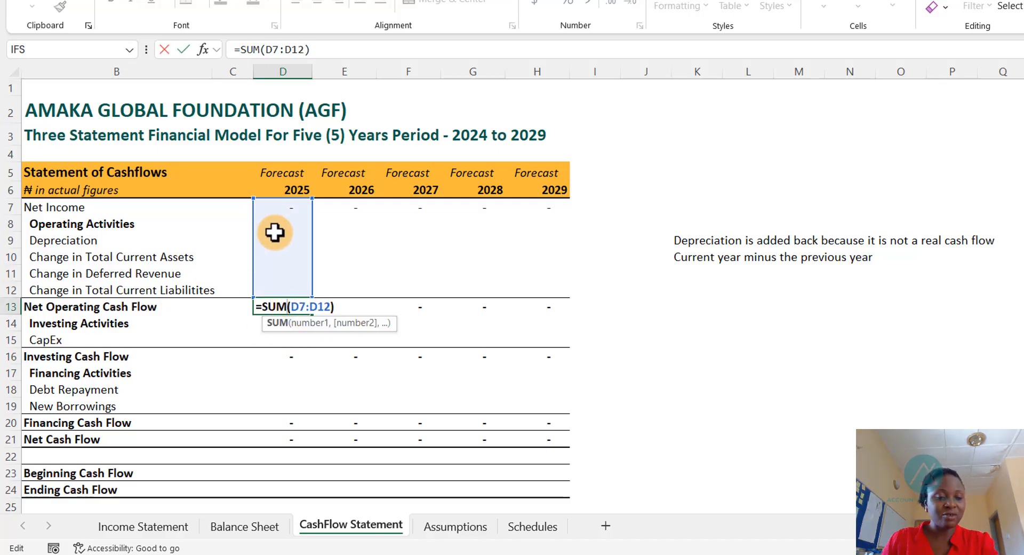
pyautogui.press('Escape')
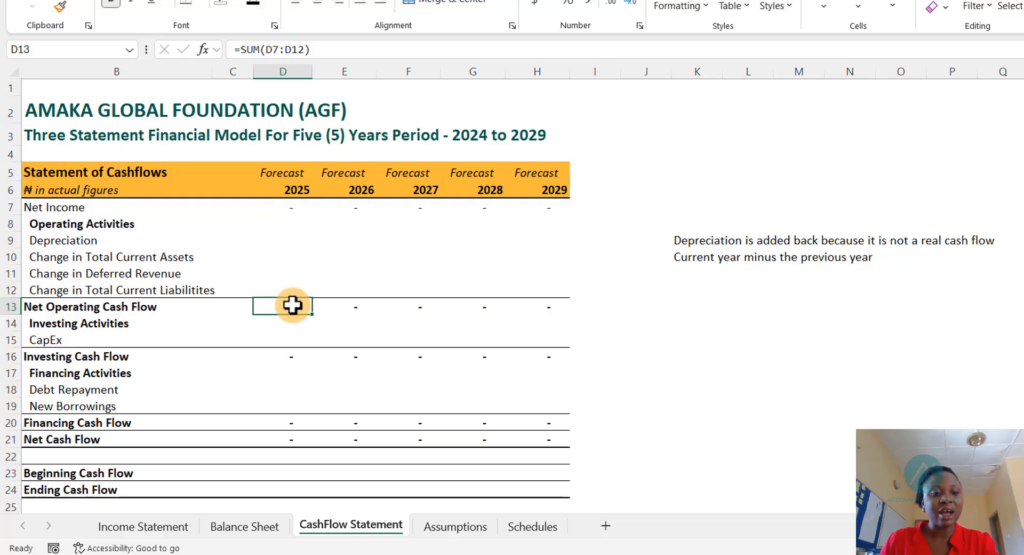
pyautogui.click(289, 355)
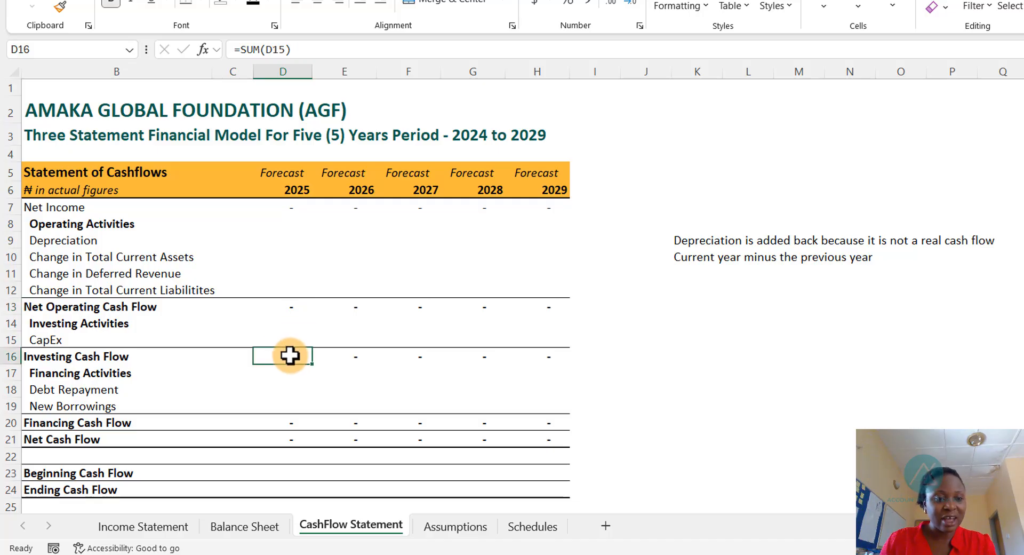
pyautogui.click(286, 421)
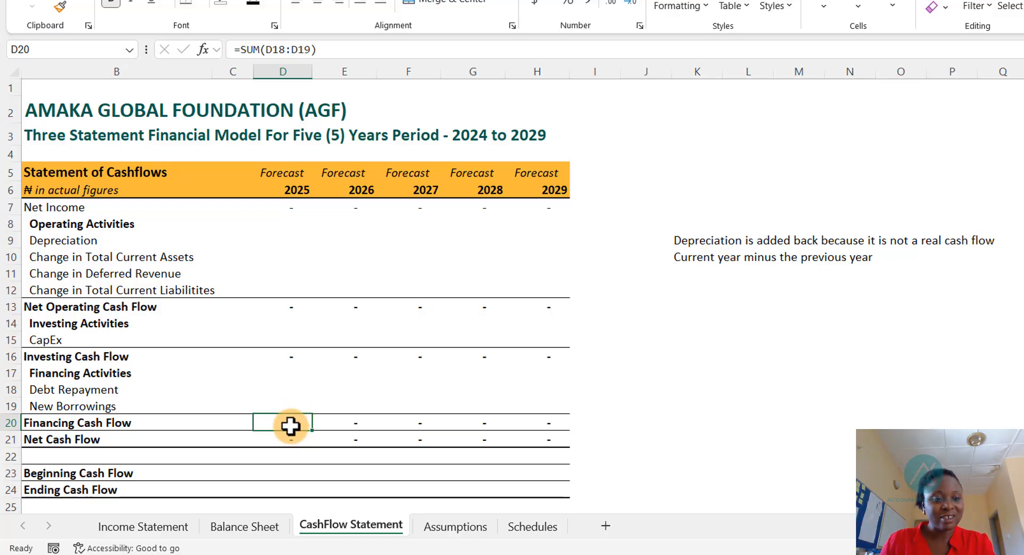
pyautogui.click(290, 440)
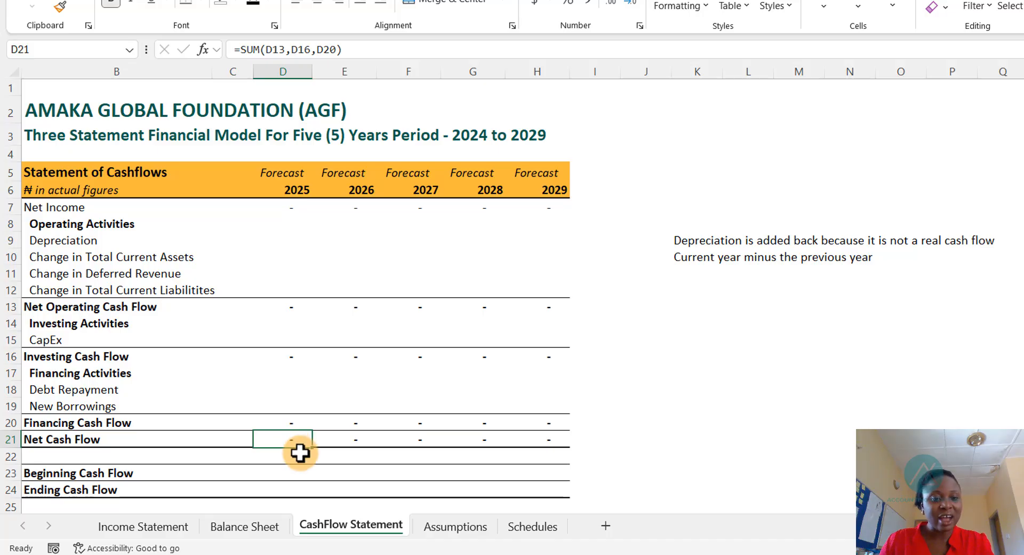
pyautogui.scroll(-1, 299, 442)
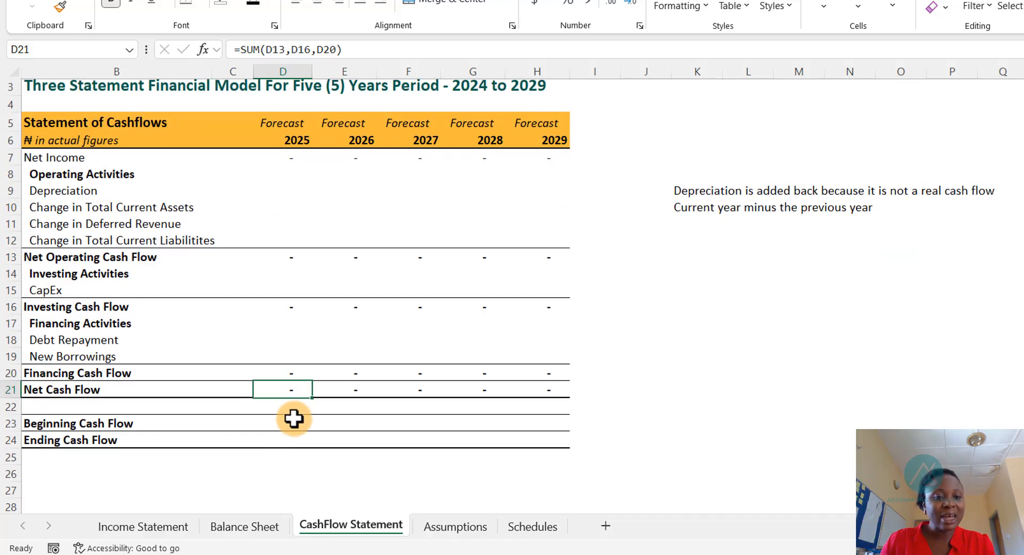
# - Link the 2025 beginning cash flow to the 2024 cash balance on the Balance Sheet
pyautogui.click(289, 422)
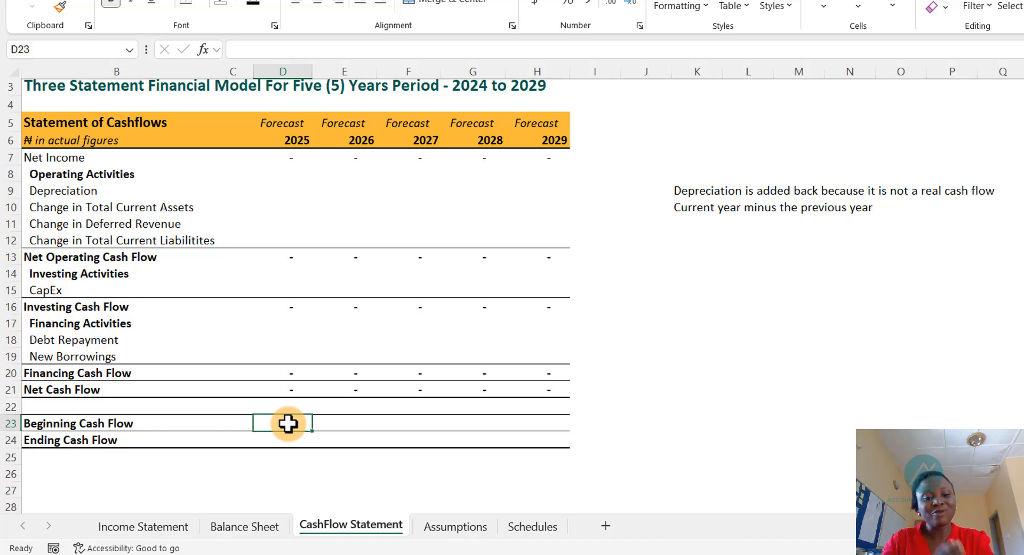
pyautogui.click(242, 526)
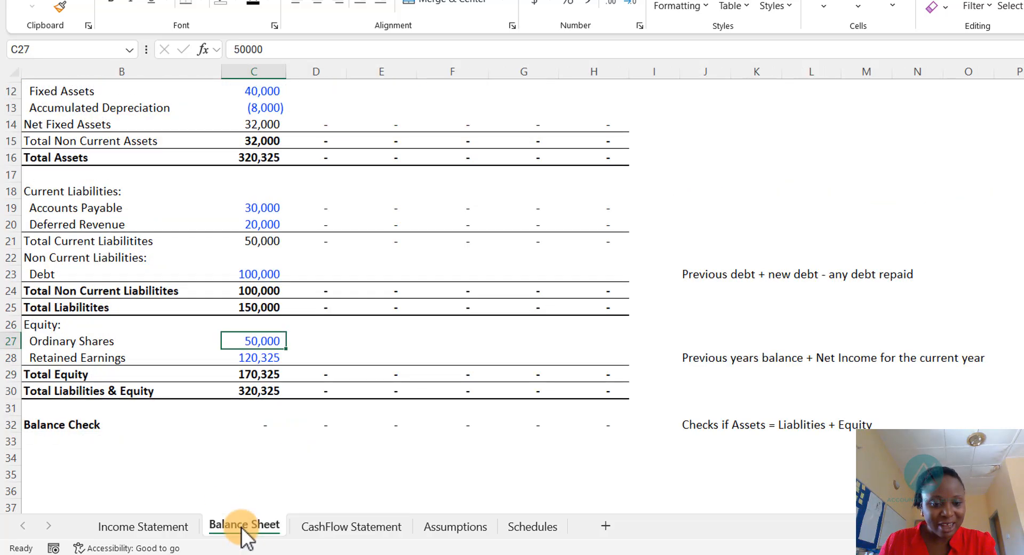
pyautogui.click(350, 530)
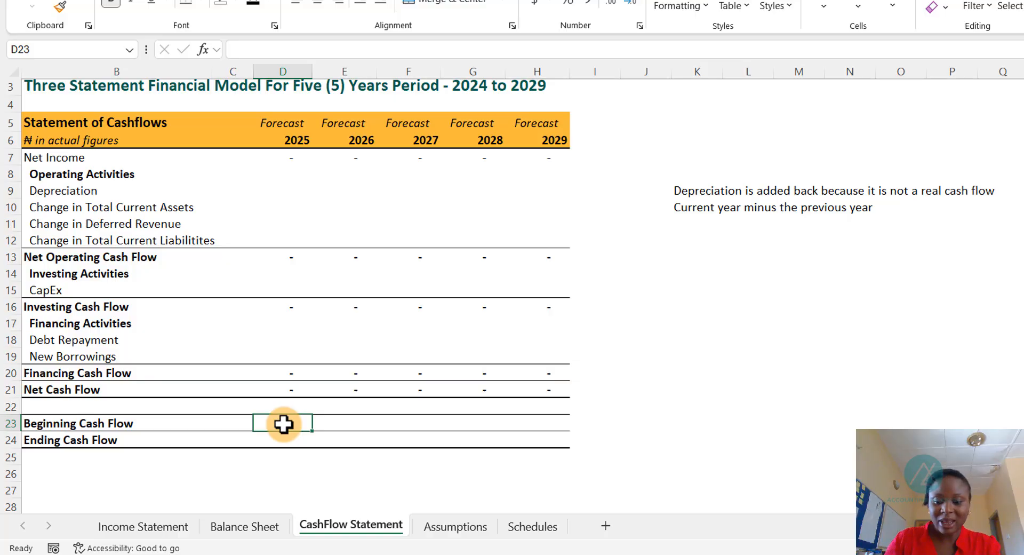
pyautogui.write('=')
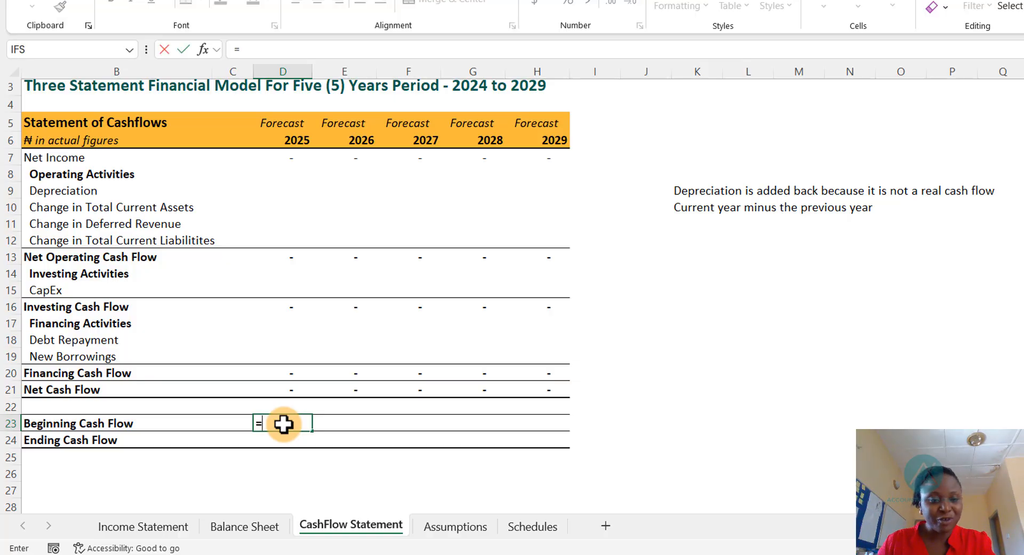
pyautogui.hotkey('ctrl', 'pageup')
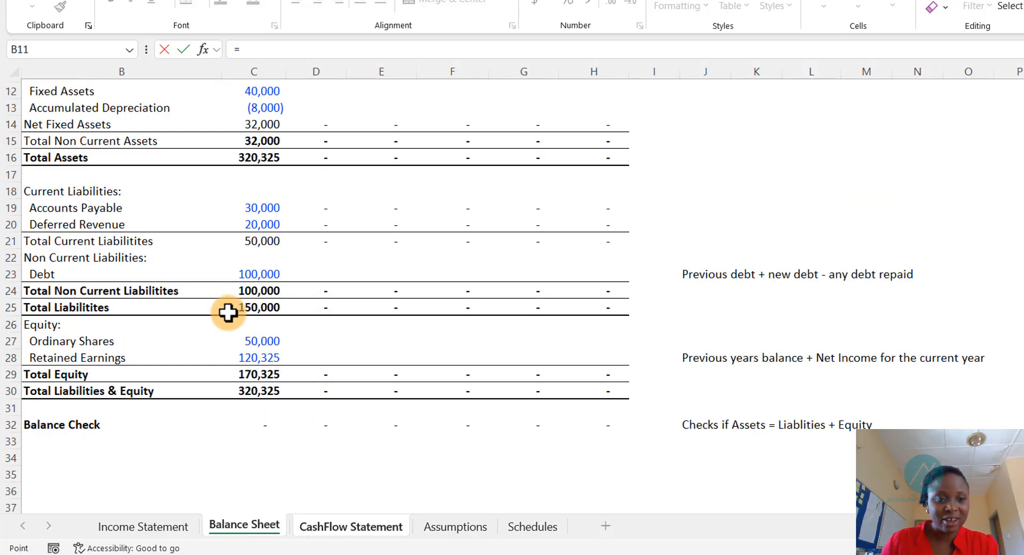
pyautogui.press('Up')
pyautogui.press('Up')
pyautogui.press('Down')
pyautogui.press('Up')
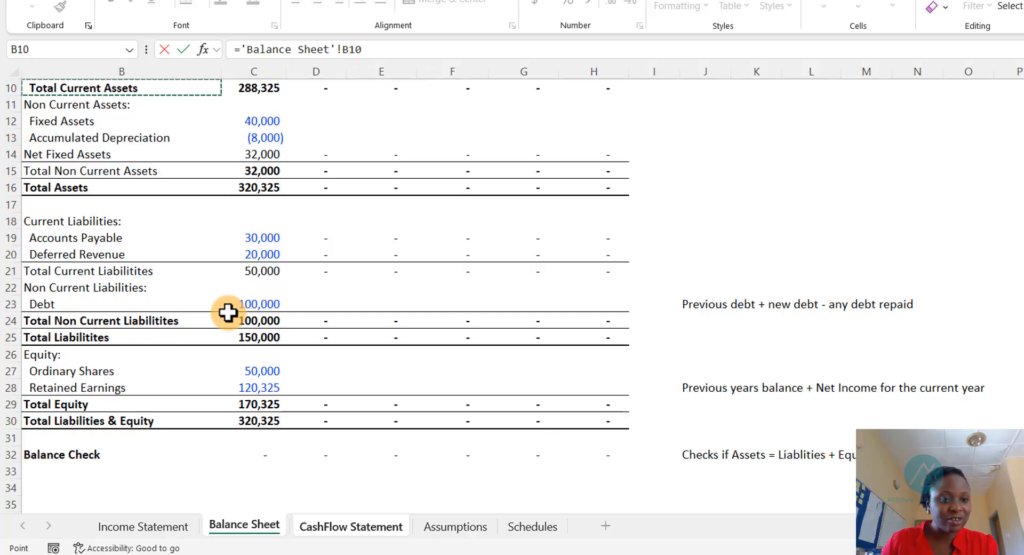
pyautogui.press('Down')
pyautogui.press('Down')
pyautogui.press('Down')
pyautogui.press('Up')
pyautogui.press('Up')
pyautogui.press('Up')
pyautogui.press('Up')
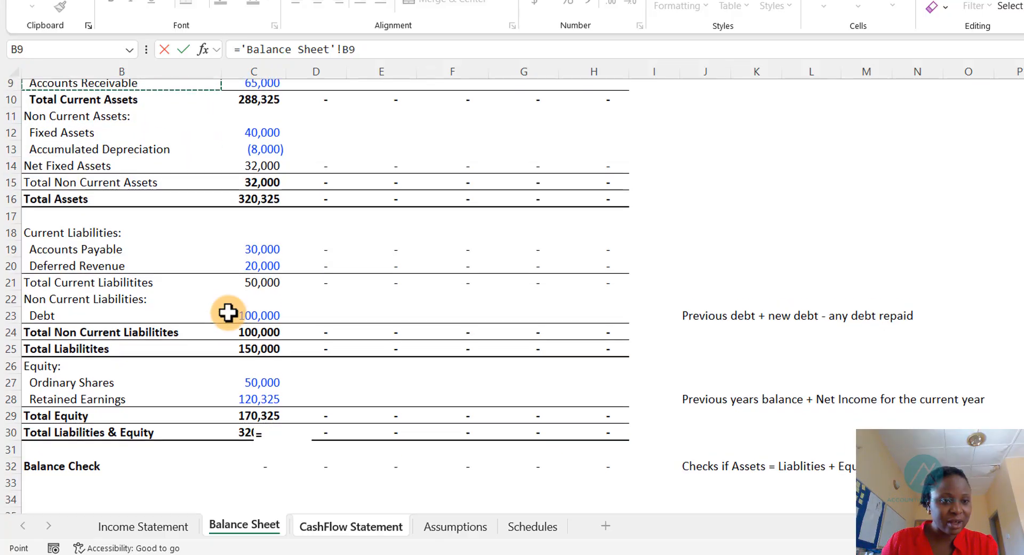
pyautogui.press('Up')
pyautogui.press('Up')
pyautogui.press('Up')
pyautogui.press('Down')
pyautogui.press('Down')
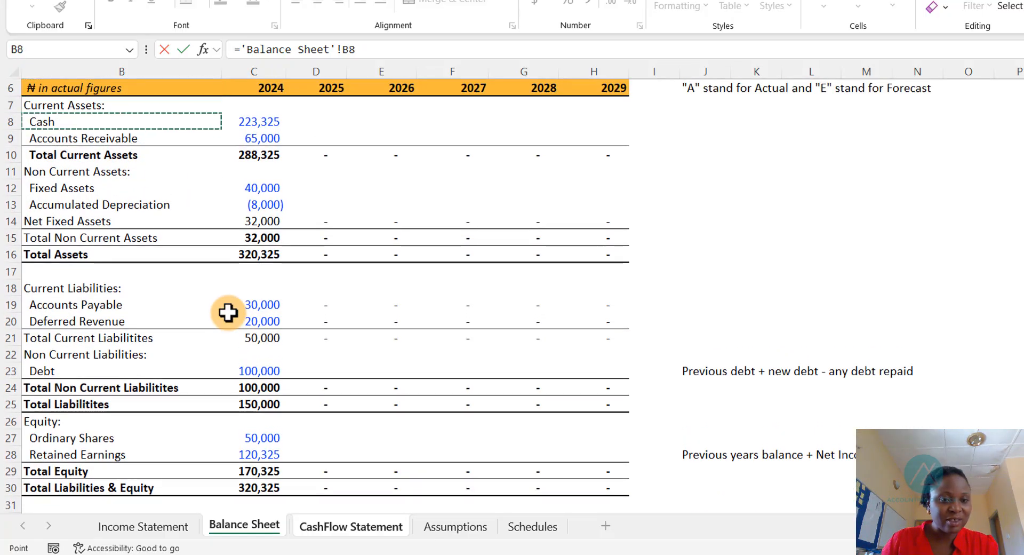
pyautogui.press('Right')
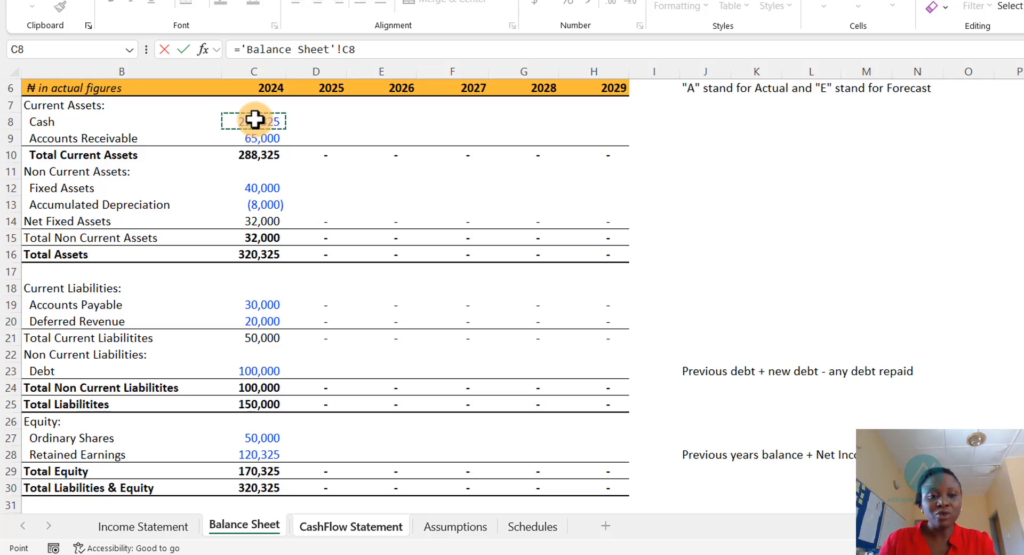
pyautogui.press('Return')
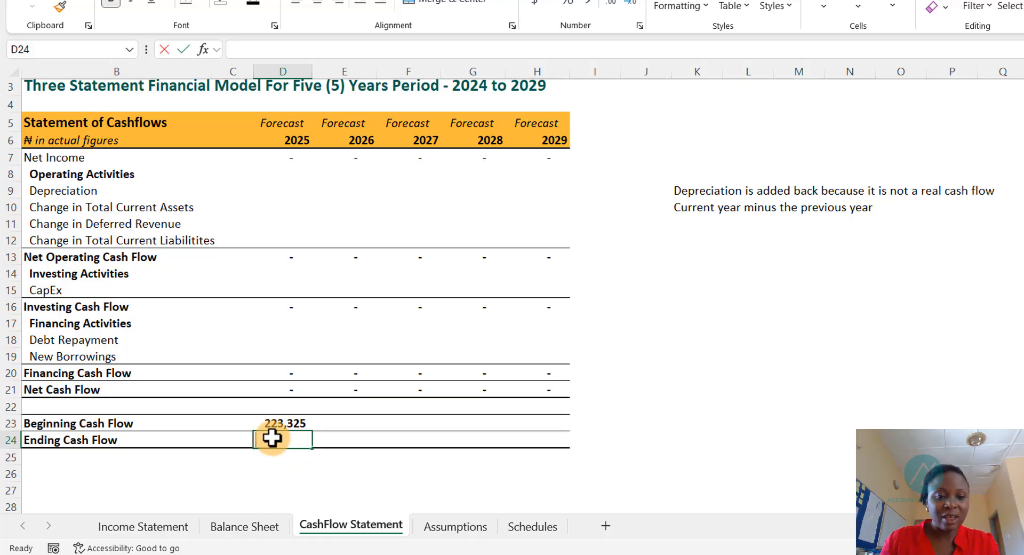
# - Set the 2025 ending cash flow to the beginning cash flow plus the net cash flow
pyautogui.write('=')
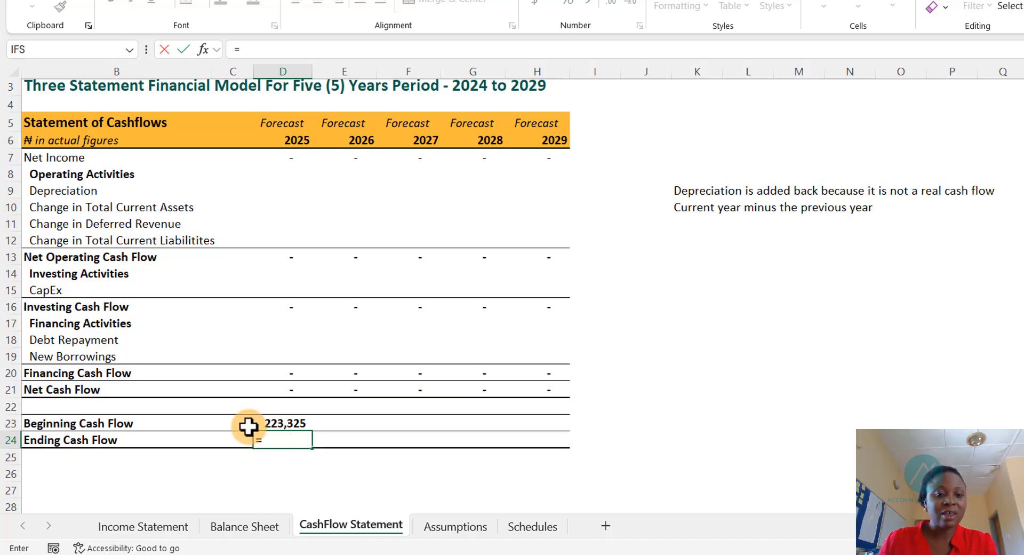
pyautogui.click(273, 421)
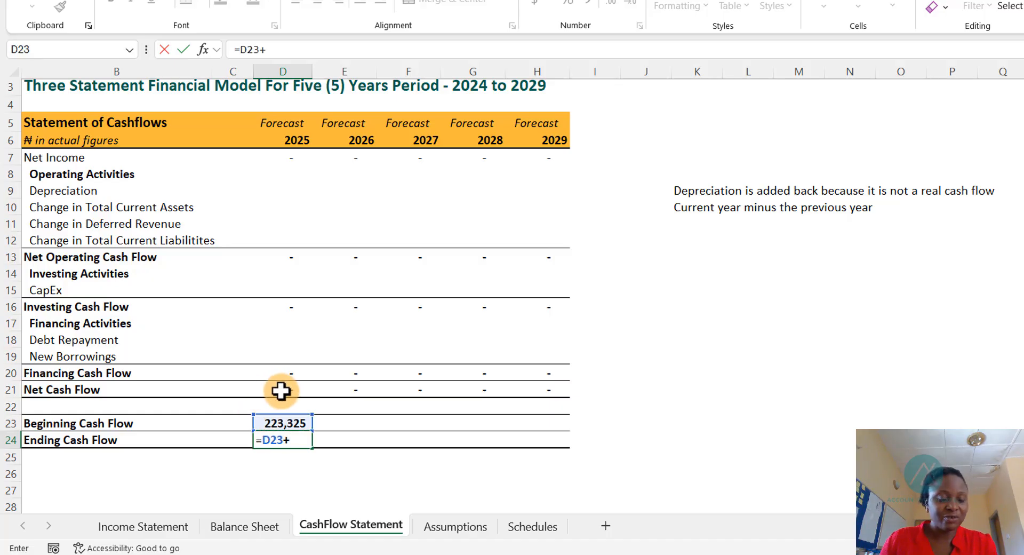
pyautogui.click(278, 392)
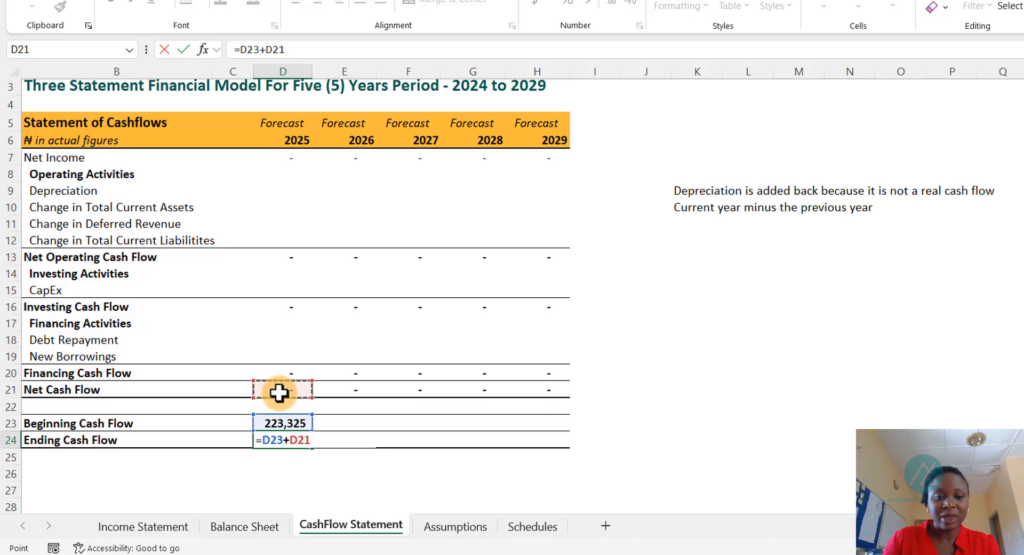
pyautogui.hotkey('ctrl', 'Return')
pyautogui.scroll(1, 267, 362)
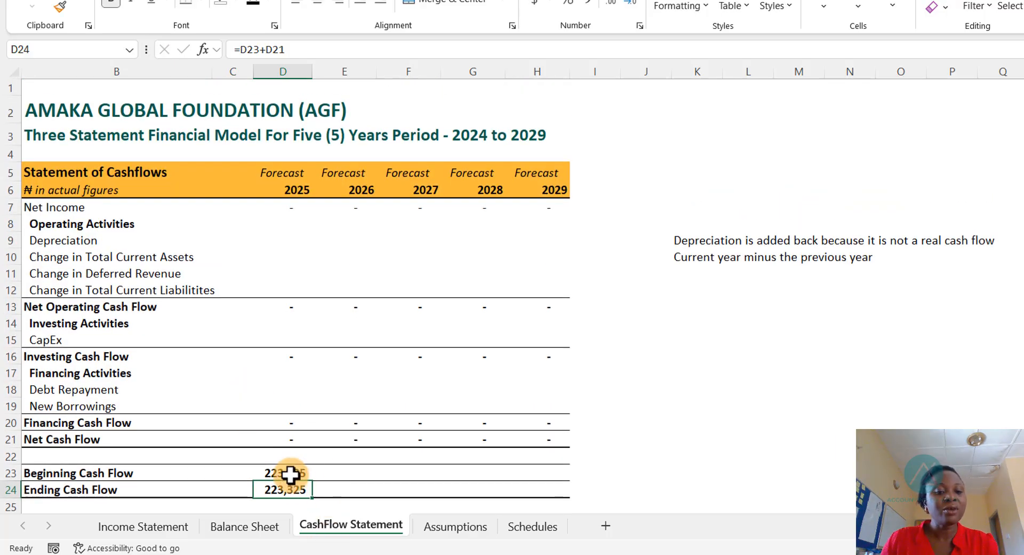
pyautogui.moveTo(290, 474); pyautogui.dragTo(284, 481)
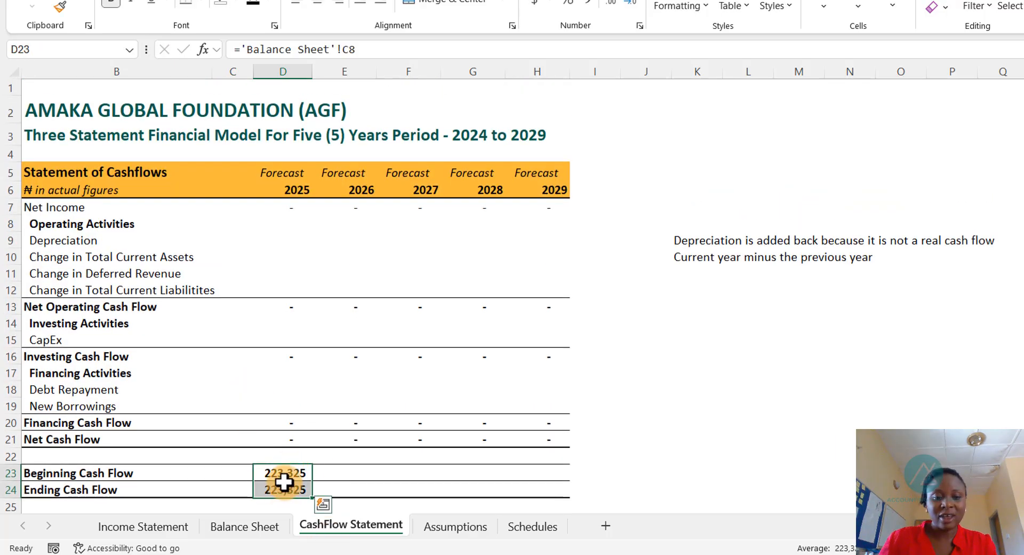
pyautogui.hotkey('shift', 'Right')
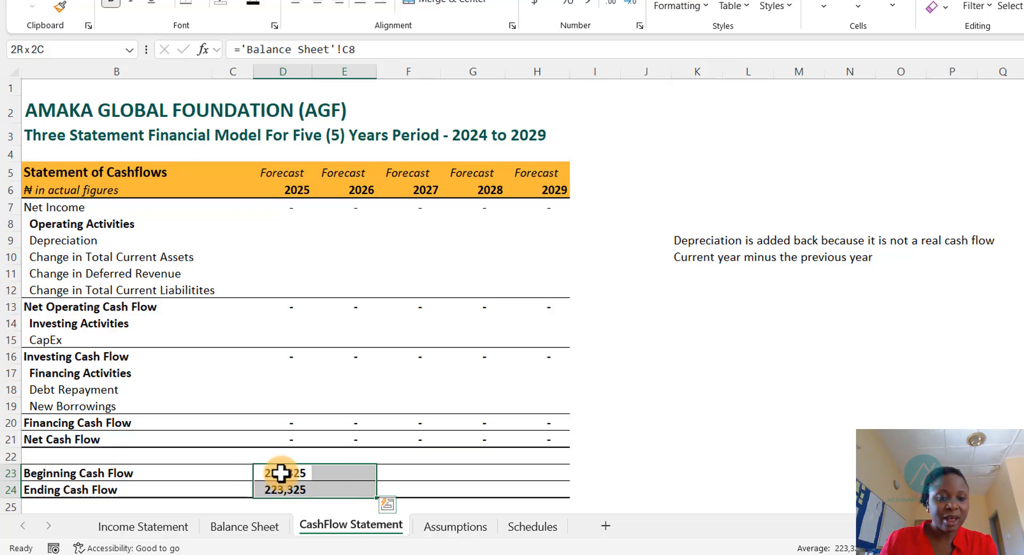
pyautogui.click(281, 472)
pyautogui.click(289, 492)
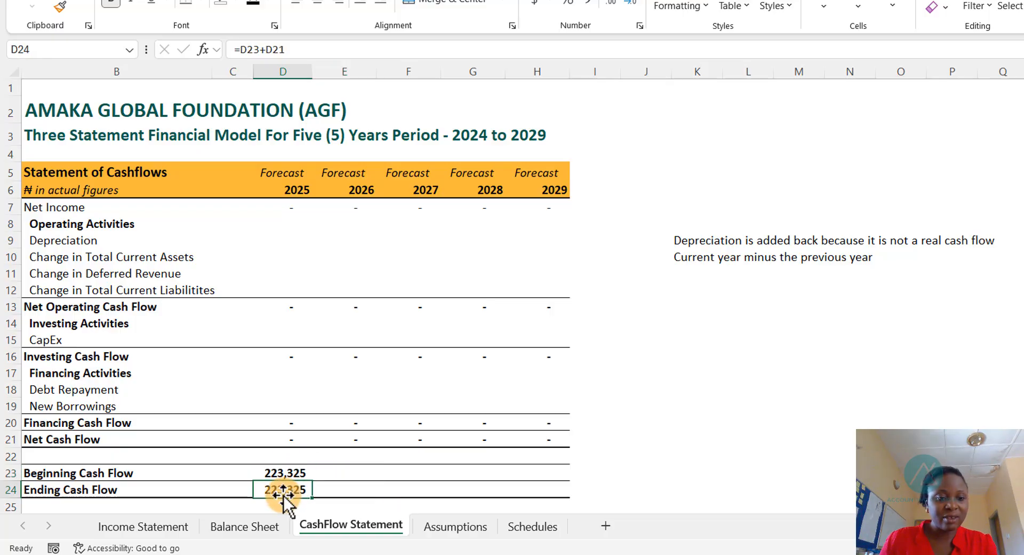
pyautogui.click(339, 471)
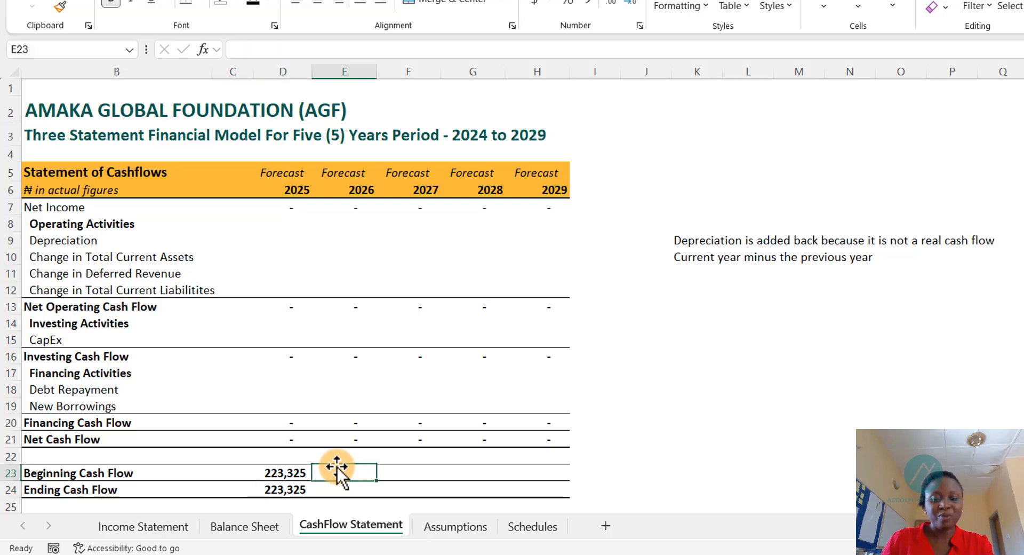
pyautogui.press('Escape')
pyautogui.click(276, 472)
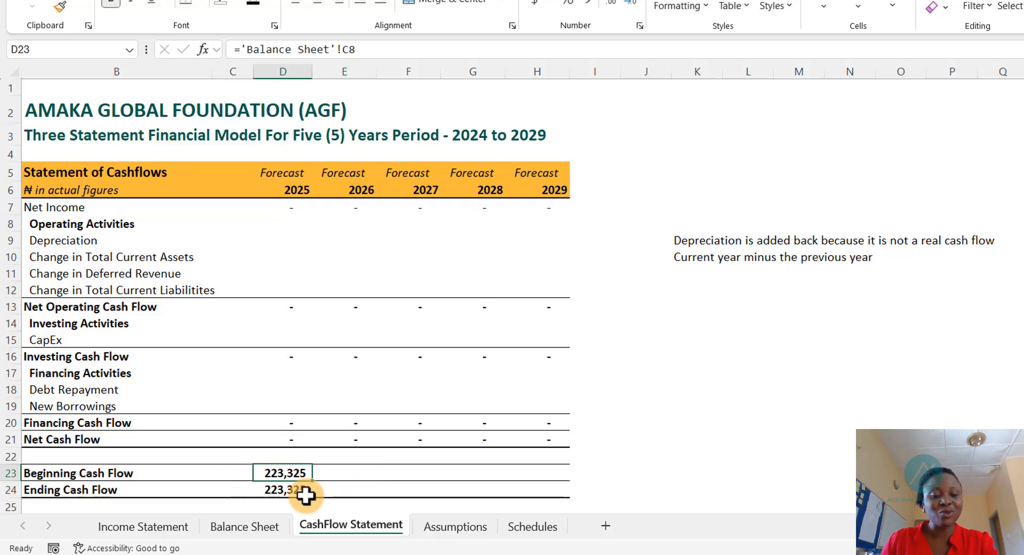
pyautogui.click(266, 528)
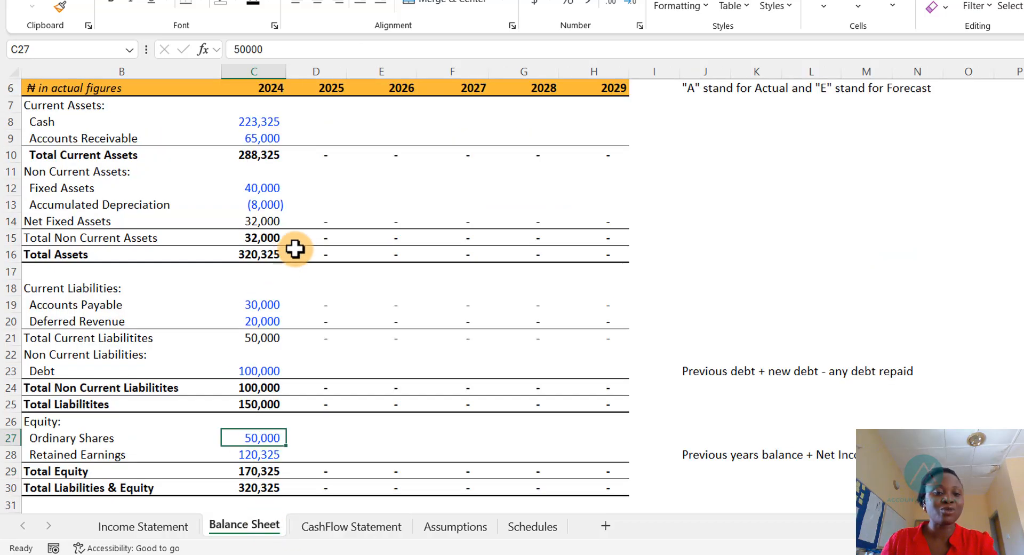
# - Set the 2026 beginning cash flow equal to the 2025 ending cash flow on the Cash Flow Statement
pyautogui.scroll(1, 271, 124)
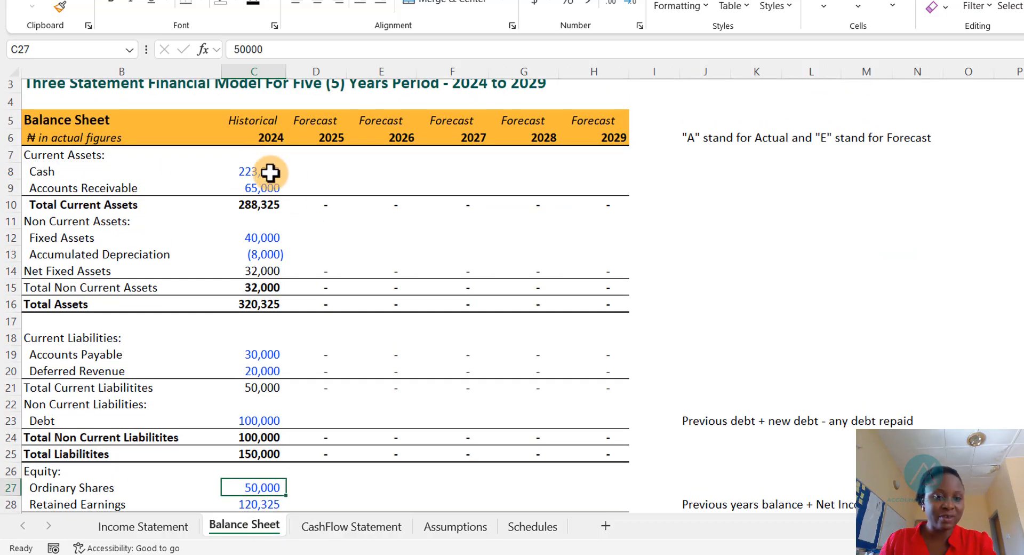
pyautogui.moveTo(308, 176); pyautogui.dragTo(584, 166)
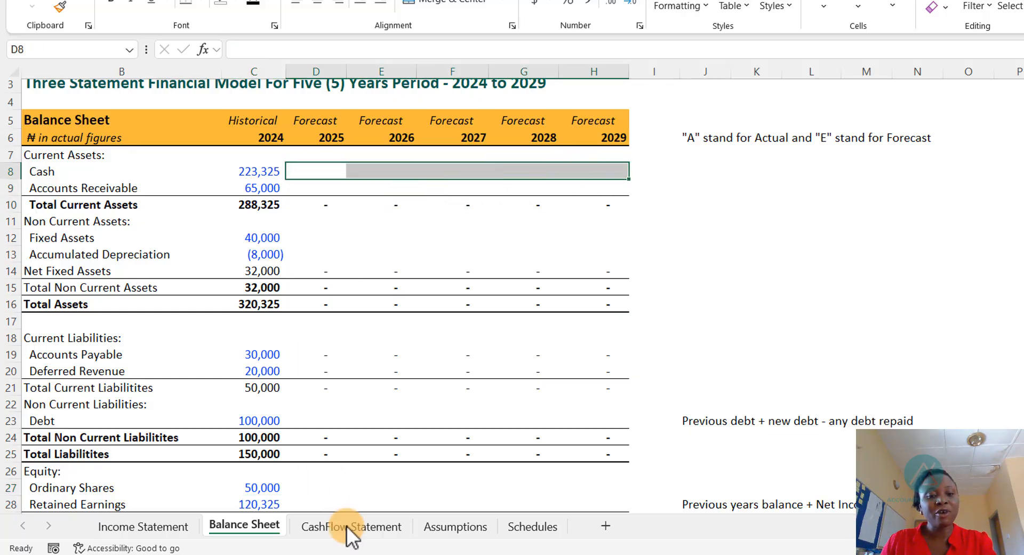
pyautogui.click(371, 528)
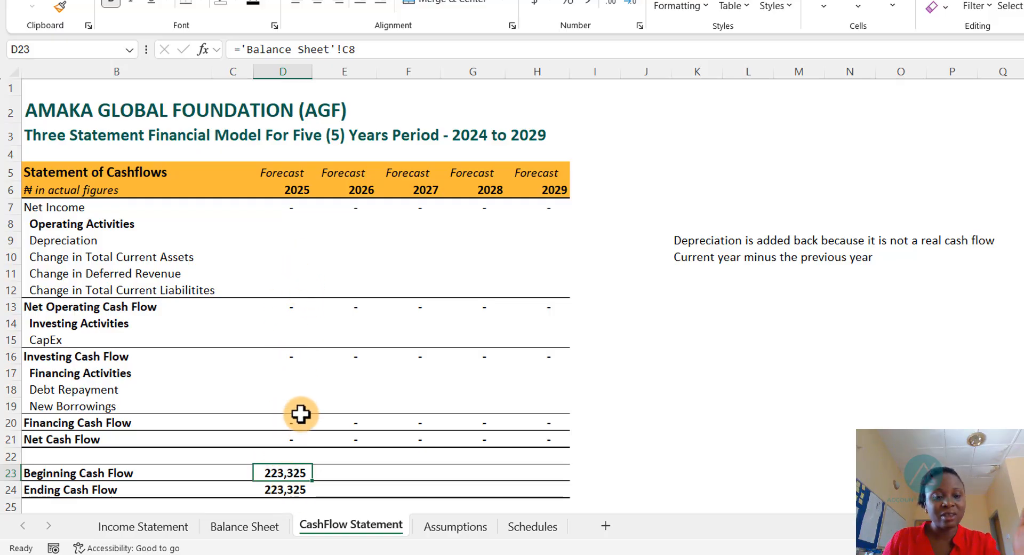
pyautogui.click(280, 488)
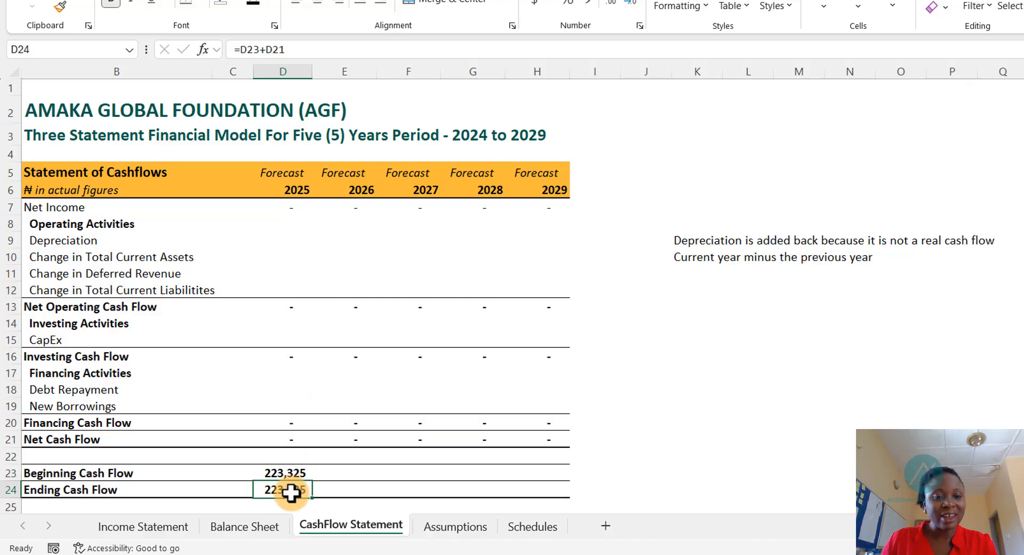
pyautogui.click(344, 474)
pyautogui.write('=')
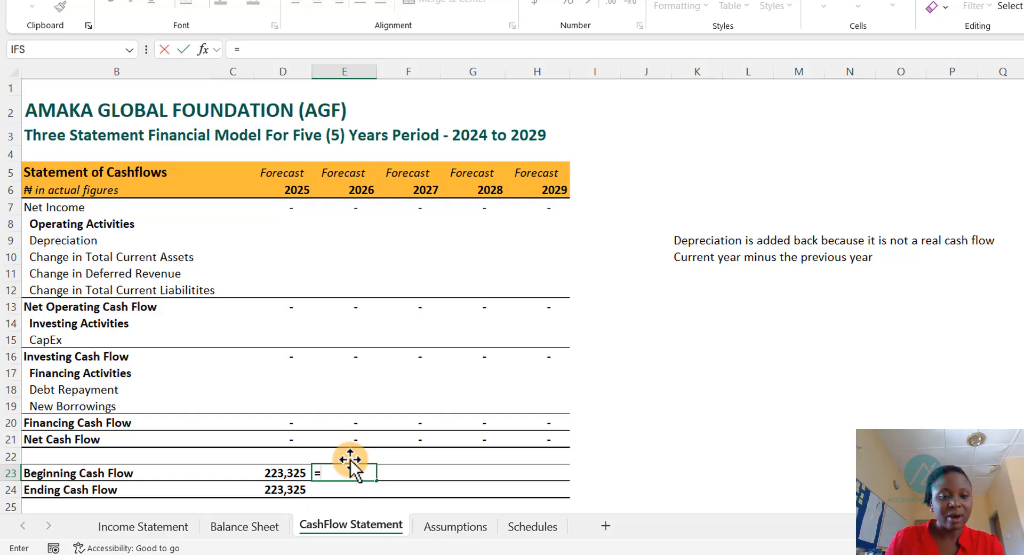
pyautogui.press('Down')
pyautogui.press('Left')
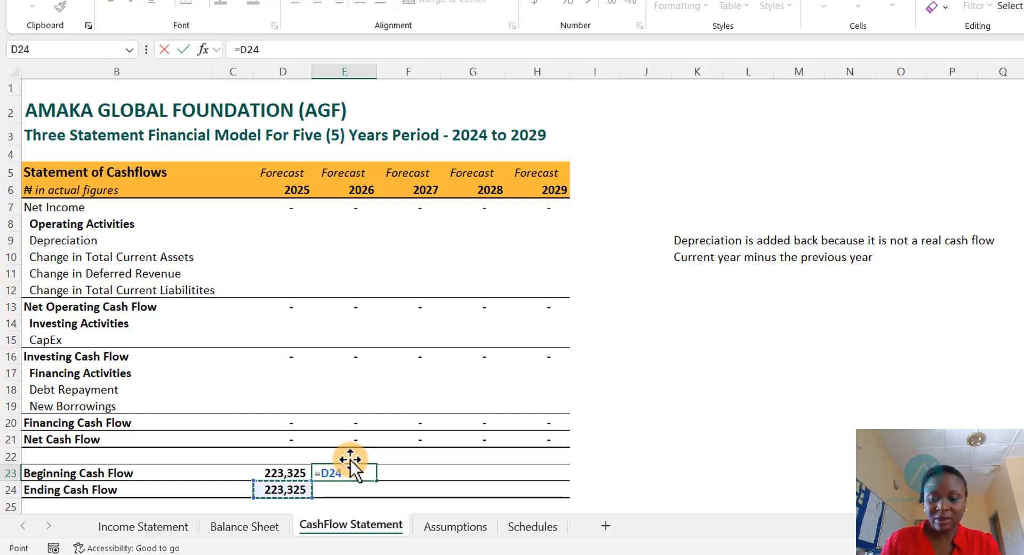
pyautogui.hotkey('ctrl', 'Return')
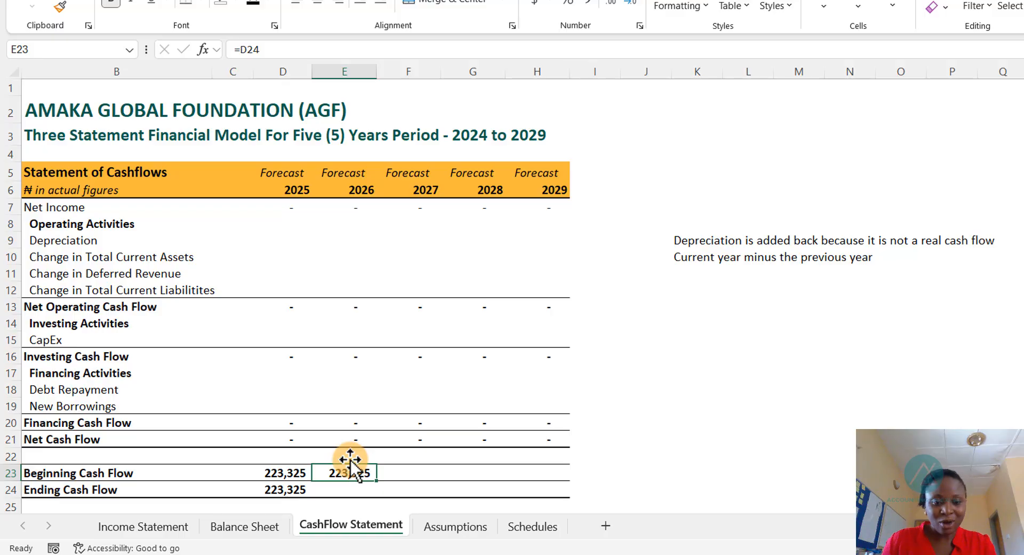
# - Copy the ending cash flow formula from 2025 into the 2026 column
pyautogui.click(282, 488)
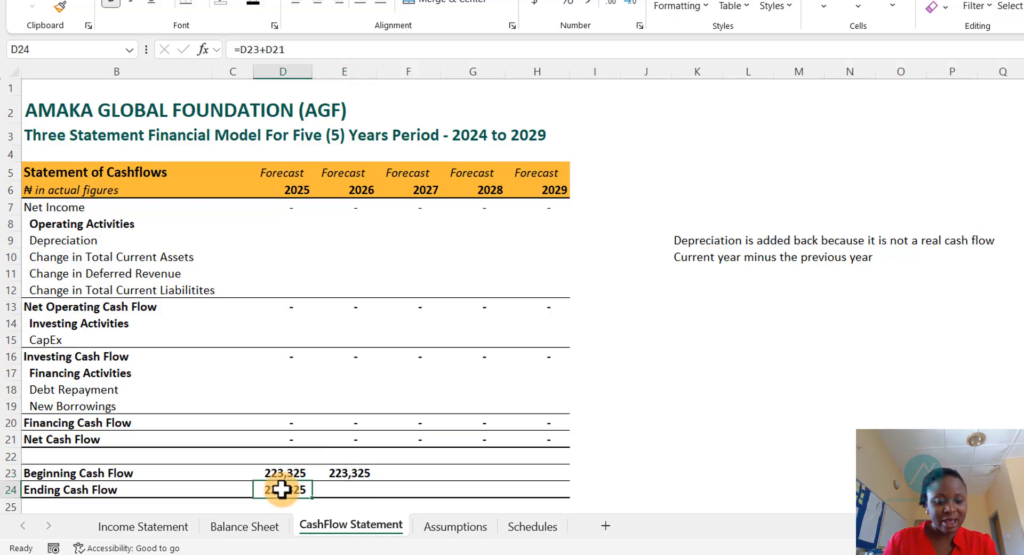
pyautogui.hotkey('ctrl', 'c')
pyautogui.press('Right')
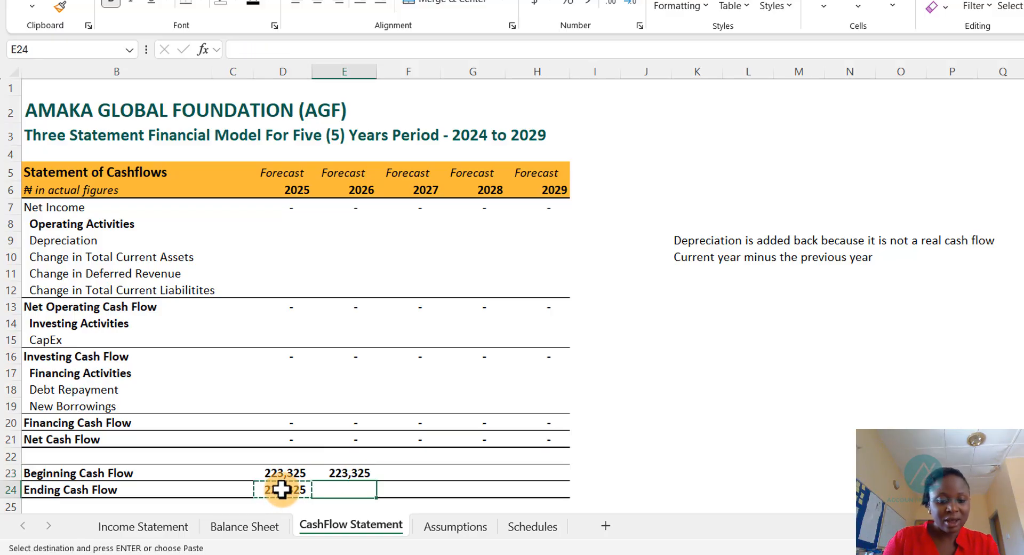
pyautogui.hotkey('ctrl', 'v')
pyautogui.press('Escape')
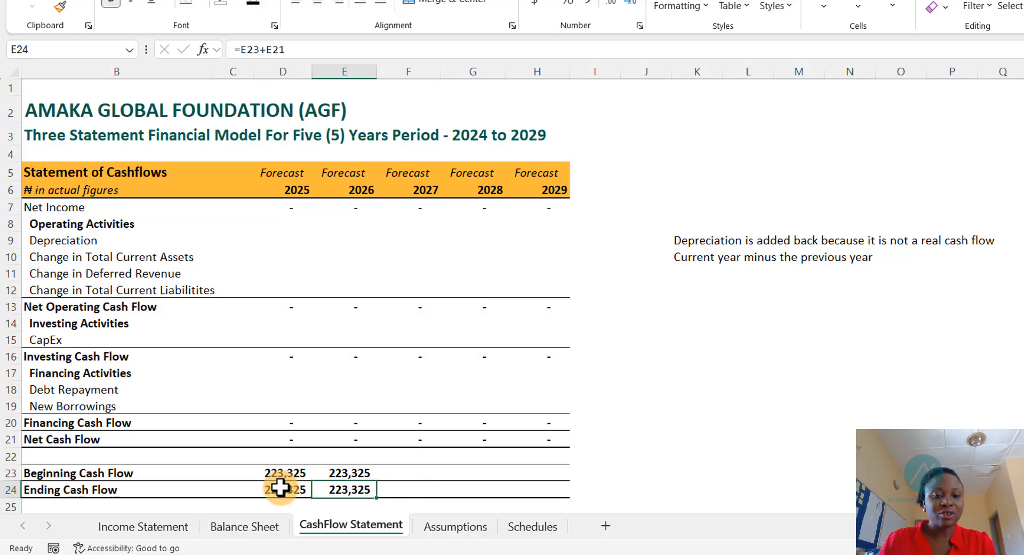
# - Copy the 2026 beginning and ending cash flow formulas across the 2027 to 2029 columns
pyautogui.moveTo(344, 473); pyautogui.dragTo(368, 486)
pyautogui.hotkey('ctrl', 'c')
pyautogui.press('Right')
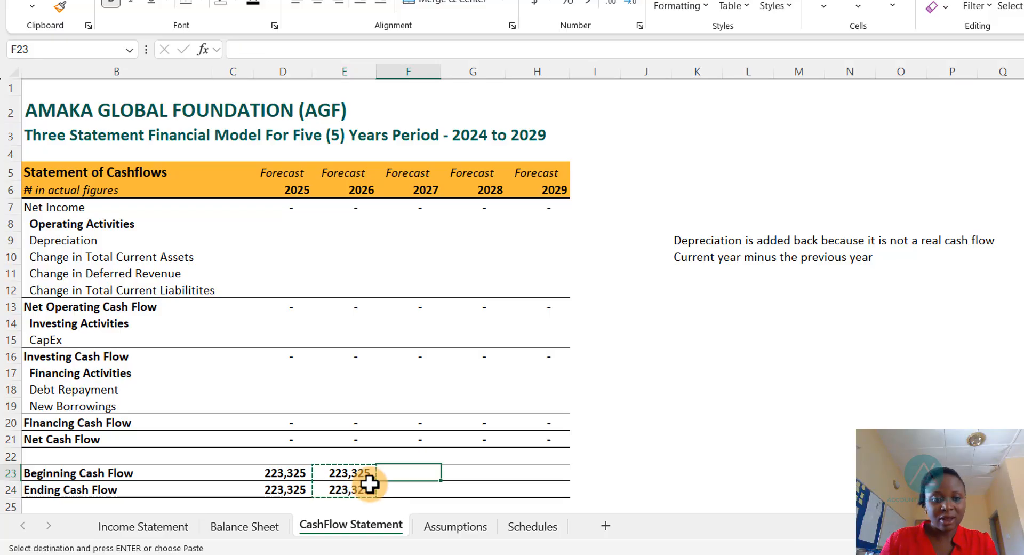
pyautogui.hotkey('shift', 'Right')
pyautogui.hotkey('shift', 'Right')
pyautogui.hotkey('shift', 'Down')
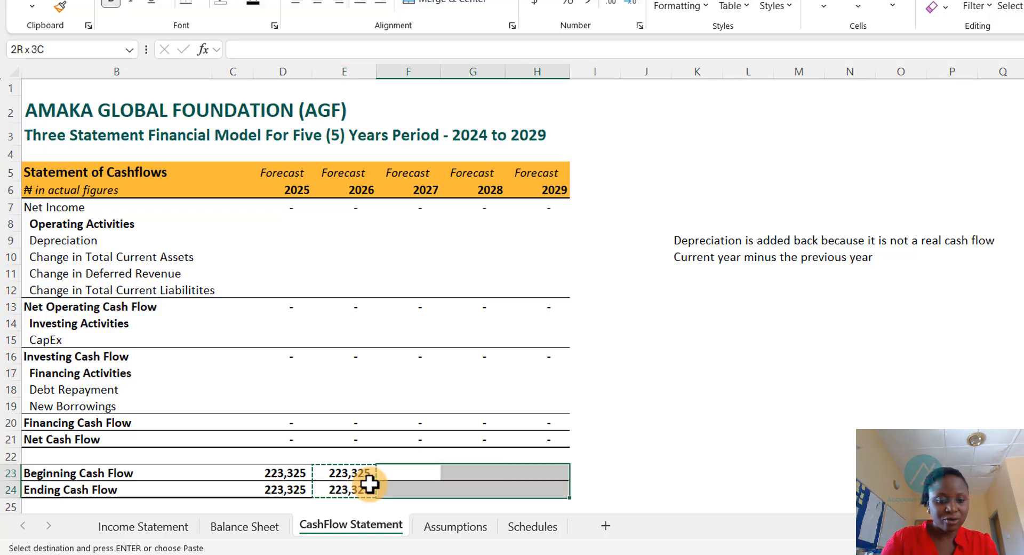
pyautogui.hotkey('ctrl', 'v')
pyautogui.press('Escape')
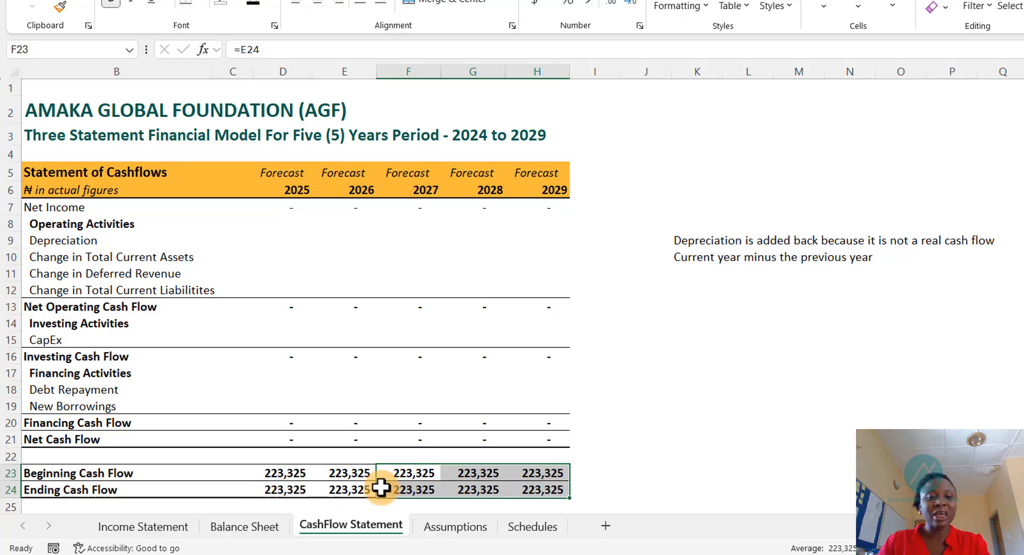
# - Link the 2025 cash on the Balance Sheet to the 2025 ending cash flow on the Cash Flow Statement
pyautogui.click(285, 489)
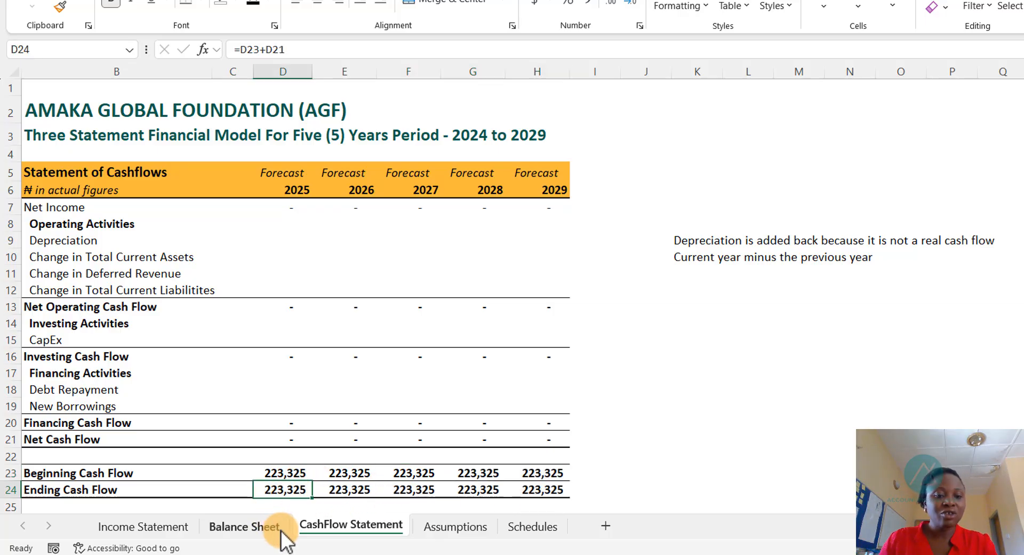
pyautogui.click(258, 521)
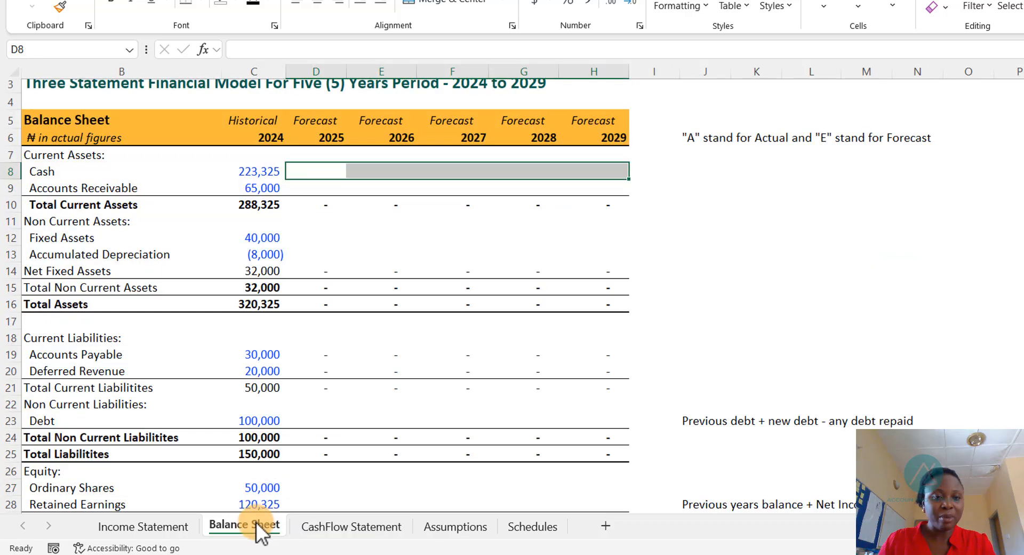
pyautogui.click(319, 168)
pyautogui.write('=')
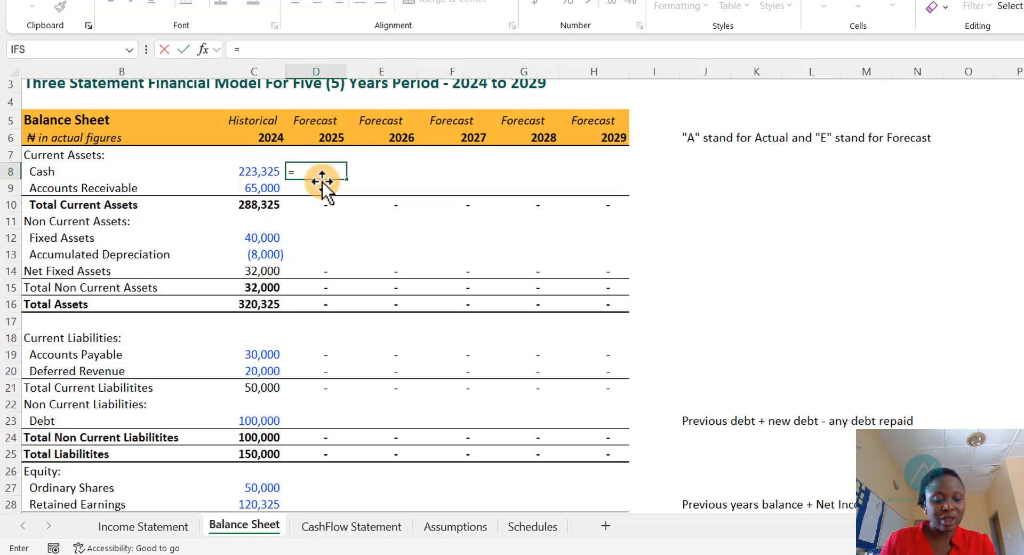
pyautogui.hotkey('ctrl', 'pagedown')
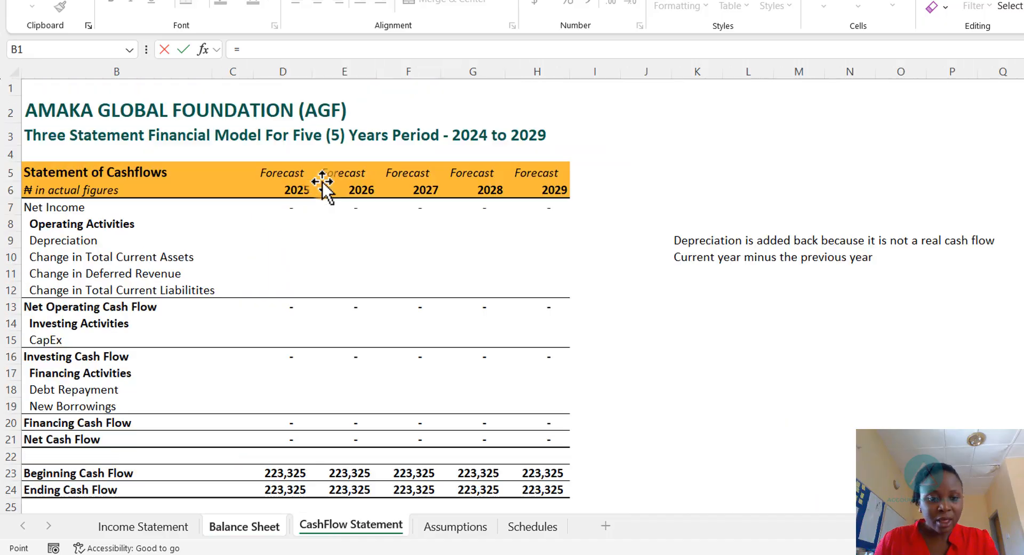
pyautogui.press('Down')
pyautogui.press('Down')
pyautogui.press('Down')
pyautogui.press('Down')
pyautogui.press('Down')
pyautogui.press('Down')
pyautogui.press('Down')
pyautogui.press('Down')
pyautogui.press('Down')
pyautogui.press('Down')
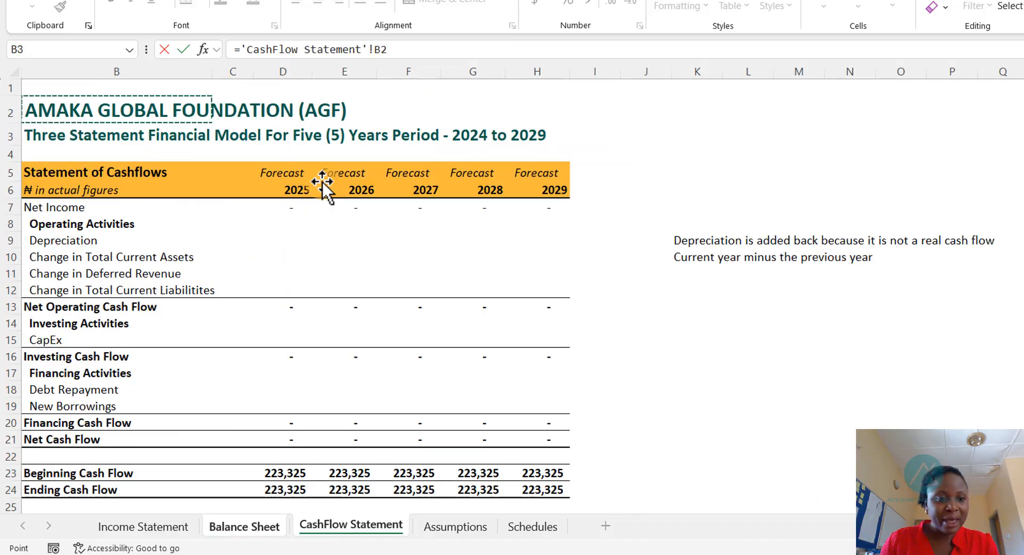
pyautogui.press('Down')
pyautogui.press('Down')
pyautogui.press('Down')
pyautogui.press('Down')
pyautogui.press('Down')
pyautogui.press('Down')
pyautogui.press('Down')
pyautogui.press('Down')
pyautogui.press('Down')
pyautogui.press('Down')
pyautogui.press('Down')
pyautogui.press('Down')
pyautogui.press('Down')
pyautogui.press('Down')
pyautogui.press('Down')
pyautogui.press('Down')
pyautogui.press('Down')
pyautogui.press('Down')
pyautogui.press('Down')
pyautogui.press('Down')
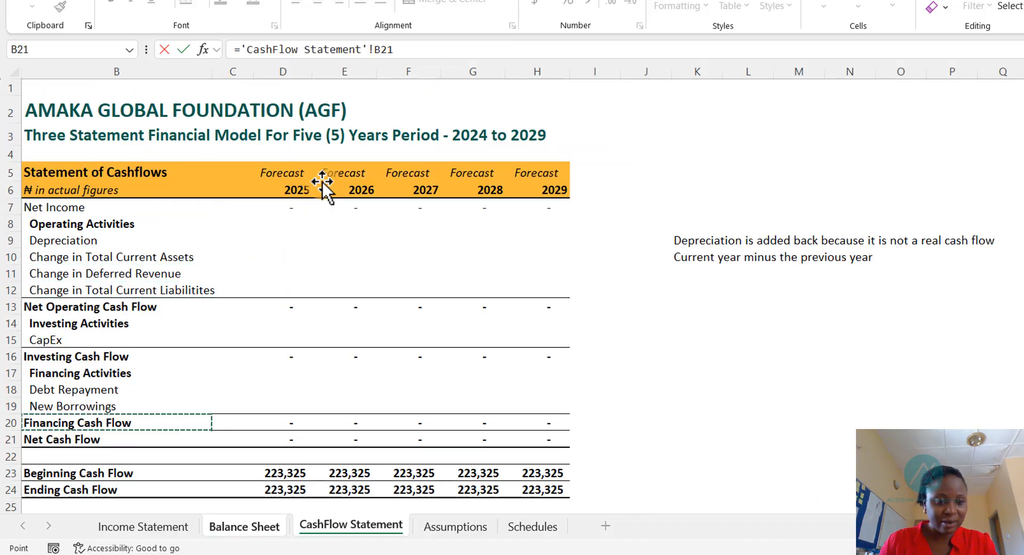
pyautogui.press('Up')
pyautogui.press('Up')
pyautogui.press('Up')
pyautogui.press('Up')
pyautogui.press('Up')
pyautogui.press('Up')
pyautogui.press('Up')
pyautogui.press('Up')
pyautogui.press('Up')
pyautogui.press('Up')
pyautogui.press('Up')
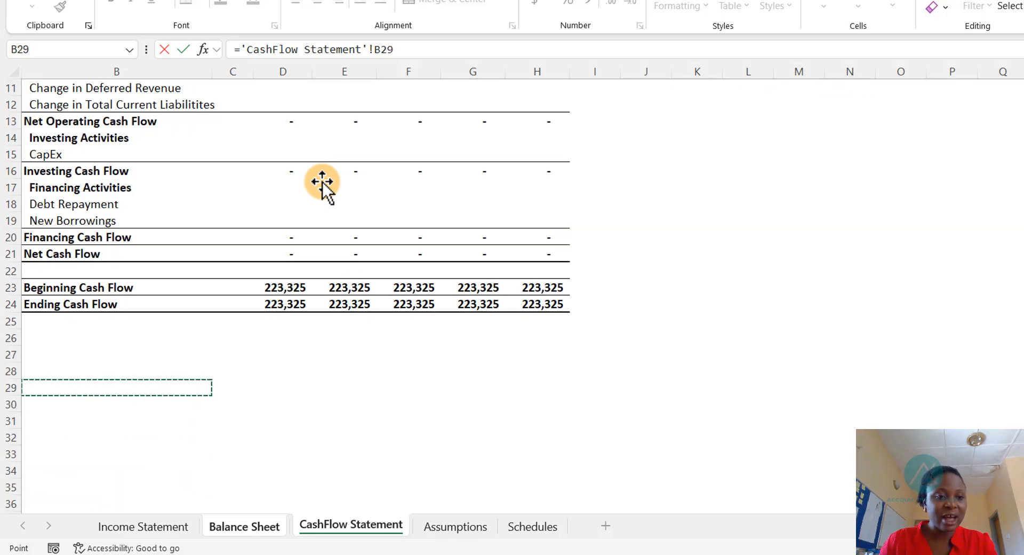
pyautogui.press('Right')
pyautogui.press('Right')
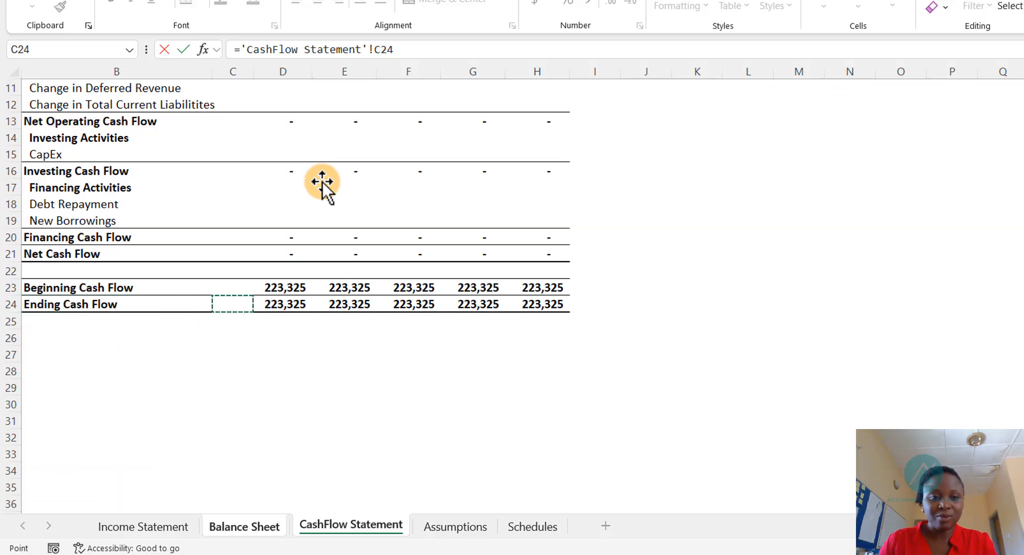
pyautogui.press('Return')
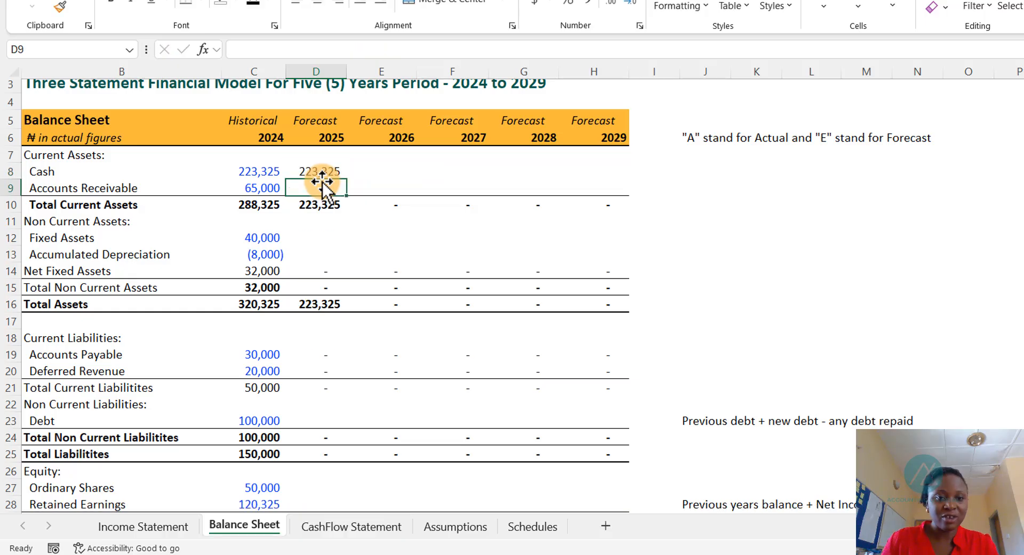
# - Copy the Balance Sheet cash link across the 2026 to 2029 columns
pyautogui.press('Up')
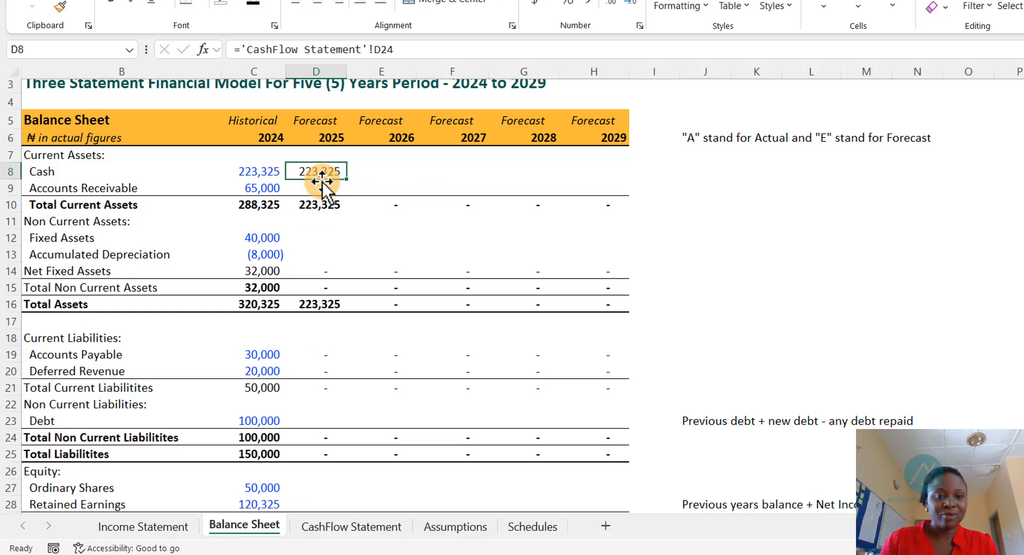
pyautogui.hotkey('shift', 'Right')
pyautogui.hotkey('shift', 'Right')
pyautogui.hotkey('shift', 'Right')
pyautogui.hotkey('shift', 'Right')
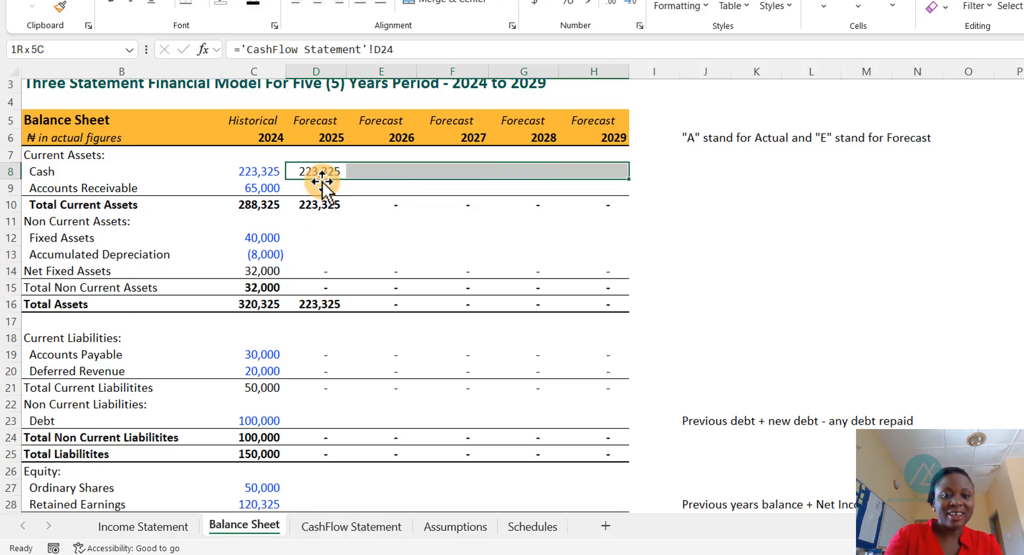
pyautogui.click(317, 170)
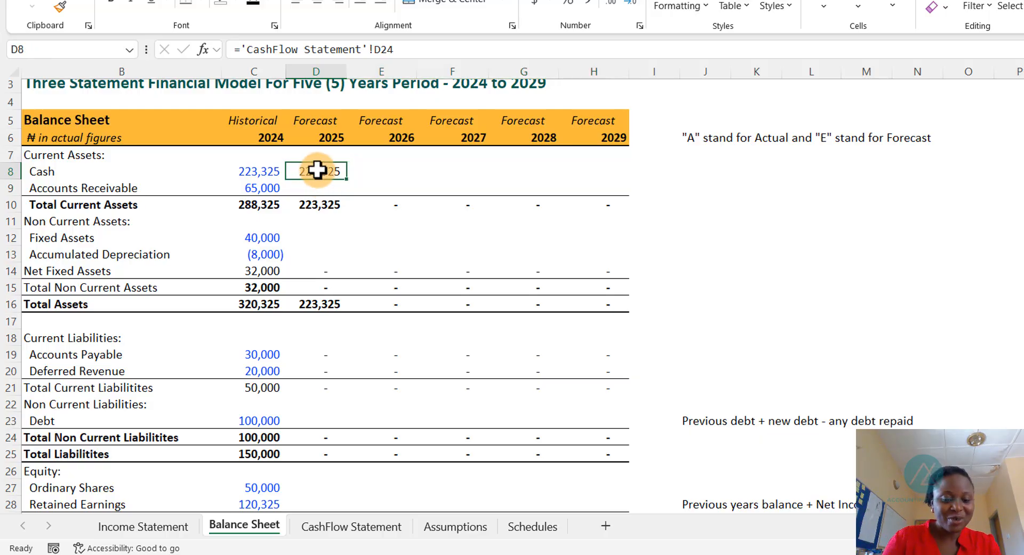
pyautogui.hotkey('ctrl', 'c')
pyautogui.press('Right')
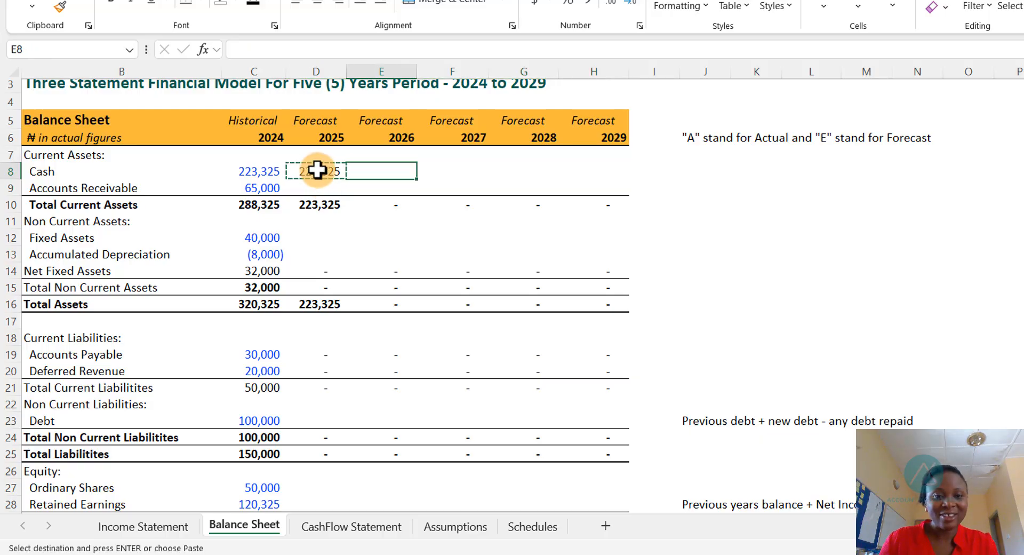
pyautogui.hotkey('shift', 'Right')
pyautogui.hotkey('shift', 'Right')
pyautogui.hotkey('shift', 'Right')
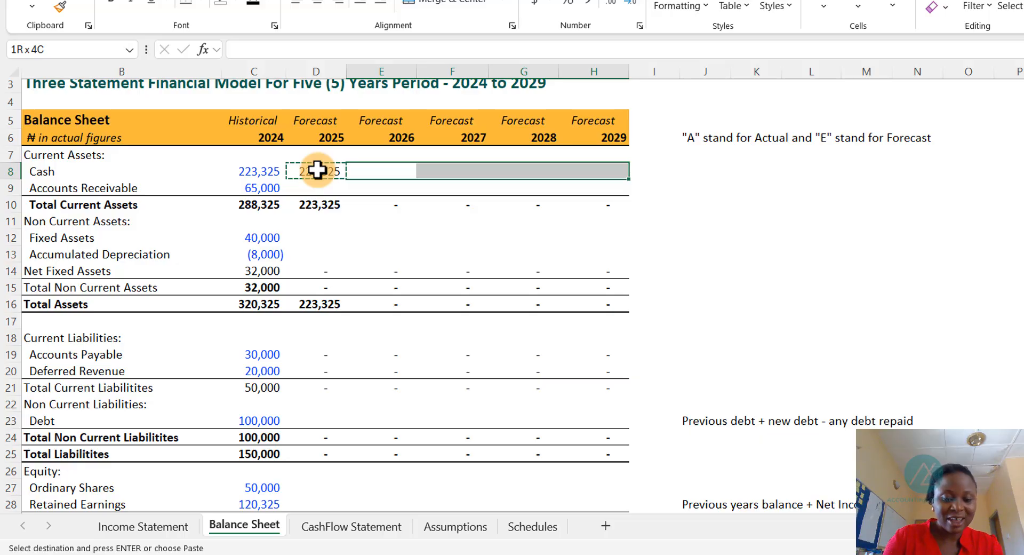
pyautogui.hotkey('ctrl', 'v')
pyautogui.press('Escape')
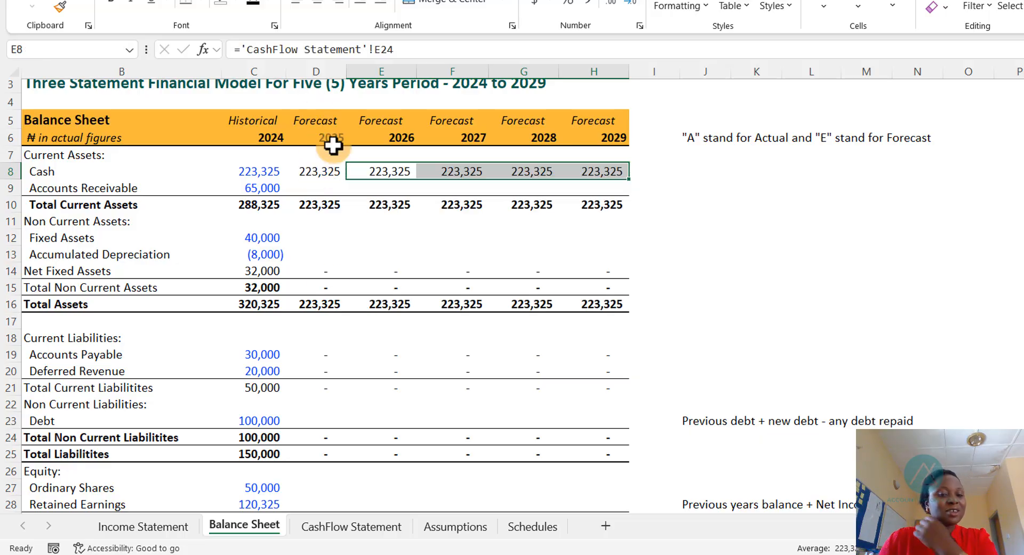
# - Set the 2025 Retained Earnings to the 2024 balance plus the 2025 Net Income from the Income Statement
pyautogui.click(361, 531)
pyautogui.scroll(3, 328, 290)
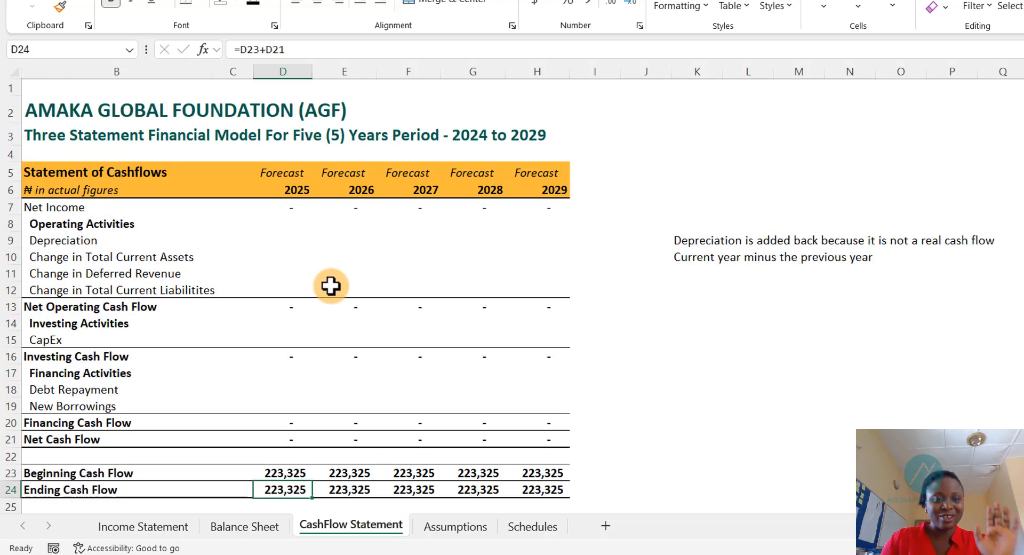
pyautogui.click(259, 538)
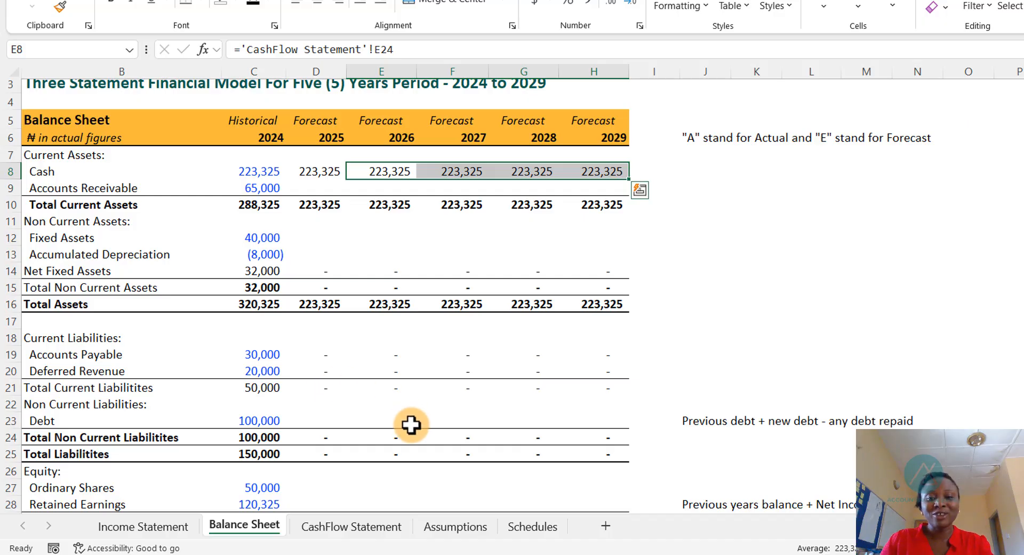
pyautogui.scroll(-4, 410, 424)
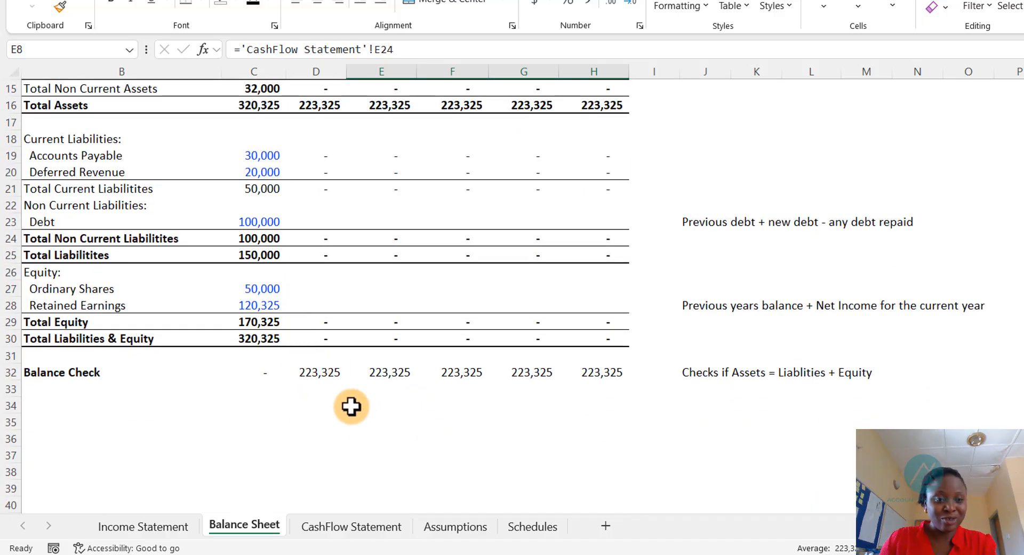
pyautogui.click(262, 310)
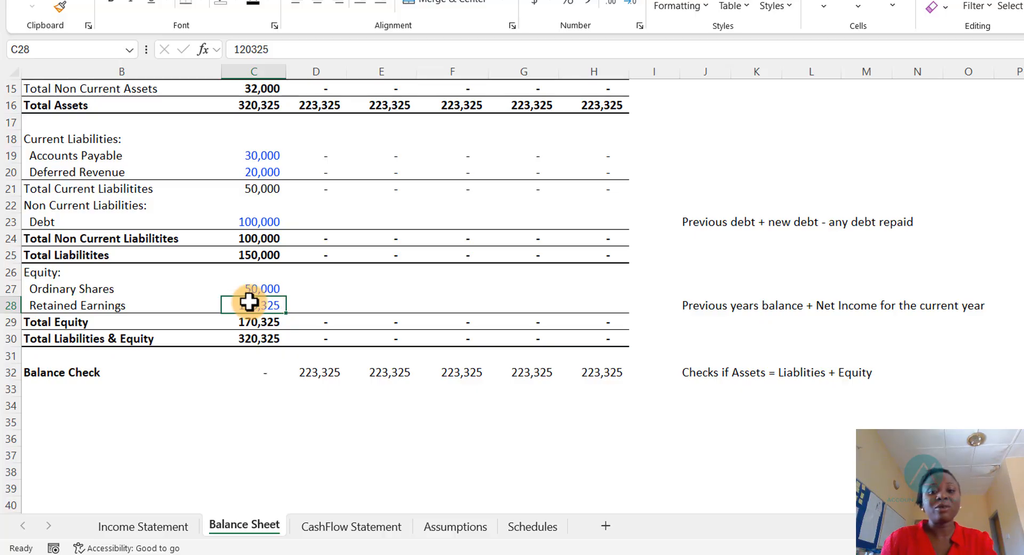
pyautogui.click(314, 304)
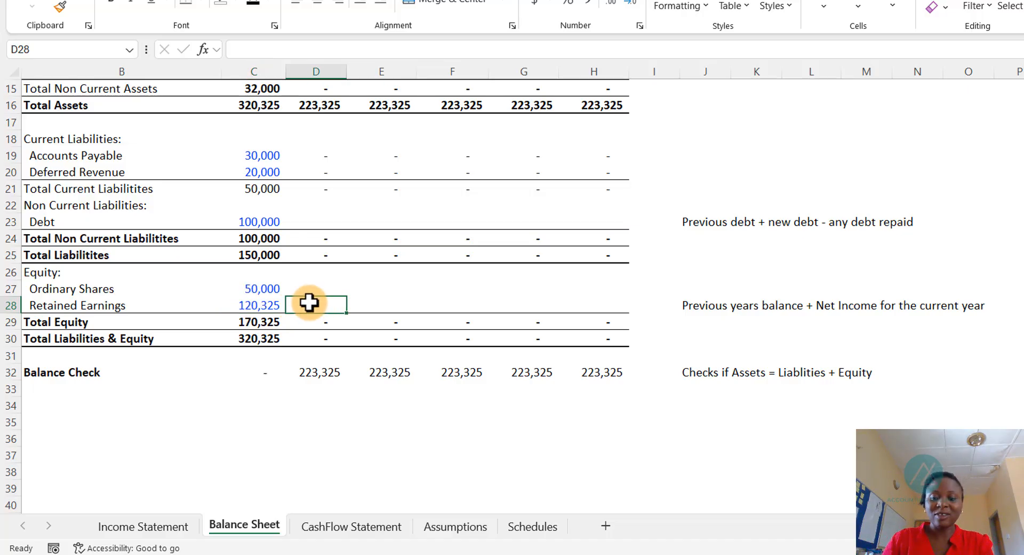
pyautogui.write('=')
pyautogui.press('Left')
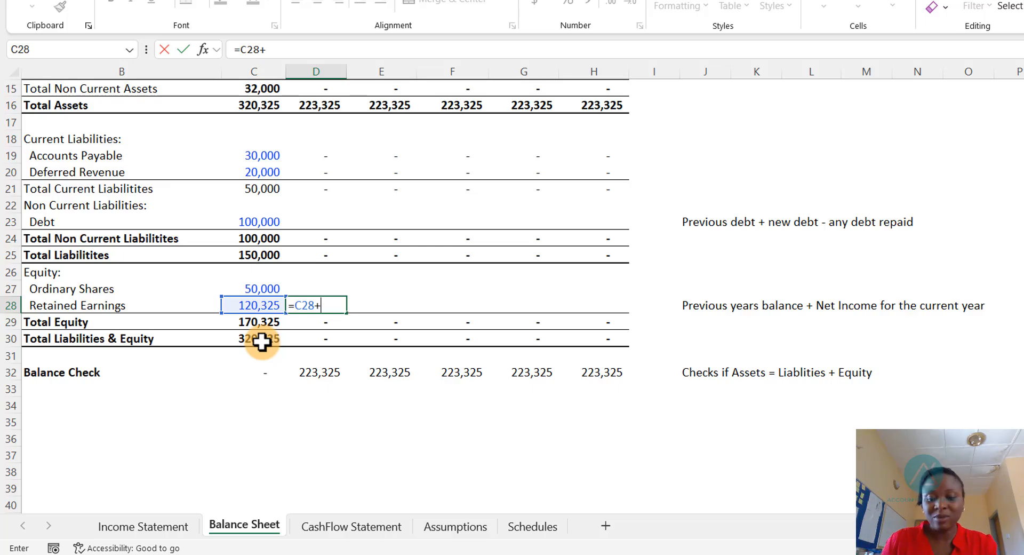
pyautogui.hotkey('ctrl', 'pageup')
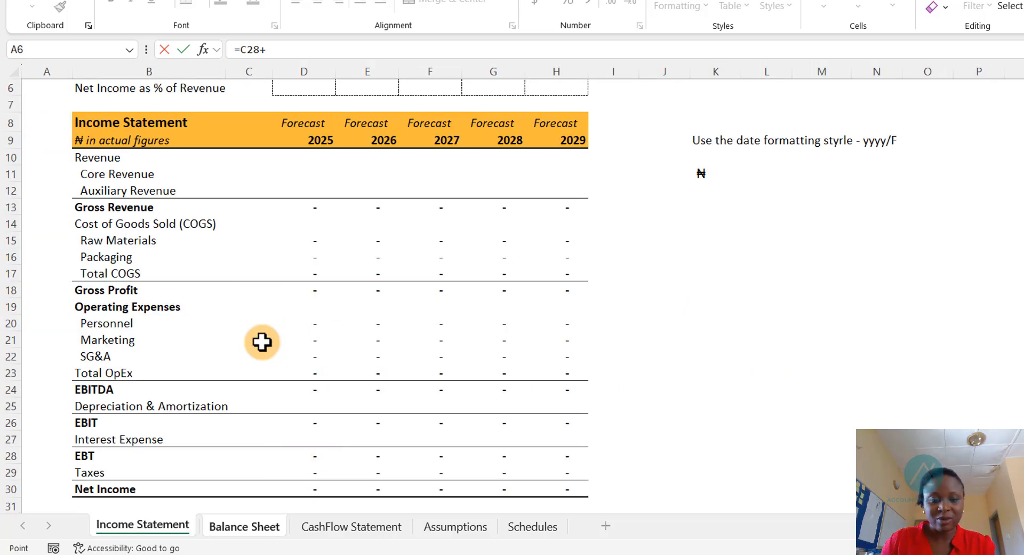
pyautogui.press('Down')
pyautogui.press('Down')
pyautogui.press('Down')
pyautogui.press('Down')
pyautogui.press('Down')
pyautogui.press('Down')
pyautogui.press('Down')
pyautogui.press('Down')
pyautogui.press('Down')
pyautogui.press('Down')
pyautogui.press('Down')
pyautogui.press('Down')
pyautogui.press('Down')
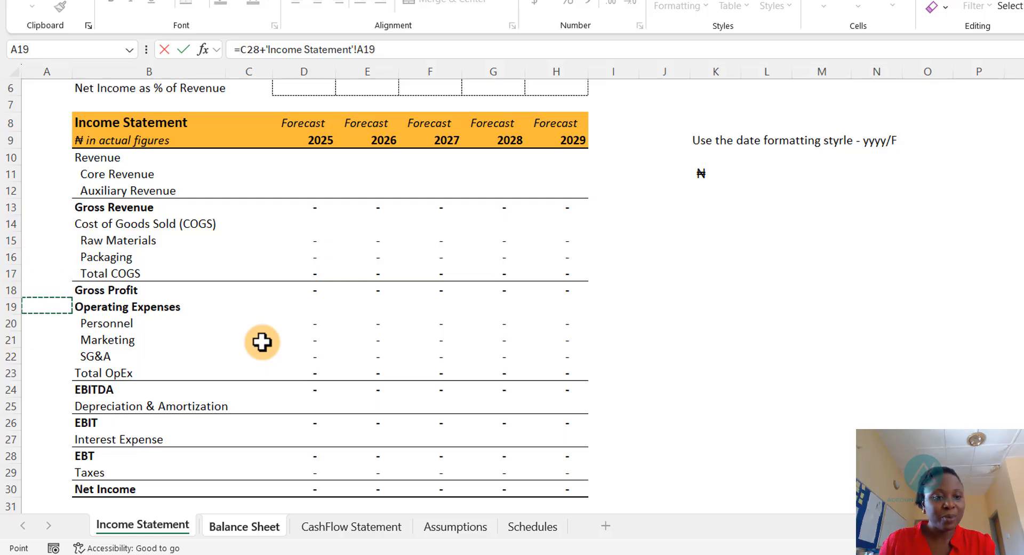
pyautogui.press('Down')
pyautogui.press('Down')
pyautogui.press('Down')
pyautogui.press('Down')
pyautogui.press('Down')
pyautogui.press('Down')
pyautogui.press('Down')
pyautogui.press('Down')
pyautogui.press('Down')
pyautogui.press('Down')
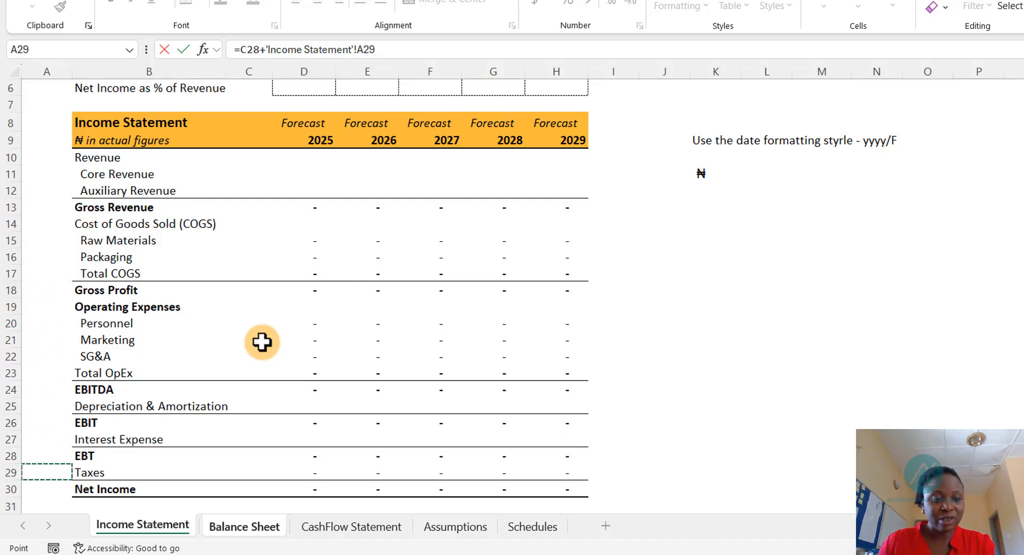
pyautogui.press('Down')
pyautogui.press('Right')
pyautogui.press('Right')
pyautogui.press('Right')
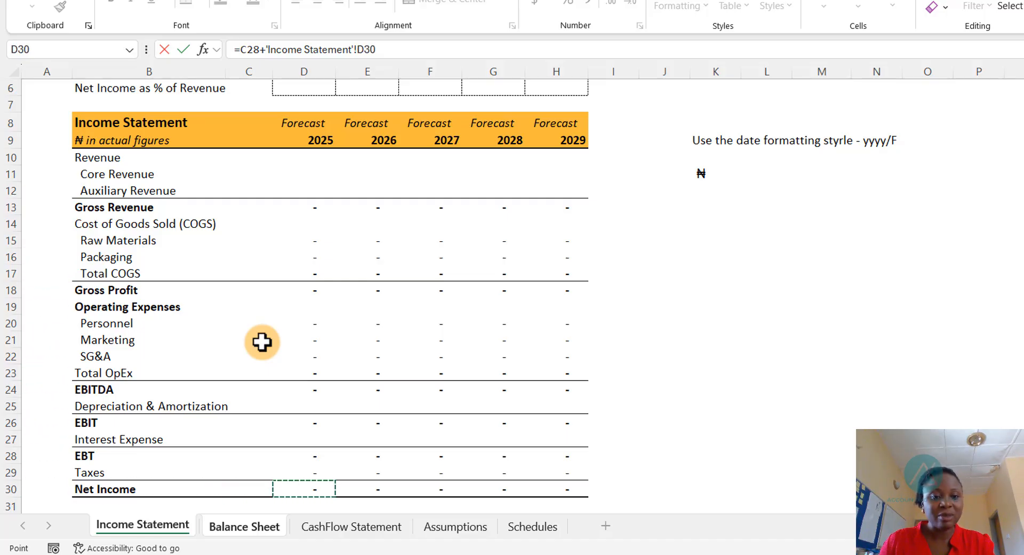
pyautogui.press('Return')
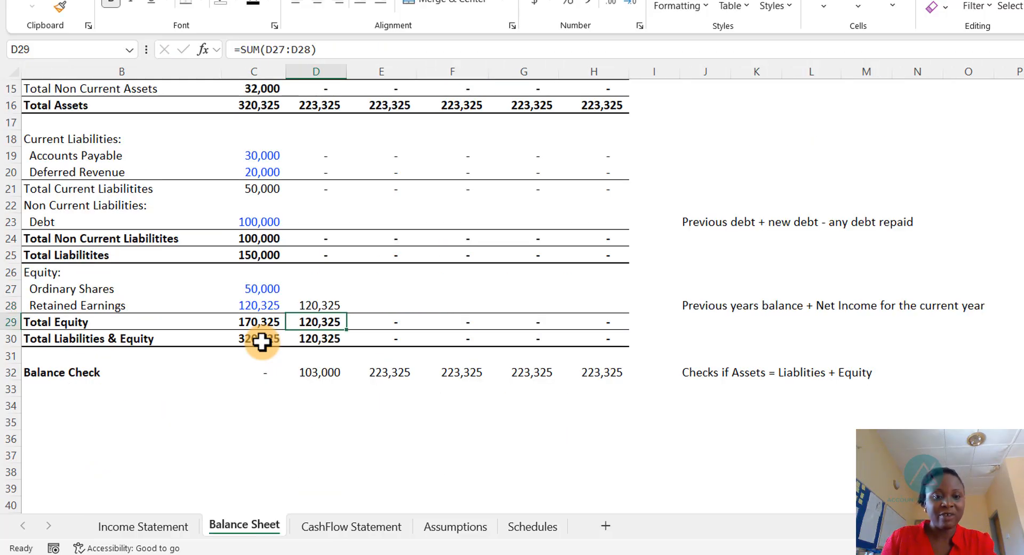
# - Copy the 2025 Retained Earnings formula across the 2026 to 2029 columns
pyautogui.click(313, 304)
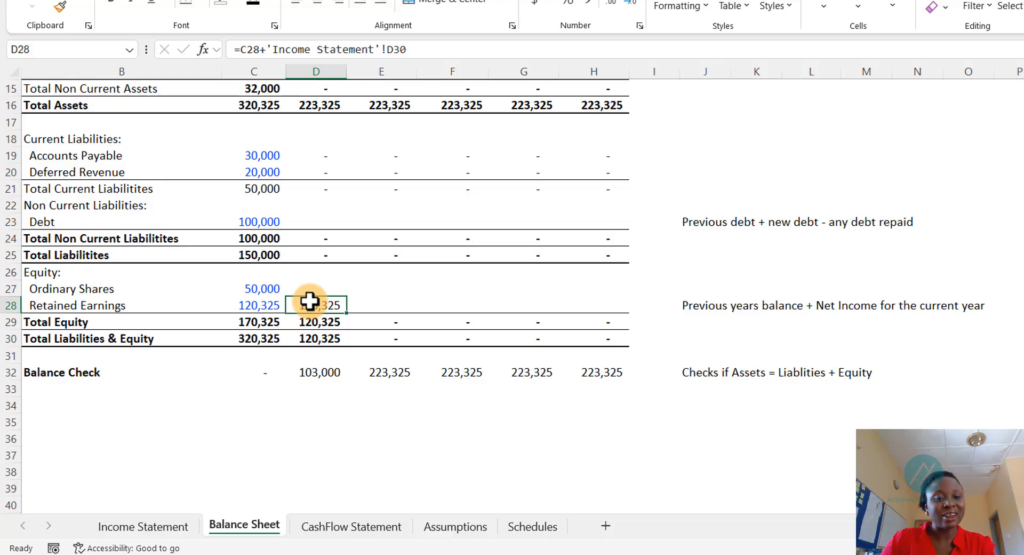
pyautogui.hotkey('shift', 'Right')
pyautogui.hotkey('shift', 'Right')
pyautogui.hotkey('shift', 'Right')
pyautogui.hotkey('shift', 'Right')
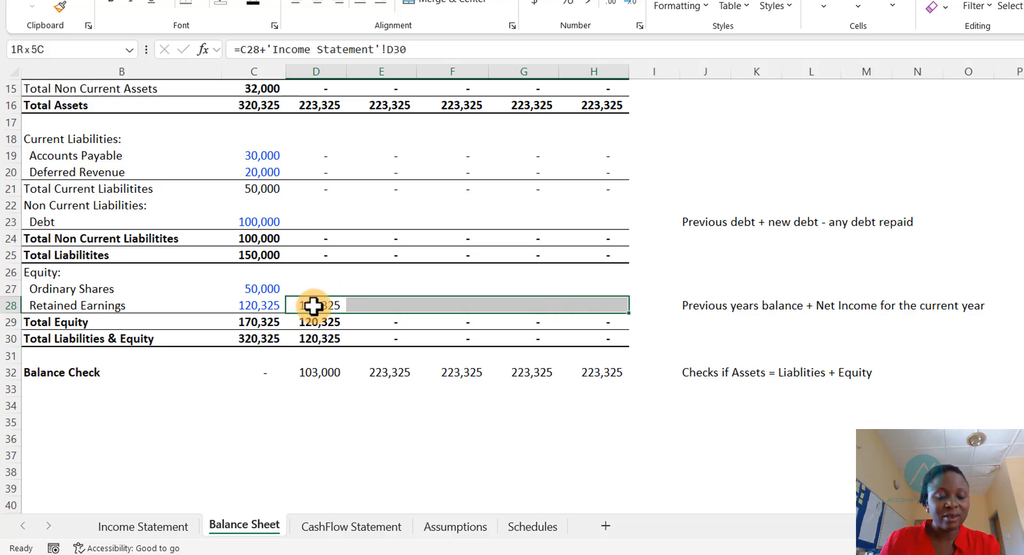
pyautogui.click(314, 302)
pyautogui.hotkey('ctrl', 'c')
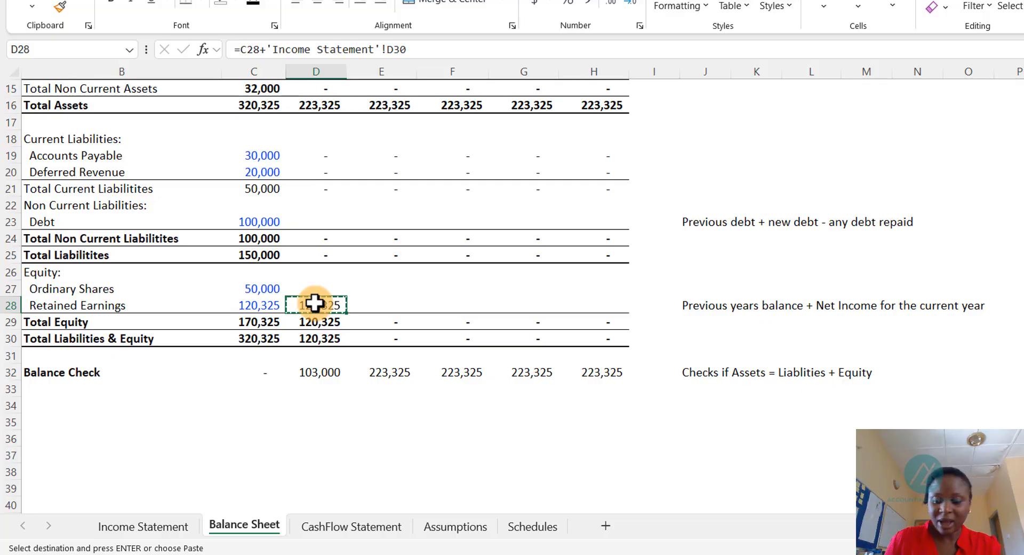
pyautogui.press('Right')
pyautogui.hotkey('shift', 'Right')
pyautogui.hotkey('shift', 'Right')
pyautogui.hotkey('shift', 'Right')
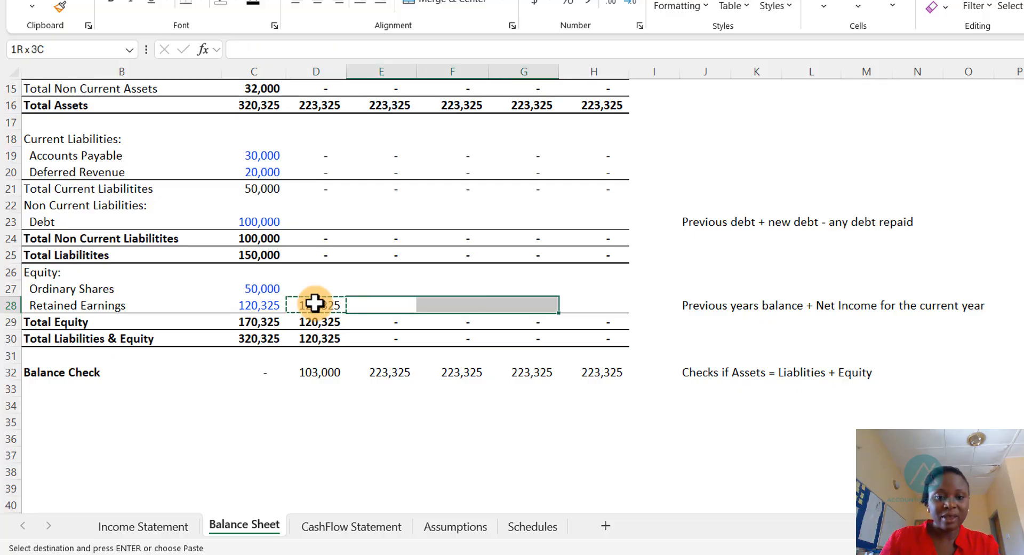
pyautogui.hotkey('ctrl', 'v')
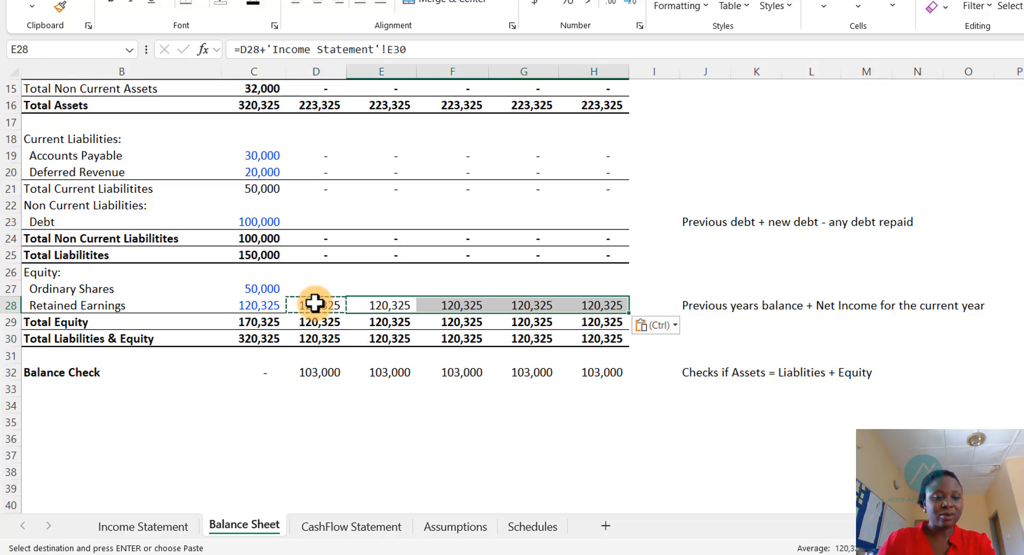
pyautogui.press('Escape')
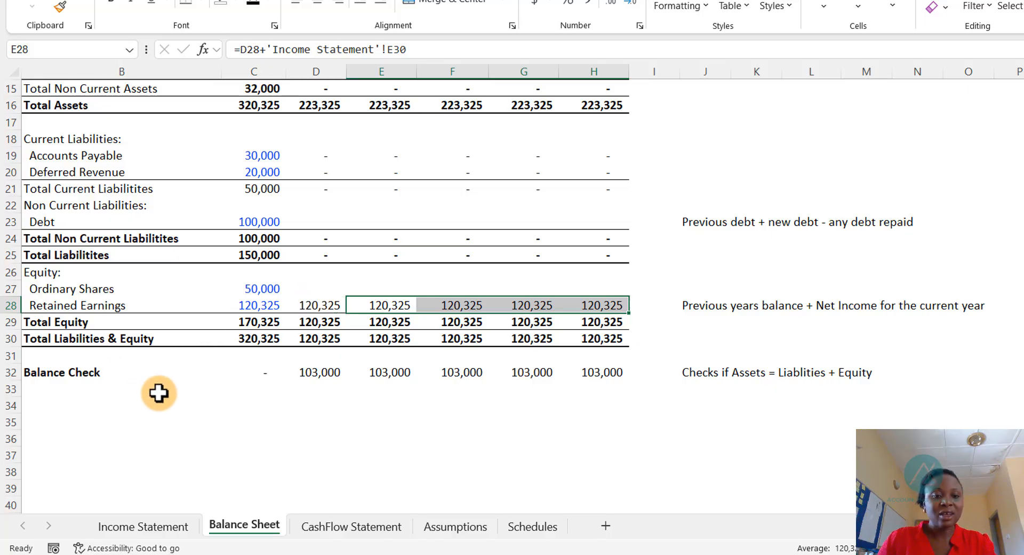
# - Inspect the Retained Earnings formula against the Net Income row on the Income Statement
pyautogui.click(318, 305)
pyautogui.doubleClick(319, 306)
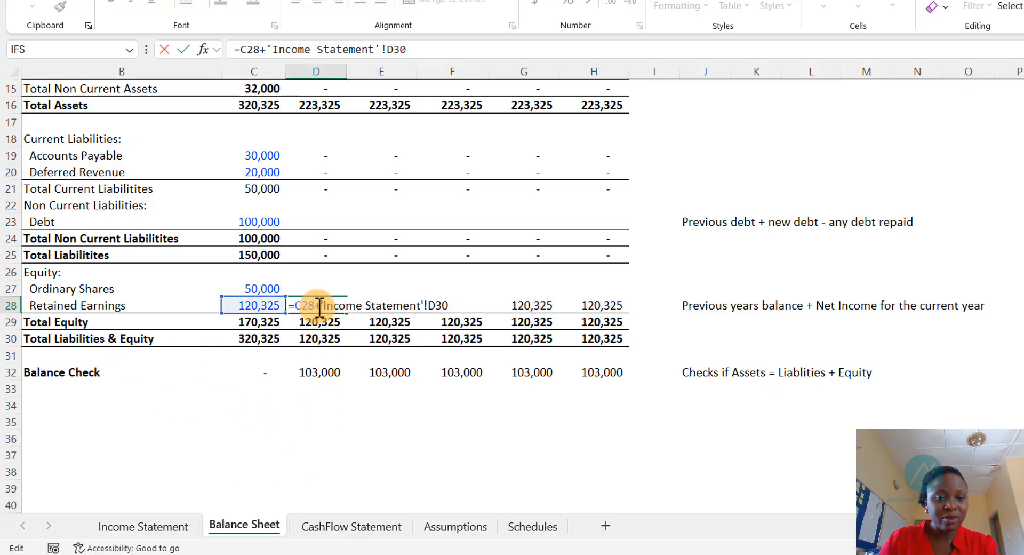
pyautogui.press('Escape')
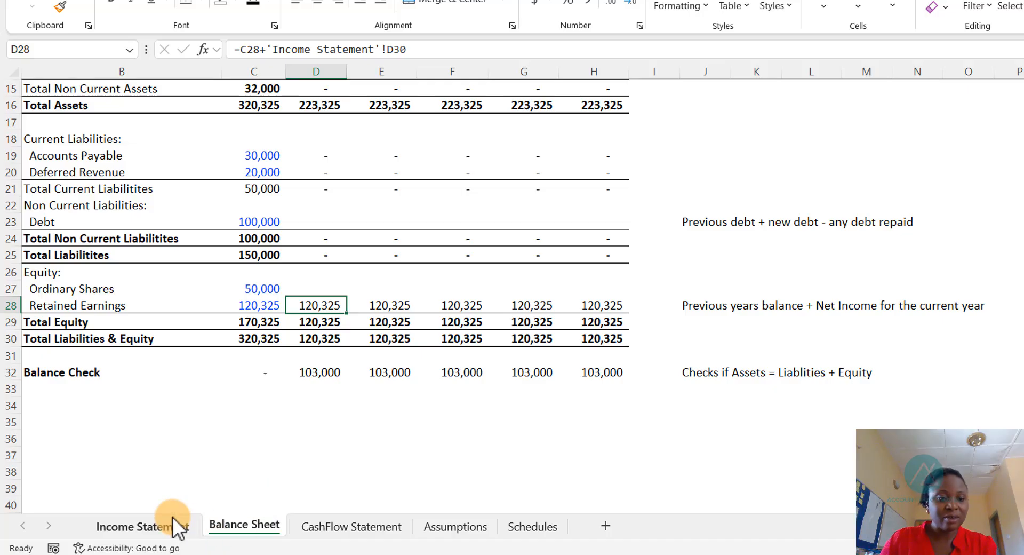
pyautogui.click(155, 527)
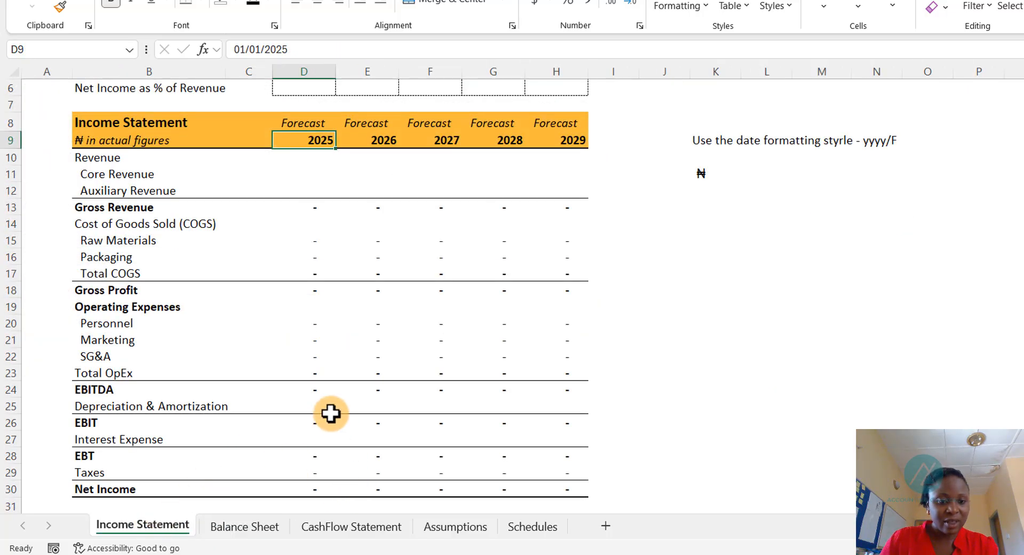
pyautogui.scroll(-2, 331, 414)
pyautogui.click(316, 390)
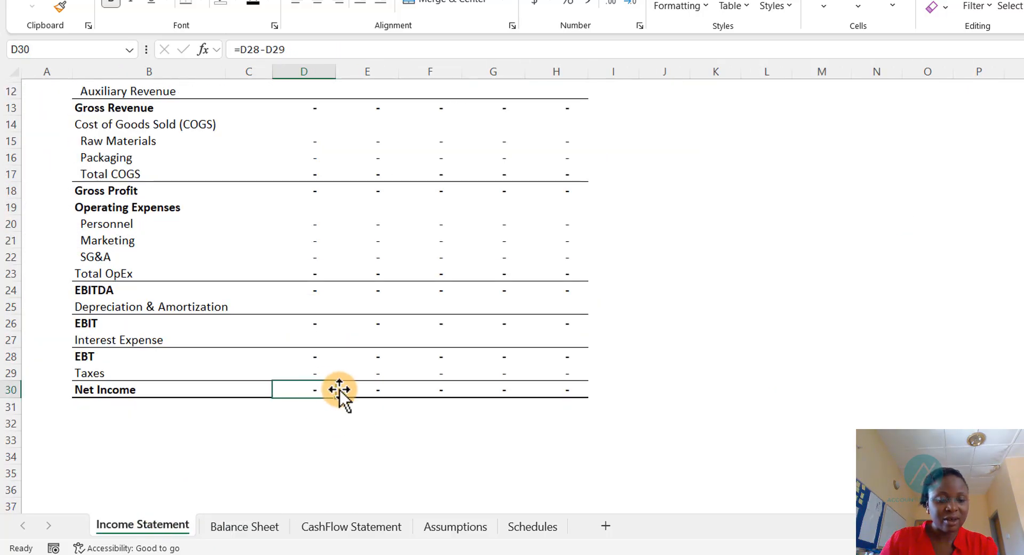
pyautogui.scroll(4, 354, 332)
pyautogui.scroll(-3, 309, 299)
pyautogui.scroll(-2, 306, 391)
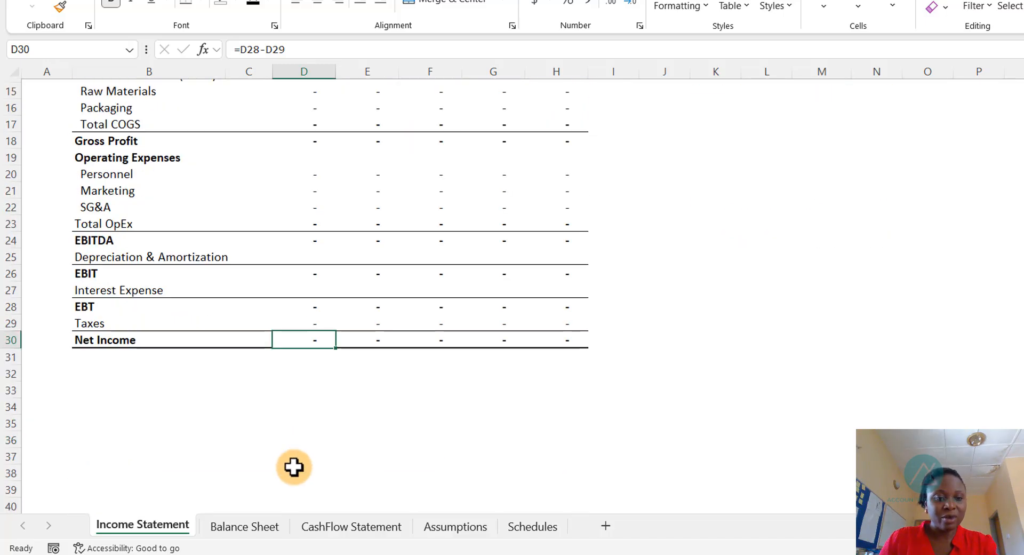
pyautogui.click(241, 527)
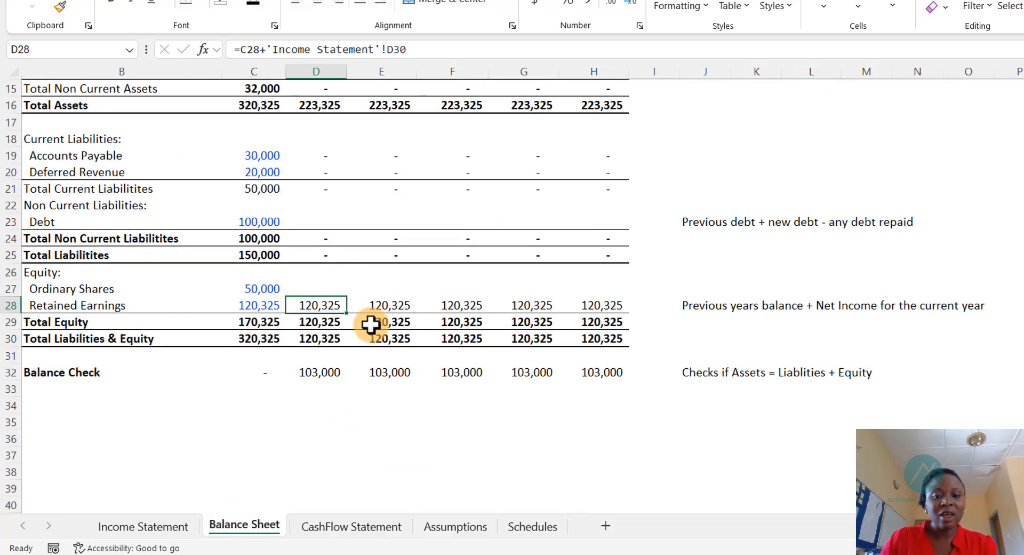
pyautogui.scroll(5, 386, 336)
pyautogui.scroll(-3, 400, 344)
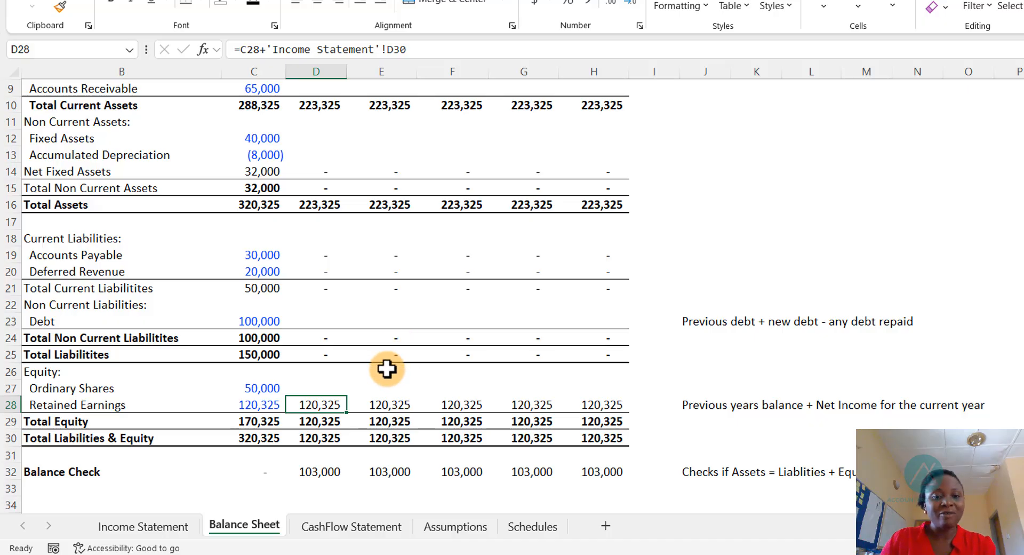
pyautogui.scroll(-1, 389, 368)
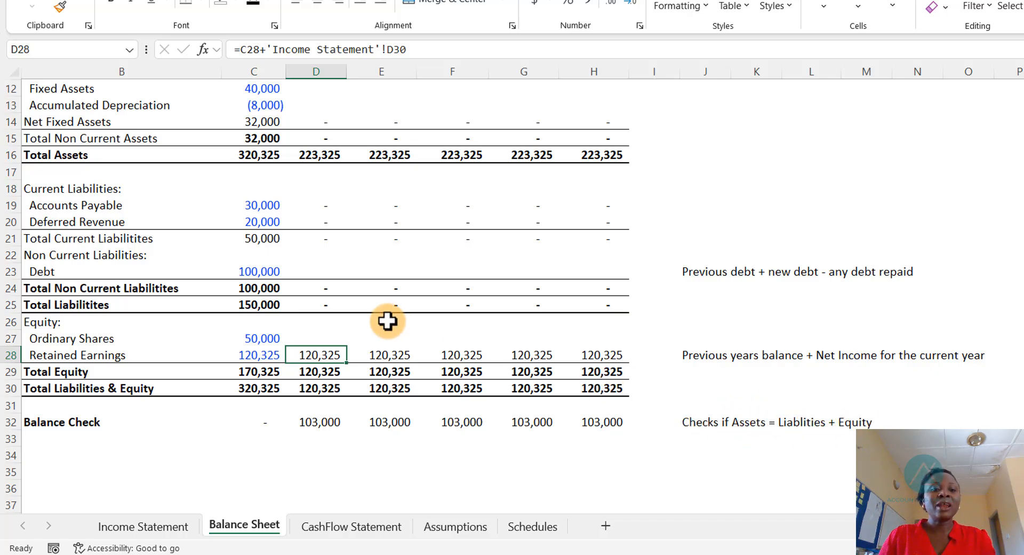
pyautogui.scroll(4, 384, 320)
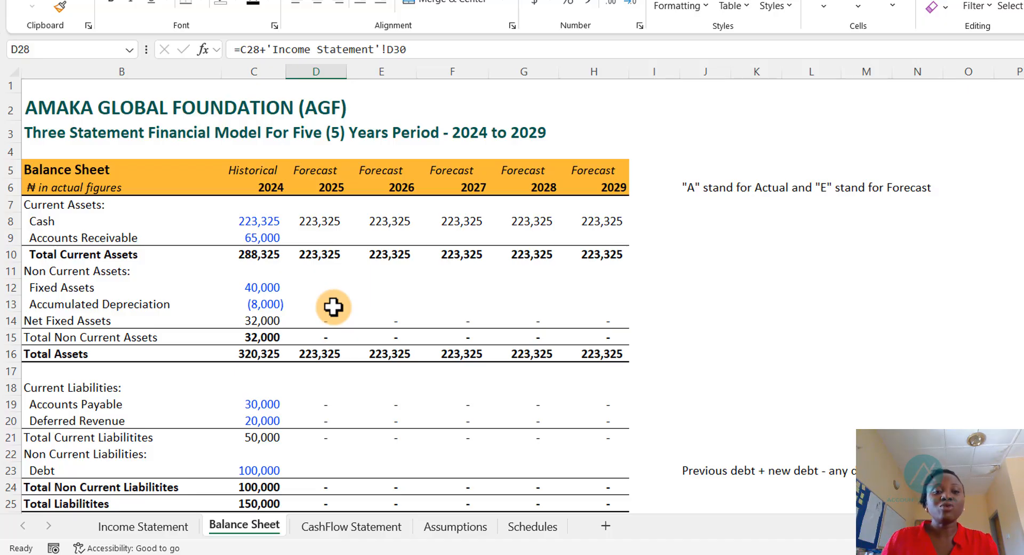
pyautogui.click(312, 236)
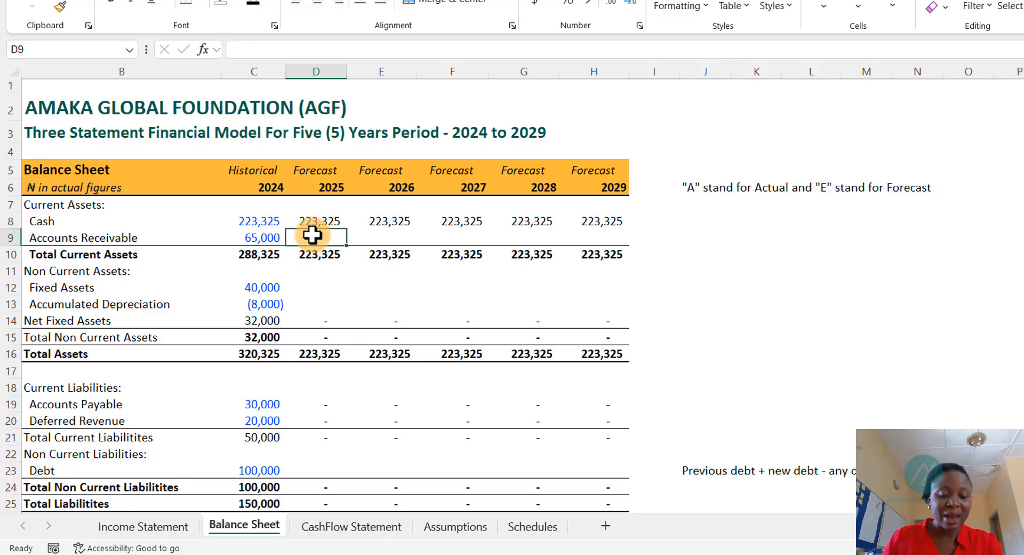
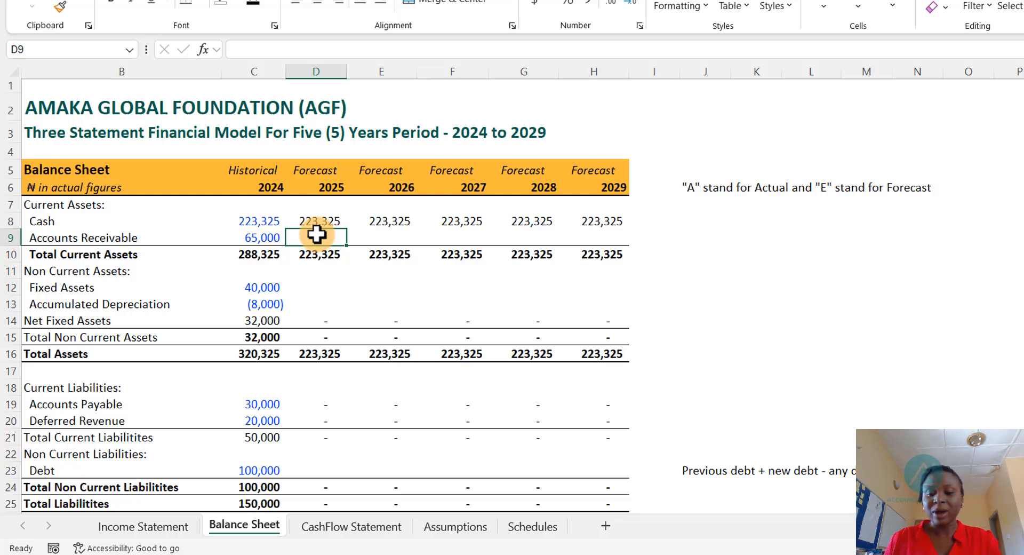
# - Link the 2025 Accounts Receivable to the 2024 balance and copy the formula across 2026 to 2029
pyautogui.write('=')
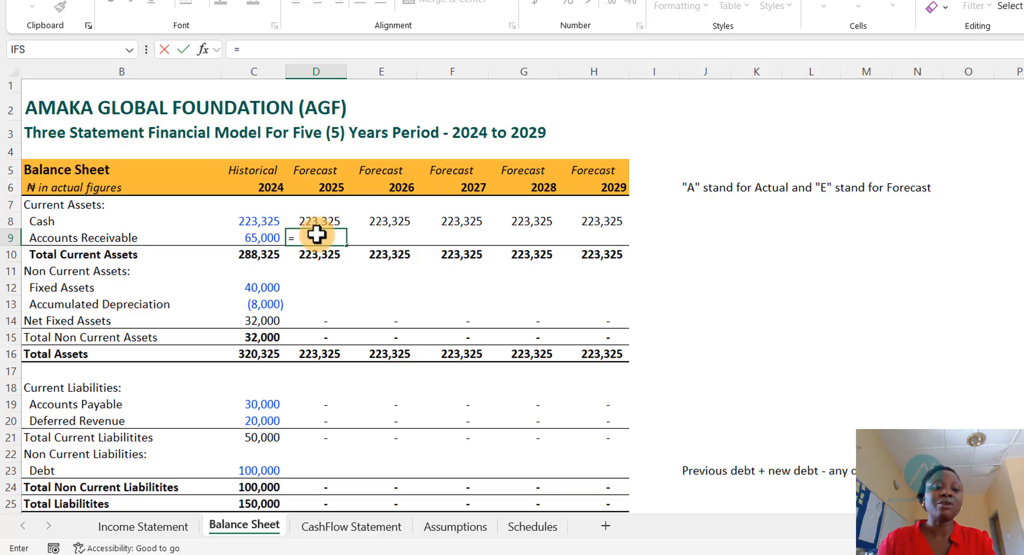
pyautogui.press('Left')
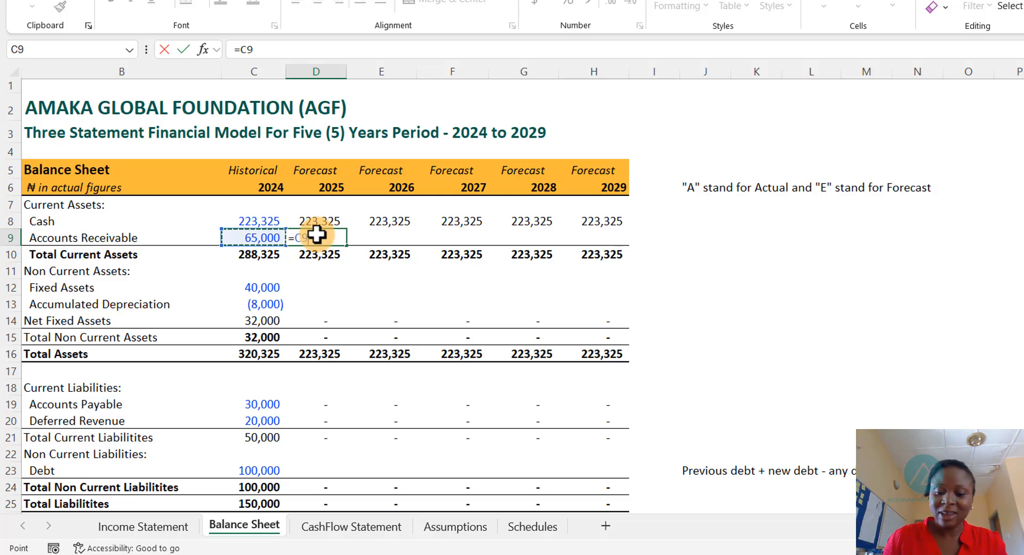
pyautogui.hotkey('ctrl', 'Return')
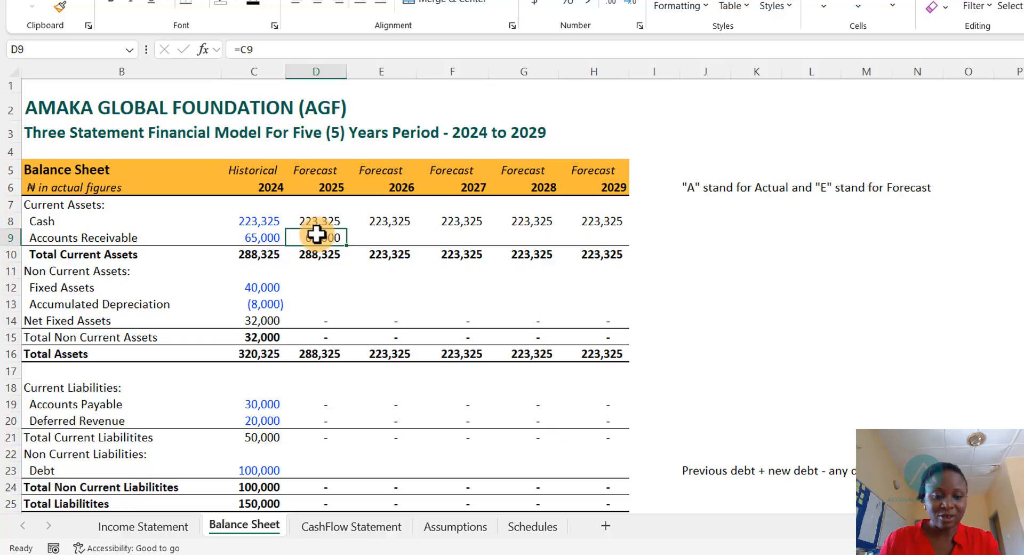
pyautogui.hotkey('ctrl', 'c')
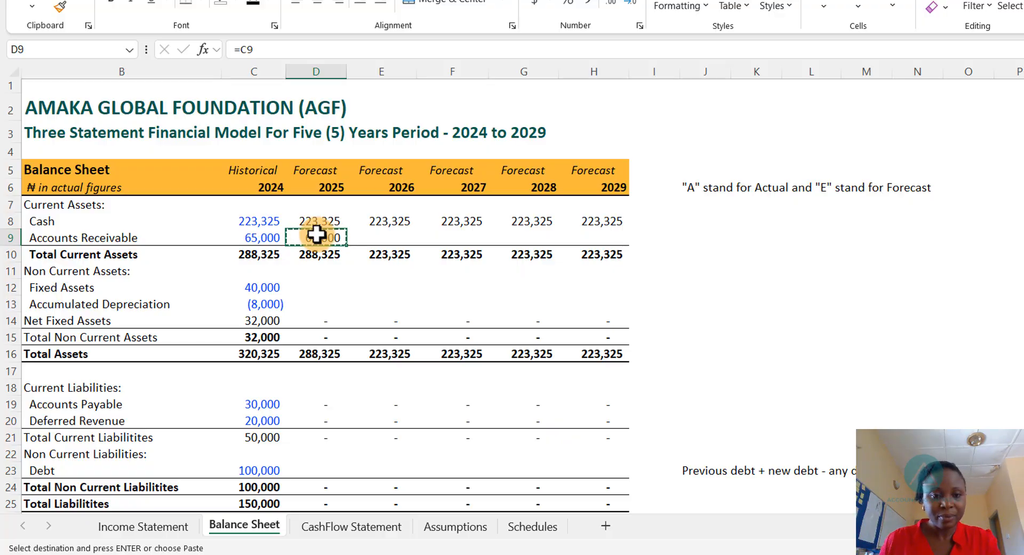
pyautogui.press('Right')
pyautogui.hotkey('shift', 'Right')
pyautogui.hotkey('shift', 'Right')
pyautogui.hotkey('shift', 'Right')
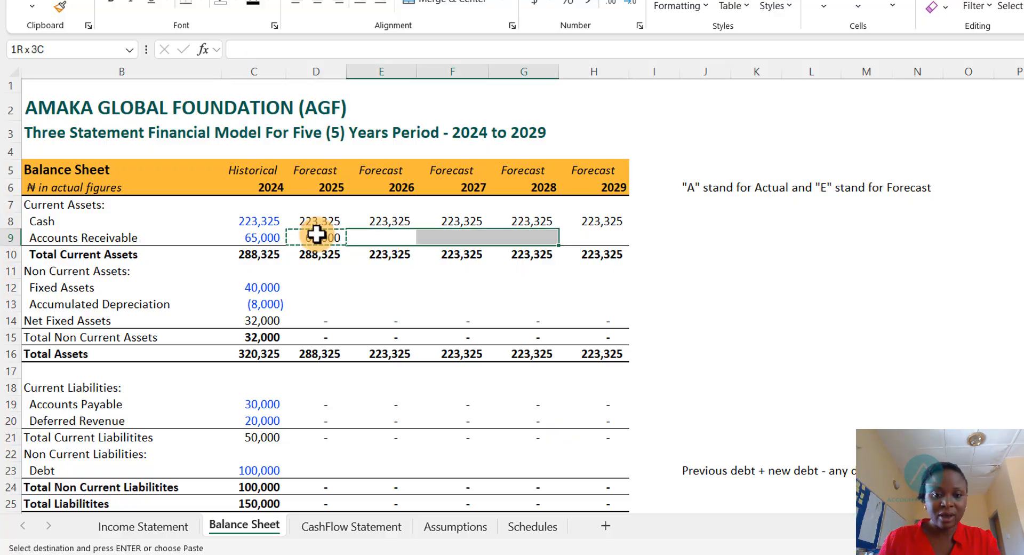
pyautogui.hotkey('ctrl', 'v')
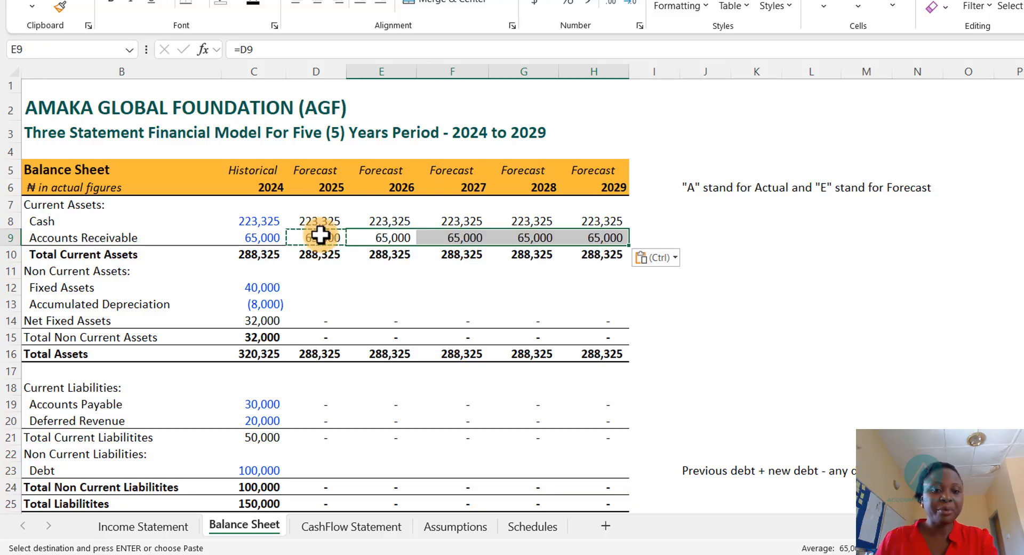
pyautogui.press('Escape')
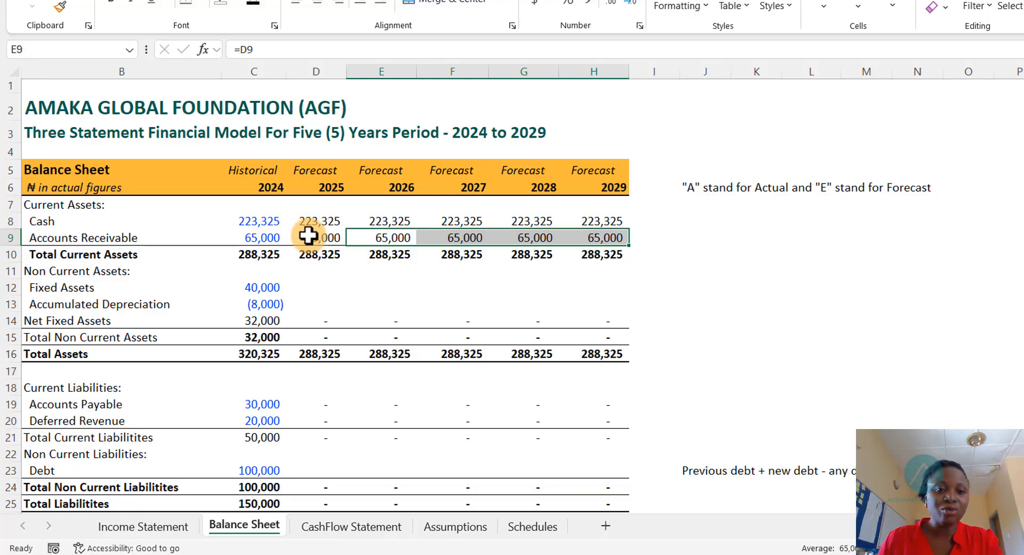
# - Colour the 2025 to 2029 Accounts Receivable figures red
pyautogui.moveTo(307, 237); pyautogui.dragTo(384, 254)
pyautogui.moveTo(499, 251); pyautogui.dragTo(597, 235)
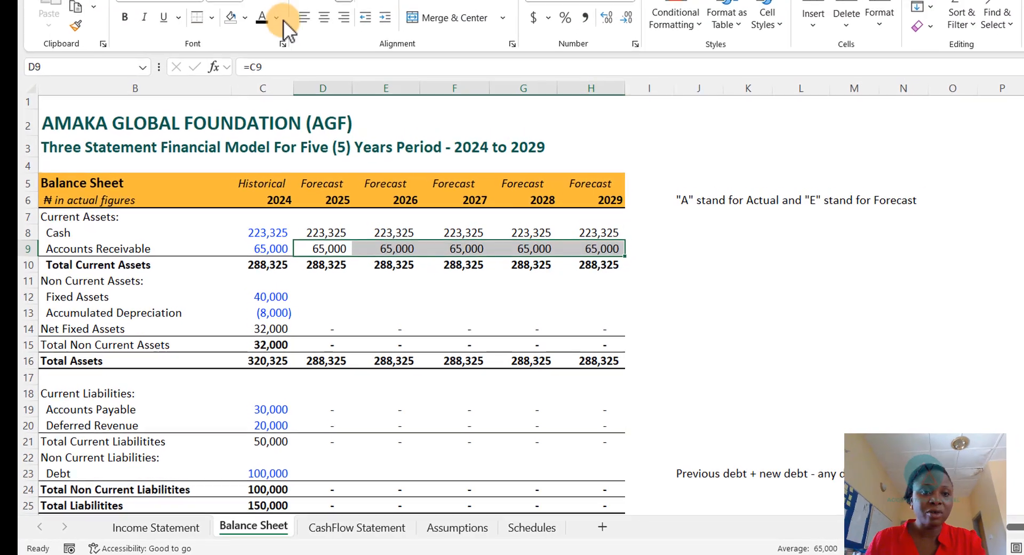
pyautogui.click(278, 20)
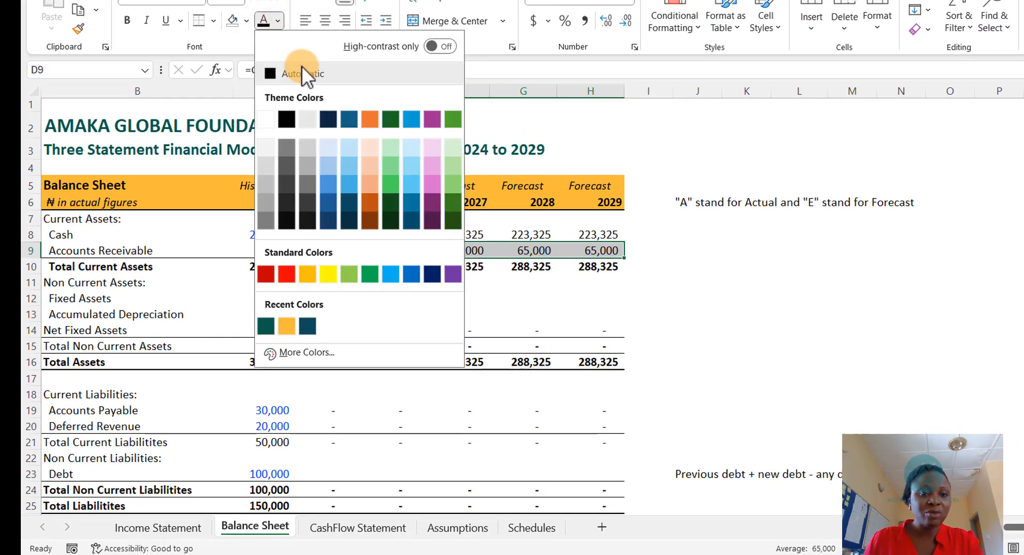
pyautogui.click(265, 273)
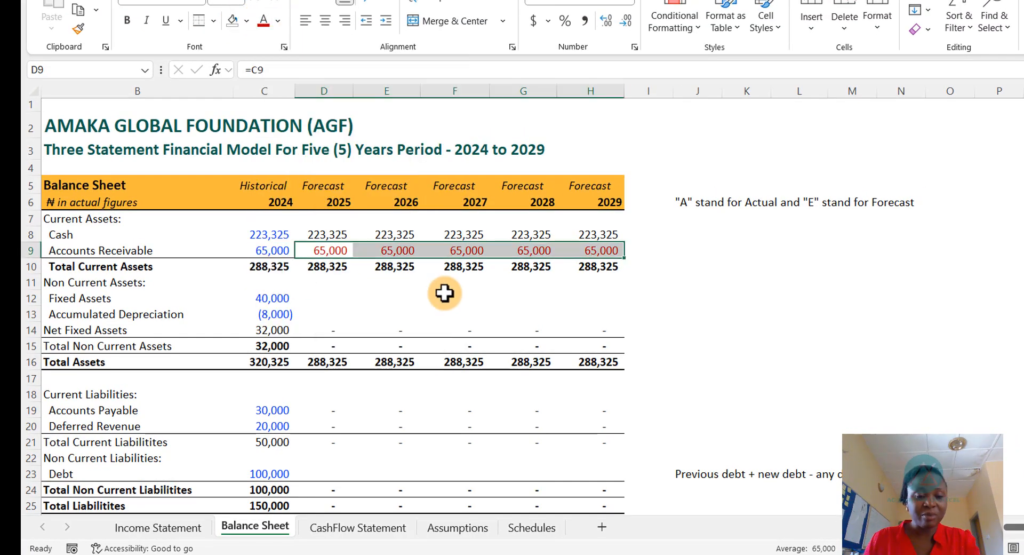
# - Link the 2025 Fixed Assets and Accumulated Depreciation cells to their 2024 balances
pyautogui.click(332, 249)
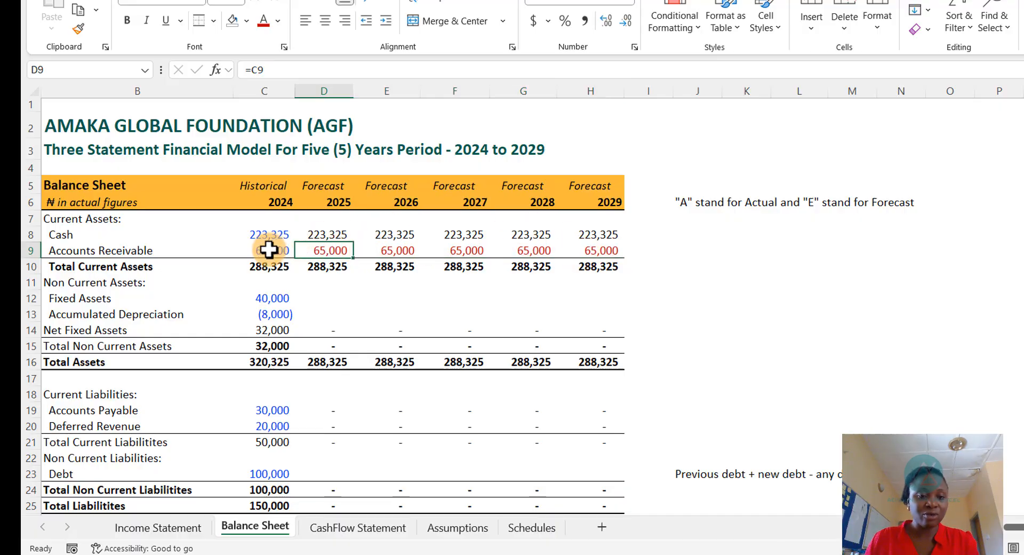
pyautogui.click(330, 299)
pyautogui.write('=')
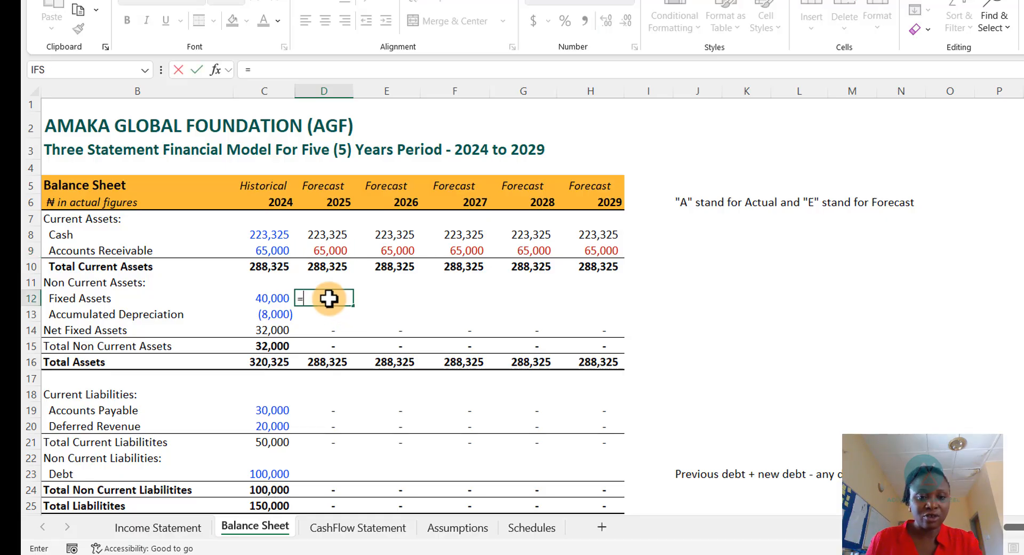
pyautogui.press('Left')
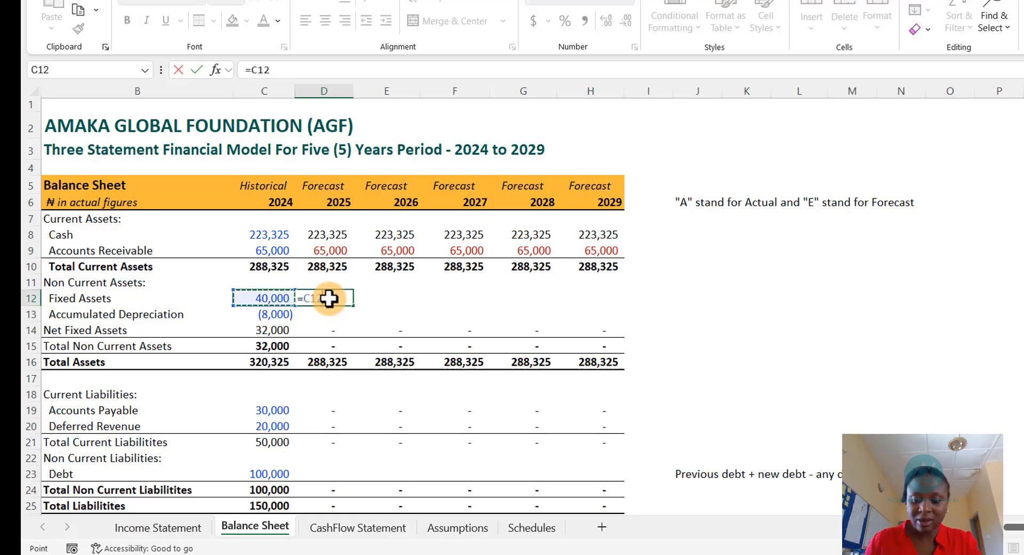
pyautogui.press('Return')
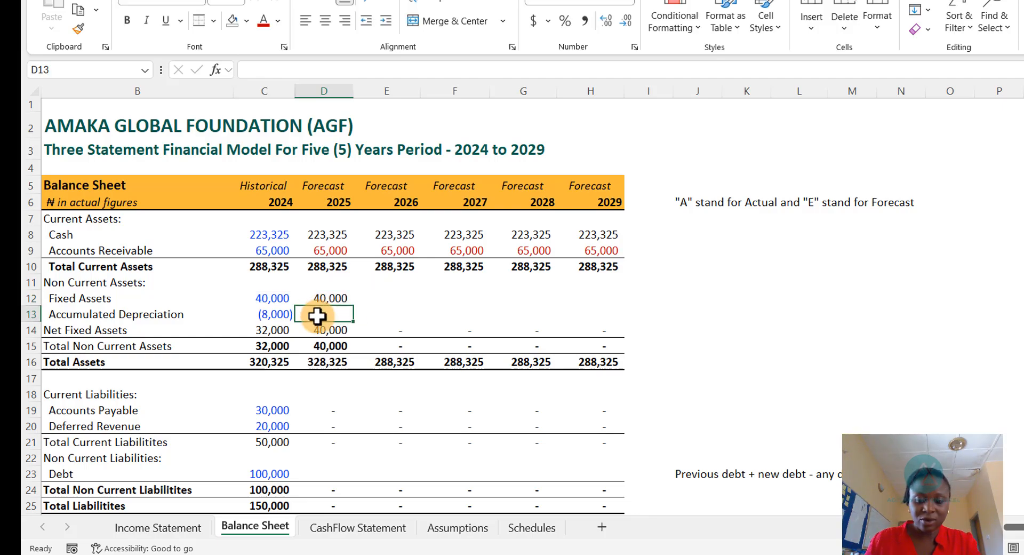
pyautogui.write('=')
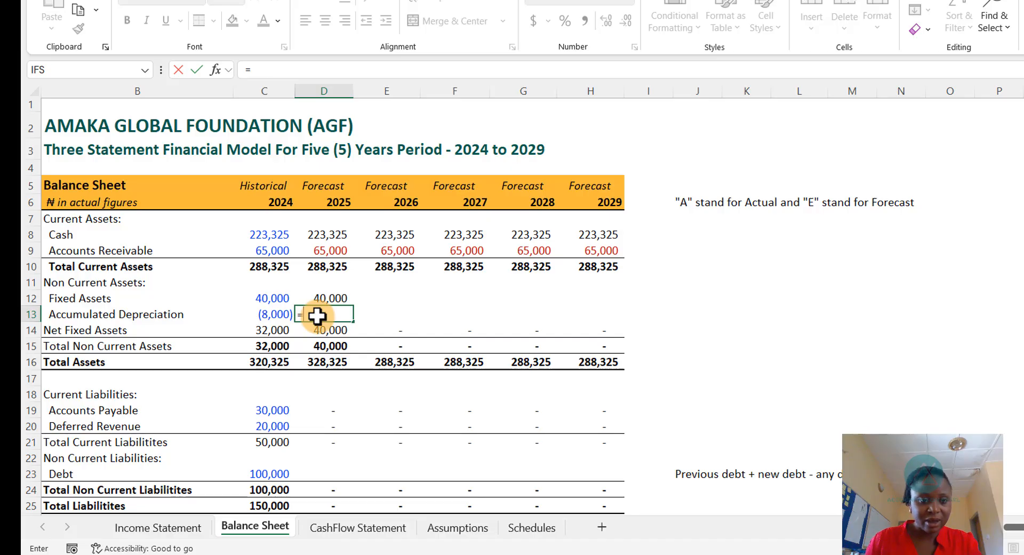
pyautogui.press('Left')
pyautogui.press('Return')
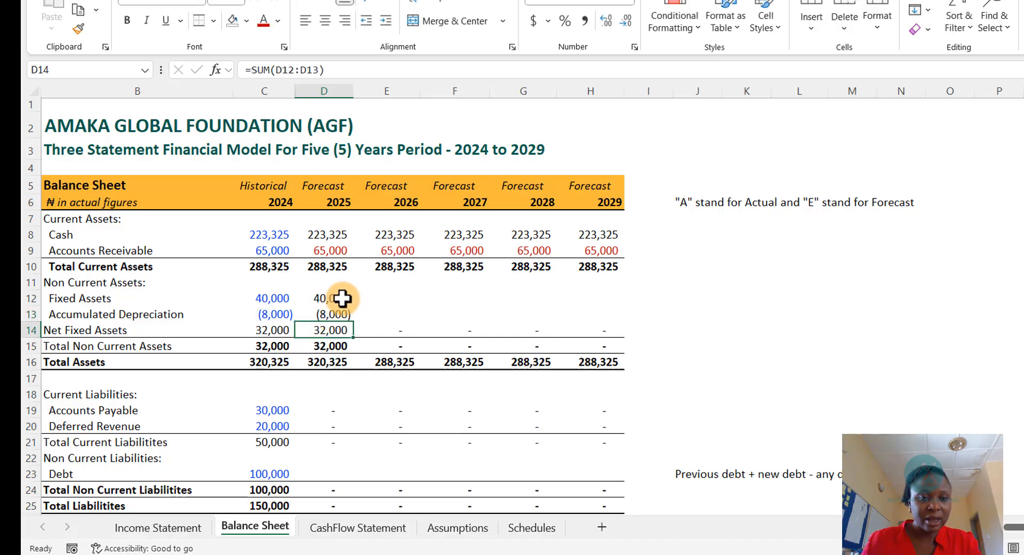
# - Copy the Fixed Assets and Accumulated Depreciation formulas across 2026 to 2029 and colour the 2025 to 2029 figures red
pyautogui.moveTo(317, 299); pyautogui.dragTo(320, 314)
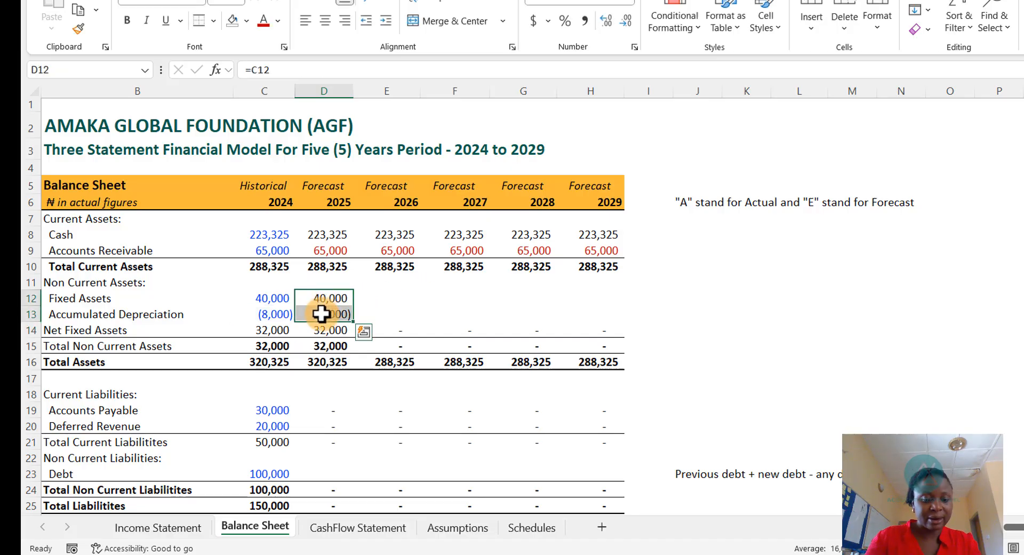
pyautogui.hotkey('ctrl', 'c')
pyautogui.click(388, 299)
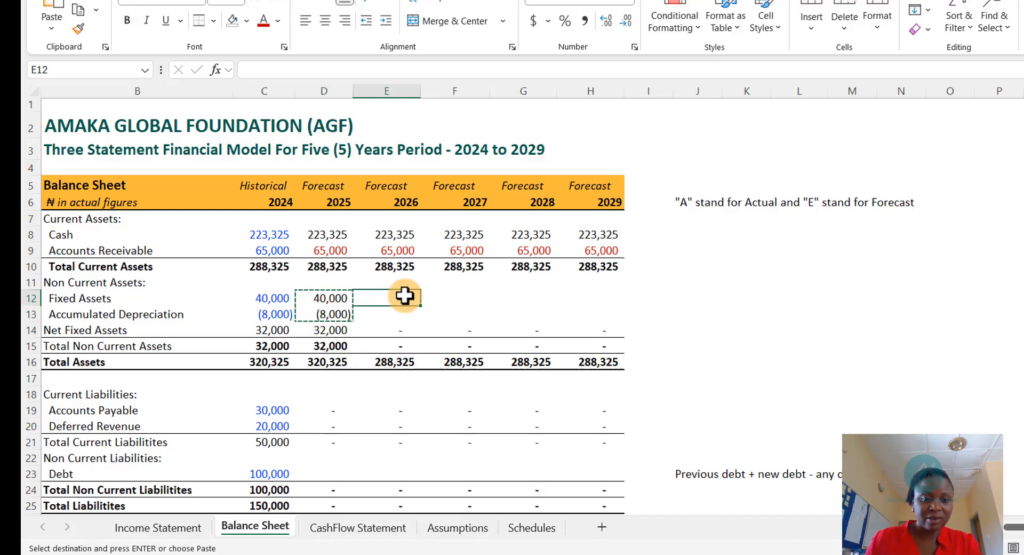
pyautogui.hotkey('shift', 'Right')
pyautogui.hotkey('shift', 'Right')
pyautogui.hotkey('shift', 'Right')
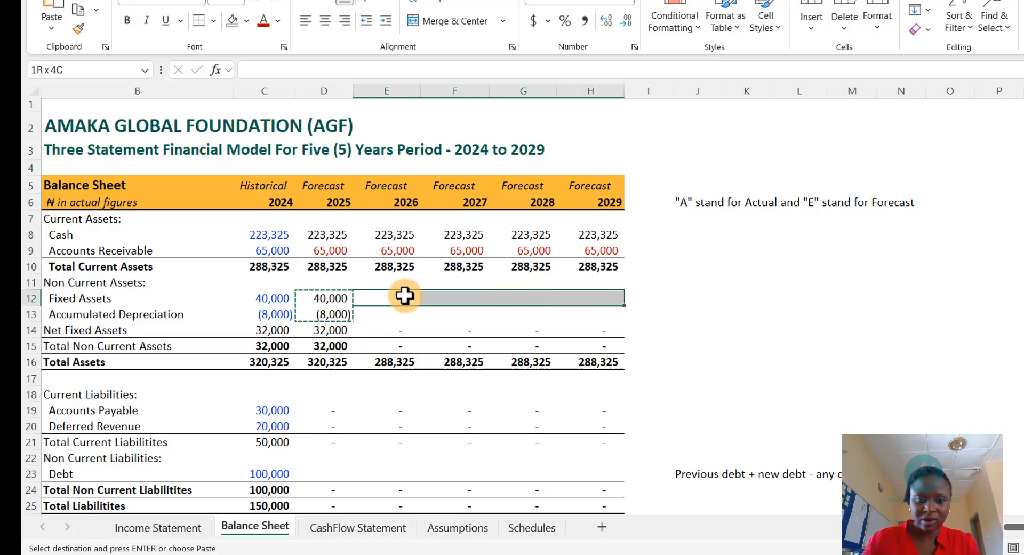
pyautogui.hotkey('shift', 'Down')
pyautogui.hotkey('ctrl', 'v')
pyautogui.press('Escape')
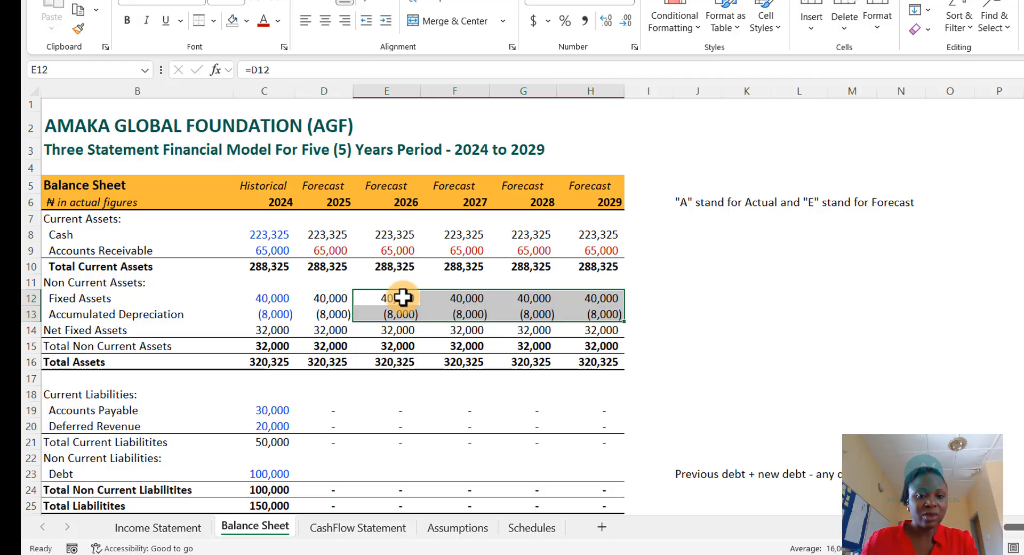
pyautogui.moveTo(342, 302); pyautogui.dragTo(601, 315)
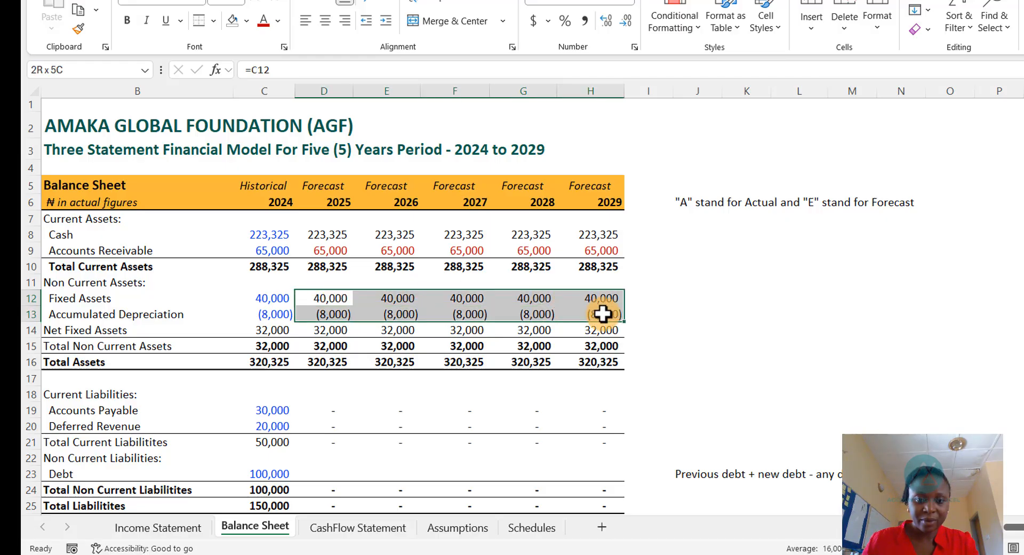
pyautogui.click(263, 20)
# - Link the 2025 Accounts Payable and Deferred Revenue cells to their 2024 balances
pyautogui.scroll(-2, 394, 394)
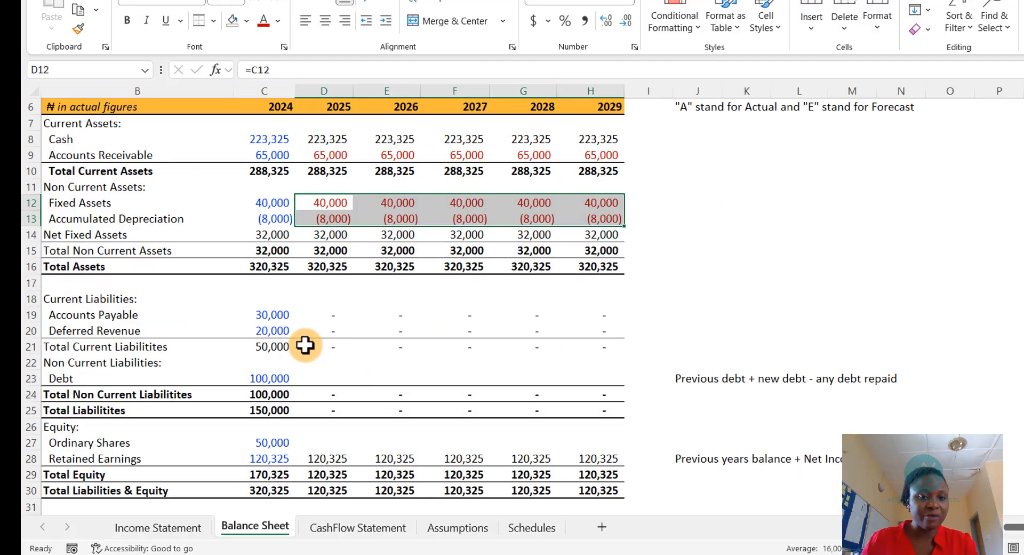
pyautogui.click(329, 316)
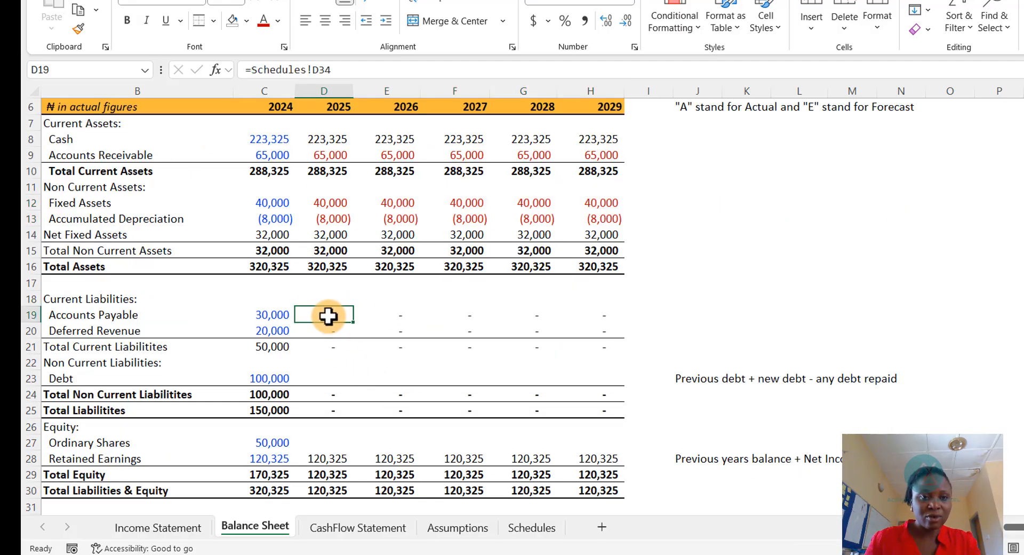
pyautogui.write('=')
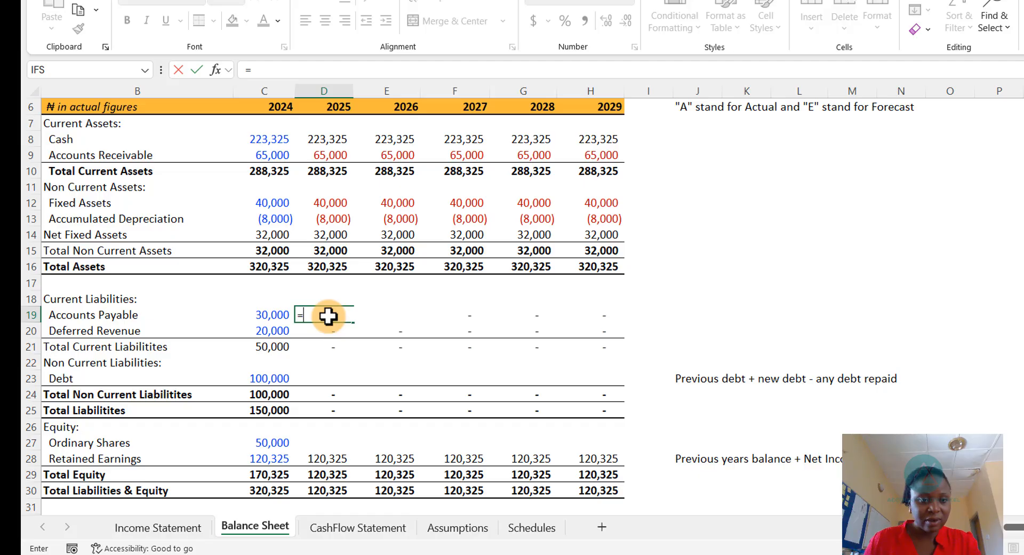
pyautogui.press('Left')
pyautogui.press('Return')
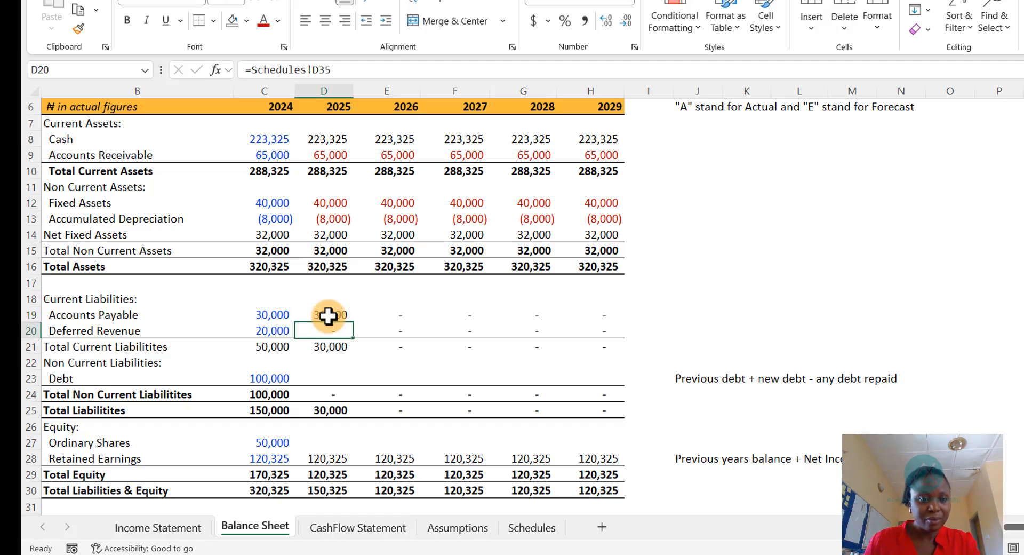
pyautogui.click(328, 316)
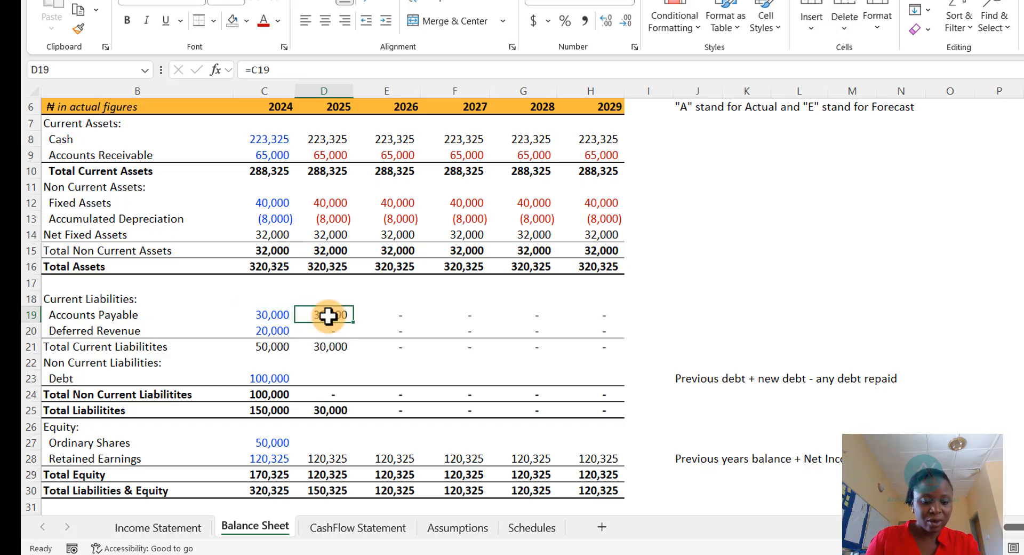
pyautogui.press('Down')
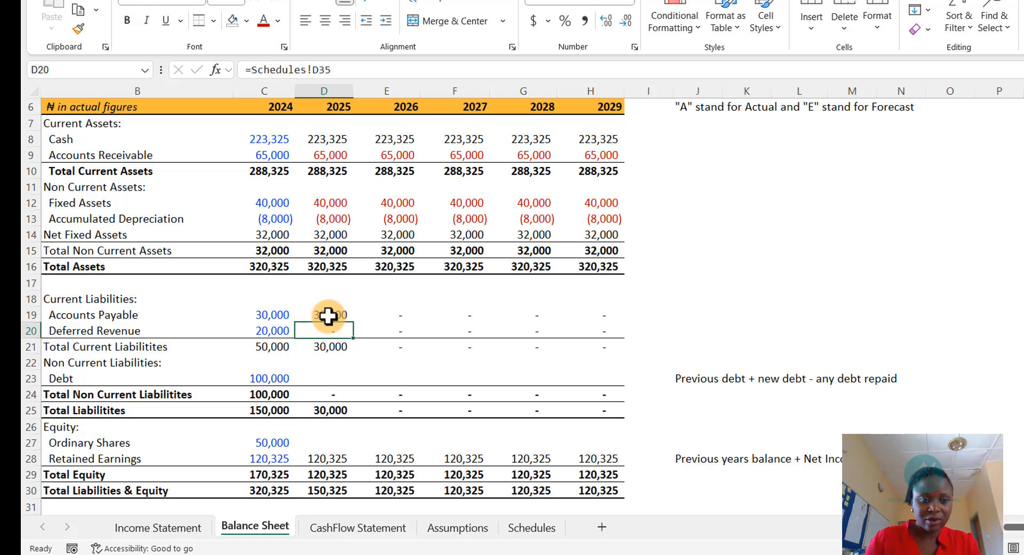
pyautogui.write('=')
pyautogui.click(271, 331)
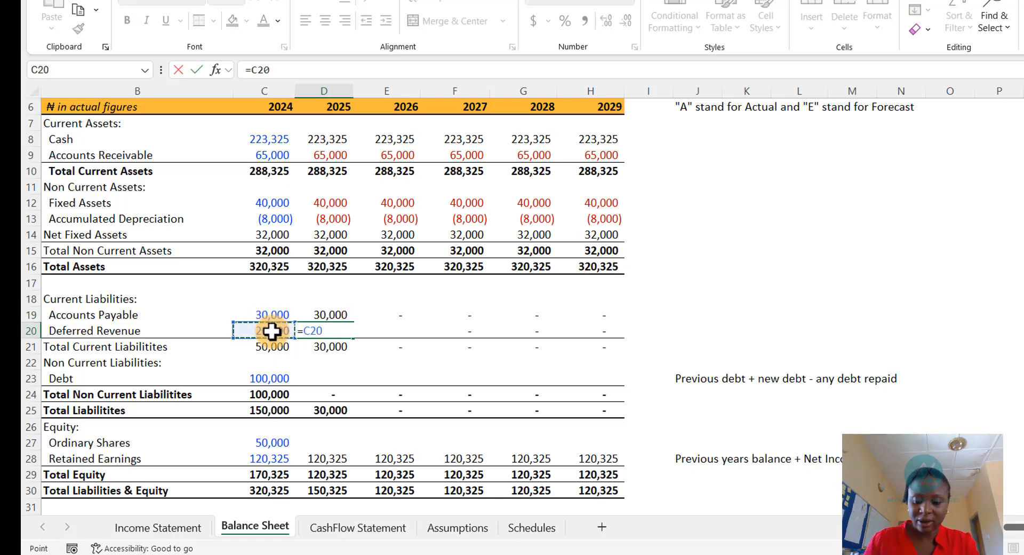
pyautogui.hotkey('ctrl', 'Return')
# - Copy the Accounts Payable and Deferred Revenue formulas across 2026 to 2029 and colour those figures red
pyautogui.scroll(1, 337, 339)
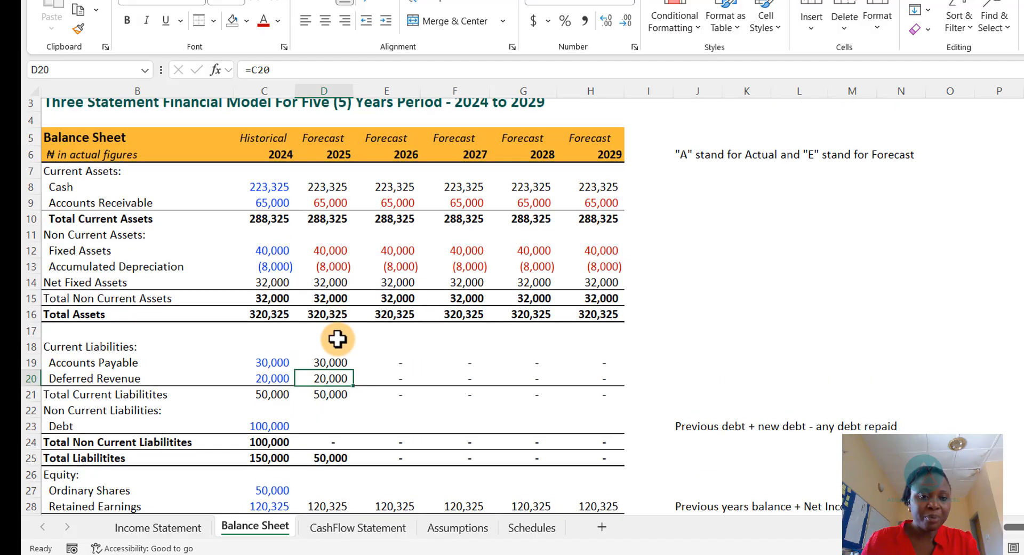
pyautogui.moveTo(326, 359)
pyautogui.mouseDown()
pyautogui.moveTo(326, 377)
pyautogui.moveTo(320, 368)
pyautogui.mouseUp()
pyautogui.hotkey('ctrl', 'c')
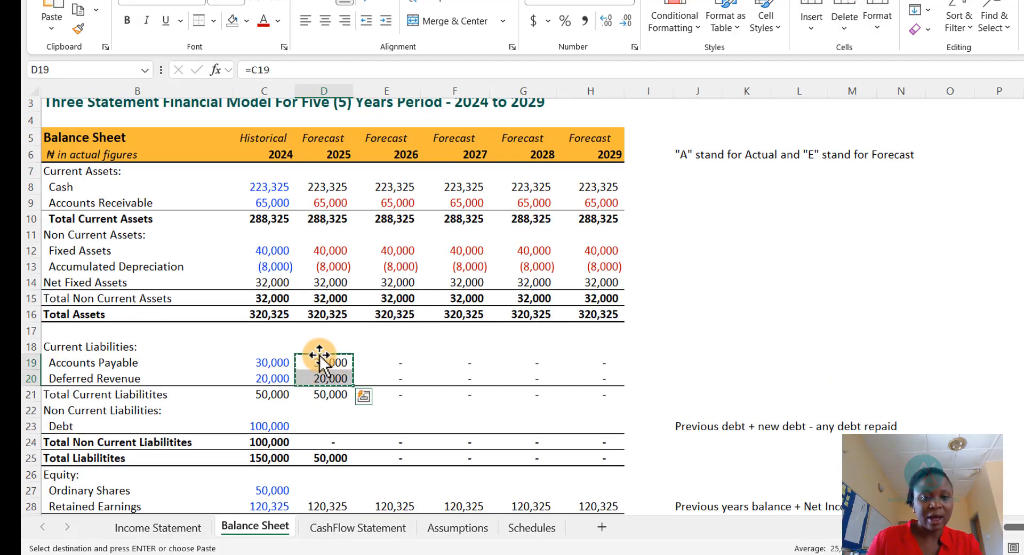
pyautogui.press('Right')
pyautogui.hotkey('shift', 'Down')
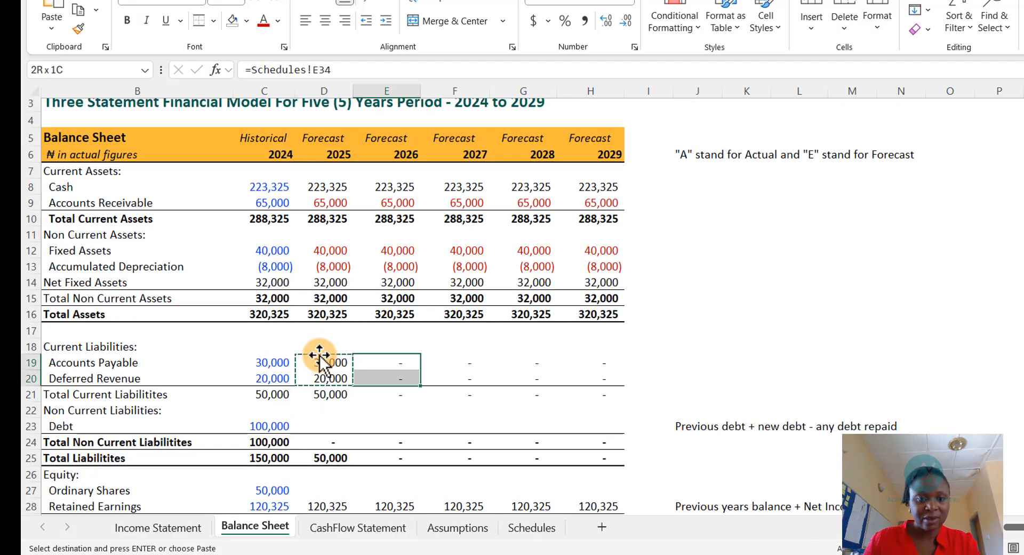
pyautogui.hotkey('shift', 'Right')
pyautogui.hotkey('shift', 'Right')
pyautogui.hotkey('shift', 'Right')
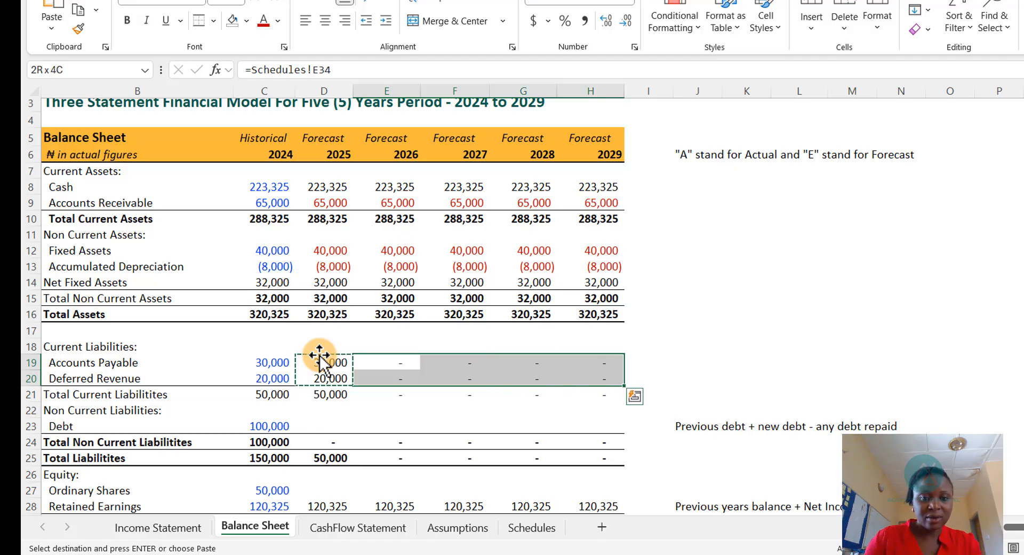
pyautogui.hotkey('ctrl', 'v')
pyautogui.press('Escape')
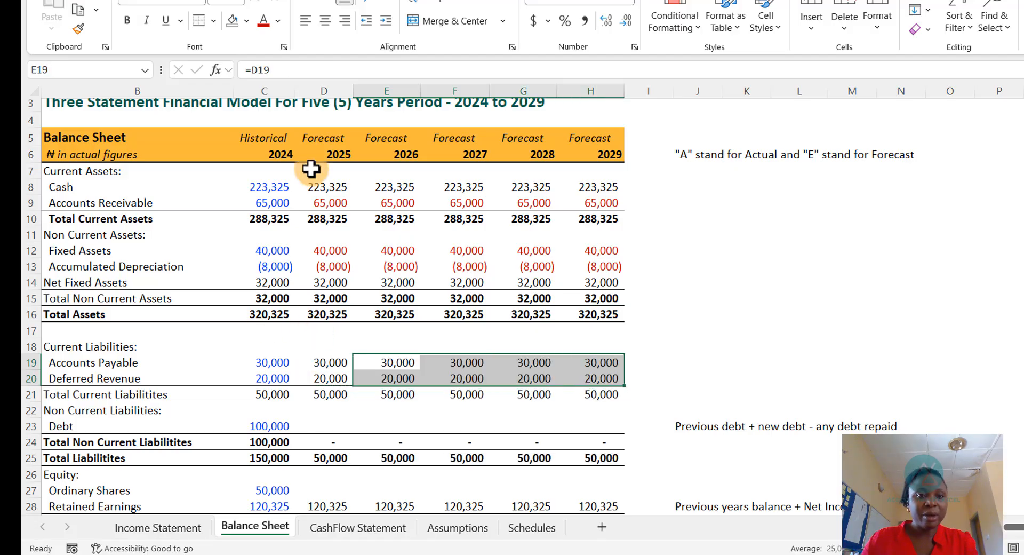
pyautogui.click(263, 20)
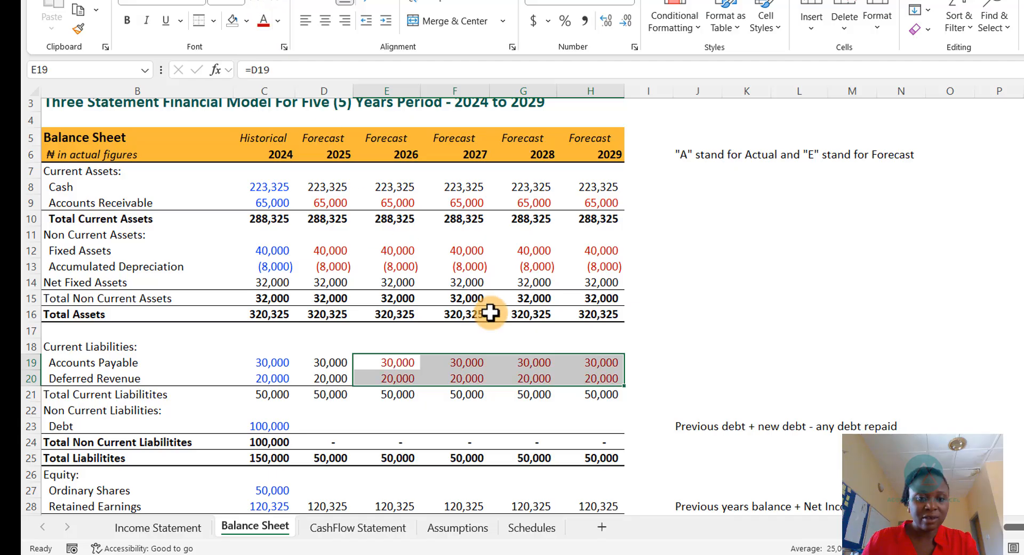
# - Colour the 2025 Accounts Payable and Deferred Revenue figures red
pyautogui.scroll(-2, 402, 313)
pyautogui.moveTo(336, 266); pyautogui.dragTo(335, 265)
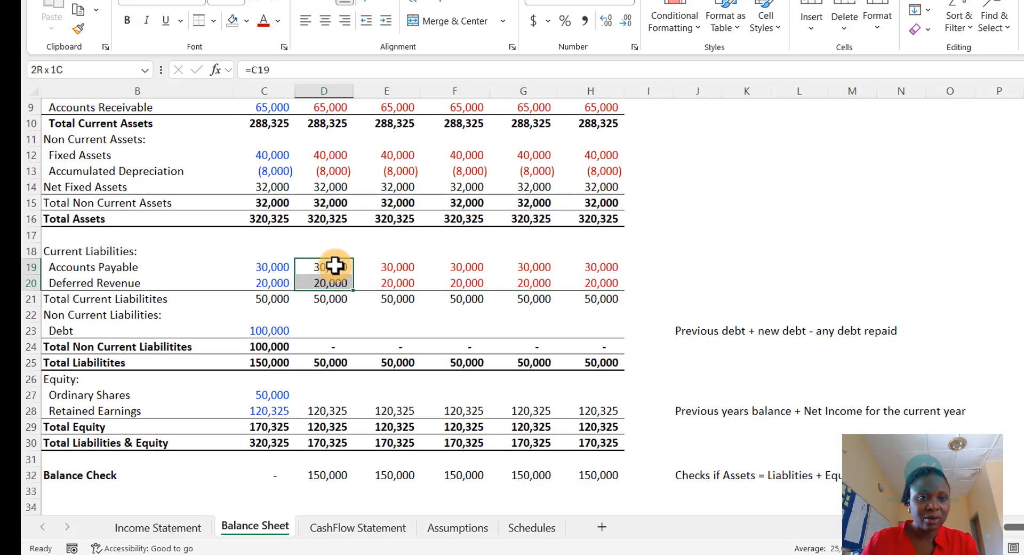
pyautogui.click(263, 20)
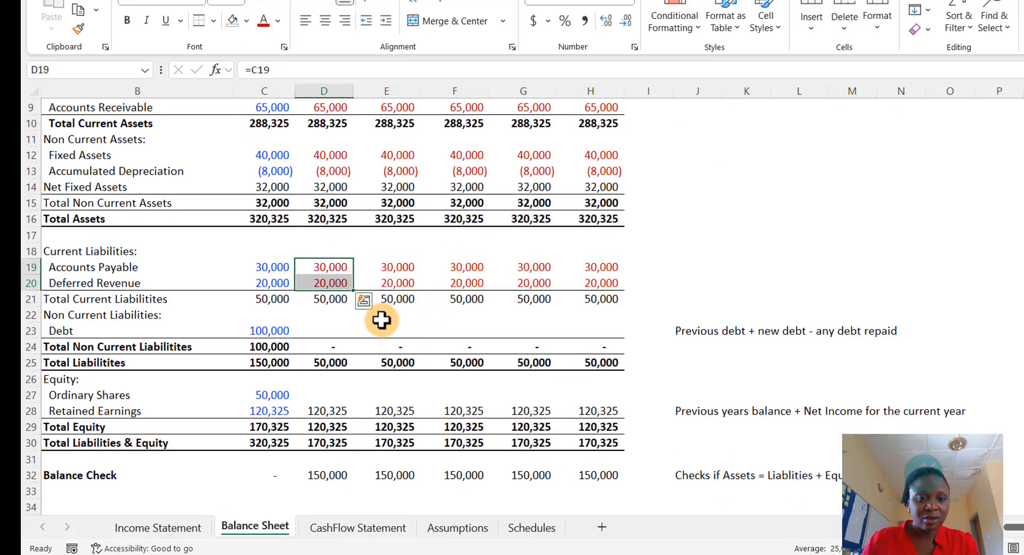
# - Link the 2025 Debt cell to its 2024 balance
pyautogui.click(331, 323)
pyautogui.doubleClick(331, 326)
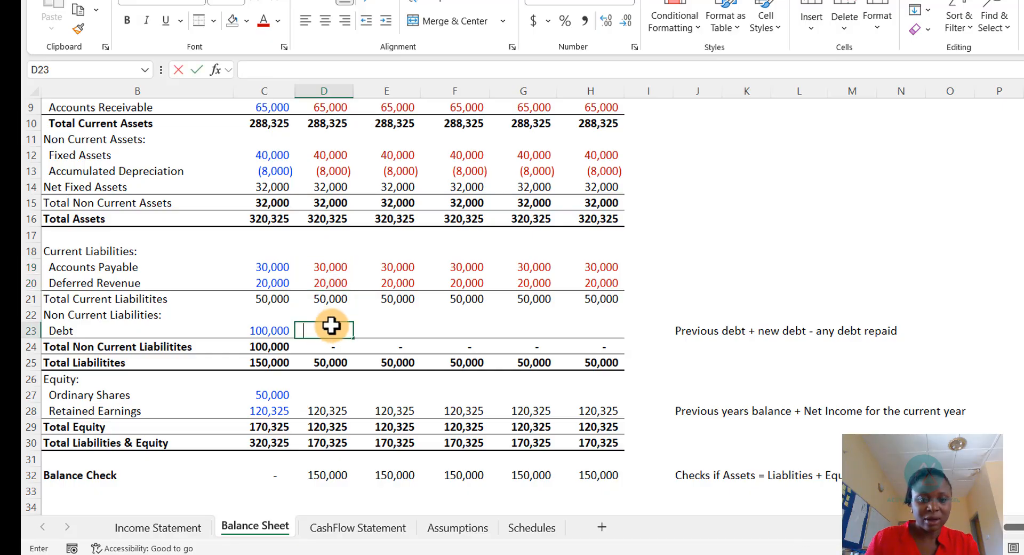
pyautogui.write('=')
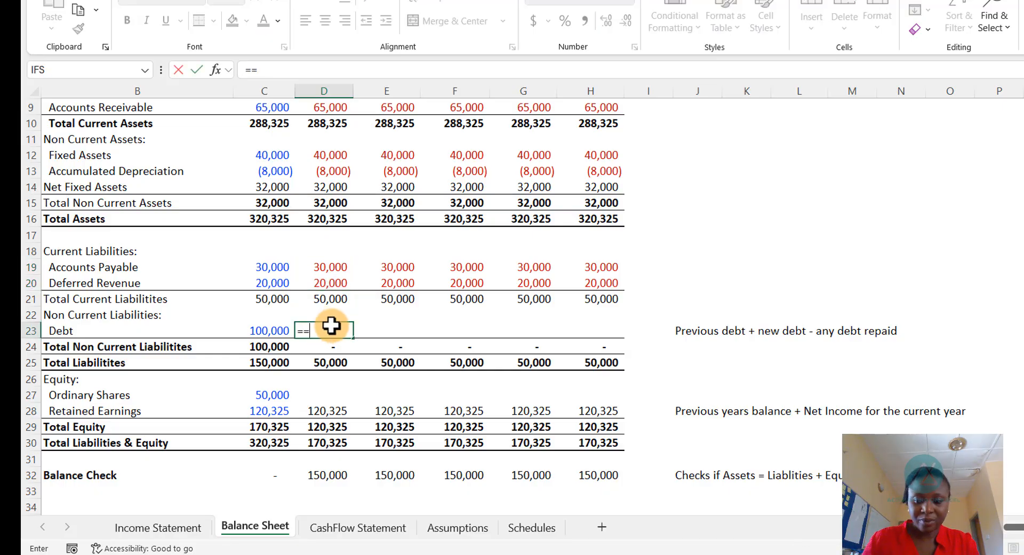
pyautogui.click(276, 331)
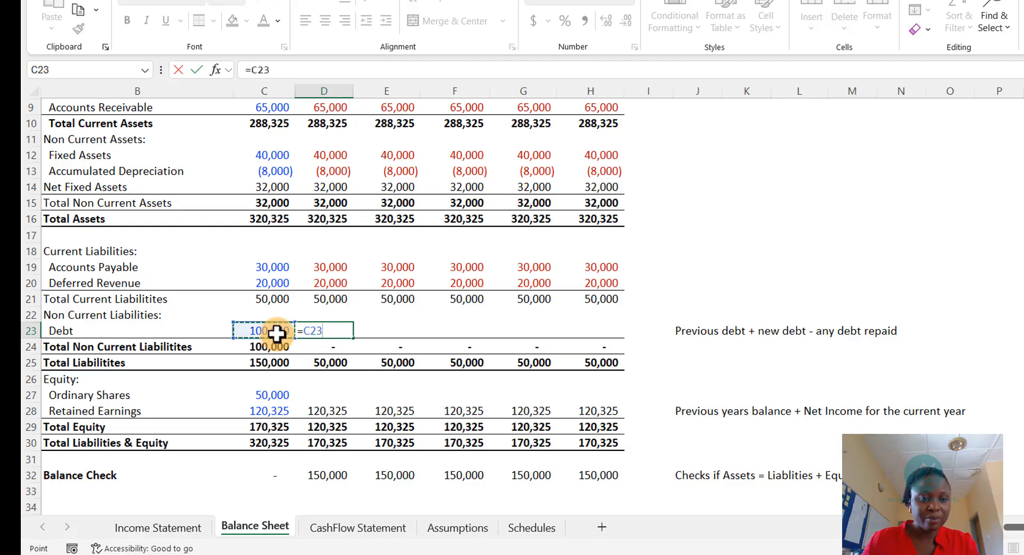
pyautogui.press('Return')
pyautogui.press('Up')
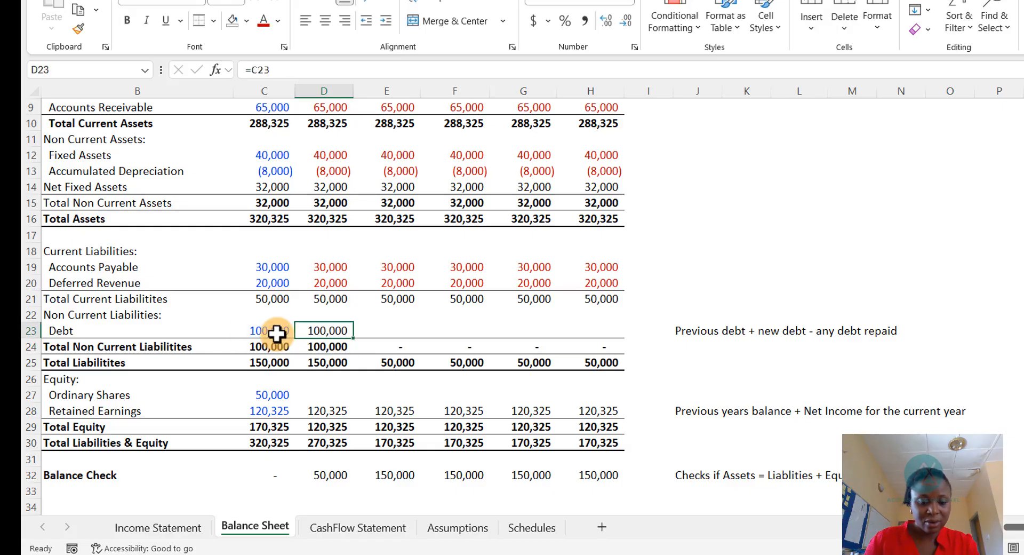
# - Copy the Debt formula across 2026 to 2029 and colour the 2025 to 2029 Debt figures red
pyautogui.hotkey('ctrl', 'c')
pyautogui.hotkey('shift', 'Right')
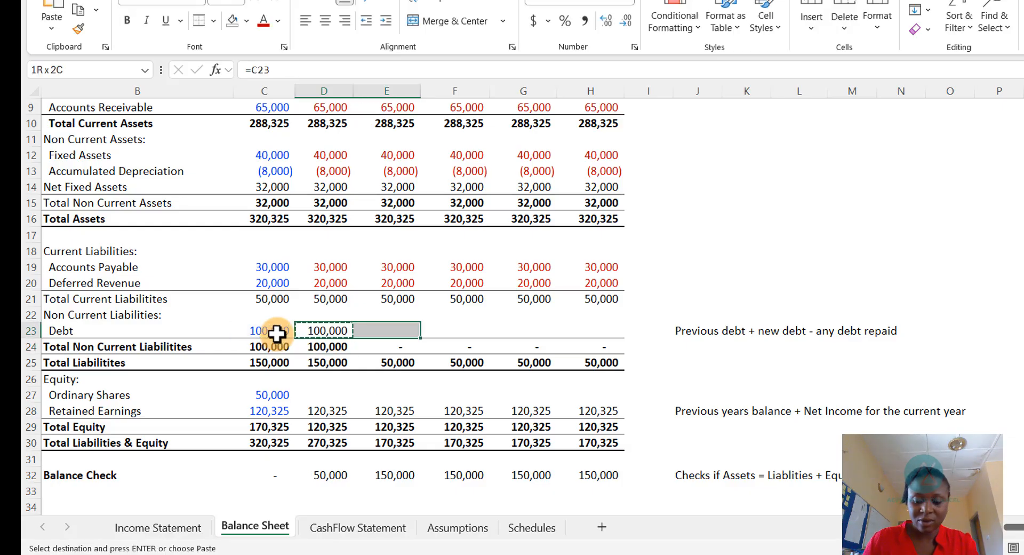
pyautogui.press('Escape')
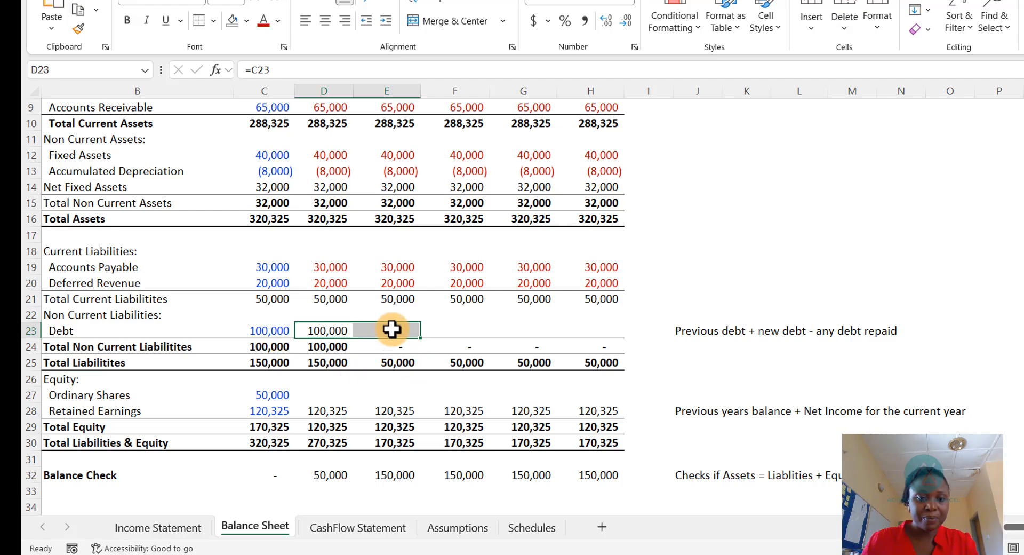
pyautogui.click(392, 332)
pyautogui.click(341, 325)
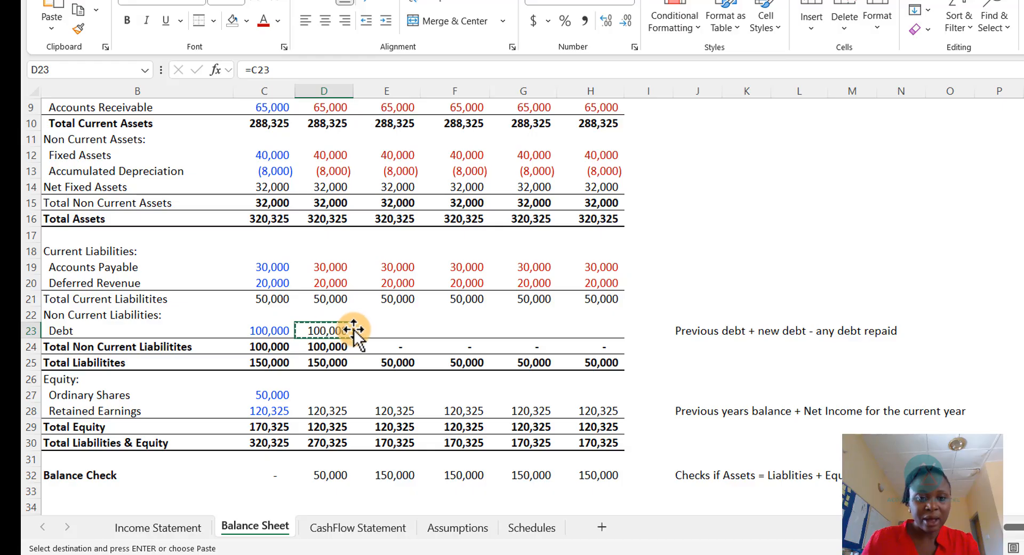
pyautogui.moveTo(362, 330); pyautogui.dragTo(580, 329)
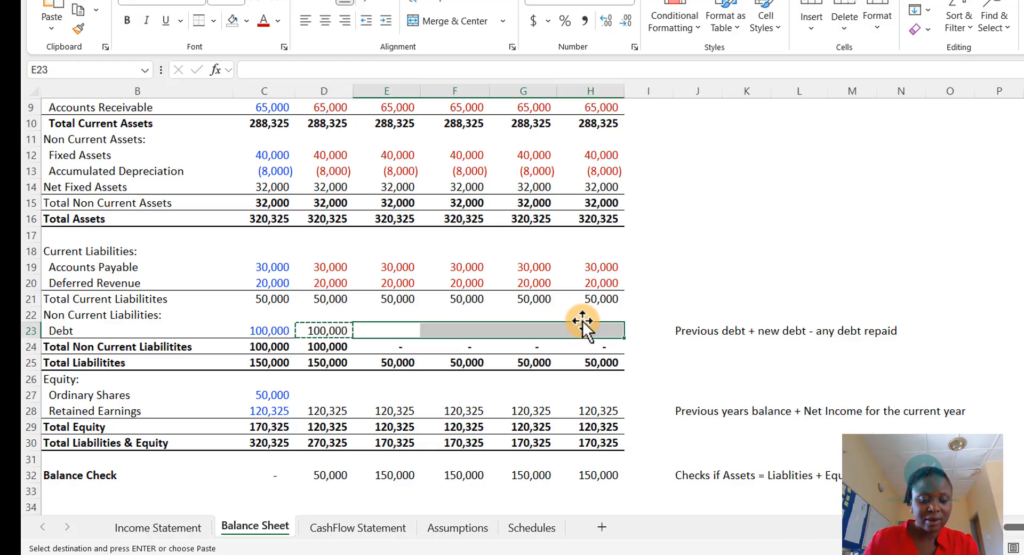
pyautogui.hotkey('ctrl', 'v')
pyautogui.press('Escape')
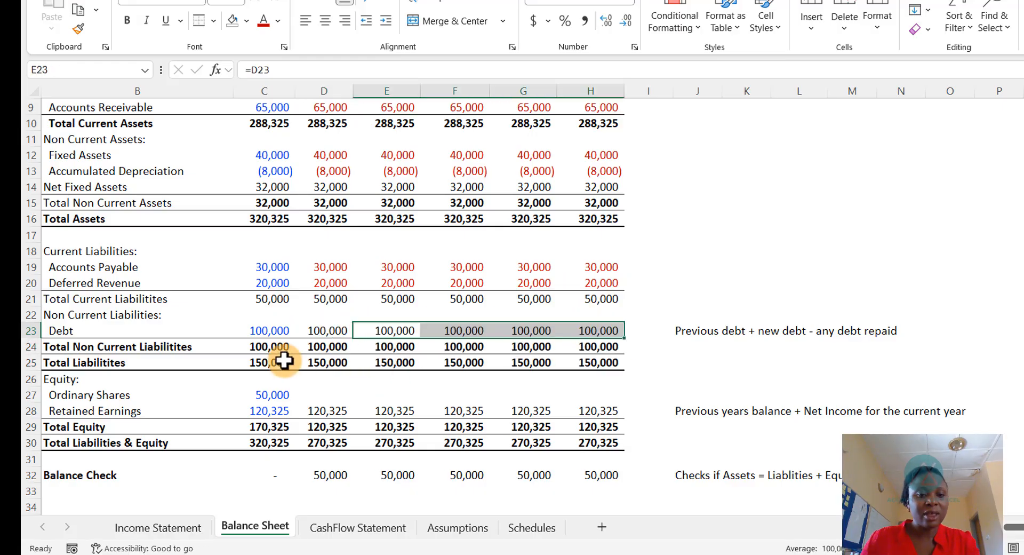
pyautogui.moveTo(317, 326); pyautogui.dragTo(587, 330)
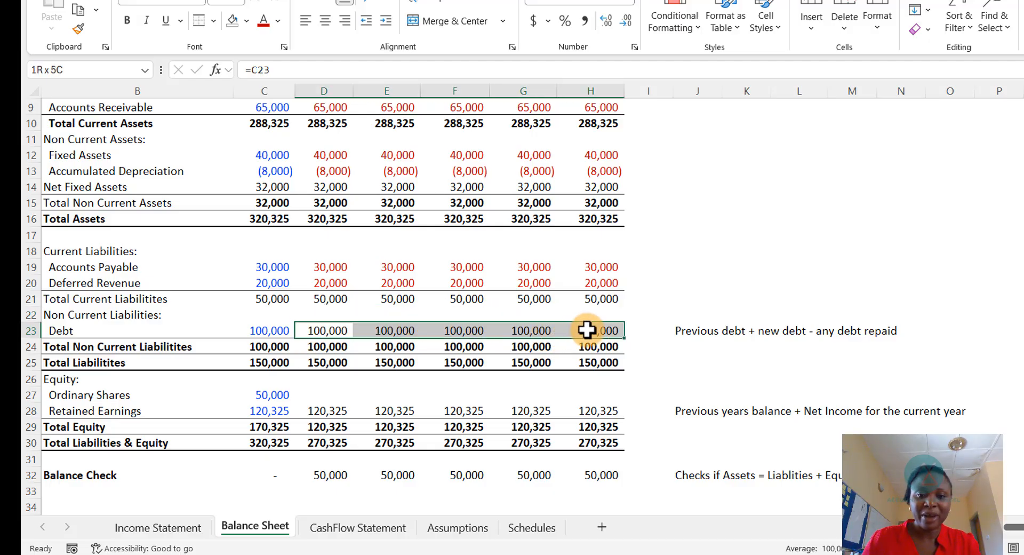
pyautogui.click(265, 21)
# - Link the 2025 Ordinary Shares cell to its 2024 balance
pyautogui.scroll(-2, 515, 379)
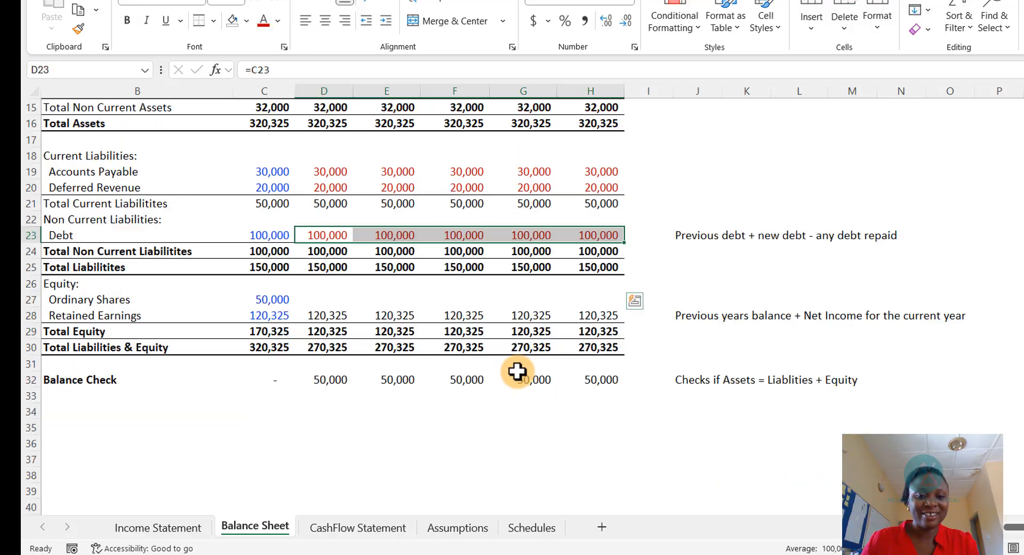
pyautogui.click(330, 299)
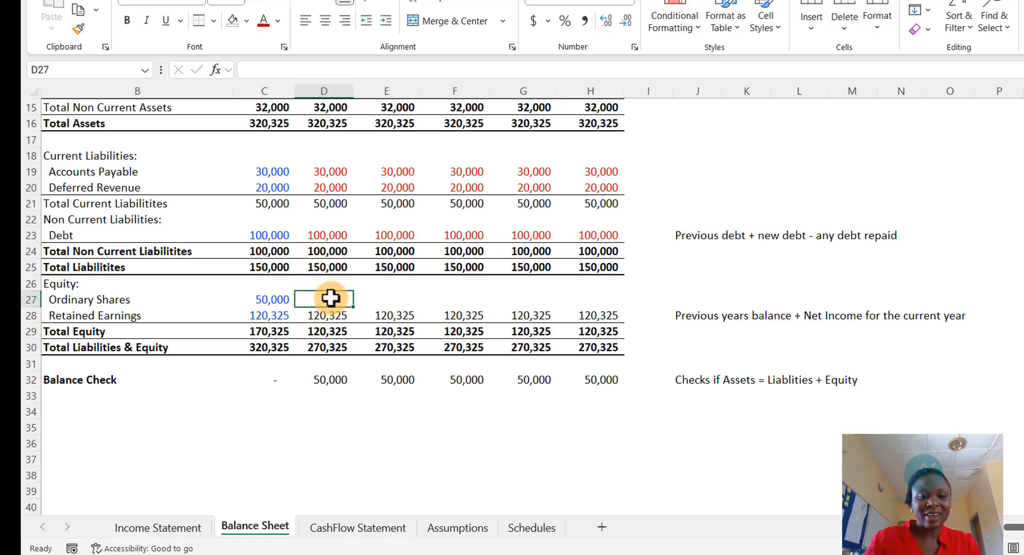
pyautogui.write('=')
pyautogui.click(265, 299)
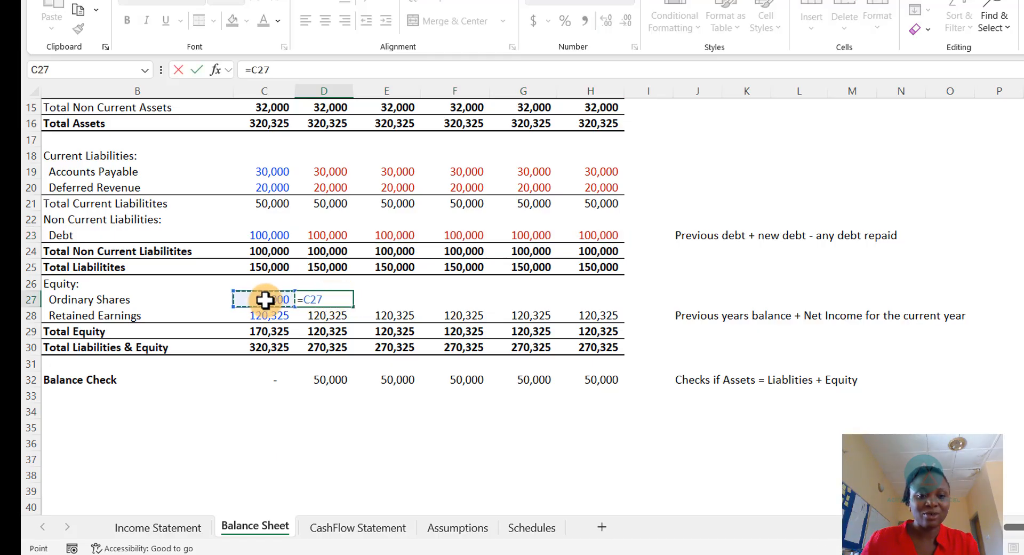
pyautogui.hotkey('ctrl', 'Return')
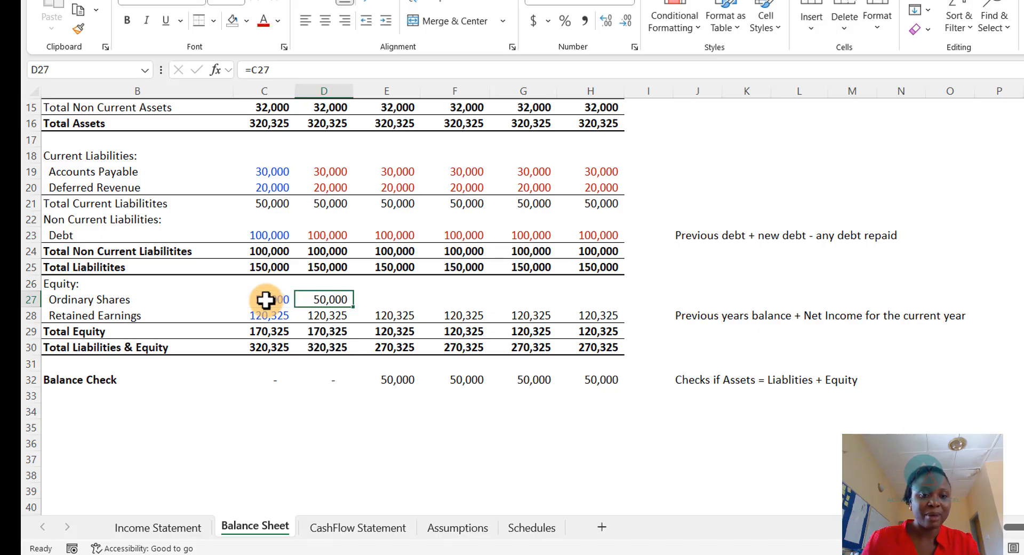
# - Copy the Ordinary Shares formula across 2026 to 2029 and colour the 2025 to 2029 figures red
pyautogui.hotkey('ctrl', 'c')
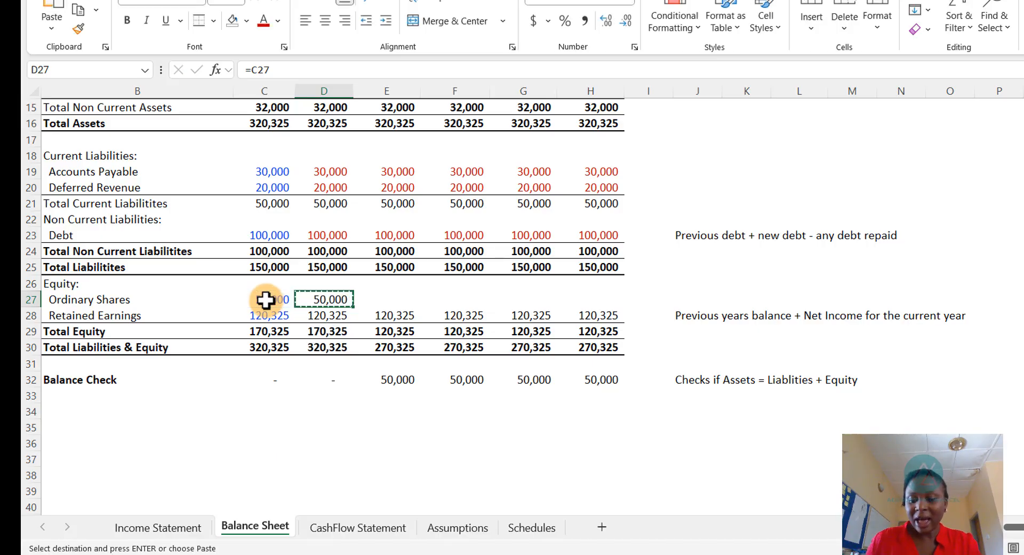
pyautogui.press('Right')
pyautogui.hotkey('shift', 'Right')
pyautogui.hotkey('shift', 'Right')
pyautogui.hotkey('shift', 'Right')
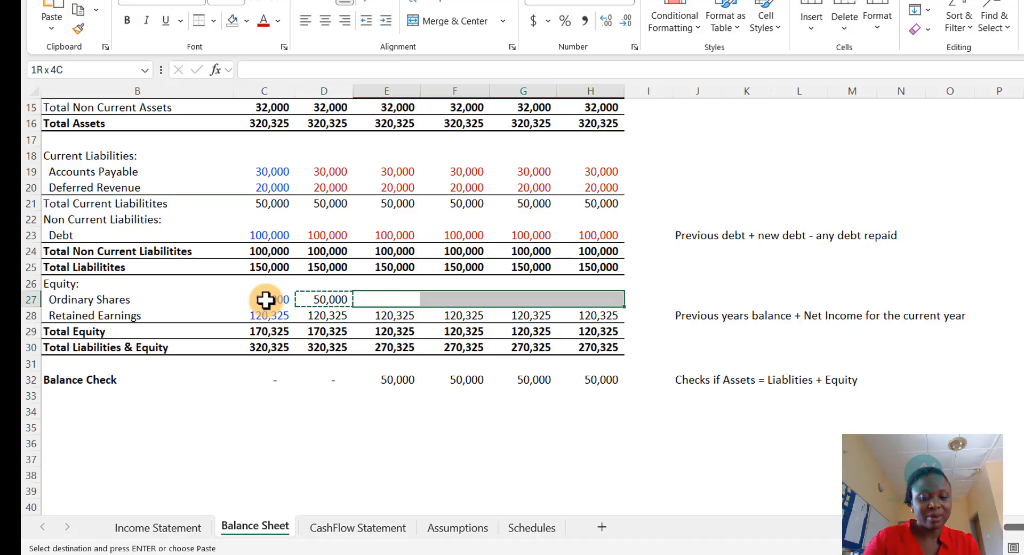
pyautogui.hotkey('ctrl', 'v')
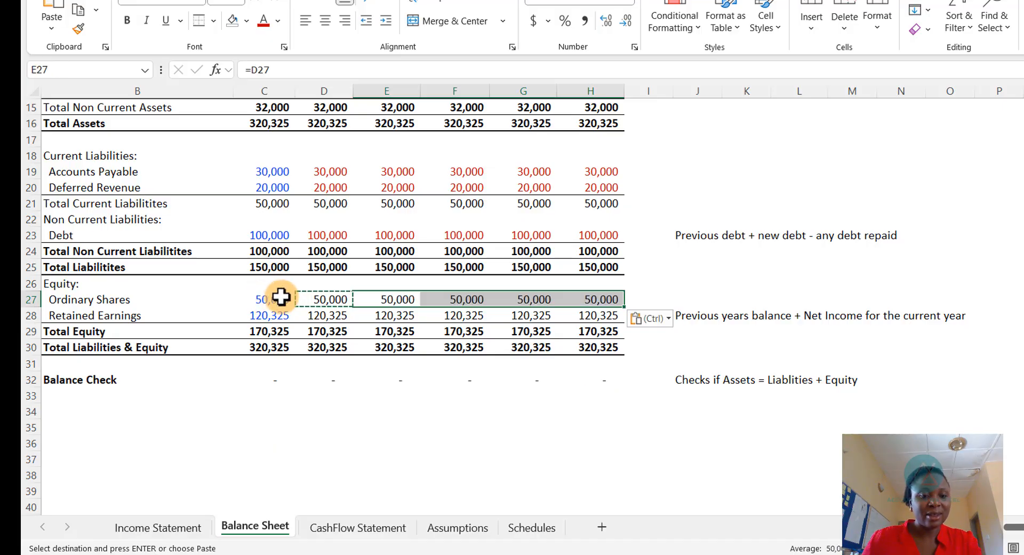
pyautogui.press('Escape')
pyautogui.moveTo(320, 302); pyautogui.dragTo(599, 299)
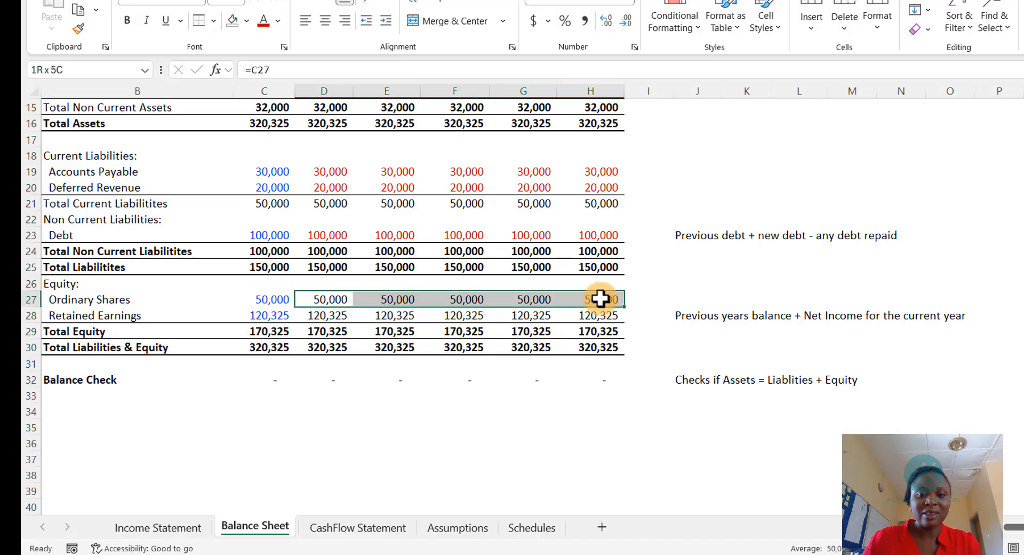
pyautogui.click(263, 24)
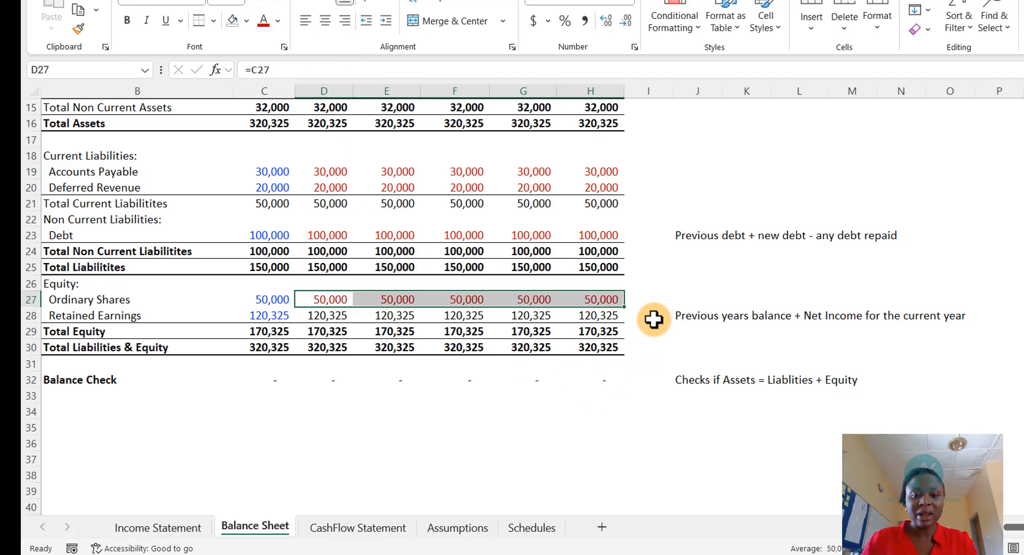
pyautogui.click(662, 302)
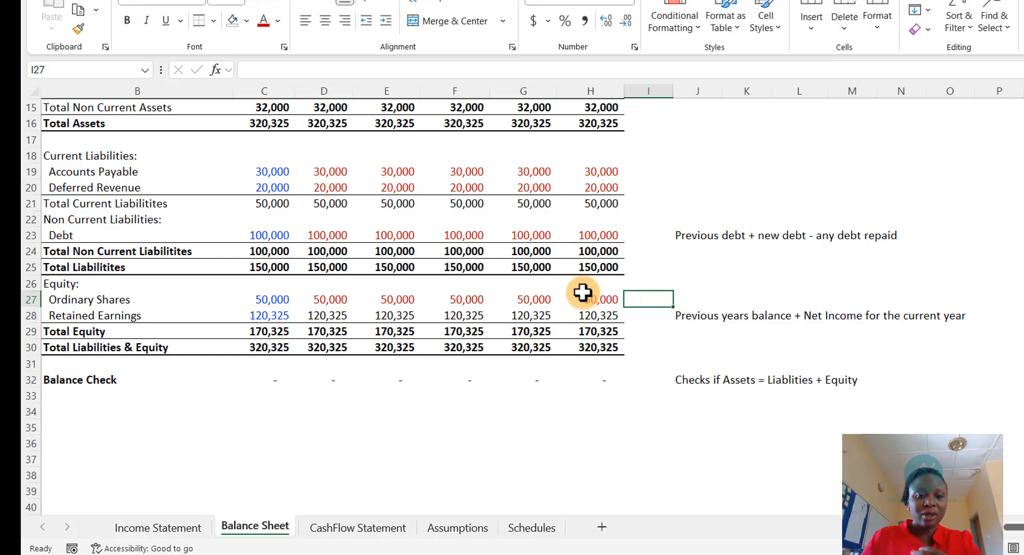
# - Review the Balance Check row and balance sheet totals across all years
pyautogui.scroll(2, 448, 310)
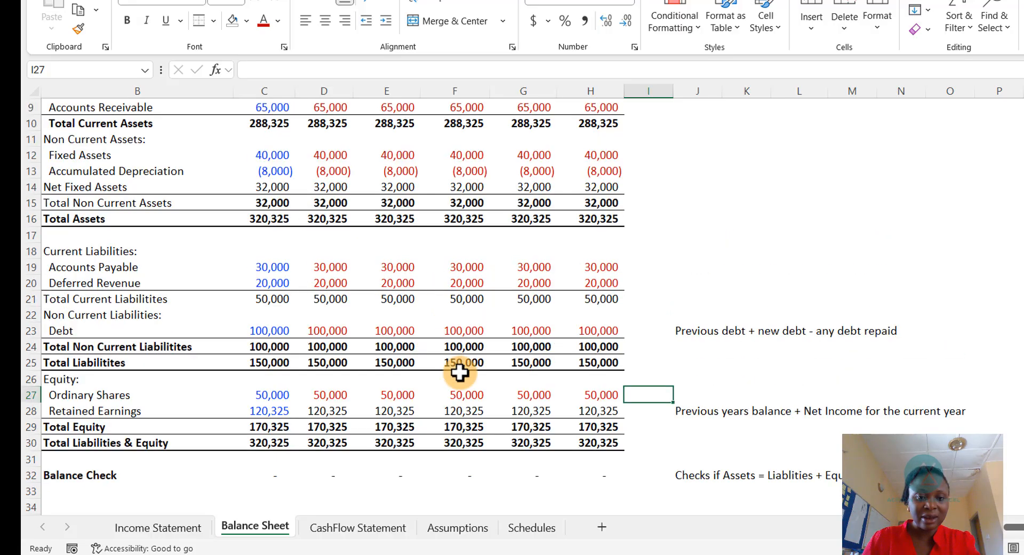
pyautogui.scroll(-2, 406, 432)
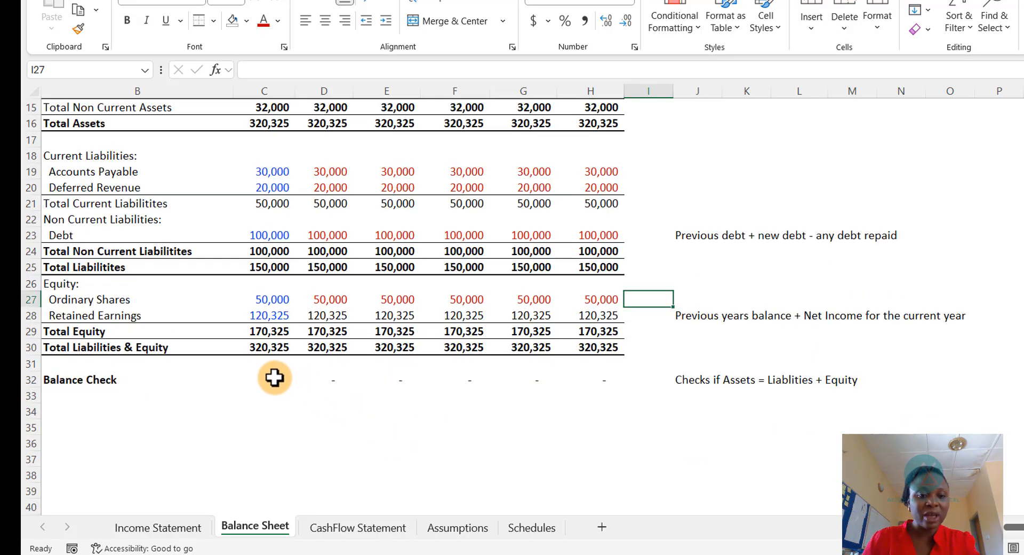
pyautogui.moveTo(275, 378); pyautogui.dragTo(606, 374)
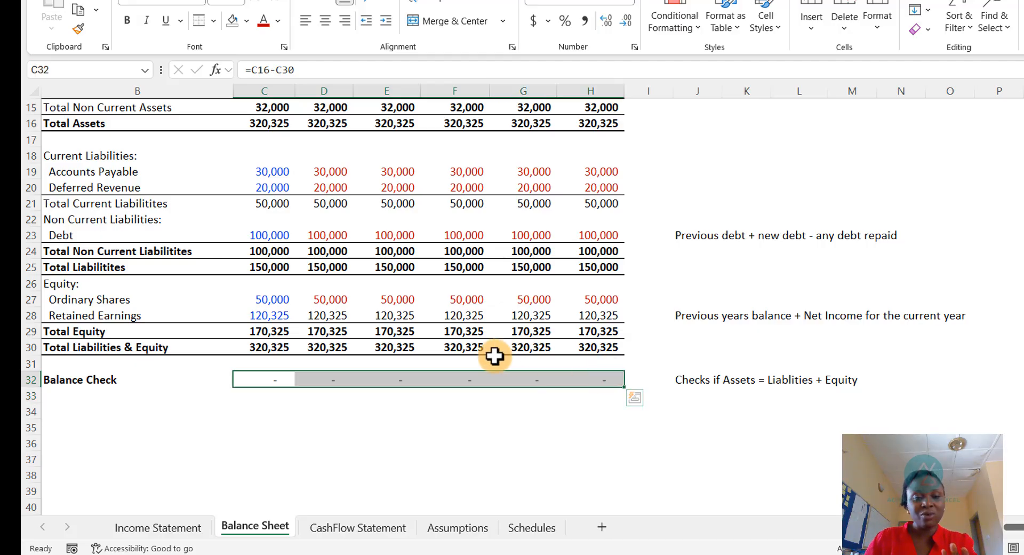
pyautogui.scroll(5, 406, 309)
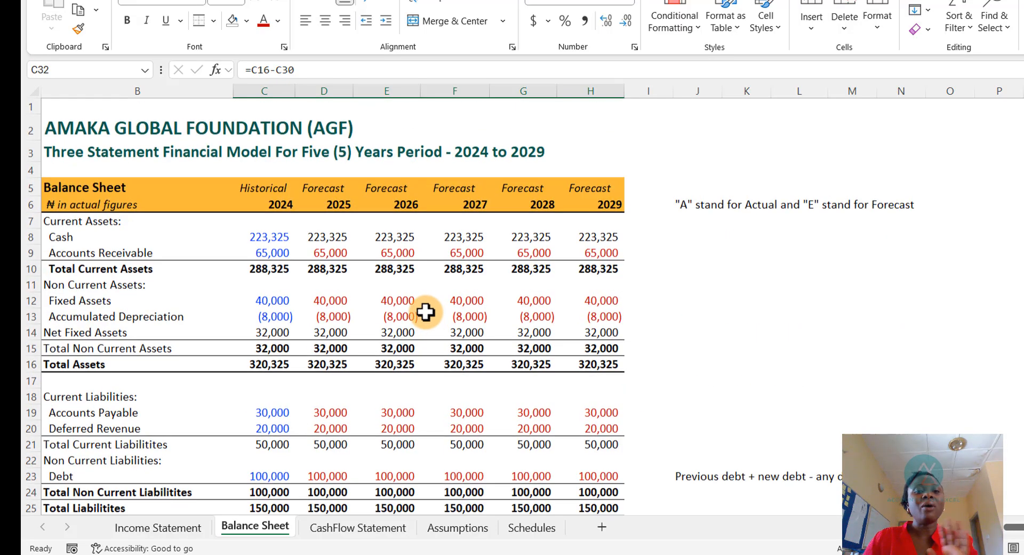
pyautogui.scroll(-2, 320, 411)
pyautogui.scroll(-2, 269, 430)
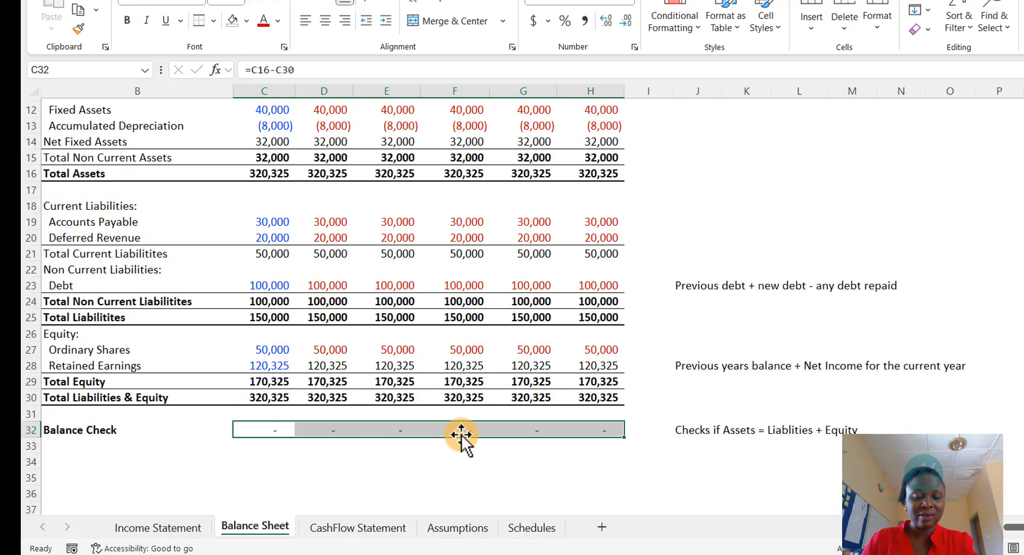
pyautogui.scroll(4, 434, 392)
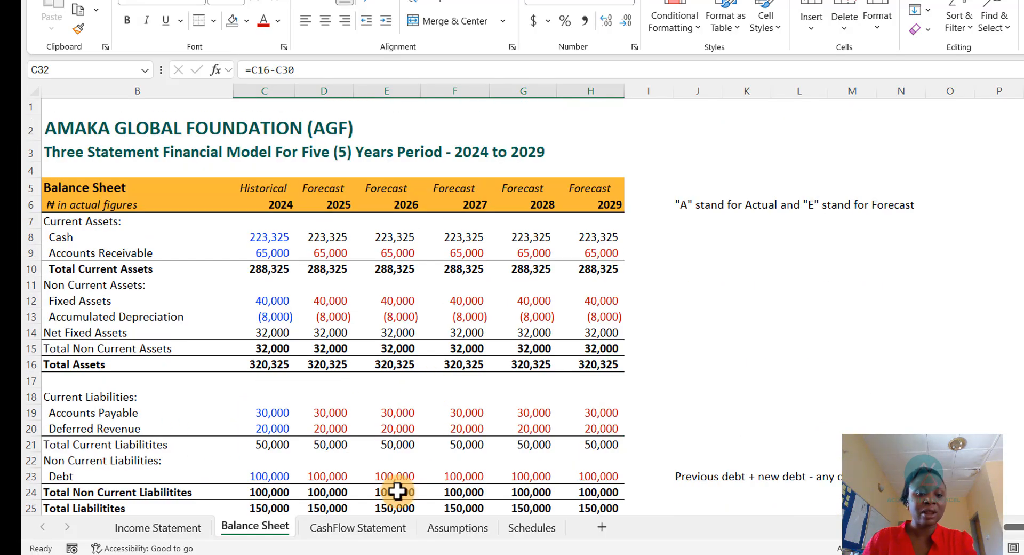
# - Link the Income Statement's 2025 Core Revenue to the 2025 Total Core Revenue on the Schedules sheet
pyautogui.click(531, 527)
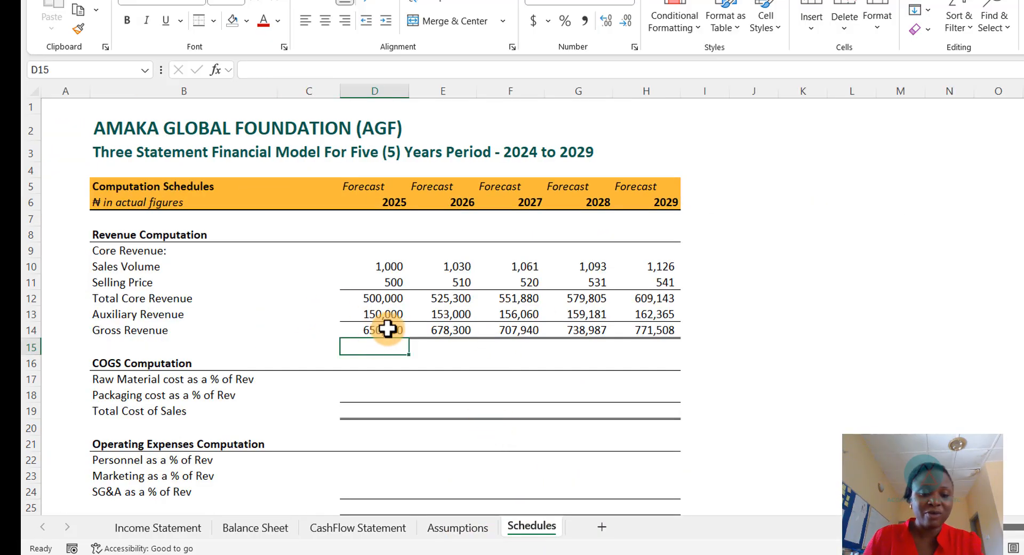
pyautogui.click(151, 529)
pyautogui.scroll(5, 249, 347)
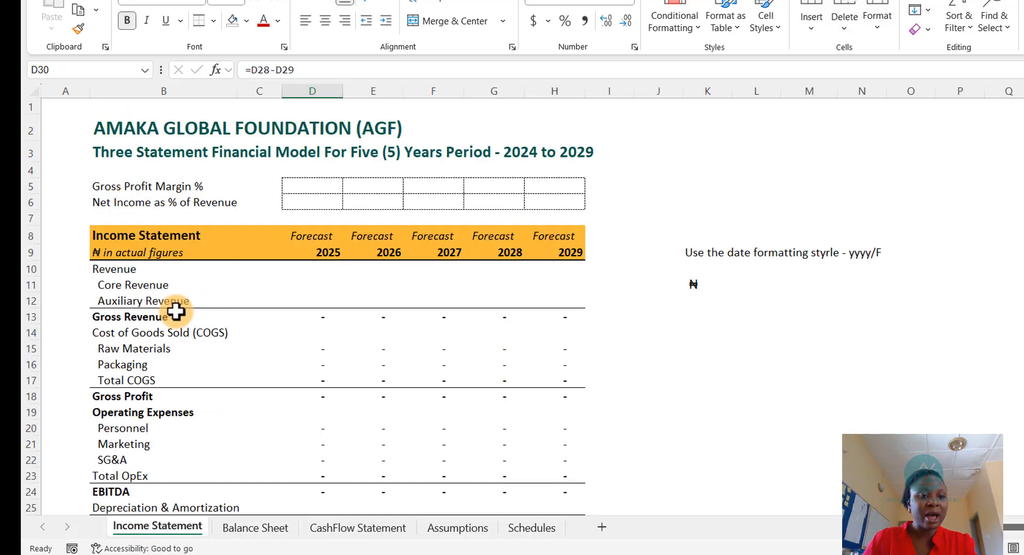
pyautogui.click(324, 279)
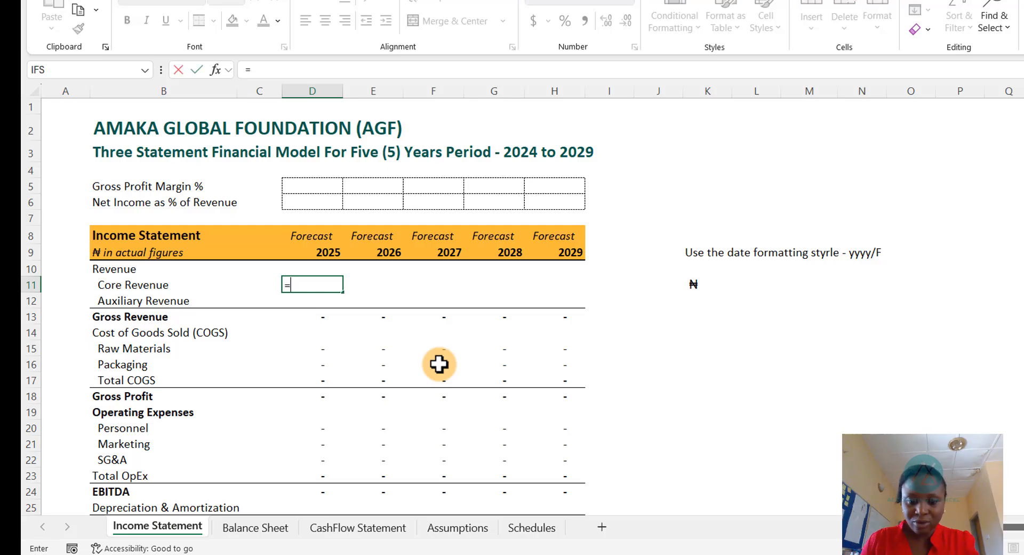
pyautogui.hotkey('ctrl', 'pagedown')
pyautogui.hotkey('ctrl', 'pagedown')
pyautogui.hotkey('ctrl', 'pagedown')
pyautogui.hotkey('ctrl', 'pagedown')
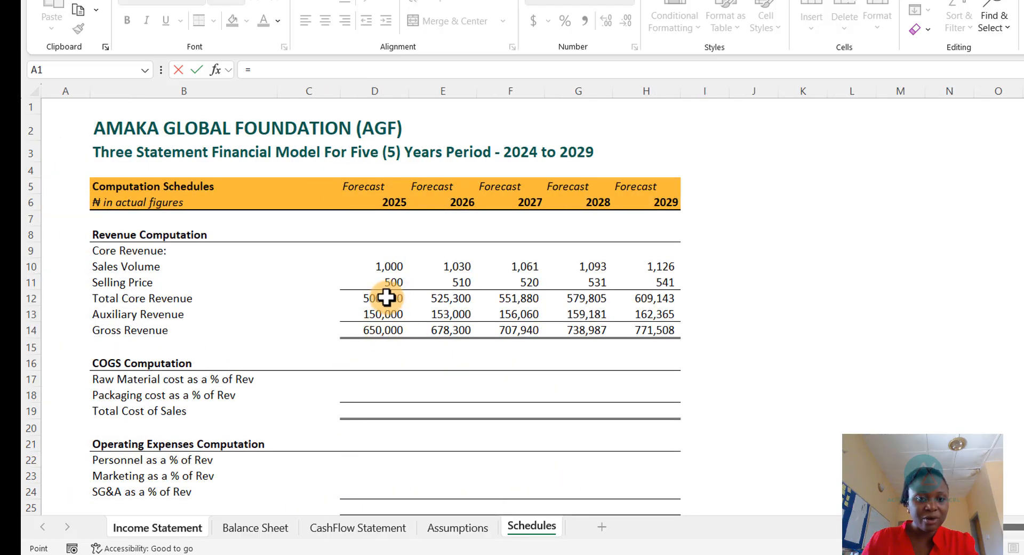
pyautogui.press('Return')
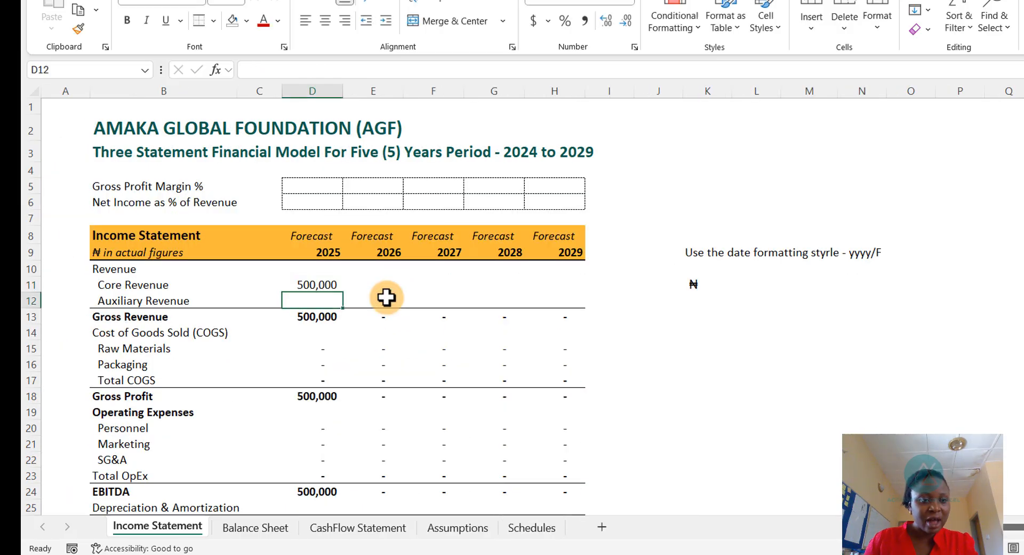
# - Link the Income Statement's 2025 Auxiliary Revenue to the 2025 Auxiliary Revenue on the Schedules sheet
pyautogui.write('=')
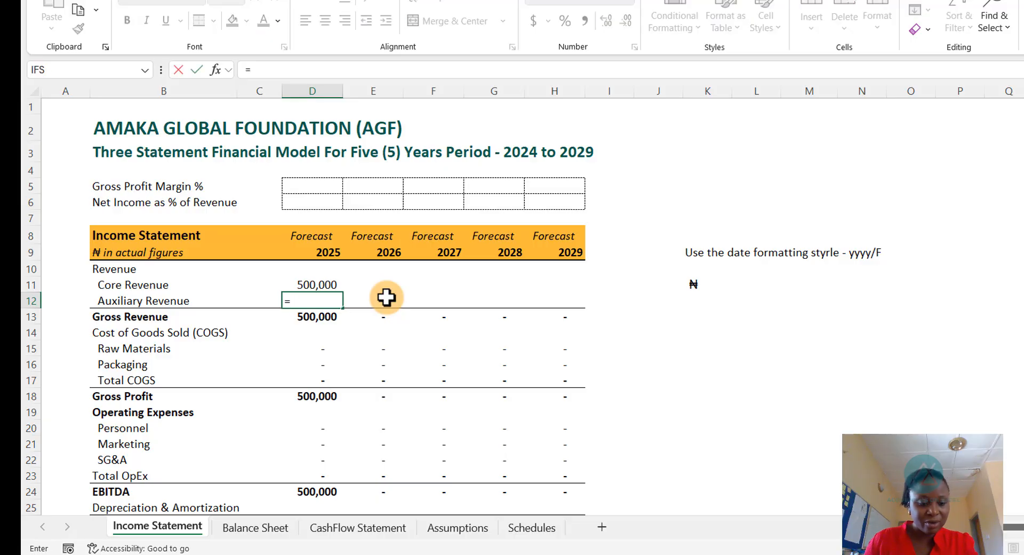
pyautogui.hotkey('ctrl', 'pagedown')
pyautogui.hotkey('ctrl', 'pagedown')
pyautogui.hotkey('ctrl', 'pagedown')
pyautogui.hotkey('ctrl', 'pagedown')
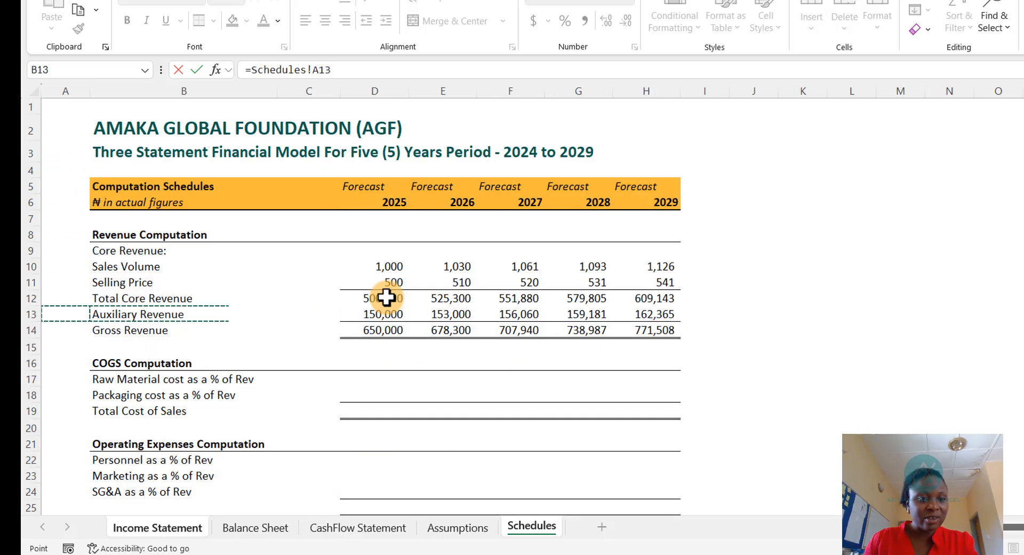
pyautogui.press('Right')
pyautogui.press('Right')
pyautogui.press('Return')
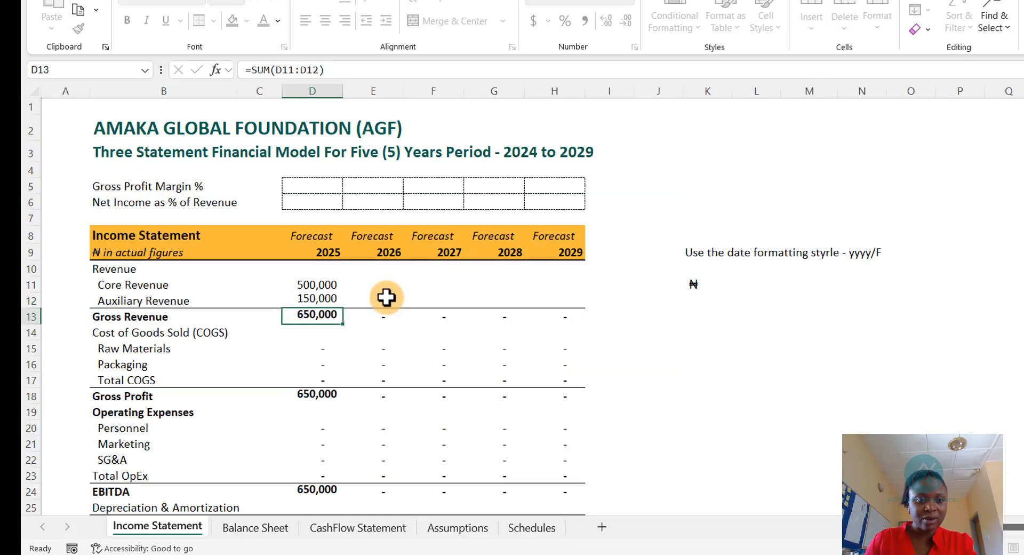
# - Copy the 2025 Core Revenue and Auxiliary Revenue formulas across 2026 to 2029
pyautogui.press('Up')
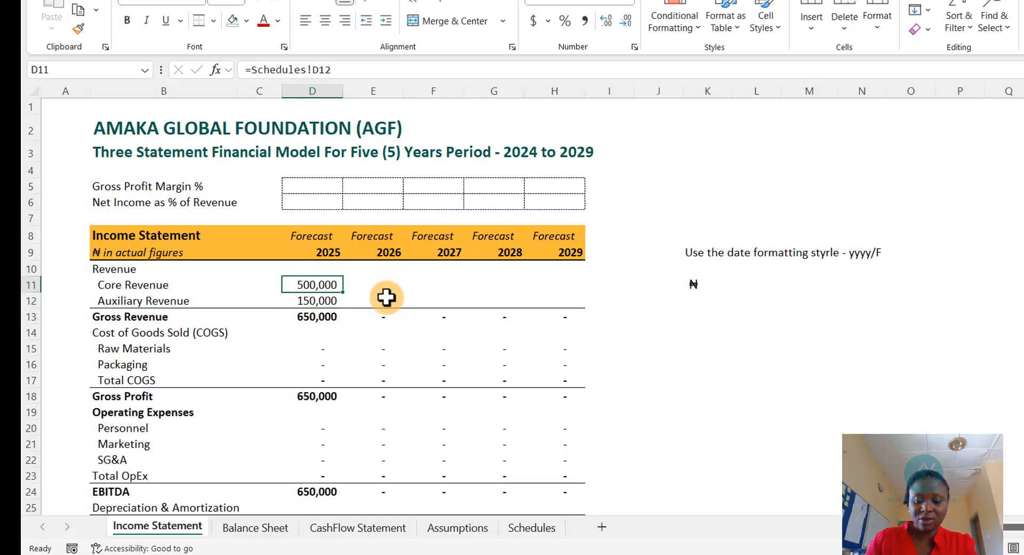
pyautogui.hotkey('shift', 'Down')
pyautogui.hotkey('ctrl', 'c')
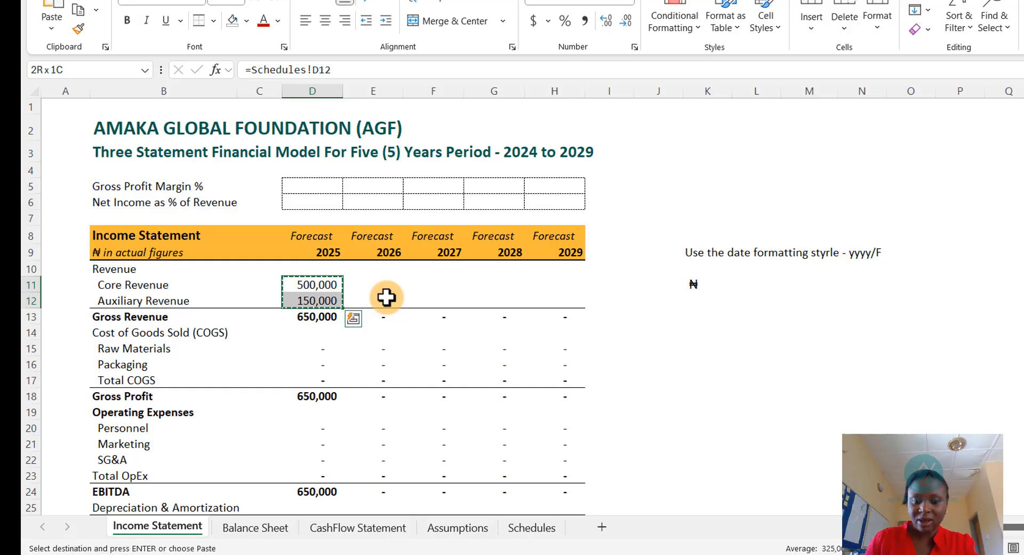
pyautogui.press('Right')
pyautogui.moveTo(373, 284); pyautogui.dragTo(585, 292)
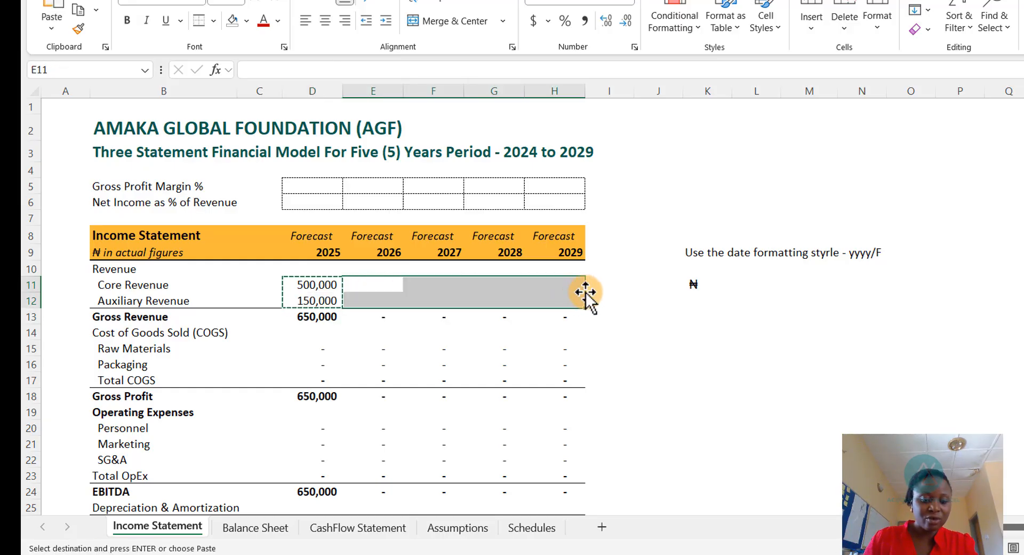
pyautogui.hotkey('ctrl', 'v')
pyautogui.press('Escape')
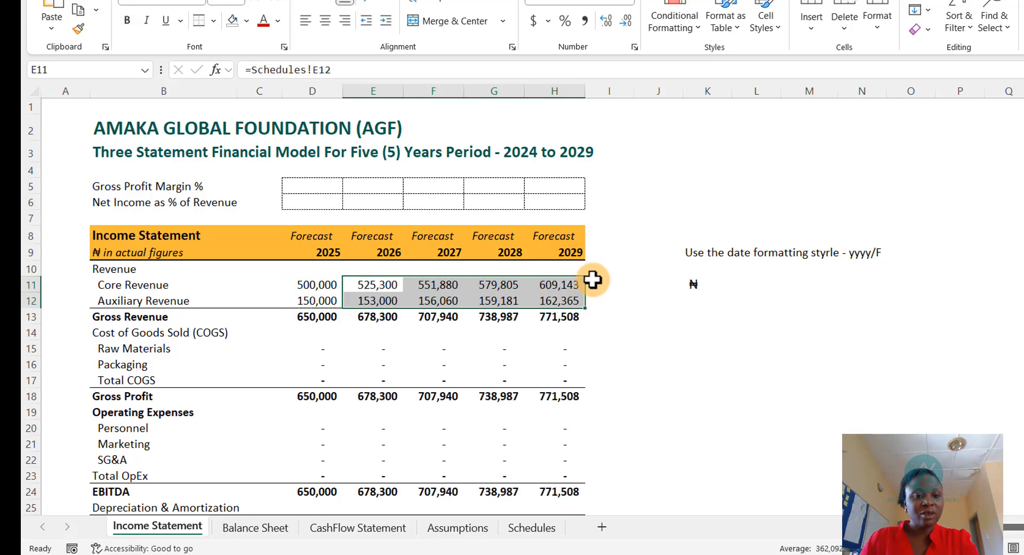
# - Clear the placeholder values in the Raw Materials, Packaging, Personnel, Marketing and SG&A rows for 2025 to 2029
pyautogui.scroll(-3, 427, 318)
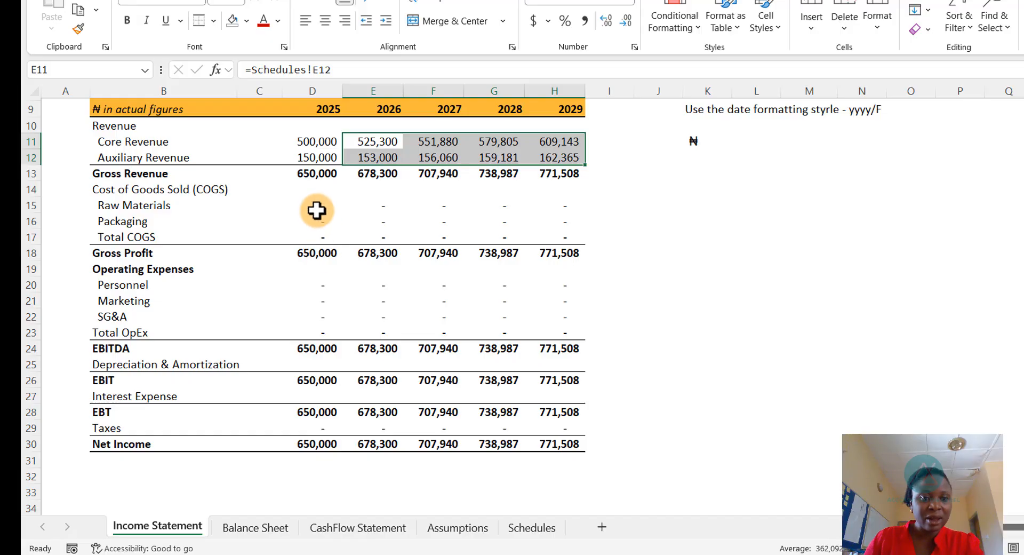
pyautogui.moveTo(318, 210); pyautogui.dragTo(540, 218)
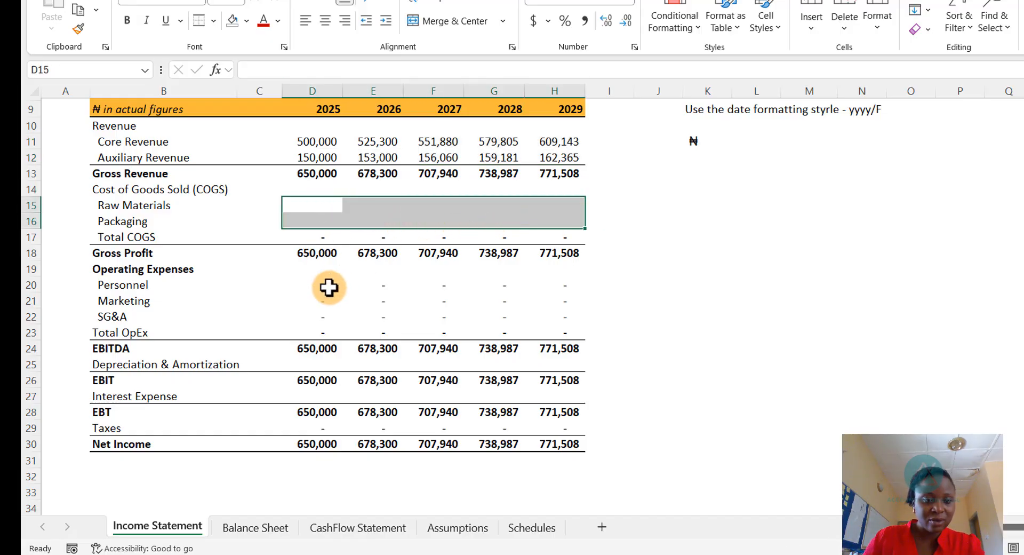
pyautogui.moveTo(329, 286); pyautogui.dragTo(555, 308)
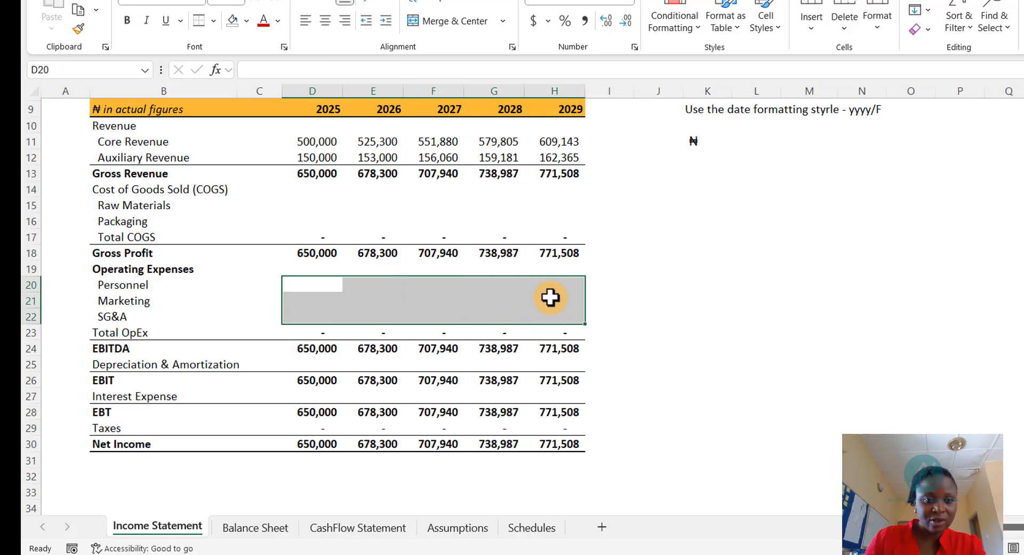
# - Review the figures on the Income Statement, Balance Sheet, Cash Flow Statement, Assumptions and Schedules sheets
pyautogui.scroll(3, 416, 331)
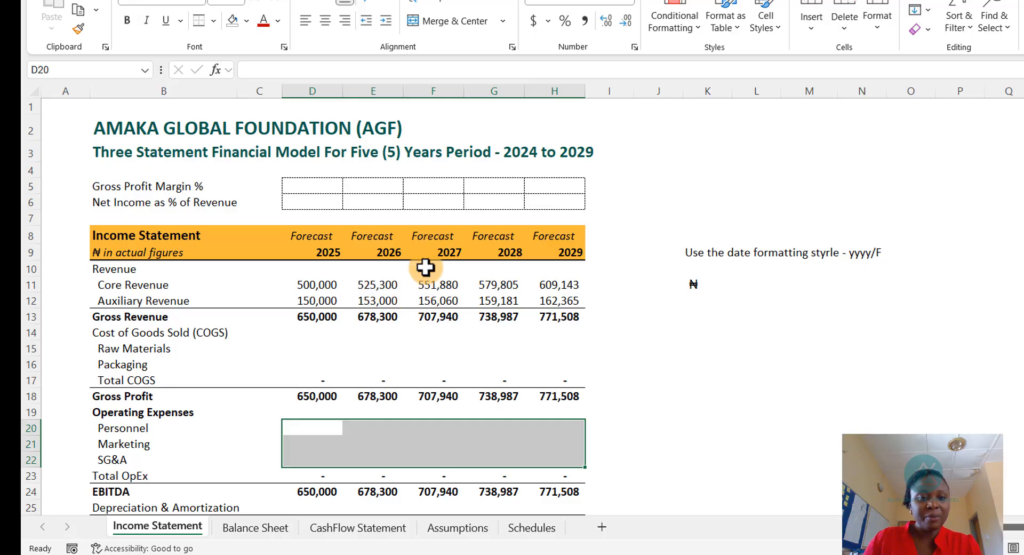
pyautogui.scroll(-2, 395, 293)
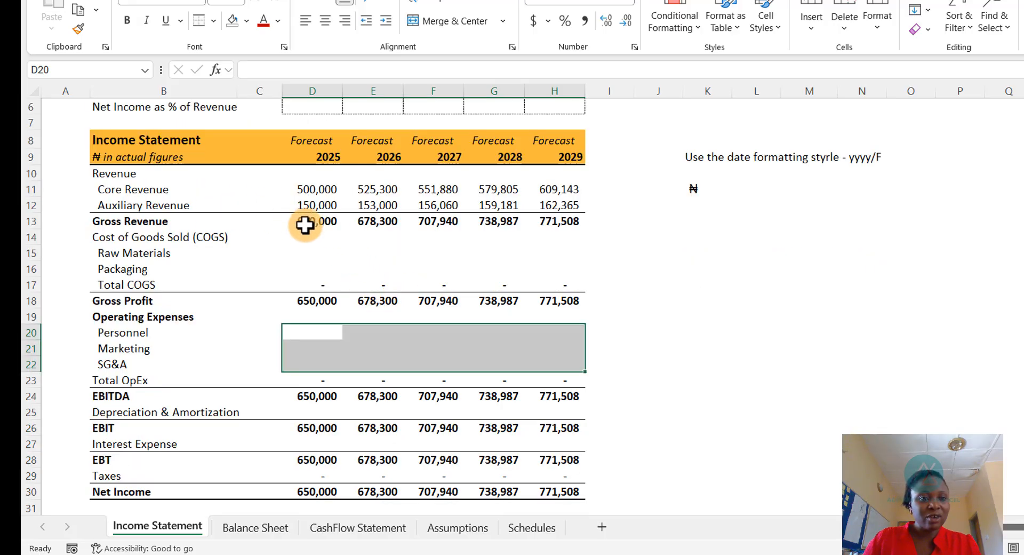
pyautogui.scroll(-2, 333, 414)
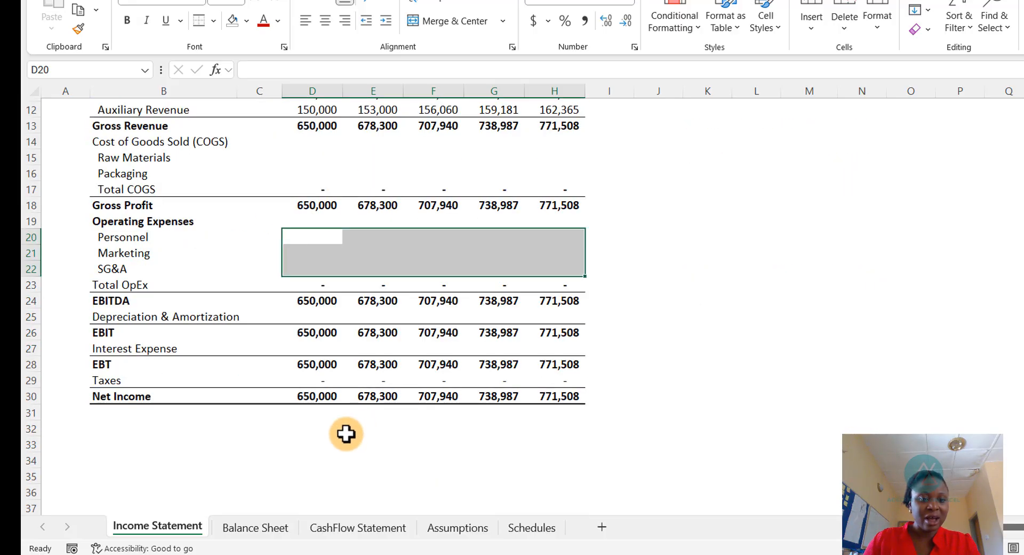
pyautogui.scroll(4, 334, 475)
pyautogui.click(250, 528)
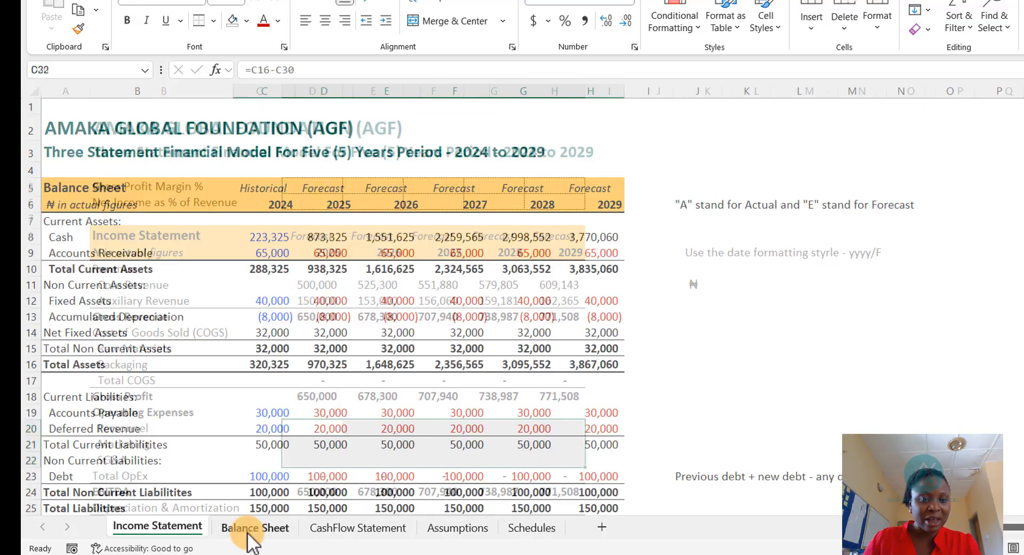
pyautogui.scroll(-4, 330, 386)
pyautogui.click(324, 447)
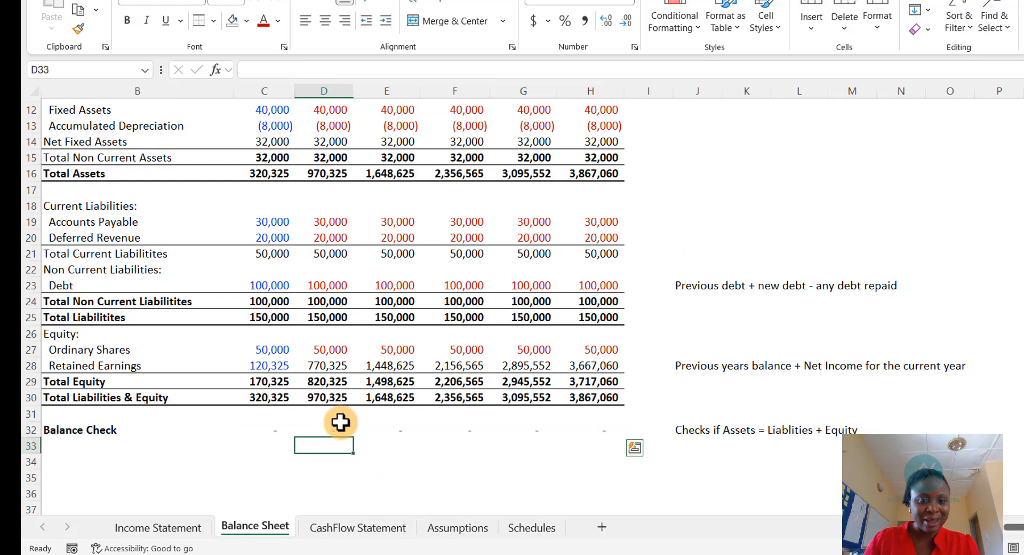
pyautogui.click(353, 529)
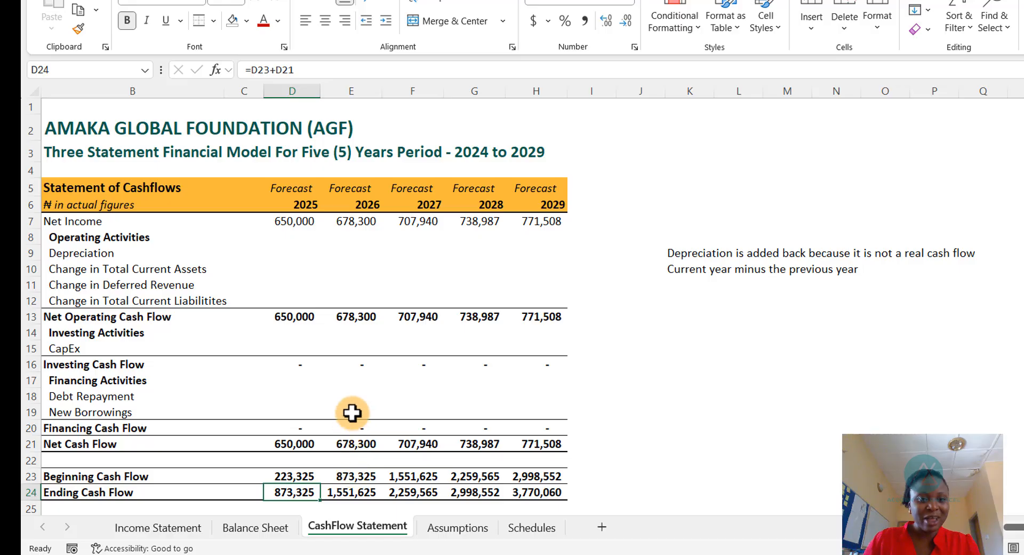
pyautogui.scroll(-2, 299, 453)
pyautogui.click(182, 527)
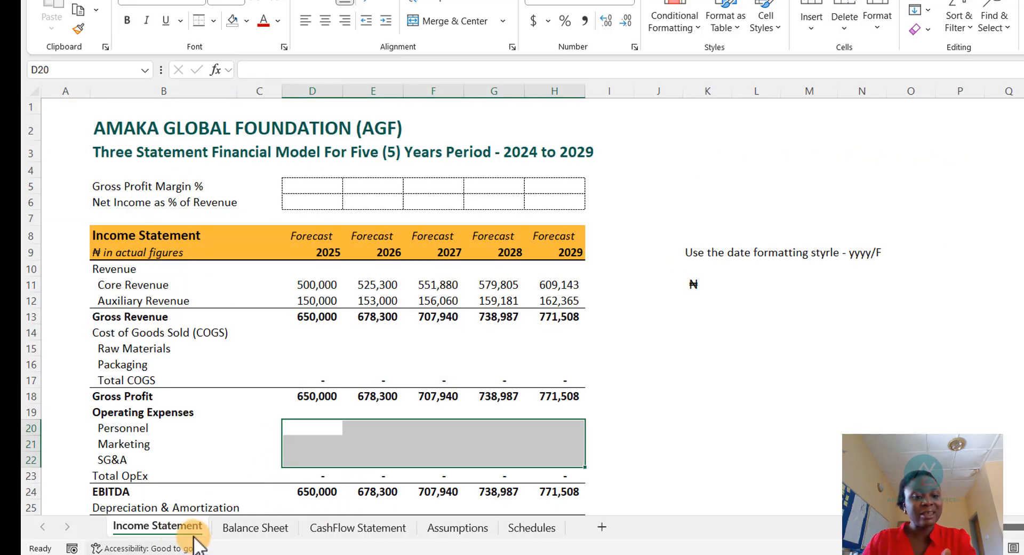
pyautogui.scroll(-2, 319, 459)
pyautogui.click(323, 527)
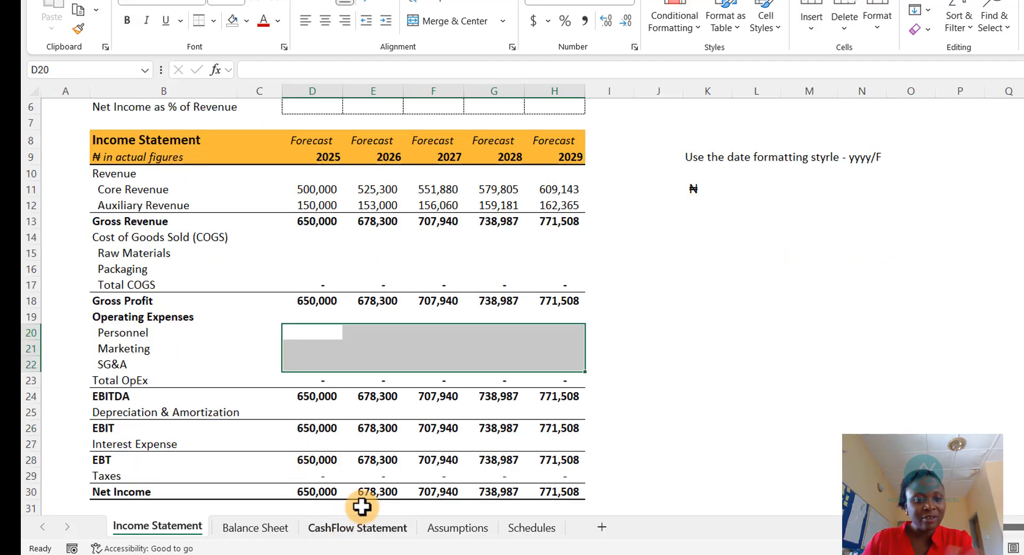
pyautogui.click(250, 528)
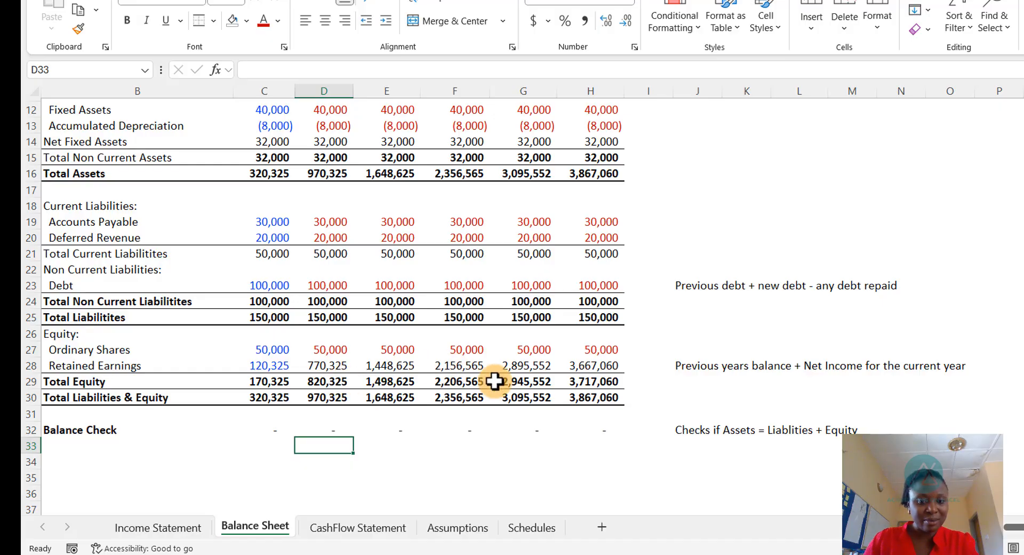
pyautogui.scroll(2, 295, 429)
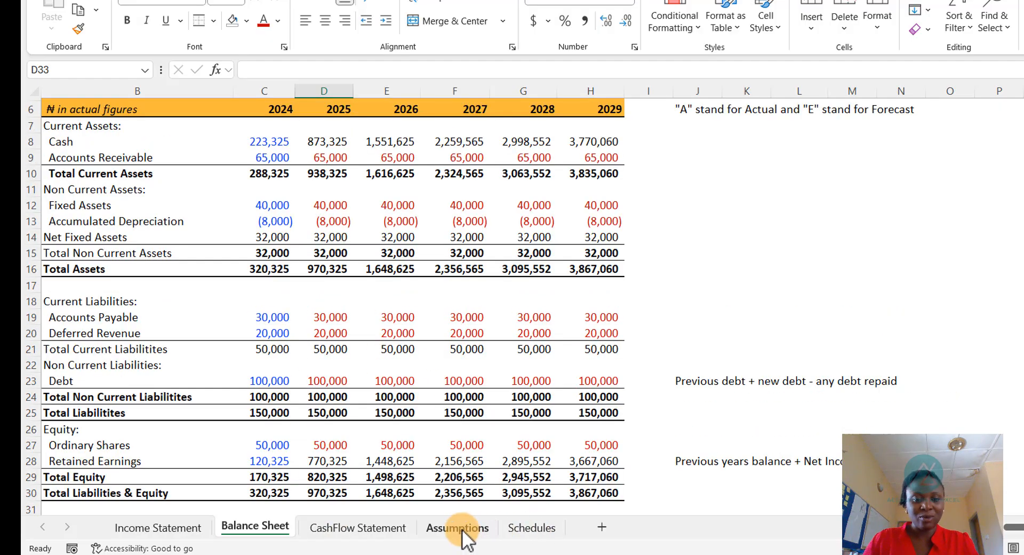
pyautogui.click(459, 528)
pyautogui.click(538, 531)
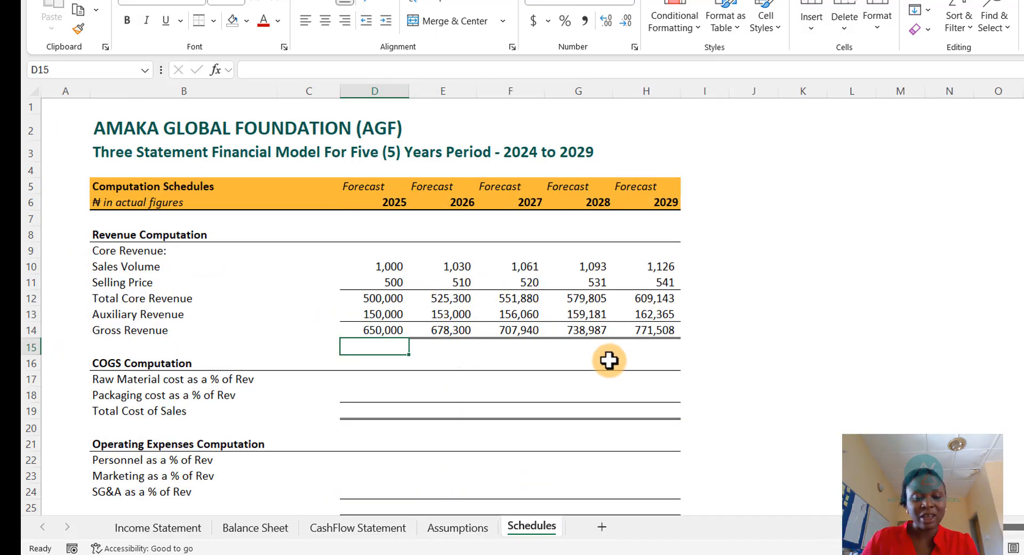
pyautogui.click(463, 539)
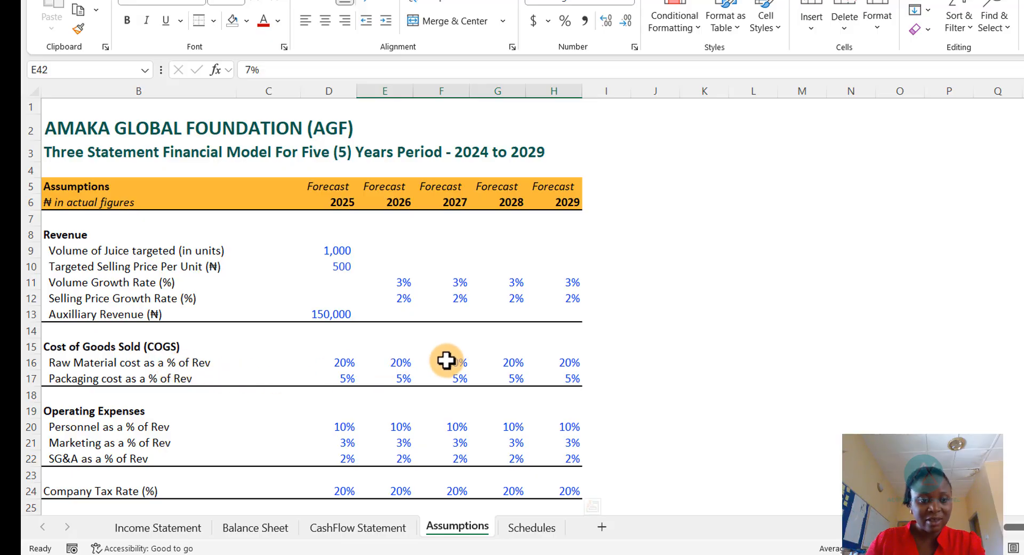
pyautogui.click(531, 527)
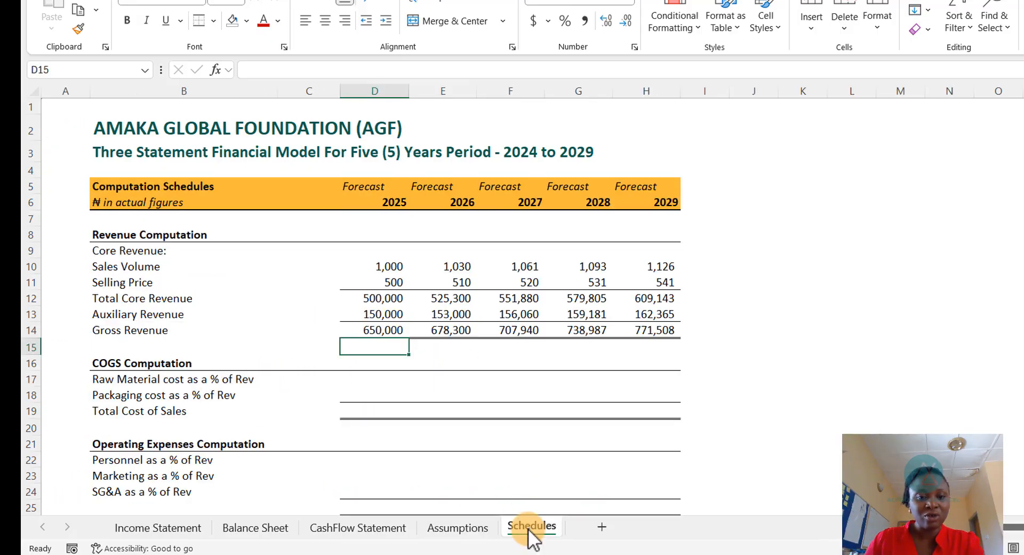
# - Enter the Schedules 2025 Raw Material cost as the Assumptions raw material rate times the Income Statement 2025 Gross Revenue
pyautogui.click(377, 382)
pyautogui.write('=')
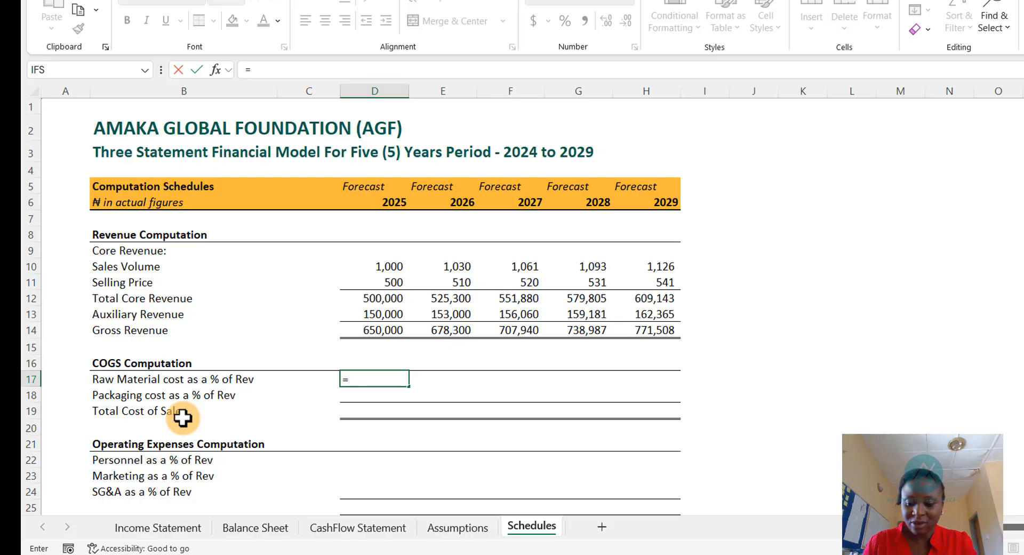
pyautogui.hotkey('ctrl', 'pageup')
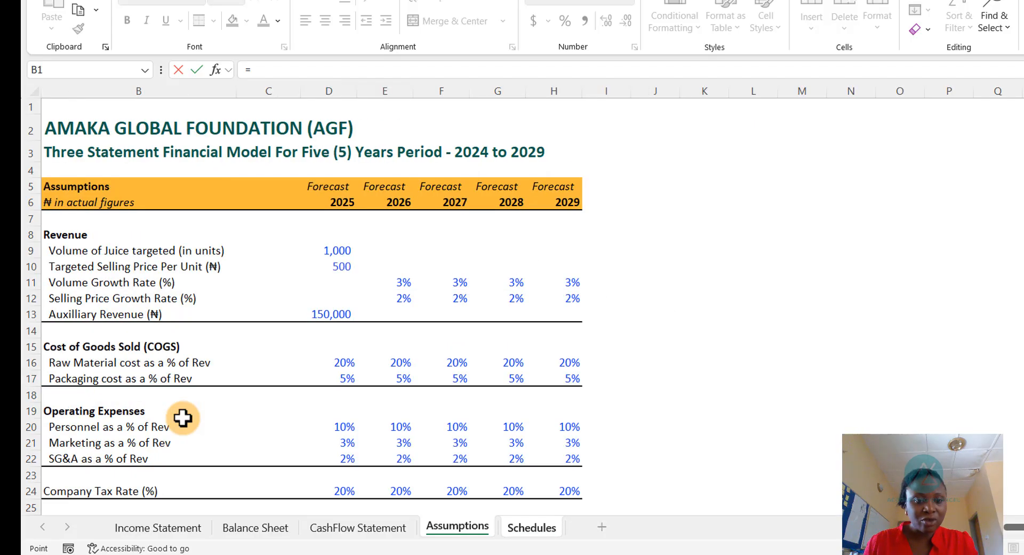
pyautogui.press('Down')
pyautogui.press('Down')
pyautogui.press('Down')
pyautogui.press('Down')
pyautogui.press('Down')
pyautogui.press('Down')
pyautogui.press('Down')
pyautogui.press('Down')
pyautogui.press('Down')
pyautogui.press('Down')
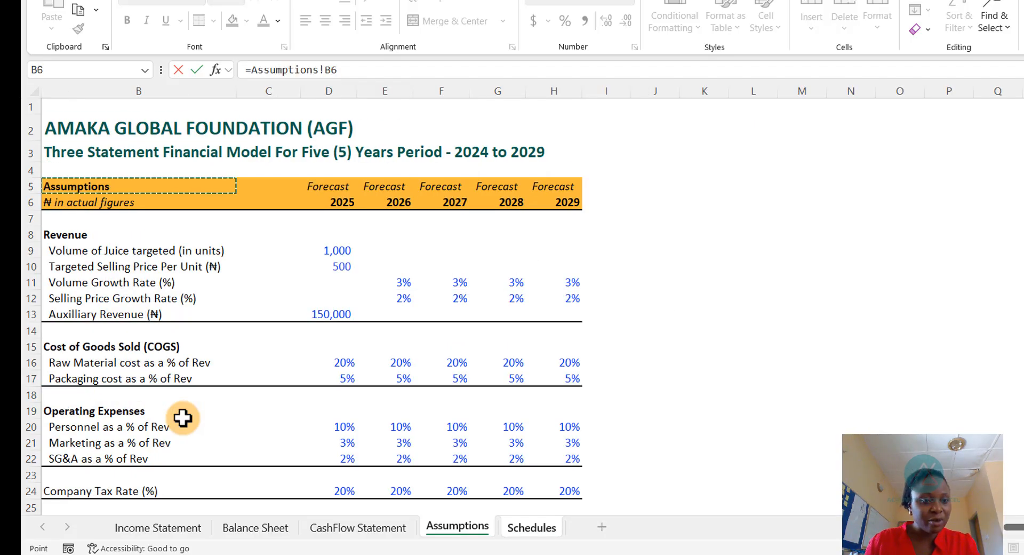
pyautogui.press('Down')
pyautogui.press('Down')
pyautogui.press('Down')
pyautogui.press('Down')
pyautogui.press('Down')
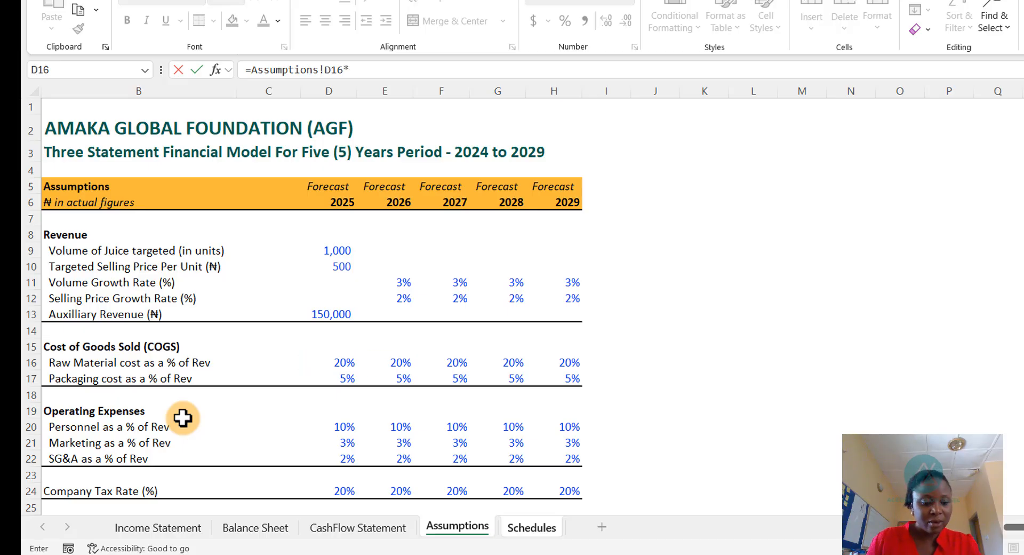
pyautogui.hotkey('ctrl', 'pageup')
pyautogui.hotkey('ctrl', 'pageup')
pyautogui.hotkey('ctrl', 'pageup')
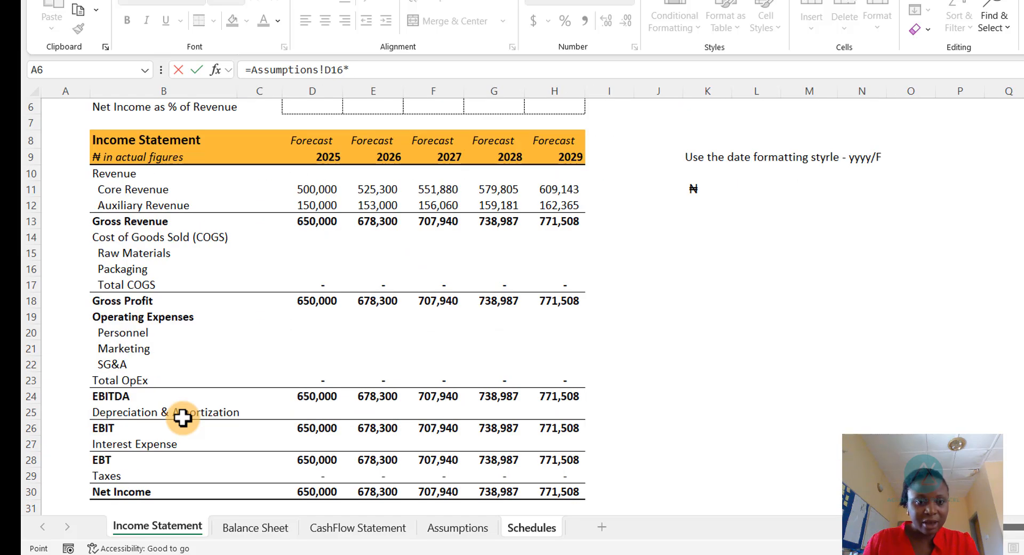
pyautogui.press('Up')
pyautogui.press('Down')
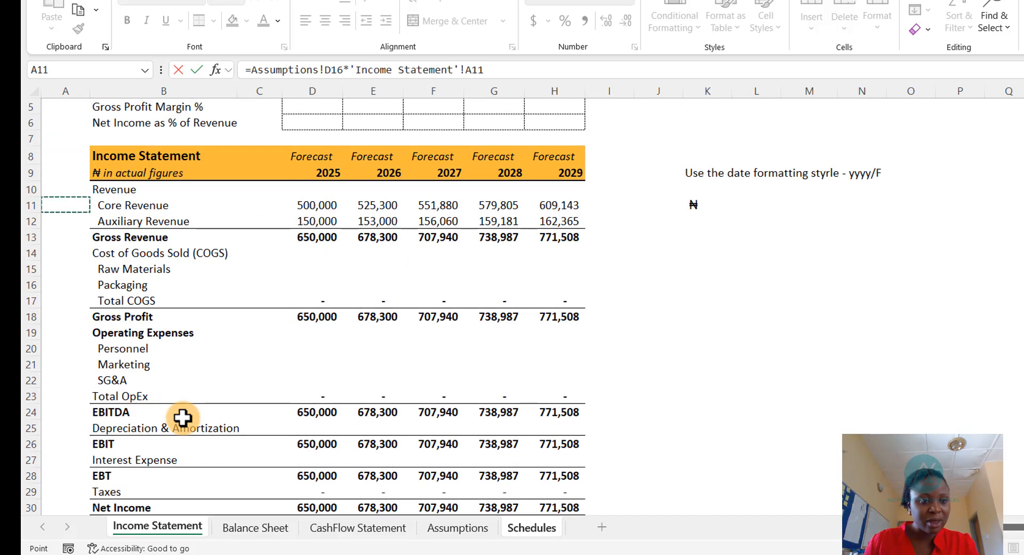
pyautogui.press('Right')
pyautogui.press('Right')
pyautogui.press('Right')
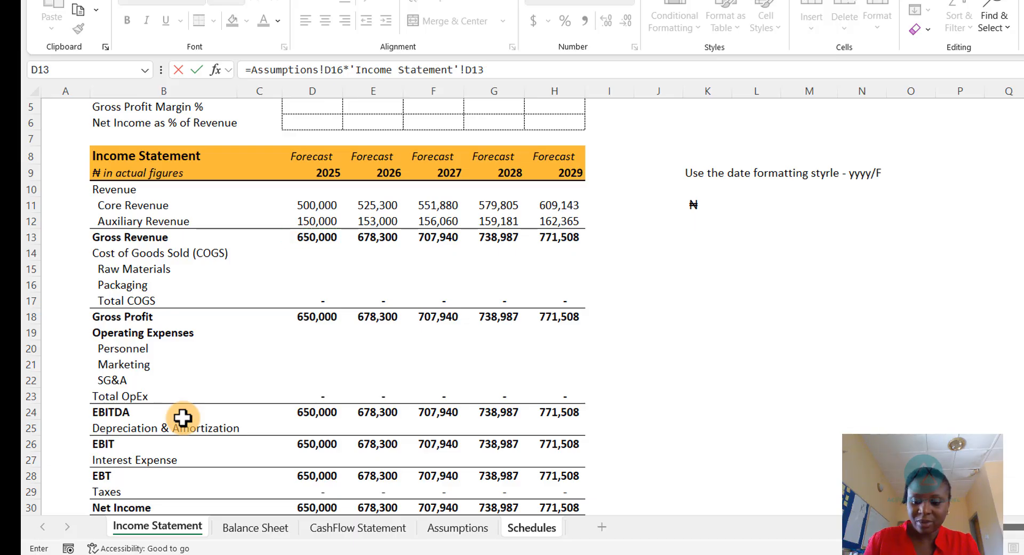
pyautogui.press('Return')
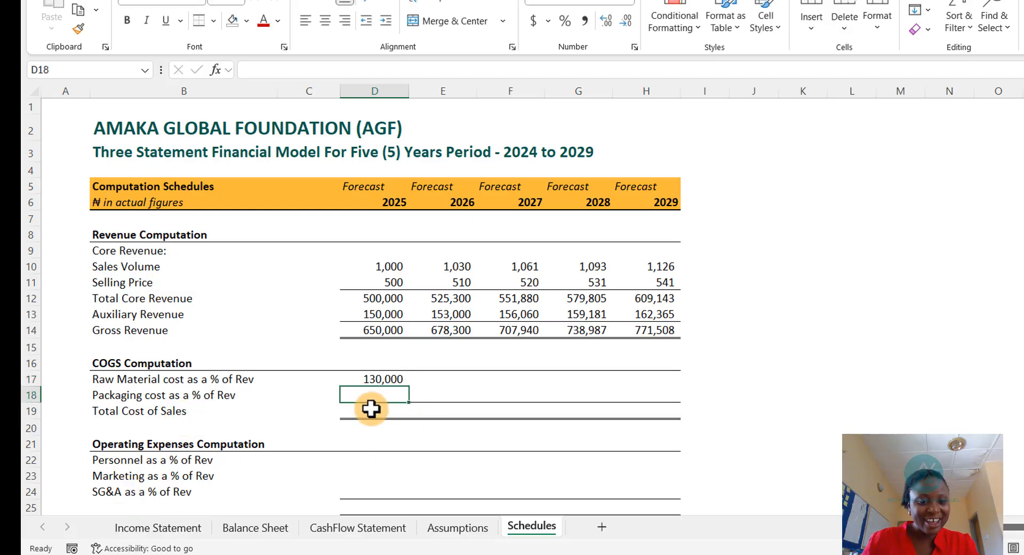
# - Edit the Raw Material cost formula to lock the row of the Gross Revenue reference as D$13
pyautogui.click(374, 378)
pyautogui.doubleClick(377, 380)
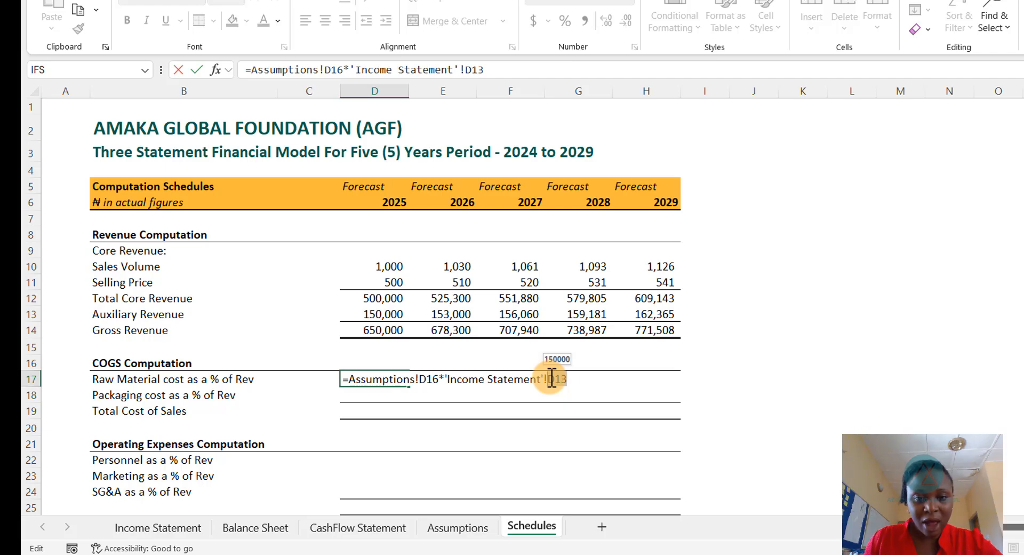
pyautogui.press('F4')
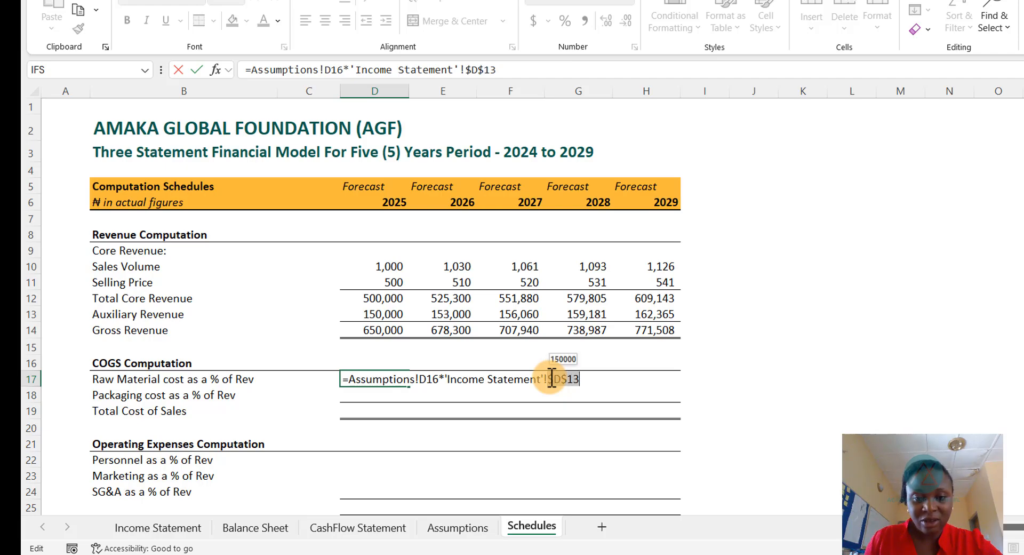
pyautogui.press('F4')
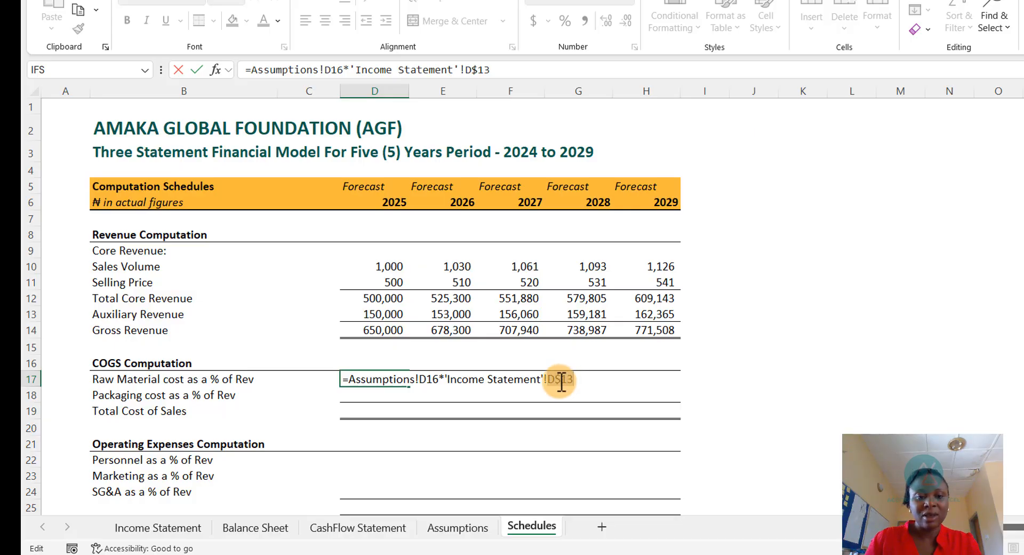
pyautogui.press('Return')
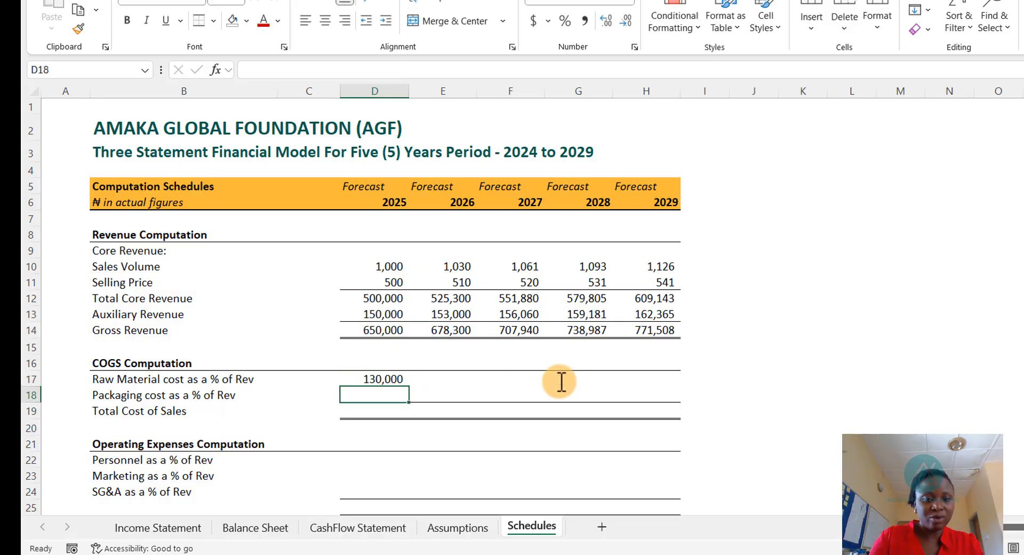
# - Fill the Raw Material cost formula down to Packaging cost for 2025, then copy both COGS rows across 2026 to 2029
pyautogui.hotkey('ctrl', 'd')
pyautogui.press('Up')
pyautogui.hotkey('shift', 'Down')
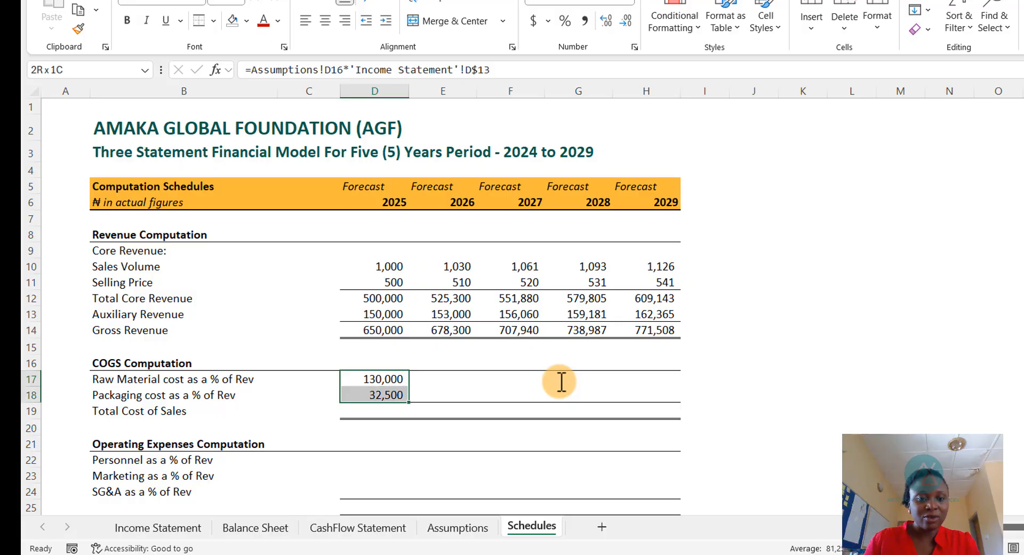
pyautogui.hotkey('ctrl', 'c')
pyautogui.press('Right')
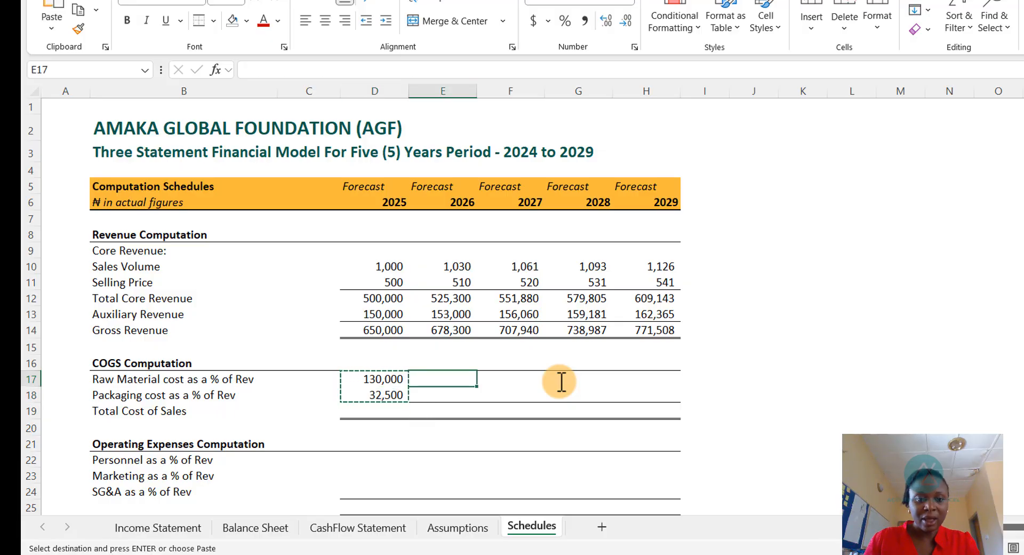
pyautogui.hotkey('shift', 'Down')
pyautogui.hotkey('shift', 'Right')
pyautogui.hotkey('shift', 'Right')
pyautogui.hotkey('shift', 'Right')
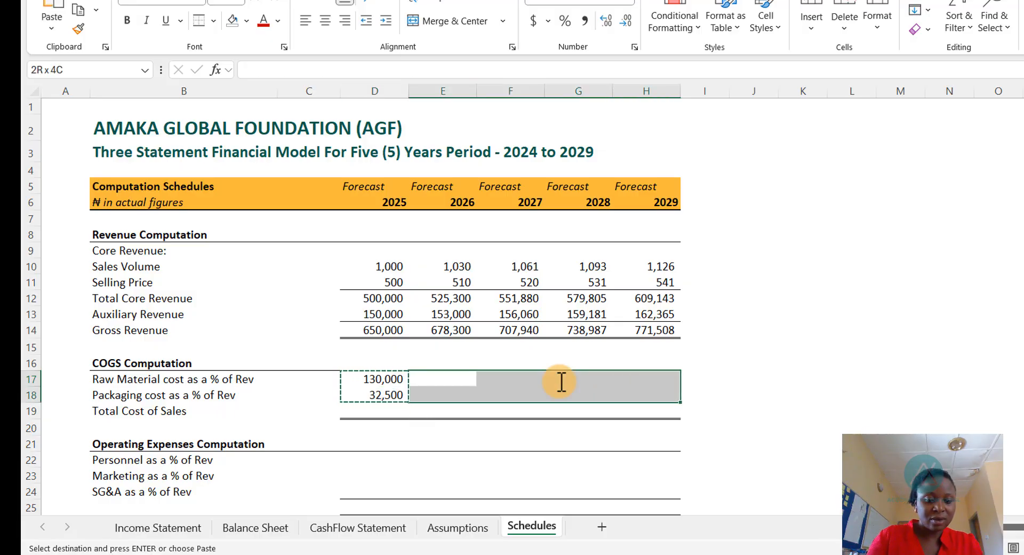
pyautogui.hotkey('ctrl', 'v')
pyautogui.press('Escape')
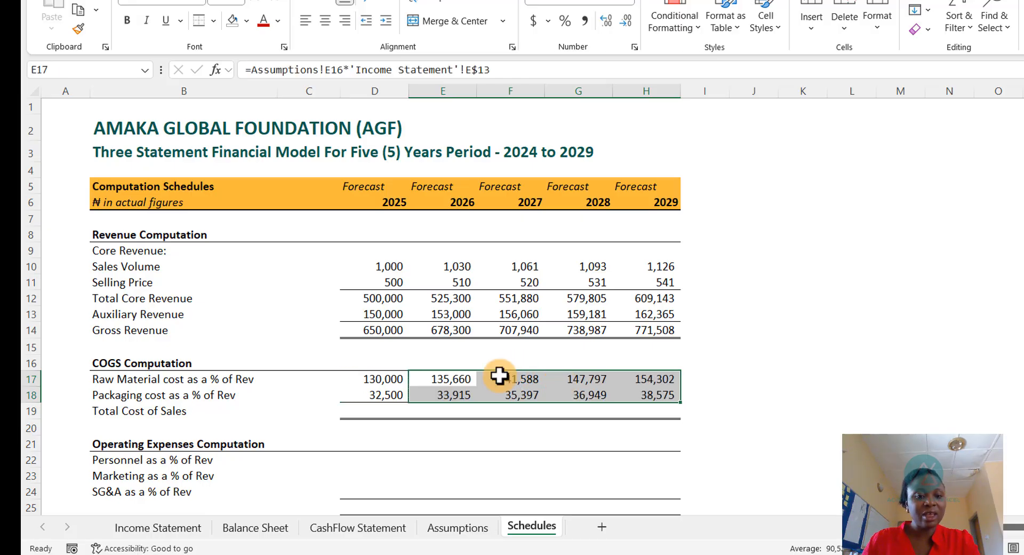
# - Inspect the 2025 Packaging cost formula and the Assumptions packaging rate it references
pyautogui.click(378, 393)
pyautogui.doubleClick(378, 395)
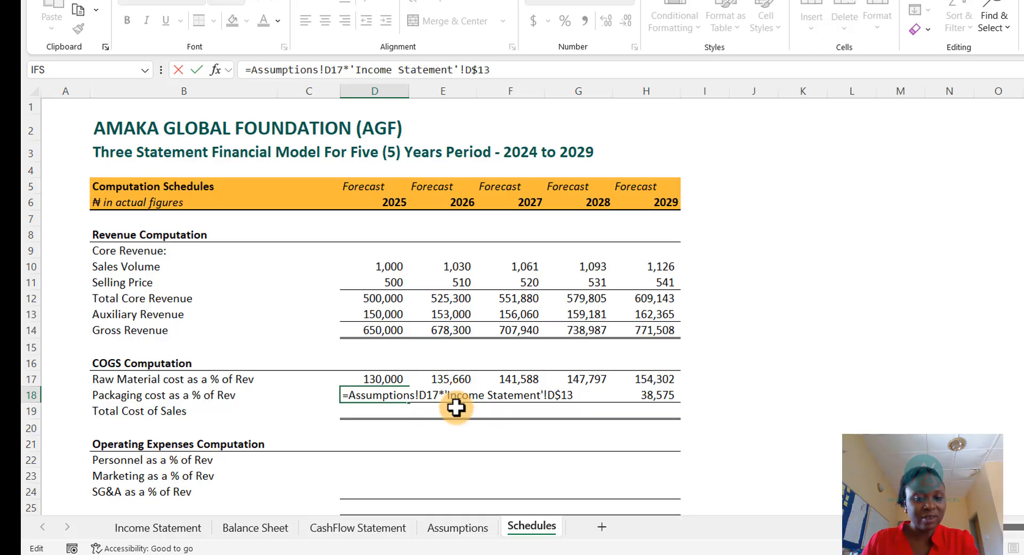
pyautogui.press('Escape')
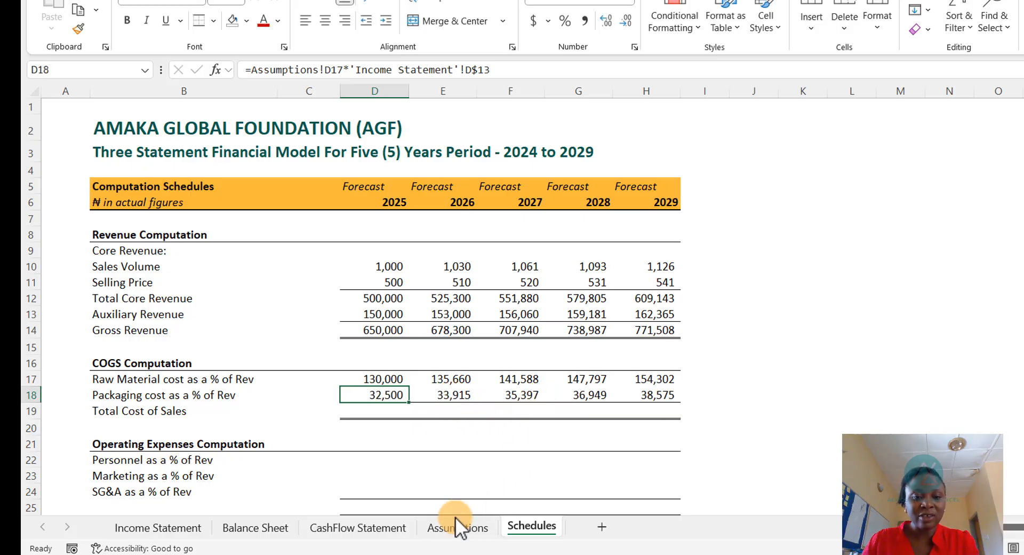
pyautogui.click(457, 527)
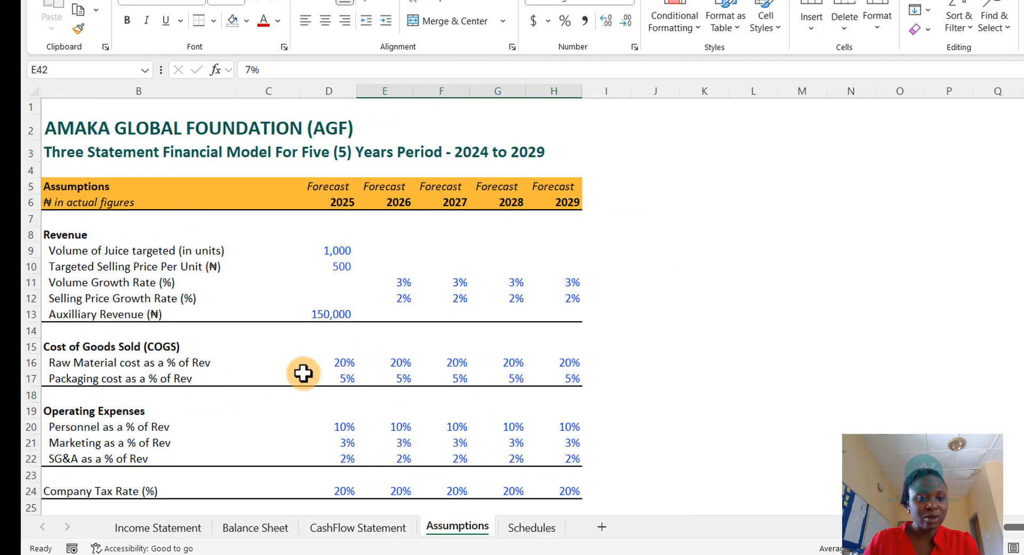
pyautogui.click(353, 378)
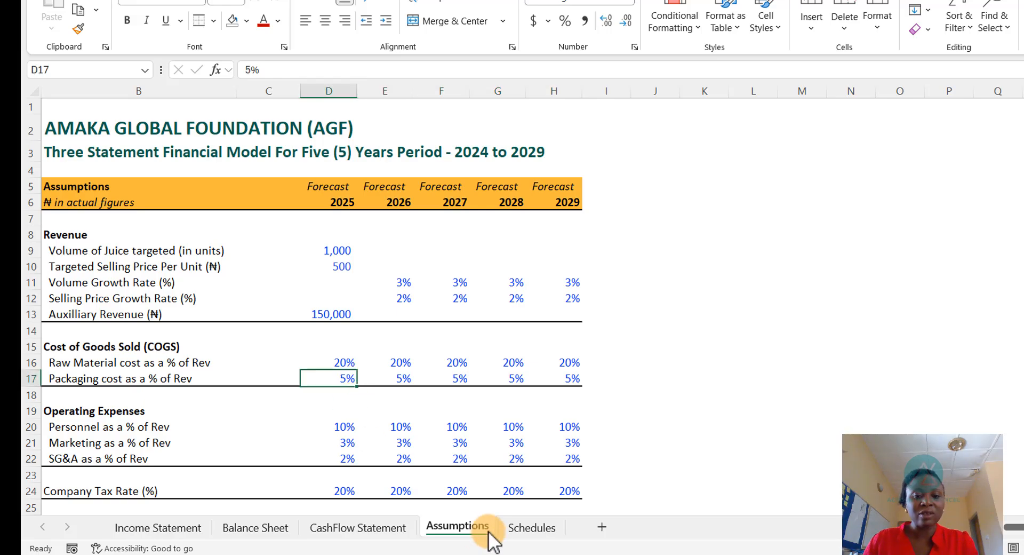
pyautogui.click(528, 527)
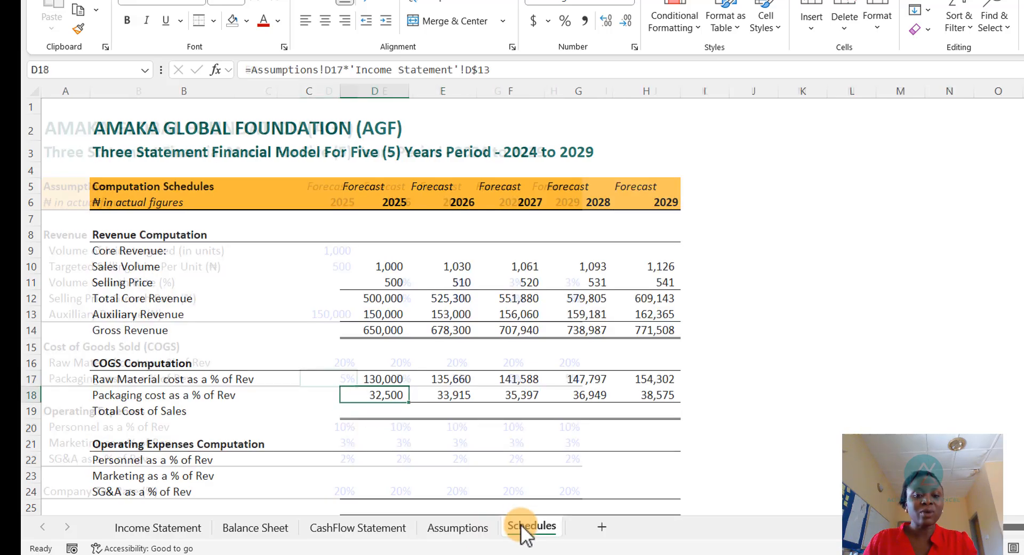
# - Sum the Raw Material and Packaging costs into Total Cost of Sales for 2025 and copy it across to 2029
pyautogui.click(385, 409)
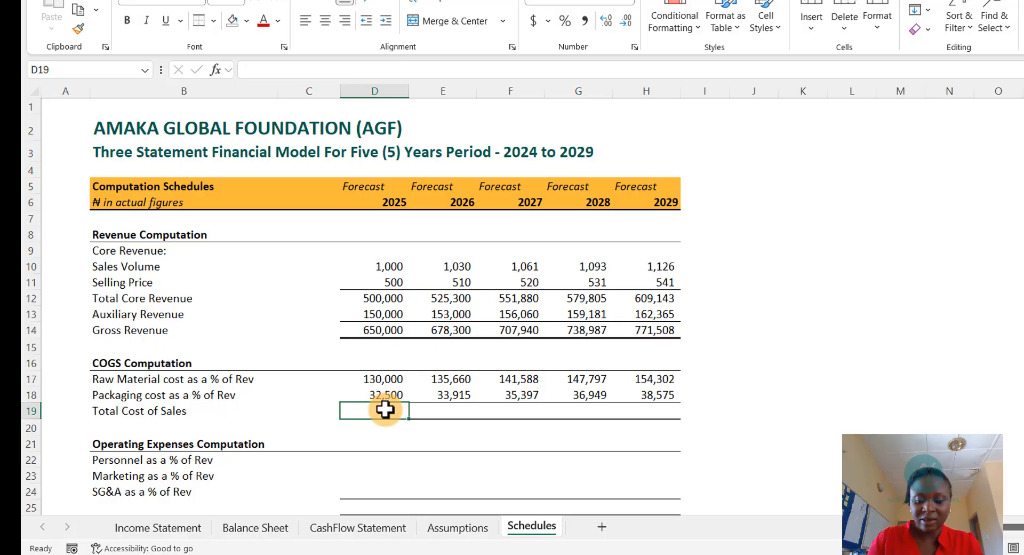
pyautogui.hotkey('alt', '=')
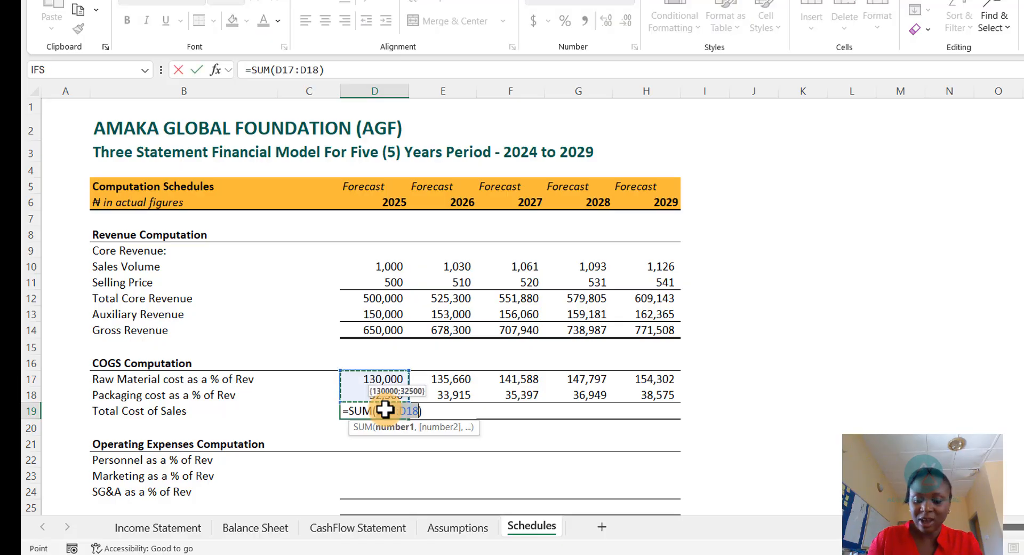
pyautogui.hotkey('ctrl', 'Return')
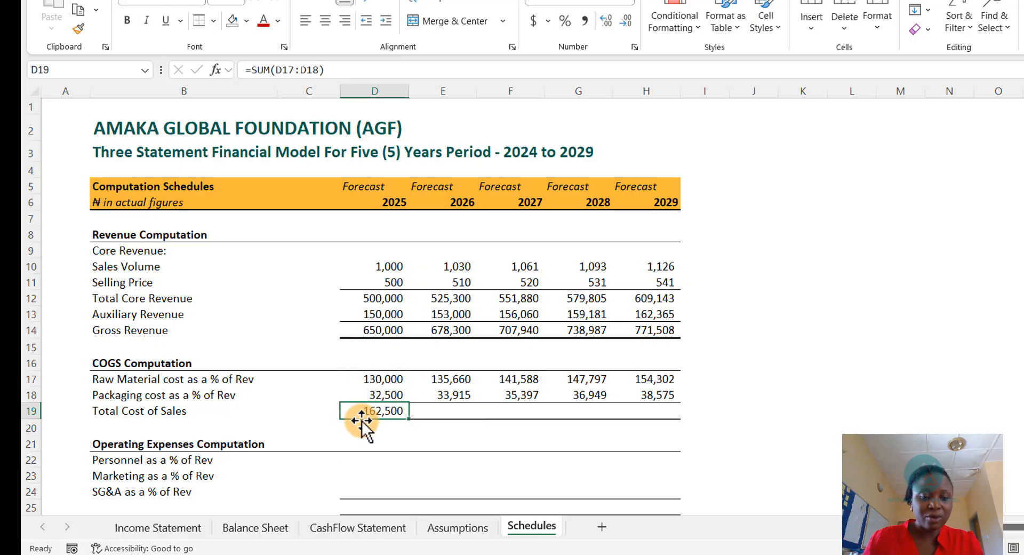
pyautogui.hotkey('ctrl', 'c')
pyautogui.press('Right')
pyautogui.hotkey('shift', 'Right')
pyautogui.hotkey('shift', 'Right')
pyautogui.hotkey('shift', 'Right')
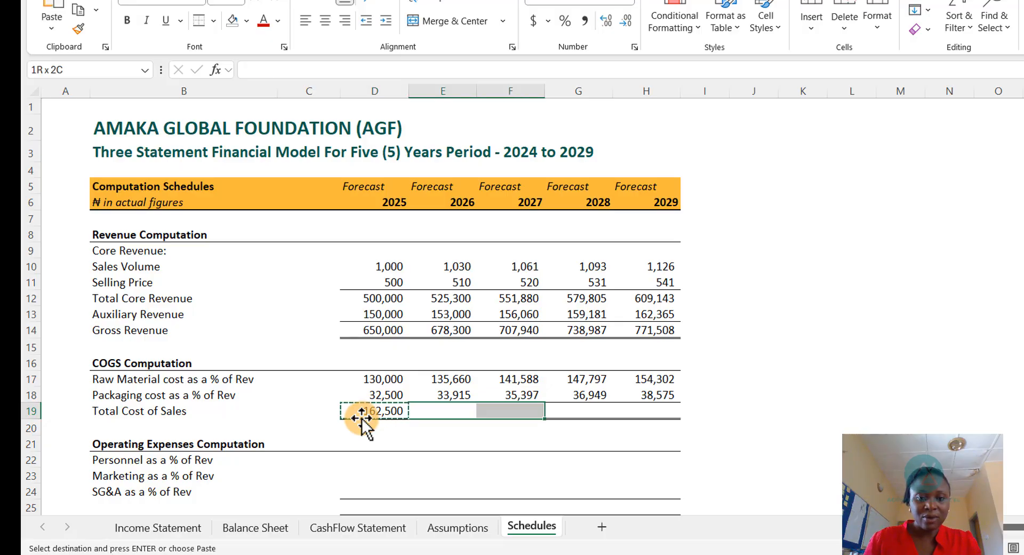
pyautogui.hotkey('ctrl', 'v')
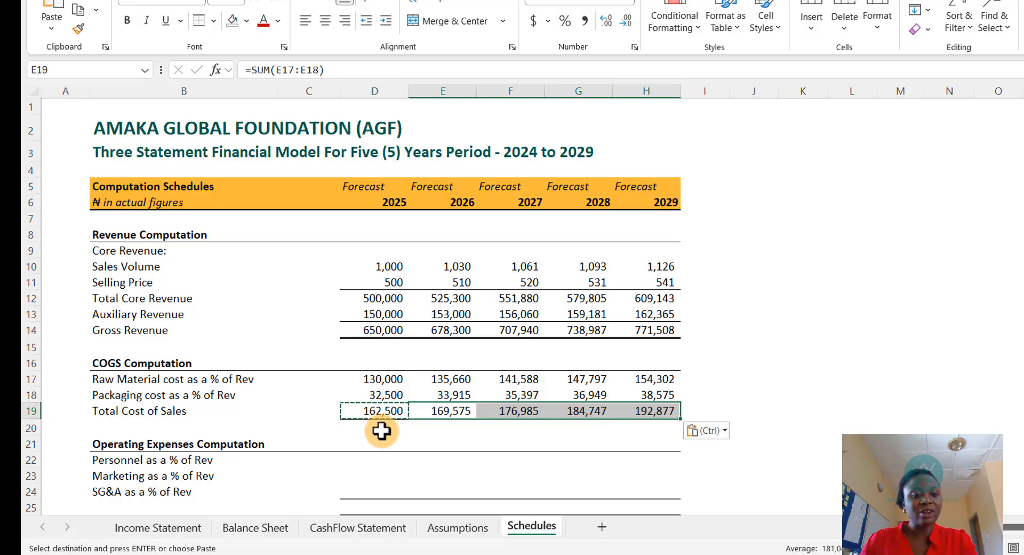
pyautogui.press('Escape')
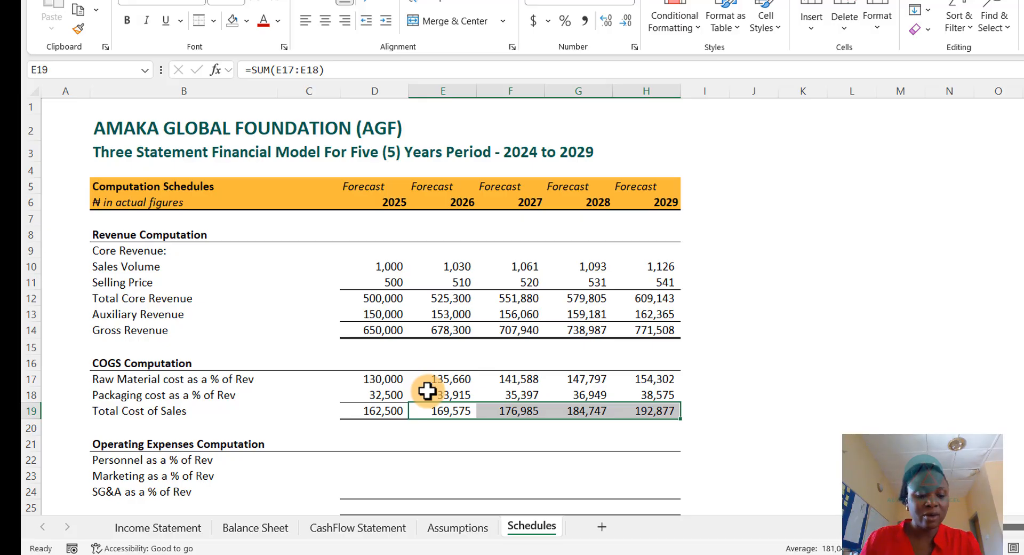
# - Link the Income Statement 2025 Raw Materials cell to the Schedules 2025 Raw Material cost
pyautogui.hotkey('ctrl', 'pageup')
pyautogui.hotkey('ctrl', 'pageup')
pyautogui.hotkey('ctrl', 'pageup')
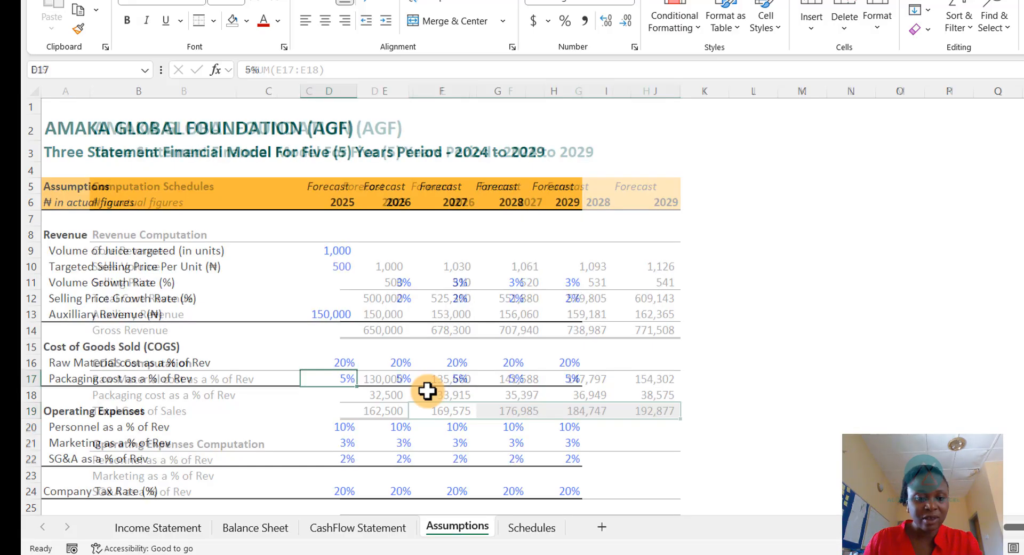
pyautogui.hotkey('ctrl', 'pageup')
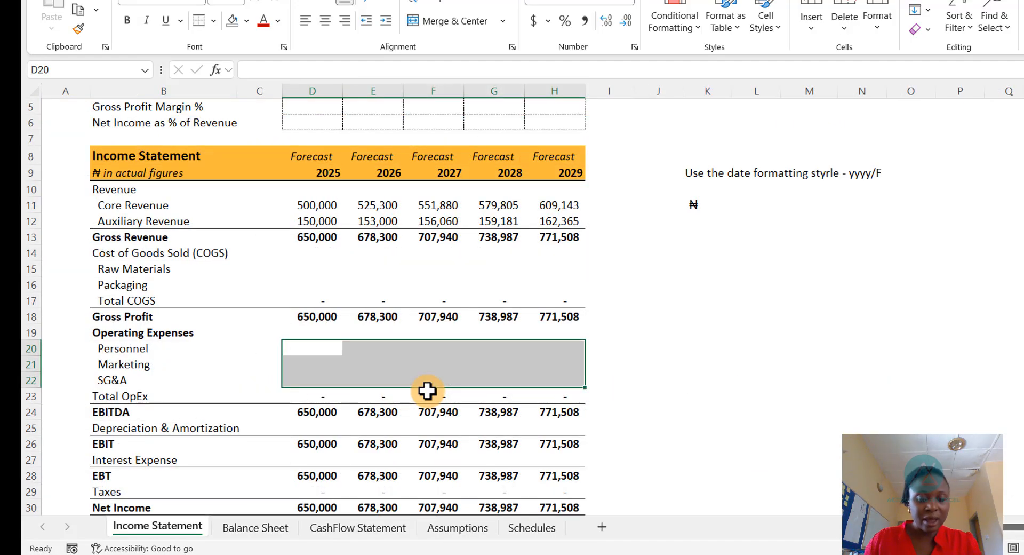
pyautogui.press('Down')
pyautogui.press('Down')
pyautogui.press('Down')
pyautogui.press('Down')
pyautogui.press('Up')
pyautogui.press('Up')
pyautogui.press('Up')
pyautogui.press('Up')
pyautogui.press('Up')
pyautogui.press('Up')
pyautogui.press('Up')
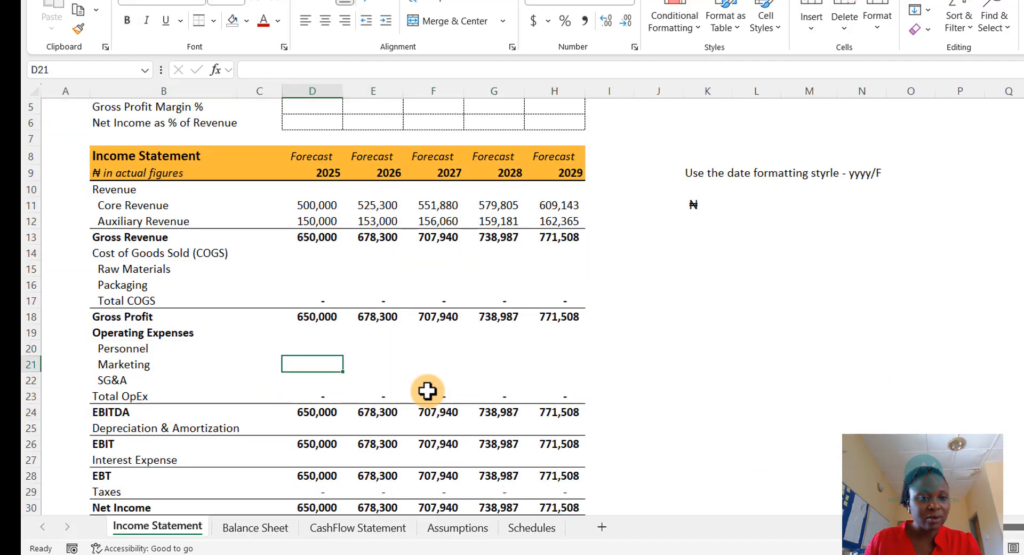
pyautogui.press('Up')
pyautogui.press('Up')
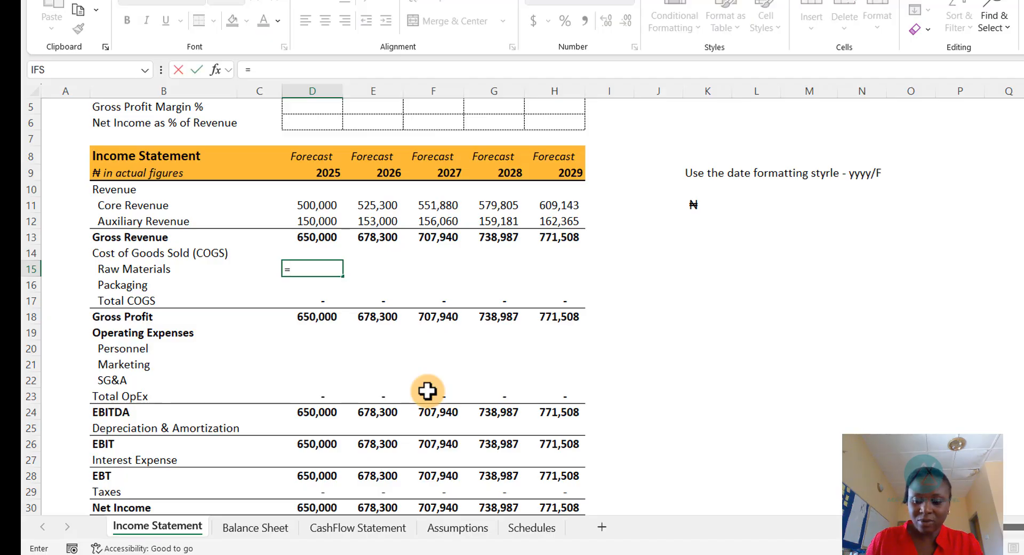
pyautogui.hotkey('ctrl', 'pagedown')
pyautogui.hotkey('ctrl', 'pagedown')
pyautogui.hotkey('ctrl', 'pagedown')
pyautogui.hotkey('ctrl', 'pagedown')
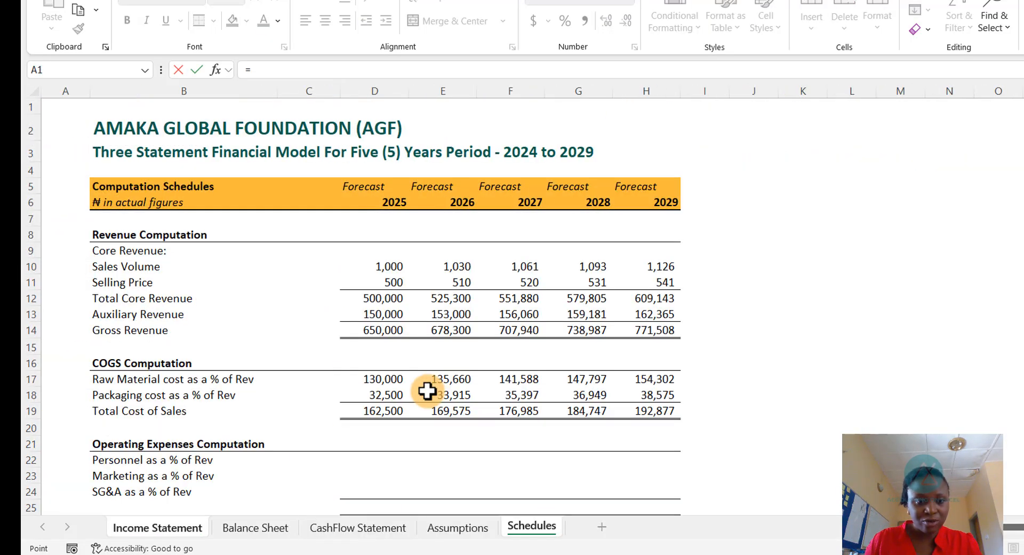
pyautogui.press('Down')
pyautogui.press('Down')
pyautogui.press('Down')
pyautogui.press('Down')
pyautogui.press('Down')
pyautogui.press('Down')
pyautogui.press('Down')
pyautogui.press('Down')
pyautogui.press('Down')
pyautogui.press('Down')
pyautogui.press('Down')
pyautogui.press('Down')
pyautogui.press('Down')
pyautogui.press('Down')
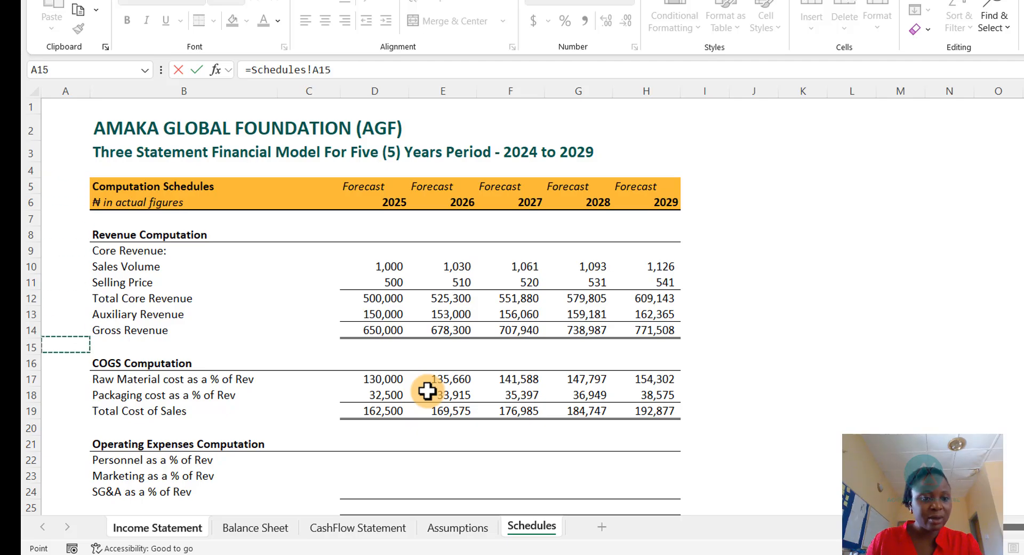
pyautogui.press('Down')
pyautogui.press('Down')
pyautogui.press('Right')
pyautogui.press('Right')
pyautogui.press('Right')
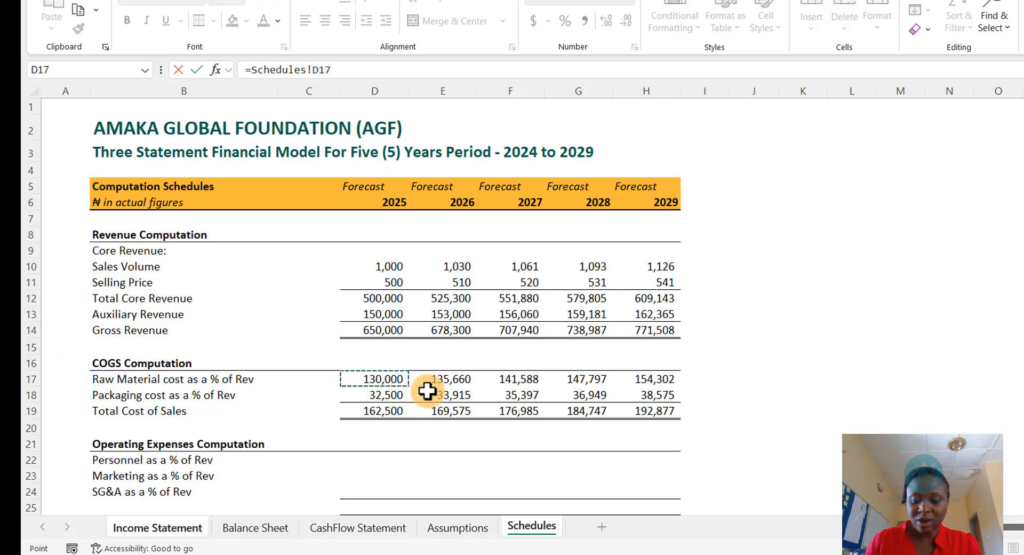
pyautogui.press('Return')
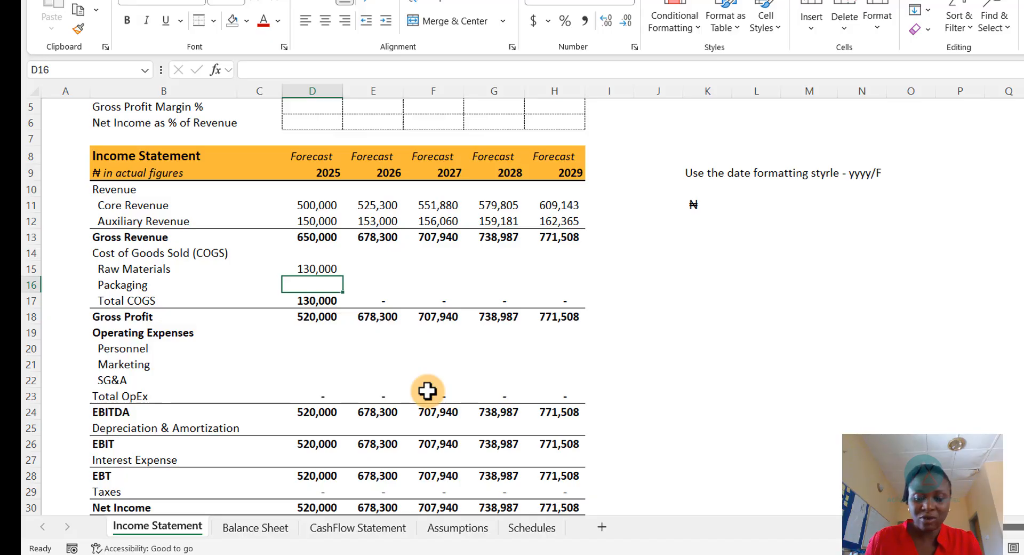
# - Copy the Raw Materials link down to Packaging, then copy both COGS link rows across 2026 to 2029
pyautogui.press('Up')
pyautogui.hotkey('ctrl', 'c')
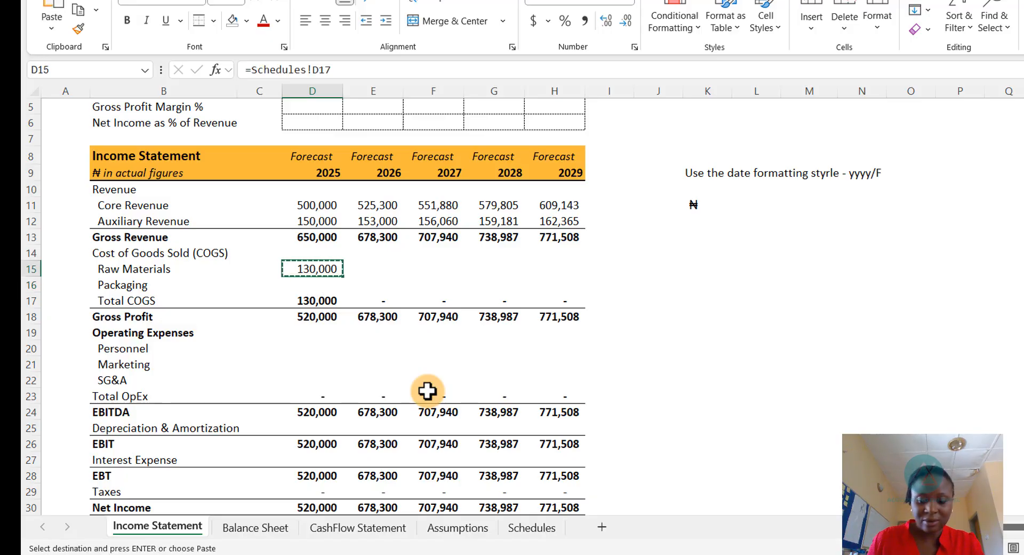
pyautogui.press('Down')
pyautogui.hotkey('ctrl', 'v')
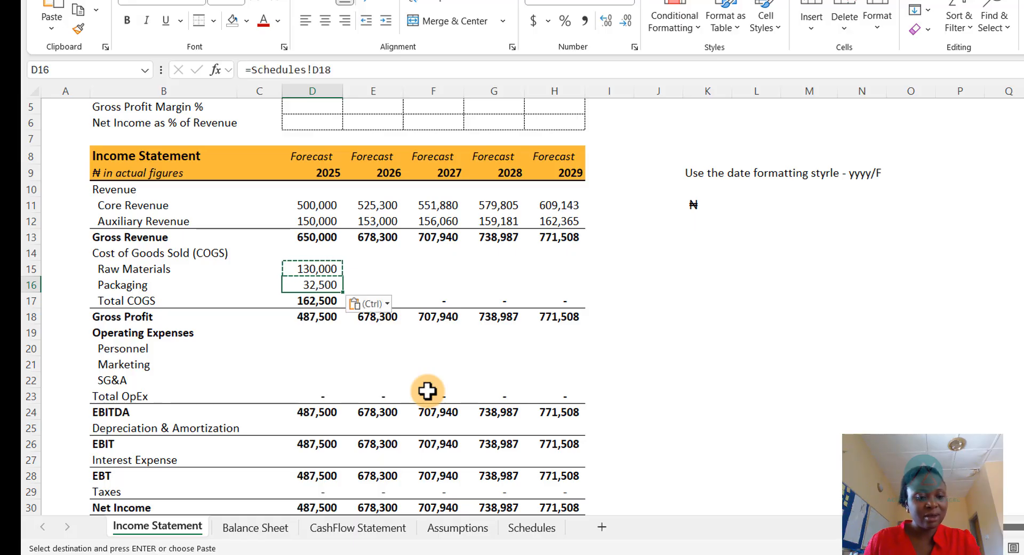
pyautogui.press('Escape')
pyautogui.press('Up')
pyautogui.hotkey('shift', 'Down')
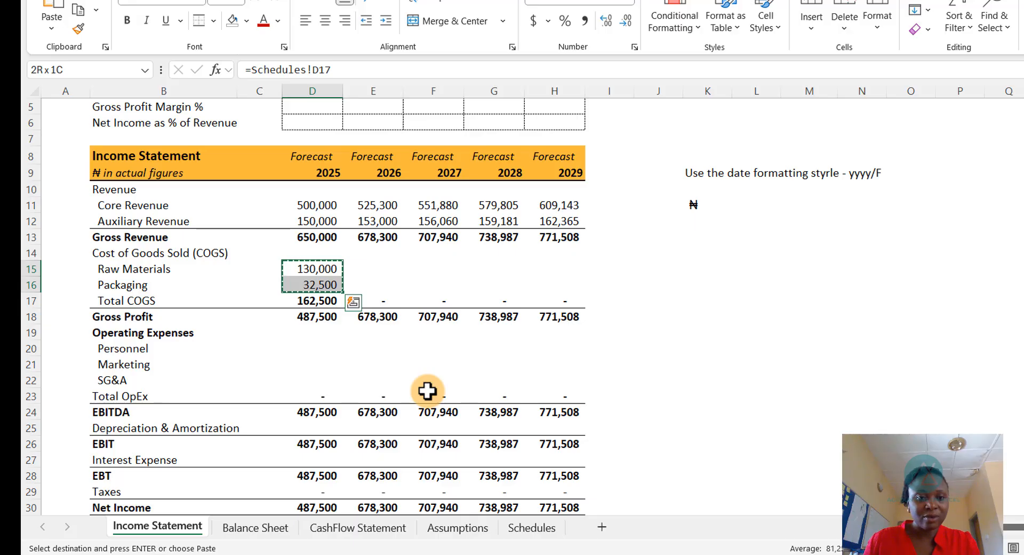
pyautogui.press('Right')
pyautogui.hotkey('shift', 'Down')
pyautogui.hotkey('shift', 'Right')
pyautogui.hotkey('shift', 'Right')
pyautogui.hotkey('shift', 'Right')
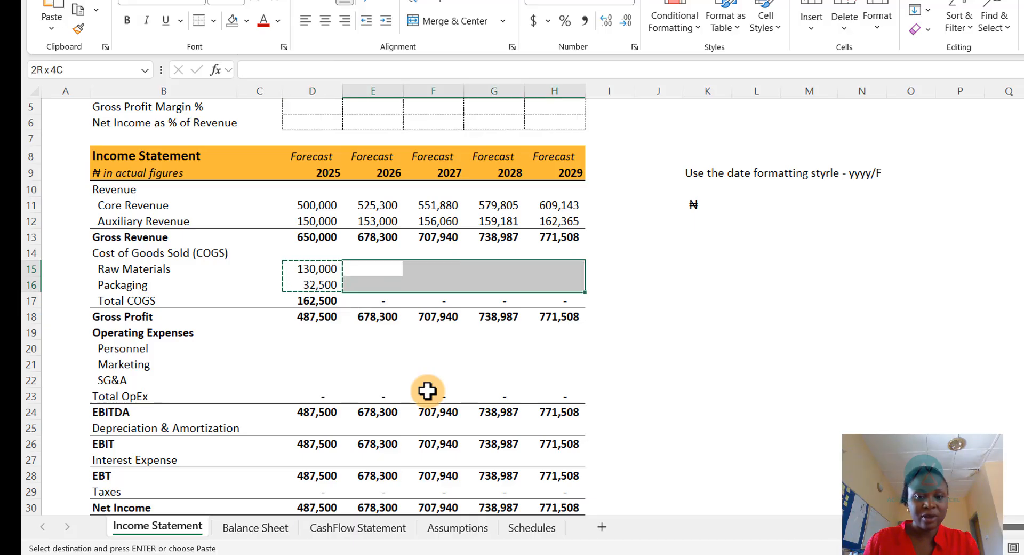
pyautogui.hotkey('ctrl', 'v')
pyautogui.press('Escape')
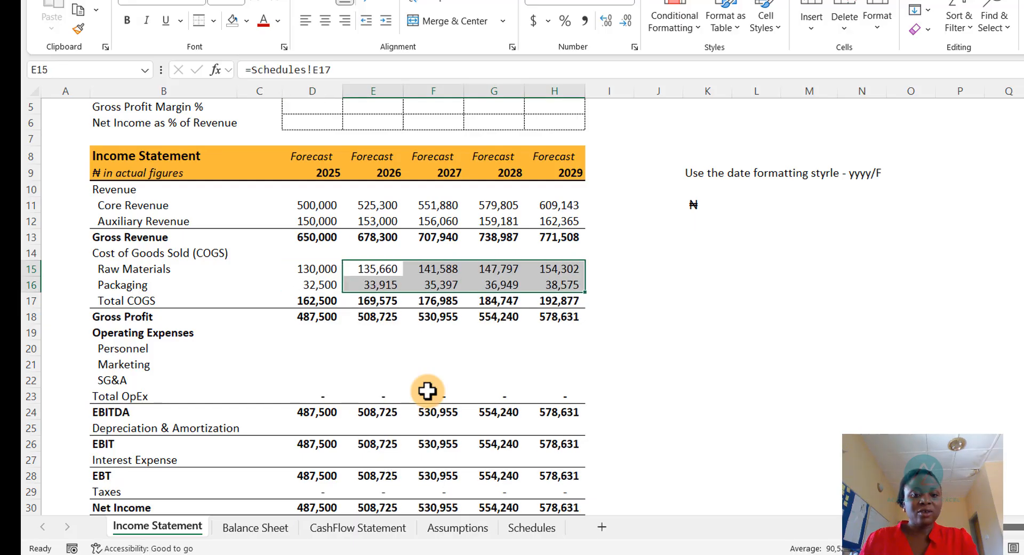
# - Review the updated Income Statement, Balance Sheet, Cash Flow Statement and Assumptions sheets
pyautogui.scroll(-5, 347, 325)
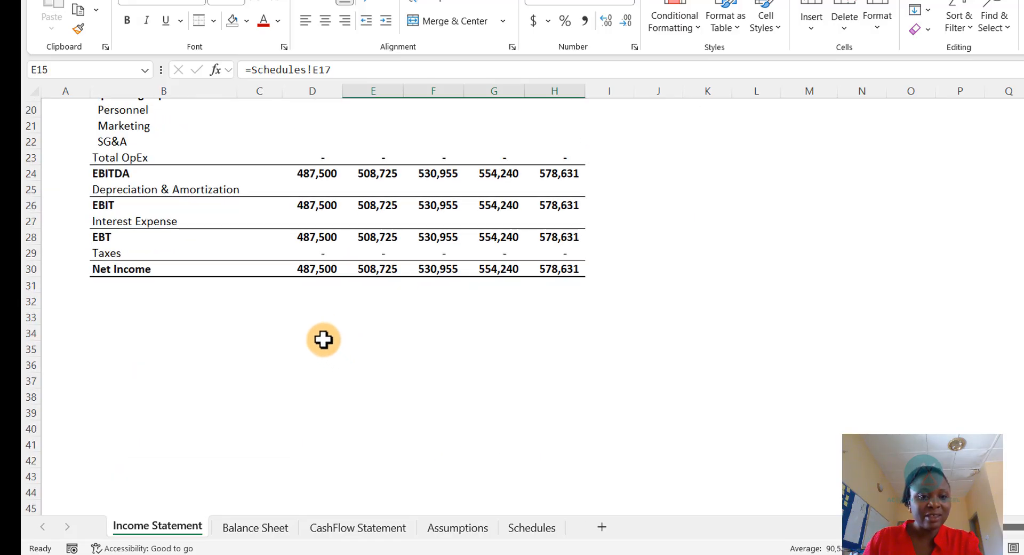
pyautogui.scroll(6, 300, 270)
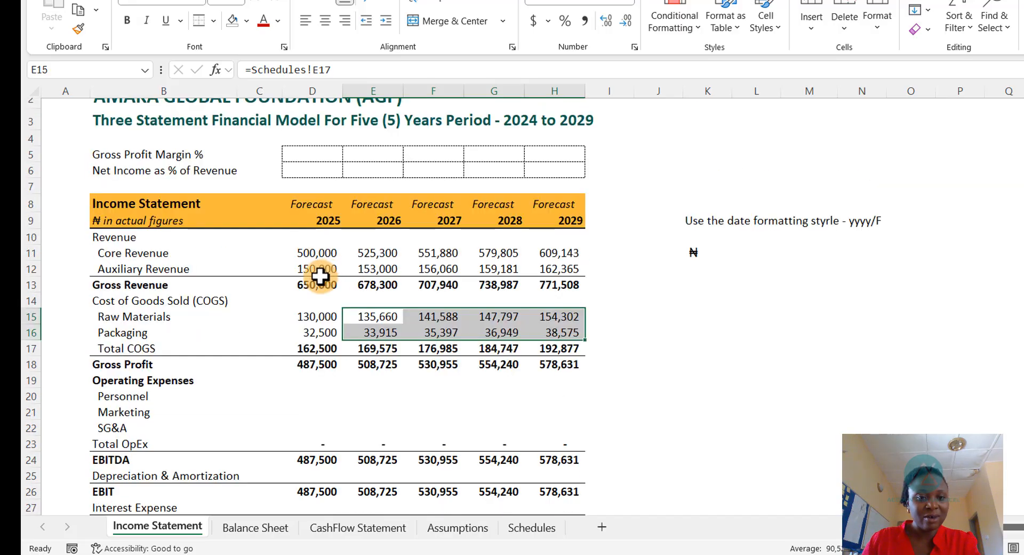
pyautogui.scroll(-2, 367, 365)
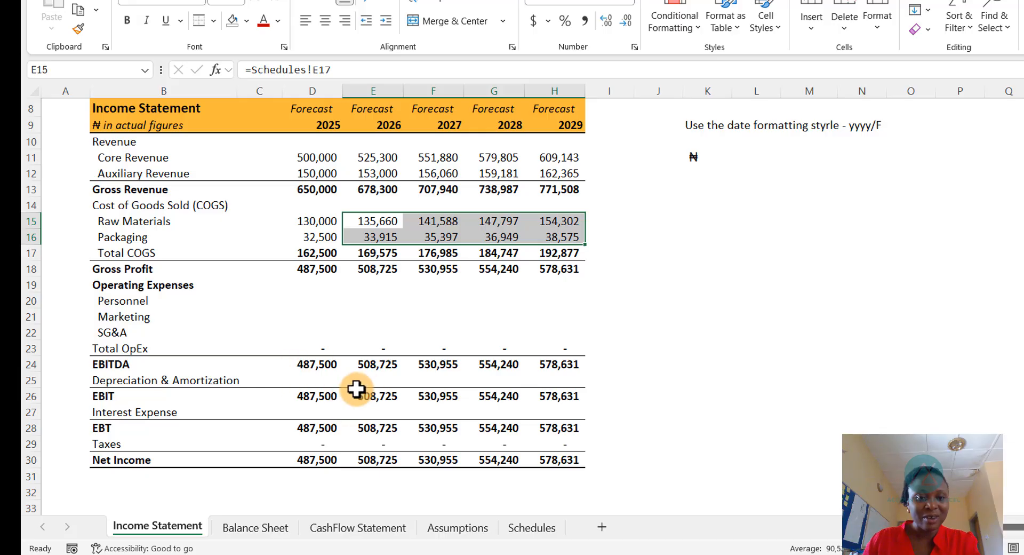
pyautogui.scroll(-1, 346, 483)
pyautogui.click(261, 528)
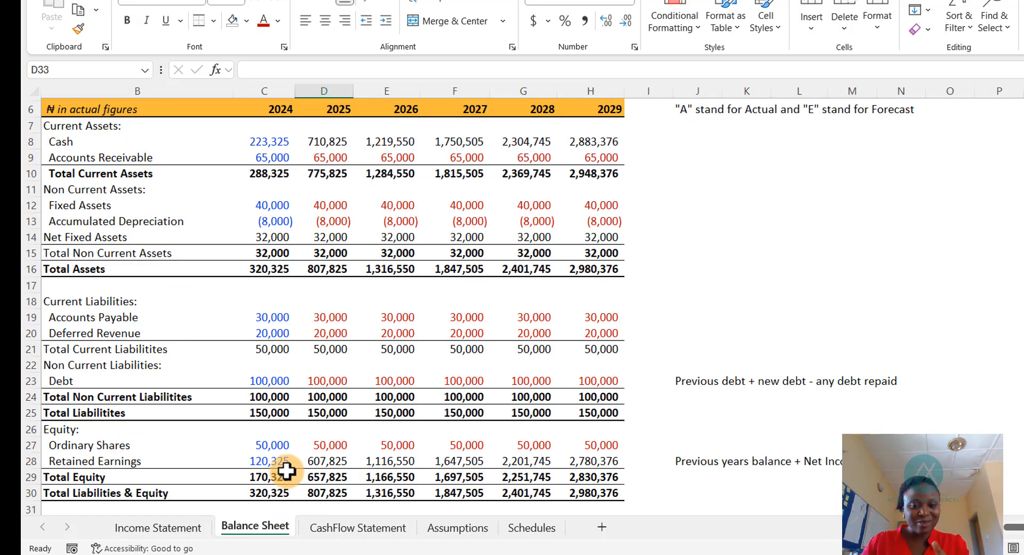
pyautogui.scroll(-3, 256, 435)
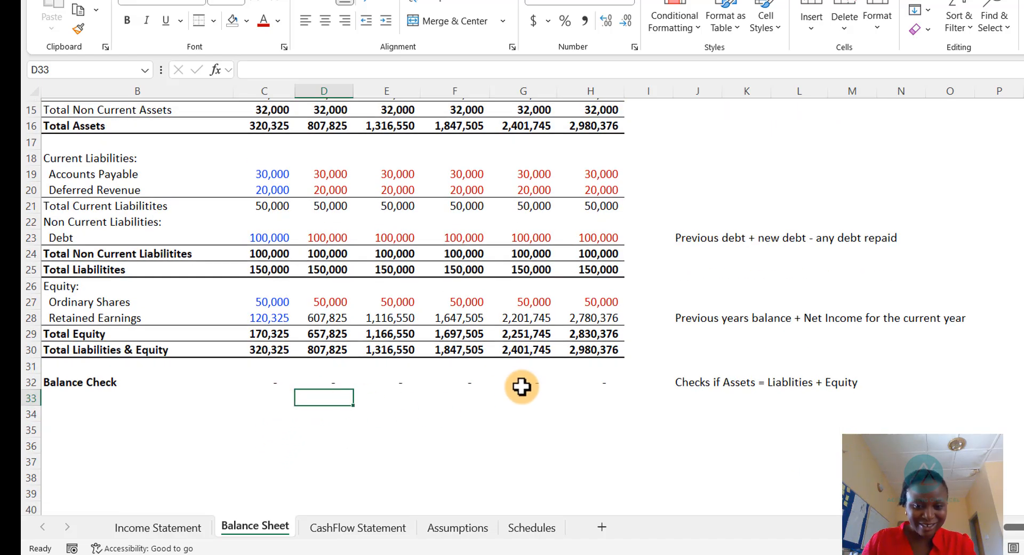
pyautogui.click(357, 528)
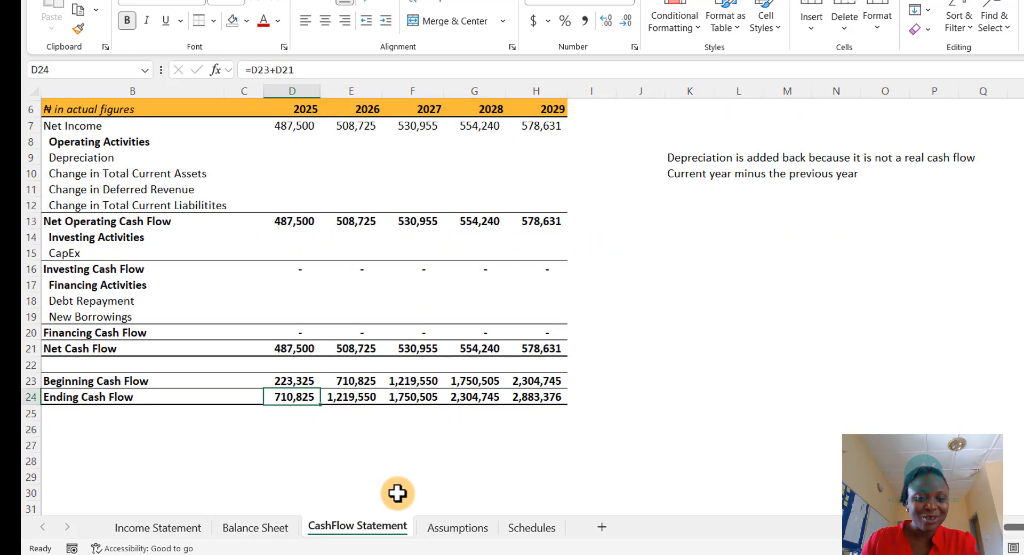
pyautogui.click(483, 530)
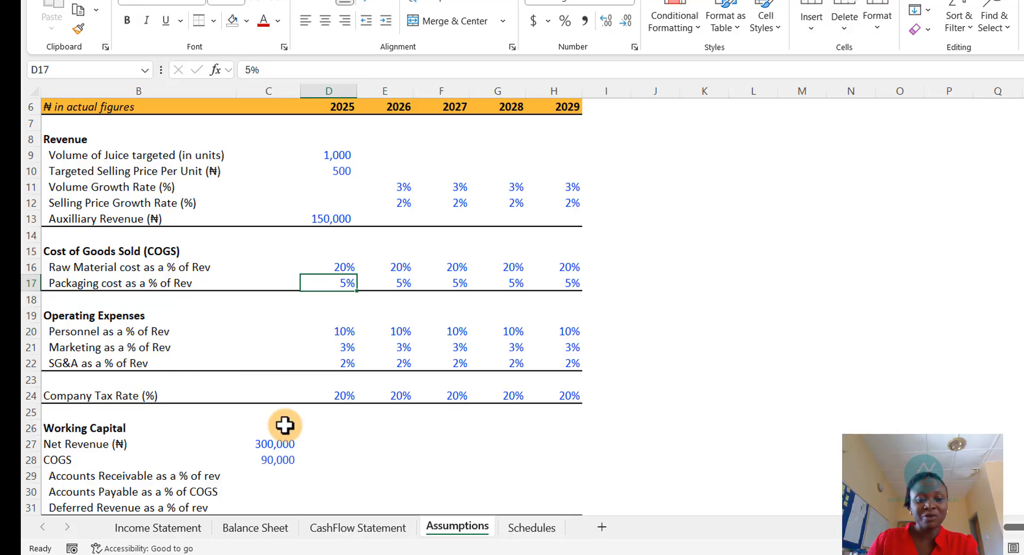
# - On the Schedules sheet, set 2025 Personnel cost to the Assumptions Personnel % multiplied by Income Statement Gross Revenue
pyautogui.click(528, 528)
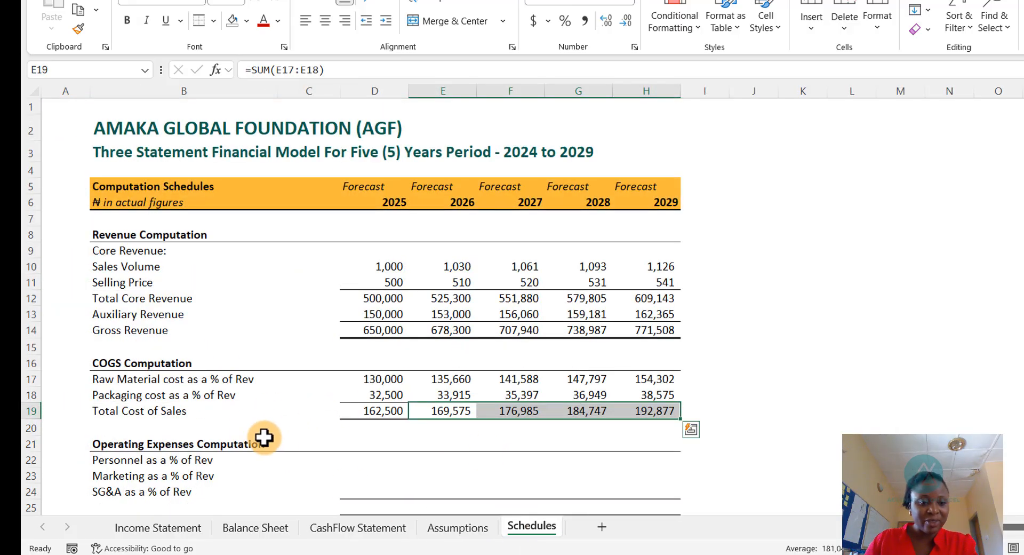
pyautogui.click(377, 410)
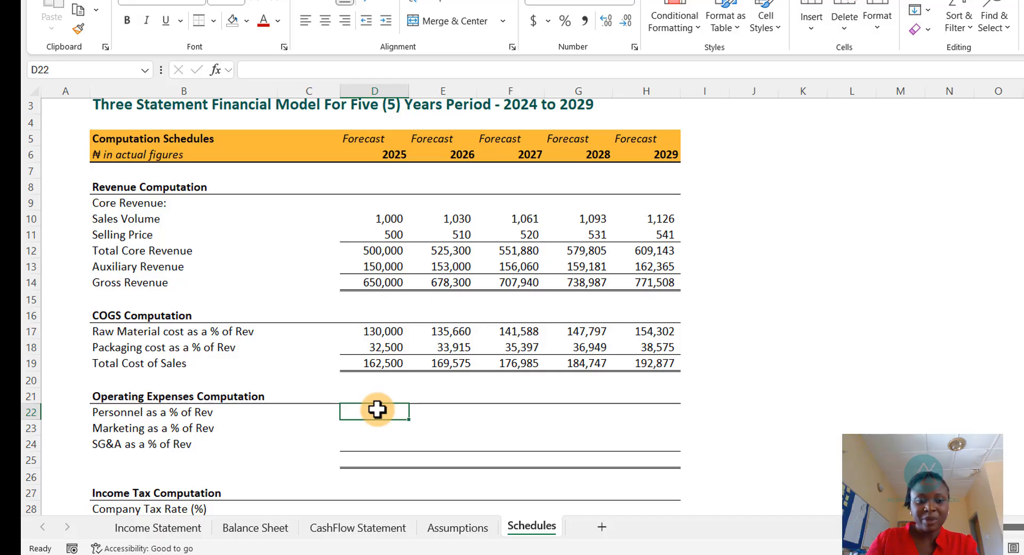
pyautogui.write('=')
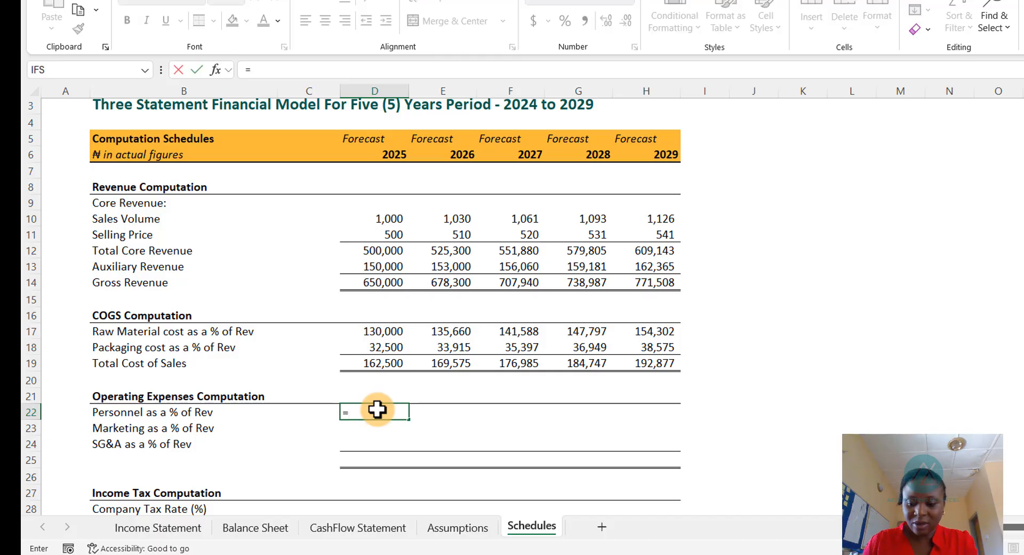
pyautogui.hotkey('ctrl', 'pageup')
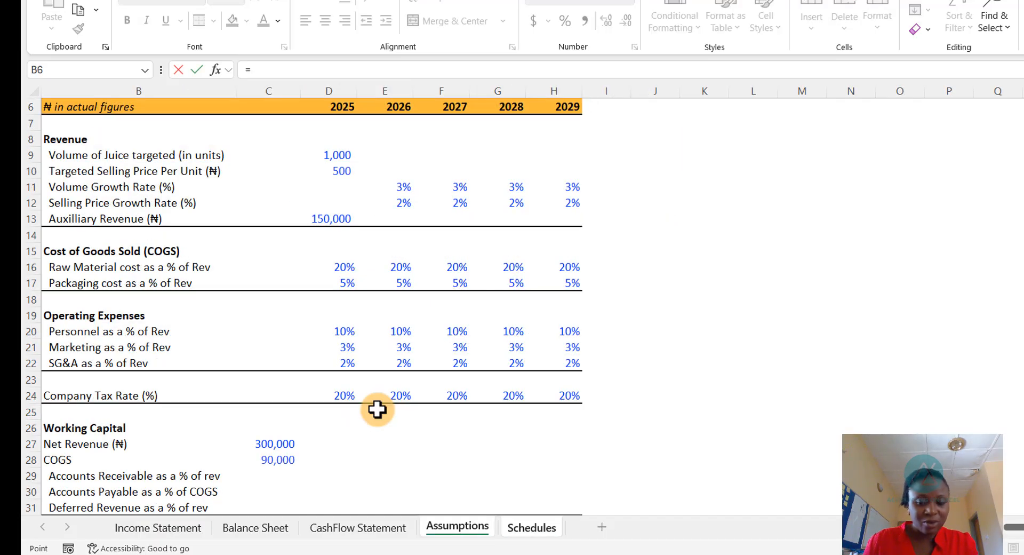
pyautogui.press('Down')
pyautogui.press('Down')
pyautogui.press('Down')
pyautogui.press('Down')
pyautogui.press('Down')
pyautogui.press('Down')
pyautogui.press('Down')
pyautogui.press('Down')
pyautogui.press('Down')
pyautogui.press('Down')
pyautogui.press('Down')
pyautogui.press('Down')
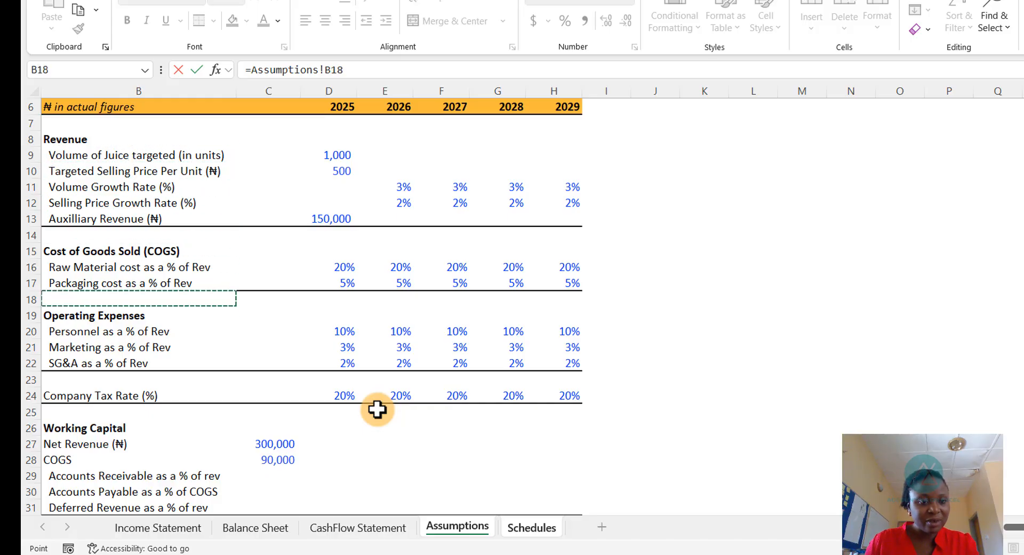
pyautogui.press('Down')
pyautogui.press('Down')
pyautogui.press('Down')
pyautogui.press('Up')
pyautogui.press('Right')
pyautogui.press('Right')
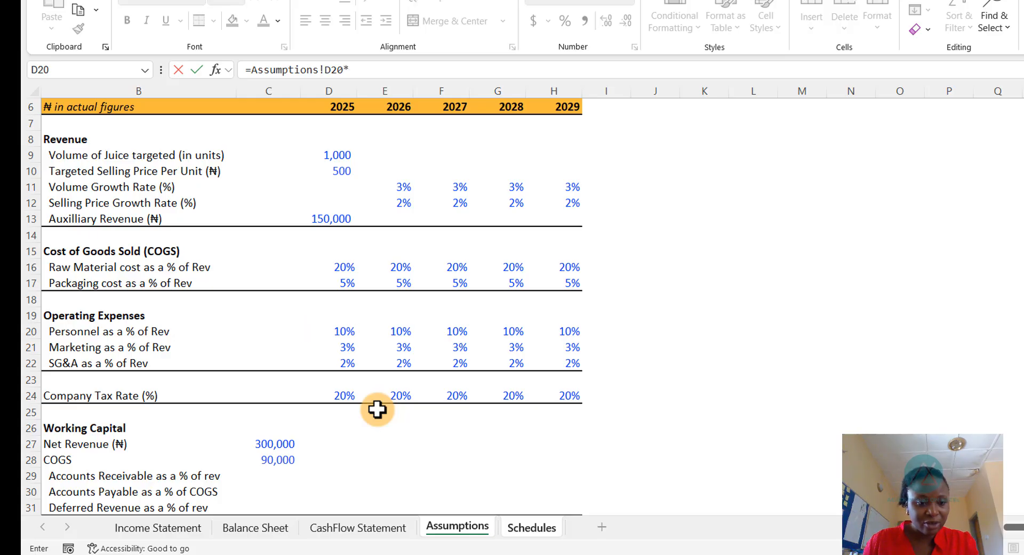
pyautogui.hotkey('ctrl', 'pageup')
pyautogui.hotkey('ctrl', 'pageup')
pyautogui.hotkey('ctrl', 'pageup')
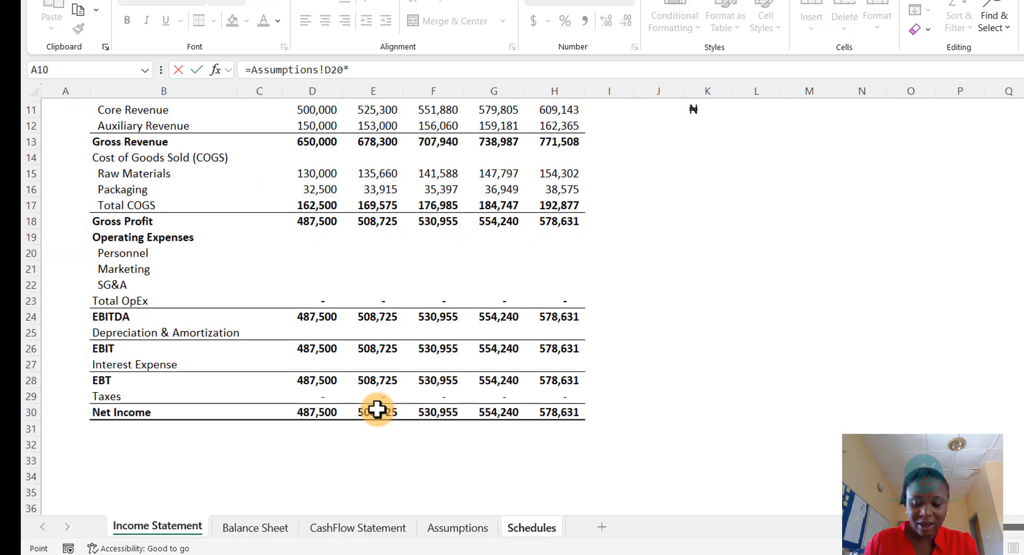
pyautogui.press('Down')
pyautogui.press('Down')
pyautogui.press('Down')
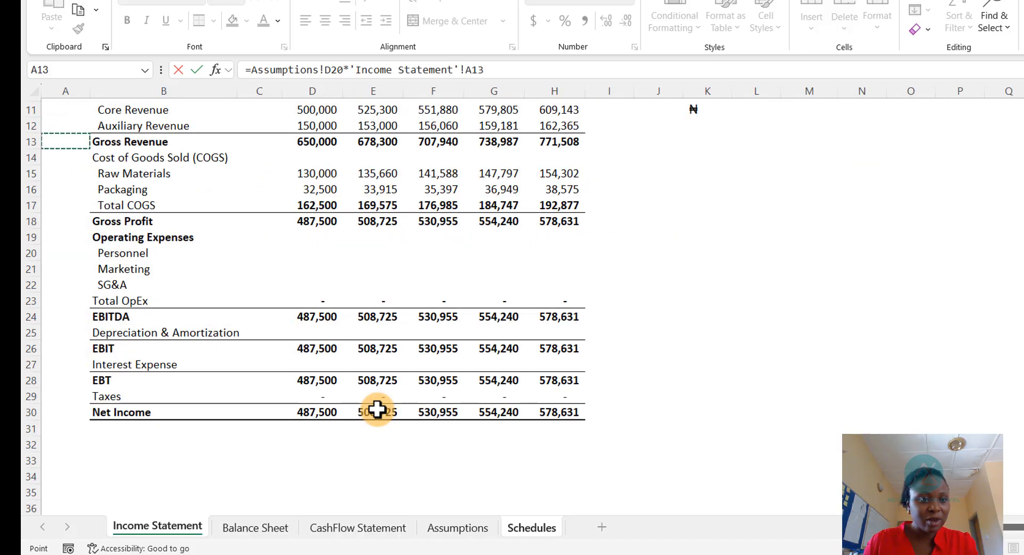
pyautogui.press('Right')
pyautogui.press('Right')
pyautogui.press('Right')
pyautogui.press('Return')
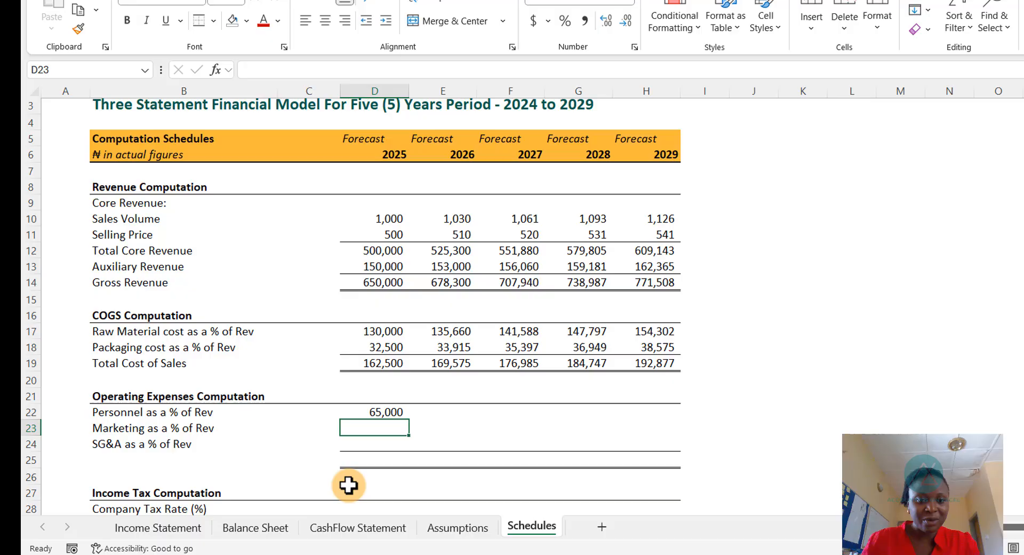
# - Lock the row of the Gross Revenue reference in the Personnel formula so it reads D$13
pyautogui.doubleClick(382, 412)
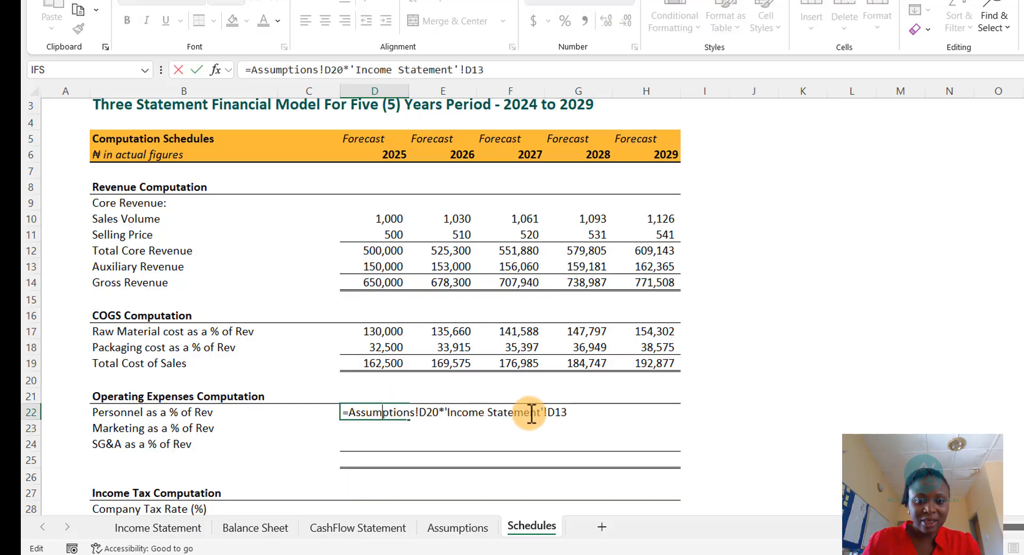
pyautogui.moveTo(567, 408); pyautogui.dragTo(549, 408)
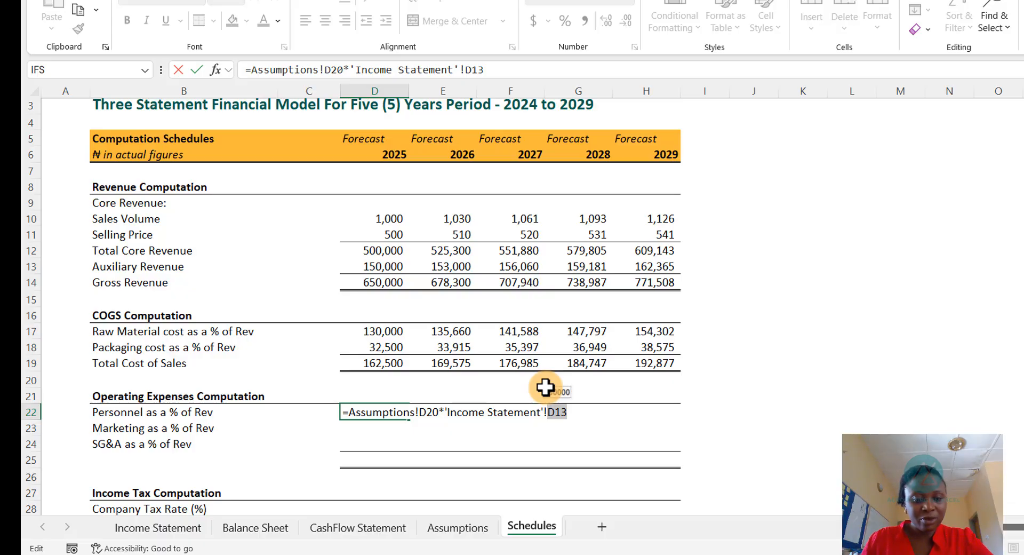
pyautogui.press('F4')
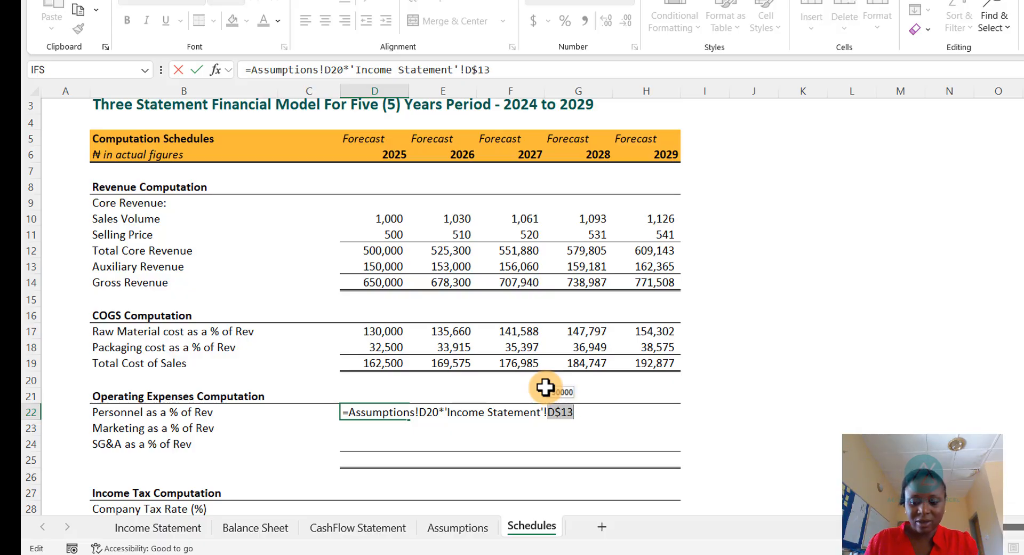
pyautogui.press('Return')
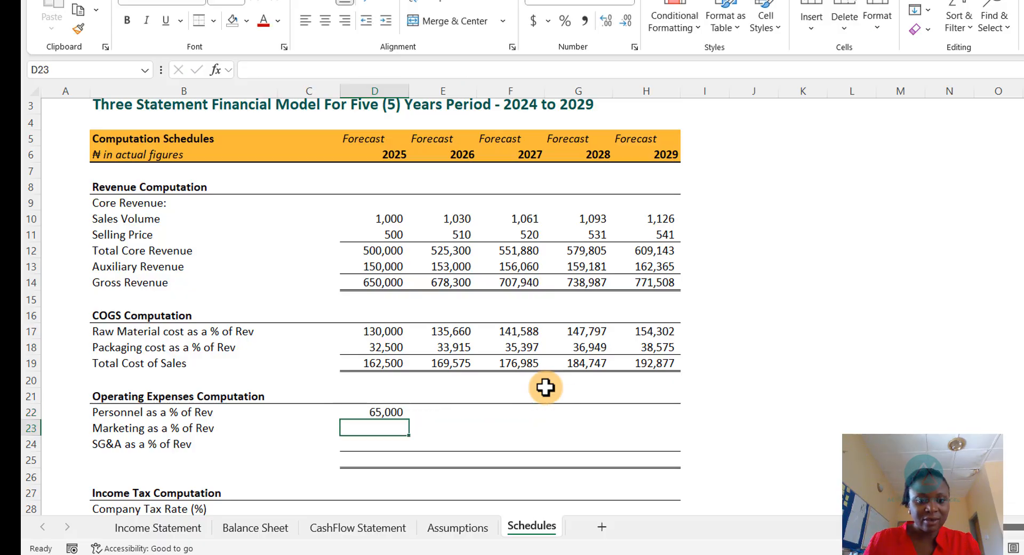
# - Copy the 2025 Personnel formula down to the Marketing and SG&A rows
pyautogui.click(395, 412)
pyautogui.hotkey('ctrl', 'c')
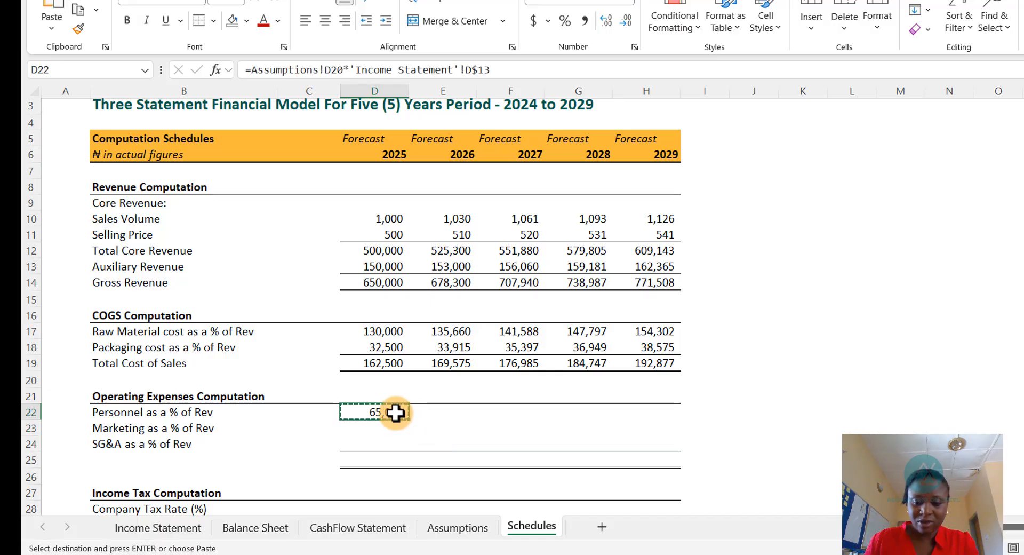
pyautogui.press('Down')
pyautogui.hotkey('shift', 'Down')
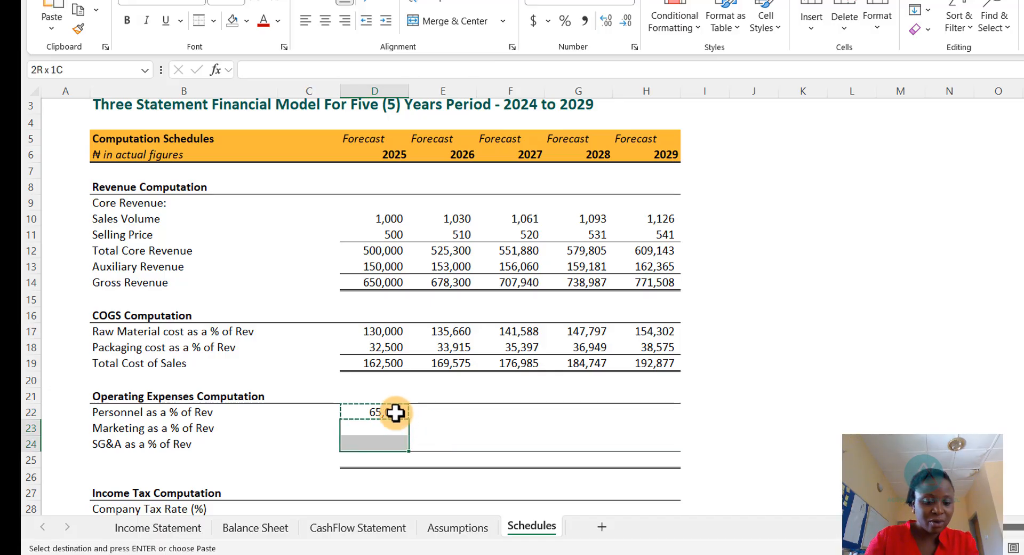
pyautogui.hotkey('ctrl', 'v')
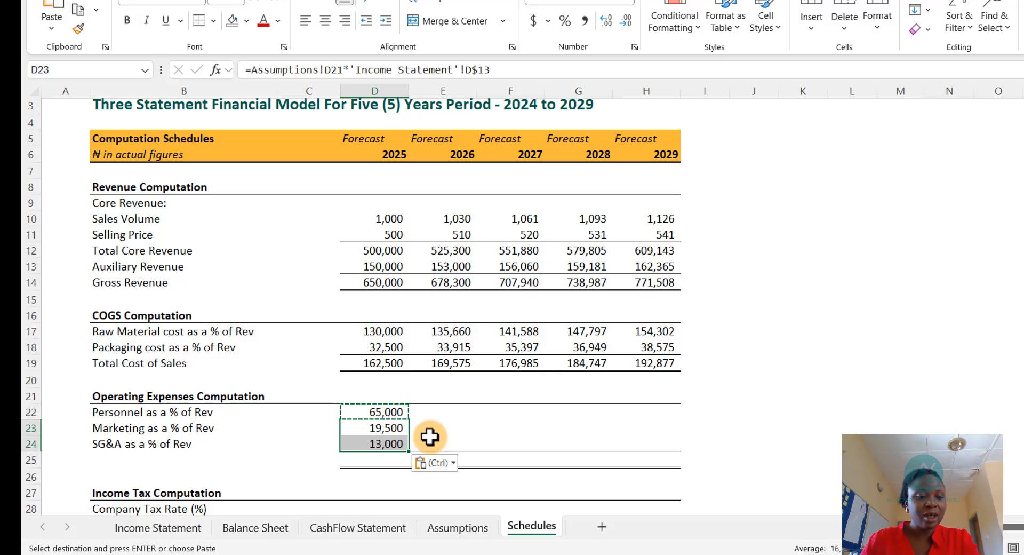
pyautogui.press('Escape')
# - Inspect the 2025 Personnel, Marketing and SG&A formulas to check their references
pyautogui.click(385, 410)
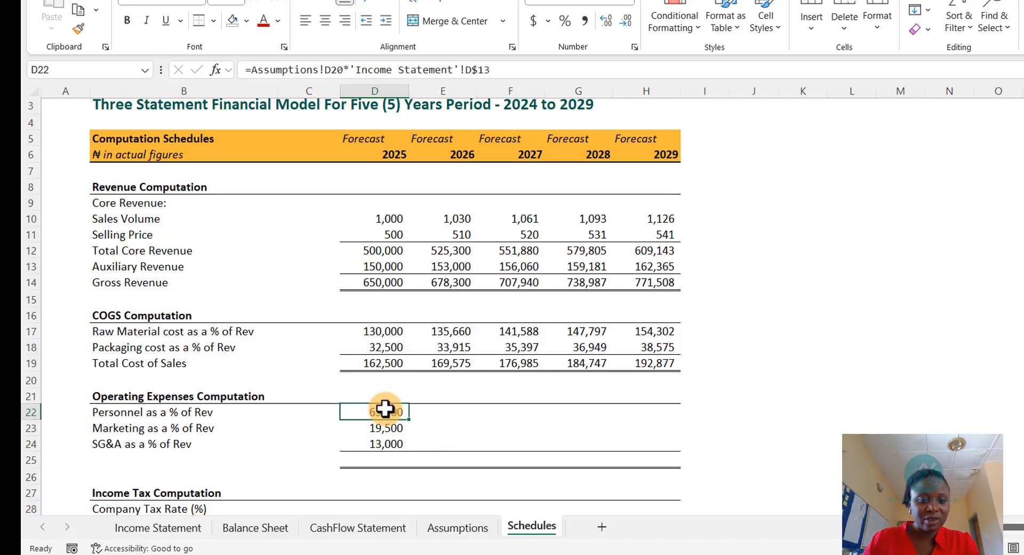
pyautogui.doubleClick(381, 411)
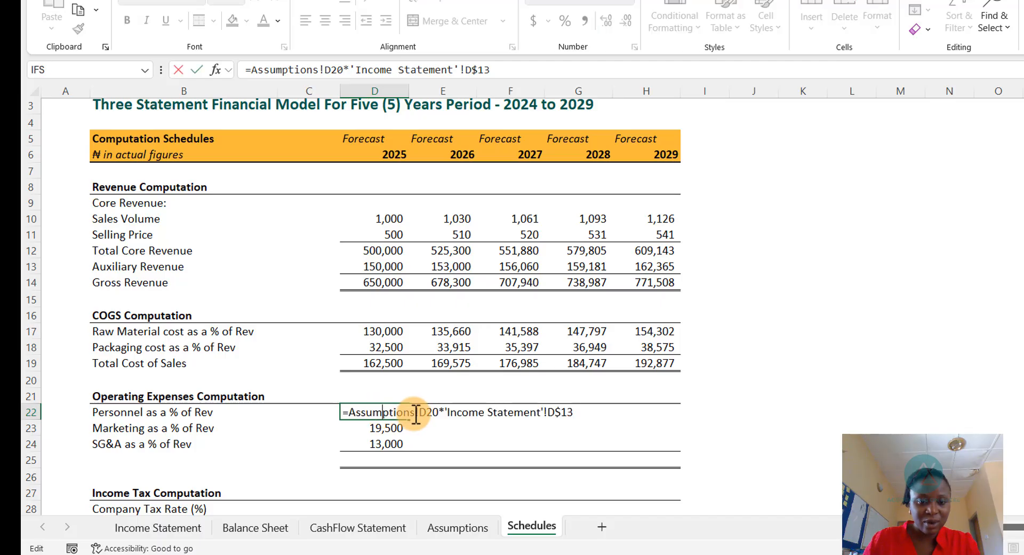
pyautogui.press('Escape')
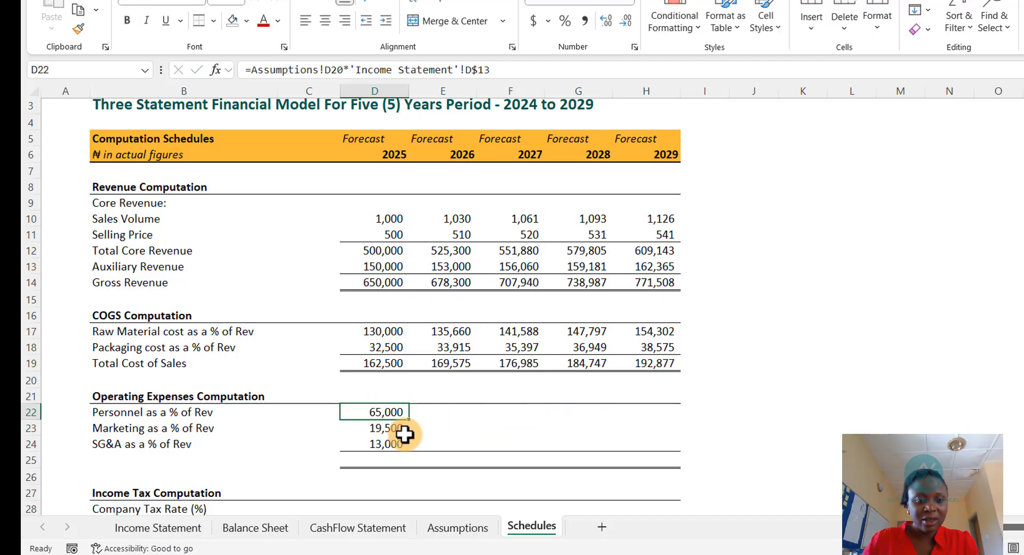
pyautogui.doubleClick(394, 427)
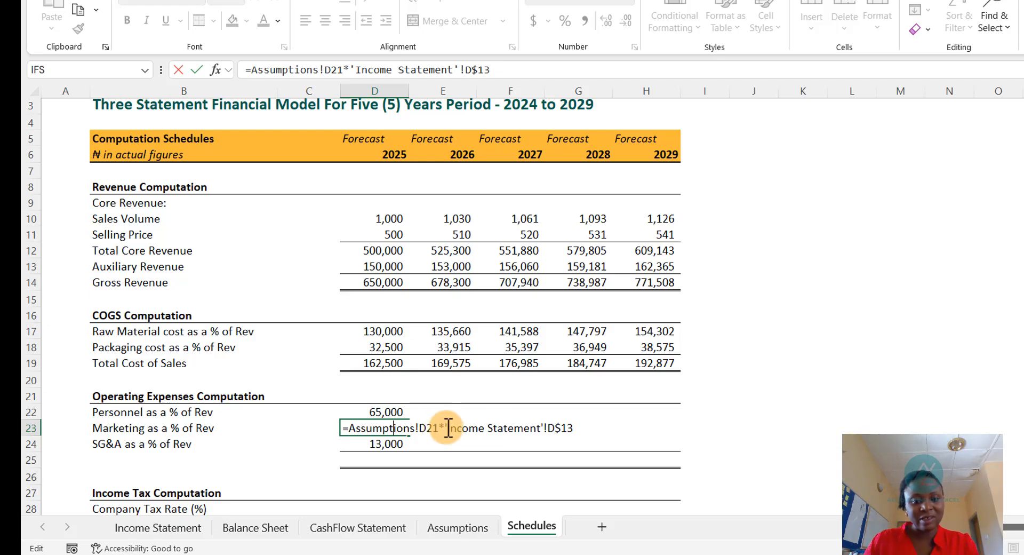
pyautogui.press('Escape')
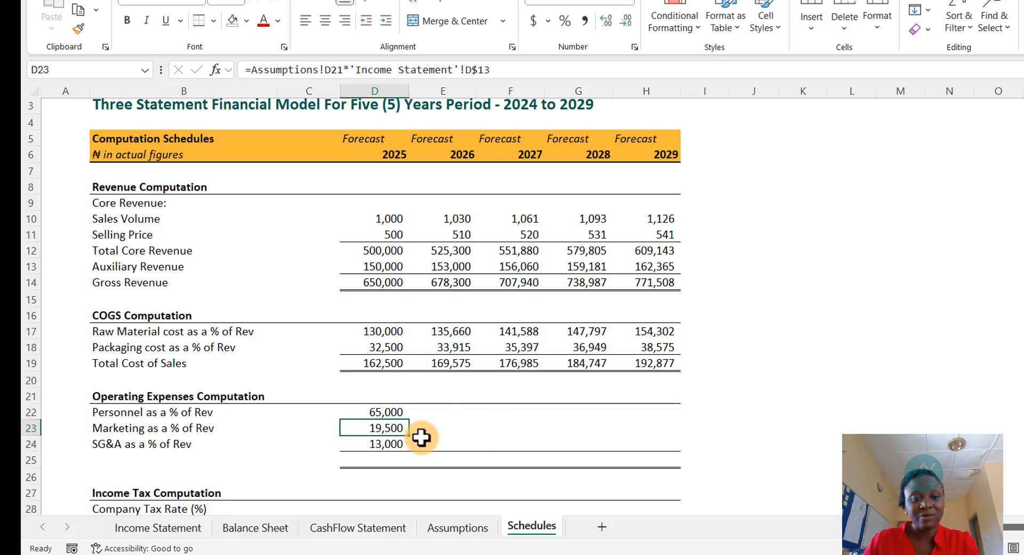
pyautogui.doubleClick(395, 445)
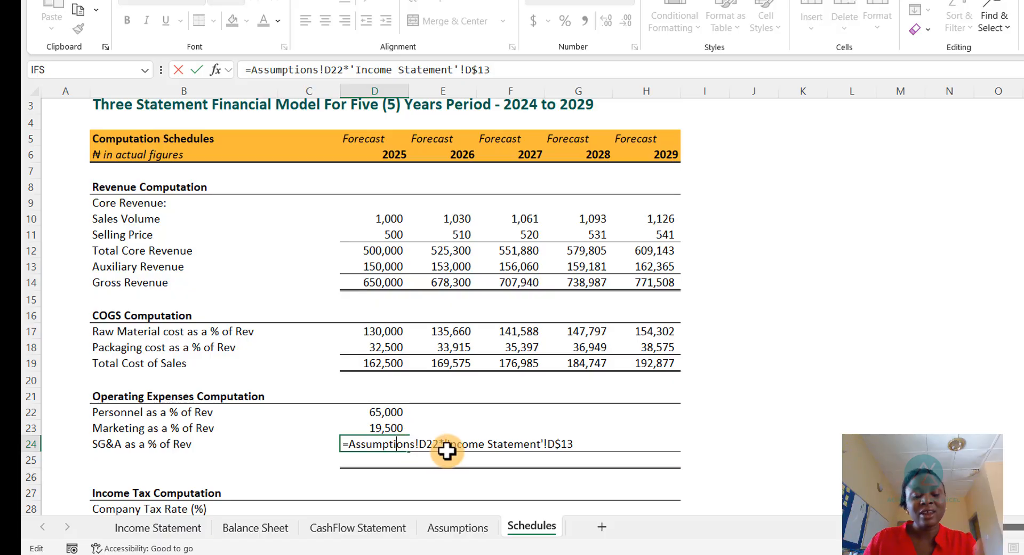
pyautogui.press('Escape')
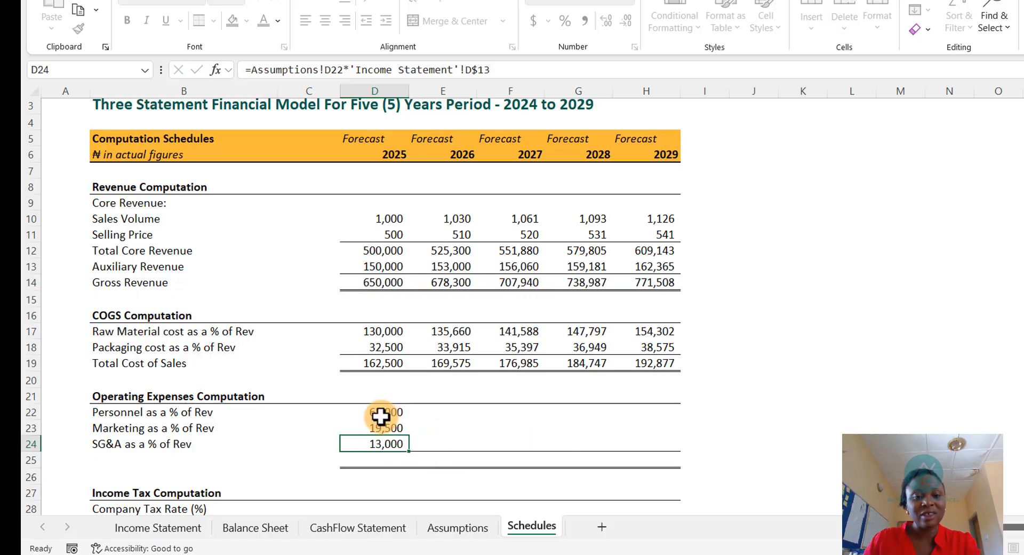
# - Copy the three 2025 operating expense formulas across to the 2026 through 2029 columns
pyautogui.click(386, 412)
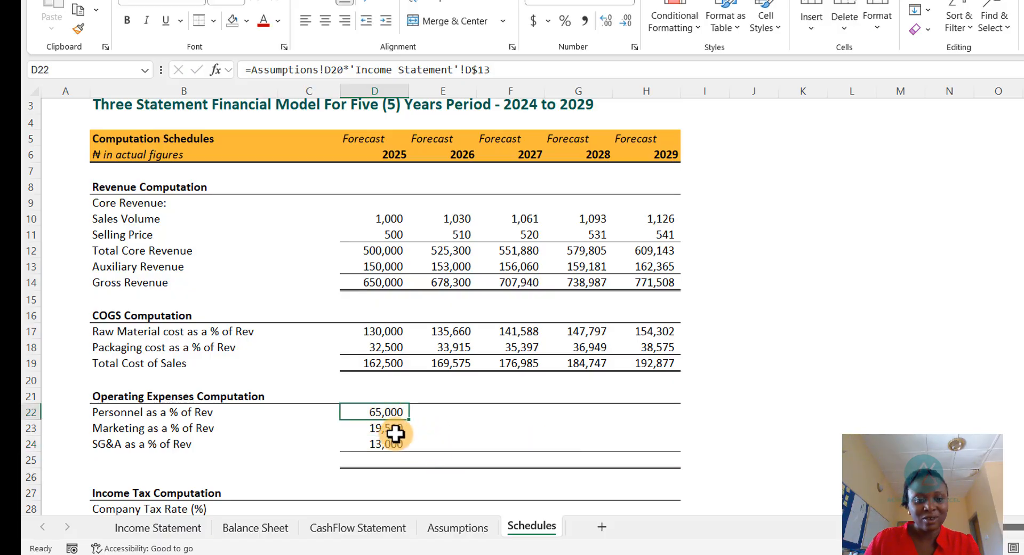
pyautogui.moveTo(387, 421); pyautogui.dragTo(381, 444)
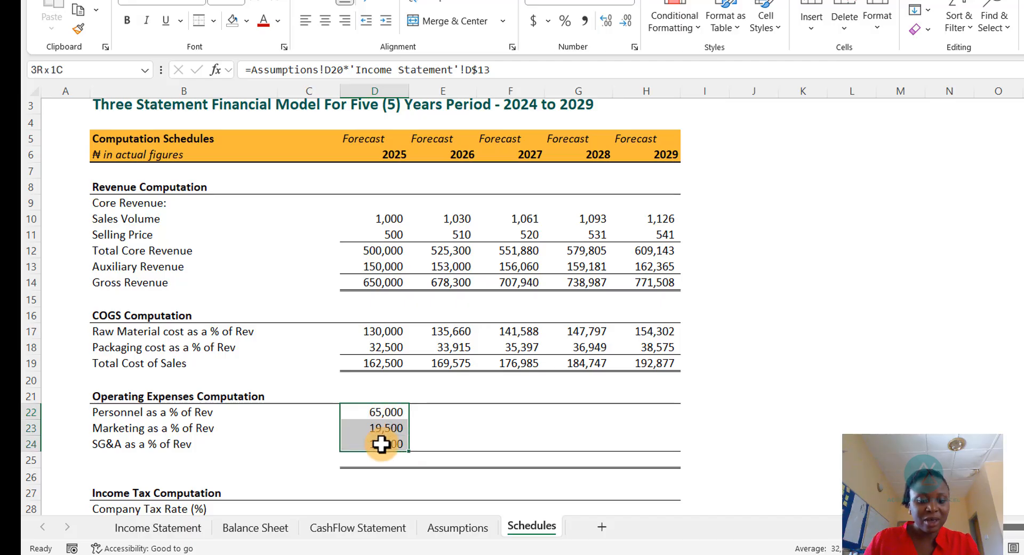
pyautogui.hotkey('ctrl', 'c')
pyautogui.press('Right')
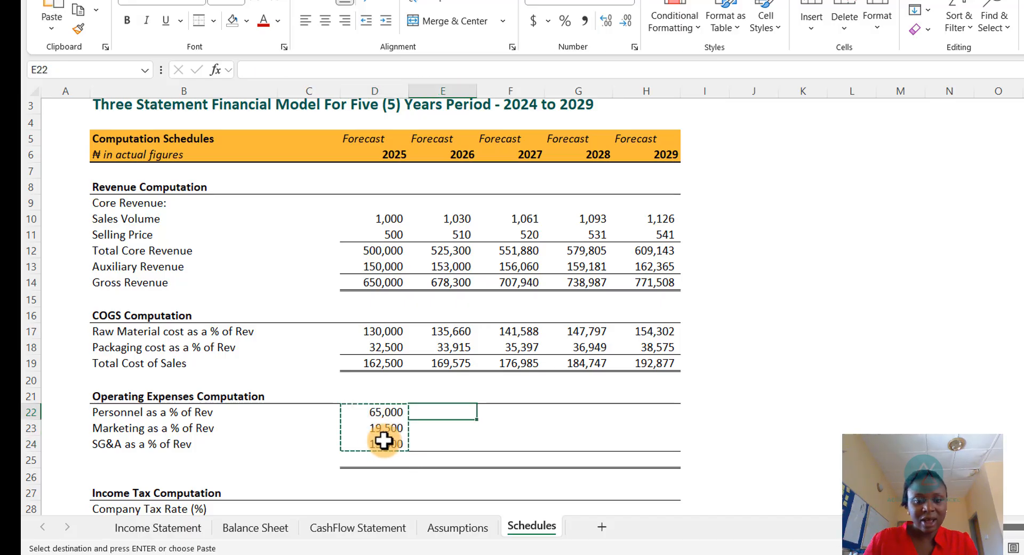
pyautogui.hotkey('shift', 'Down')
pyautogui.hotkey('shift', 'Down')
pyautogui.hotkey('shift', 'Right')
pyautogui.hotkey('shift', 'Right')
pyautogui.hotkey('shift', 'Right')
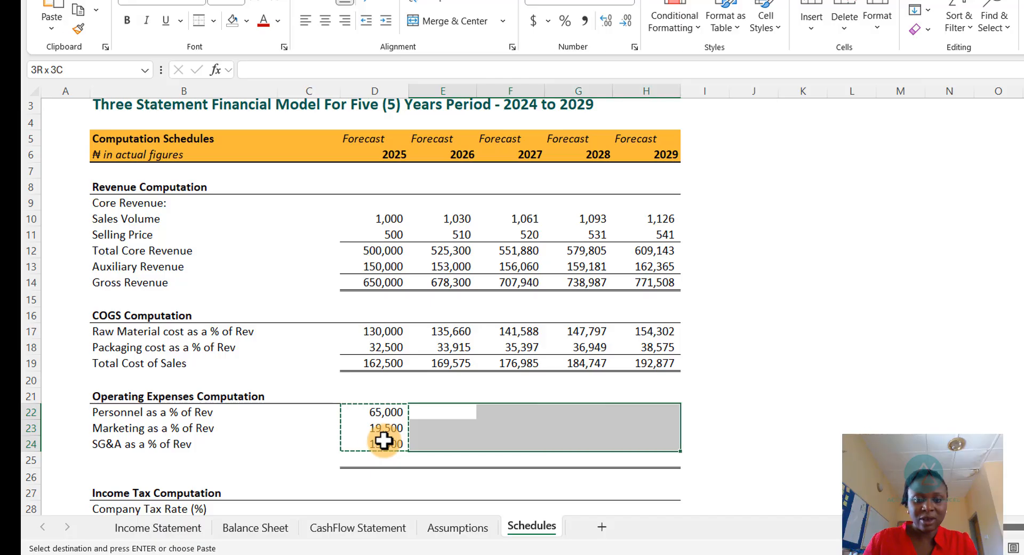
pyautogui.hotkey('ctrl', 'v')
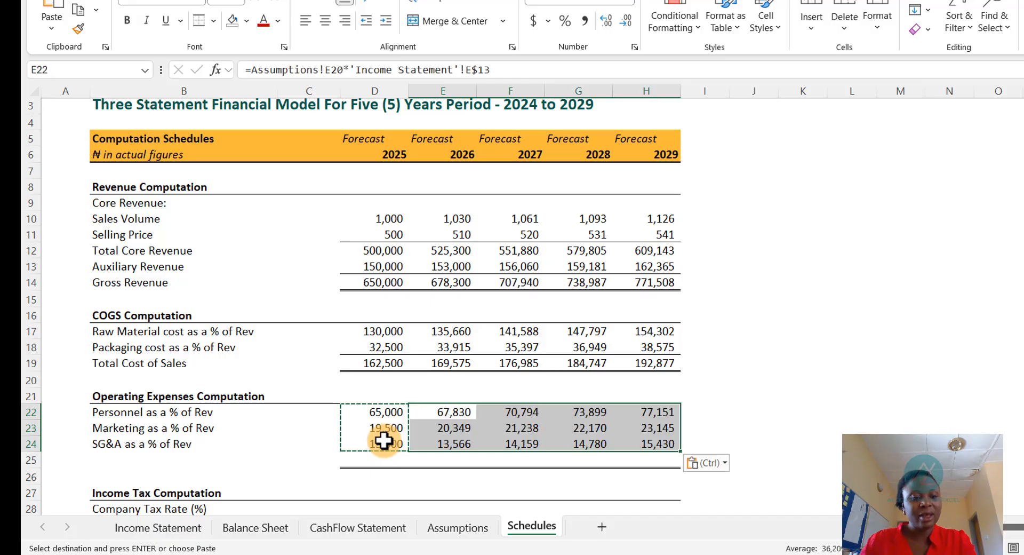
pyautogui.press('Escape')
# - AutoSum Personnel, Marketing and SG&A into a 2025 operating expenses total and copy it across to 2029
pyautogui.click(367, 463)
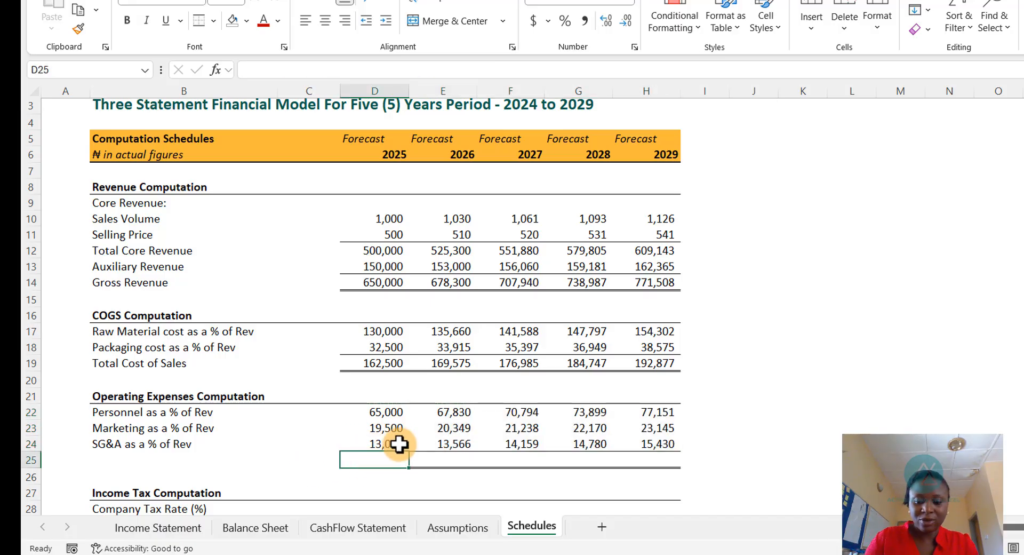
pyautogui.hotkey('alt', '=')
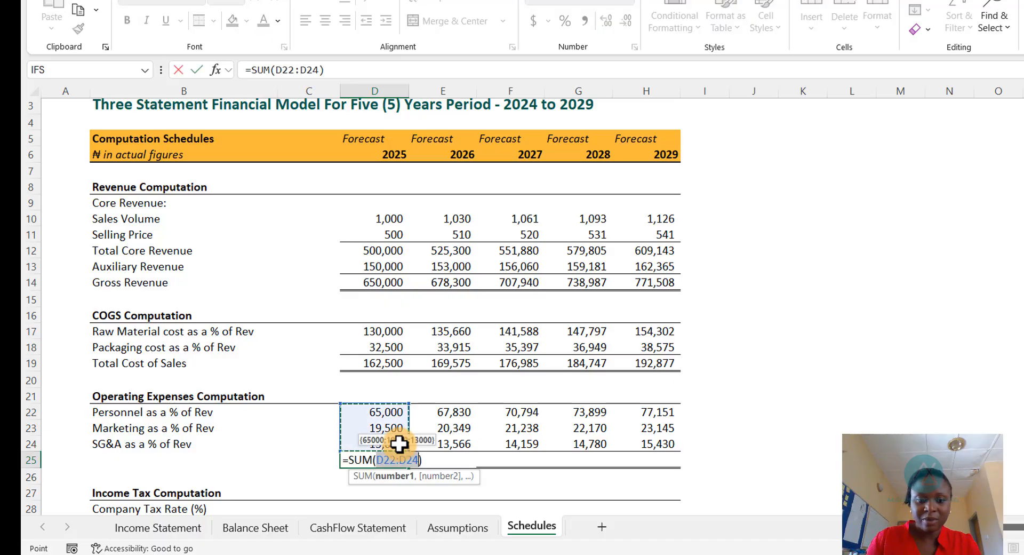
pyautogui.hotkey('ctrl', 'Return')
pyautogui.hotkey('ctrl', 'c')
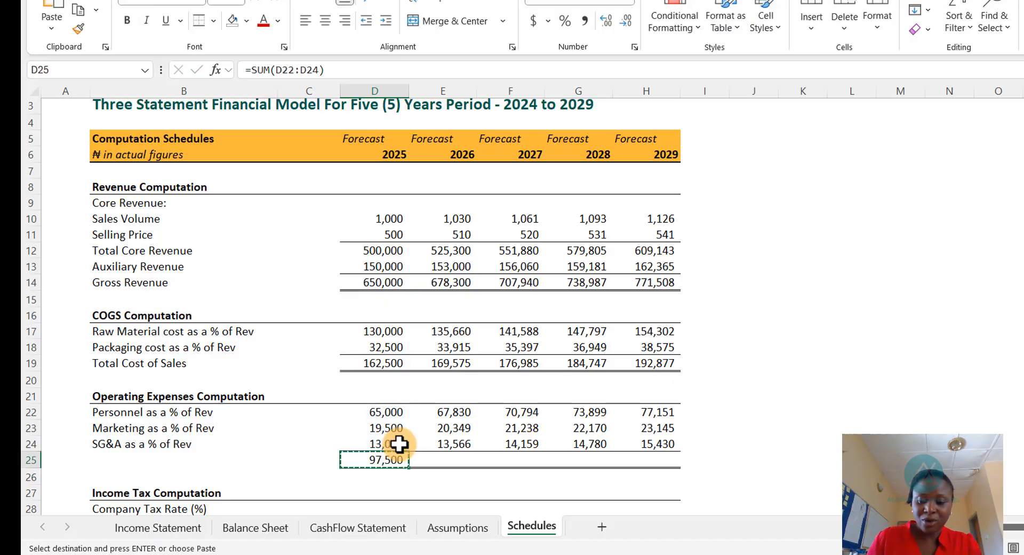
pyautogui.press('Right')
pyautogui.hotkey('shift', 'Right')
pyautogui.hotkey('shift', 'Right')
pyautogui.hotkey('shift', 'Right')
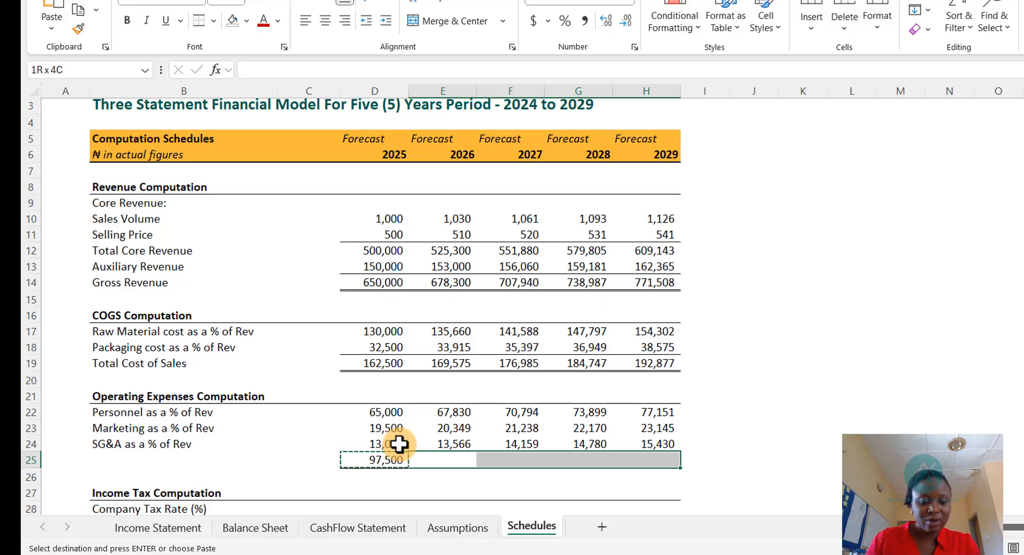
pyautogui.hotkey('ctrl', 'v')
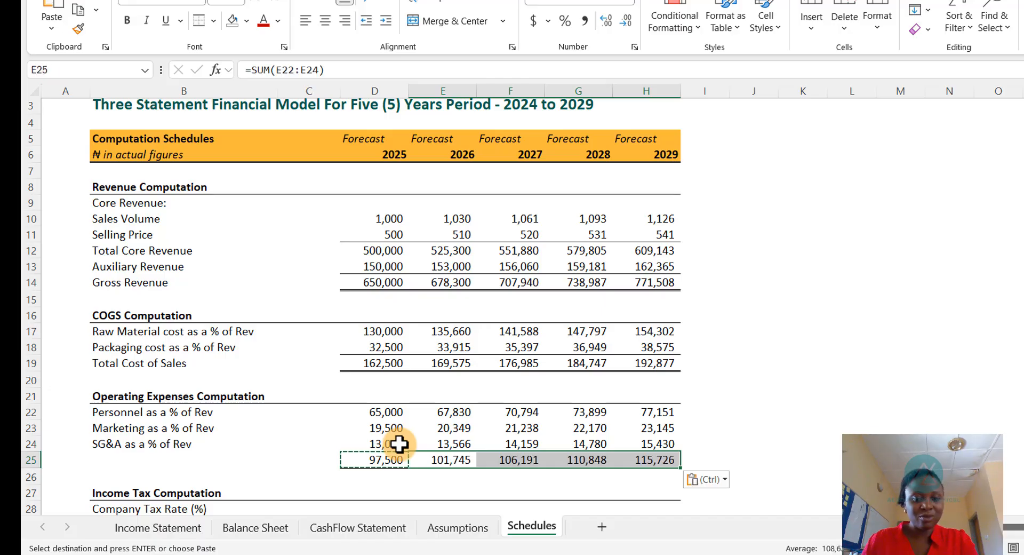
pyautogui.press('Escape')
# - Switch to the Income Statement sheet
pyautogui.click(512, 397)
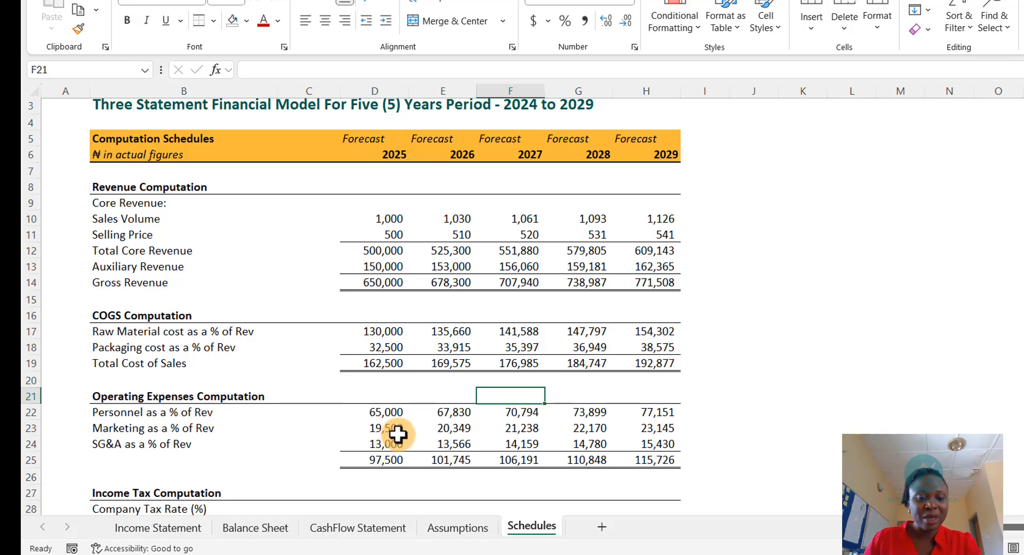
pyautogui.click(173, 530)
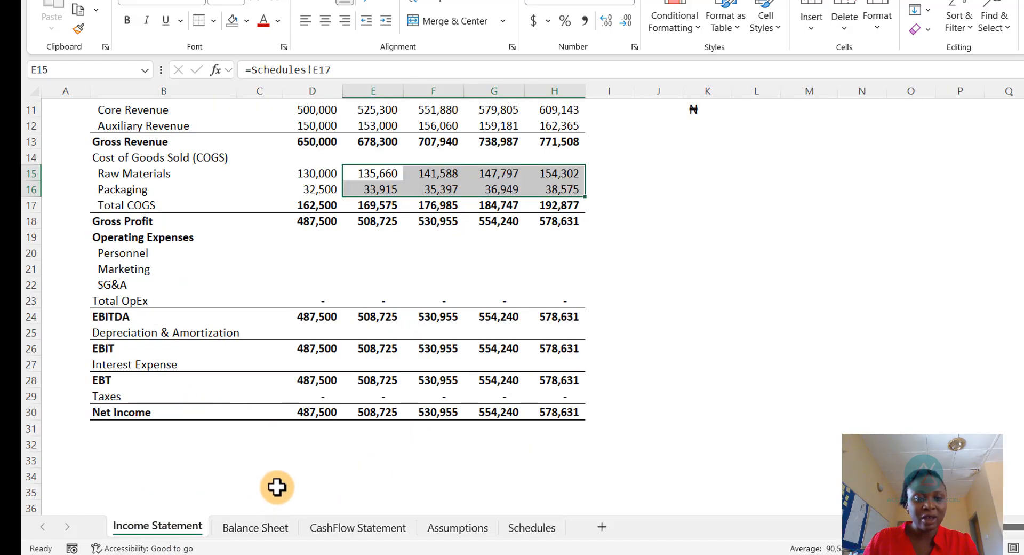
# - Review the operating expense rows on the Assumptions and Schedules sheets before linking them to the Income Statement
pyautogui.click(320, 254)
pyautogui.press('BackSpace')
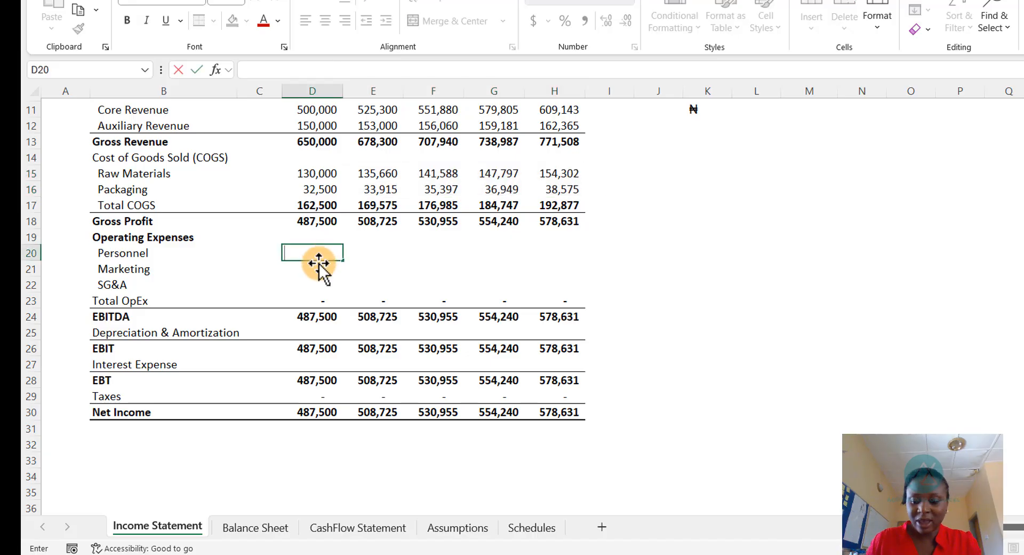
pyautogui.press('Escape')
pyautogui.hotkey('ctrl', 'pagedown')
pyautogui.hotkey('ctrl', 'pagedown')
pyautogui.hotkey('ctrl', 'pagedown')
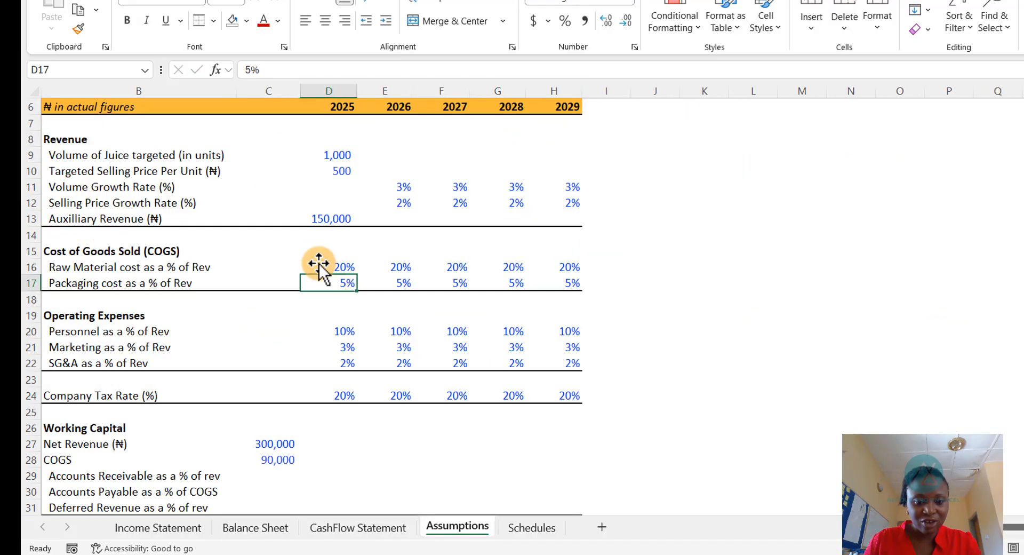
pyautogui.hotkey('ctrl', 'pagedown')
pyautogui.press('Down')
pyautogui.press('Left')
pyautogui.press('Left')
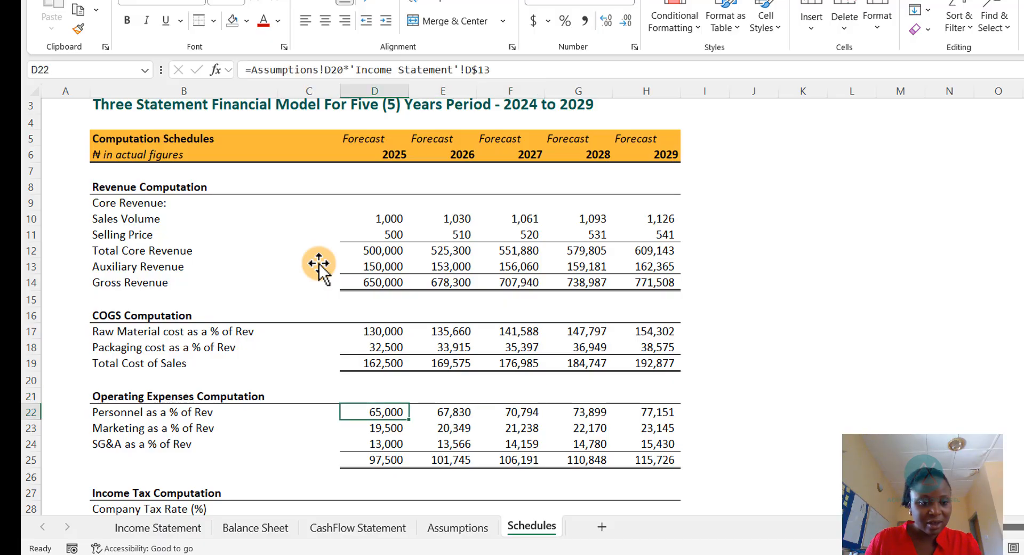
pyautogui.press('Down')
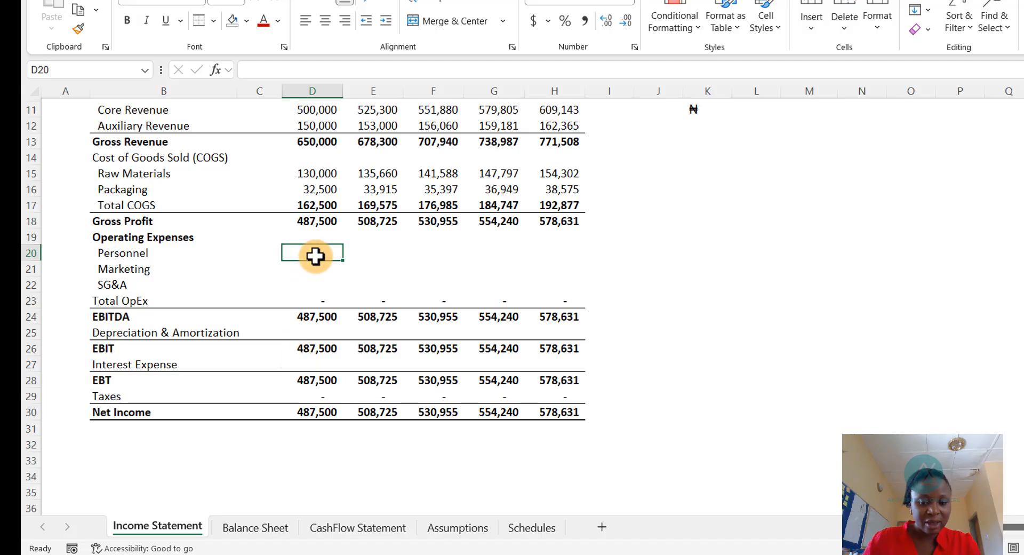
# - Link the 2025 Personnel expense on the Income Statement to the Personnel figure on the Schedules sheet
pyautogui.write('=')
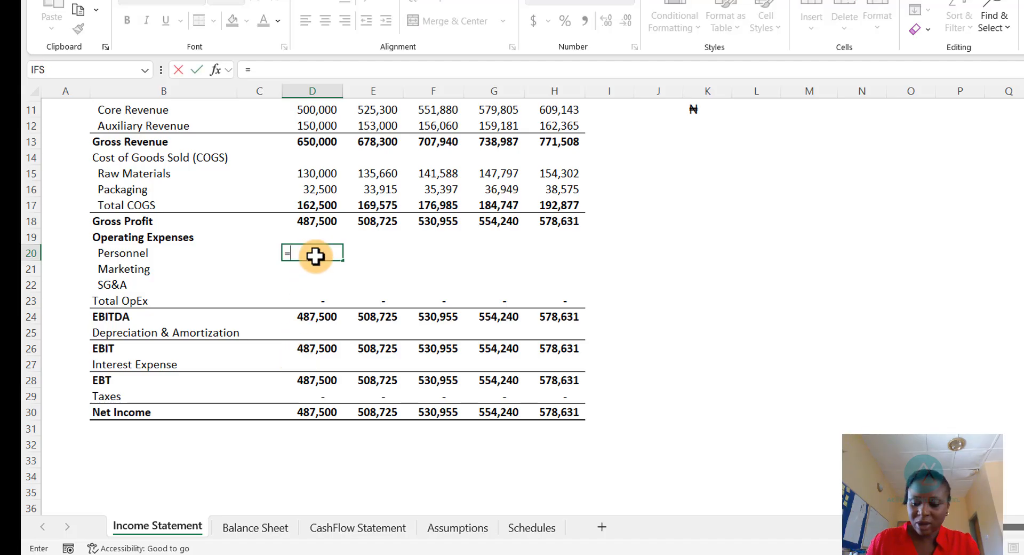
pyautogui.hotkey('ctrl', 'pagedown')
pyautogui.hotkey('ctrl', 'pagedown')
pyautogui.hotkey('ctrl', 'pagedown')
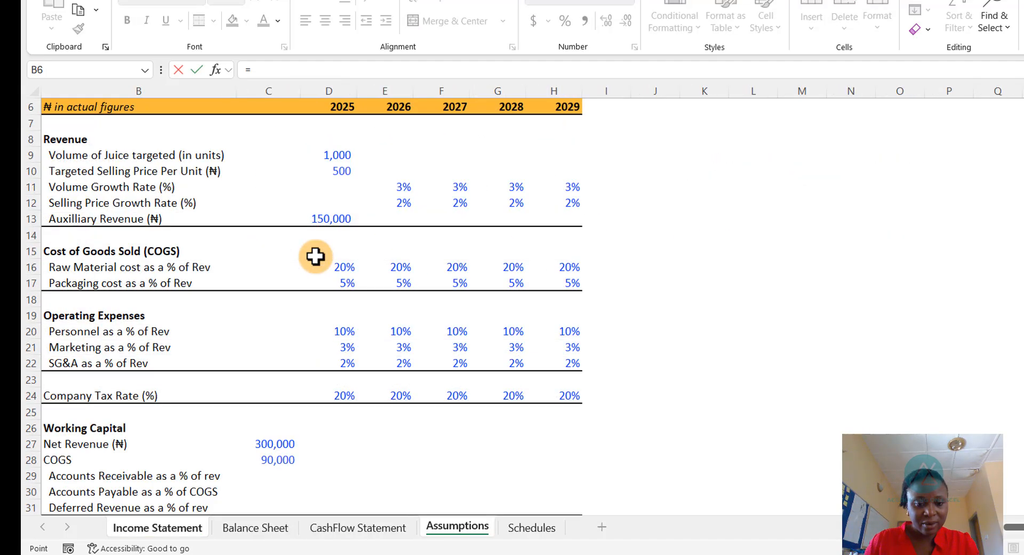
pyautogui.hotkey('ctrl', 'pagedown')
pyautogui.press('Right')
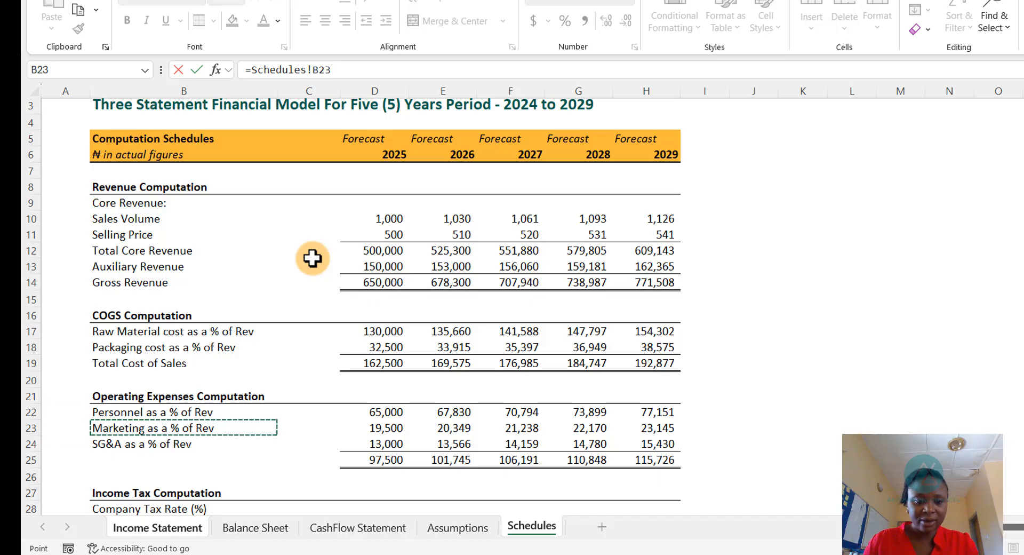
pyautogui.press('Up')
pyautogui.press('Right')
pyautogui.press('Right')
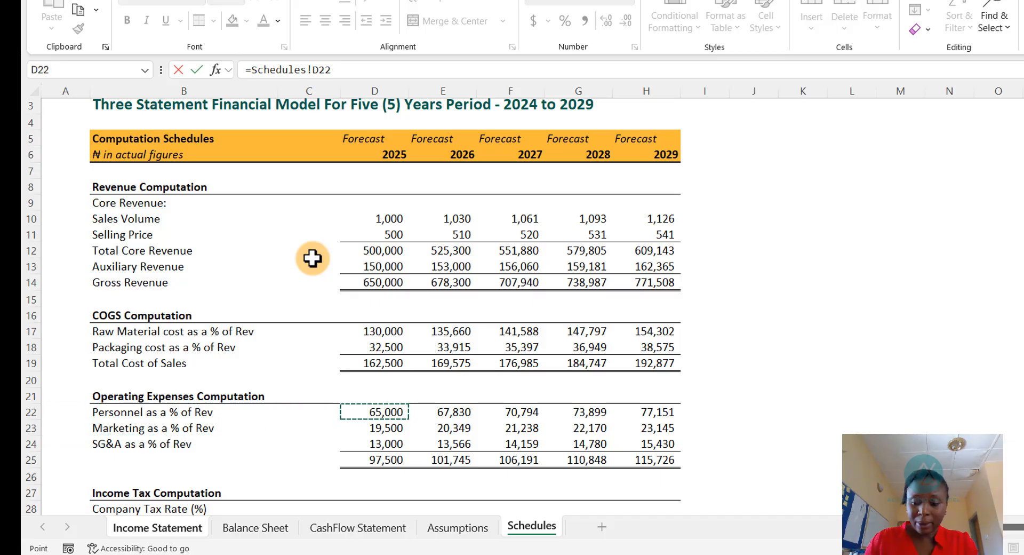
pyautogui.press('Return')
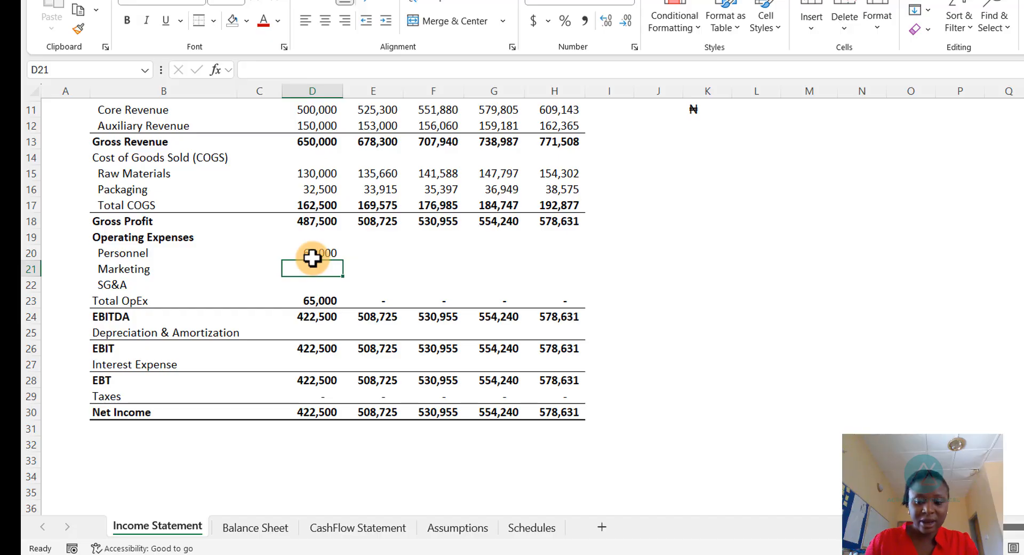
# - Link the 2025 Marketing expense on the Income Statement to the Marketing figure on the Schedules sheet
pyautogui.write('=')
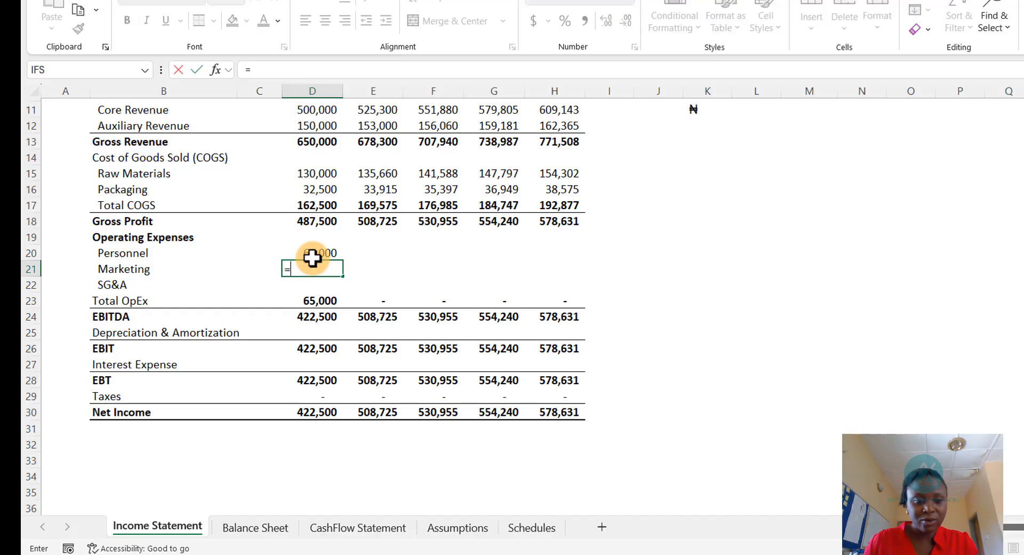
pyautogui.hotkey('ctrl', 'pagedown')
pyautogui.hotkey('ctrl', 'pagedown')
pyautogui.hotkey('ctrl', 'pagedown')
pyautogui.hotkey('ctrl', 'pagedown')
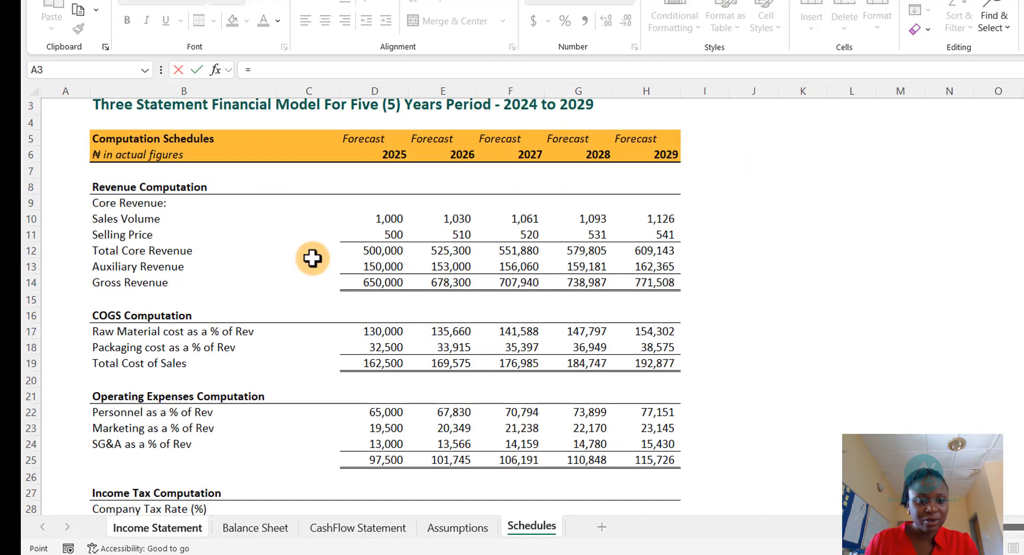
pyautogui.press('Down')
pyautogui.press('Down')
pyautogui.press('Down')
pyautogui.press('Down')
pyautogui.press('Down')
pyautogui.press('Down')
pyautogui.press('Down')
pyautogui.press('Down')
pyautogui.press('Down')
pyautogui.press('Down')
pyautogui.press('Down')
pyautogui.press('Down')
pyautogui.press('Down')
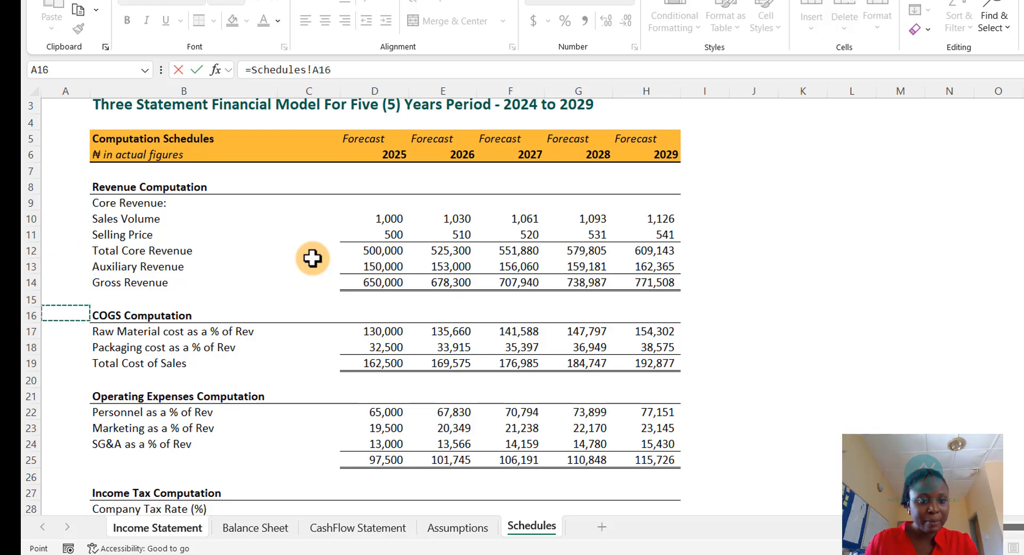
pyautogui.press('Down')
pyautogui.press('Down')
pyautogui.press('Down')
pyautogui.press('Down')
pyautogui.press('Down')
pyautogui.press('Down')
pyautogui.press('Down')
pyautogui.press('Right')
pyautogui.press('Right')
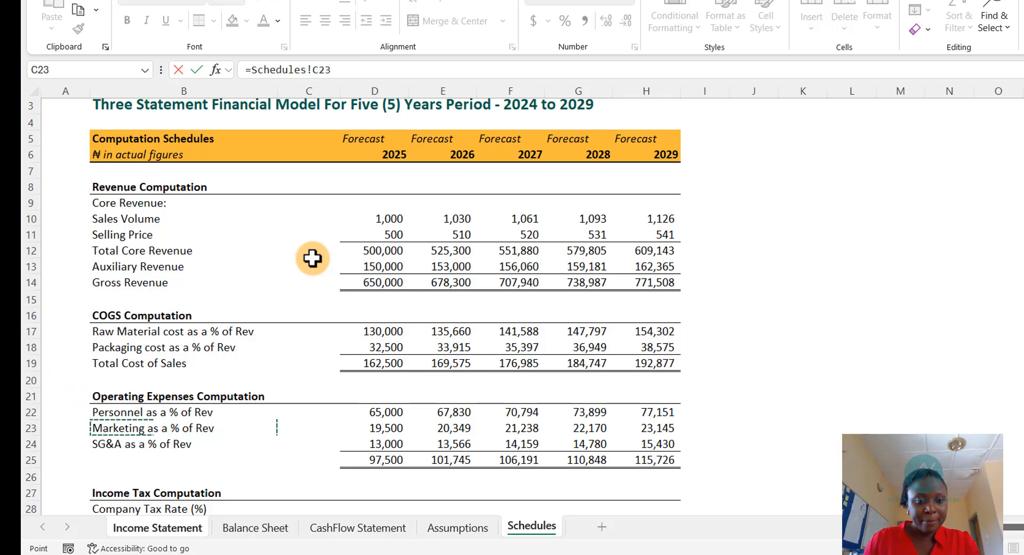
pyautogui.press('Right')
pyautogui.press('Right')
pyautogui.press('Left')
pyautogui.press('Return')
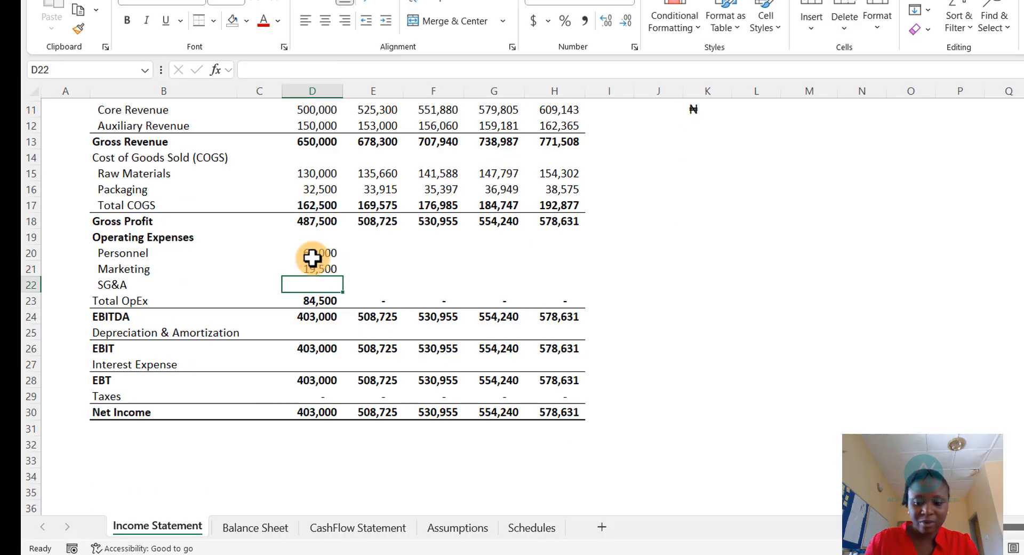
# - Link the 2025 SG&A expense on the Income Statement to the SG&A figure on the Schedules sheet
pyautogui.write('=')
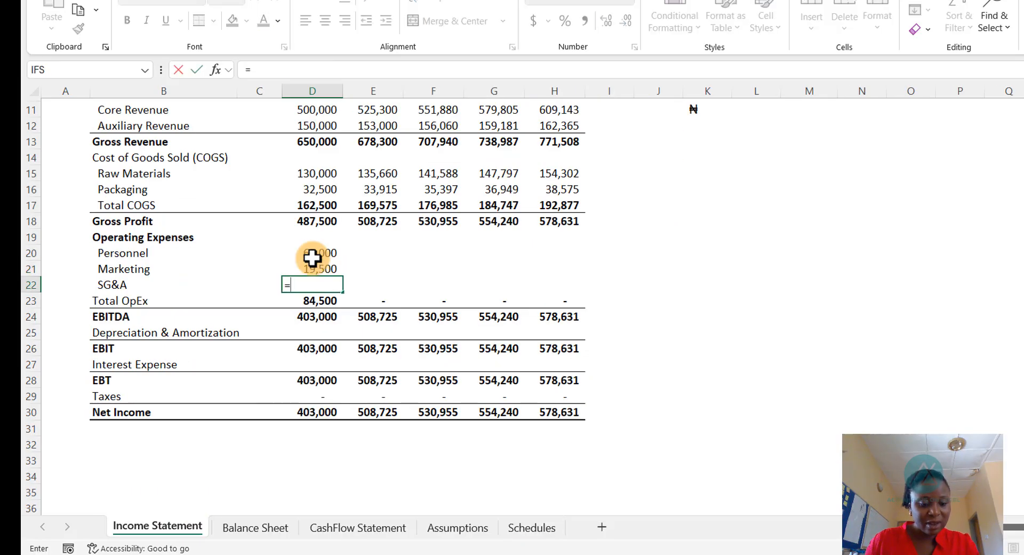
pyautogui.hotkey('ctrl', 'pagedown')
pyautogui.hotkey('ctrl', 'pagedown')
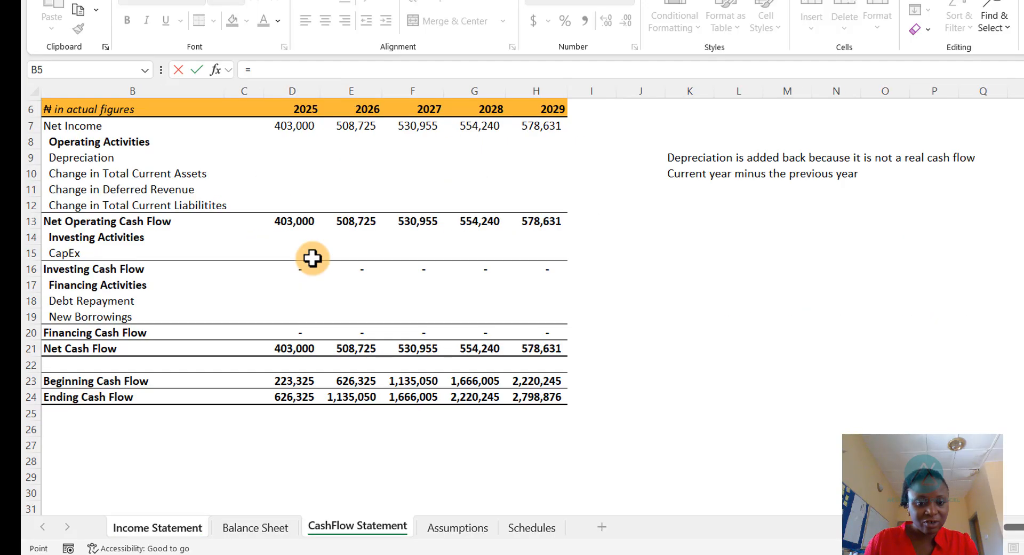
pyautogui.hotkey('ctrl', 'pagedown')
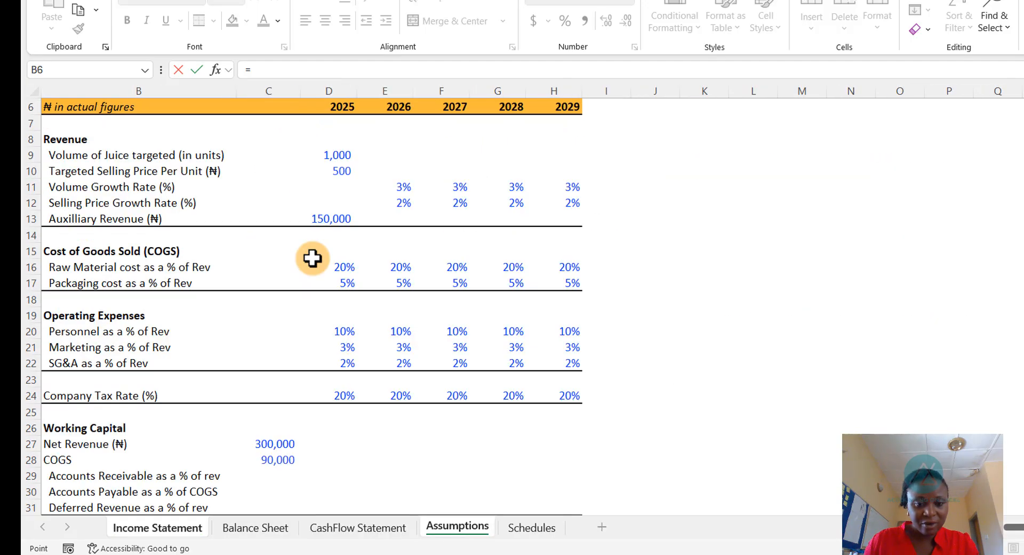
pyautogui.hotkey('ctrl', 'pagedown')
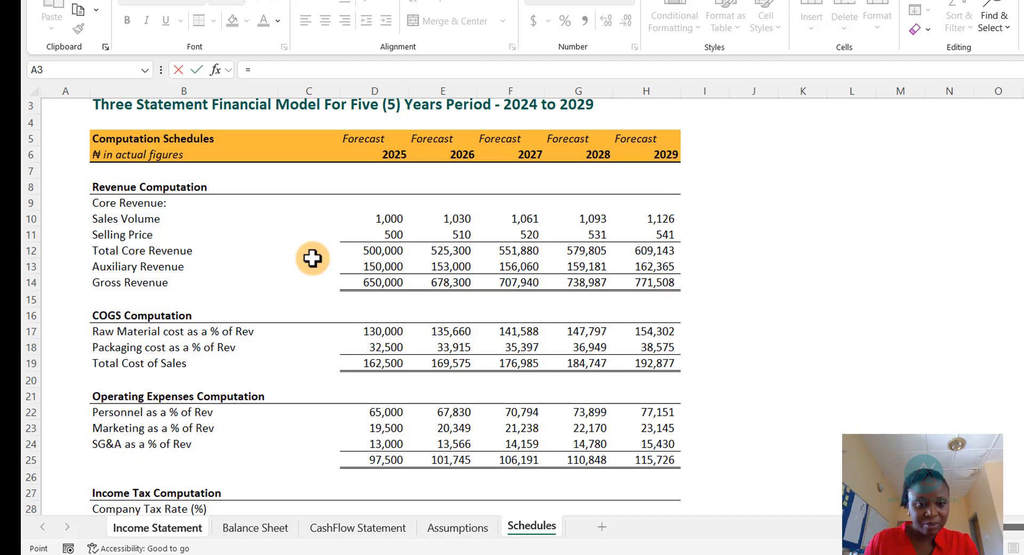
pyautogui.press('Down')
pyautogui.press('Down')
pyautogui.press('Down')
pyautogui.press('Down')
pyautogui.press('Down')
pyautogui.press('Down')
pyautogui.press('Down')
pyautogui.press('Down')
pyautogui.press('Down')
pyautogui.press('Down')
pyautogui.press('Down')
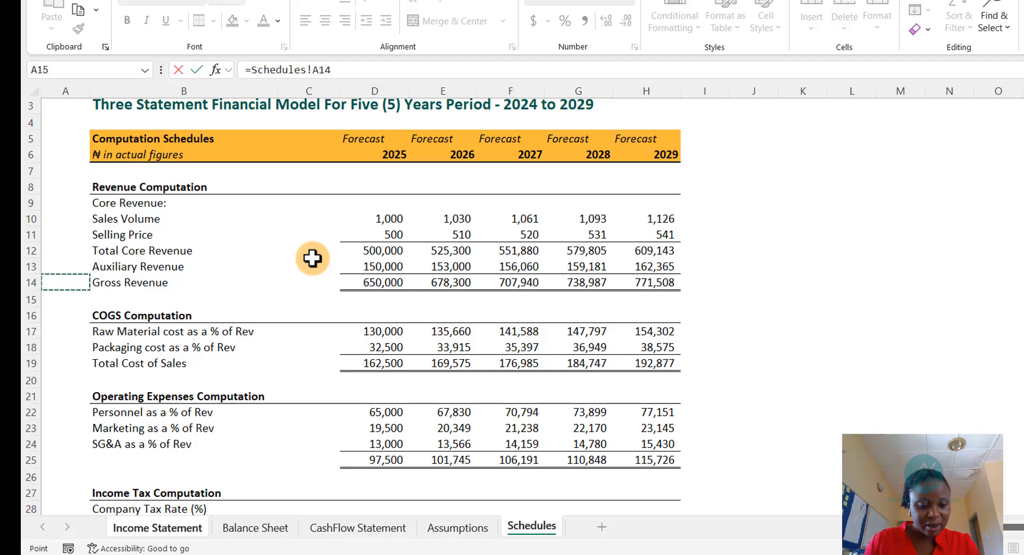
pyautogui.press('Down')
pyautogui.press('Down')
pyautogui.press('Down')
pyautogui.press('Down')
pyautogui.press('Down')
pyautogui.press('Down')
pyautogui.press('Down')
pyautogui.press('Down')
pyautogui.press('Down')
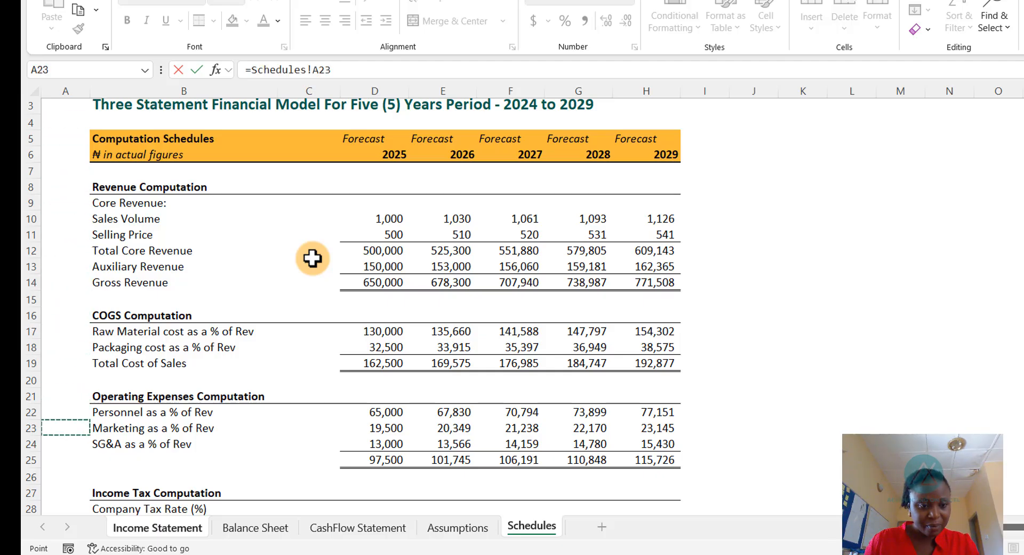
pyautogui.press('Down')
pyautogui.press('Right')
pyautogui.press('Right')
pyautogui.press('Right')
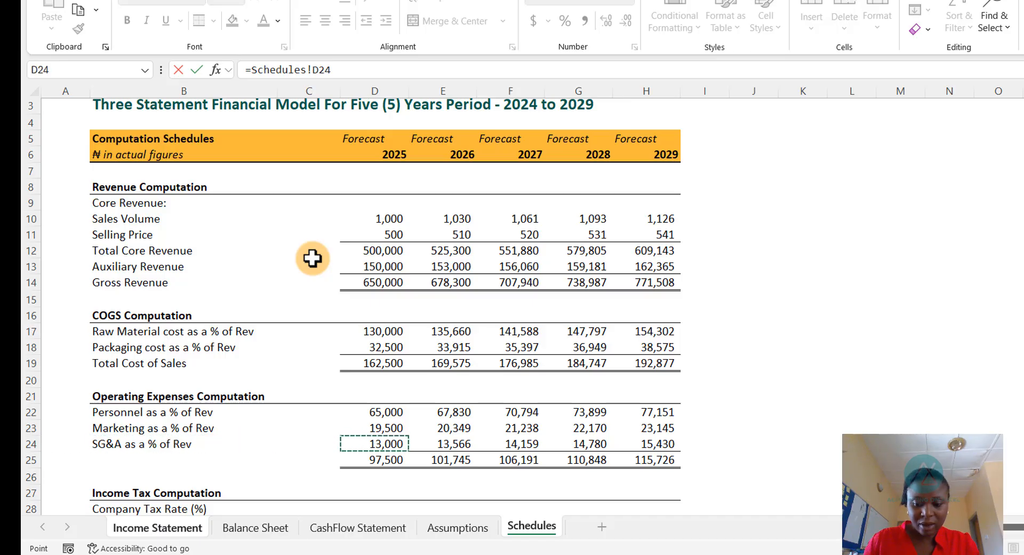
pyautogui.press('Return')
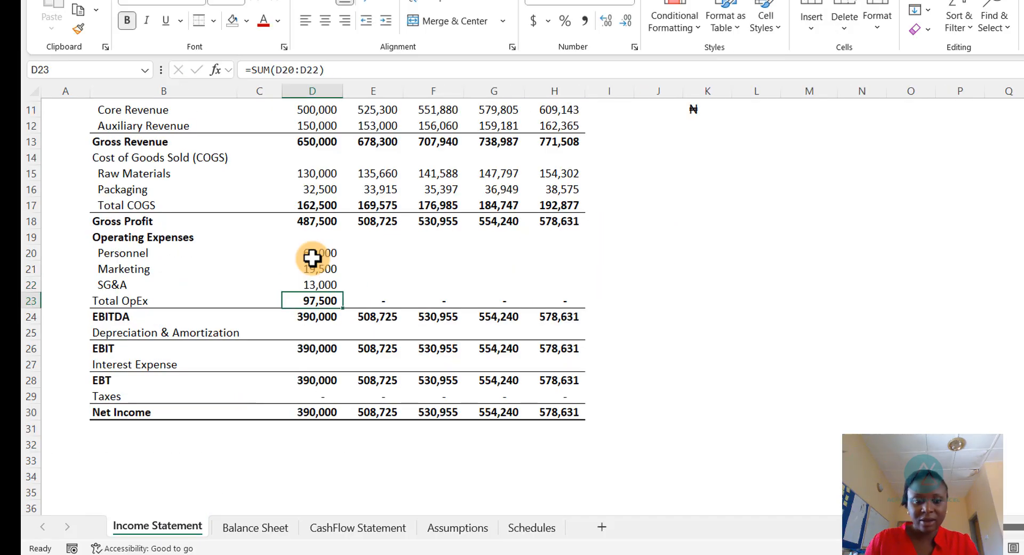
# - Copy the three 2025 operating expense links across to the 2026 through 2029 columns
pyautogui.press('Up')
pyautogui.press('Up')
pyautogui.press('Up')
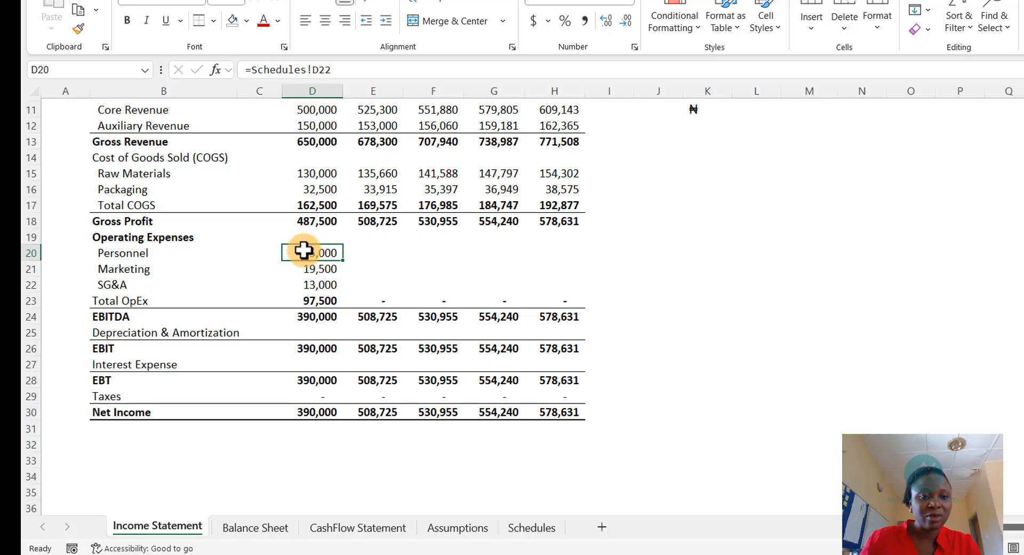
pyautogui.moveTo(299, 252); pyautogui.dragTo(295, 277)
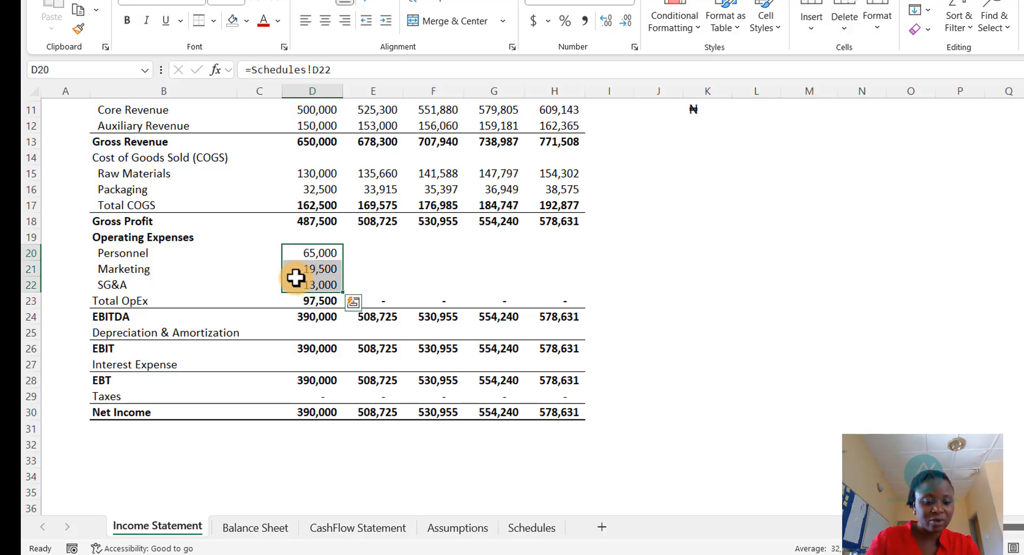
pyautogui.hotkey('ctrl', 'c')
pyautogui.click(374, 253)
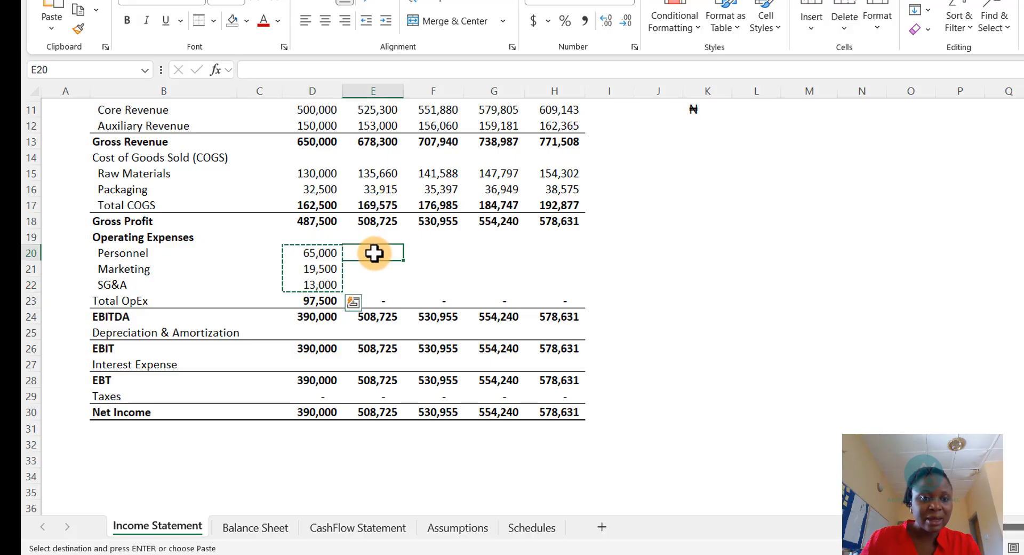
pyautogui.moveTo(373, 253); pyautogui.dragTo(554, 277)
pyautogui.hotkey('ctrl', 'v')
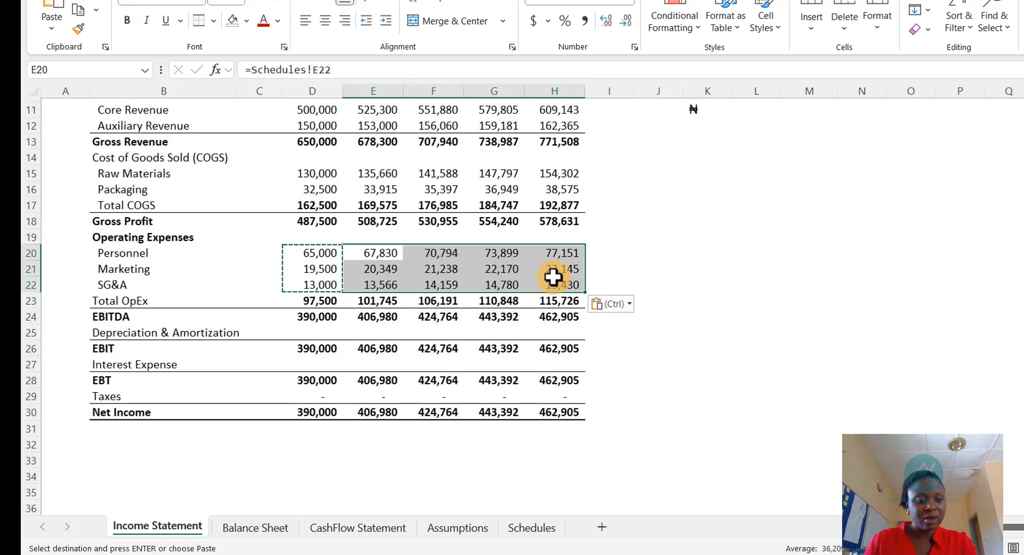
pyautogui.press('Escape')
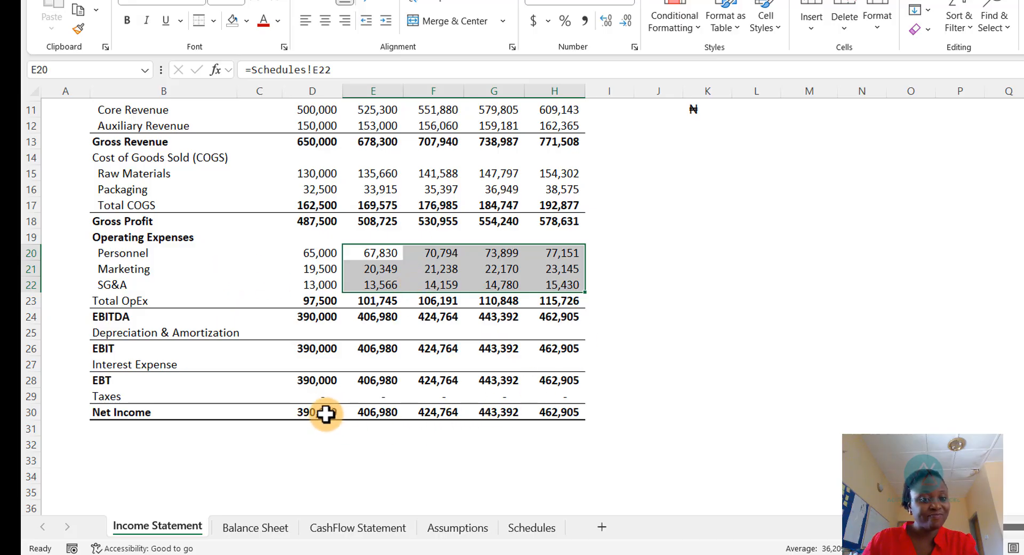
# - Flip through the Balance Sheet, Cash Flow Statement, Income Statement and Assumptions sheets to check the updated figures
pyautogui.click(255, 528)
pyautogui.click(334, 527)
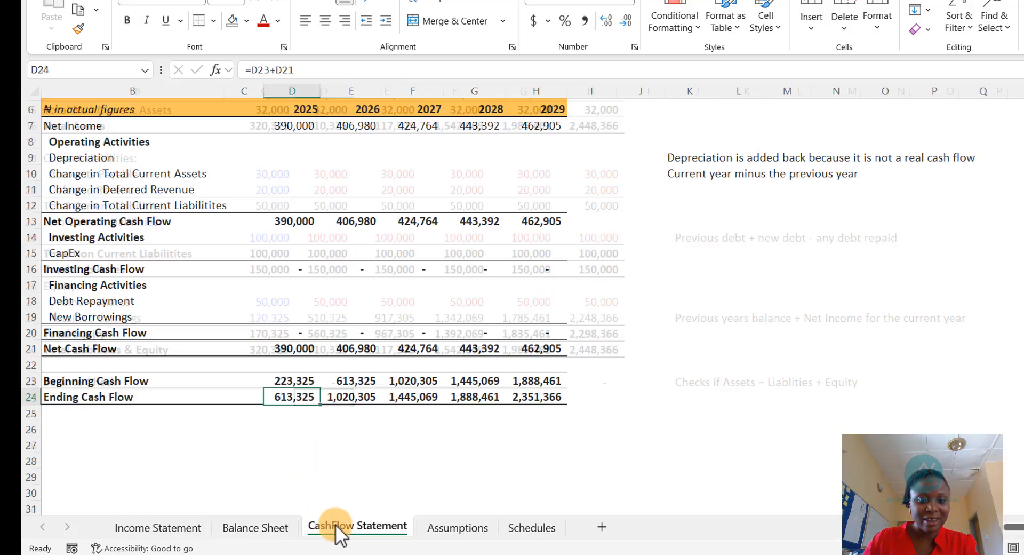
pyautogui.click(160, 528)
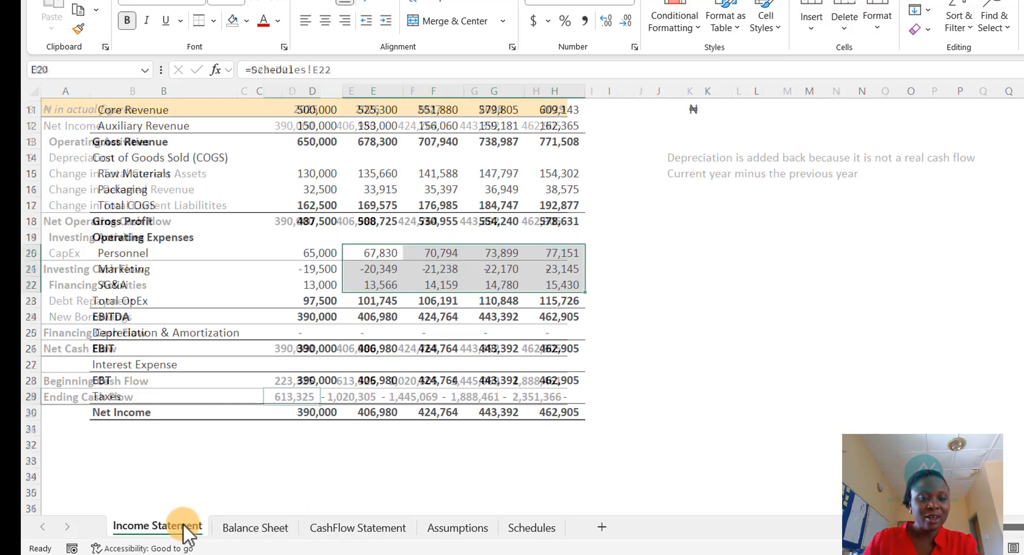
pyautogui.click(456, 527)
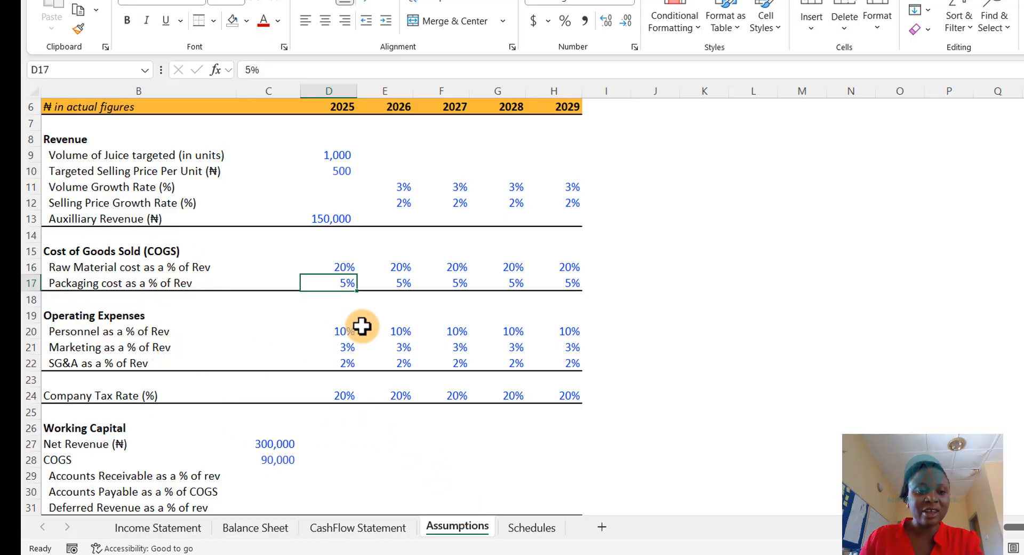
pyautogui.scroll(-1, 363, 327)
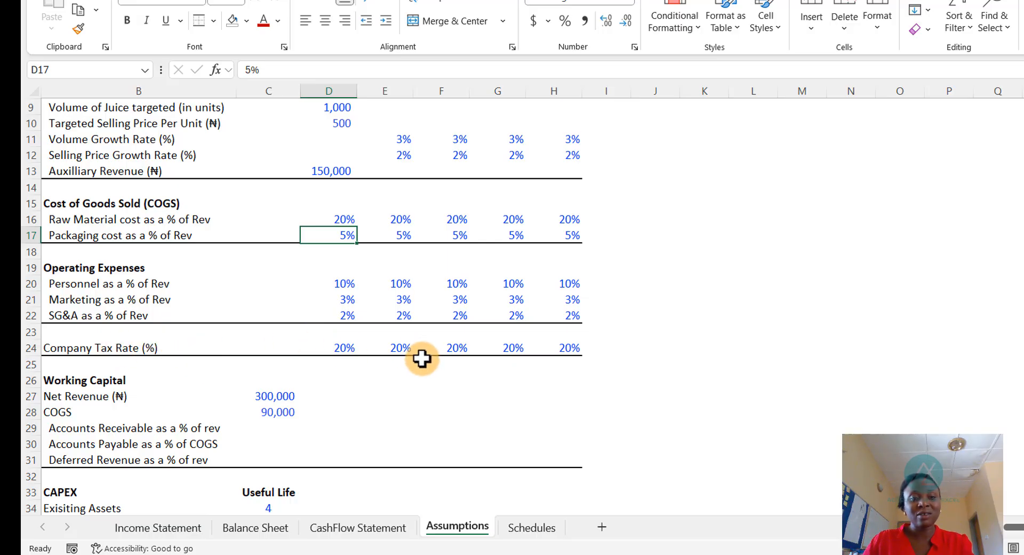
# - Compute the 2025 company tax on the Schedules sheet as the Assumptions tax rate multiplied by the Income Statement EBT
pyautogui.click(533, 528)
pyautogui.scroll(-3, 494, 474)
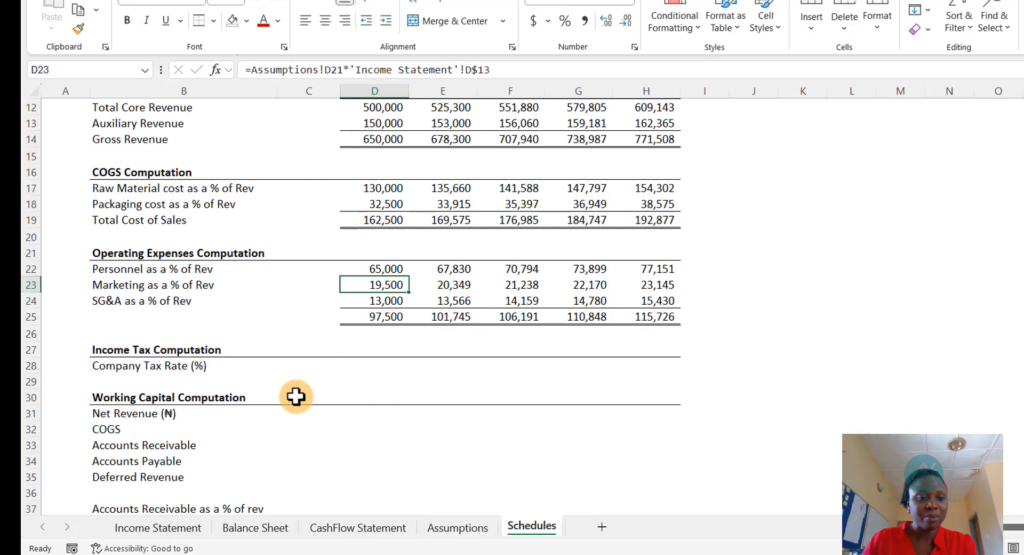
pyautogui.click(369, 365)
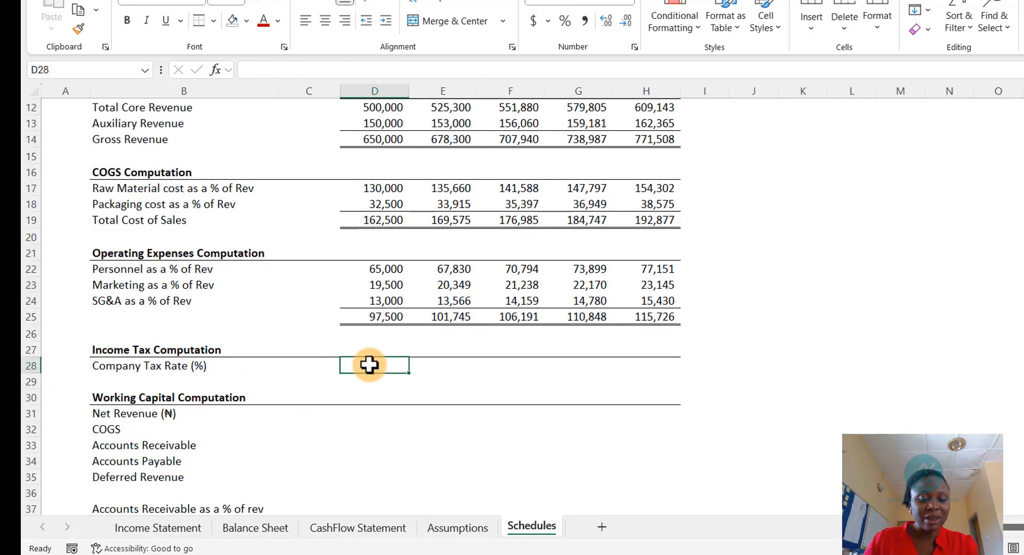
pyautogui.write('=')
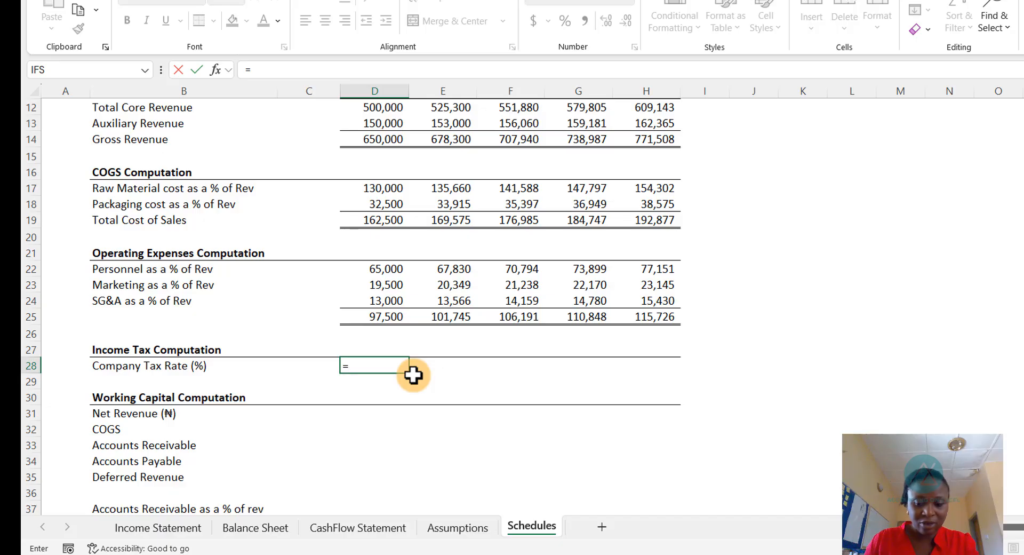
pyautogui.hotkey('ctrl', 'pageup')
pyautogui.press('Down')
pyautogui.press('Down')
pyautogui.press('Down')
pyautogui.press('Down')
pyautogui.press('Down')
pyautogui.press('Down')
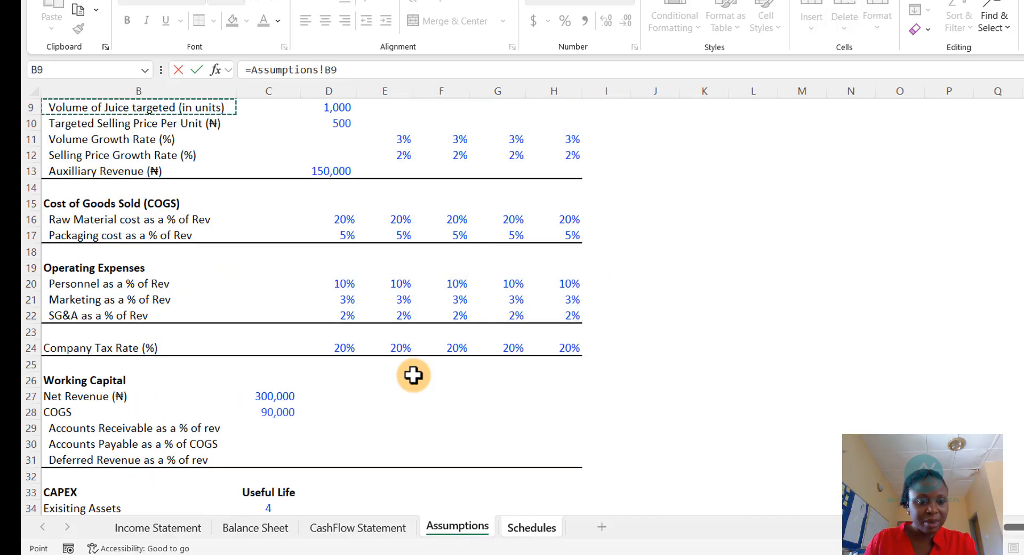
pyautogui.press('Down')
pyautogui.press('Down')
pyautogui.press('Down')
pyautogui.press('Down')
pyautogui.press('Down')
pyautogui.press('Down')
pyautogui.press('Down')
pyautogui.press('Down')
pyautogui.press('Down')
pyautogui.press('Down')
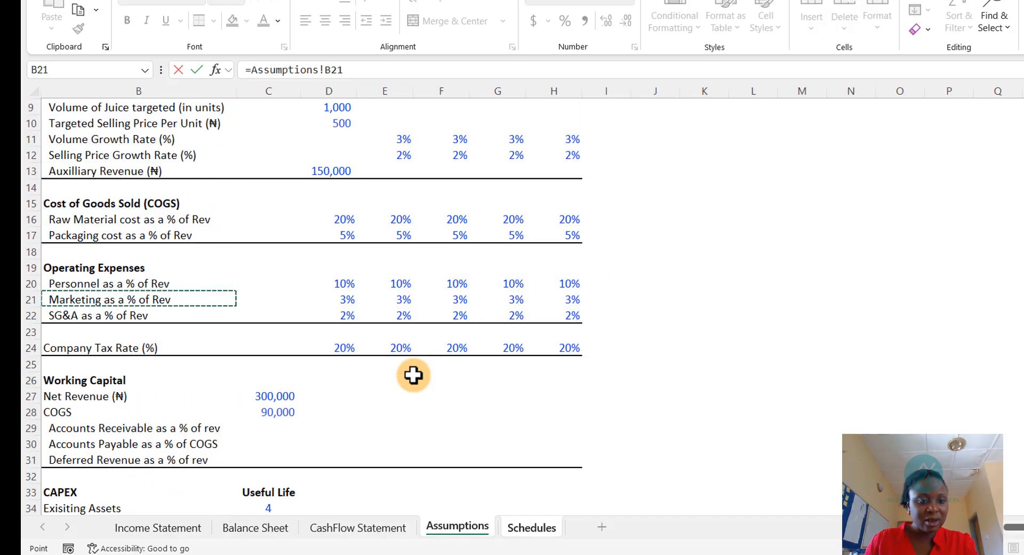
pyautogui.press('Right')
pyautogui.press('Right')
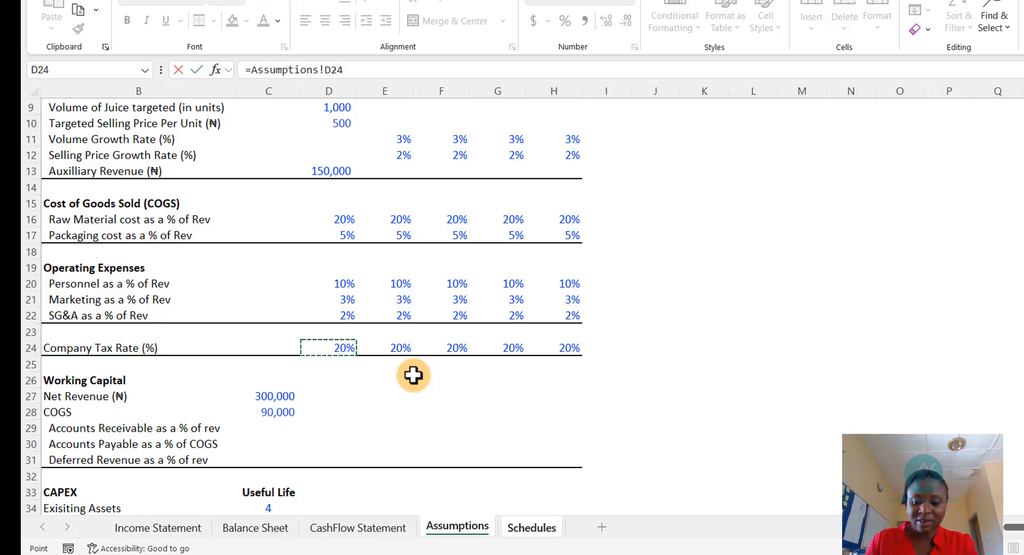
pyautogui.write('*')
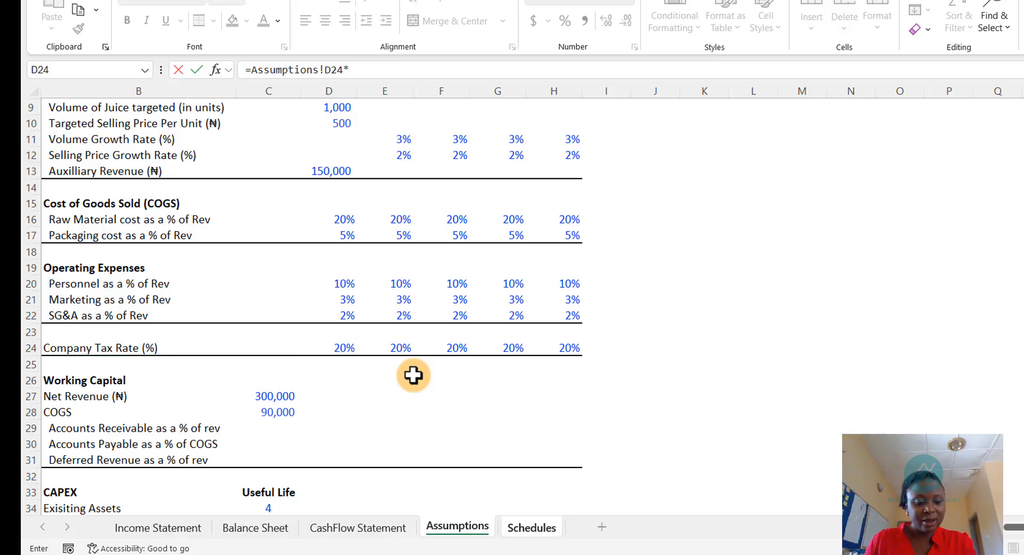
pyautogui.hotkey('ctrl', 'pageup')
pyautogui.hotkey('ctrl', 'pageup')
pyautogui.hotkey('ctrl', 'pageup')
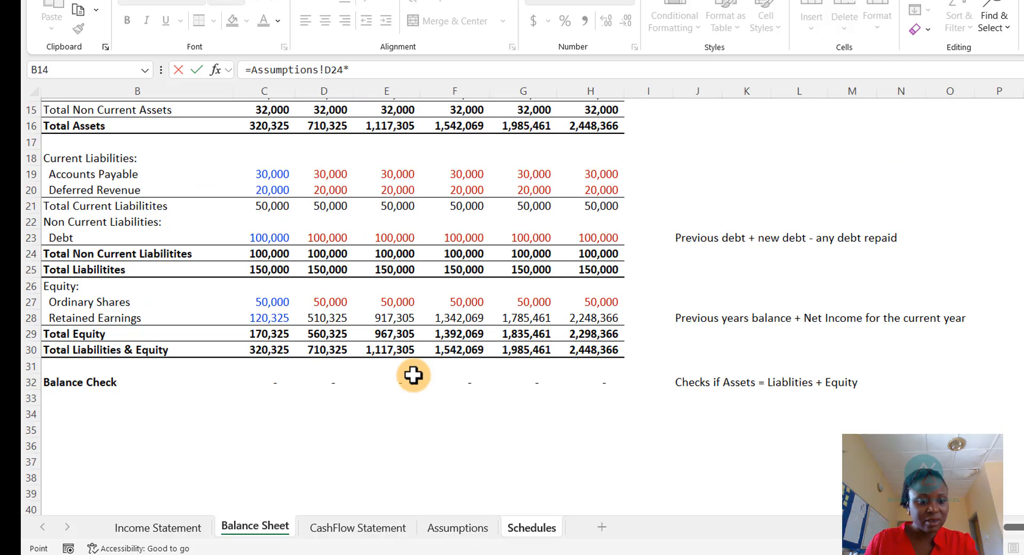
pyautogui.press('Down')
pyautogui.press('Down')
pyautogui.press('Down')
pyautogui.press('Down')
pyautogui.press('Down')
pyautogui.press('Down')
pyautogui.press('Down')
pyautogui.press('Down')
pyautogui.press('Down')
pyautogui.press('Down')
pyautogui.press('Down')
pyautogui.press('Down')
pyautogui.press('Down')
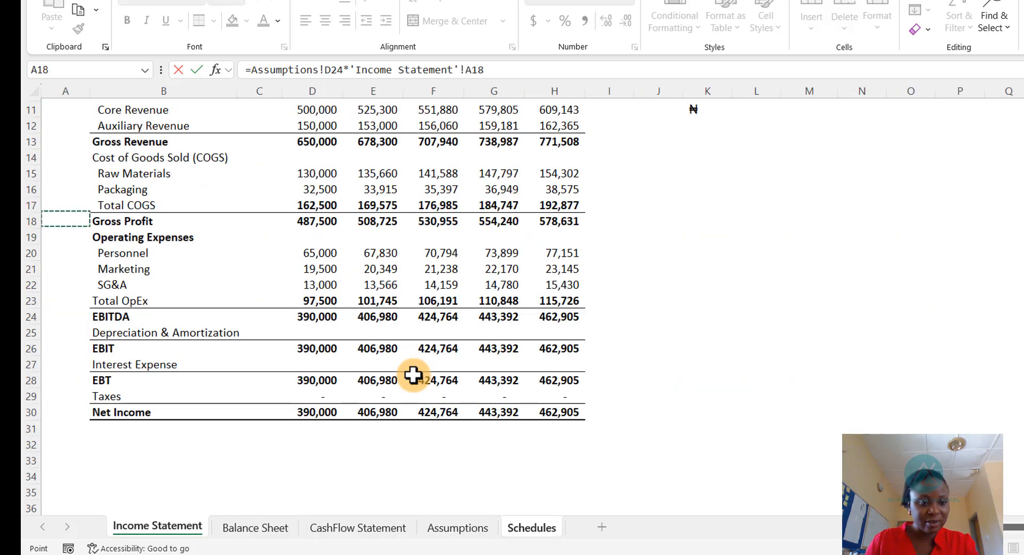
pyautogui.press('Down')
pyautogui.press('Down')
pyautogui.press('Down')
pyautogui.press('Down')
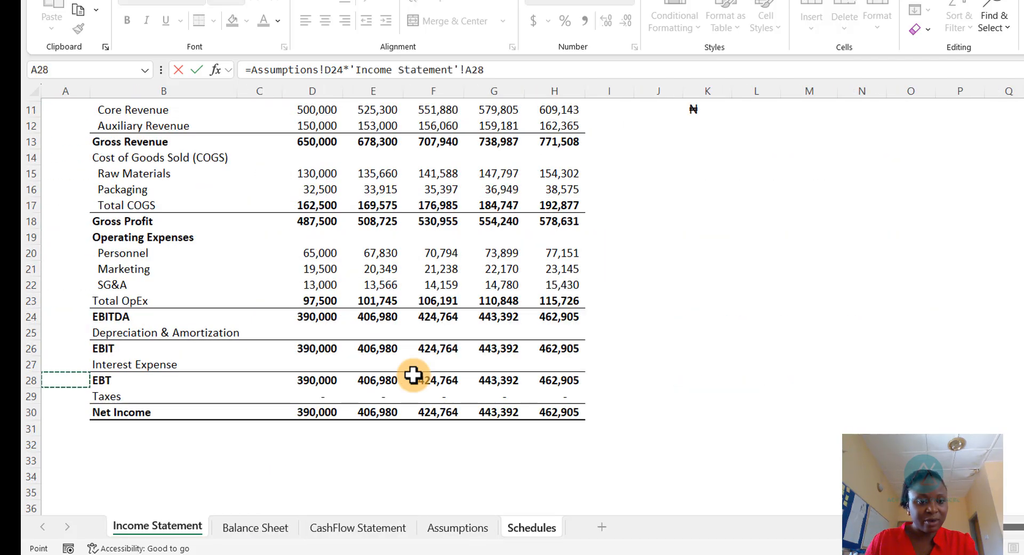
pyautogui.press('Right')
pyautogui.press('Right')
pyautogui.press('Right')
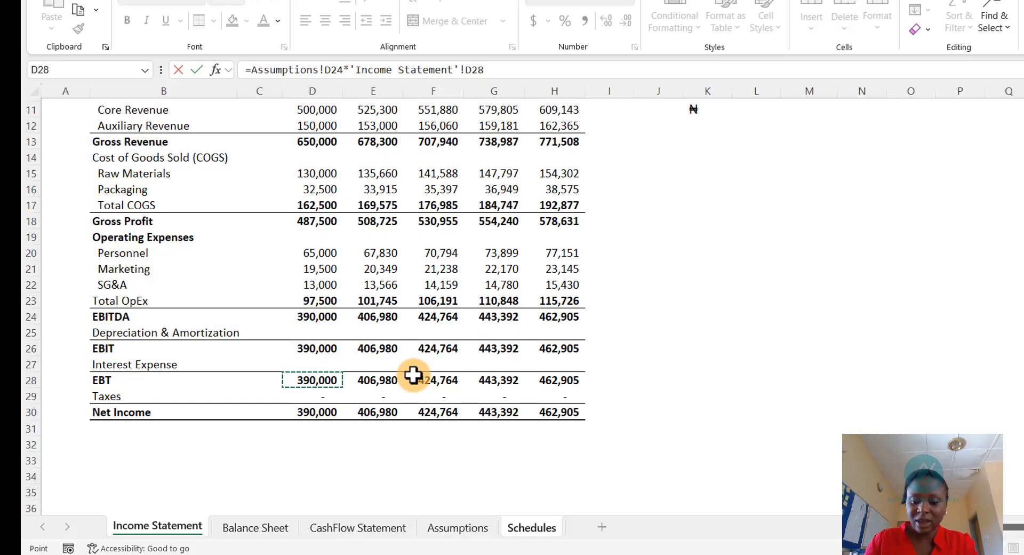
pyautogui.press('Return')
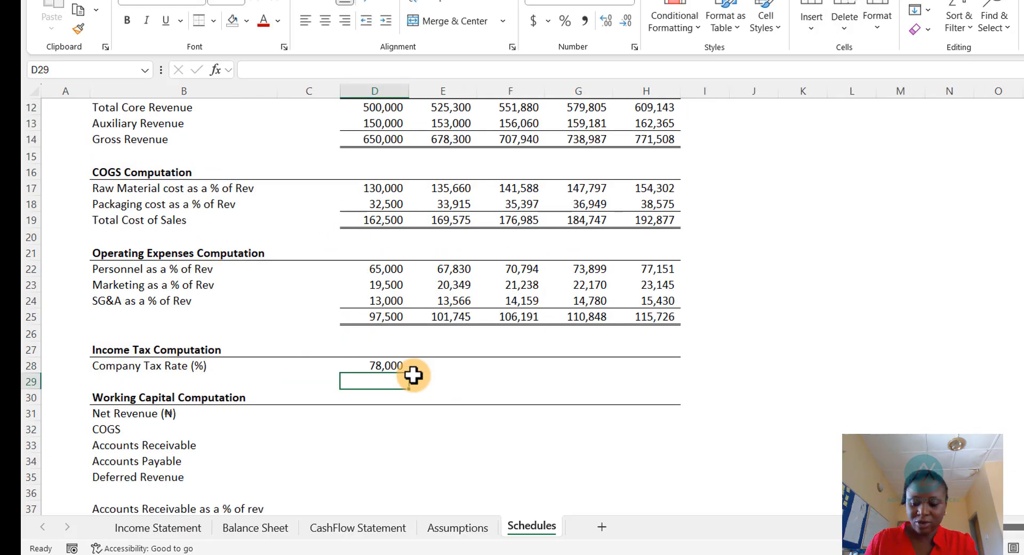
# - Copy the 2025 tax computation across the 2026 through 2029 columns and check the Taxes row on the Income Statement
pyautogui.press('Up')
pyautogui.hotkey('ctrl', 'c')
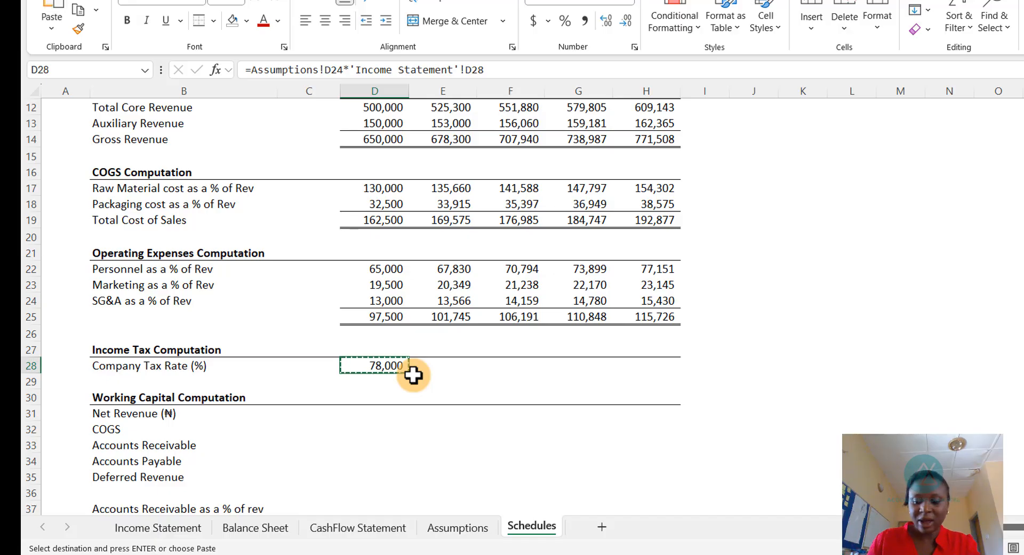
pyautogui.press('Right')
pyautogui.hotkey('shift', 'Right')
pyautogui.hotkey('shift', 'Right')
pyautogui.hotkey('shift', 'Right')
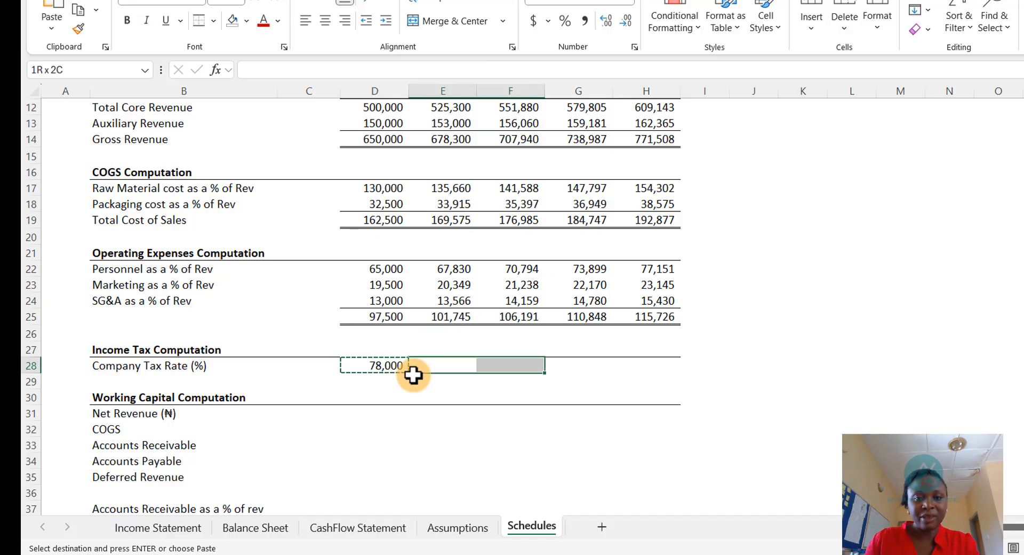
pyautogui.hotkey('ctrl', 'v')
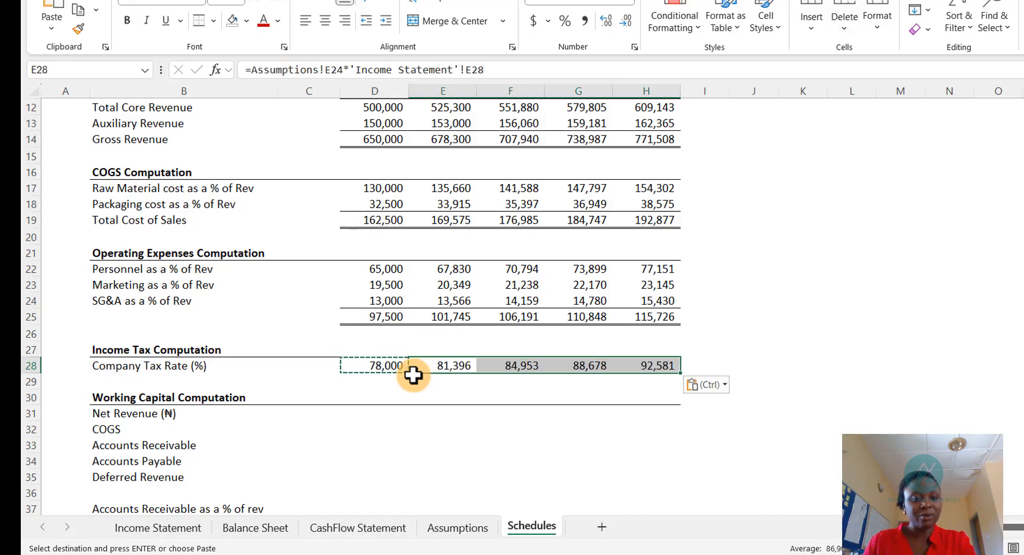
pyautogui.press('Escape')
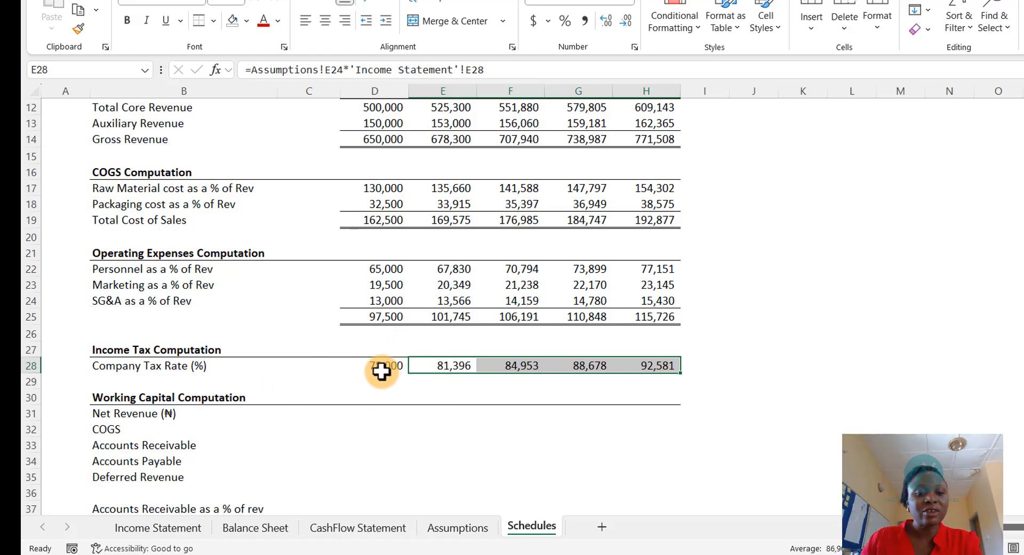
pyautogui.click(166, 528)
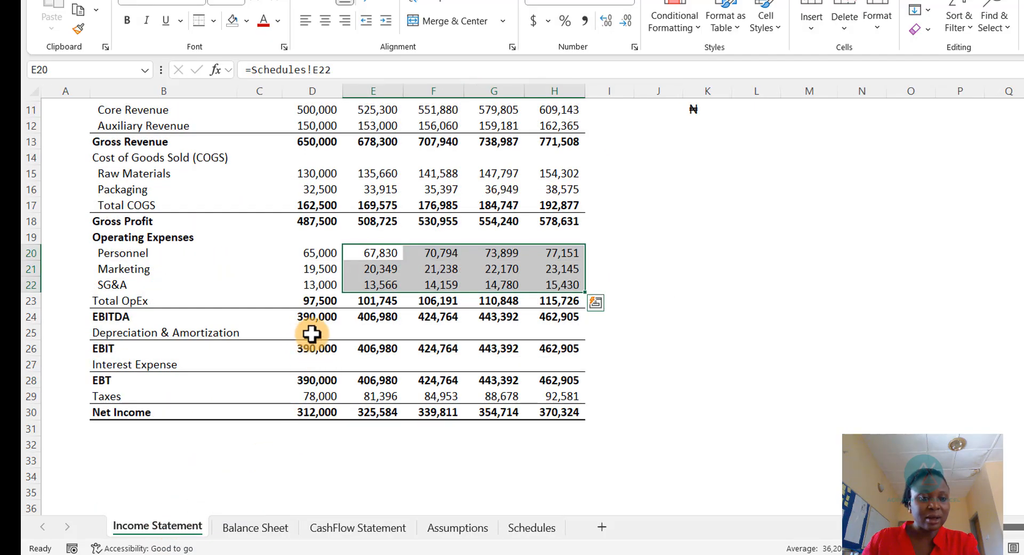
pyautogui.click(322, 395)
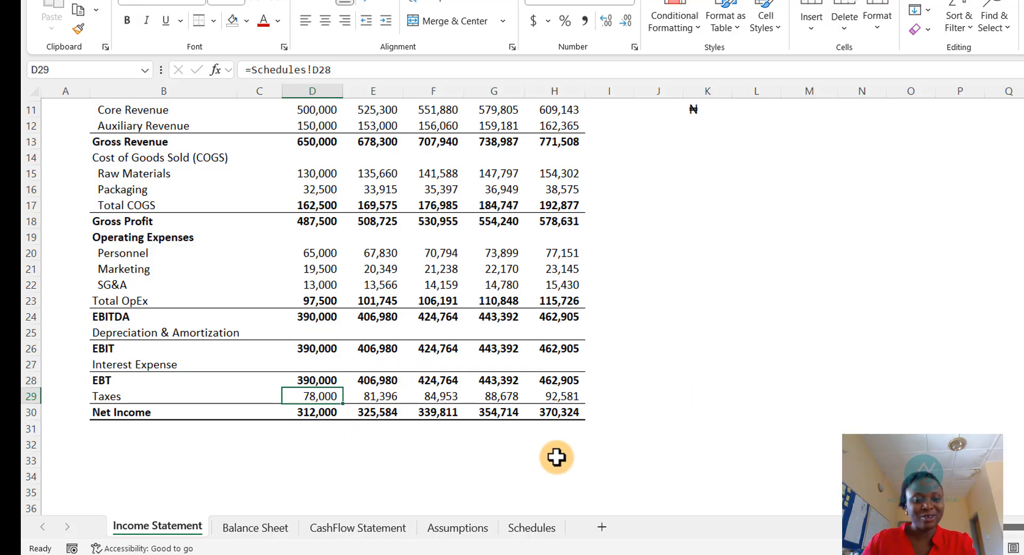
# - Set Accounts Receivable as a % of rev on Assumptions to the Balance Sheet's Accounts Receivable divided by Net Revenue
pyautogui.click(457, 528)
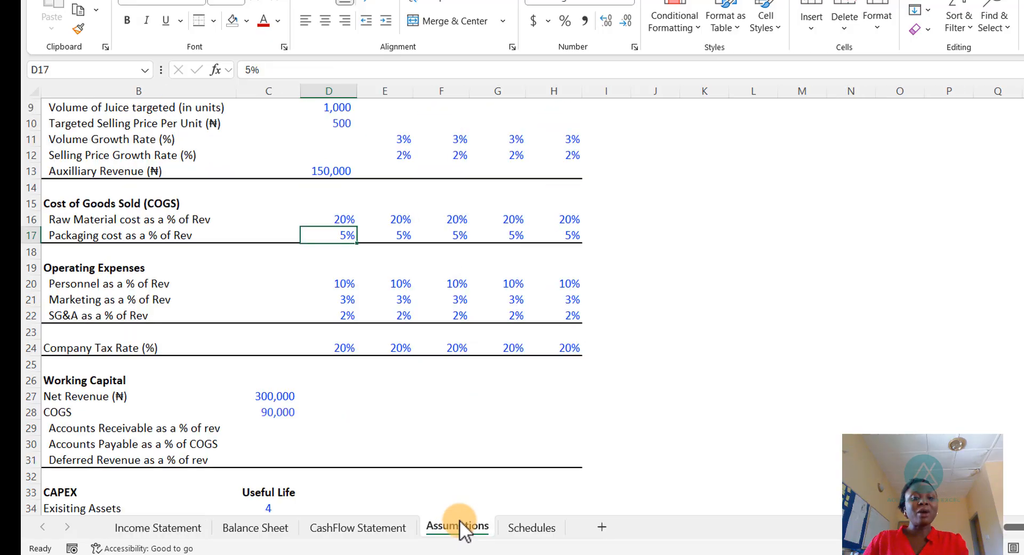
pyautogui.scroll(-5, 248, 349)
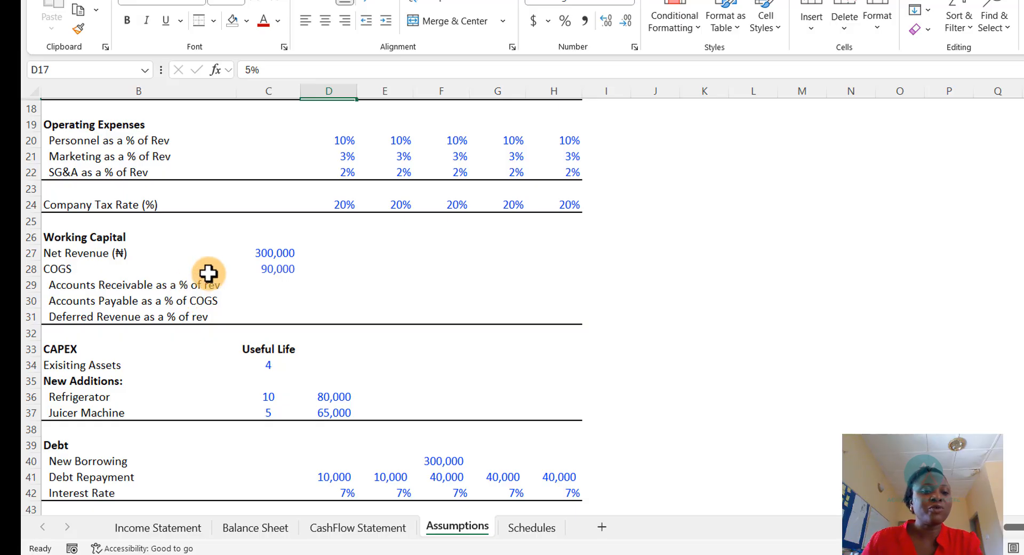
pyautogui.click(273, 284)
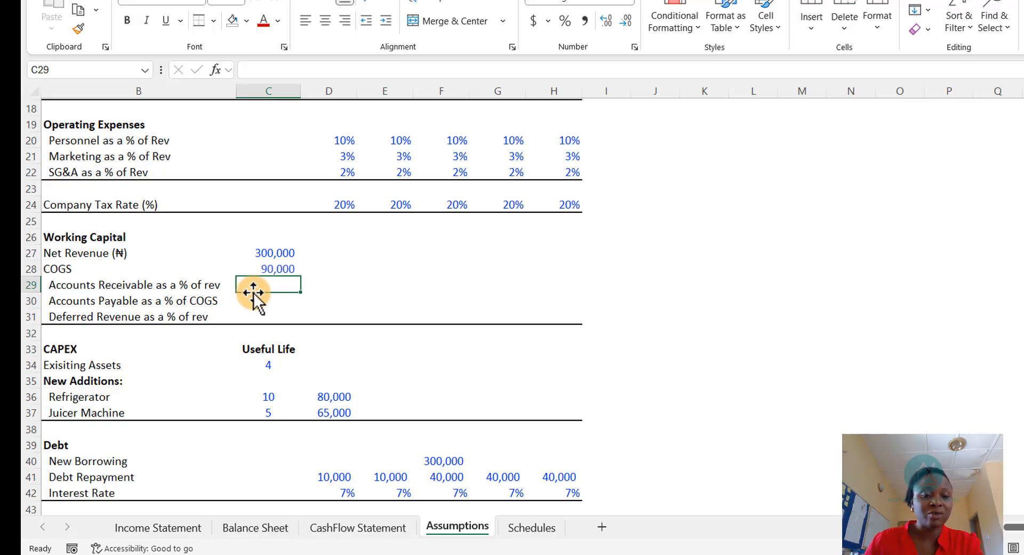
pyautogui.write('=')
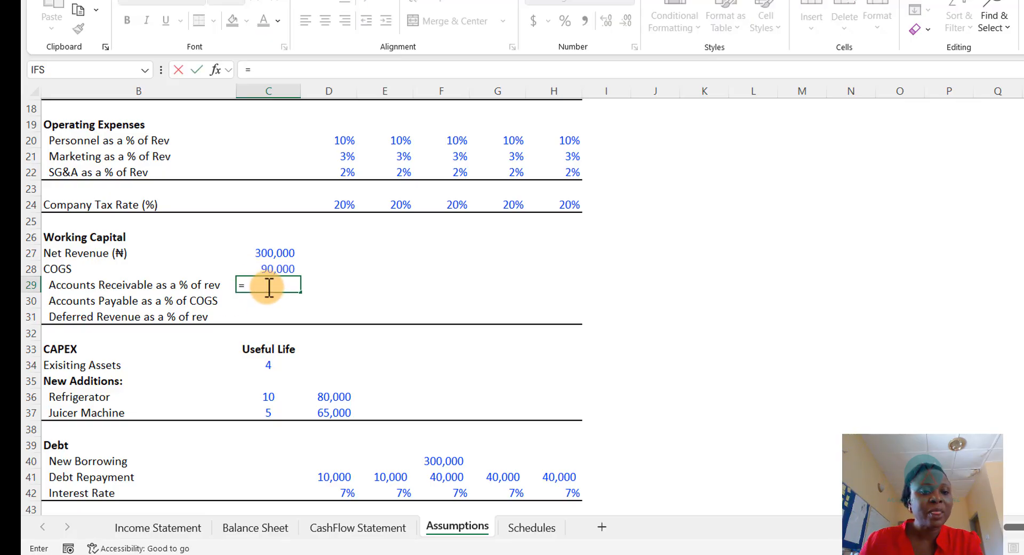
pyautogui.click(273, 254)
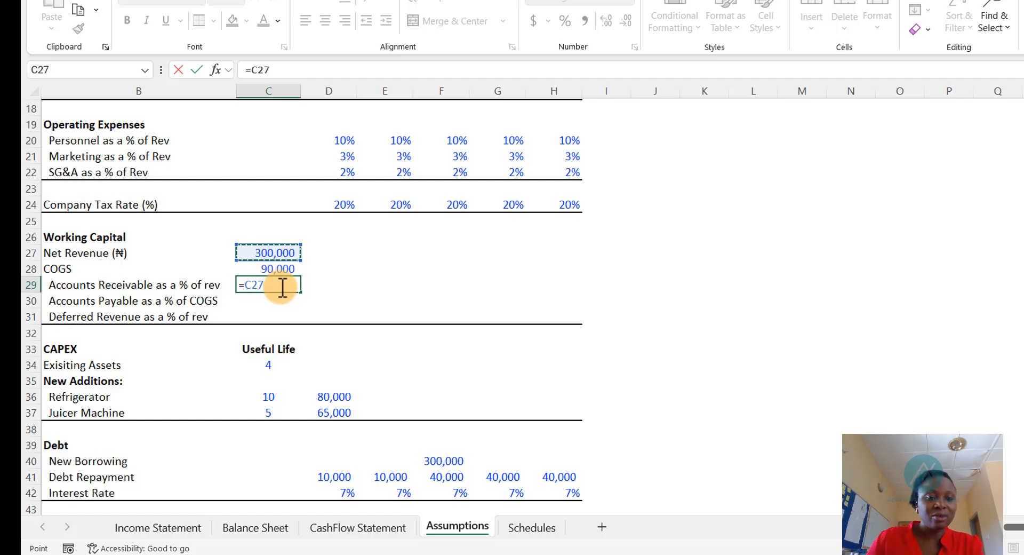
pyautogui.press('BackSpace')
pyautogui.press('BackSpace')
pyautogui.press('BackSpace')
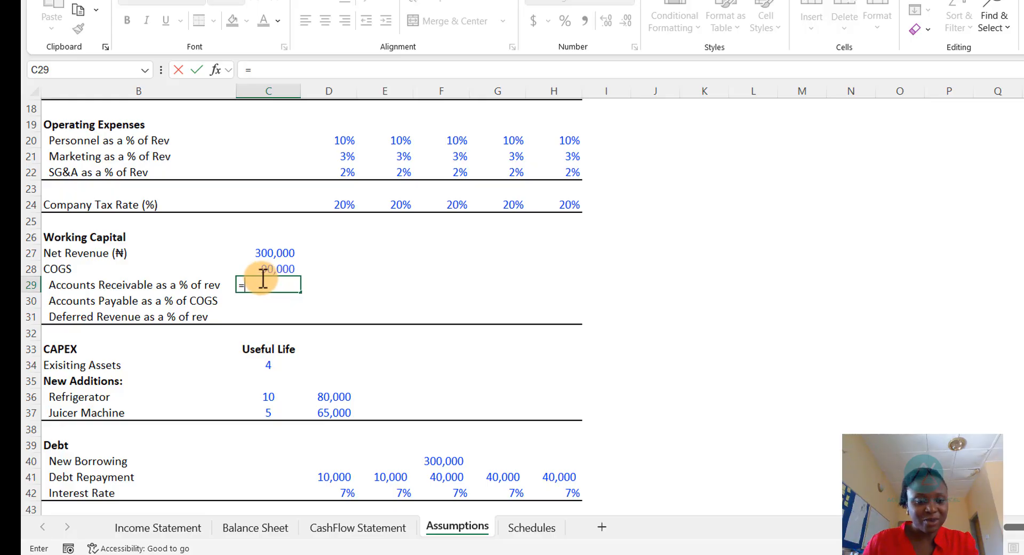
pyautogui.hotkey('ctrl', 'pageup')
pyautogui.hotkey('ctrl', 'pageup')
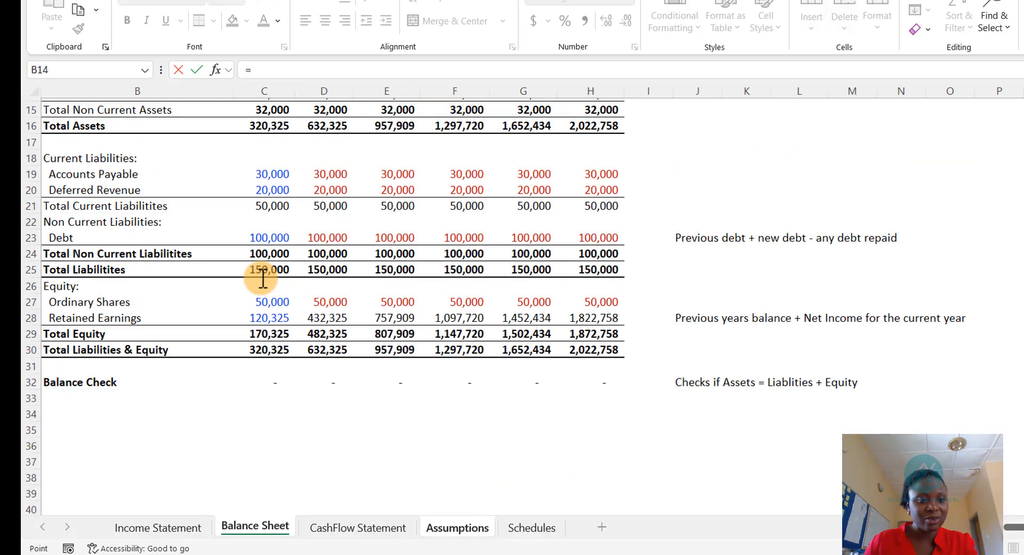
pyautogui.press('Down')
pyautogui.press('Down')
pyautogui.press('Down')
pyautogui.press('Down')
pyautogui.press('Down')
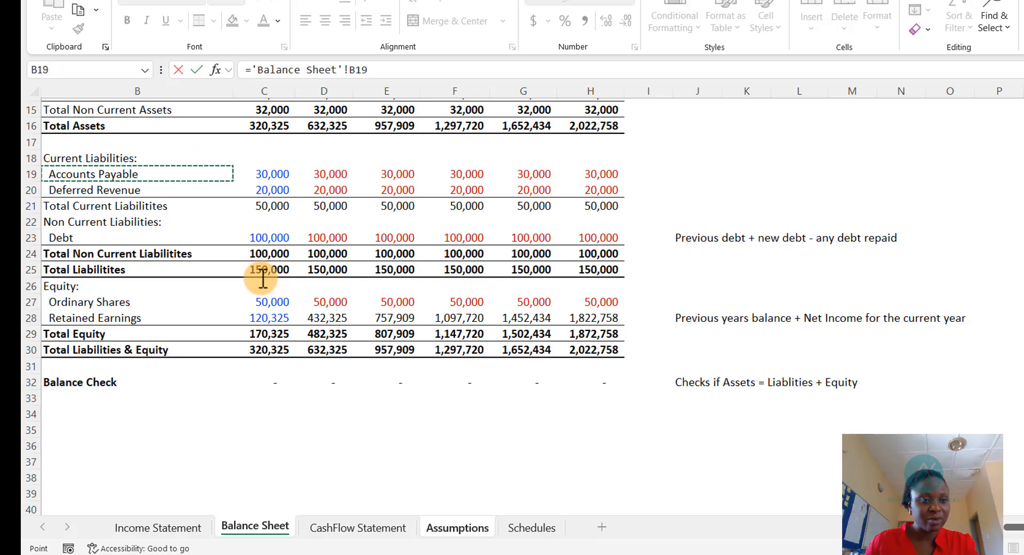
pyautogui.press('Up')
pyautogui.press('Up')
pyautogui.press('Up')
pyautogui.press('Up')
pyautogui.press('Up')
pyautogui.press('Up')
pyautogui.press('Up')
pyautogui.press('Up')
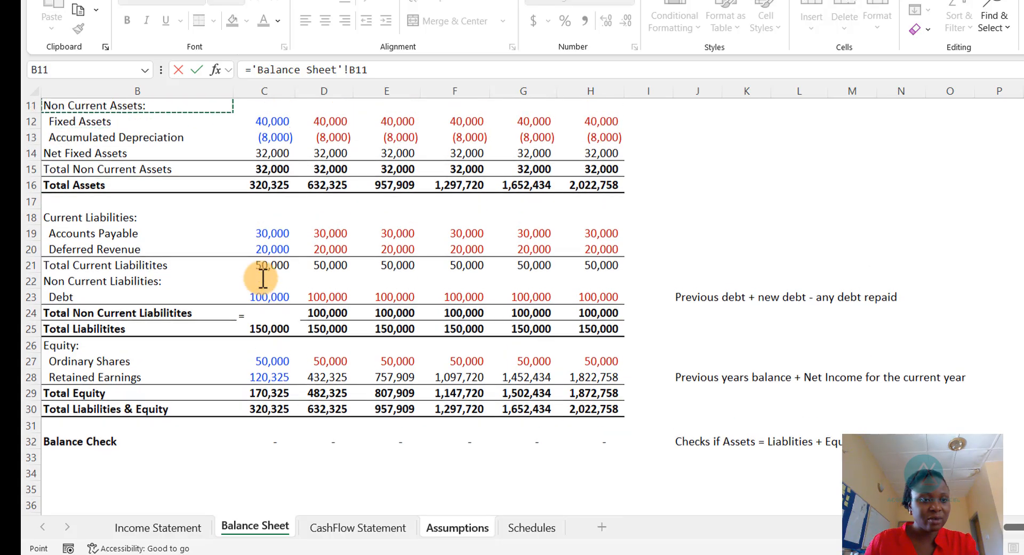
pyautogui.press('Up')
pyautogui.press('Up')
pyautogui.press('Up')
pyautogui.press('Up')
pyautogui.press('Down')
pyautogui.press('Down')
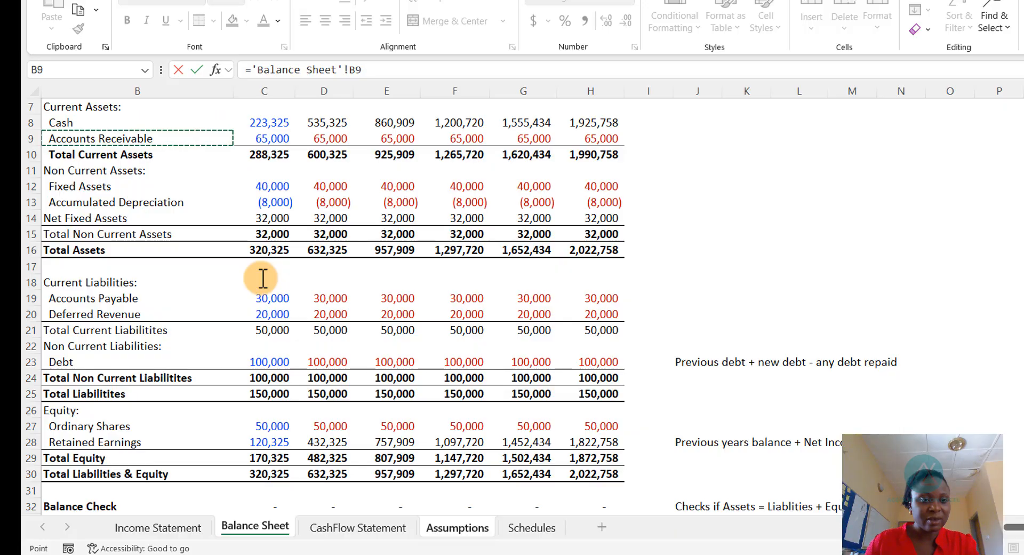
pyautogui.press('Right')
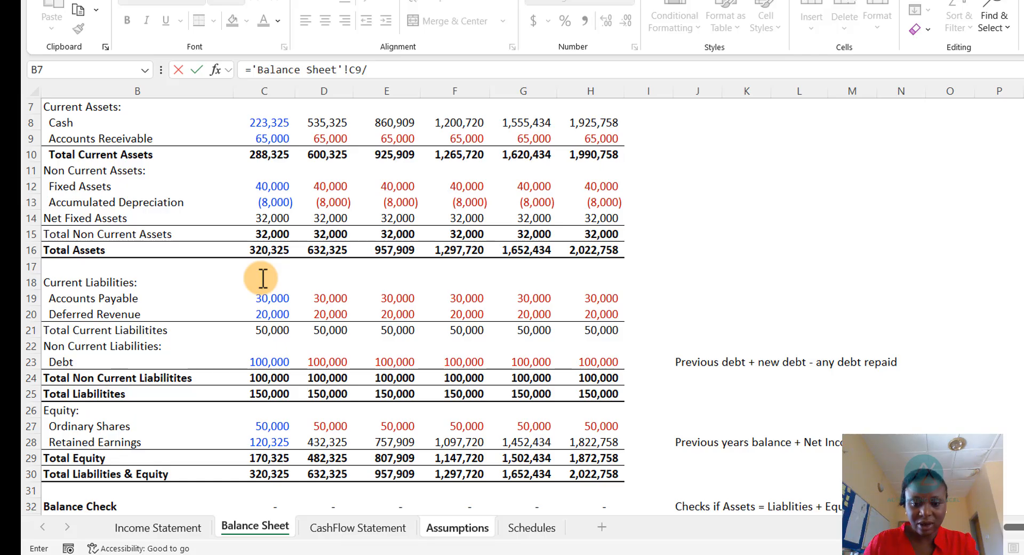
pyautogui.hotkey('ctrl', 'pagedown')
pyautogui.hotkey('ctrl', 'pagedown')
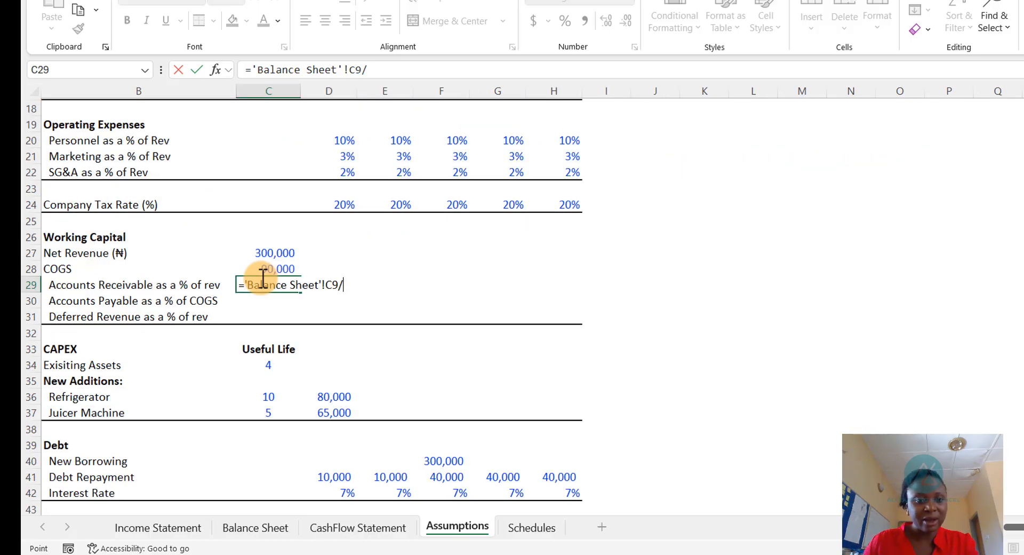
pyautogui.press('Up')
pyautogui.press('Up')
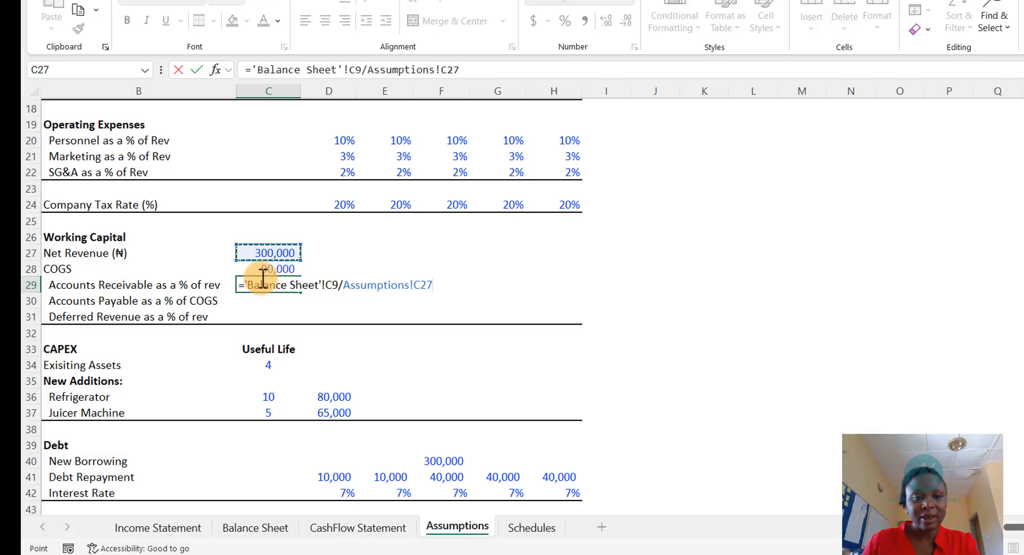
pyautogui.press('Return')
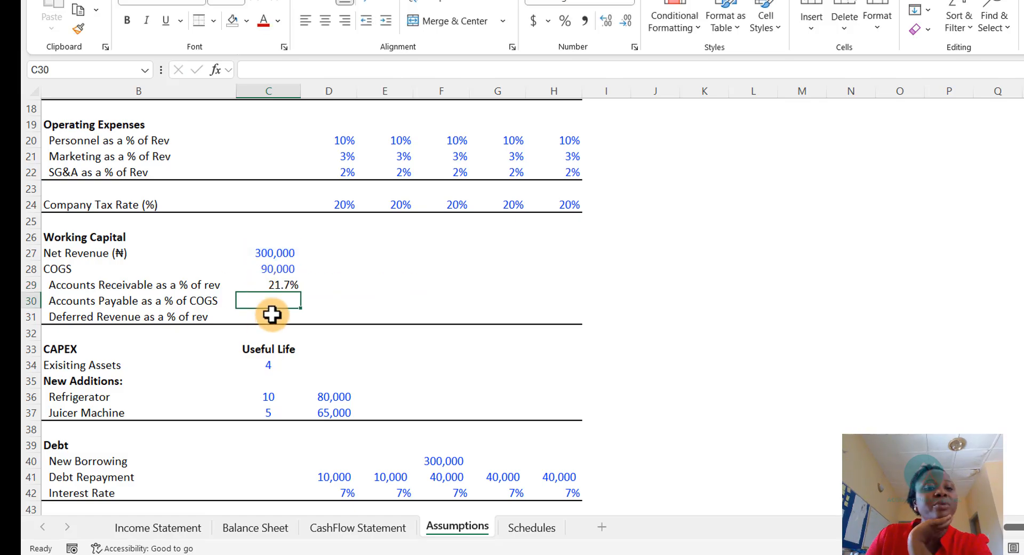
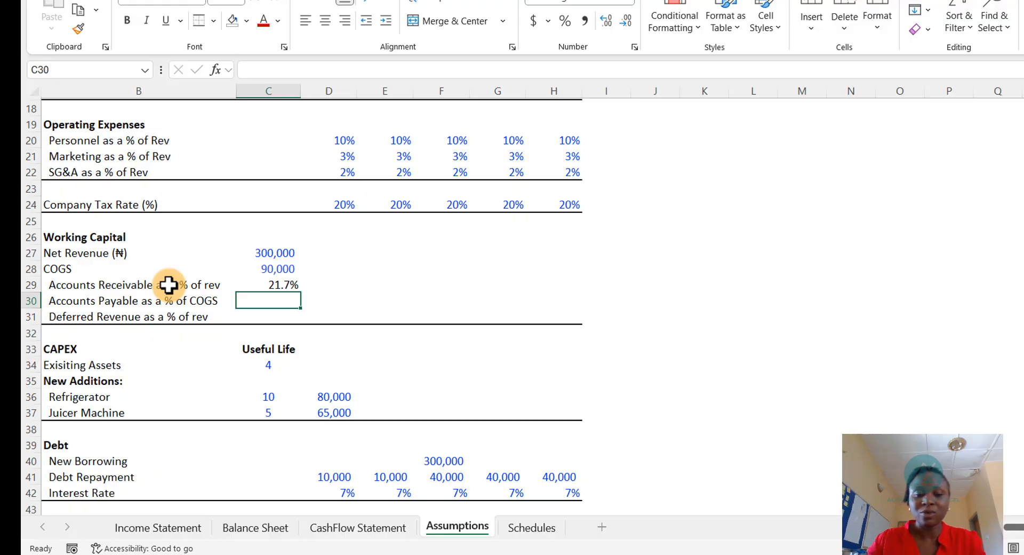
# - Set Accounts Payable as a % of COGS on Assumptions to the Balance Sheet's 2025 Accounts Payable divided by COGS
pyautogui.write('=')
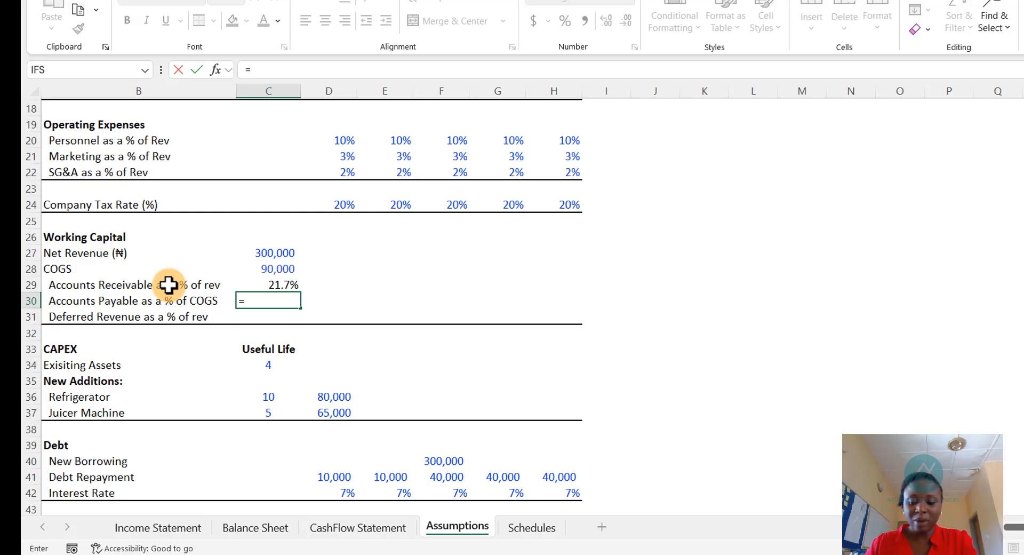
pyautogui.hotkey('ctrl', 'pageup')
pyautogui.hotkey('ctrl', 'pageup')
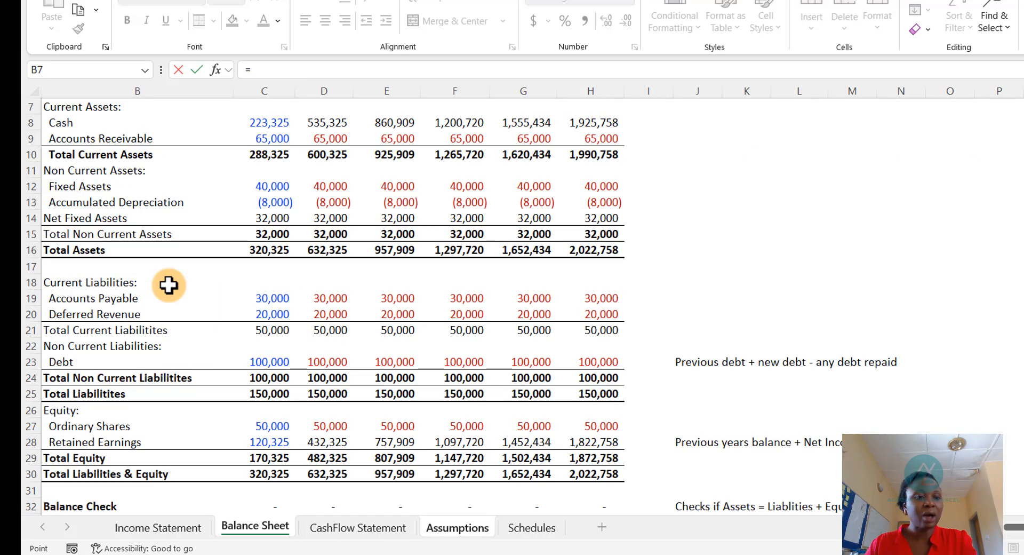
pyautogui.press('Down')
pyautogui.press('Down')
pyautogui.press('Down')
pyautogui.press('Down')
pyautogui.press('Down')
pyautogui.press('Down')
pyautogui.press('Down')
pyautogui.press('Down')
pyautogui.press('Down')
pyautogui.press('Down')
pyautogui.press('Down')
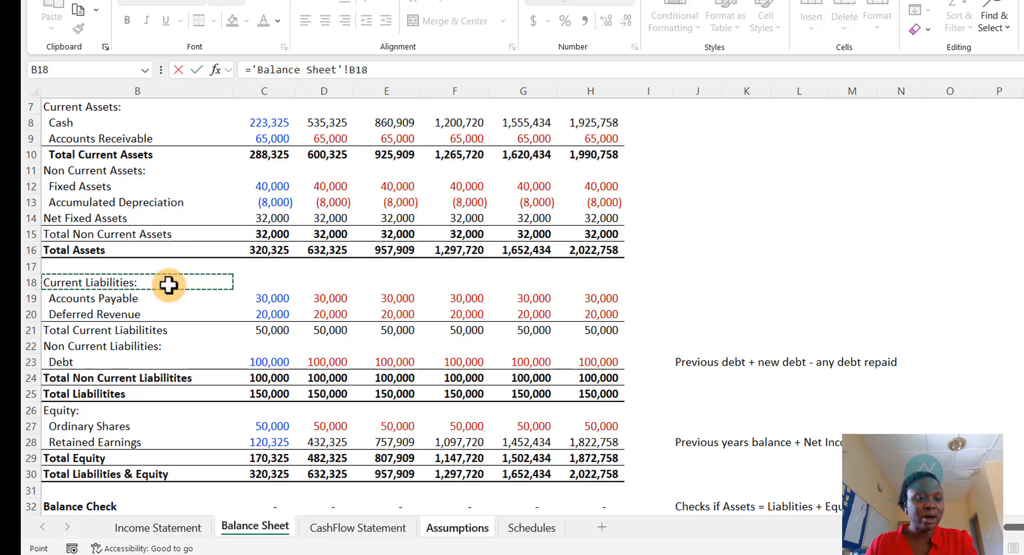
pyautogui.press('Down')
pyautogui.press('Right')
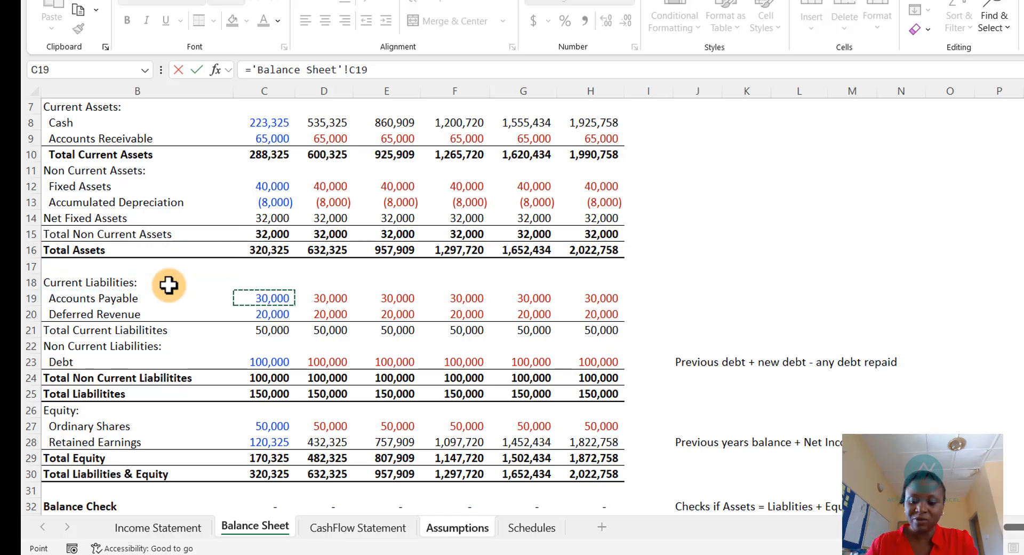
pyautogui.press('Return')
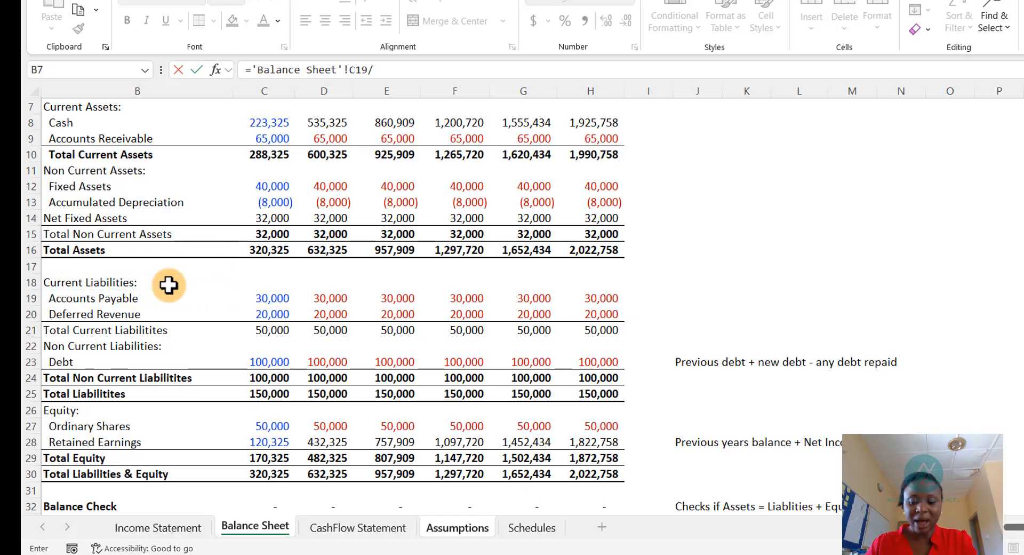
pyautogui.hotkey('ctrl', 'pagedown')
pyautogui.hotkey('ctrl', 'pagedown')
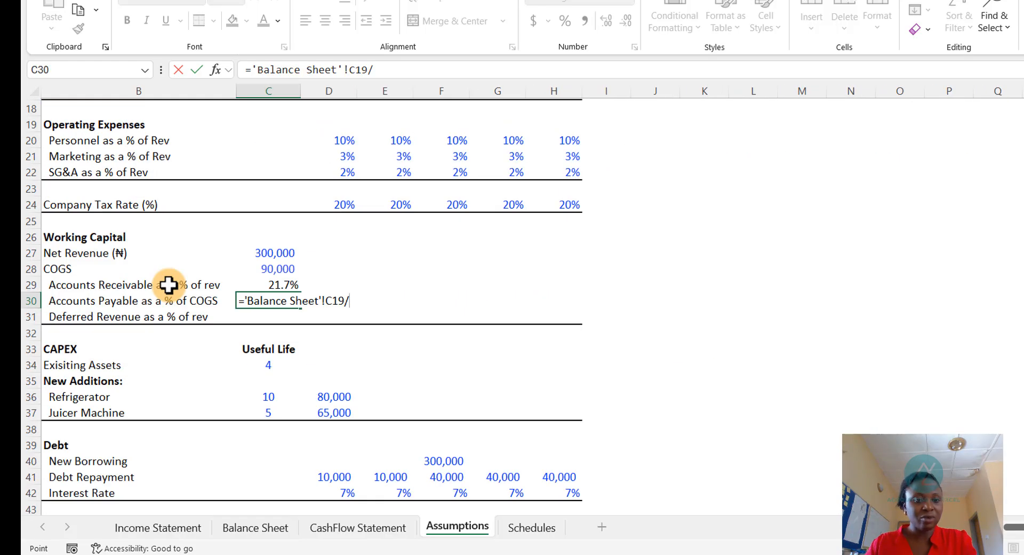
pyautogui.press('Up')
pyautogui.press('Up')
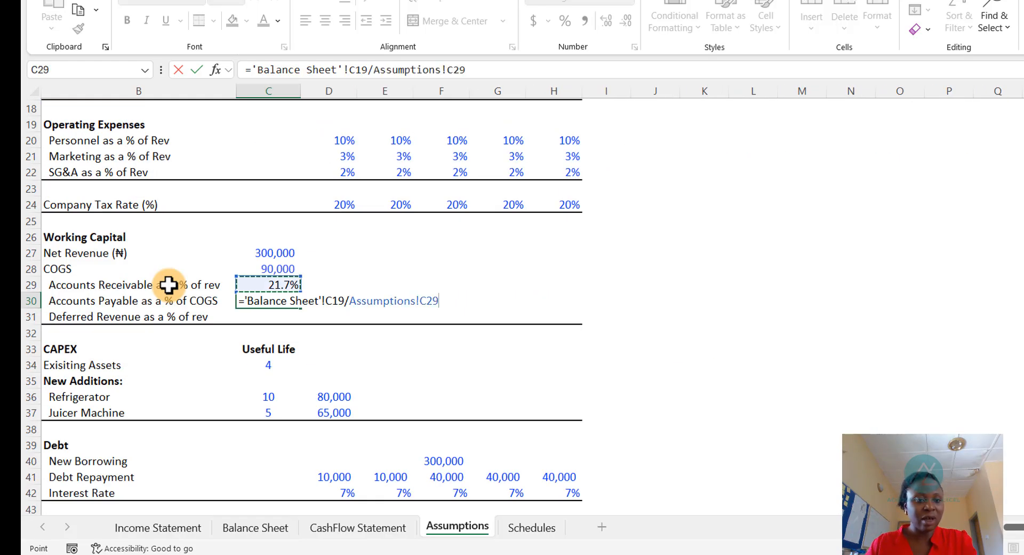
pyautogui.press('Return')
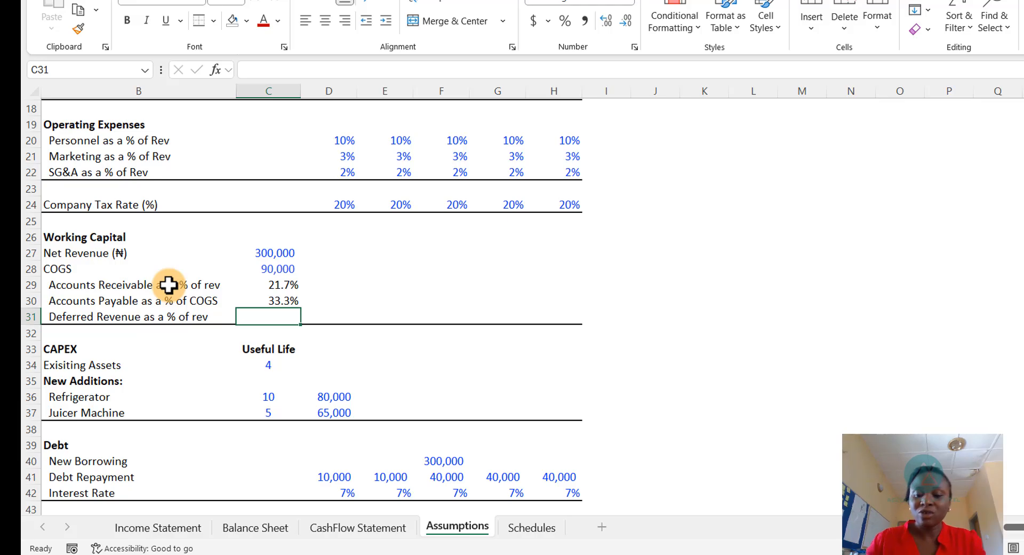
# - Set Deferred Revenue as a % of rev on Assumptions to the Balance Sheet's 2025 Deferred Revenue divided by Net Revenue
pyautogui.write('=')
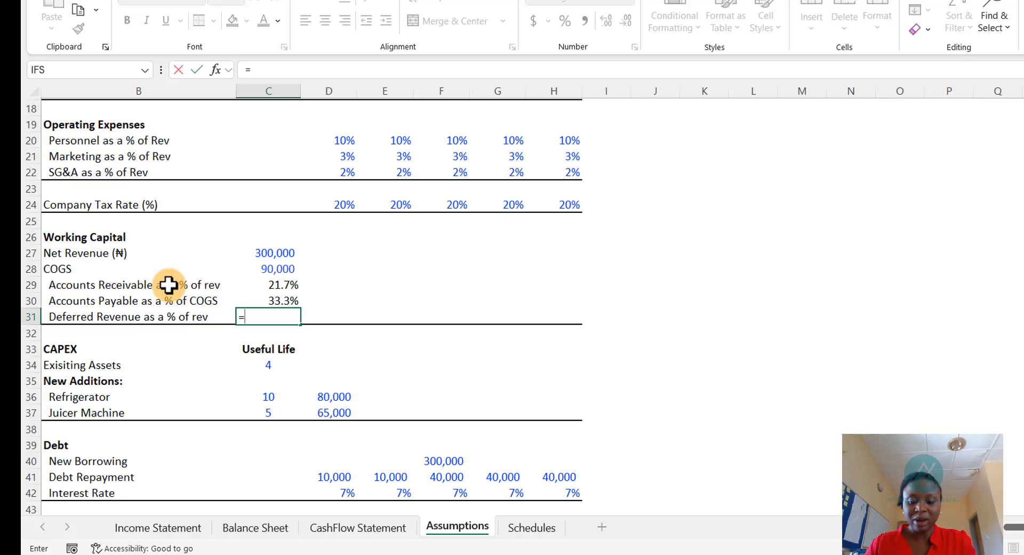
pyautogui.hotkey('ctrl', 'pageup')
pyautogui.hotkey('ctrl', 'pageup')
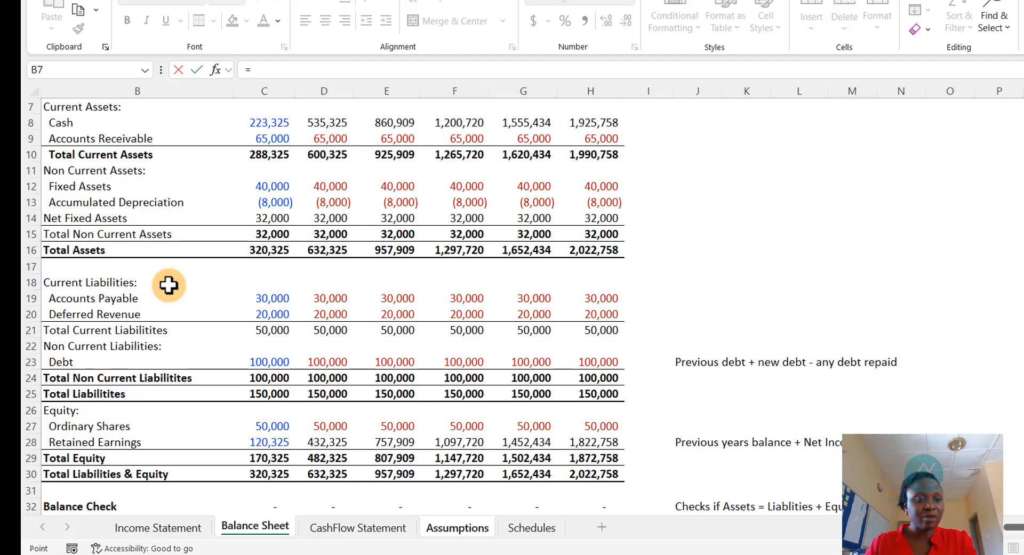
pyautogui.press('Down')
pyautogui.press('Down')
pyautogui.press('Down')
pyautogui.press('Down')
pyautogui.press('Down')
pyautogui.press('Down')
pyautogui.press('Down')
pyautogui.press('Down')
pyautogui.press('Down')
pyautogui.press('Down')
pyautogui.press('Down')
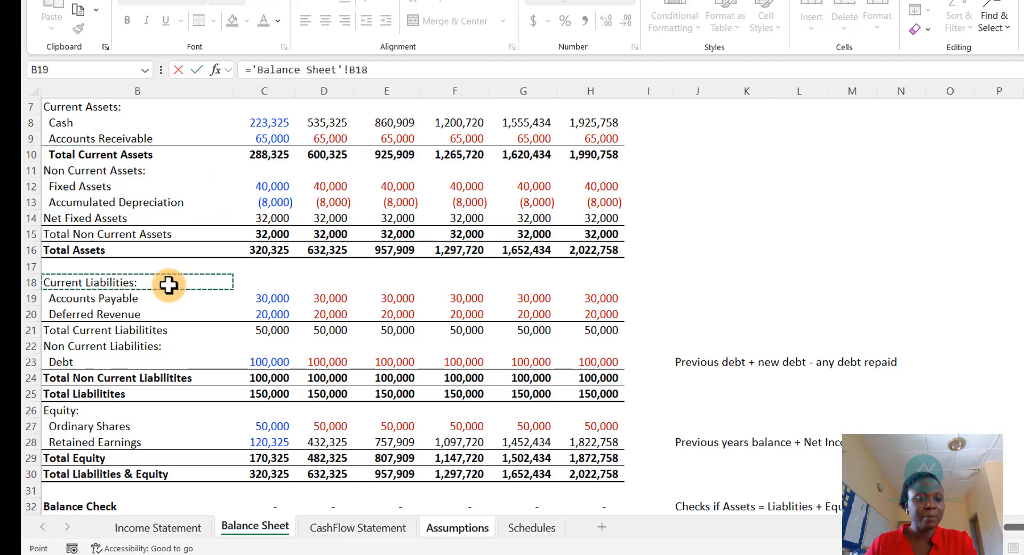
pyautogui.press('Down')
pyautogui.press('Down')
pyautogui.press('Right')
pyautogui.write('/')
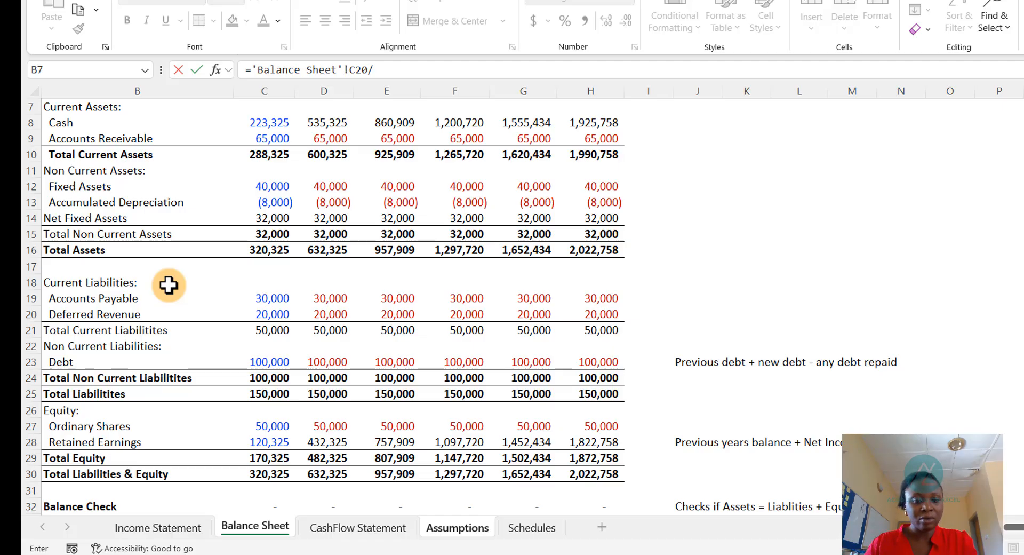
pyautogui.hotkey('ctrl', 'pagedown')
pyautogui.hotkey('ctrl', 'pagedown')
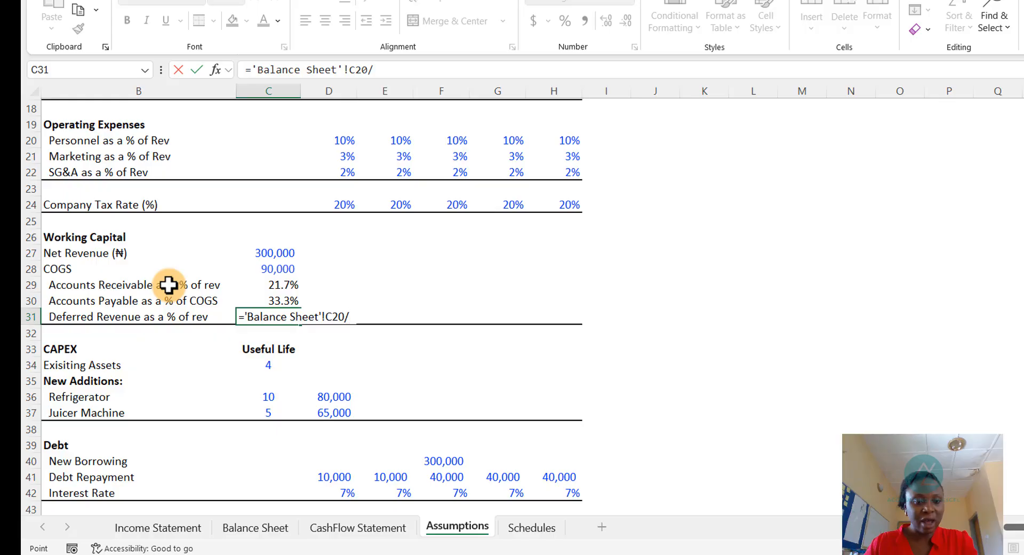
pyautogui.press('Up')
pyautogui.press('Up')
pyautogui.press('Up')
pyautogui.press('Up')
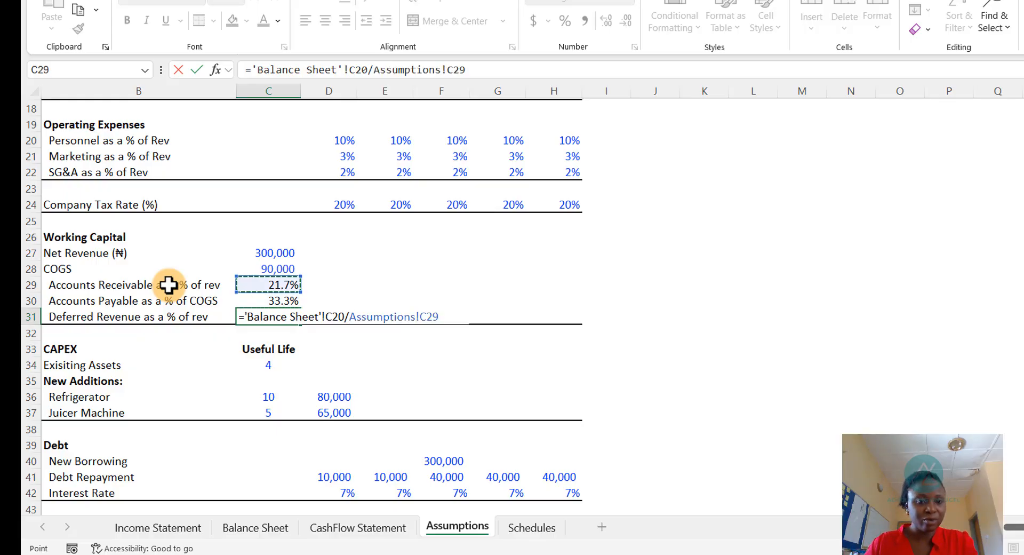
pyautogui.press('Return')
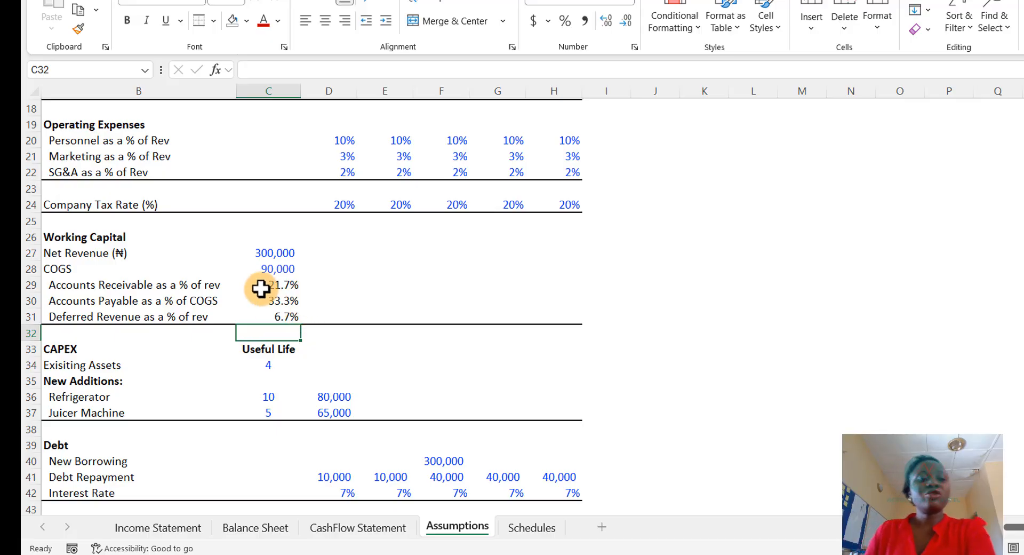
# - Link the 2026 working capital ratios for receivables, payables and deferred revenue to the 2025 ratios on Assumptions
pyautogui.click(281, 285)
pyautogui.moveTo(281, 284); pyautogui.dragTo(281, 312)
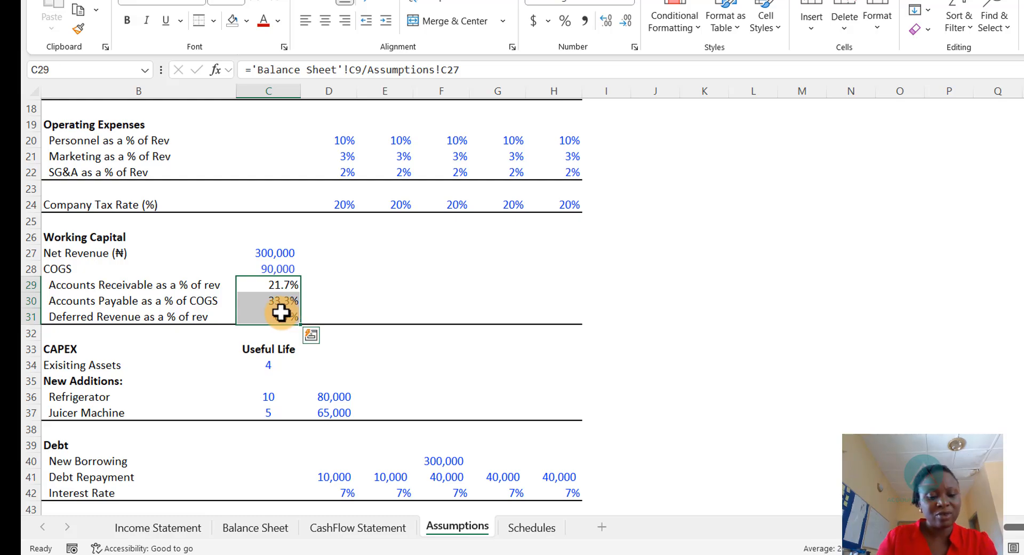
pyautogui.click(323, 284)
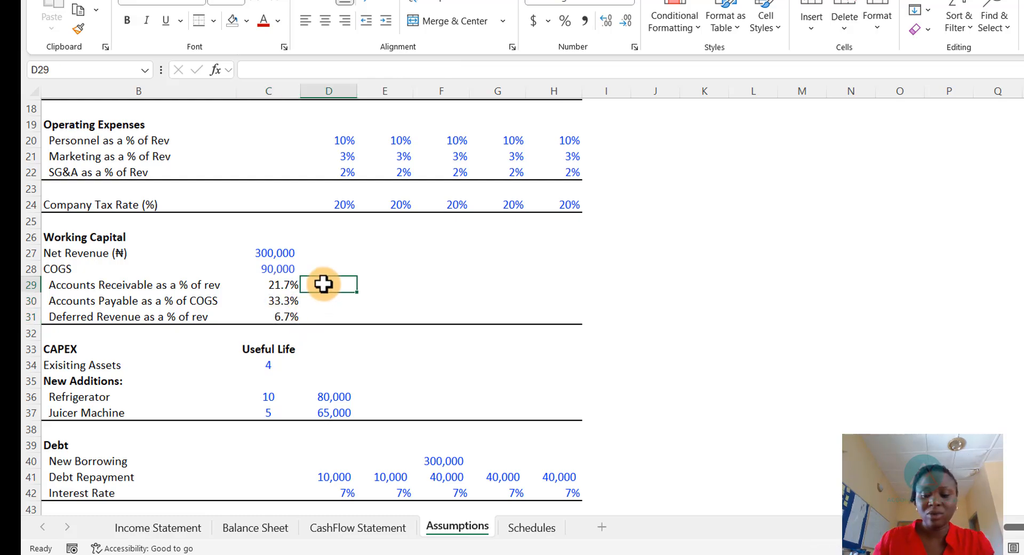
pyautogui.write('=')
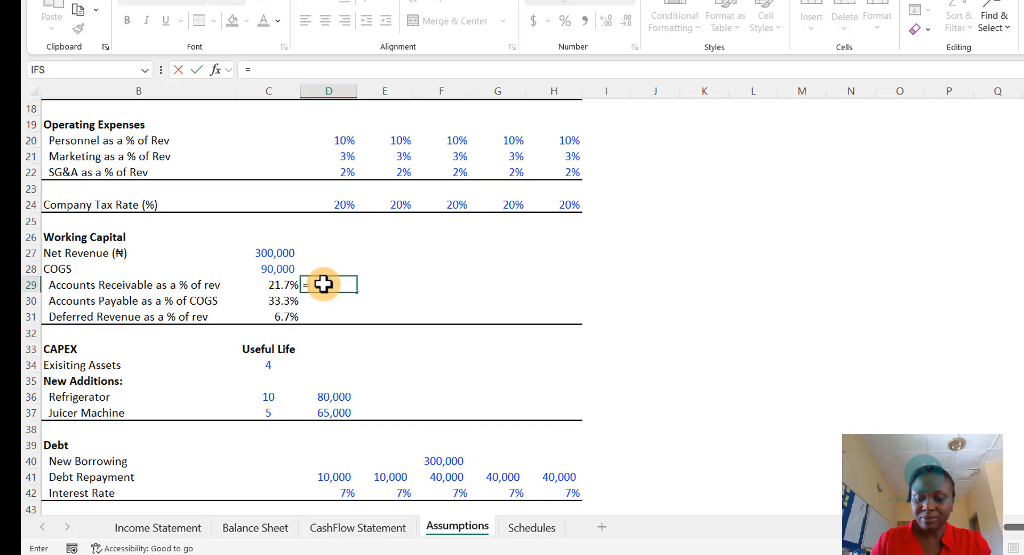
pyautogui.press('Left')
pyautogui.press('Return')
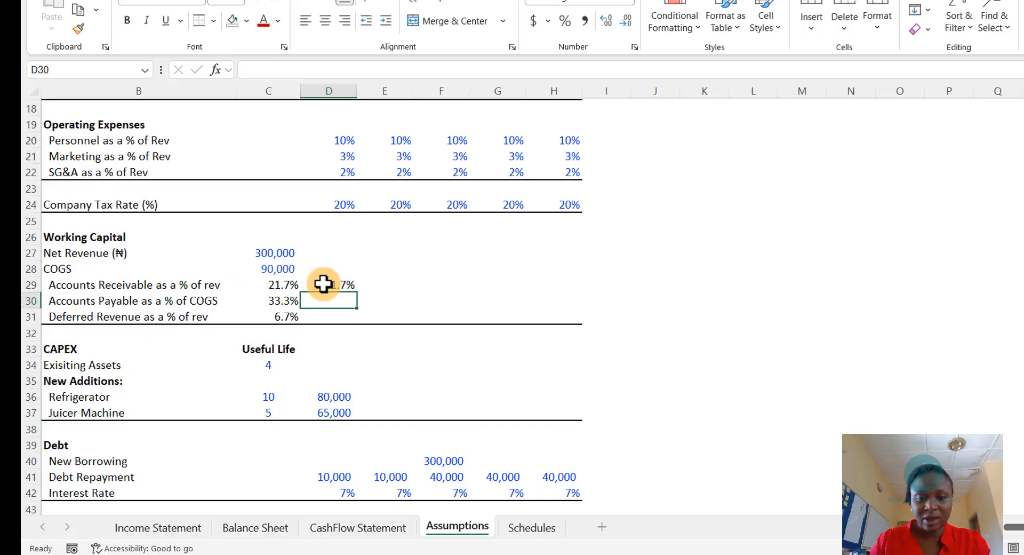
pyautogui.write('=')
pyautogui.press('Left')
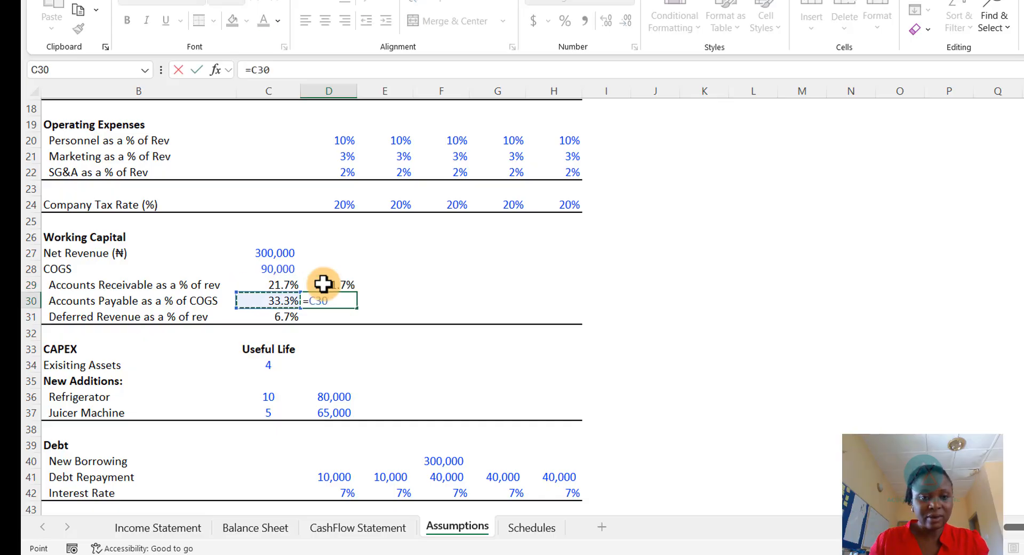
pyautogui.press('Return')
pyautogui.write('=')
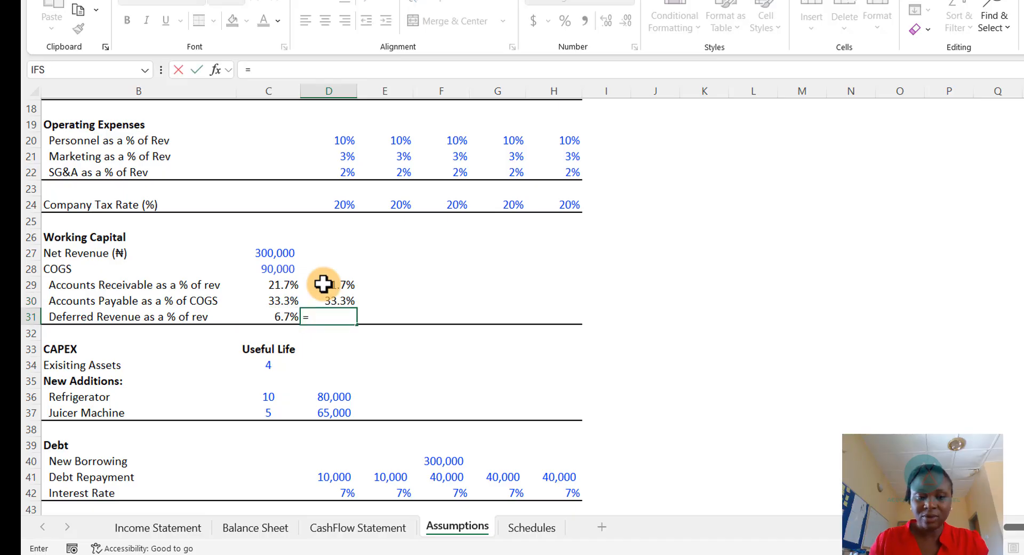
pyautogui.press('Left')
pyautogui.press('Return')
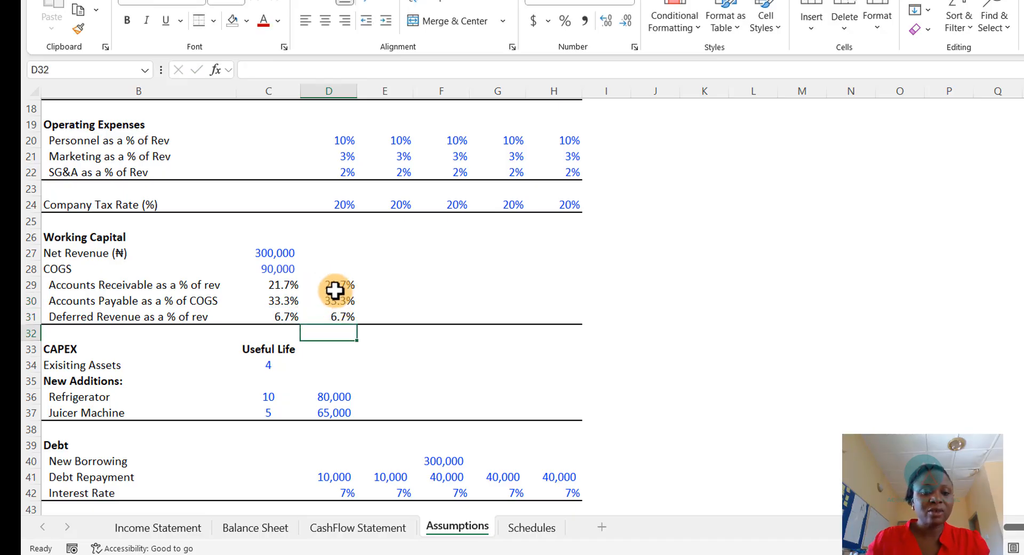
# - Copy the 2026 working capital ratio formulas across the 2027 through 2029 columns
pyautogui.moveTo(336, 286)
pyautogui.mouseDown()
pyautogui.moveTo(349, 316)
pyautogui.moveTo(542, 304)
pyautogui.moveTo(549, 313)
pyautogui.mouseUp()
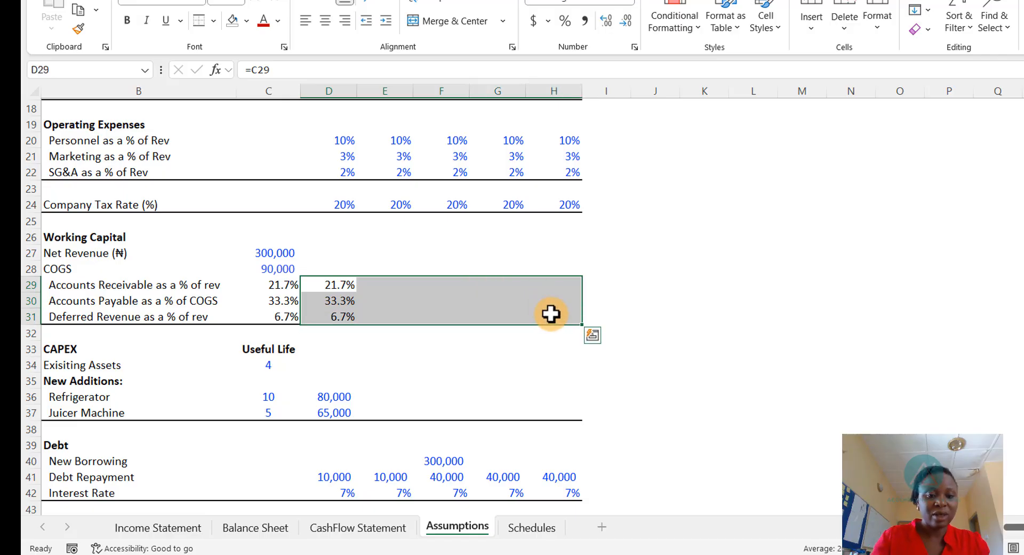
pyautogui.hotkey('ctrl', 'q')
pyautogui.click(603, 294)
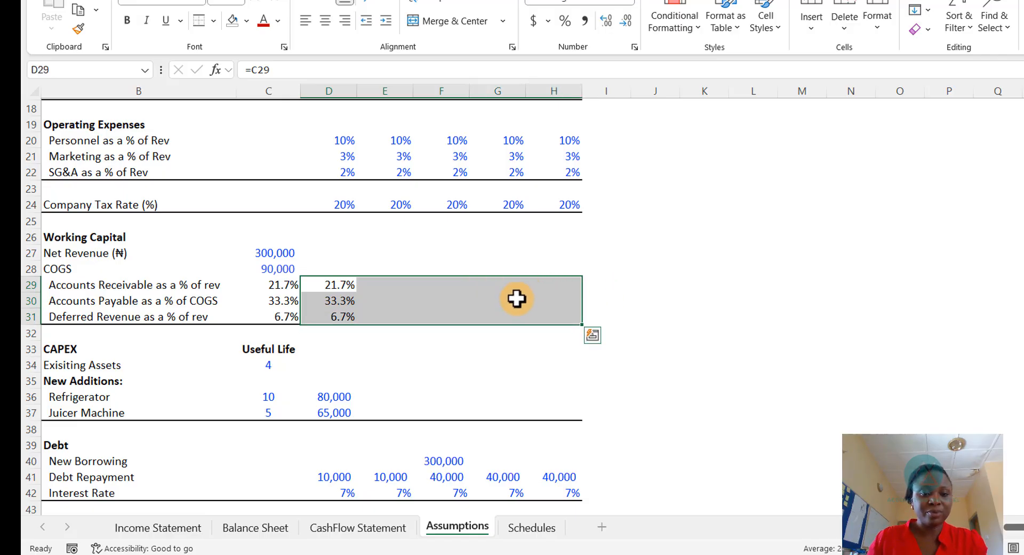
pyautogui.moveTo(339, 286); pyautogui.dragTo(339, 316)
pyautogui.hotkey('ctrl', 'c')
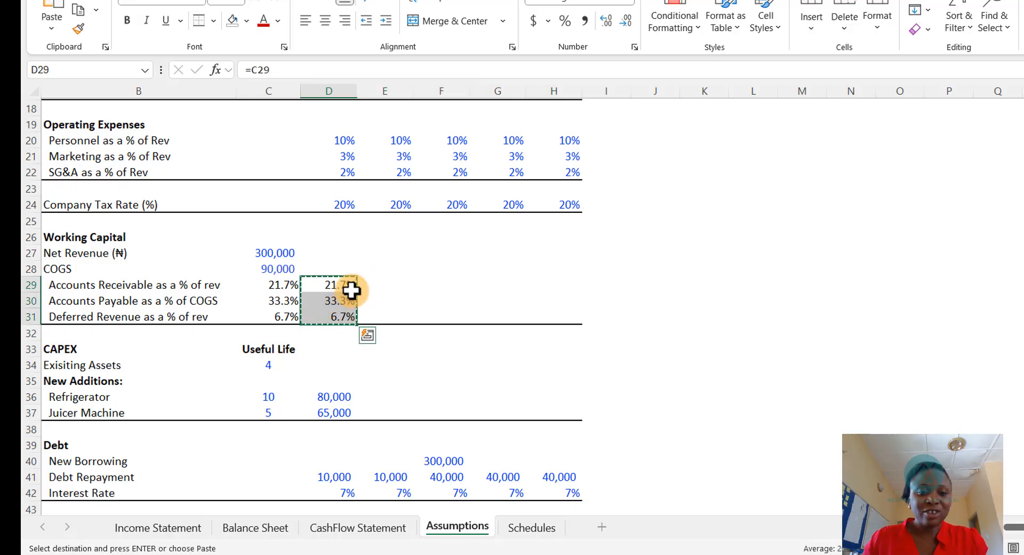
pyautogui.moveTo(370, 283); pyautogui.dragTo(539, 319)
pyautogui.hotkey('ctrl', 'v')
pyautogui.press('Escape')
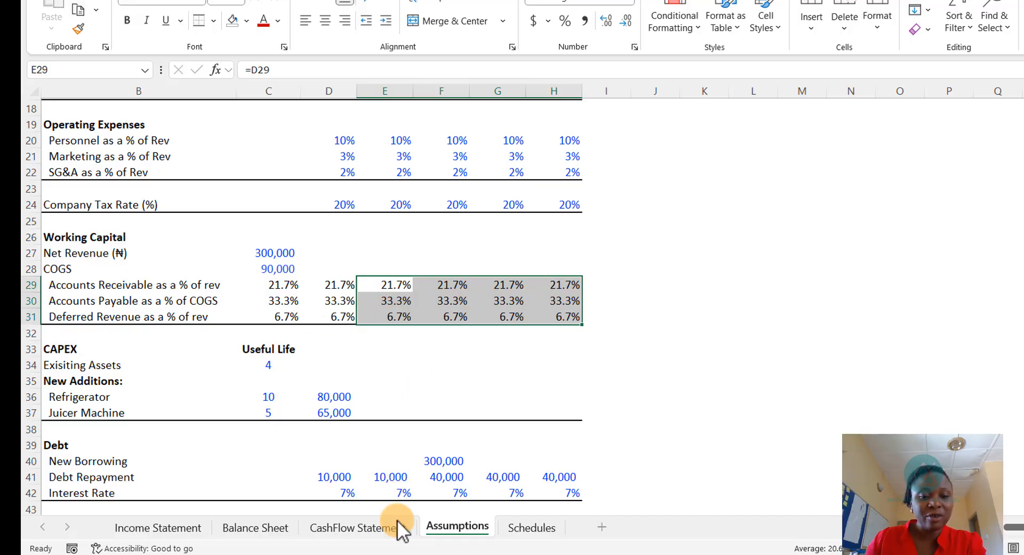
# - Link the 2025 Net Revenue and COGS in the Schedules Working Capital Computation to the Assumptions Net Revenue and COGS
pyautogui.click(530, 527)
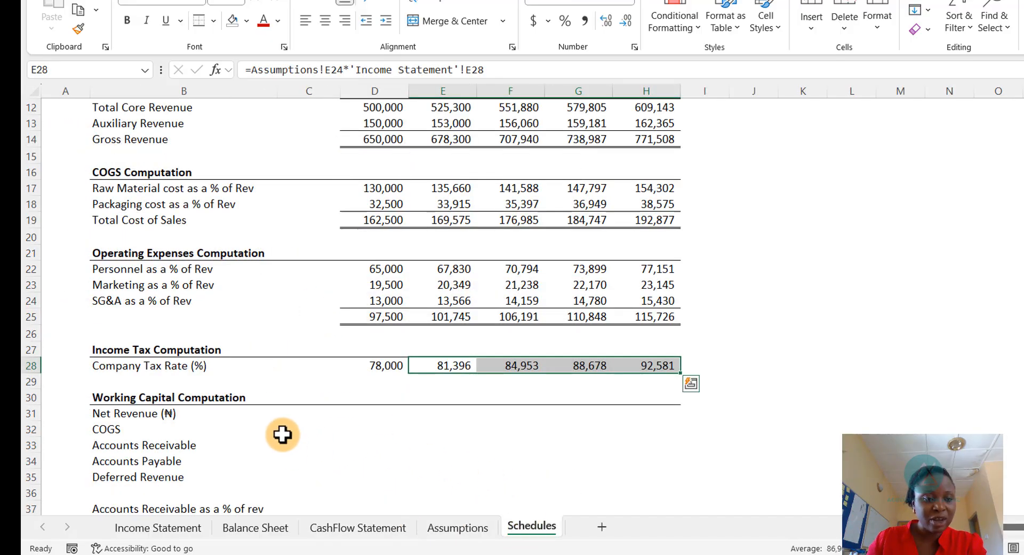
pyautogui.scroll(-2, 282, 434)
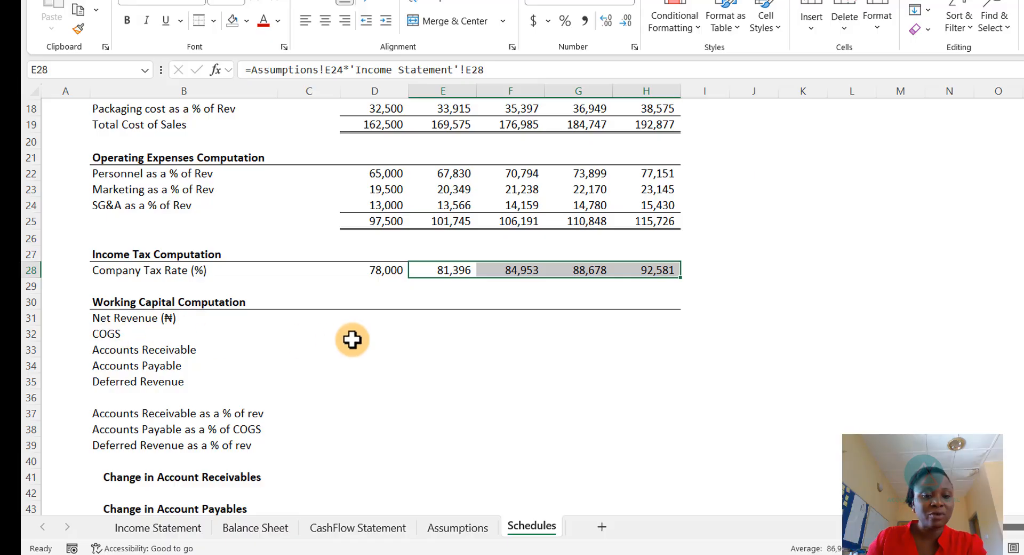
pyautogui.click(365, 319)
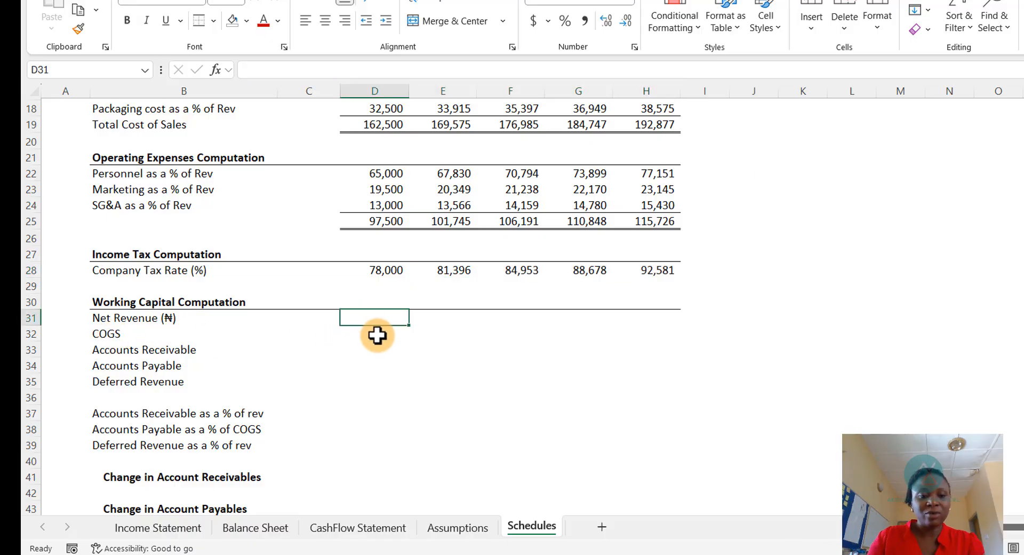
pyautogui.write('=')
pyautogui.click(344, 320)
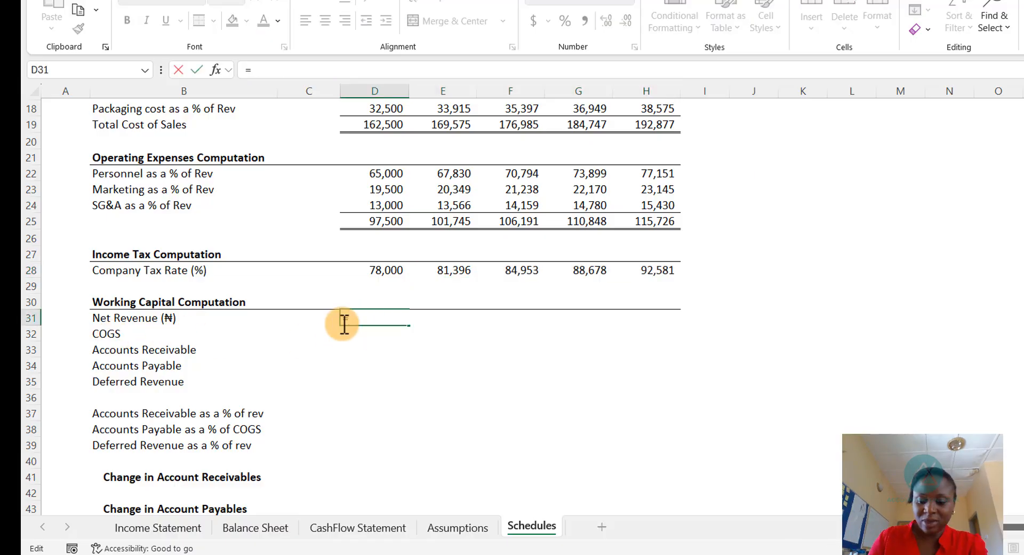
pyautogui.click(450, 529)
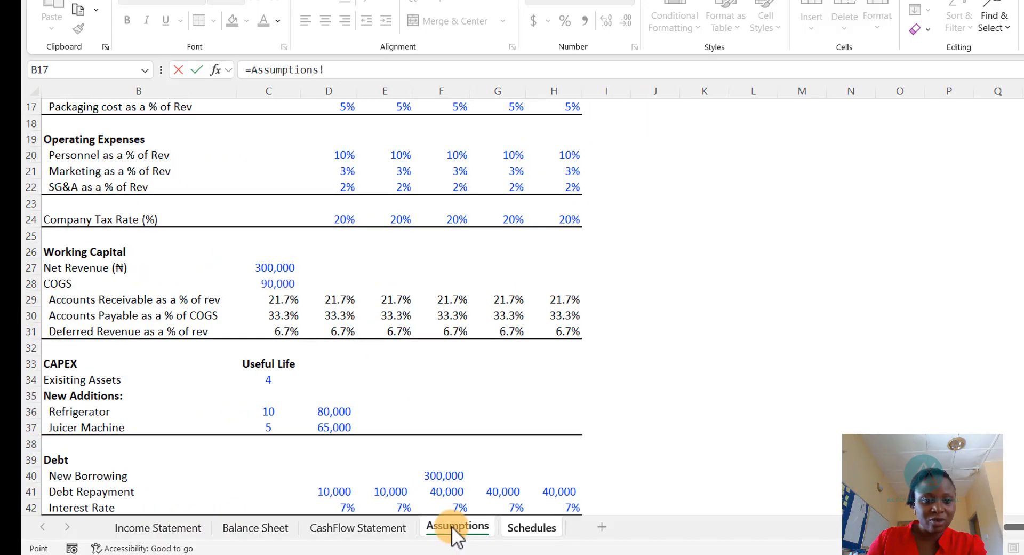
pyautogui.click(276, 269)
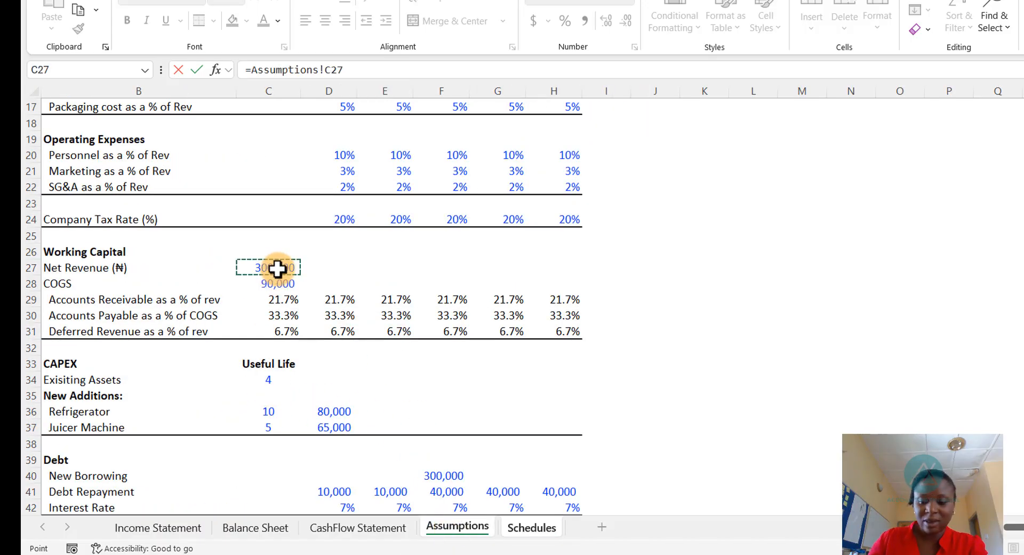
pyautogui.press('Return')
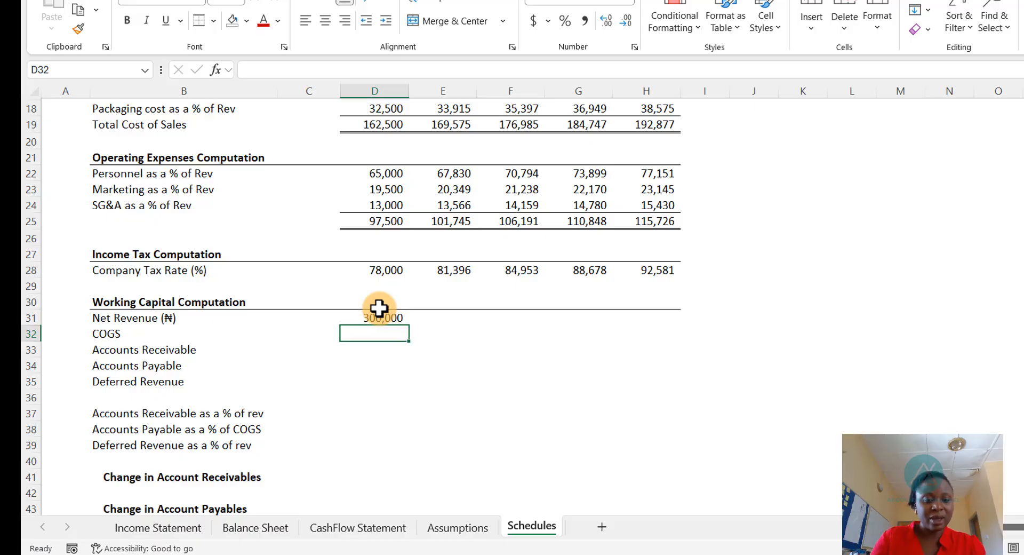
pyautogui.hotkey('ctrl', 'd')
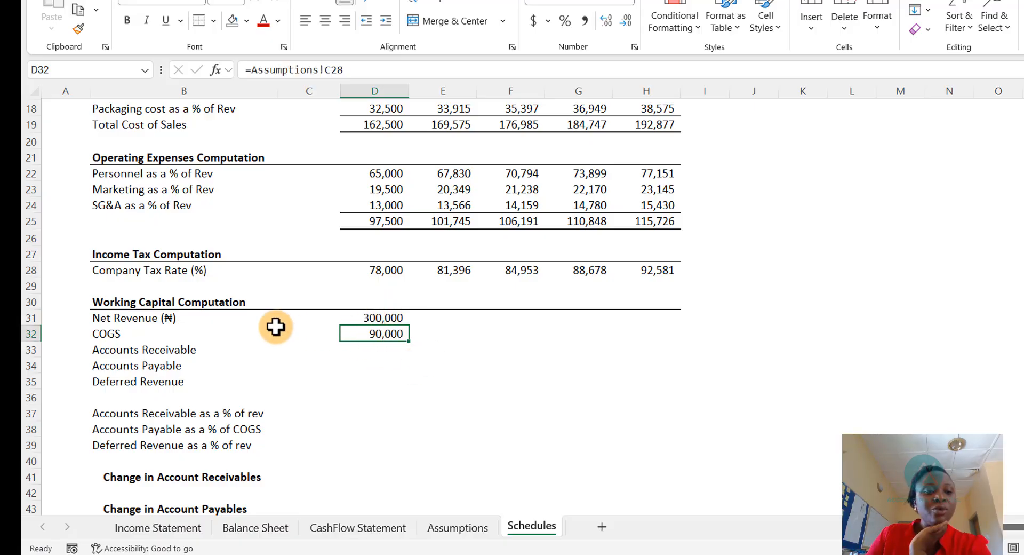
pyautogui.moveTo(376, 319); pyautogui.dragTo(379, 333)
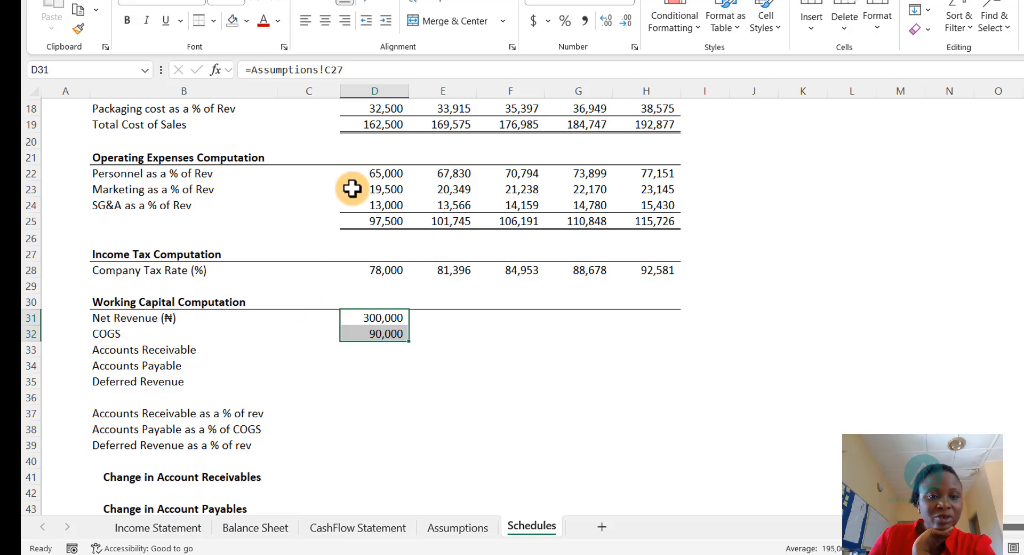
# - Link the 2026 receivable, payable and deferred revenue ratios in the Working Capital Computation to the 2026 ratios on Assumptions
pyautogui.moveTo(341, 324); pyautogui.dragTo(307, 317)
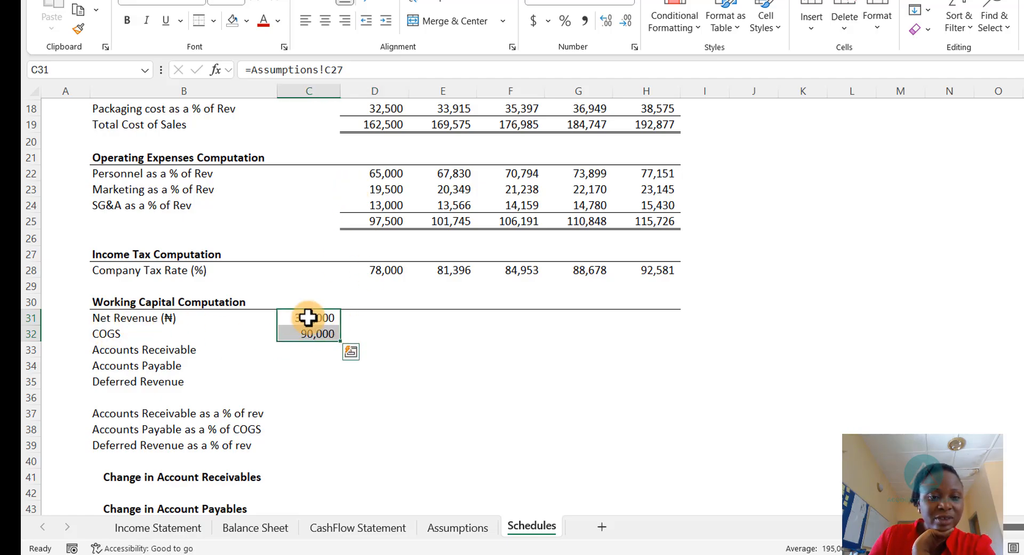
pyautogui.click(386, 316)
pyautogui.click(312, 318)
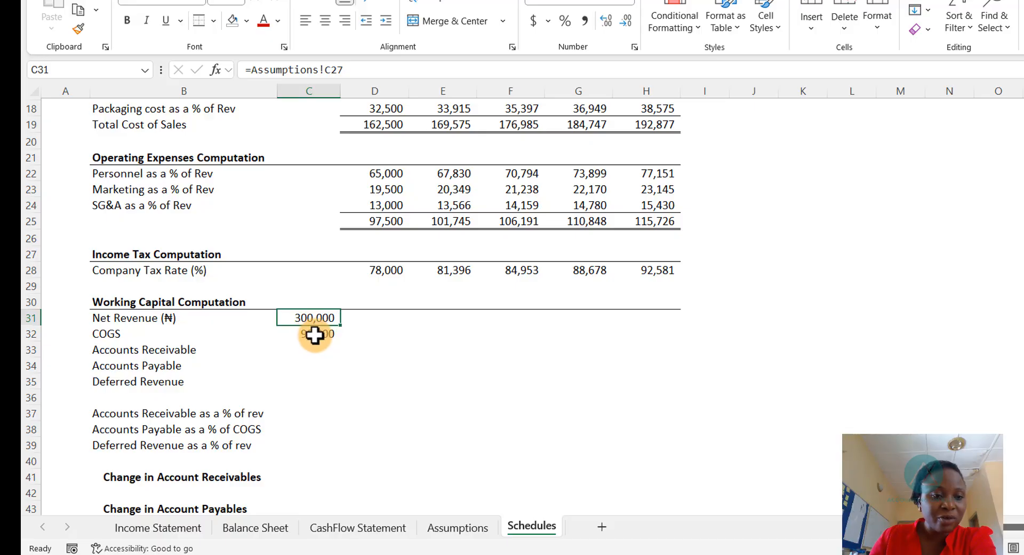
pyautogui.click(314, 335)
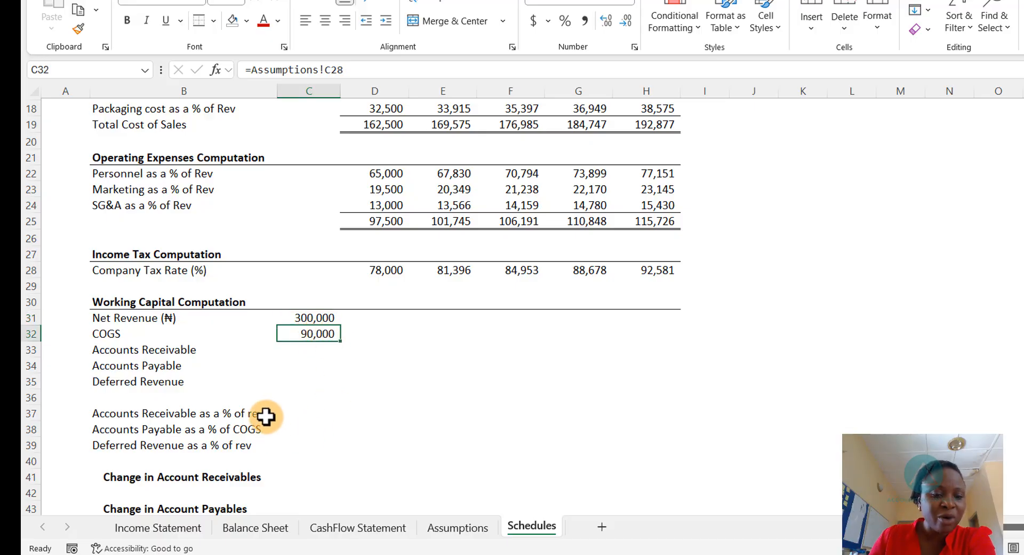
pyautogui.click(359, 414)
pyautogui.write('=')
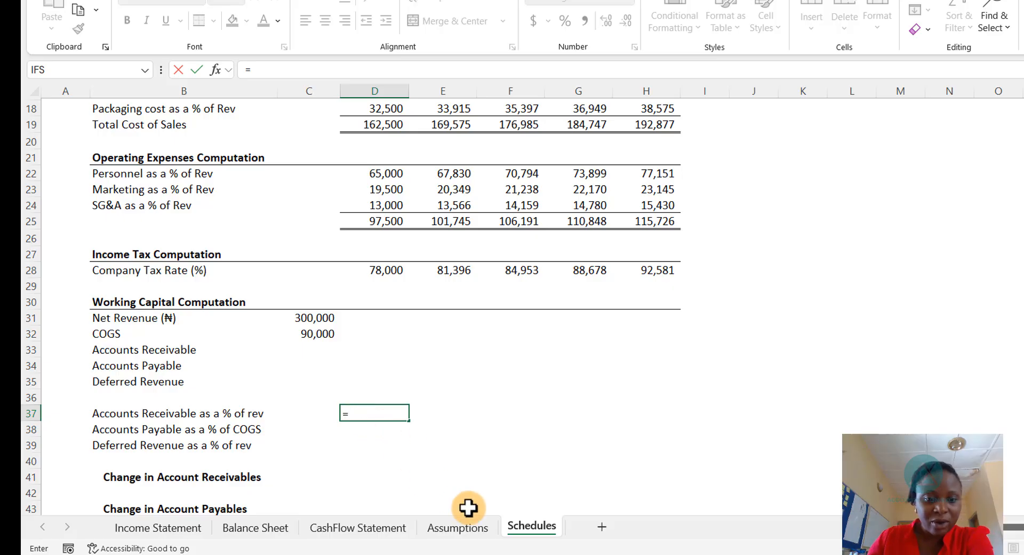
pyautogui.click(457, 528)
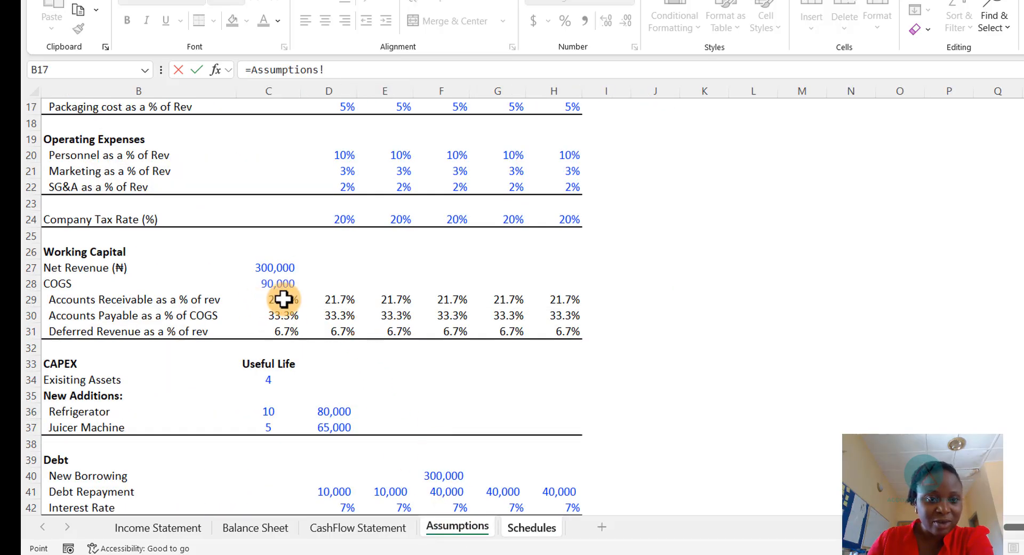
pyautogui.click(342, 303)
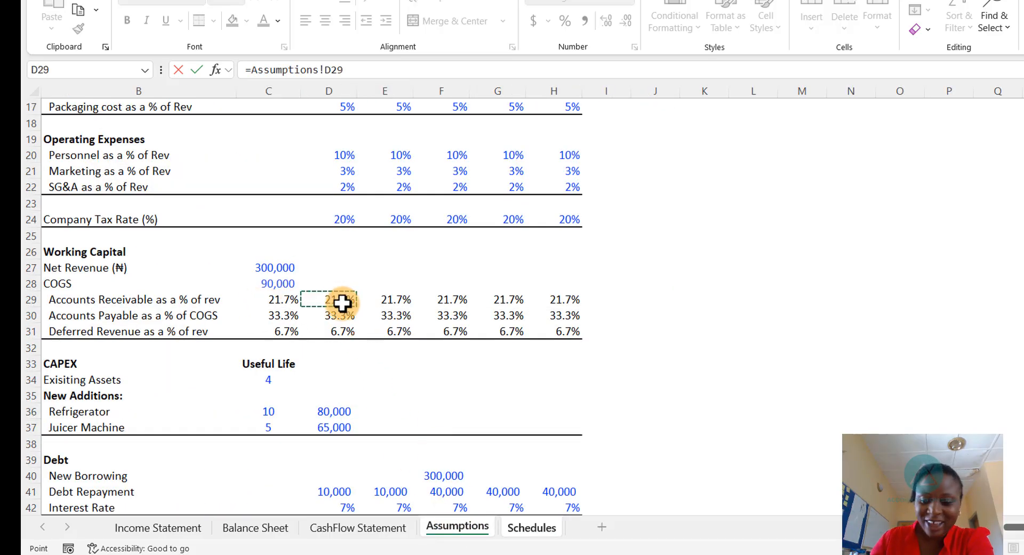
pyautogui.press('Return')
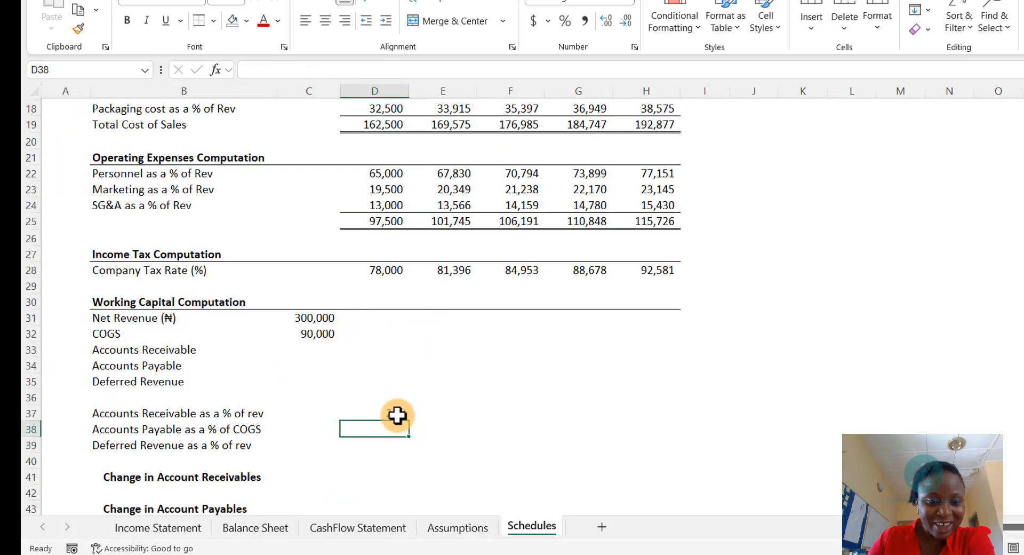
pyautogui.click(396, 414)
pyautogui.moveTo(396, 414); pyautogui.dragTo(395, 439)
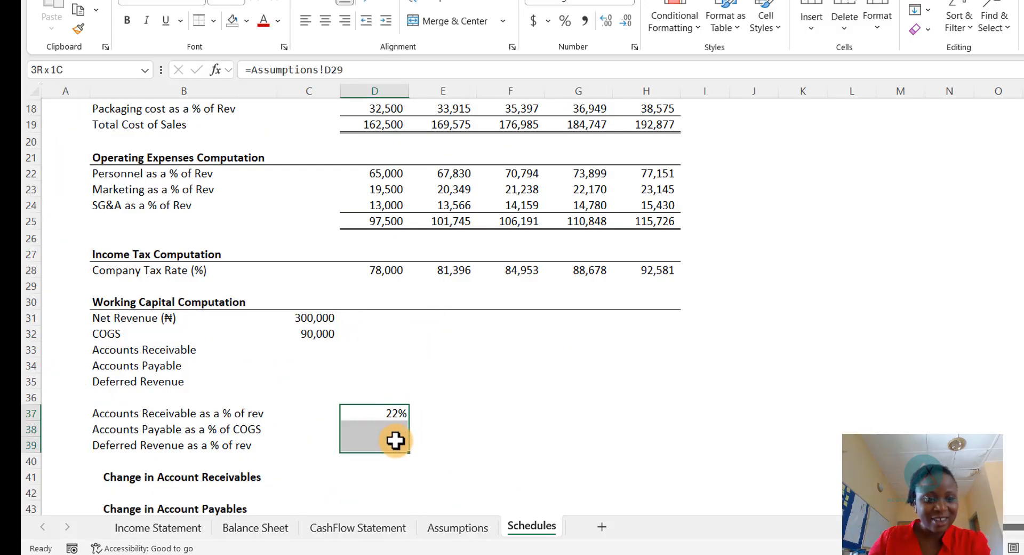
pyautogui.hotkey('ctrl', 'd')
# - Copy the 2026 working capital ratio links across the 2027 through 2029 columns
pyautogui.hotkey('ctrl', 'c')
pyautogui.click(421, 412)
pyautogui.hotkey('shift', 'Right')
pyautogui.hotkey('shift', 'Right')
pyautogui.hotkey('shift', 'Right')
pyautogui.hotkey('shift', 'Down')
pyautogui.hotkey('shift', 'Down')
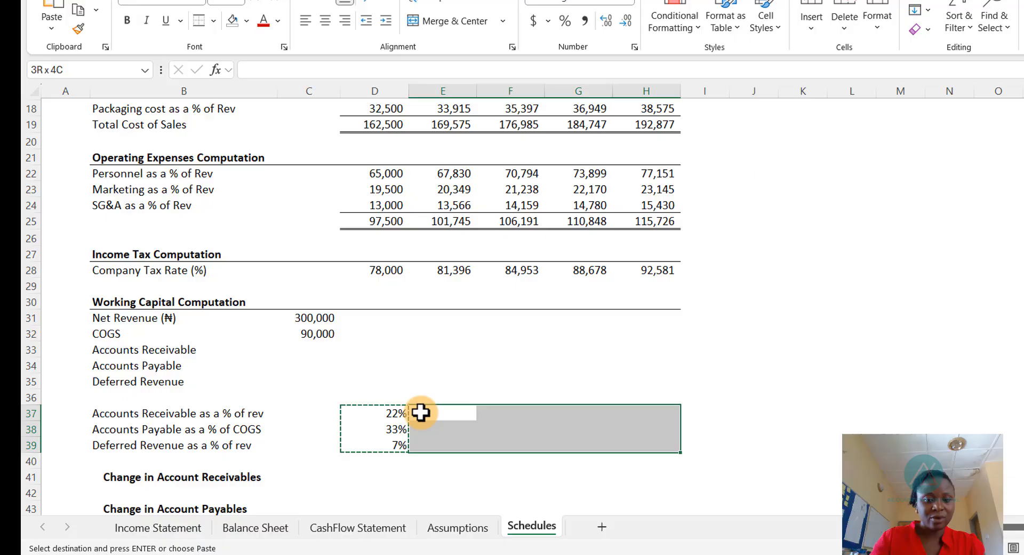
pyautogui.hotkey('ctrl', 'v')
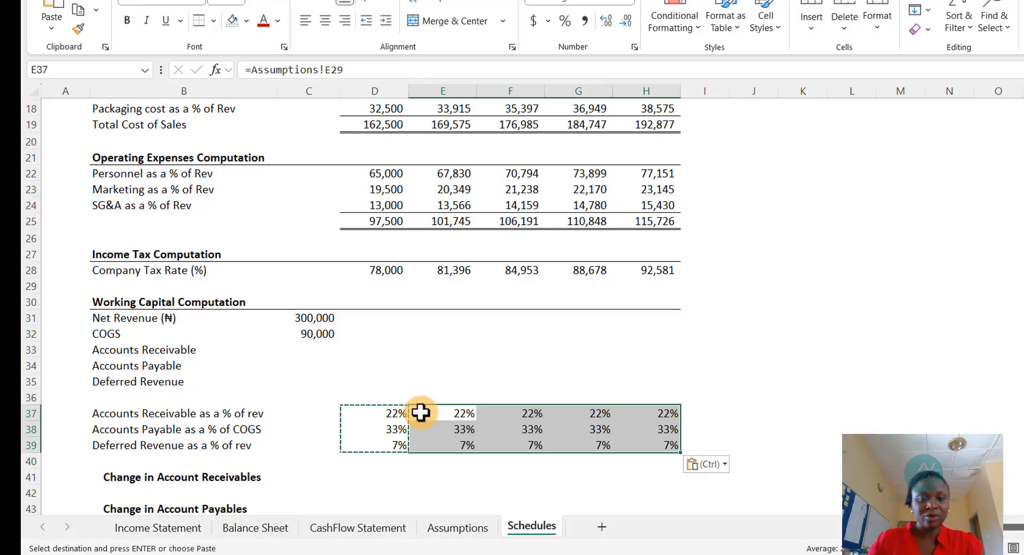
pyautogui.press('Escape')
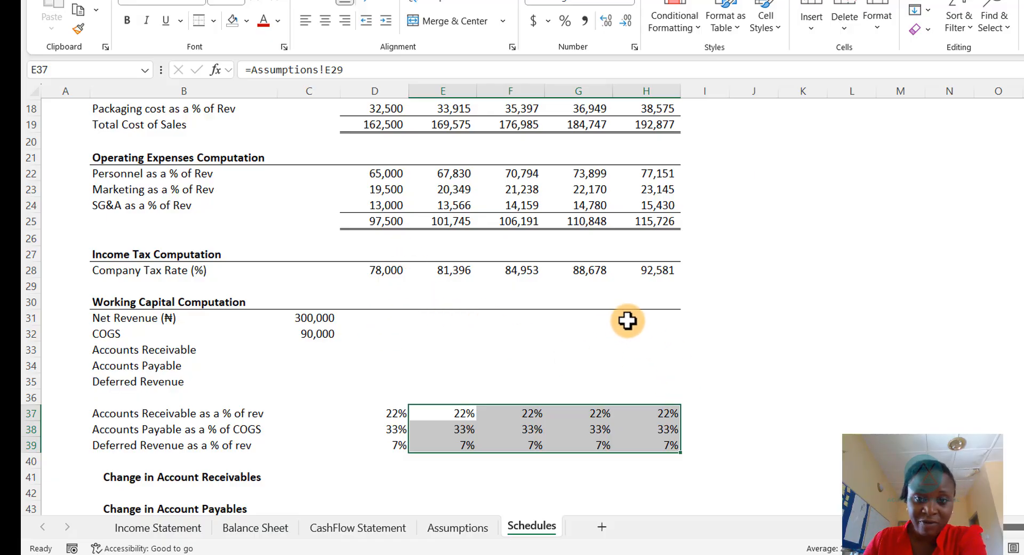
# - Link the 2026 Net Revenue in the Working Capital Computation to Gross Revenue on the Income Statement
pyautogui.click(380, 319)
pyautogui.write('=')
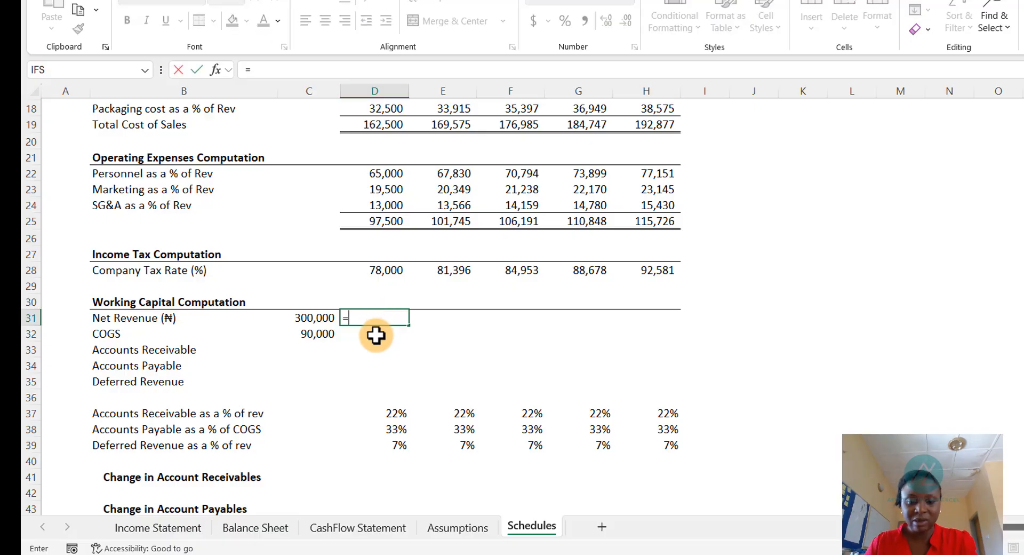
pyautogui.hotkey('ctrl', 'pageup')
pyautogui.hotkey('ctrl', 'pageup')
pyautogui.hotkey('ctrl', 'pageup')
pyautogui.hotkey('ctrl', 'pageup')
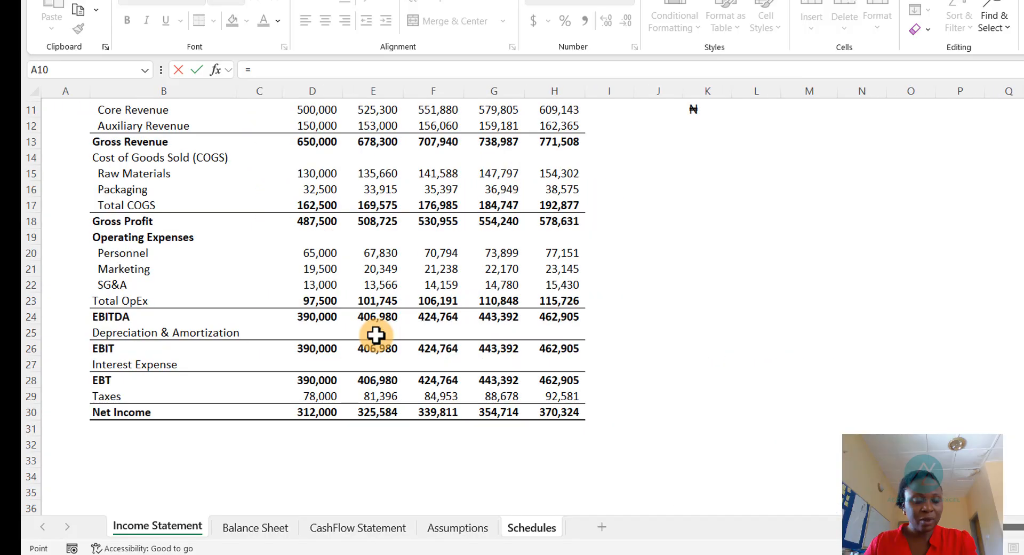
pyautogui.press('Down')
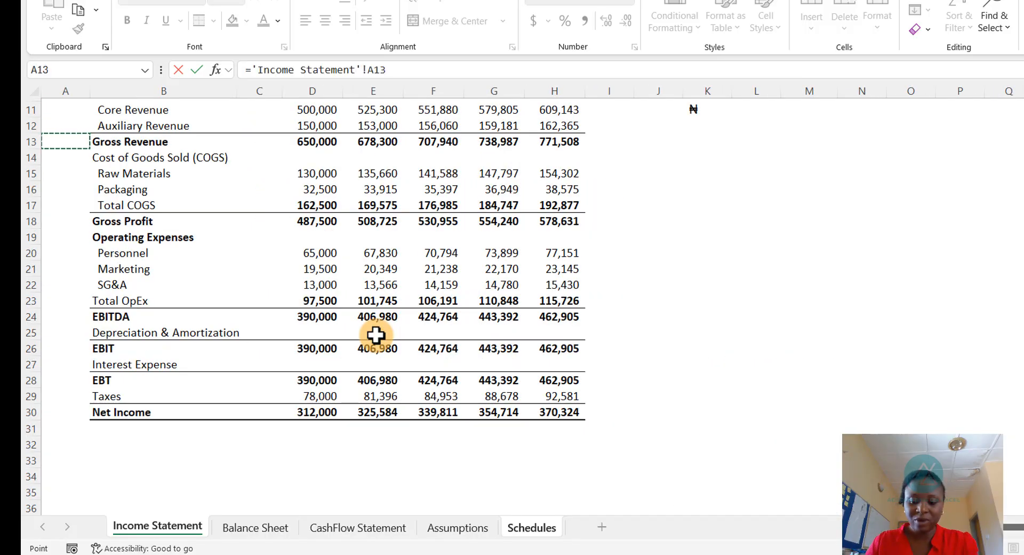
pyautogui.press('Right')
pyautogui.press('Right')
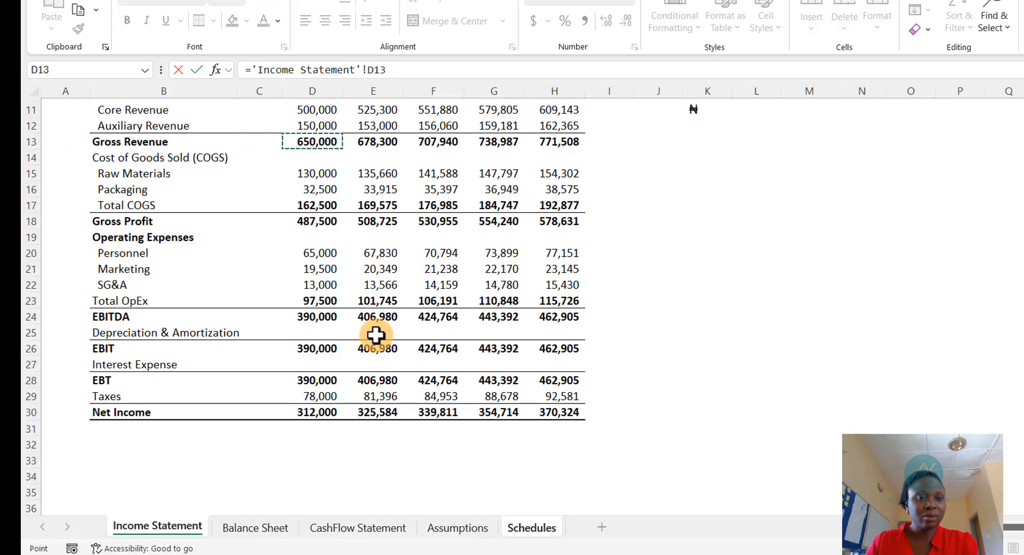
pyautogui.press('Return')
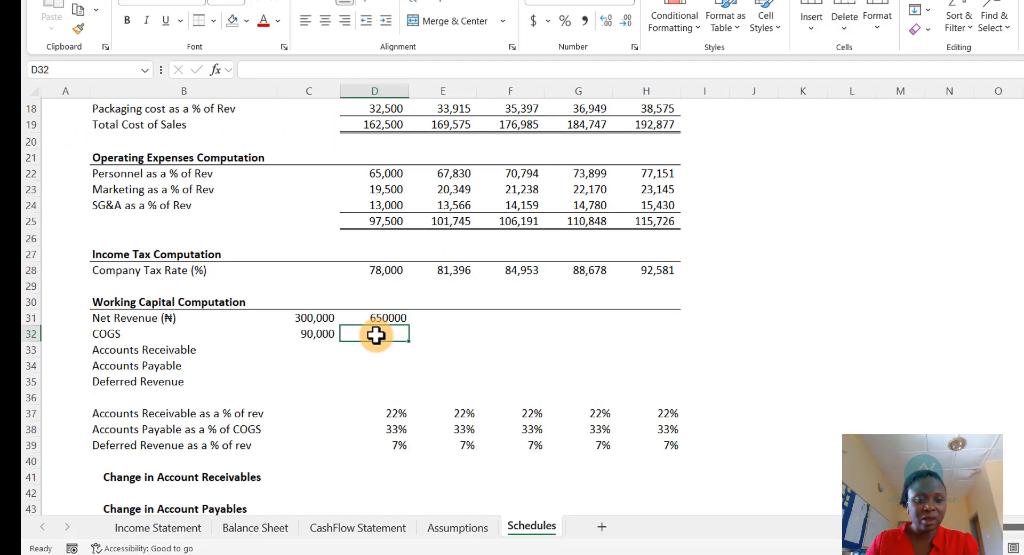
# - Link the 2026 COGS in the Working Capital Computation to Total COGS on the Income Statement
pyautogui.write('=')
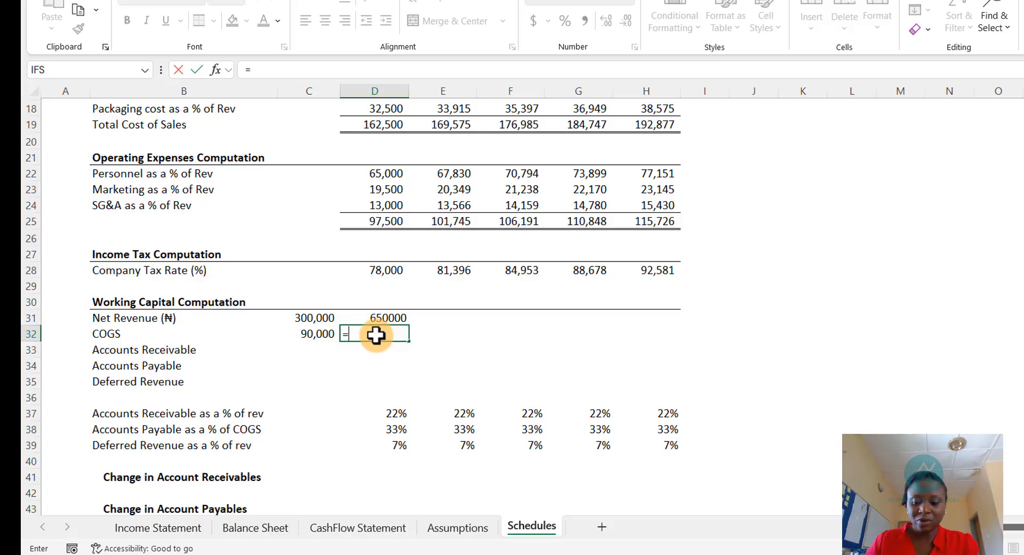
pyautogui.hotkey('ctrl', 'pageup')
pyautogui.hotkey('ctrl', 'pageup')
pyautogui.hotkey('ctrl', 'pageup')
pyautogui.hotkey('ctrl', 'pageup')
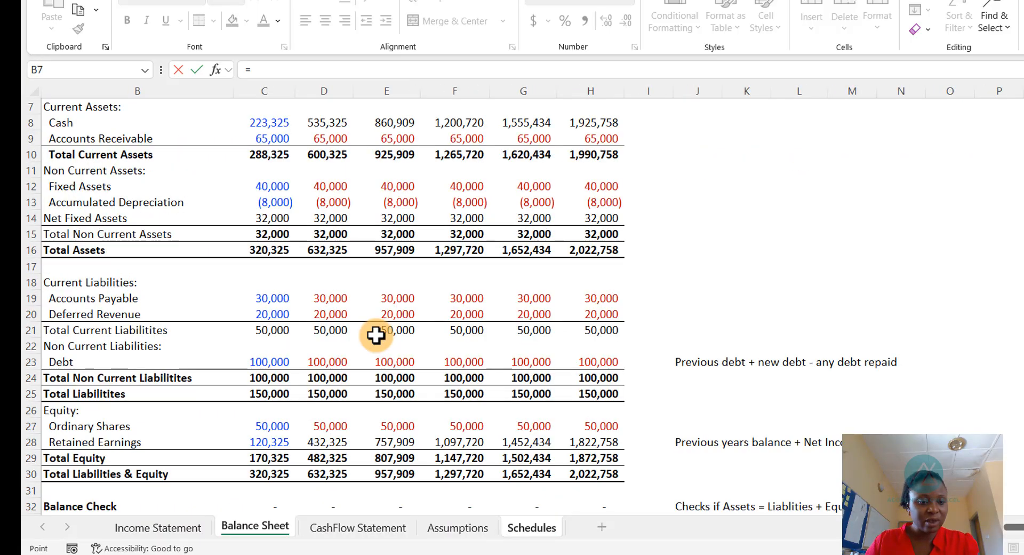
pyautogui.press('Down')
pyautogui.press('Down')
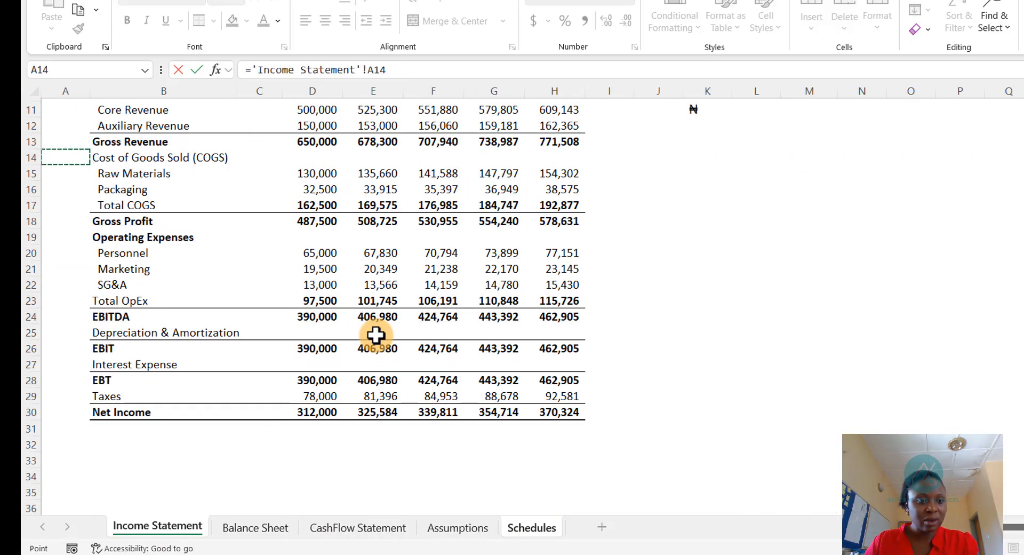
pyautogui.press('Right')
pyautogui.press('Right')
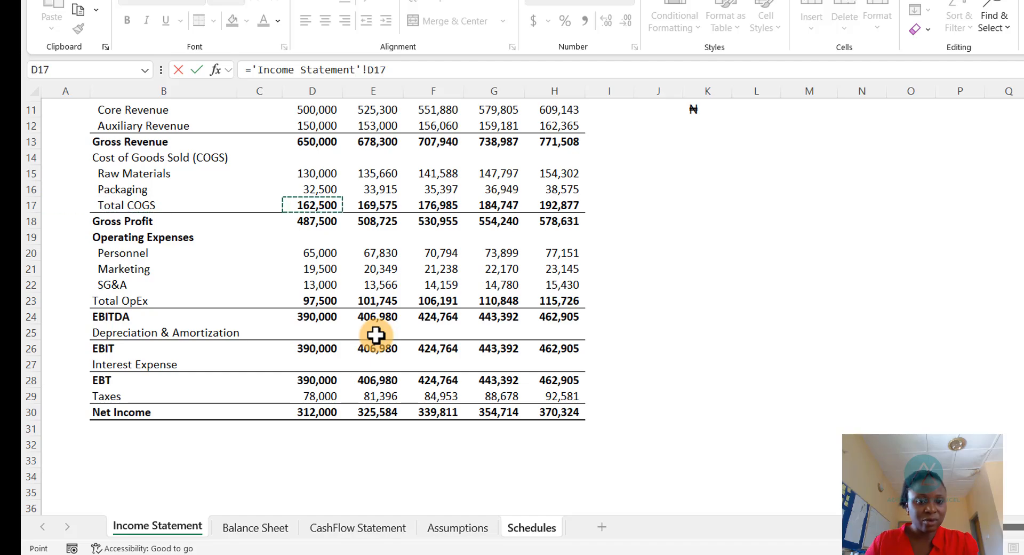
pyautogui.press('Return')
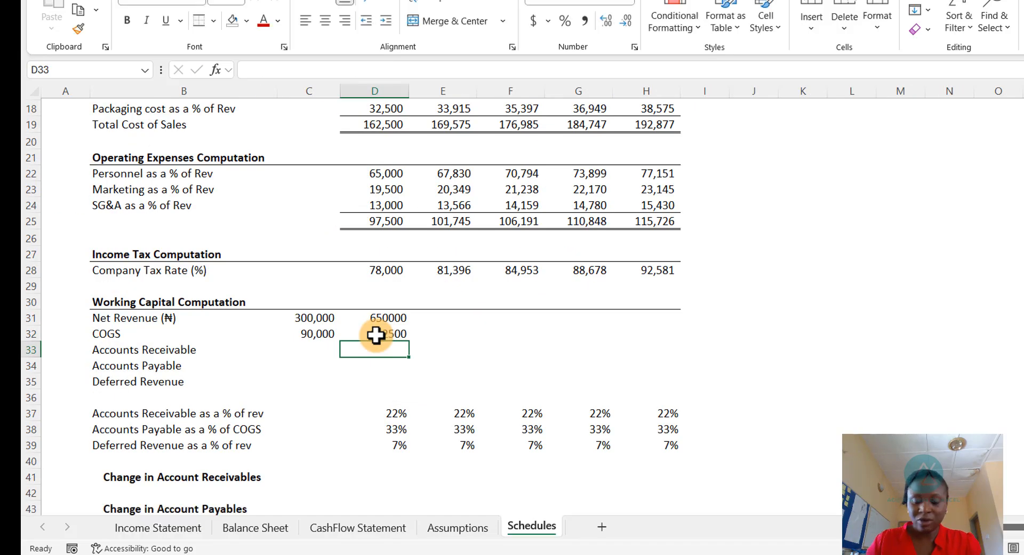
# - Apply the 2025 Net Revenue cell's number format to the 2026 Net Revenue and COGS cells with Format Painter
pyautogui.moveTo(394, 320); pyautogui.dragTo(393, 335)
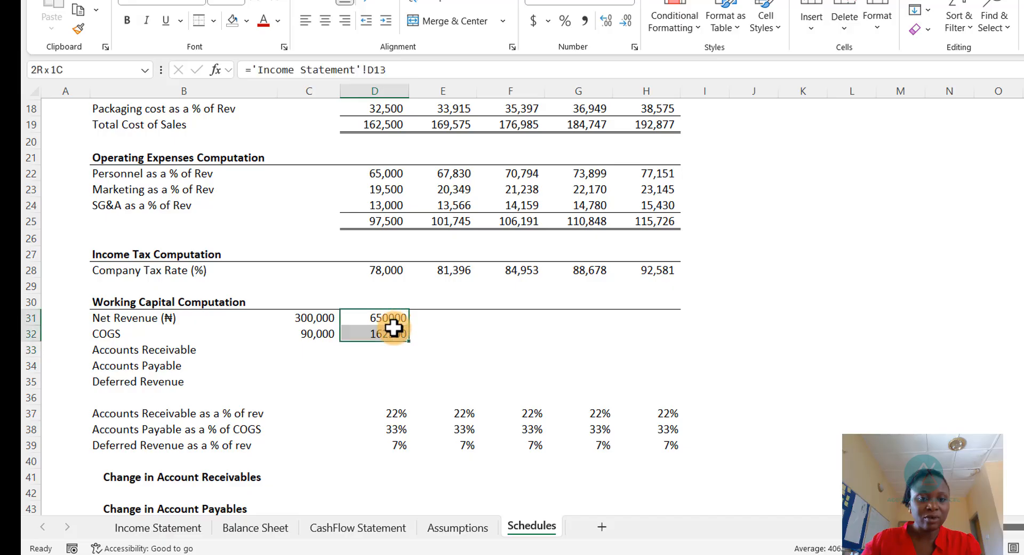
pyautogui.click(311, 318)
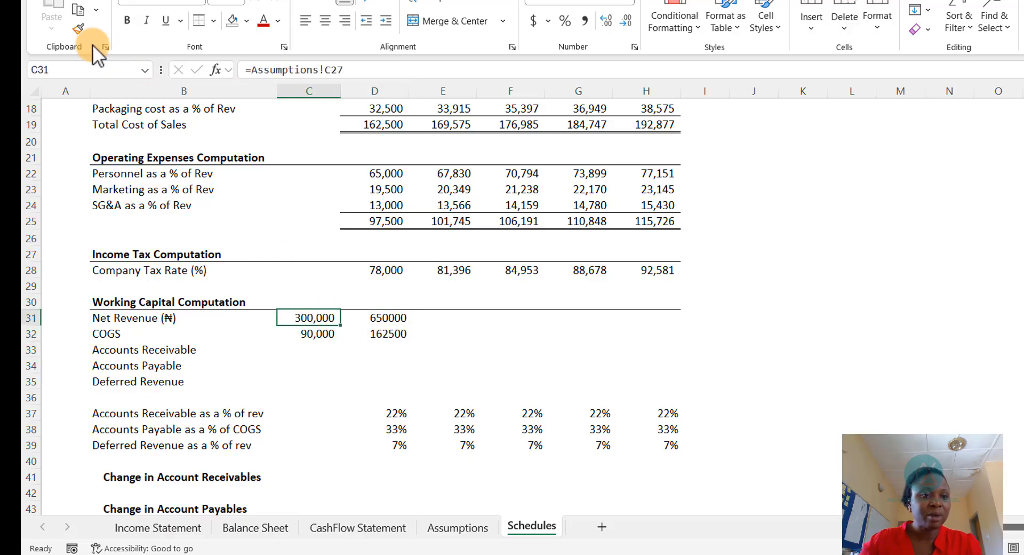
pyautogui.click(78, 29)
pyautogui.moveTo(395, 317); pyautogui.dragTo(396, 333)
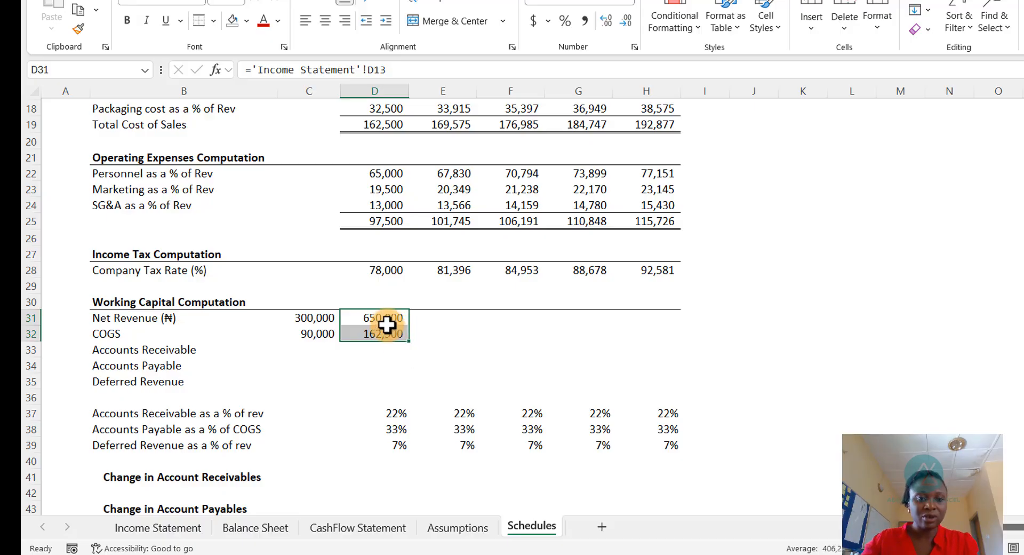
# - Copy the 2026 Net Revenue and COGS links across the 2027 through 2029 columns
pyautogui.hotkey('ctrl', 'c')
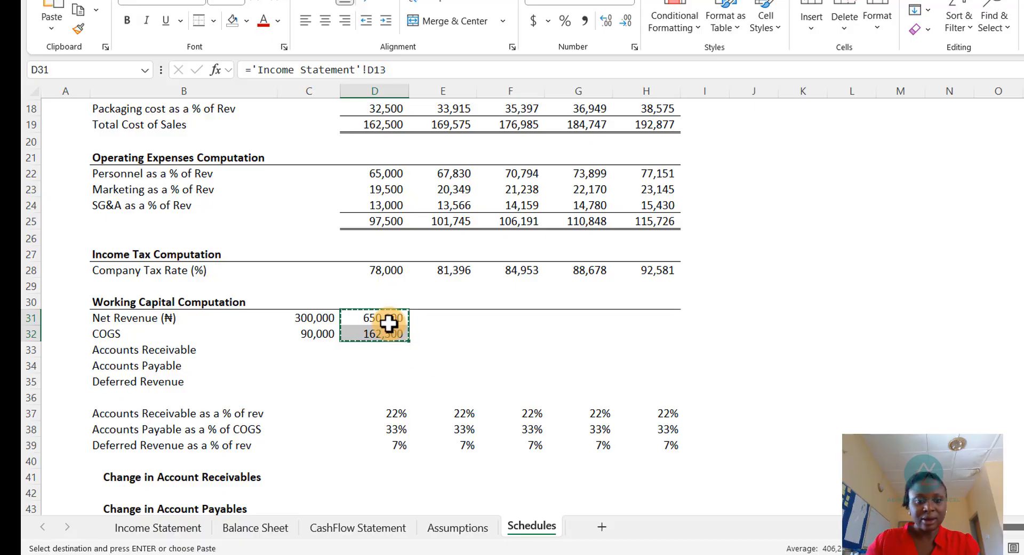
pyautogui.press('Right')
pyautogui.hotkey('shift', 'Down')
pyautogui.hotkey('shift', 'Right')
pyautogui.hotkey('shift', 'Right')
pyautogui.hotkey('shift', 'Right')
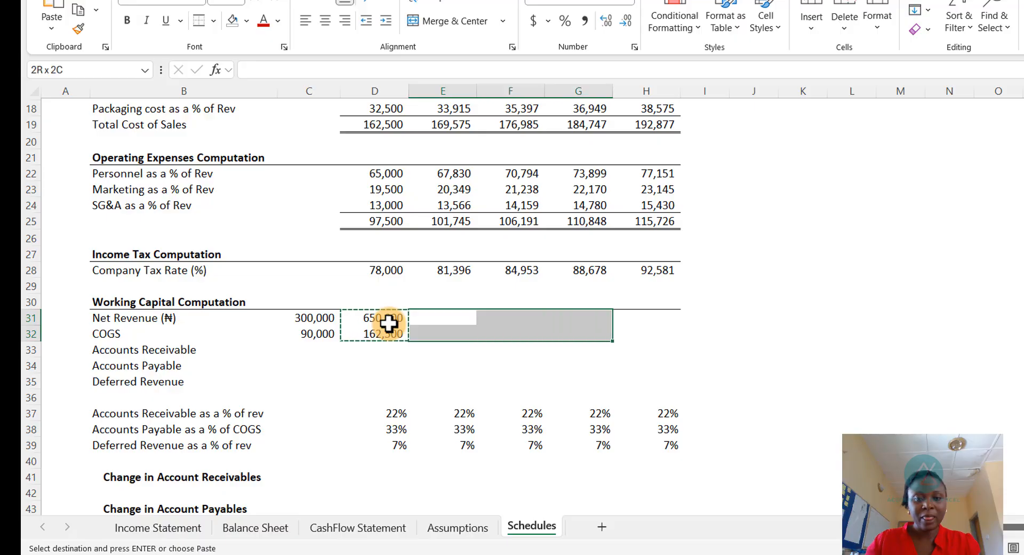
pyautogui.hotkey('ctrl', 'v')
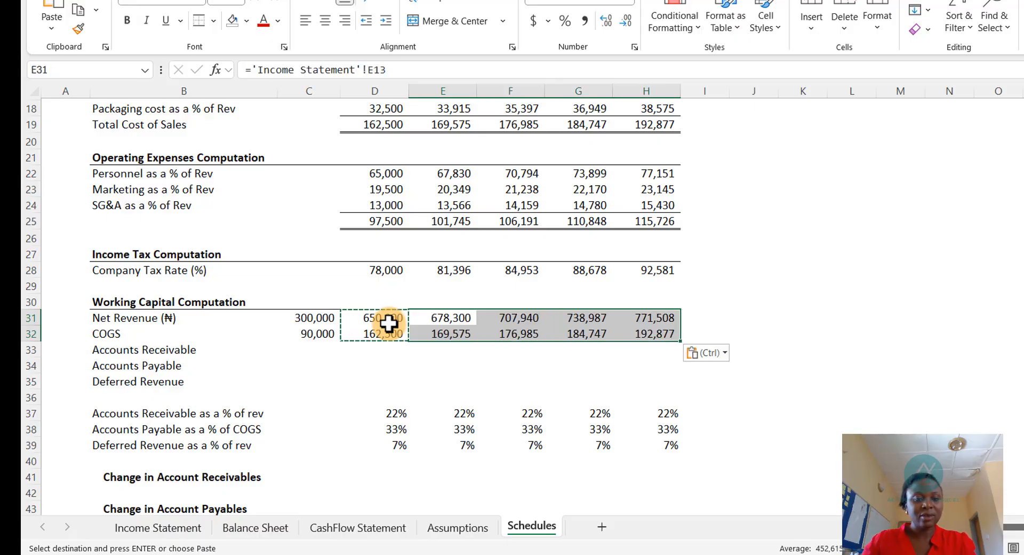
pyautogui.press('Escape')
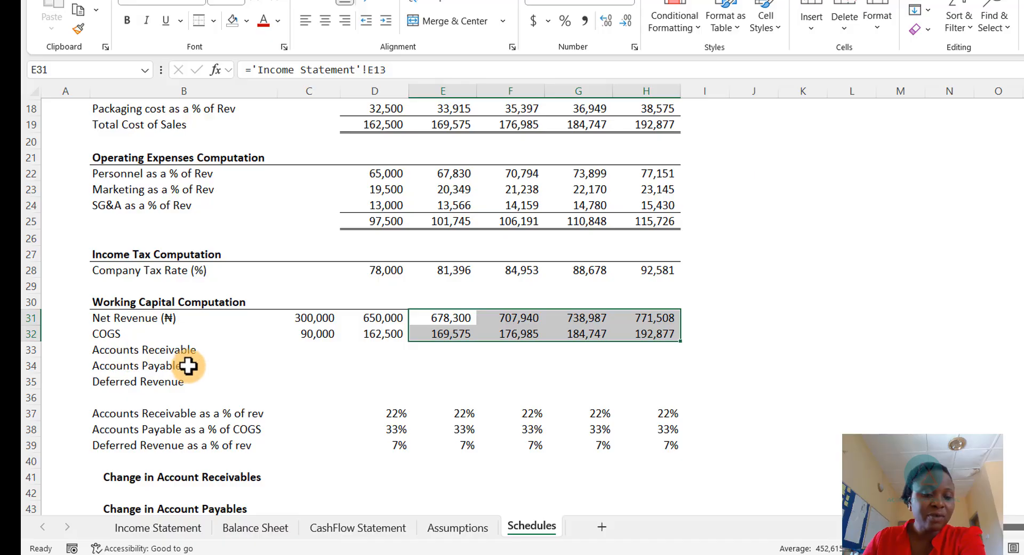
# - Calculate 2026 Accounts Receivable as its % of rev ratio multiplied by Net Revenue
pyautogui.click(387, 351)
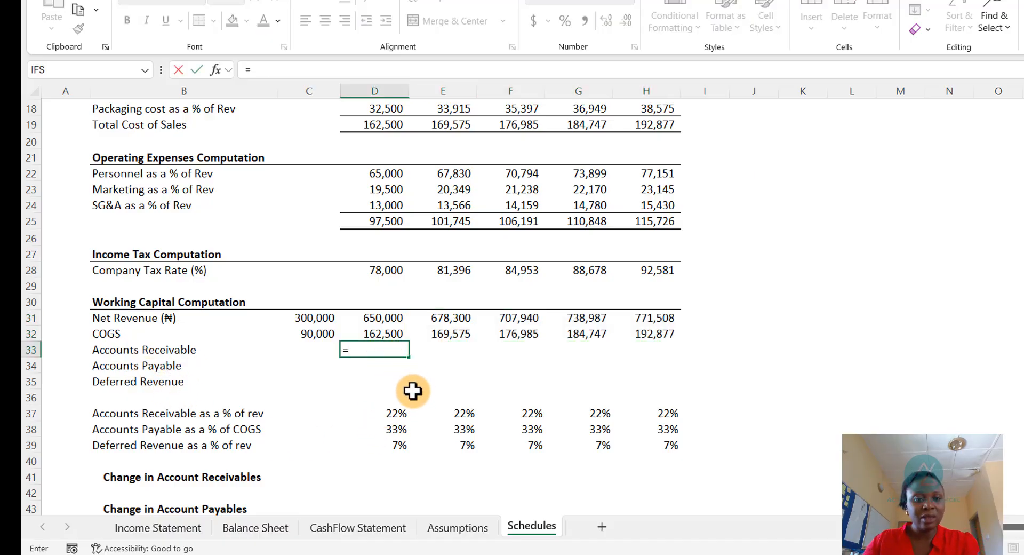
pyautogui.click(392, 412)
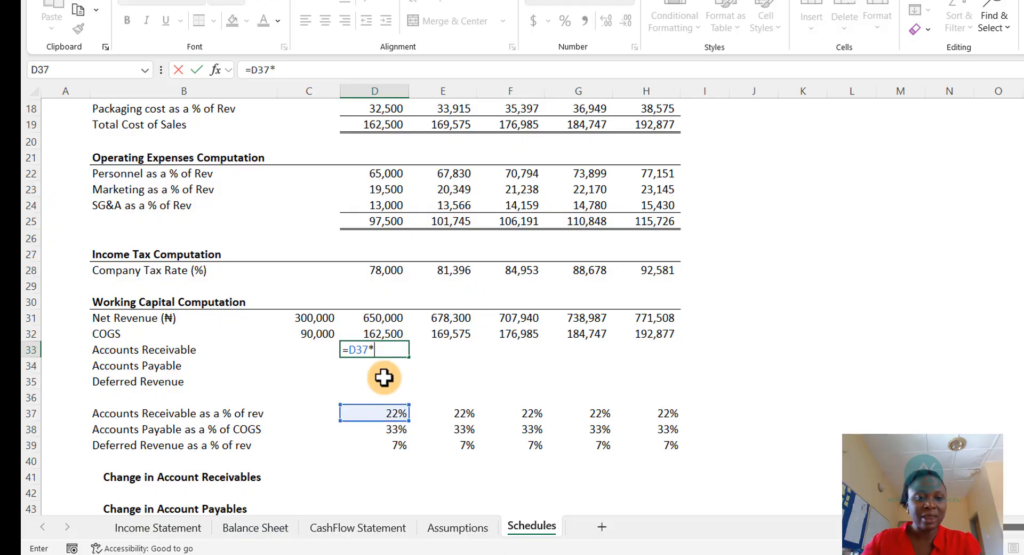
pyautogui.click(383, 318)
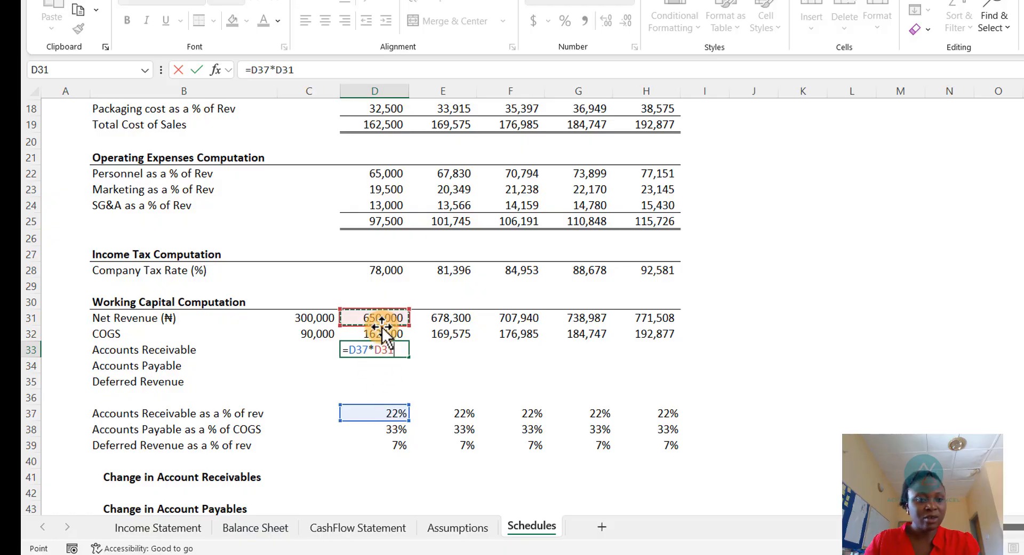
pyautogui.press('Return')
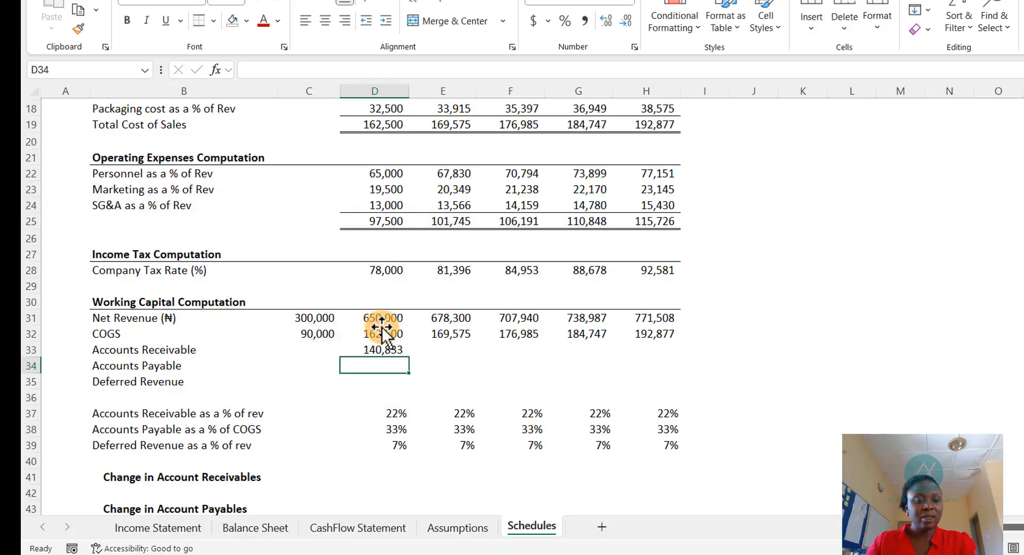
# - Calculate 2026 Accounts Payable as its % of COGS ratio multiplied by COGS
pyautogui.write('=')
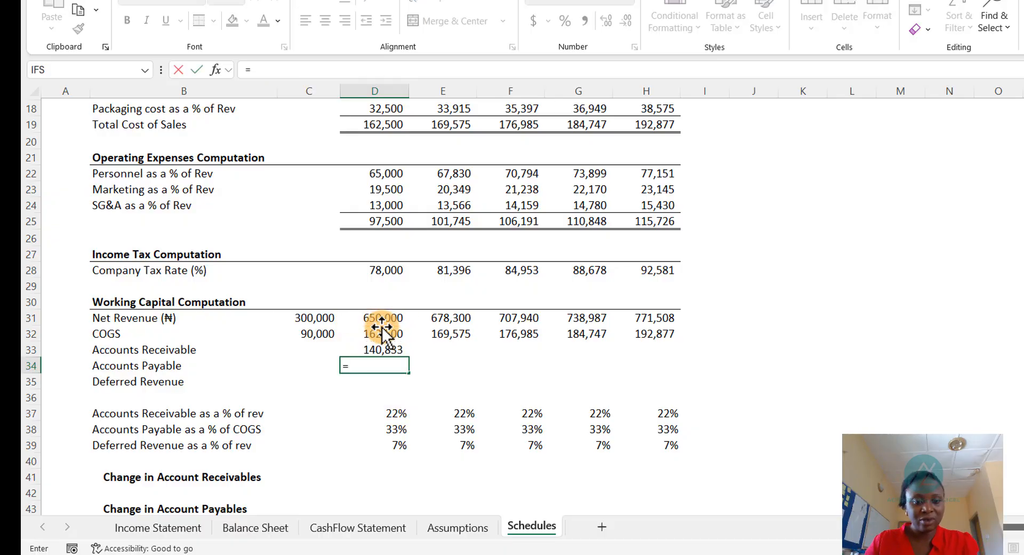
pyautogui.click(394, 431)
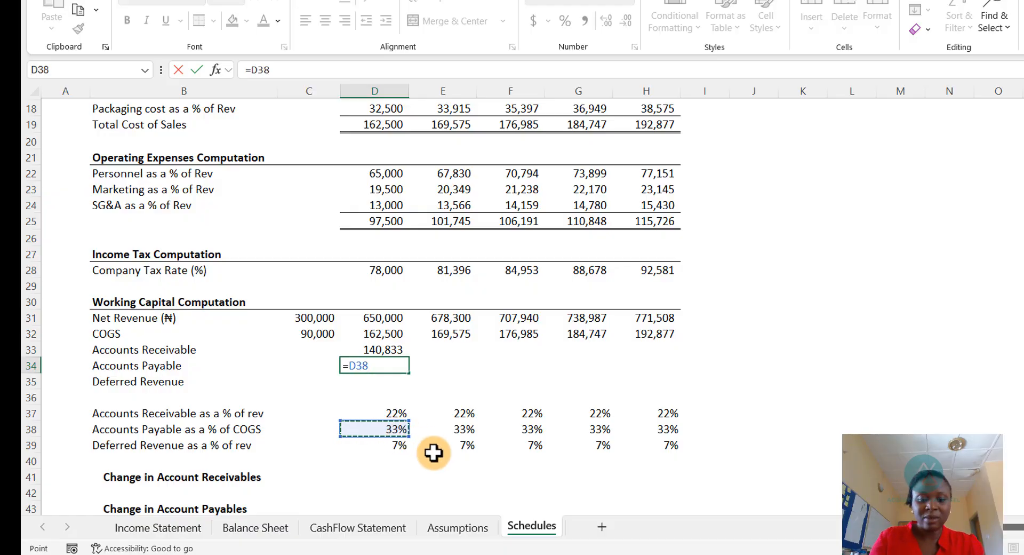
pyautogui.click(378, 336)
pyautogui.press('Return')
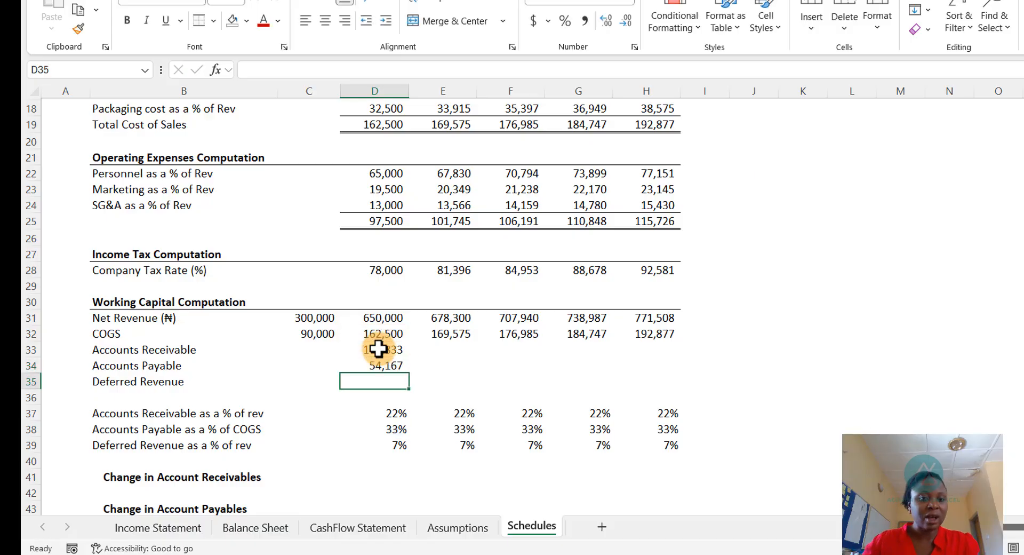
# - Calculate 2026 Deferred Revenue as its % of rev ratio multiplied by Net Revenue
pyautogui.write('=')
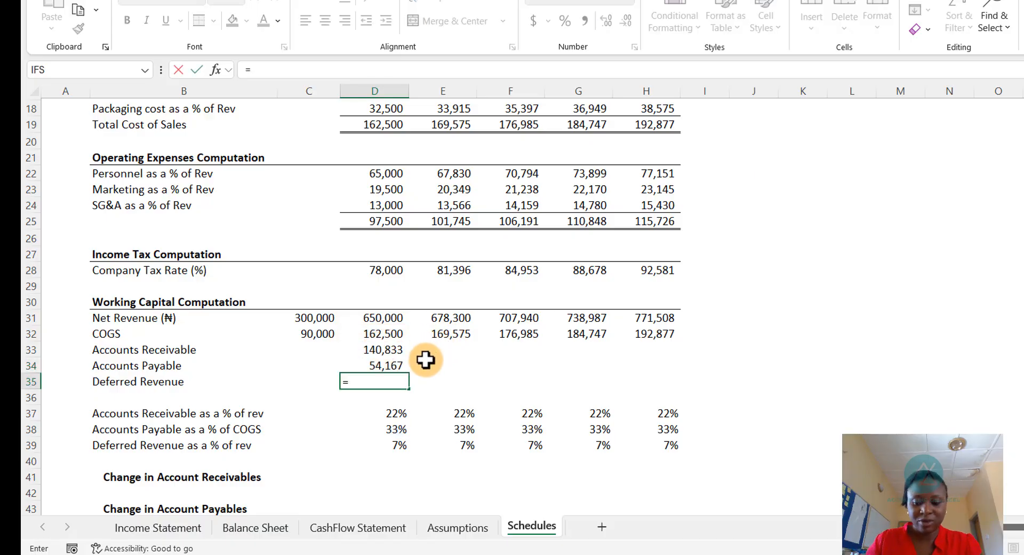
pyautogui.press('Down')
pyautogui.press('Down')
pyautogui.press('Down')
pyautogui.press('Down')
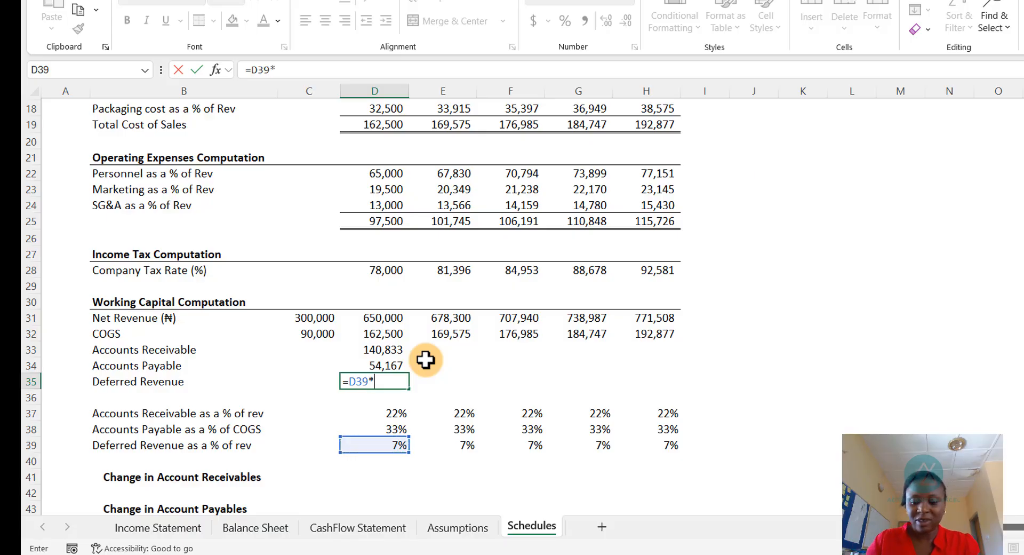
pyautogui.write('*')
pyautogui.press('Up')
pyautogui.press('Up')
pyautogui.press('Up')
pyautogui.press('Up')
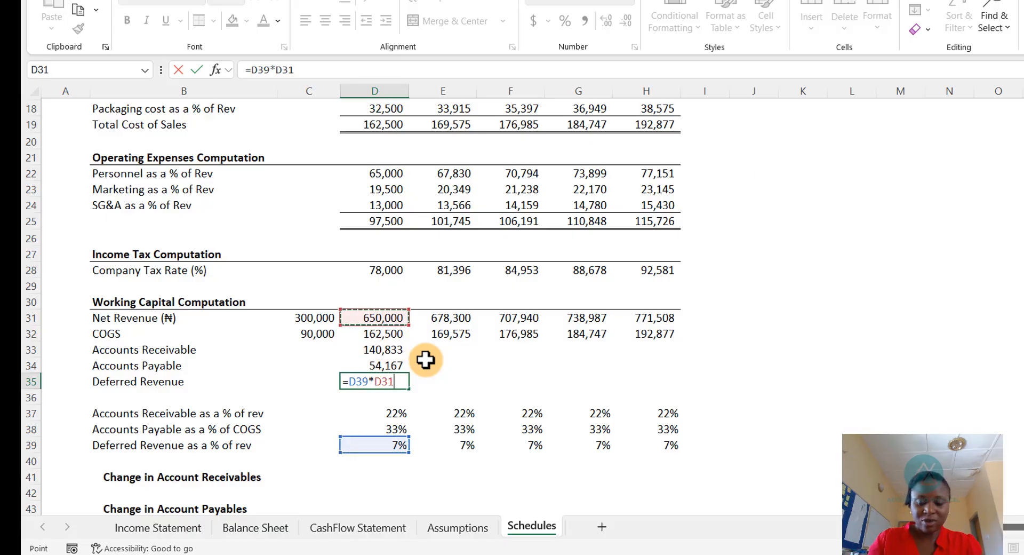
pyautogui.press('Return')
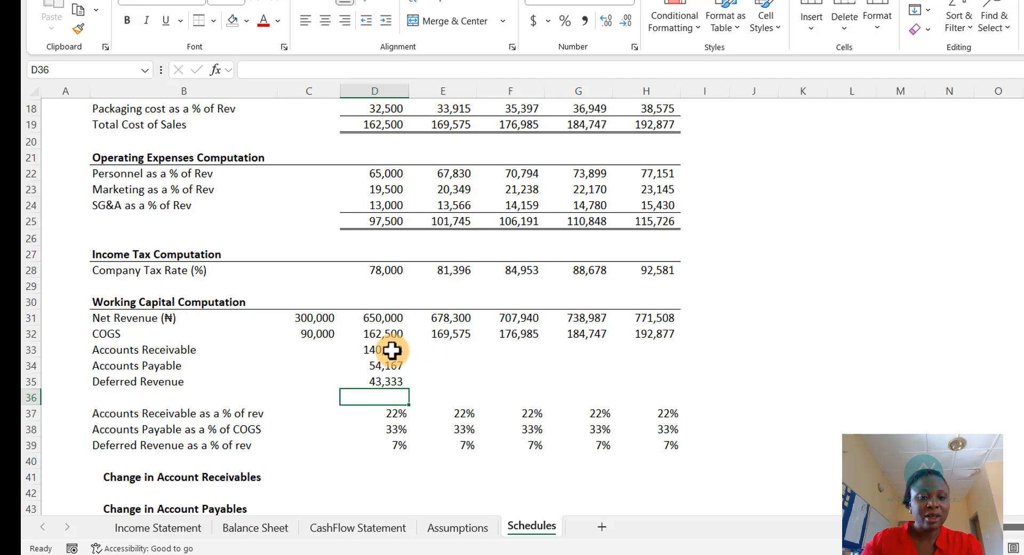
# - Copy the 2026 Accounts Receivable, Accounts Payable and Deferred Revenue formulas across the remaining forecast year columns
pyautogui.moveTo(398, 349); pyautogui.dragTo(399, 382)
pyautogui.hotkey('ctrl', 'c')
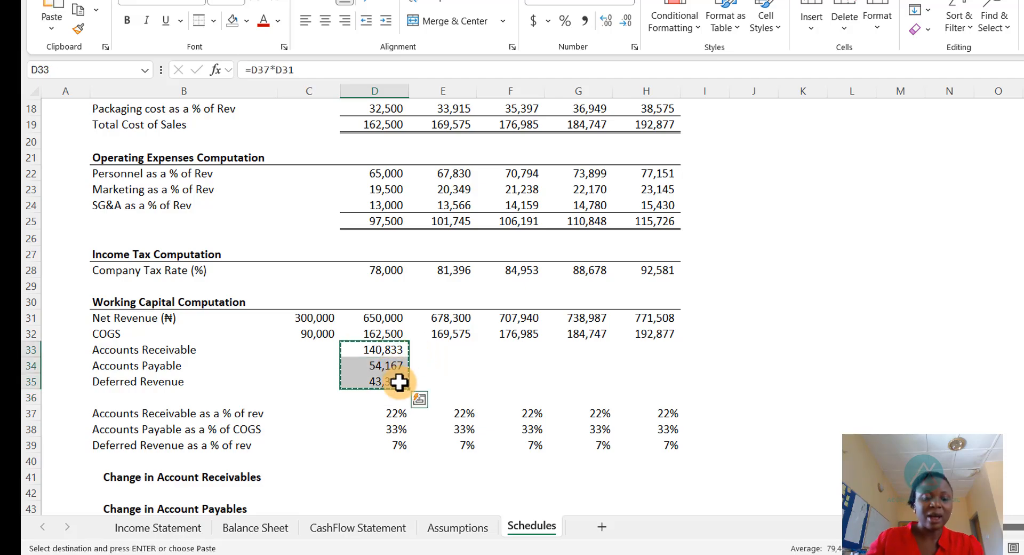
pyautogui.click(453, 349)
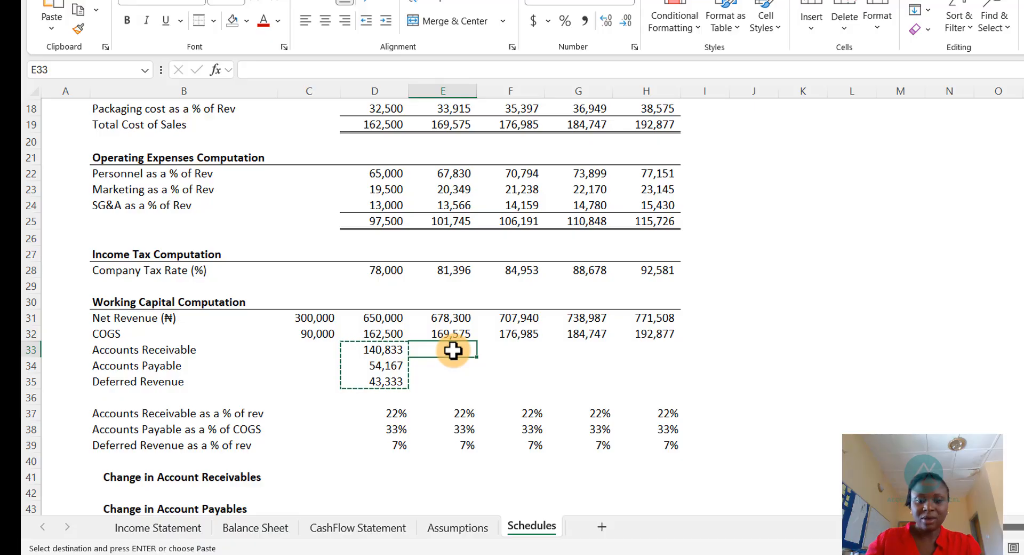
pyautogui.hotkey('shift', 'Right')
pyautogui.hotkey('shift', 'Right')
pyautogui.hotkey('shift', 'Right')
pyautogui.hotkey('shift', 'Down')
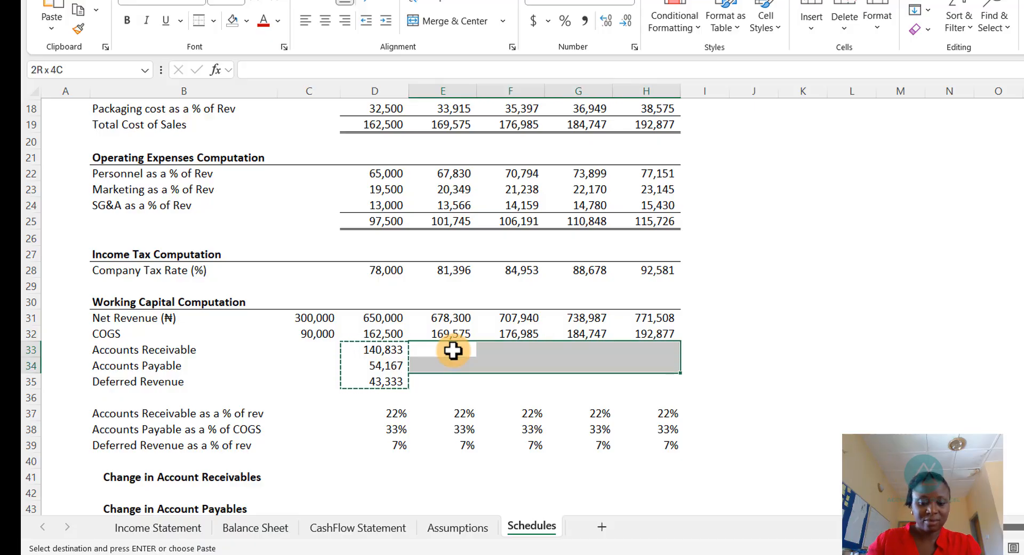
pyautogui.hotkey('shift', 'Down')
pyautogui.hotkey('ctrl', 'v')
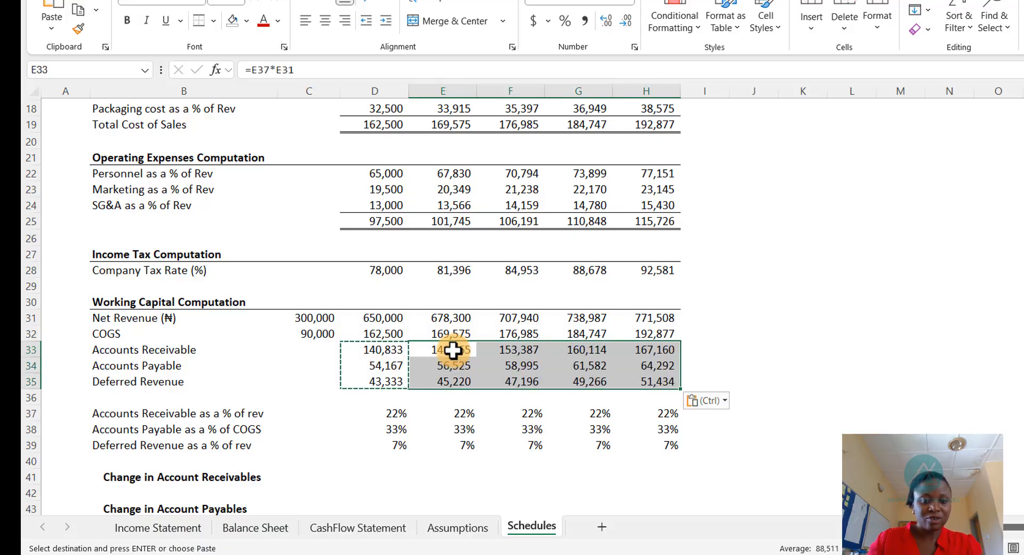
pyautogui.press('Escape')
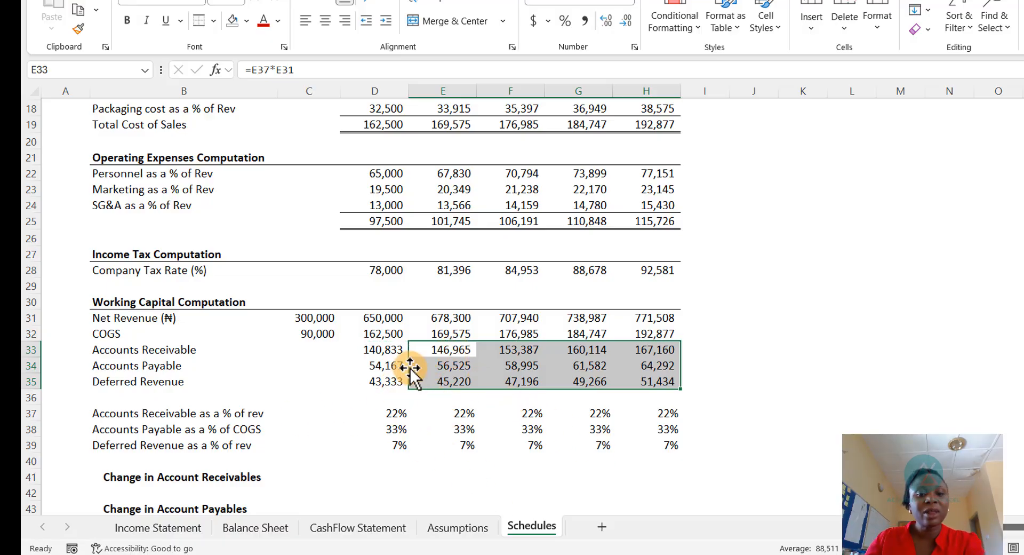
# - Add thin borders around the Accounts Receivable, Accounts Payable and Deferred Revenue block from 2026 onward
pyautogui.click(387, 363)
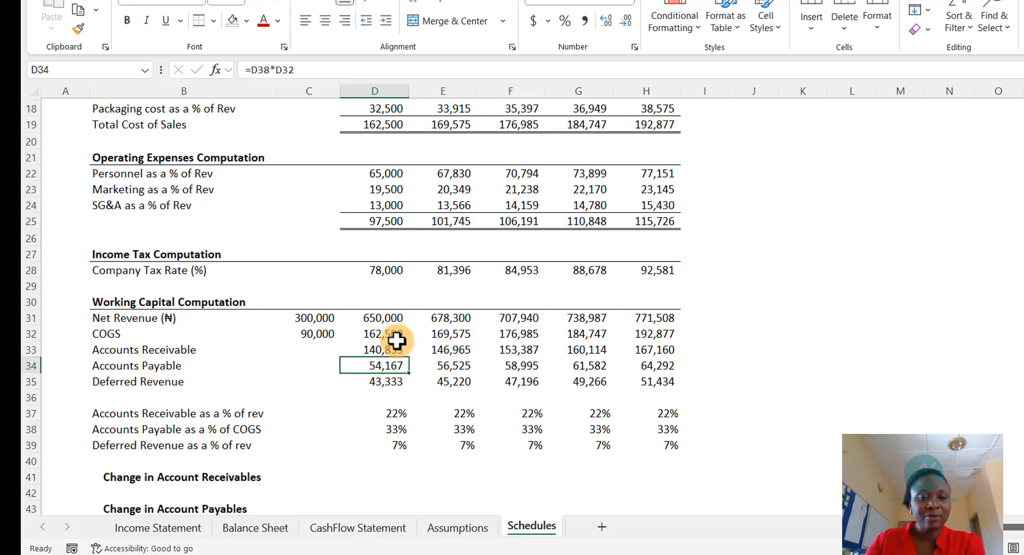
pyautogui.scroll(-2, 437, 381)
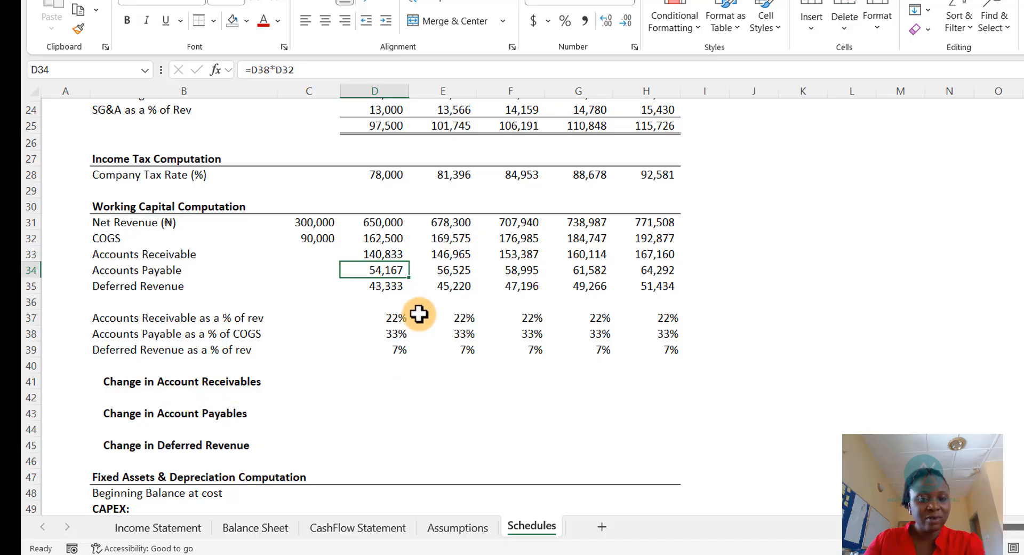
pyautogui.moveTo(367, 256); pyautogui.dragTo(640, 290)
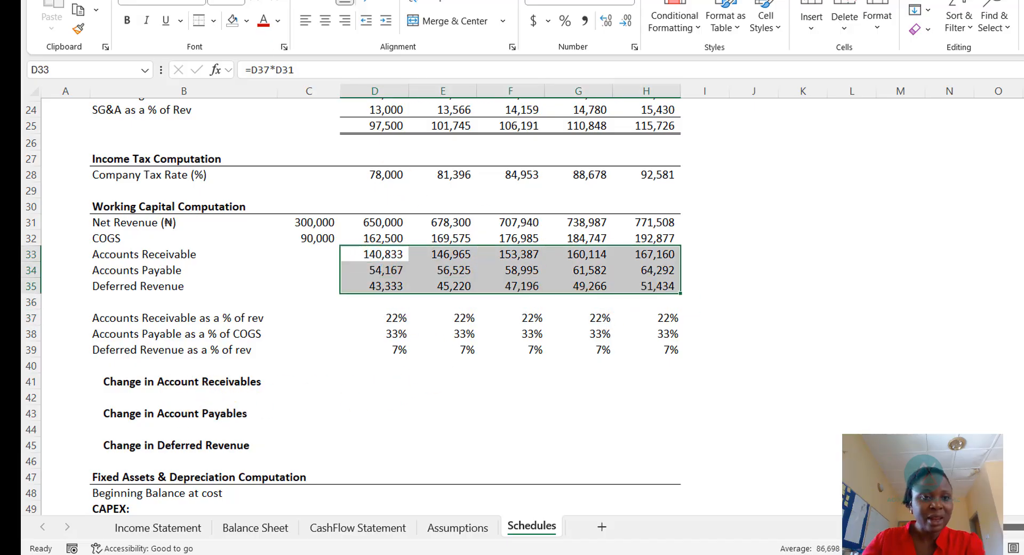
pyautogui.click(212, 21)
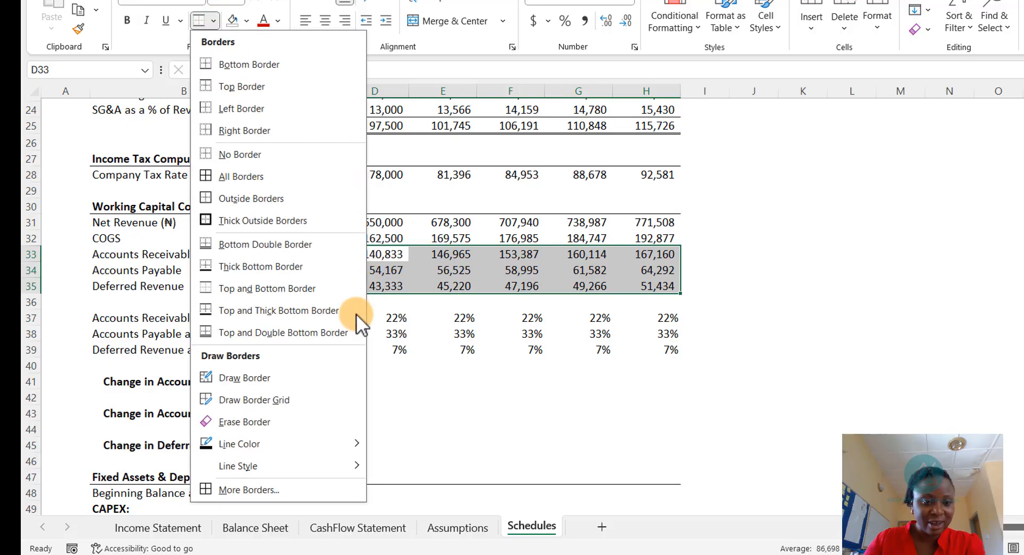
pyautogui.click(274, 490)
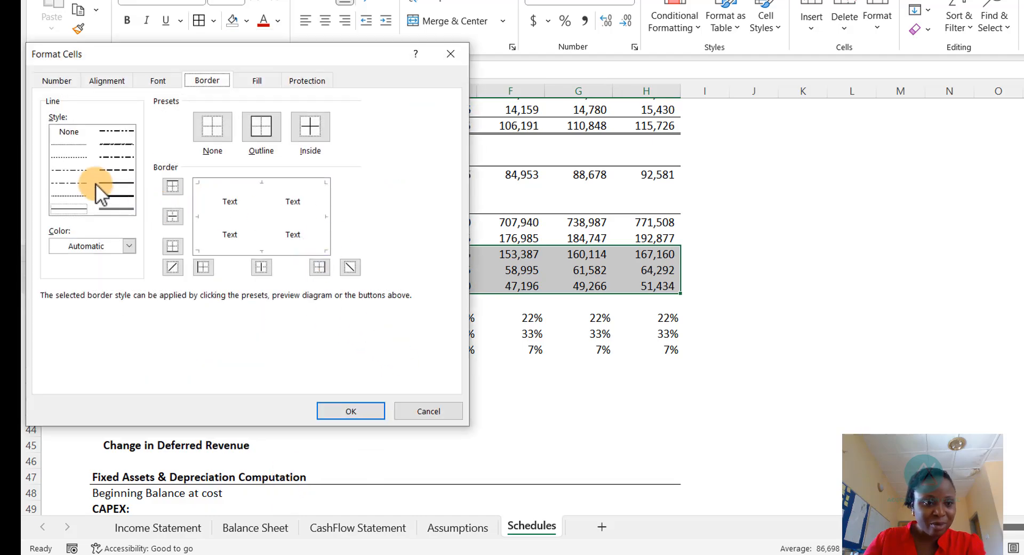
pyautogui.click(68, 143)
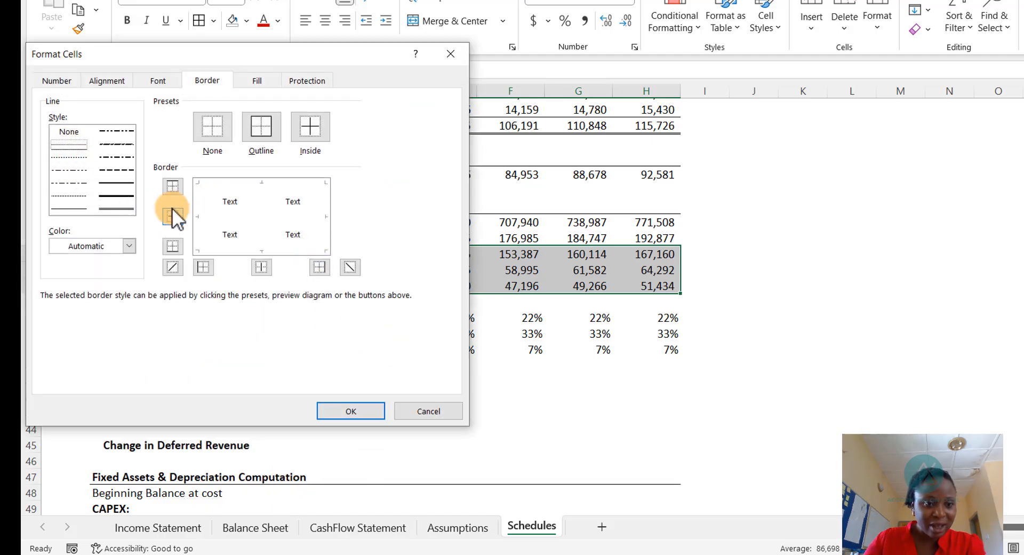
pyautogui.click(203, 205)
pyautogui.click(261, 186)
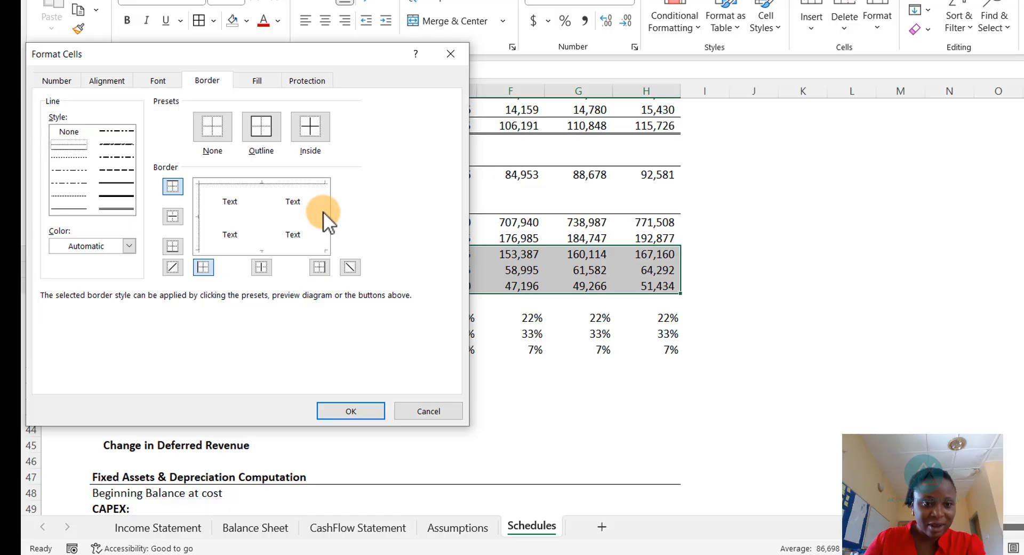
pyautogui.click(323, 212)
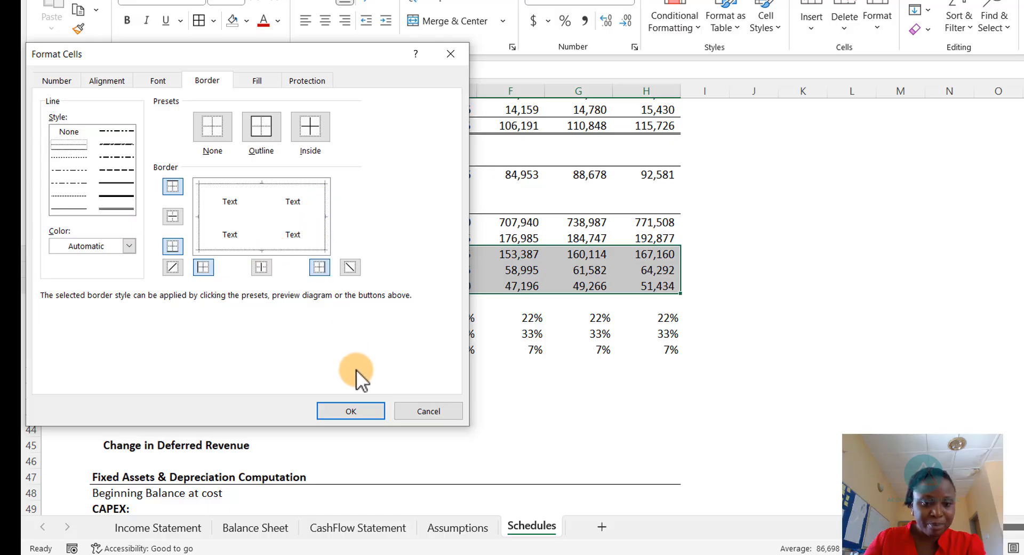
pyautogui.click(350, 412)
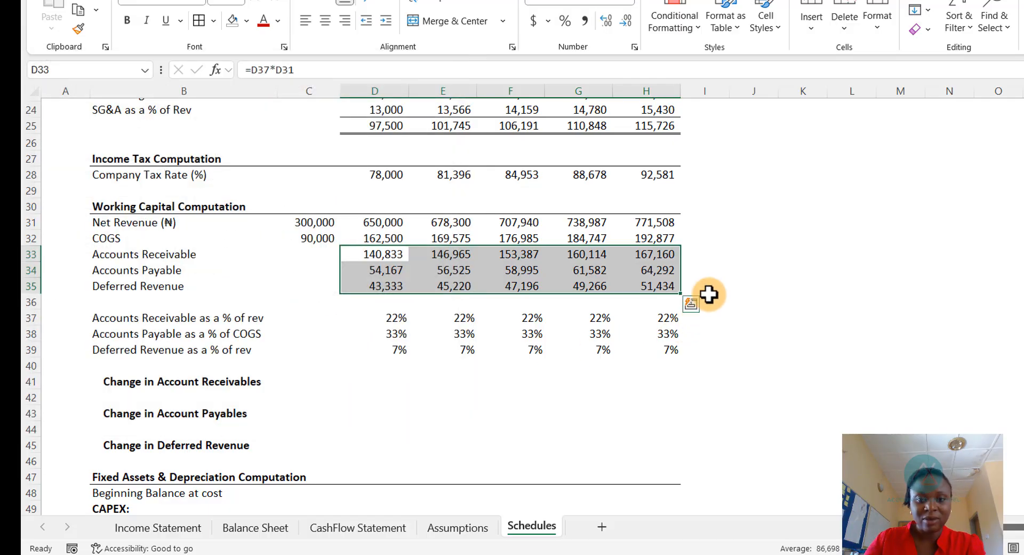
pyautogui.click(706, 300)
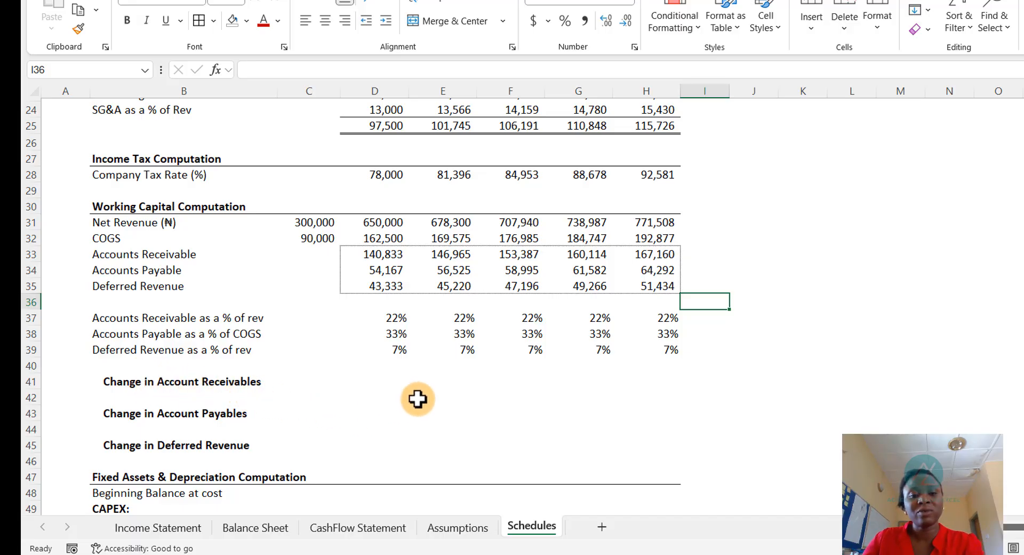
# - Link the 2025 Accounts Receivable as a % of rev cell to its value on the Assumptions sheet
pyautogui.click(398, 377)
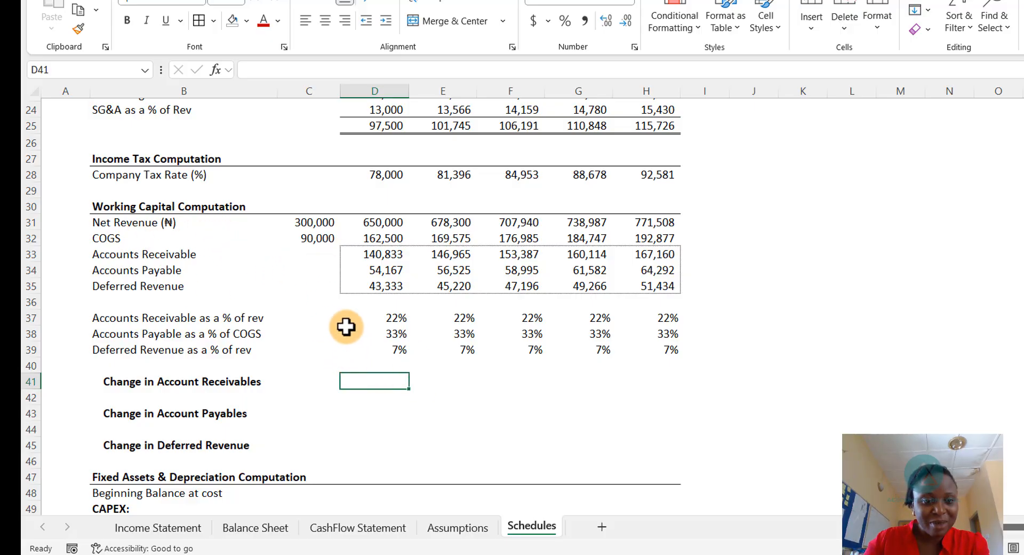
pyautogui.click(327, 320)
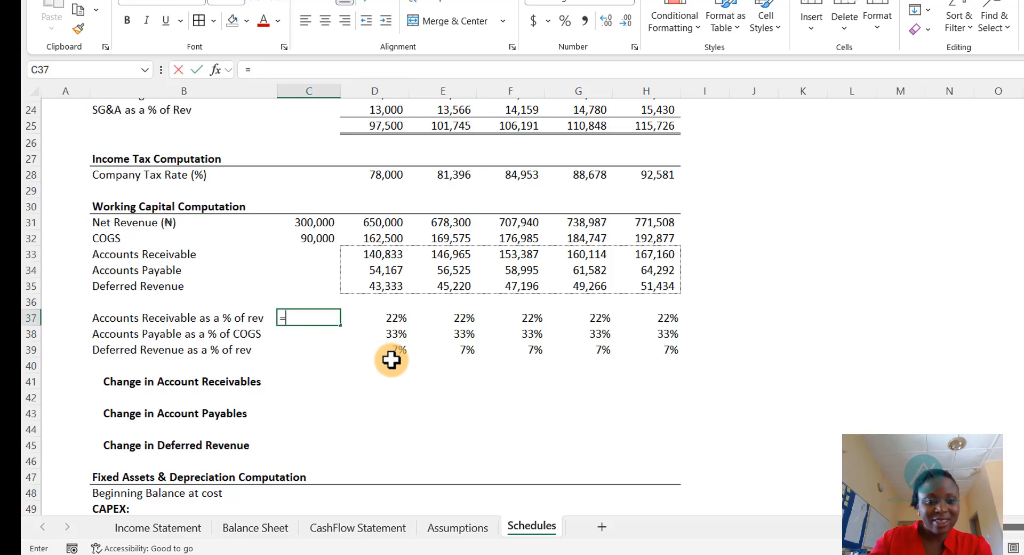
pyautogui.click(450, 534)
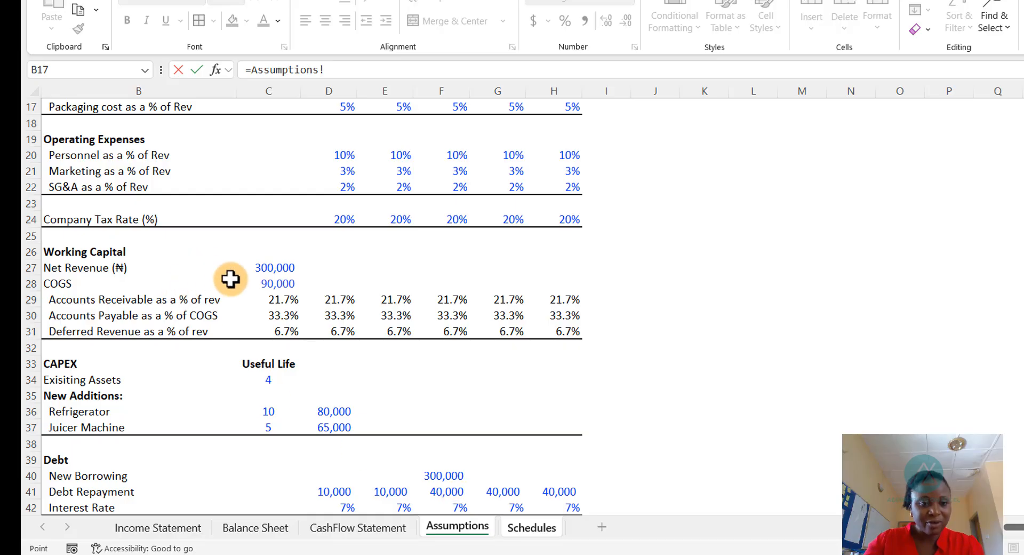
pyautogui.press('Return')
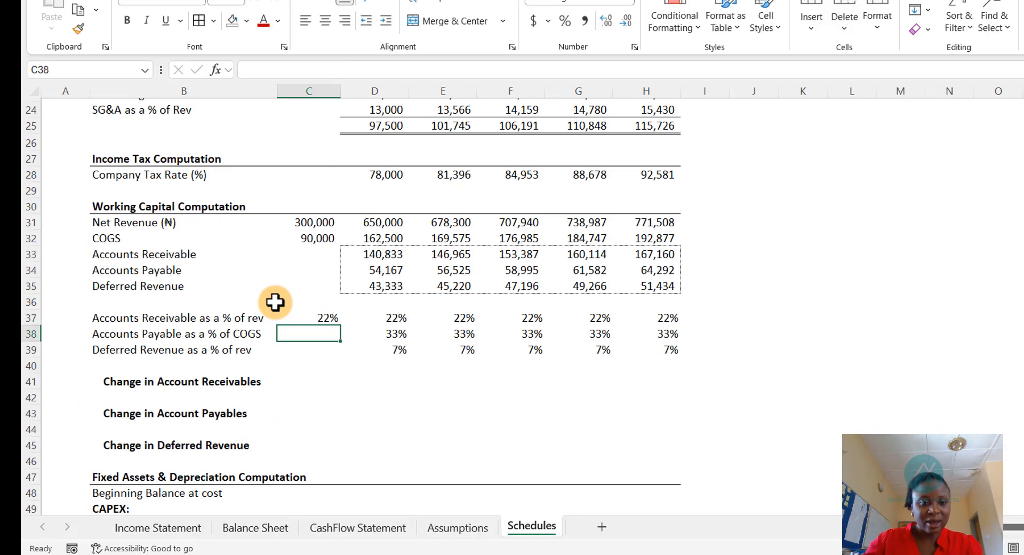
# - Copy the 2025 ratio link down to the Accounts Payable and Deferred Revenue ratio cells
pyautogui.click(324, 317)
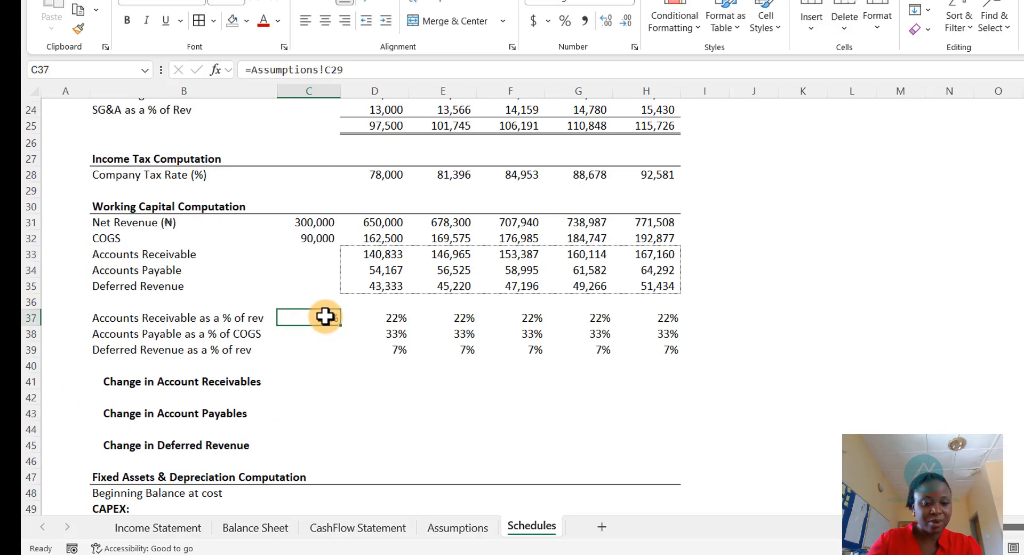
pyautogui.hotkey('ctrl', 'c')
pyautogui.press('Down')
pyautogui.hotkey('shift', 'Down')
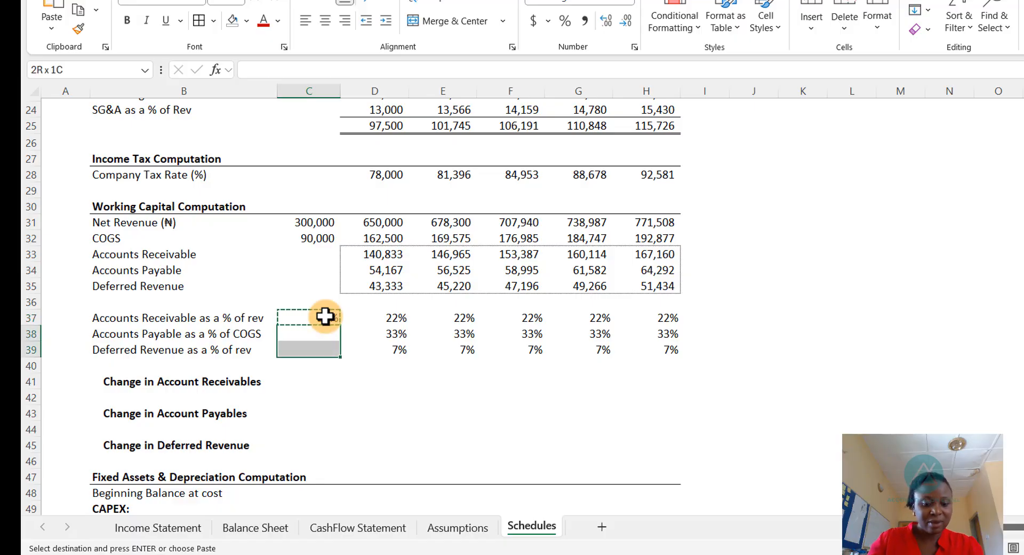
pyautogui.hotkey('ctrl', 'v')
pyautogui.press('Escape')
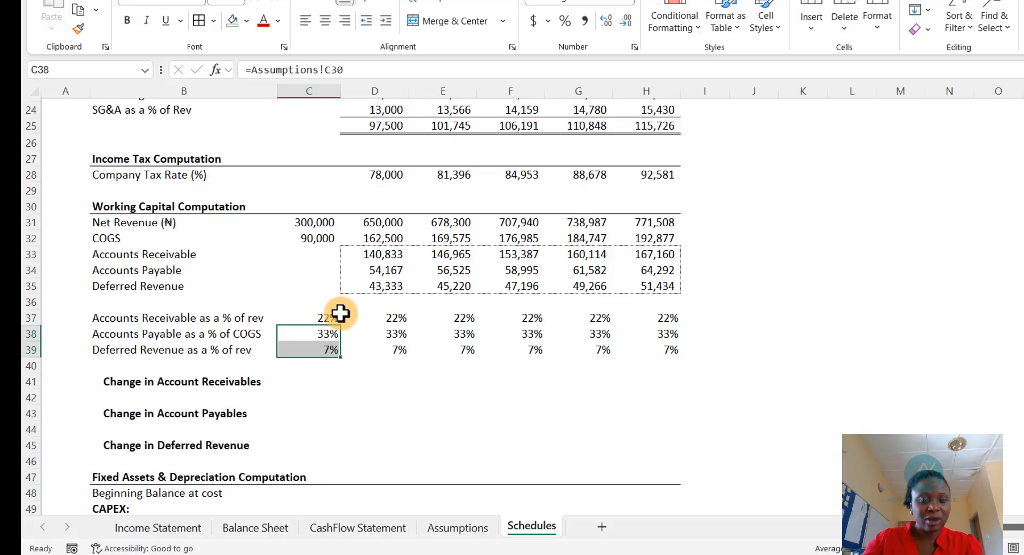
# - Copy the 2026 Accounts Receivable, Accounts Payable and Deferred Revenue formulas into the 2025 column
pyautogui.click(319, 317)
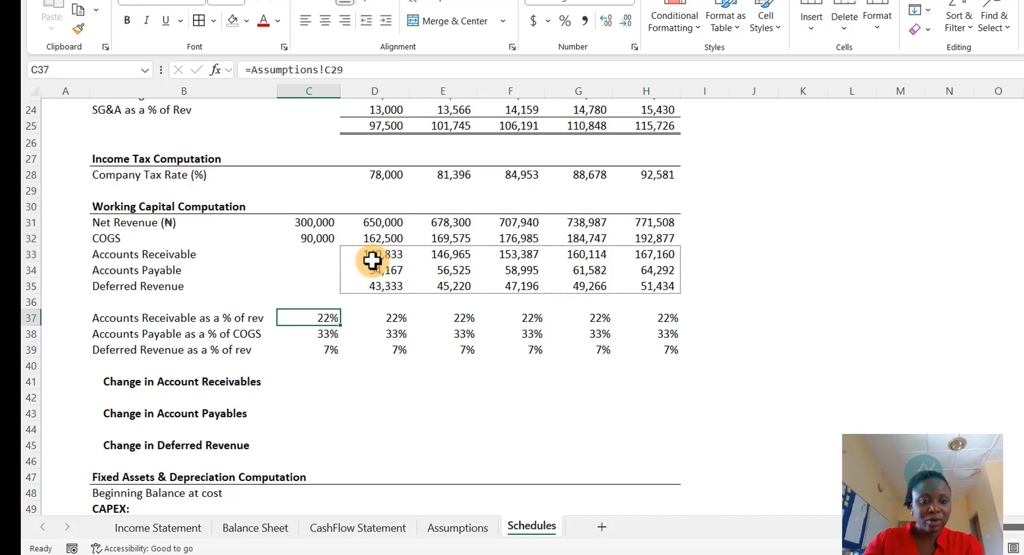
pyautogui.moveTo(373, 251); pyautogui.dragTo(382, 279)
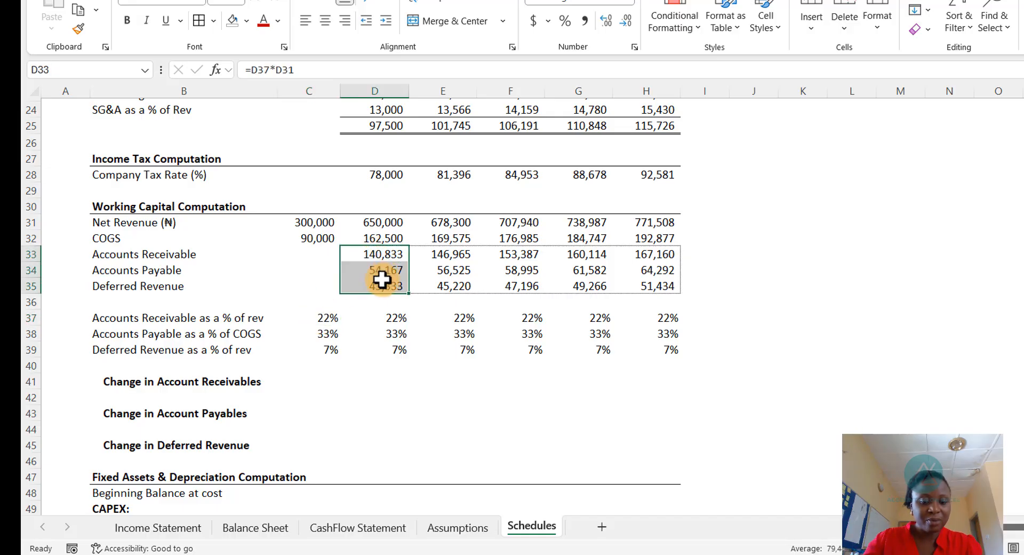
pyautogui.hotkey('ctrl', 'c')
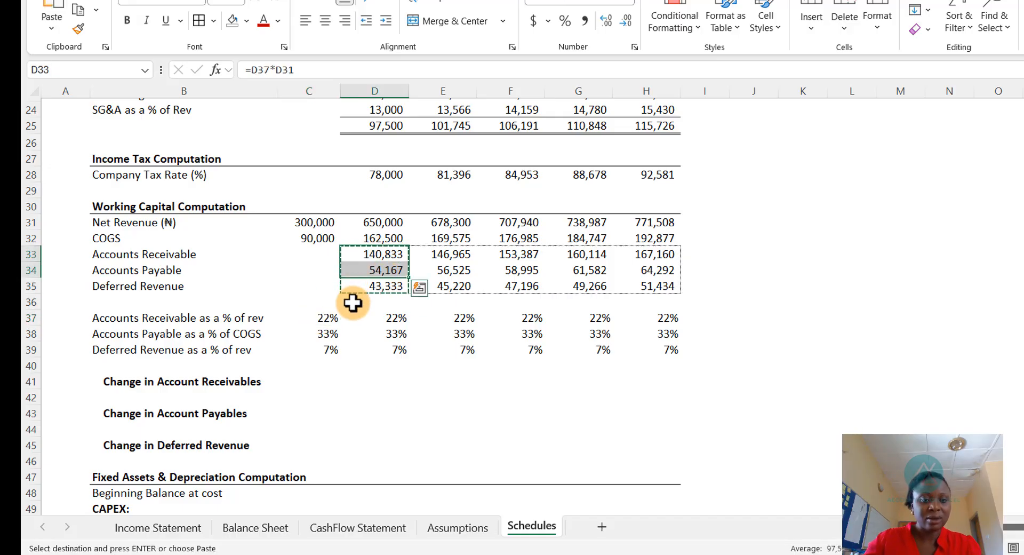
pyautogui.press('Escape')
pyautogui.click(399, 253)
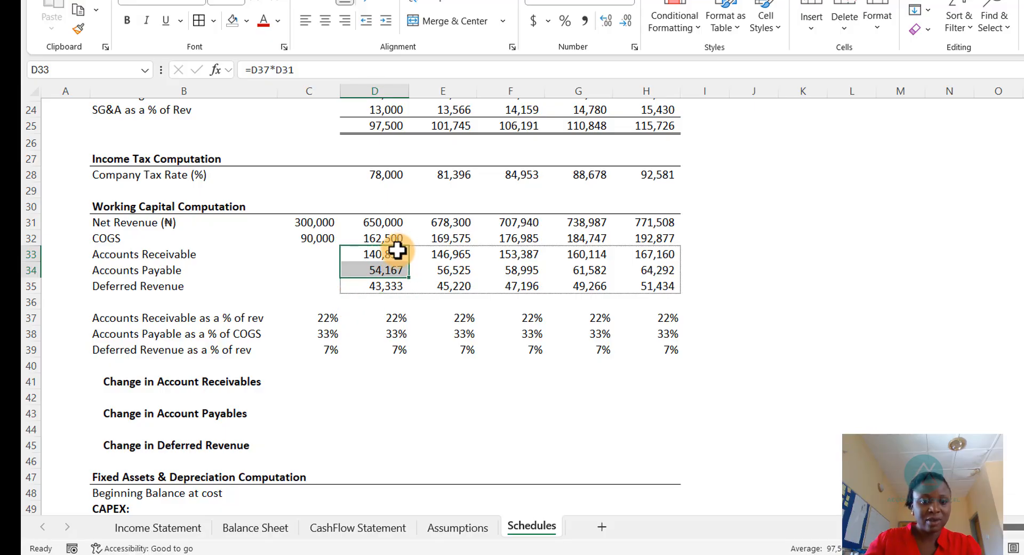
pyautogui.moveTo(391, 282); pyautogui.dragTo(394, 299)
pyautogui.hotkey('ctrl', 'c')
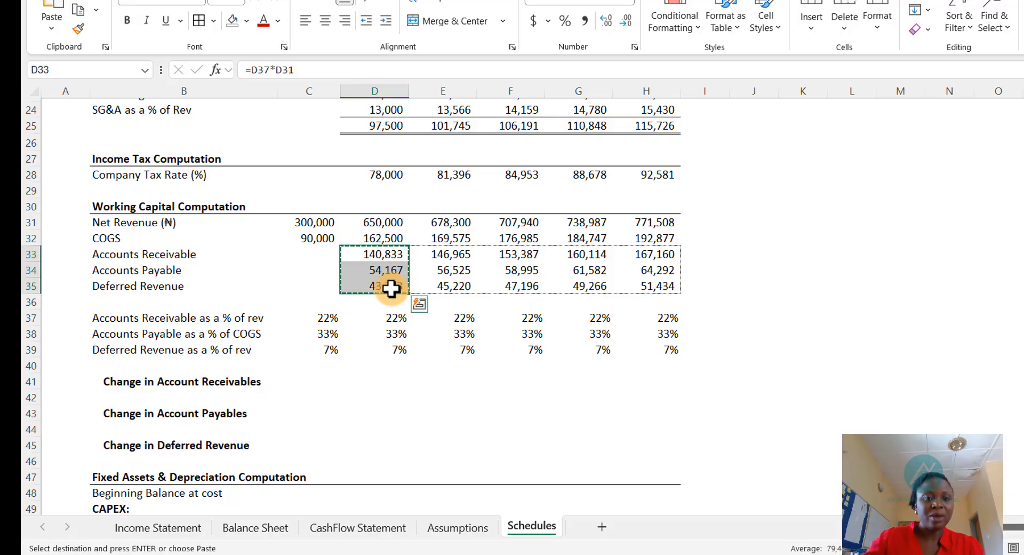
pyautogui.click(320, 252)
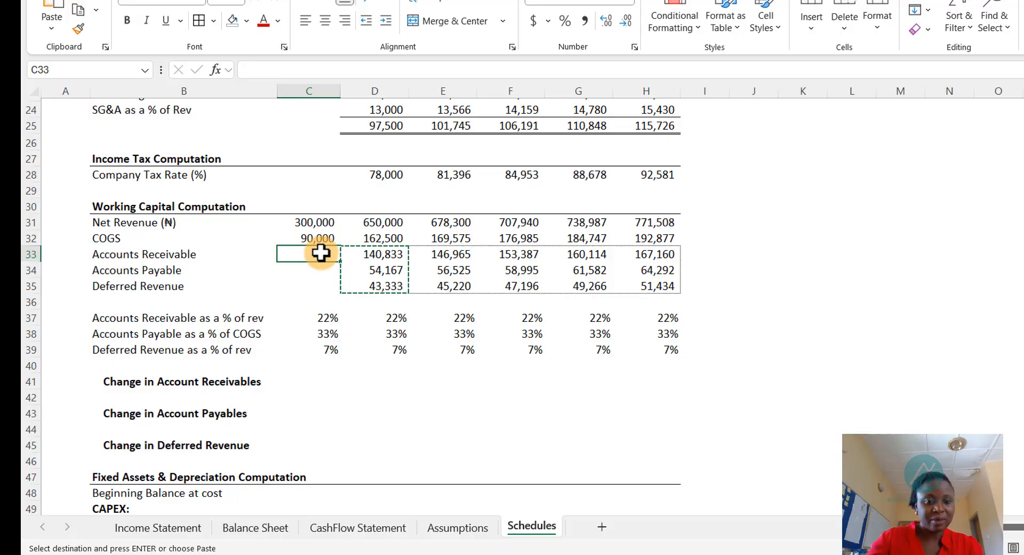
pyautogui.hotkey('ctrl', 'v')
pyautogui.press('Escape')
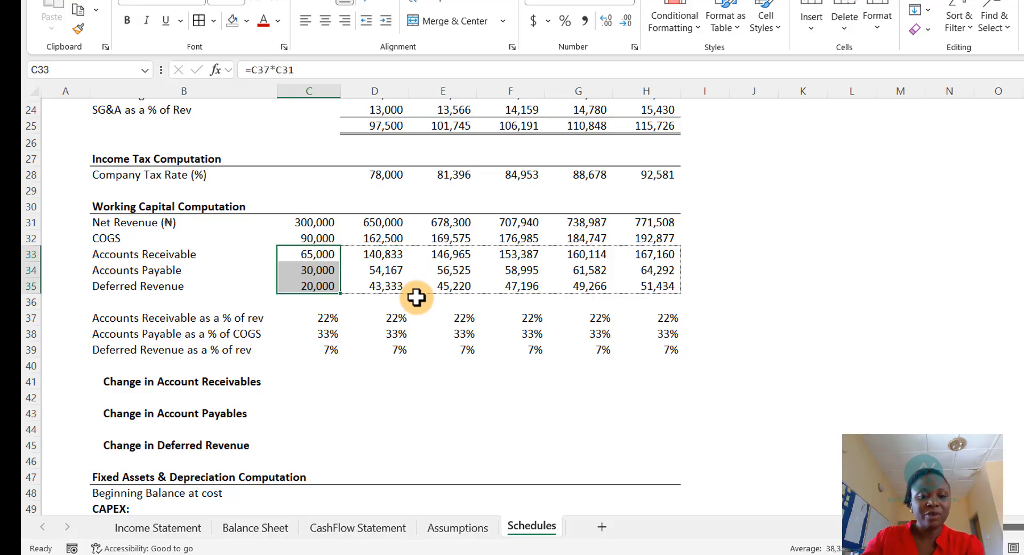
pyautogui.click(732, 269)
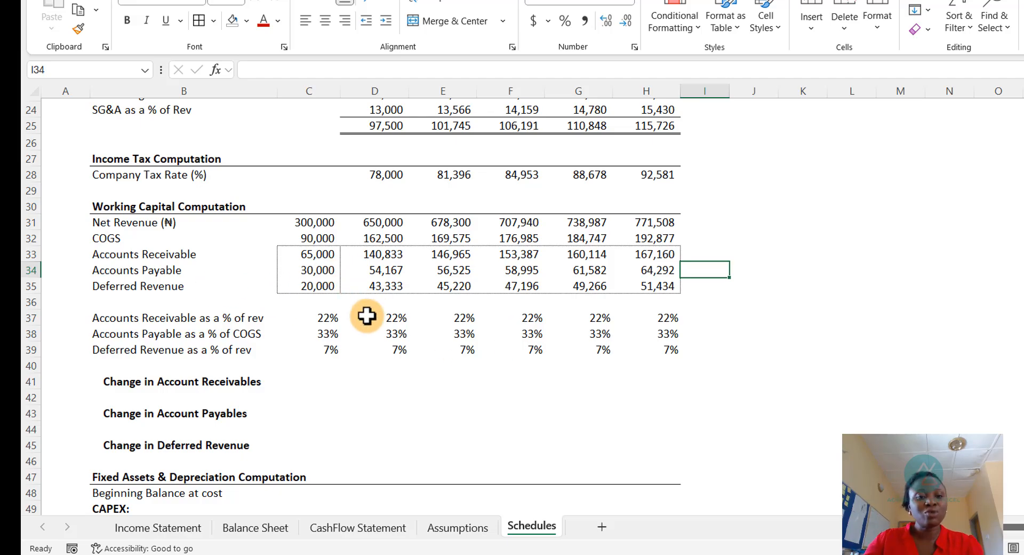
pyautogui.click(329, 381)
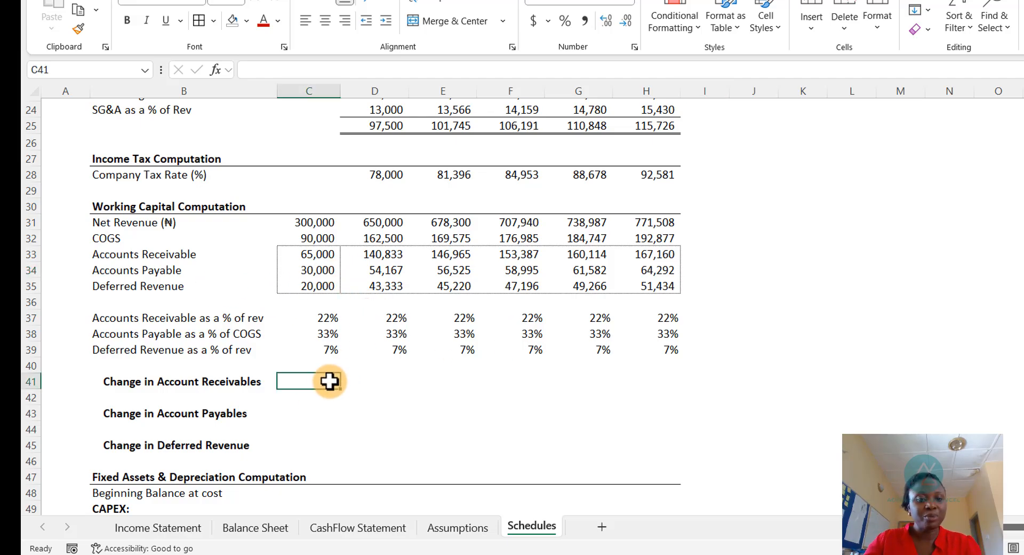
# - Enter the 2026 Change in Account Receivables formula as the negative of 2026 minus 2025 Accounts Receivable
pyautogui.click(401, 382)
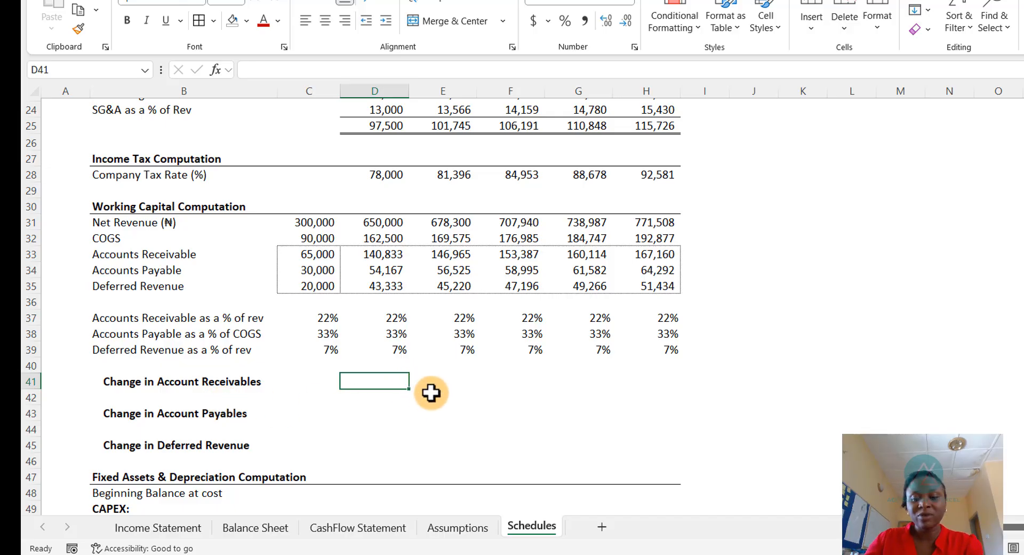
pyautogui.write('=')
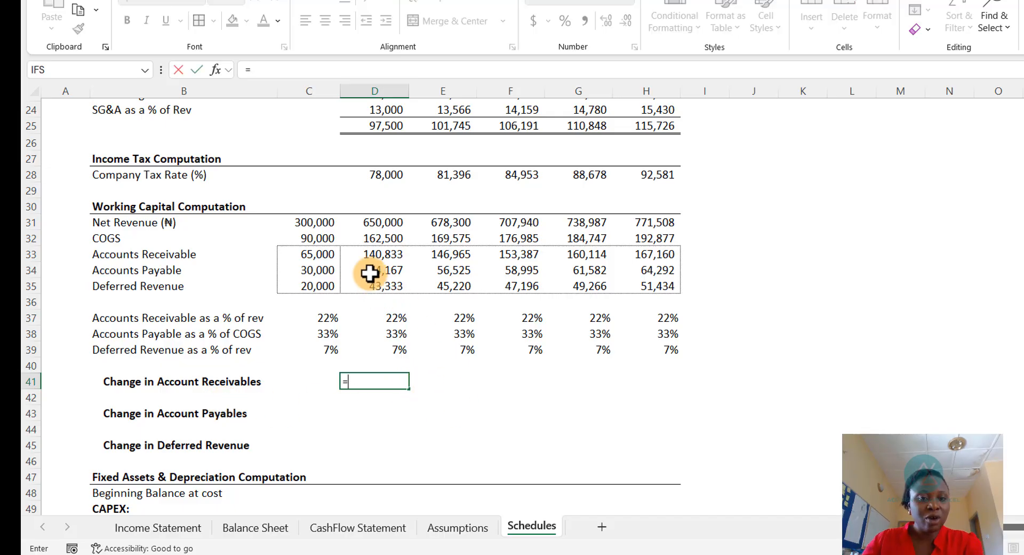
pyautogui.click(378, 254)
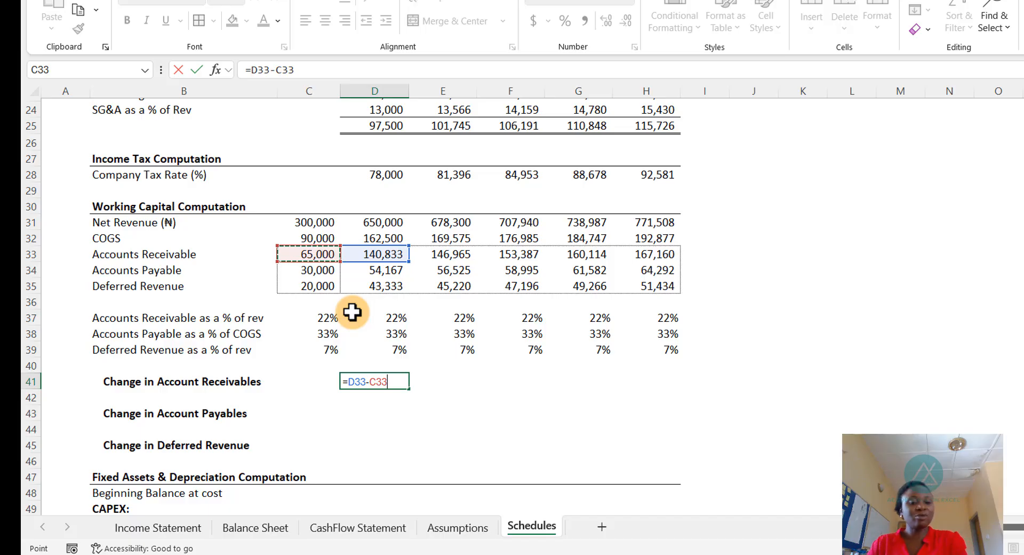
pyautogui.click(352, 382)
pyautogui.write('(')
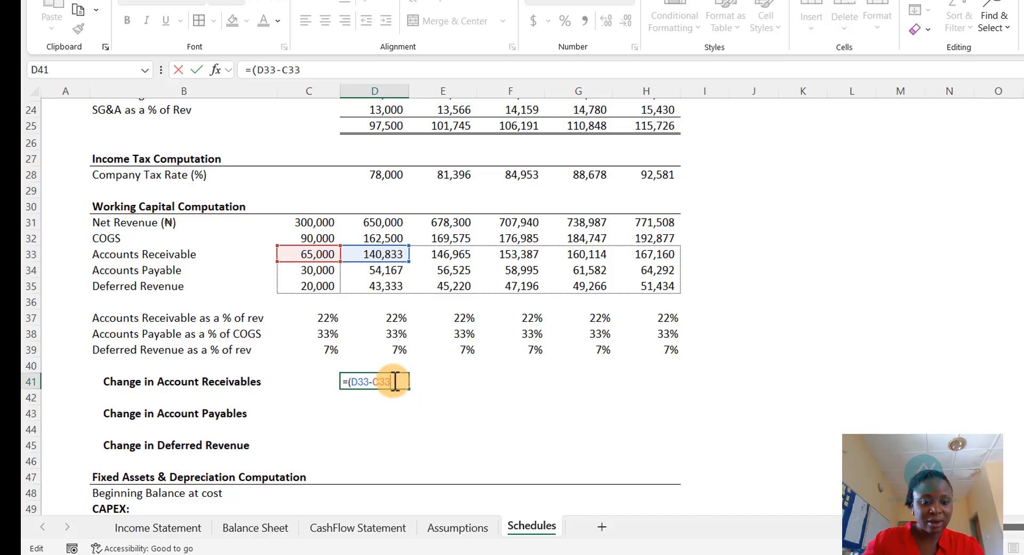
pyautogui.write(')')
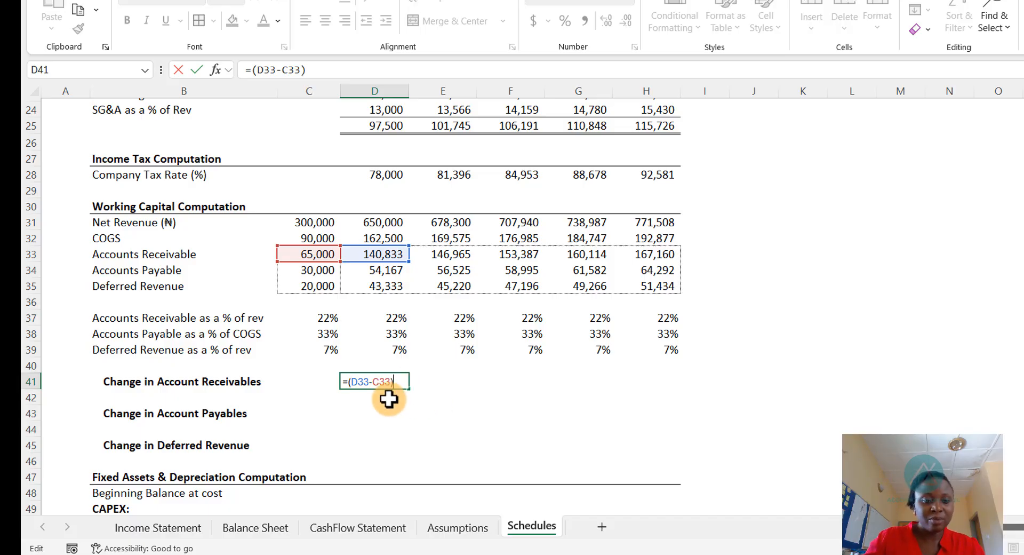
pyautogui.click(349, 382)
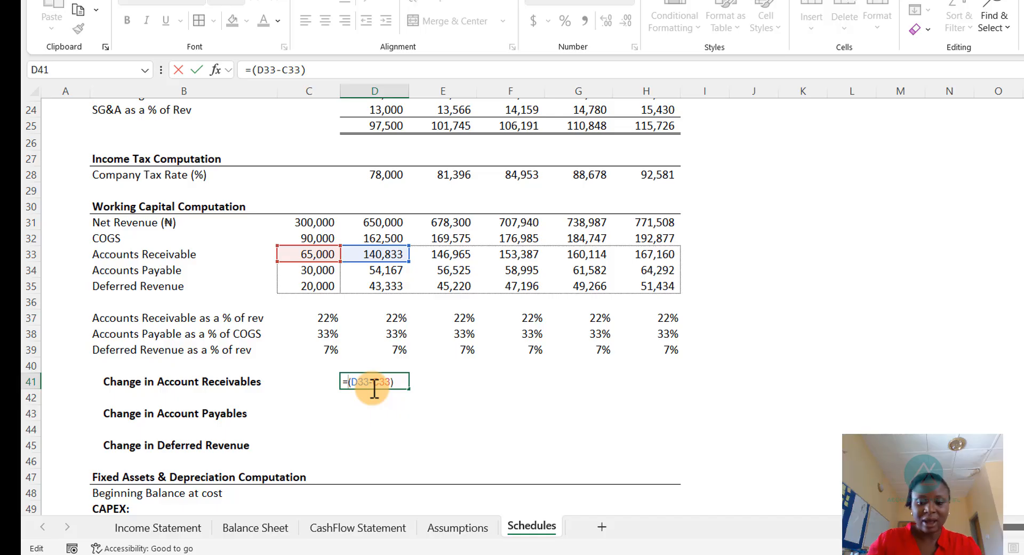
pyautogui.write('-')
pyautogui.press('Return')
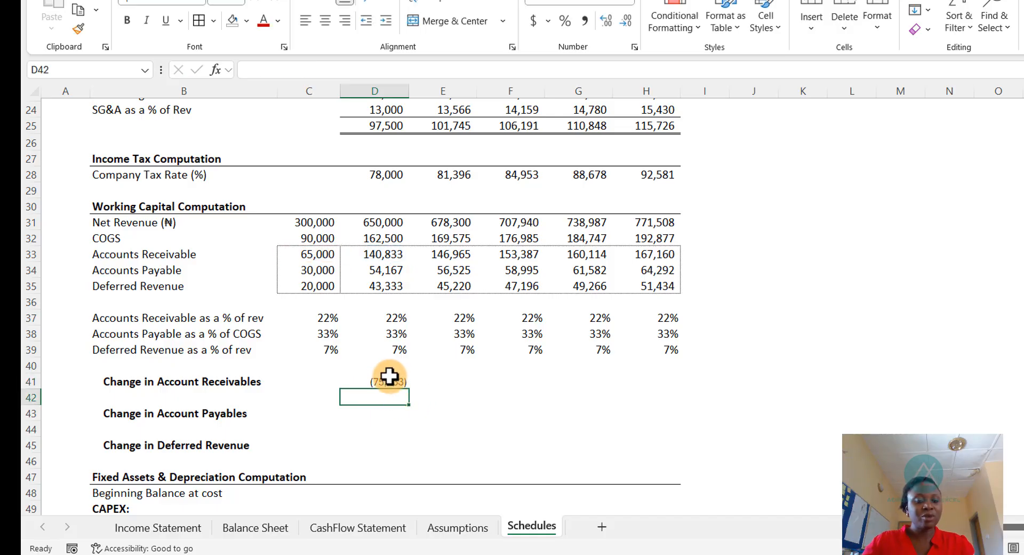
# - Copy the Change in Account Receivables formula across to the 2027–2030 columns
pyautogui.click(386, 381)
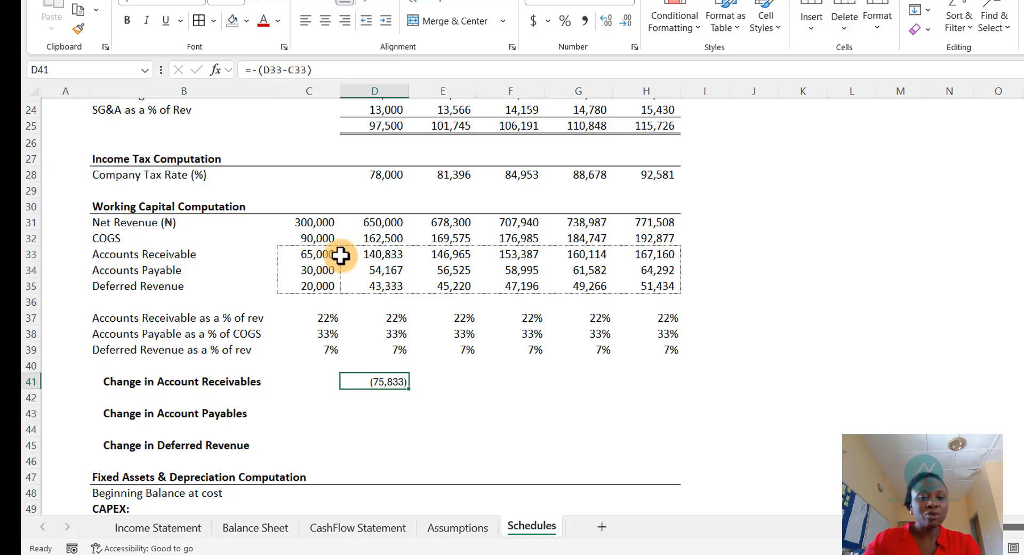
pyautogui.hotkey('ctrl', 'c')
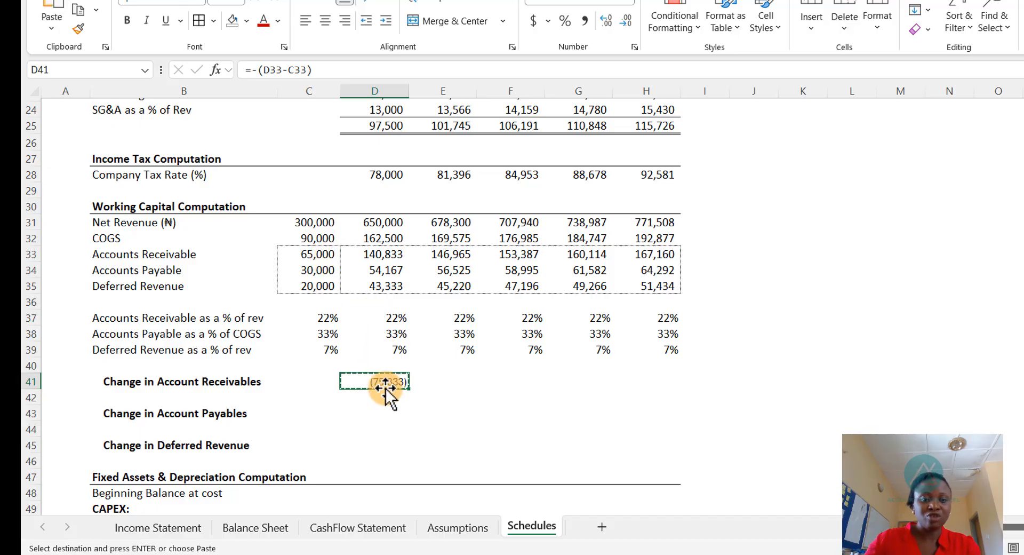
pyautogui.moveTo(425, 384); pyautogui.dragTo(639, 372)
pyautogui.hotkey('ctrl', 'v')
pyautogui.press('Escape')
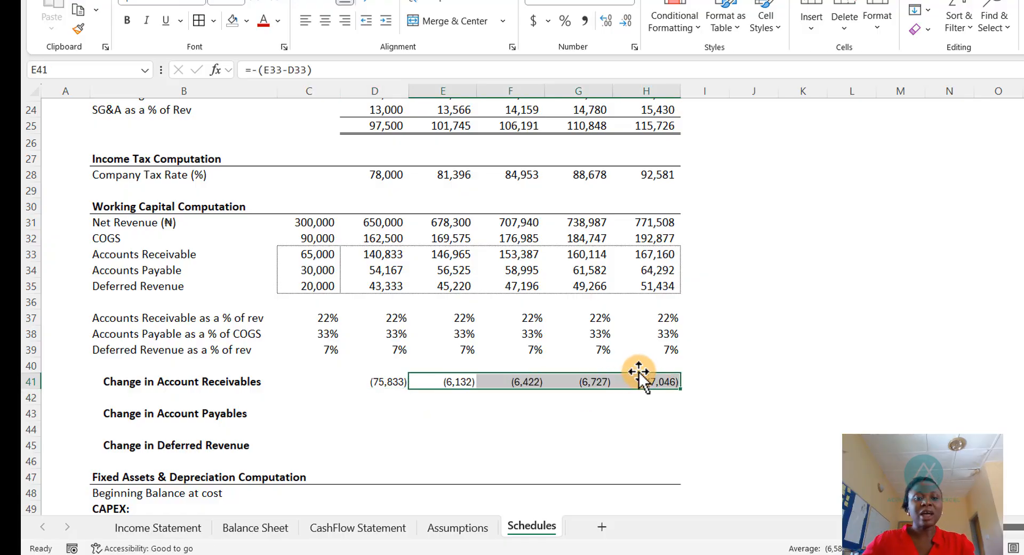
# - Enter the 2026 Change in Account Payables formula as 2026 minus 2025 Accounts Payable
pyautogui.click(370, 414)
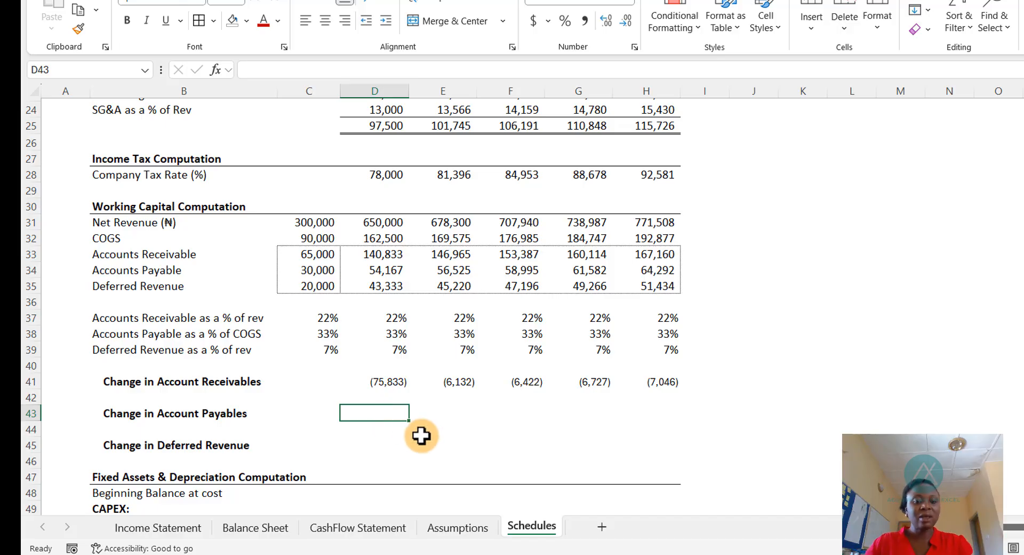
pyautogui.write('=')
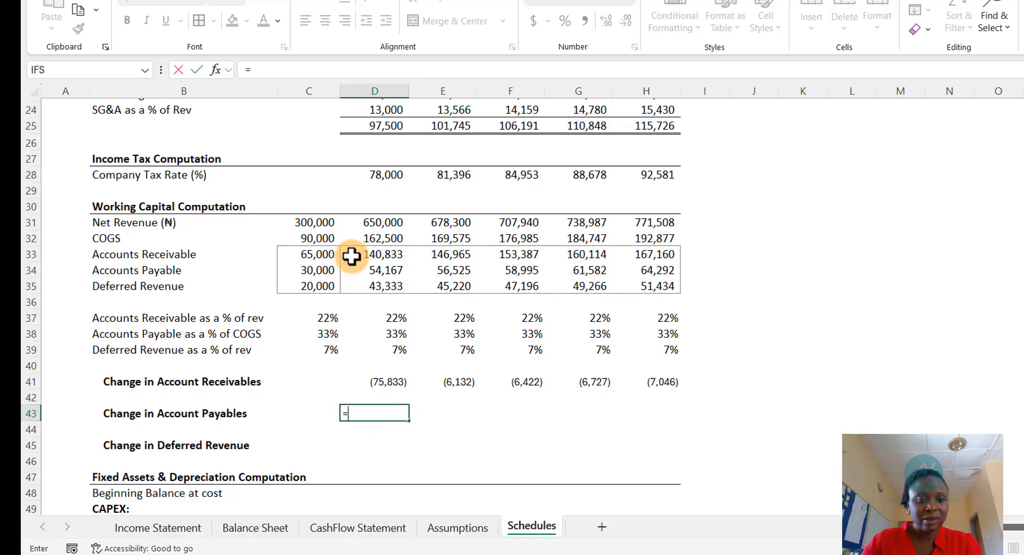
pyautogui.click(368, 268)
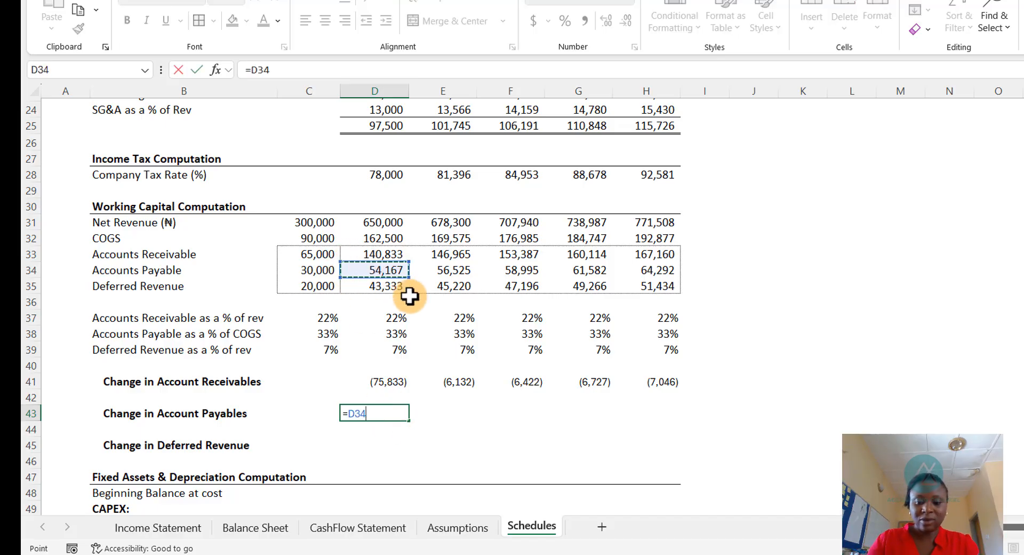
pyautogui.write('-')
pyautogui.click(319, 271)
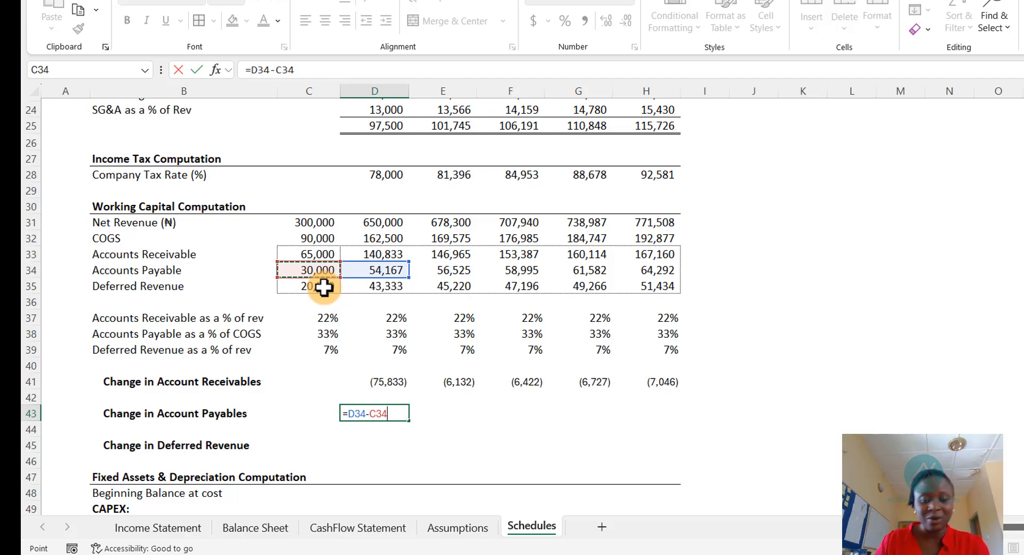
pyautogui.press('Return')
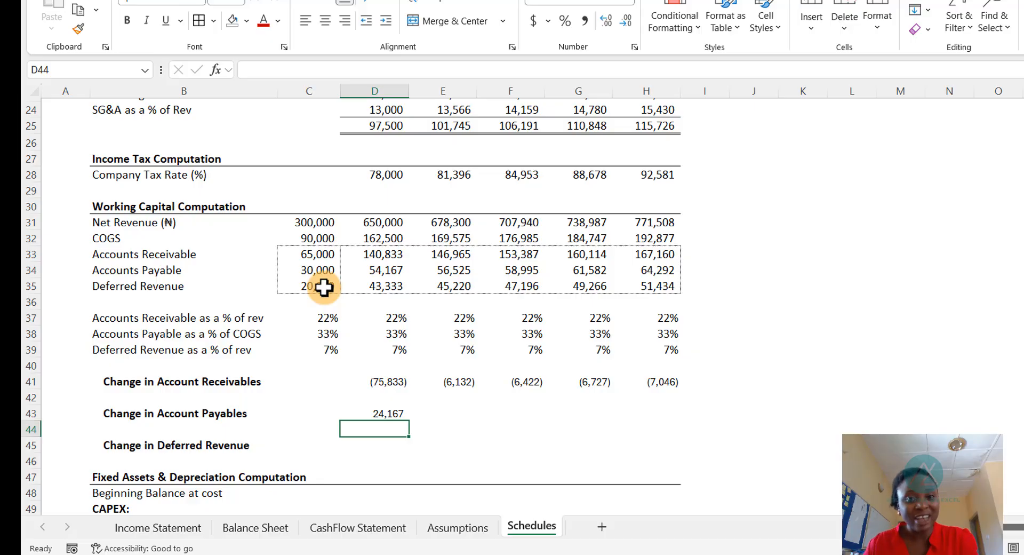
# - Enter the 2026 Change in Deferred Revenue formula as 2026 minus 2025 Deferred Revenue
pyautogui.press('Up')
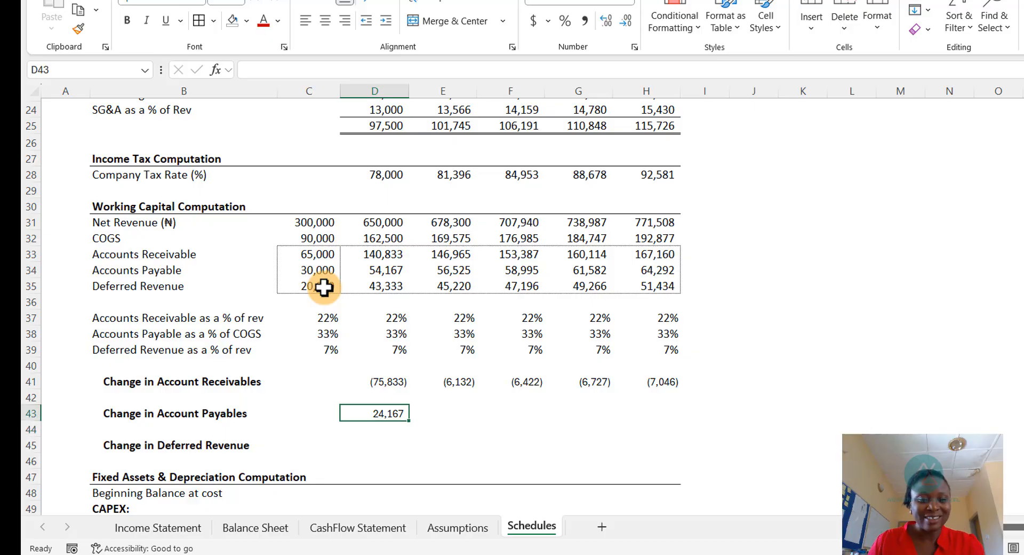
pyautogui.press('Down')
pyautogui.press('Down')
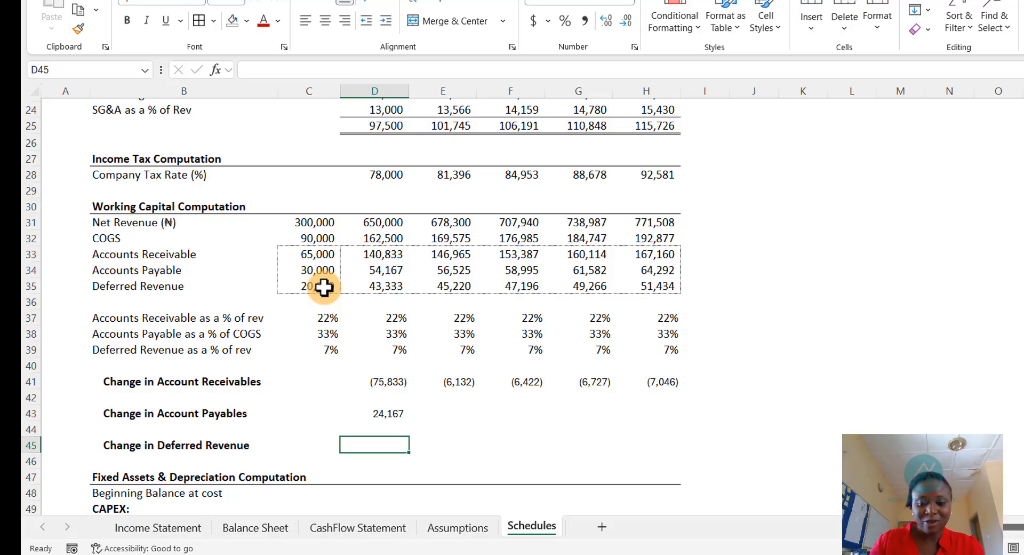
pyautogui.write('=')
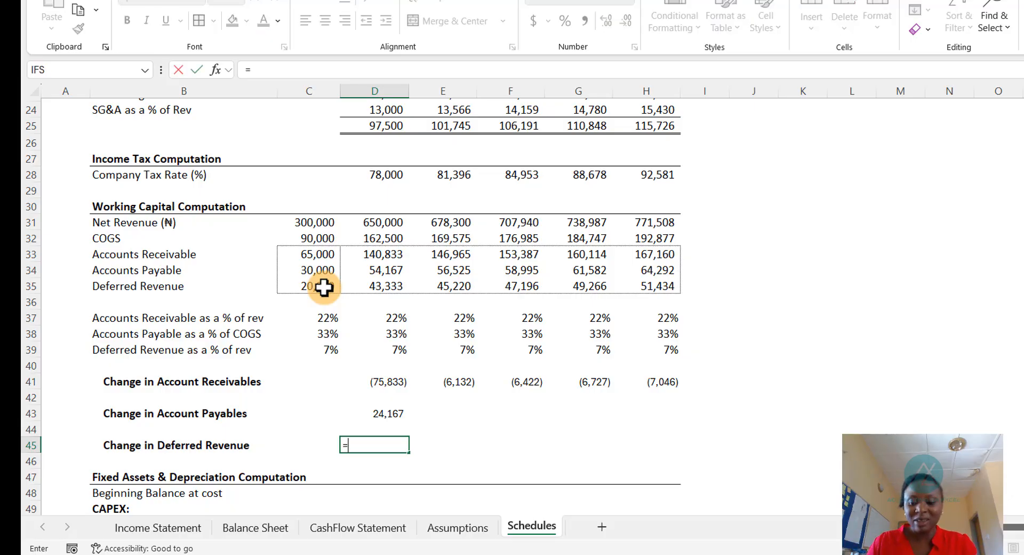
pyautogui.press('Up')
pyautogui.press('Up')
pyautogui.press('Up')
pyautogui.press('Up')
pyautogui.press('Up')
pyautogui.press('Up')
pyautogui.press('Up')
pyautogui.press('Up')
pyautogui.press('Up')
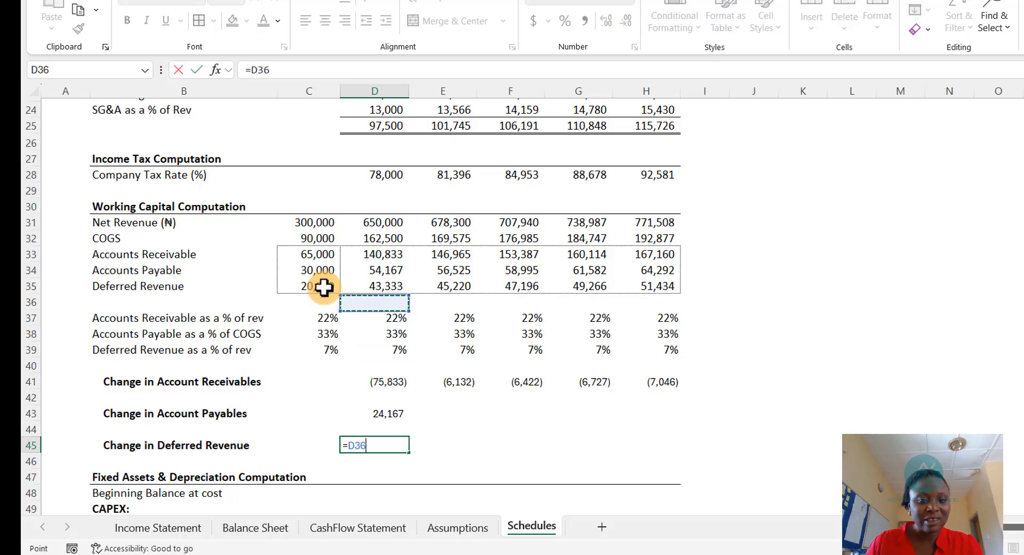
pyautogui.press('Up')
pyautogui.write('-')
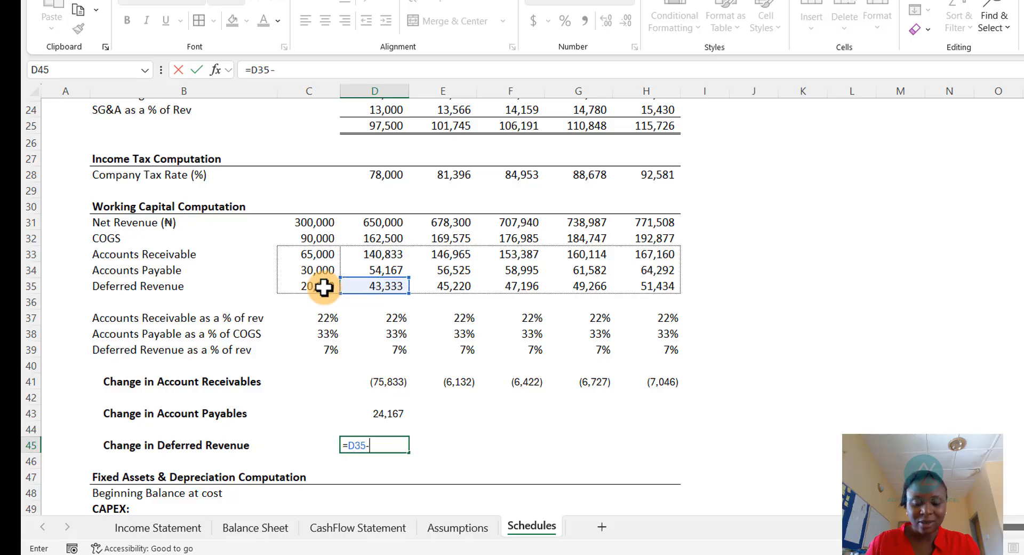
pyautogui.press('Up')
pyautogui.press('Up')
pyautogui.press('Up')
pyautogui.press('Up')
pyautogui.press('Up')
pyautogui.press('Up')
pyautogui.press('Up')
pyautogui.press('Up')
pyautogui.press('Up')
pyautogui.press('Up')
pyautogui.press('Up')
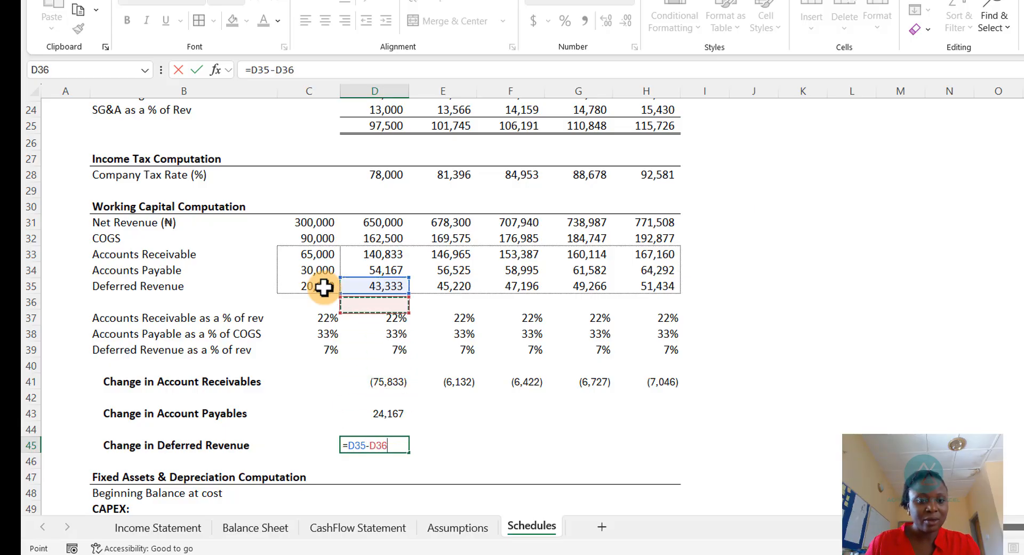
pyautogui.press('Down')
pyautogui.press('Left')
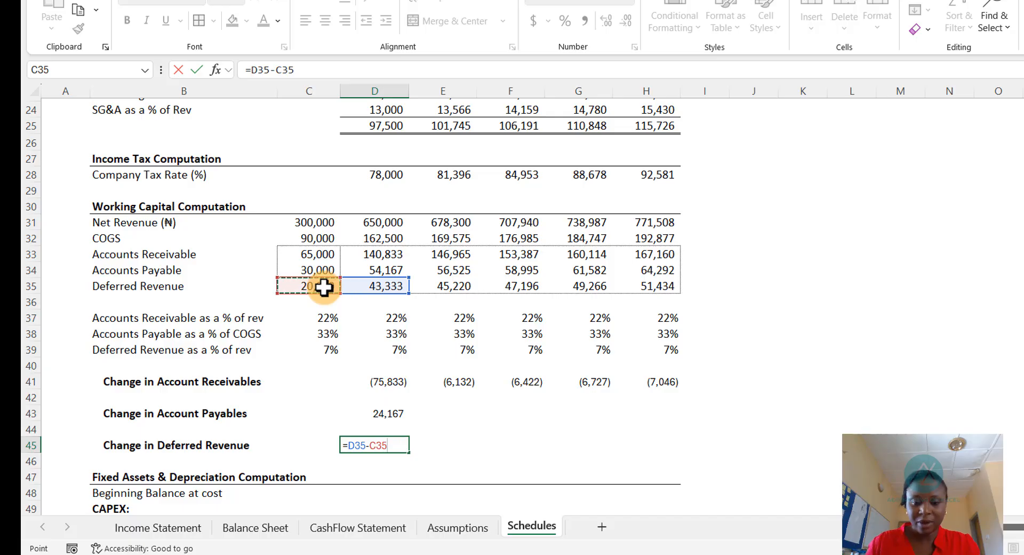
pyautogui.press('Return')
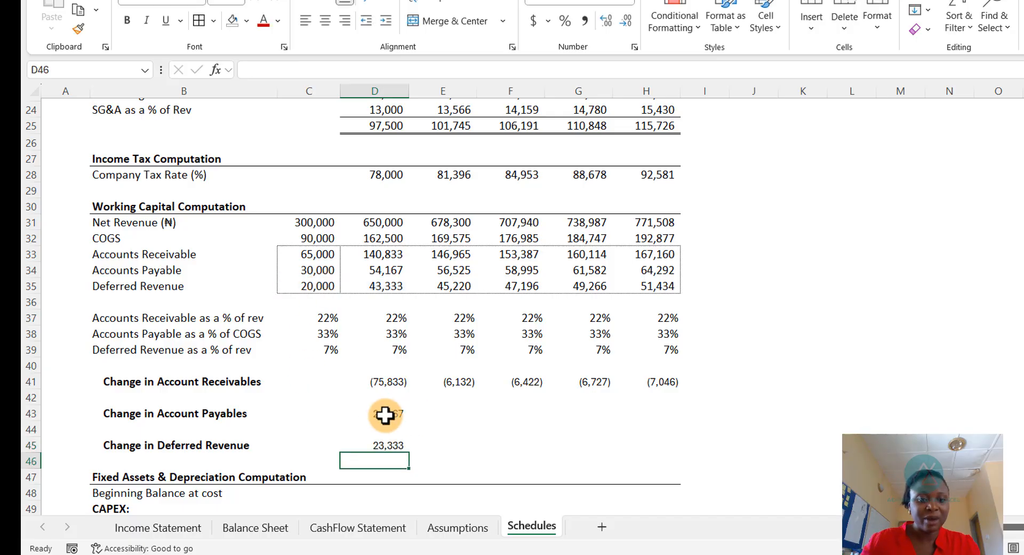
# - Copy the 2026 Account Payables and Deferred Revenue change formulas across to the 2027–2030 columns
pyautogui.moveTo(380, 410); pyautogui.dragTo(380, 461)
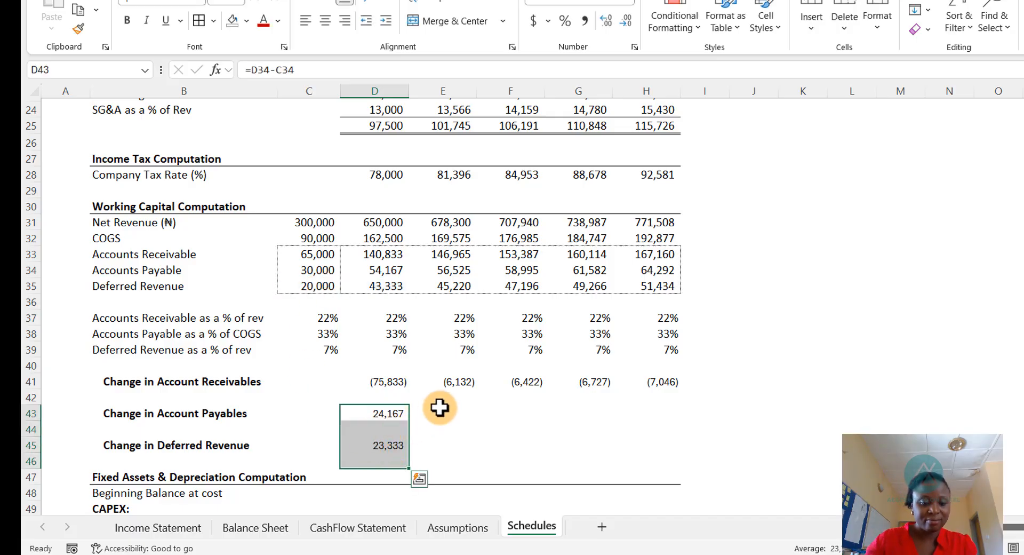
pyautogui.hotkey('ctrl', 'c')
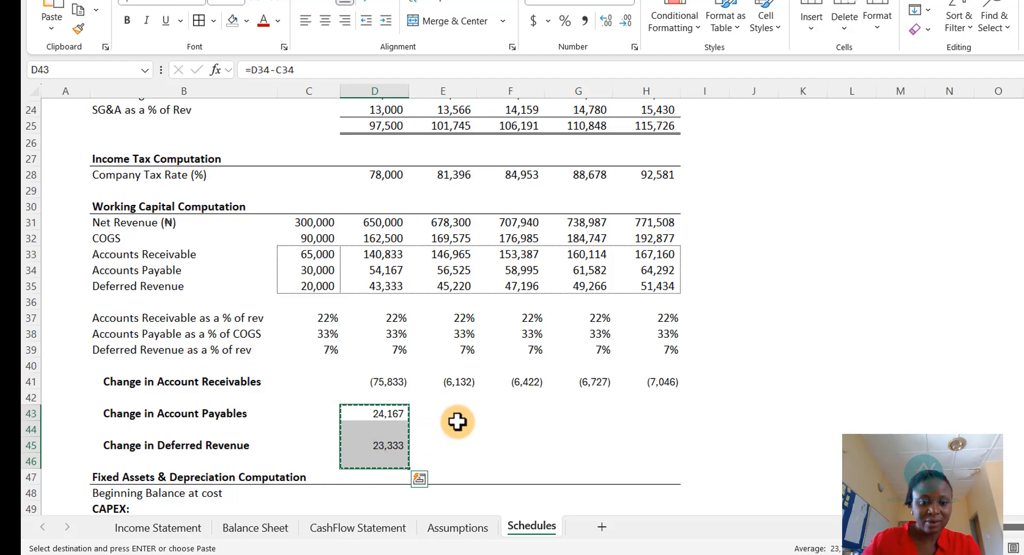
pyautogui.click(457, 413)
pyautogui.moveTo(458, 413); pyautogui.dragTo(653, 456)
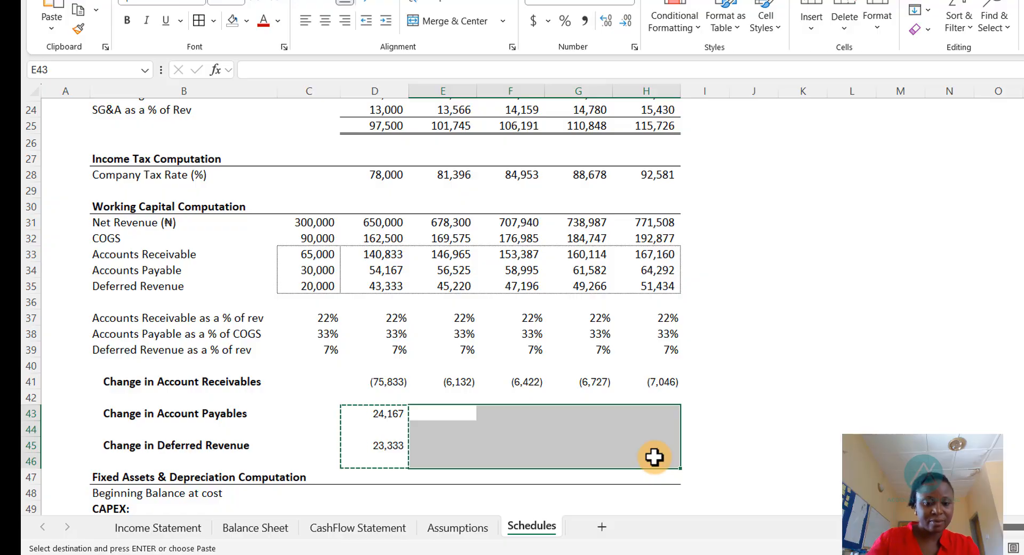
pyautogui.hotkey('ctrl', 'v')
pyautogui.press('Escape')
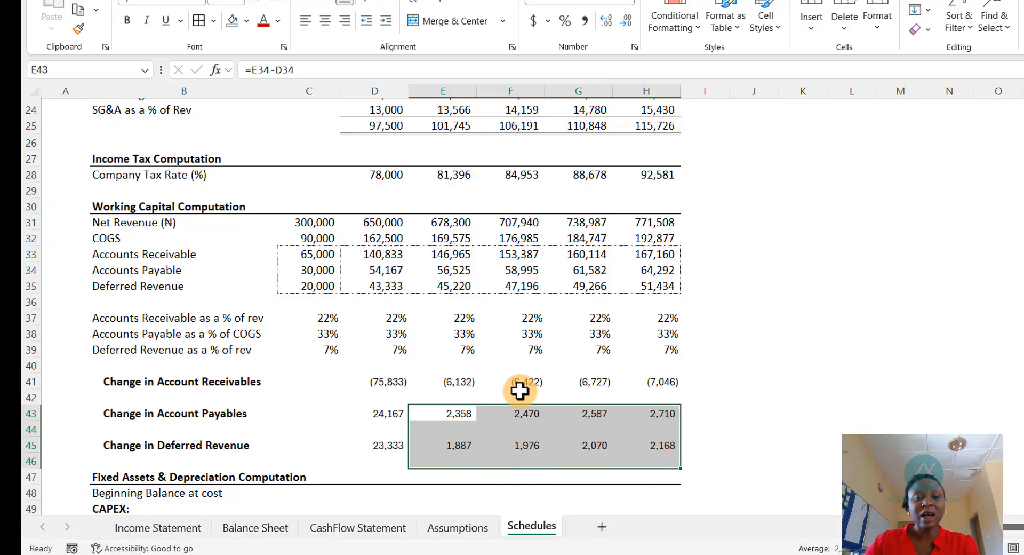
# - Paint the working capital block's border formatting onto the change rows from 2026 to 2030
pyautogui.moveTo(356, 380); pyautogui.dragTo(619, 445)
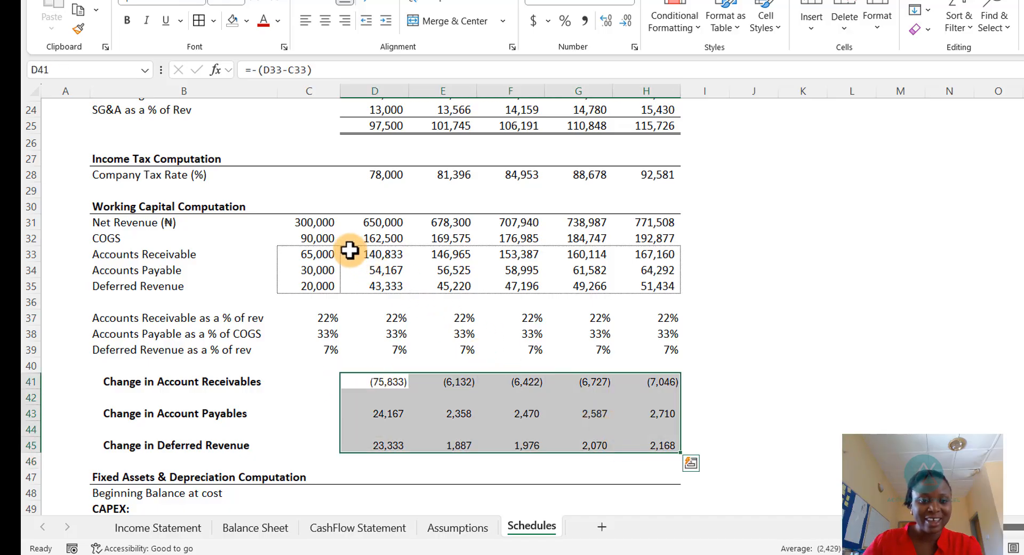
pyautogui.moveTo(350, 255); pyautogui.dragTo(634, 284)
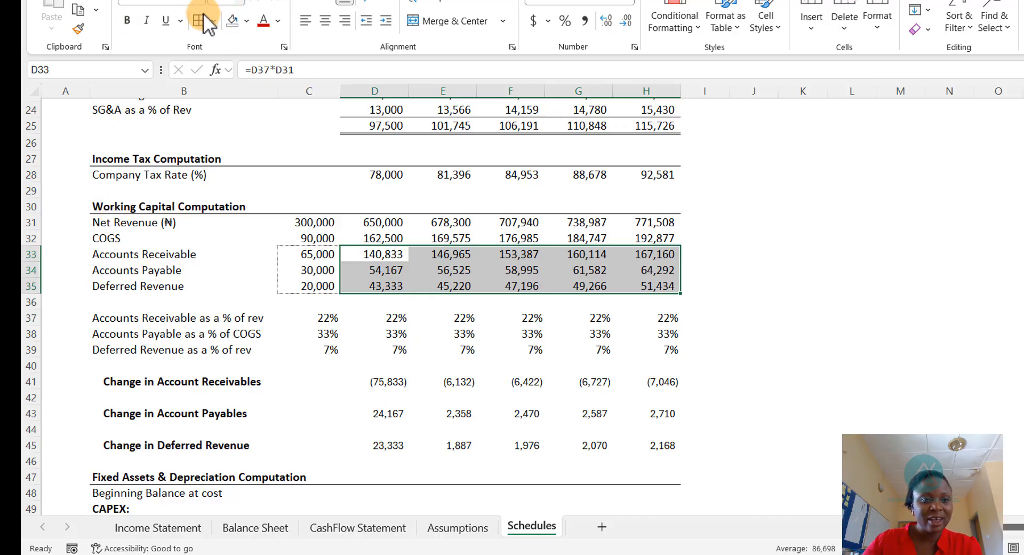
pyautogui.click(78, 28)
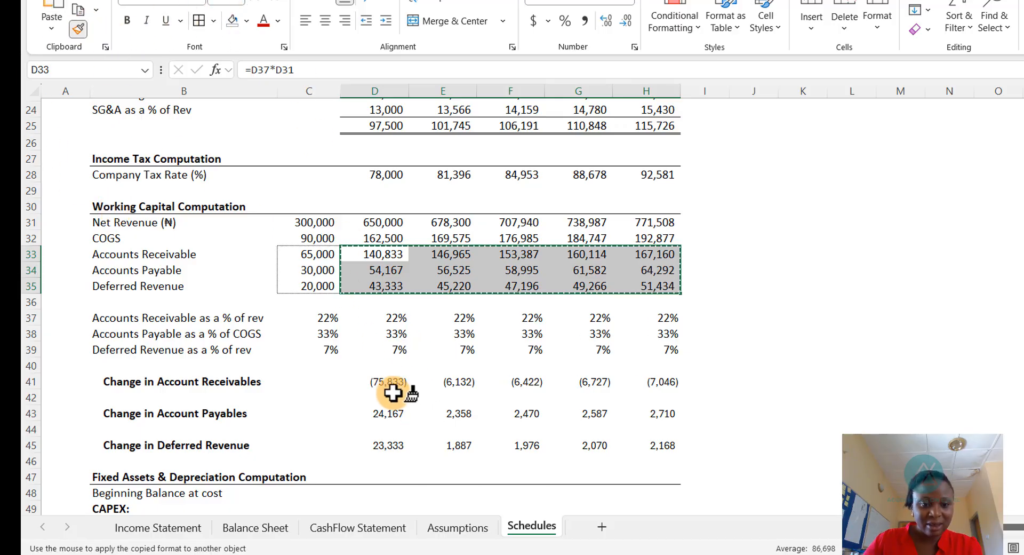
pyautogui.moveTo(384, 380); pyautogui.dragTo(639, 445)
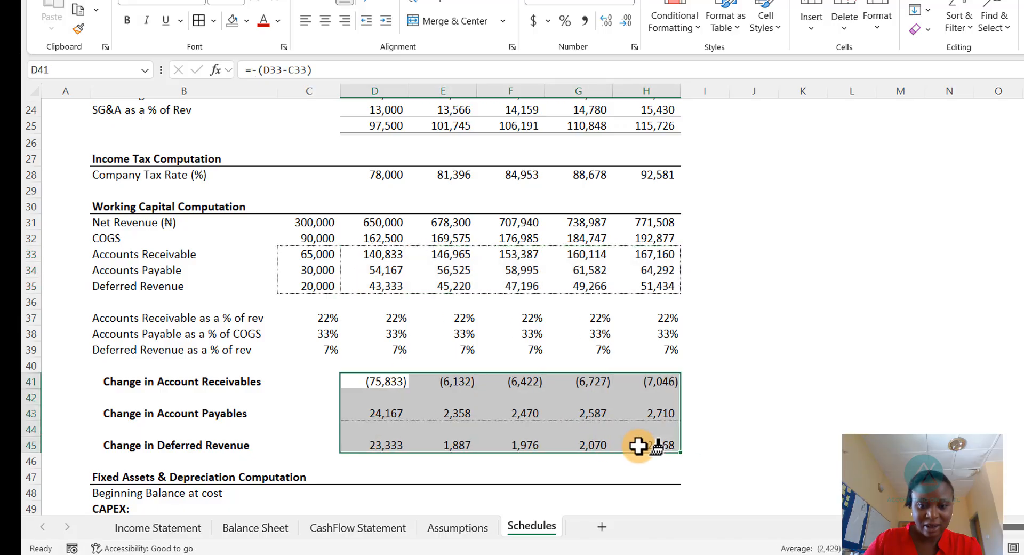
# - Undo the format painting on the change rows
pyautogui.click(738, 430)
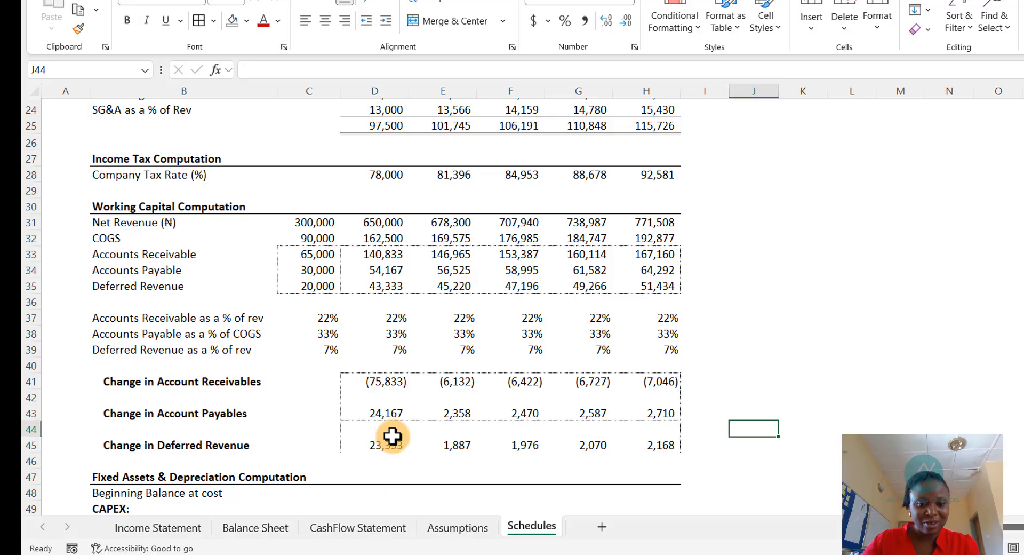
pyautogui.hotkey('ctrl', 'z')
pyautogui.press('Escape')
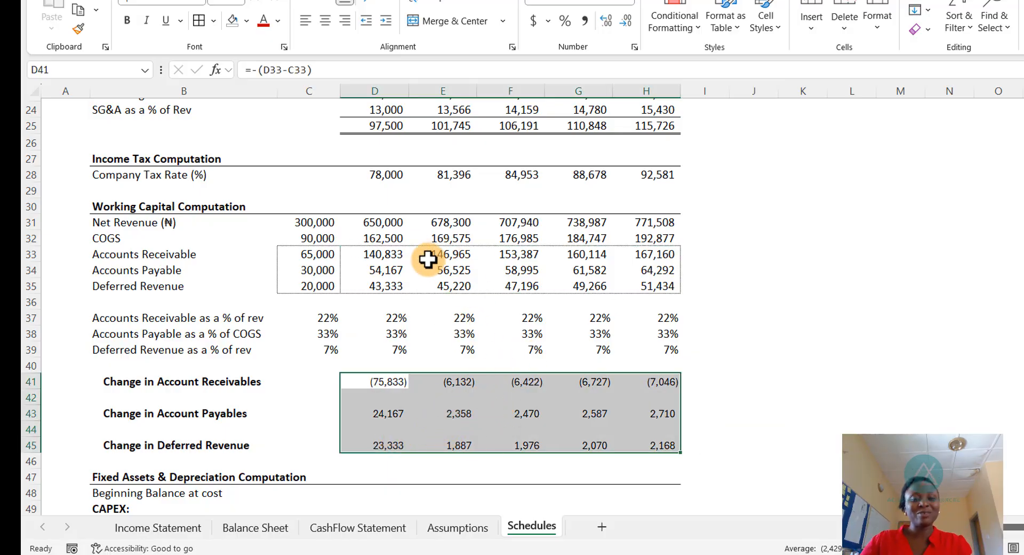
pyautogui.scroll(1, 367, 340)
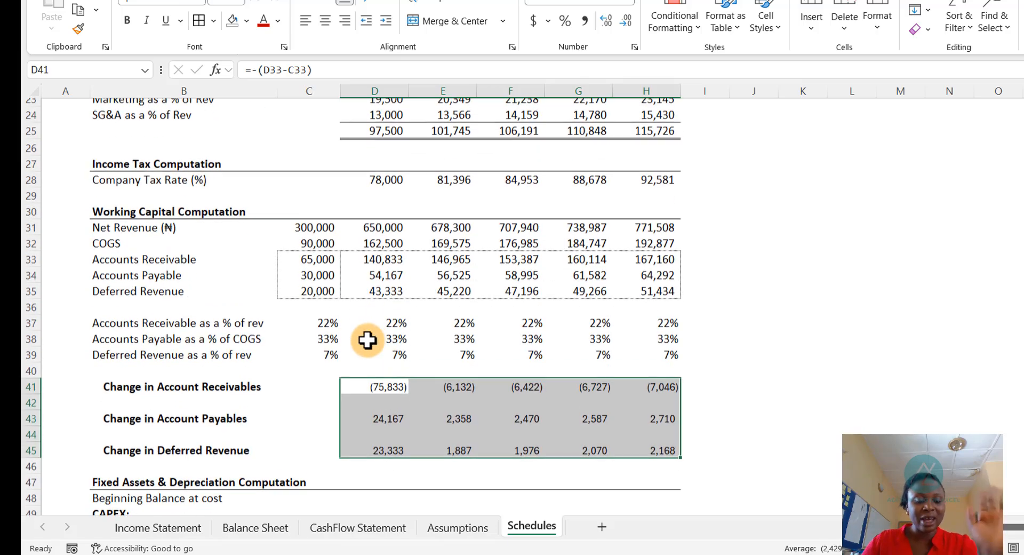
pyautogui.scroll(-1, 367, 340)
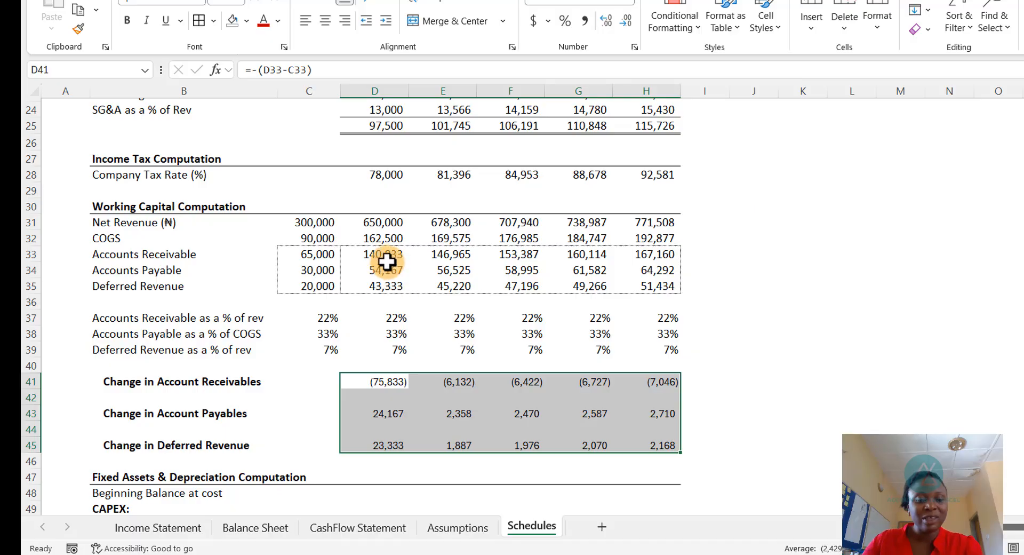
# - Link the Balance Sheet's 2025 Accounts Receivable to the 2025 Accounts Receivable in the Schedules working capital block
pyautogui.click(256, 529)
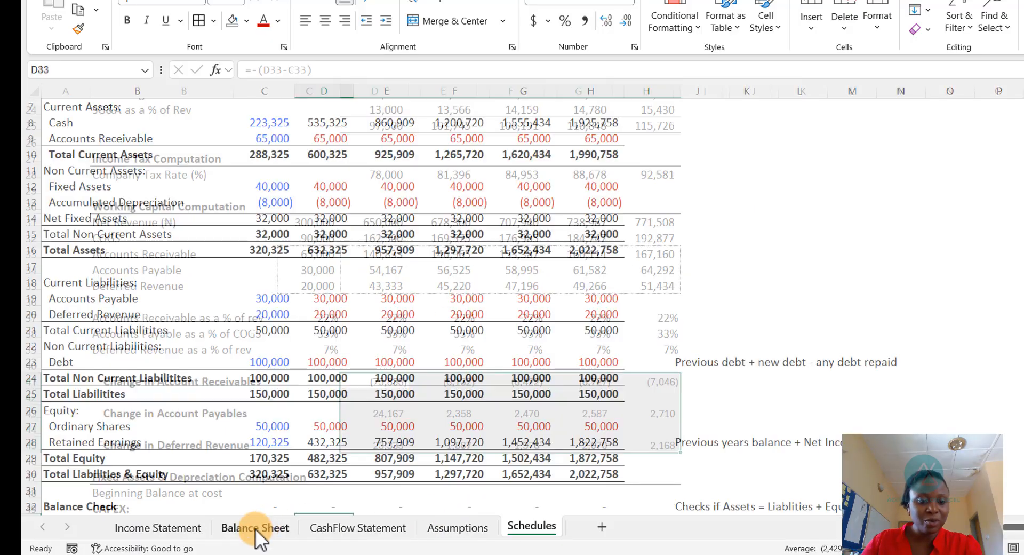
pyautogui.scroll(2, 279, 298)
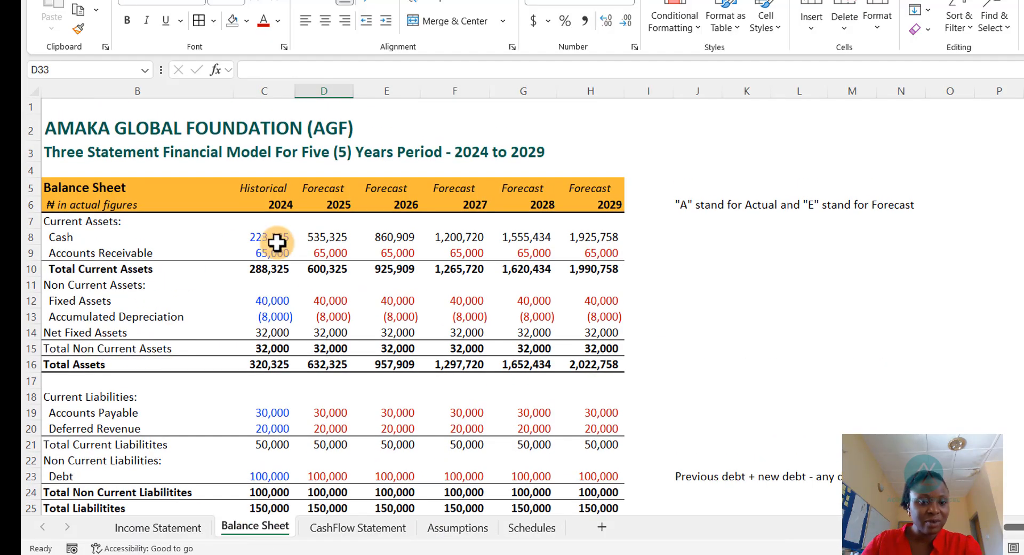
pyautogui.click(329, 256)
pyautogui.doubleClick(329, 255)
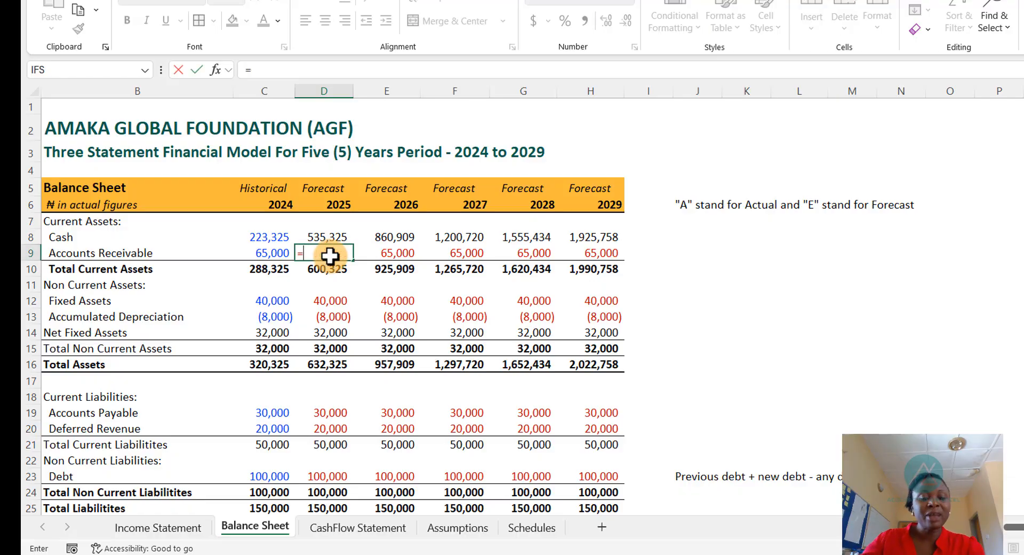
pyautogui.press('Escape')
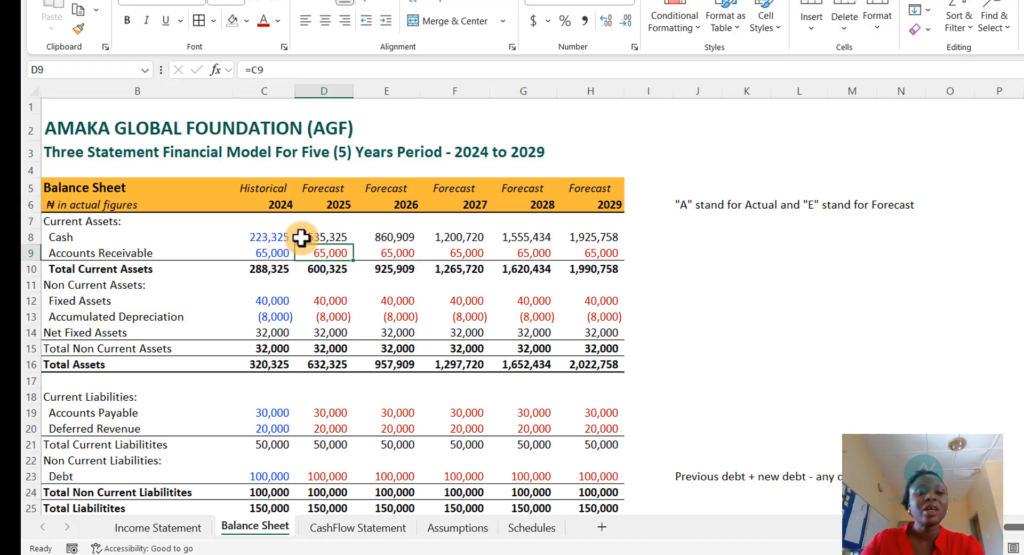
pyautogui.write('=')
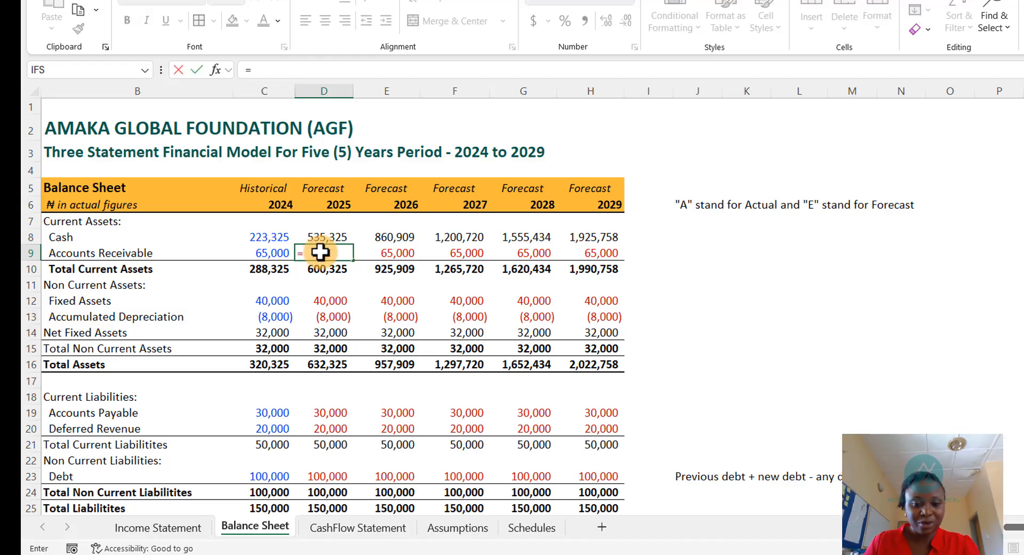
pyautogui.hotkey('ctrl', 'pagedown')
pyautogui.hotkey('ctrl', 'pagedown')
pyautogui.hotkey('ctrl', 'pagedown')
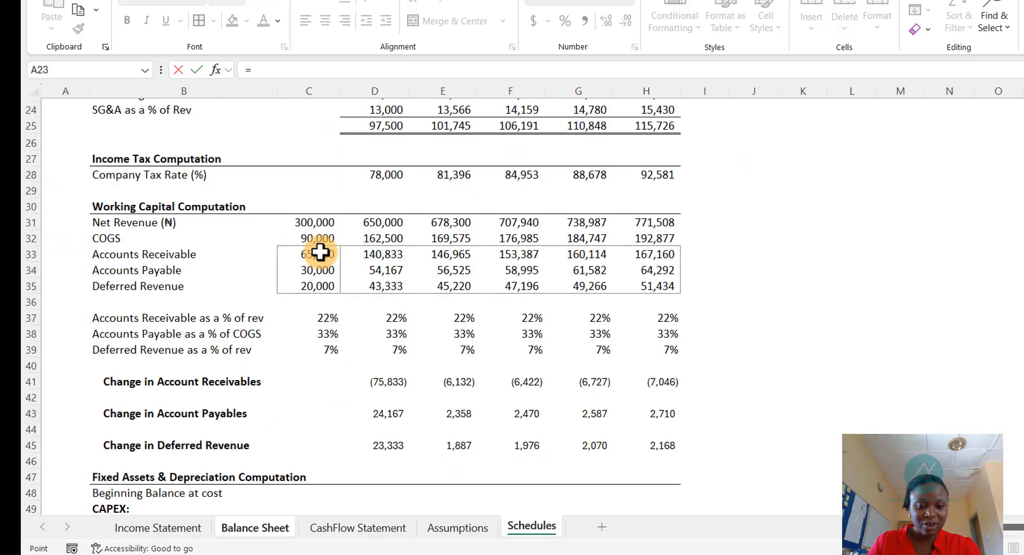
pyautogui.press('Down')
pyautogui.press('Down')
pyautogui.press('Down')
pyautogui.press('Down')
pyautogui.press('Down')
pyautogui.press('Down')
pyautogui.press('Down')
pyautogui.press('Down')
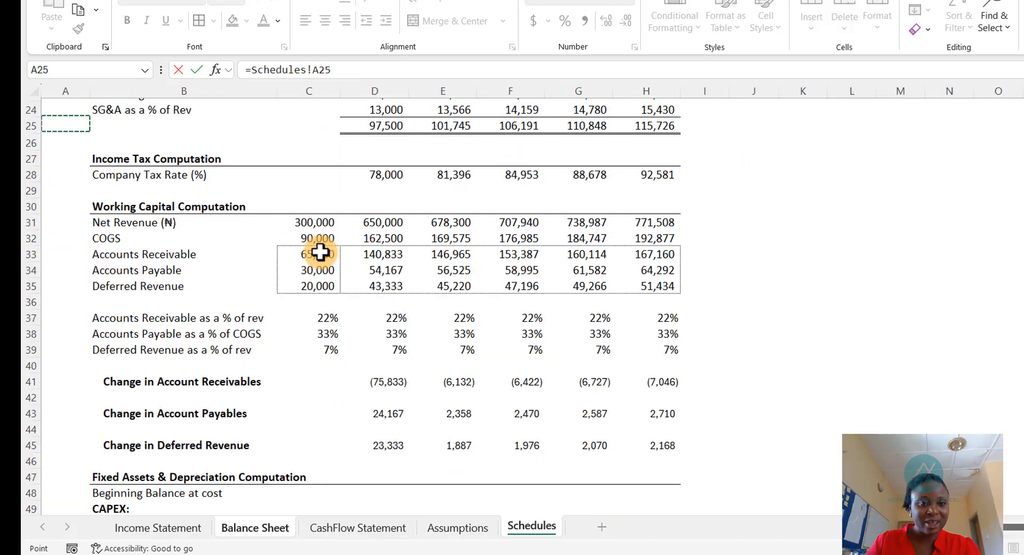
pyautogui.press('Down')
pyautogui.press('Down')
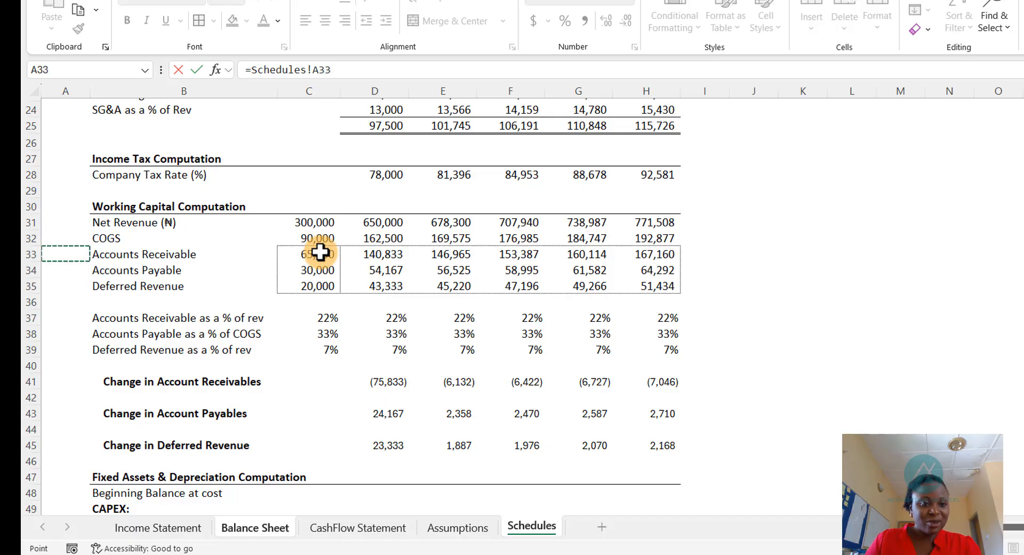
pyautogui.press('Right')
pyautogui.press('Right')
pyautogui.press('Right')
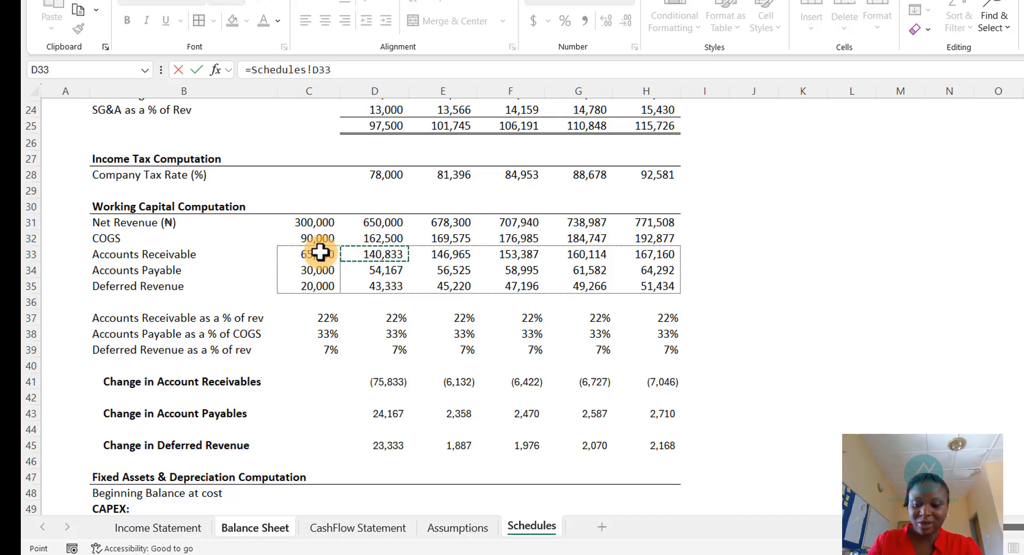
pyautogui.press('Return')
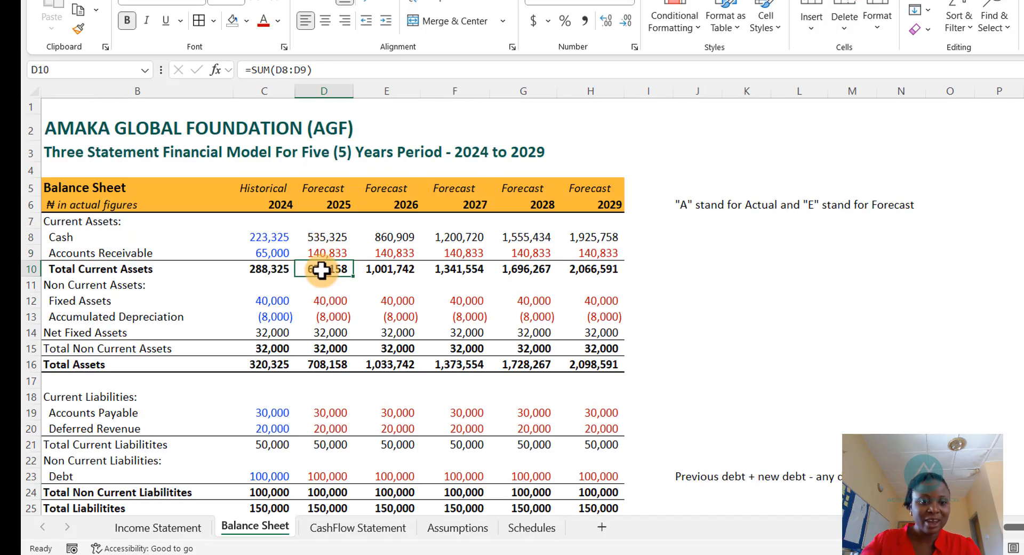
# - Set the 2025 Accounts Receivable font colour to Automatic and copy its link across to the 2026–2029 columns
pyautogui.click(330, 252)
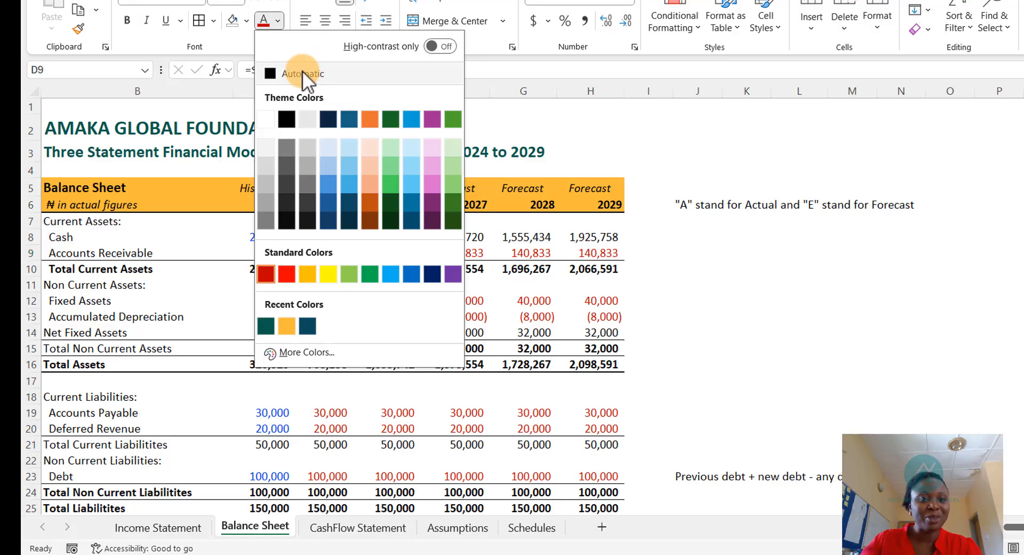
pyautogui.click(304, 73)
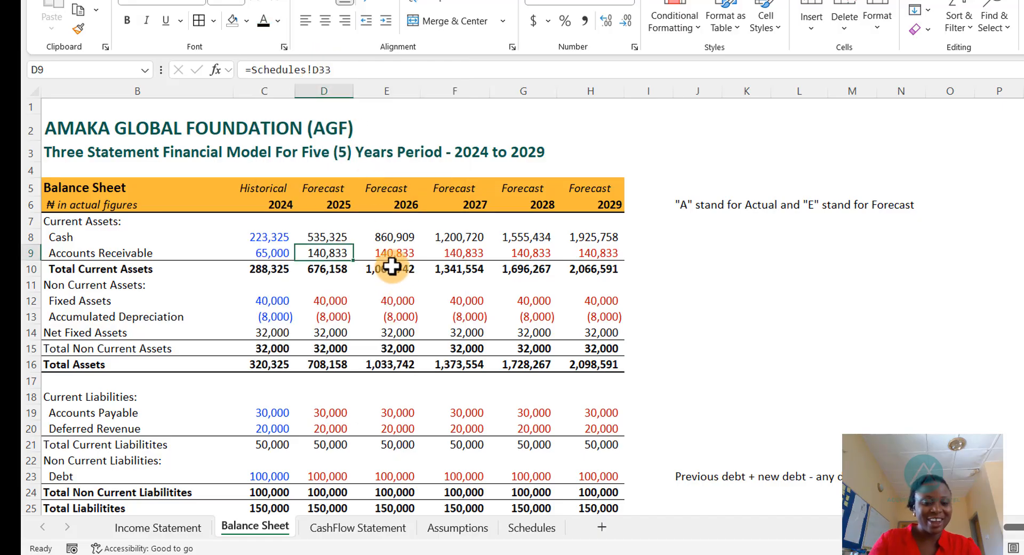
pyautogui.hotkey('ctrl', 'c')
pyautogui.press('Right')
pyautogui.hotkey('shift', 'Right')
pyautogui.hotkey('shift', 'Right')
pyautogui.hotkey('shift', 'Right')
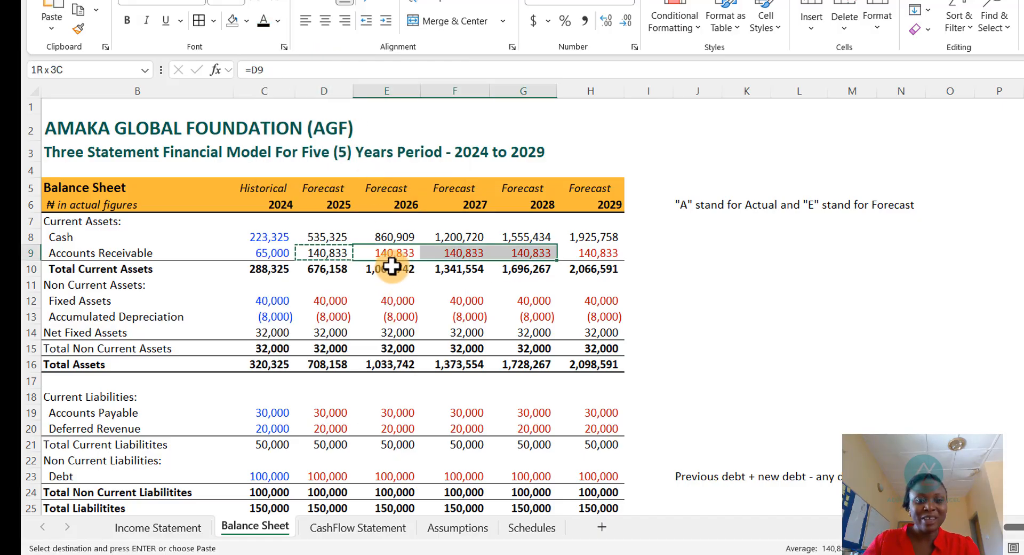
pyautogui.hotkey('ctrl', 'v')
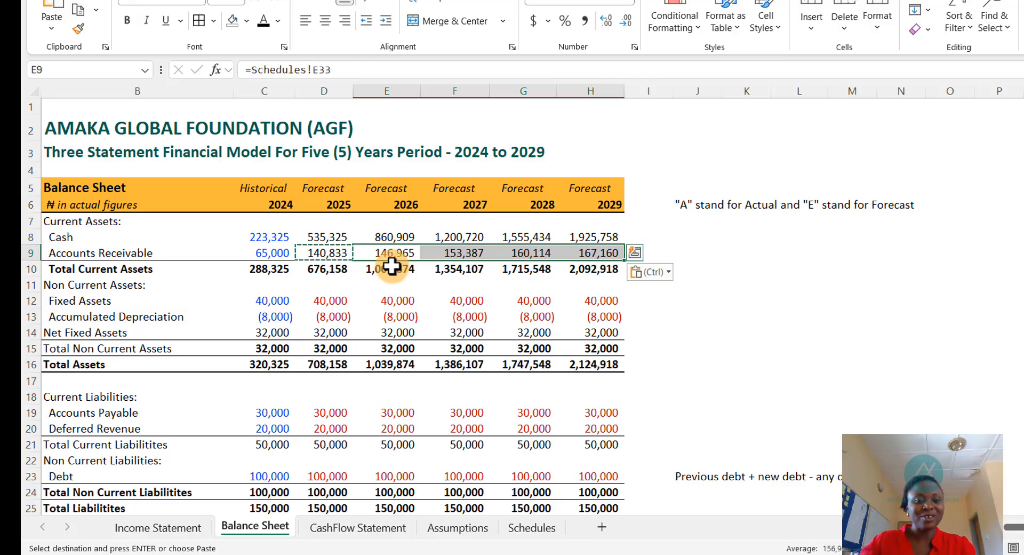
pyautogui.press('Escape')
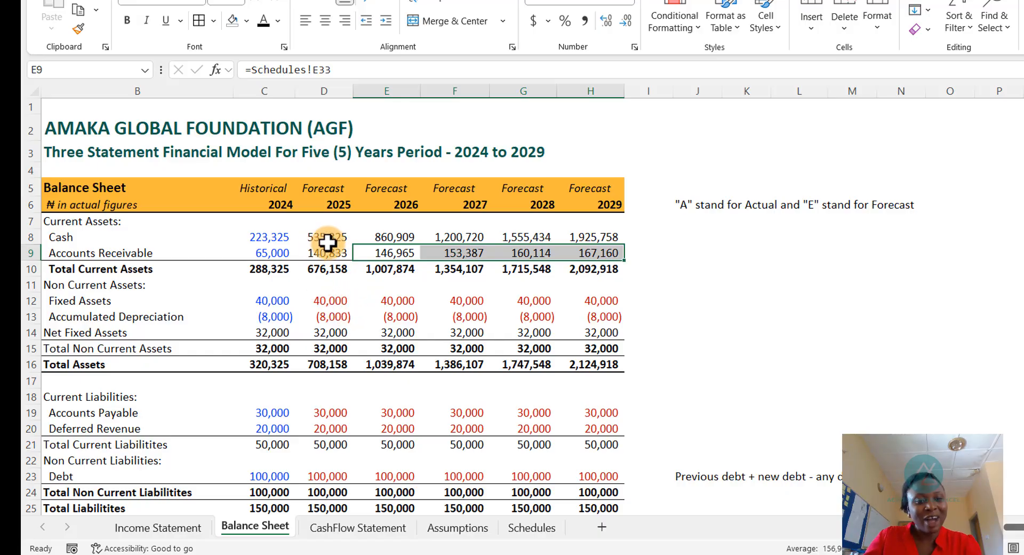
# - Link the Cash Flow Statement's 2025 Change in Total Current Assets to the Schedules' 2025 Change in Account Receivables
pyautogui.scroll(-6, 373, 384)
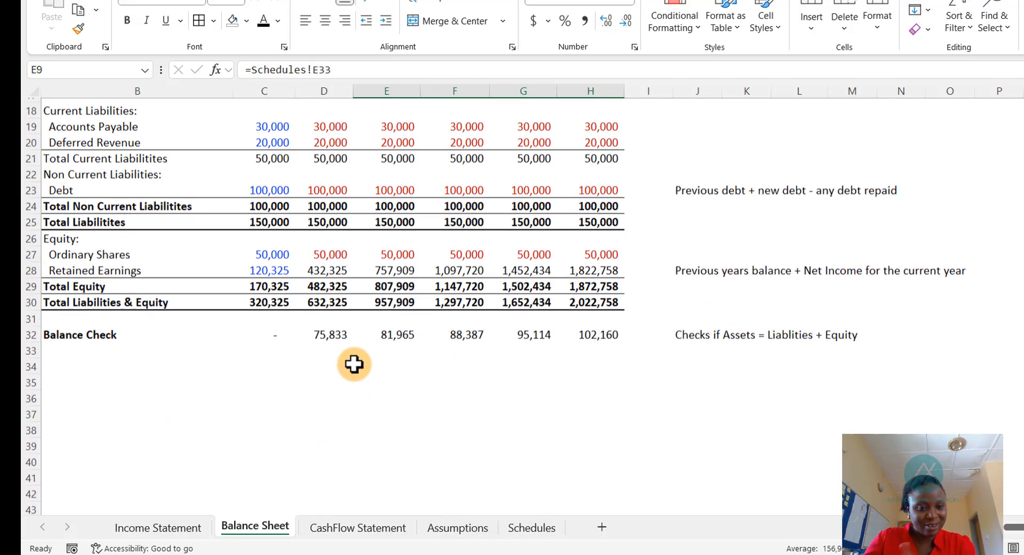
pyautogui.scroll(4, 341, 344)
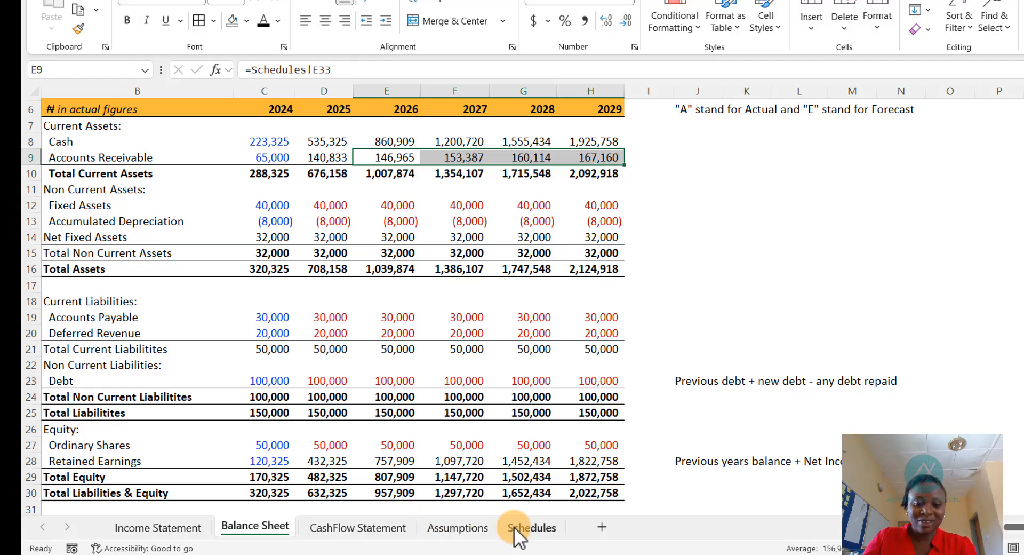
pyautogui.click(529, 531)
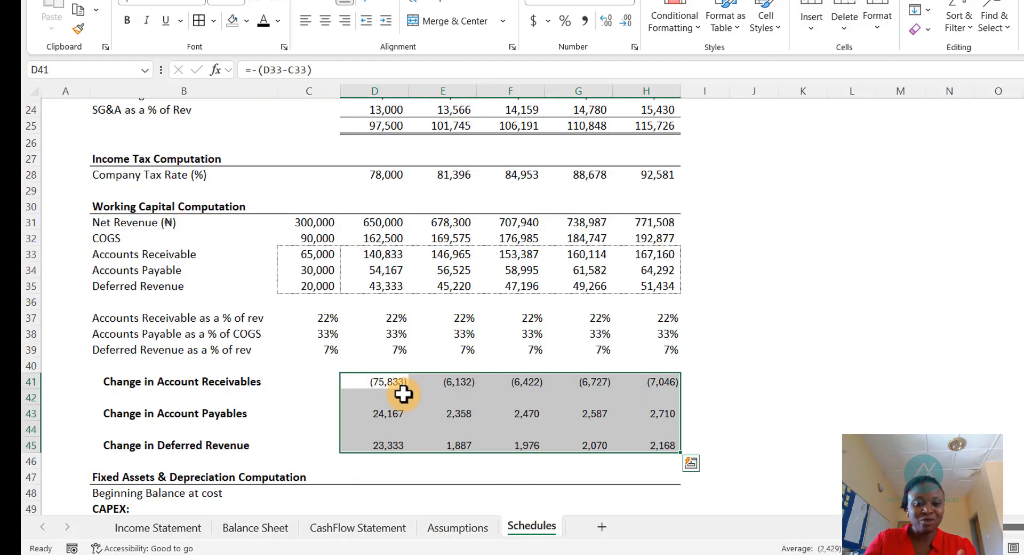
pyautogui.click(375, 385)
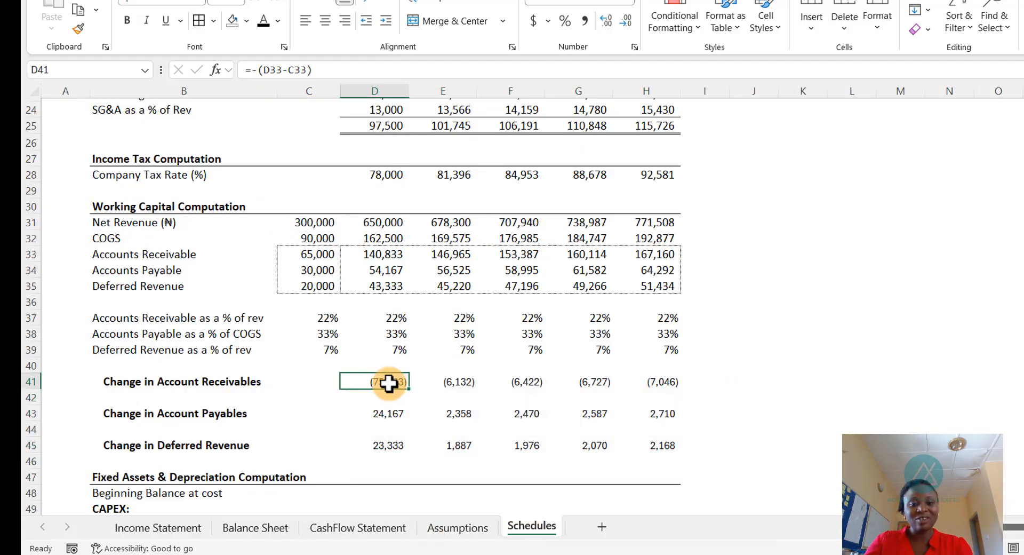
pyautogui.click(379, 528)
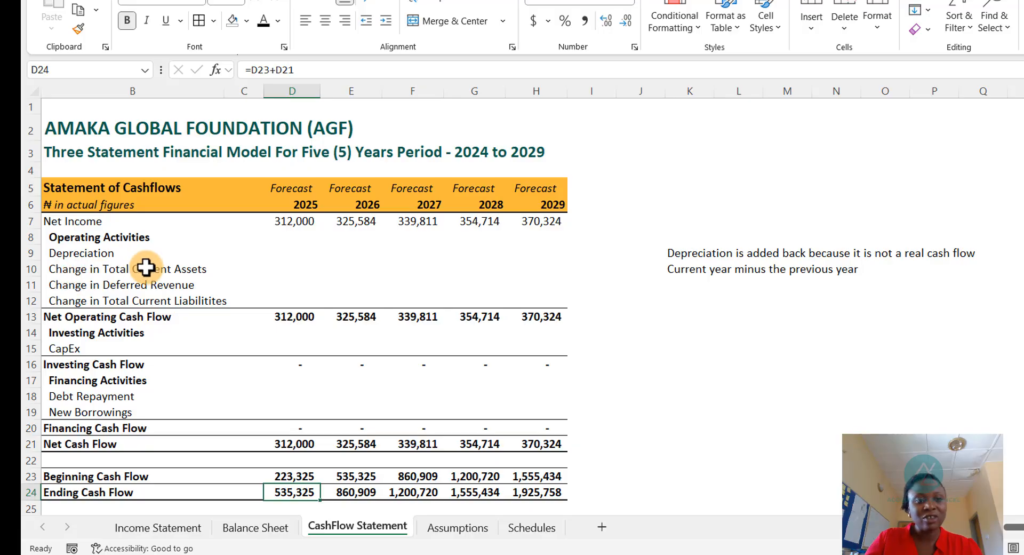
pyautogui.click(288, 264)
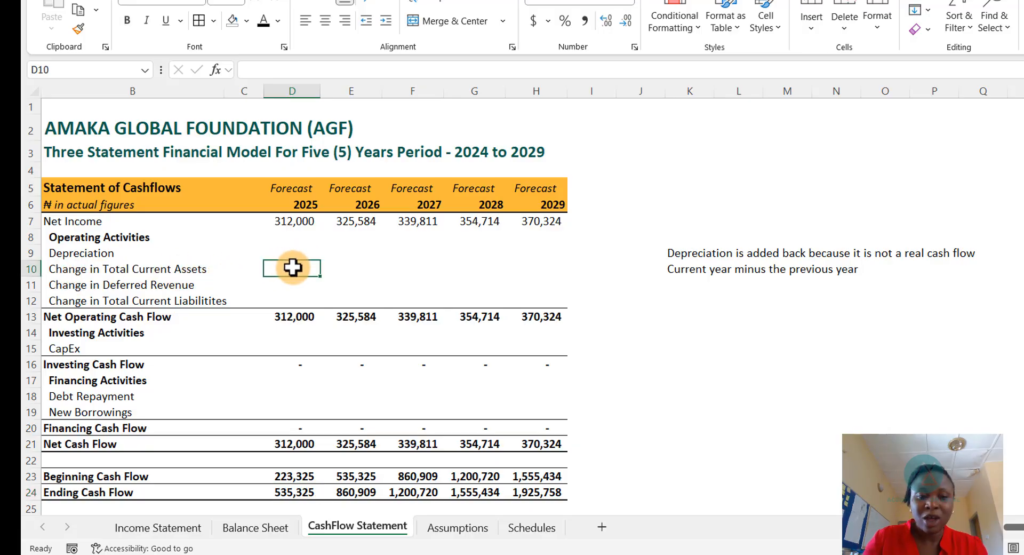
pyautogui.write('=')
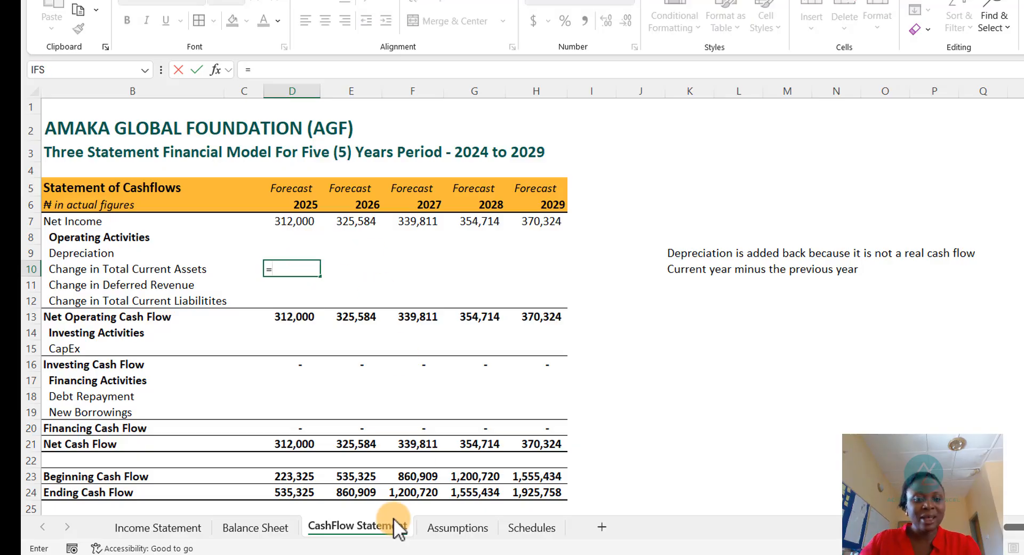
pyautogui.click(525, 528)
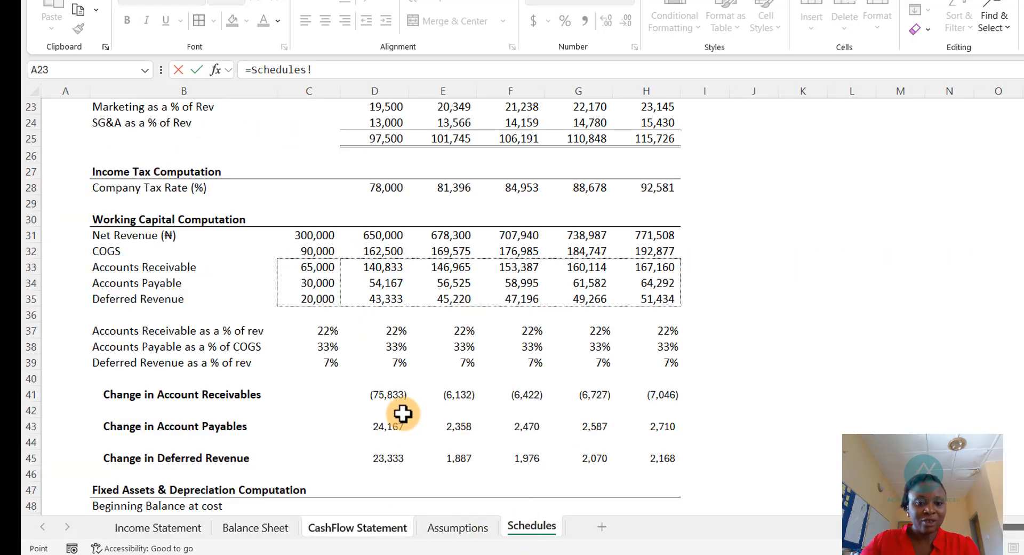
pyautogui.press('Return')
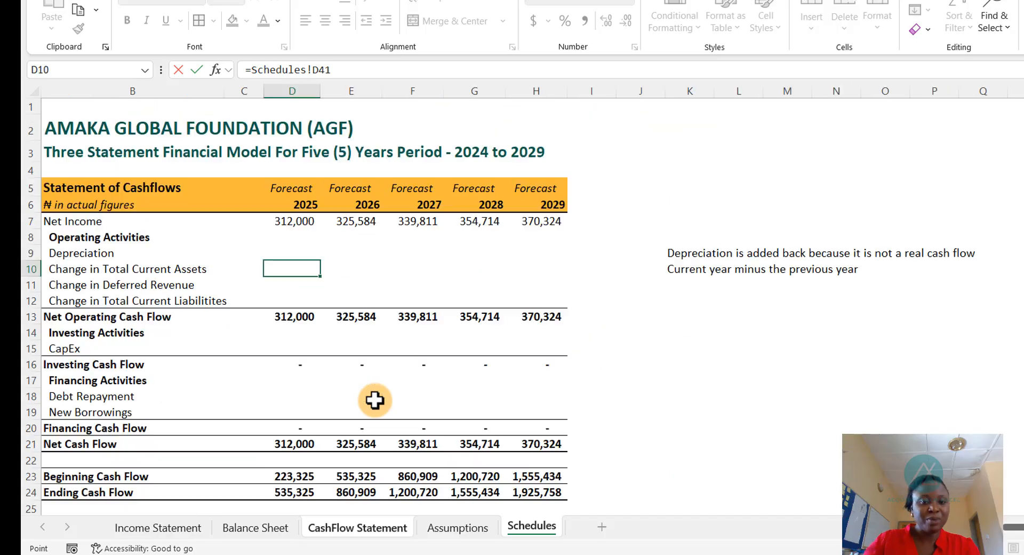
# - Copy the 2025 Change in Total Current Assets link across to the 2026–2029 columns
pyautogui.click(287, 264)
pyautogui.hotkey('ctrl', 'c')
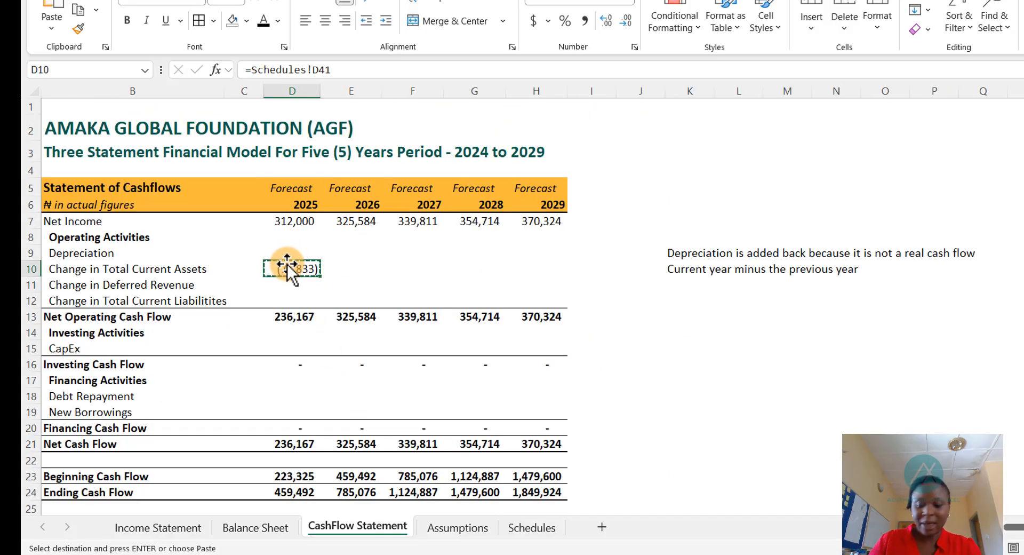
pyautogui.press('Right')
pyautogui.hotkey('shift', 'Right')
pyautogui.hotkey('shift', 'Right')
pyautogui.hotkey('shift', 'Right')
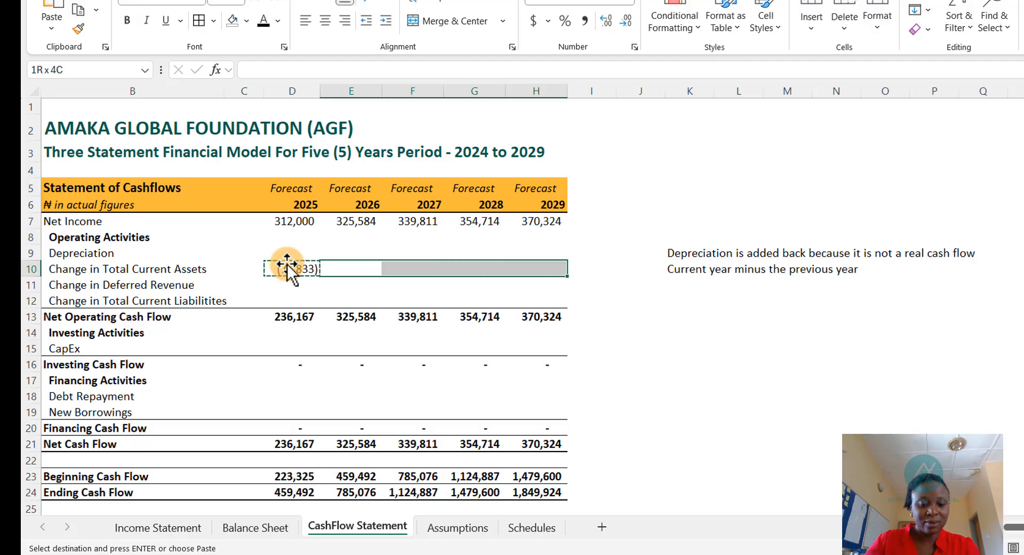
pyautogui.hotkey('ctrl', 'v')
pyautogui.press('Escape')
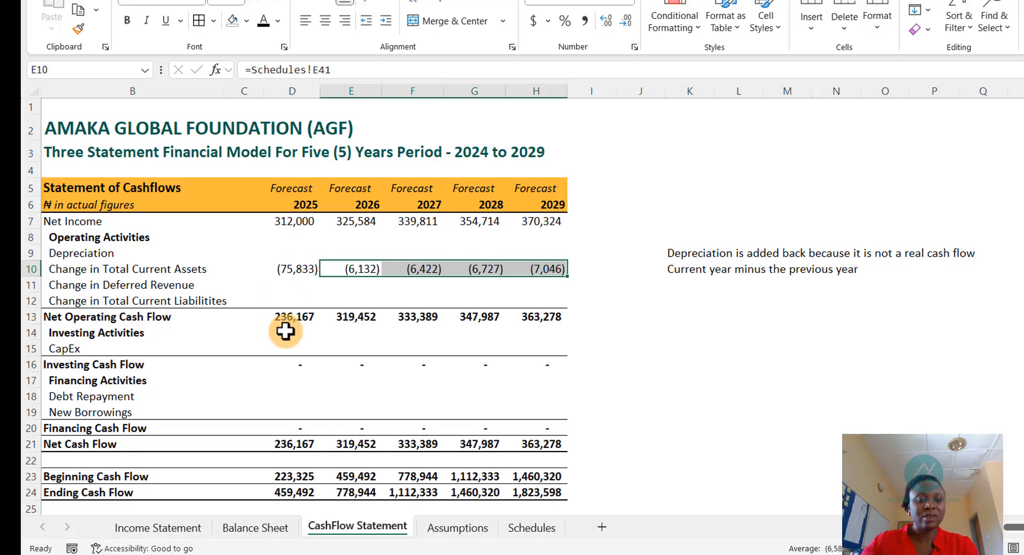
# - Link the Balance Sheet's 2025 Accounts Payable and Deferred Revenue to their 2025 values in the Schedules working capital block
pyautogui.click(257, 528)
pyautogui.scroll(-3, 304, 470)
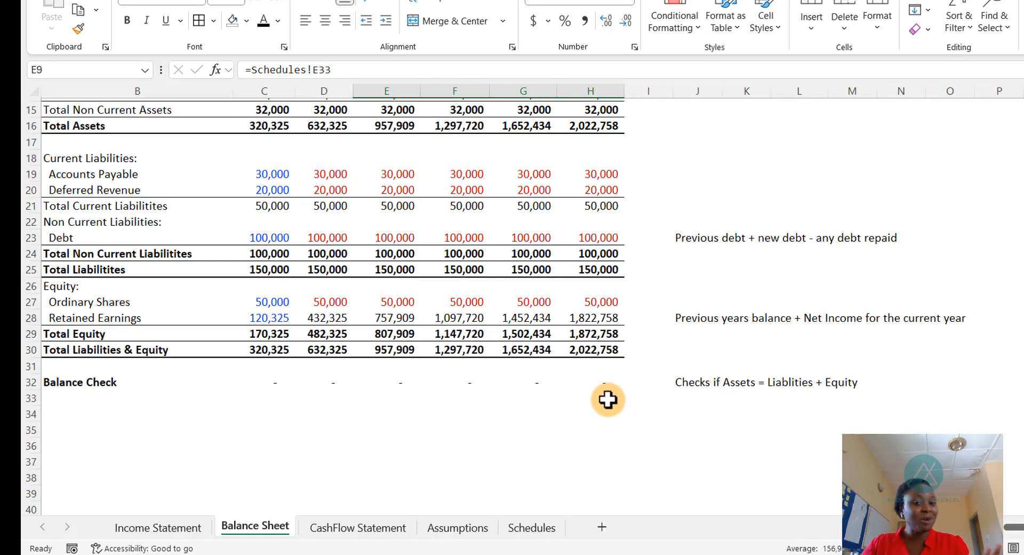
pyautogui.scroll(5, 539, 382)
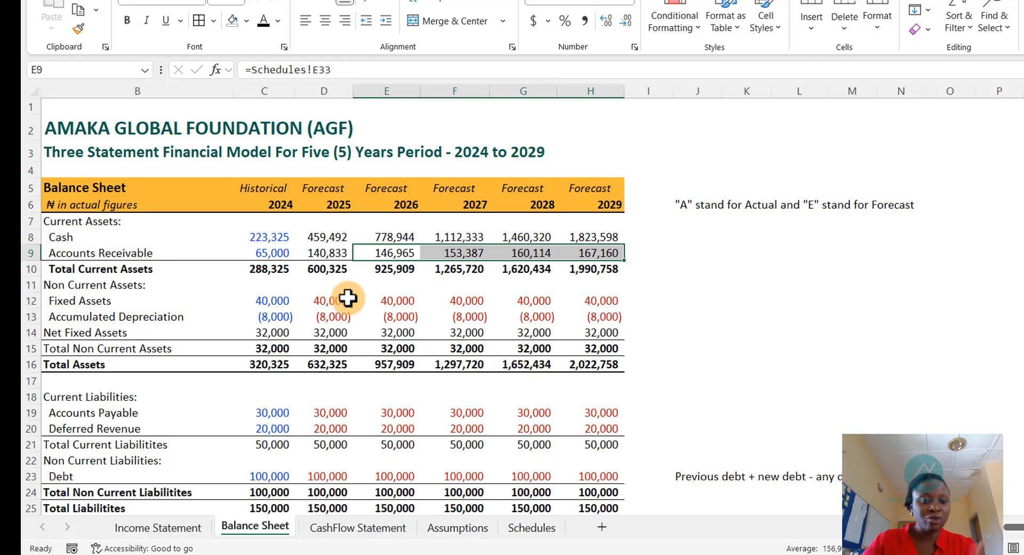
pyautogui.scroll(-3, 320, 363)
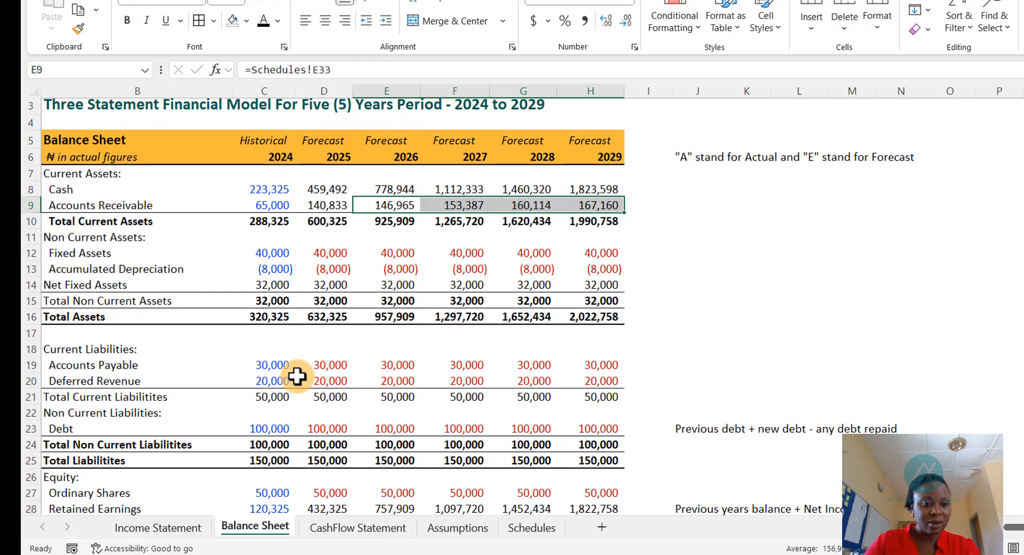
pyautogui.click(324, 365)
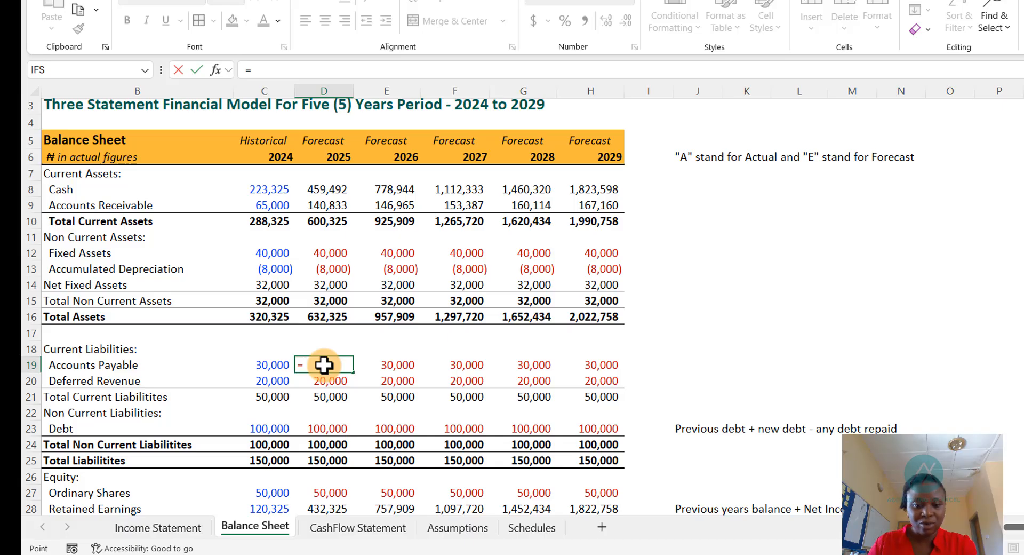
pyautogui.hotkey('ctrl', 'pagedown')
pyautogui.hotkey('ctrl', 'pagedown')
pyautogui.hotkey('ctrl', 'pagedown')
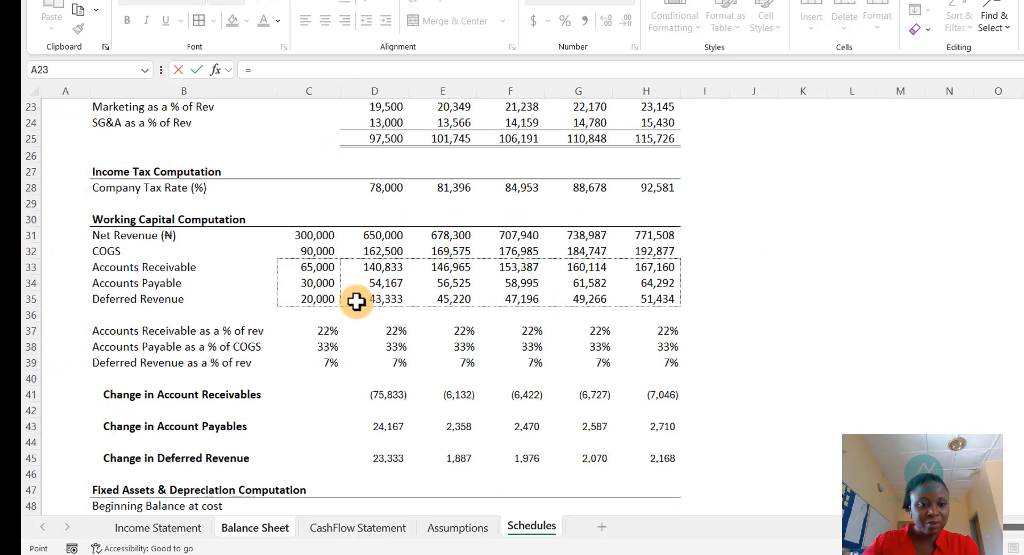
pyautogui.press('Return')
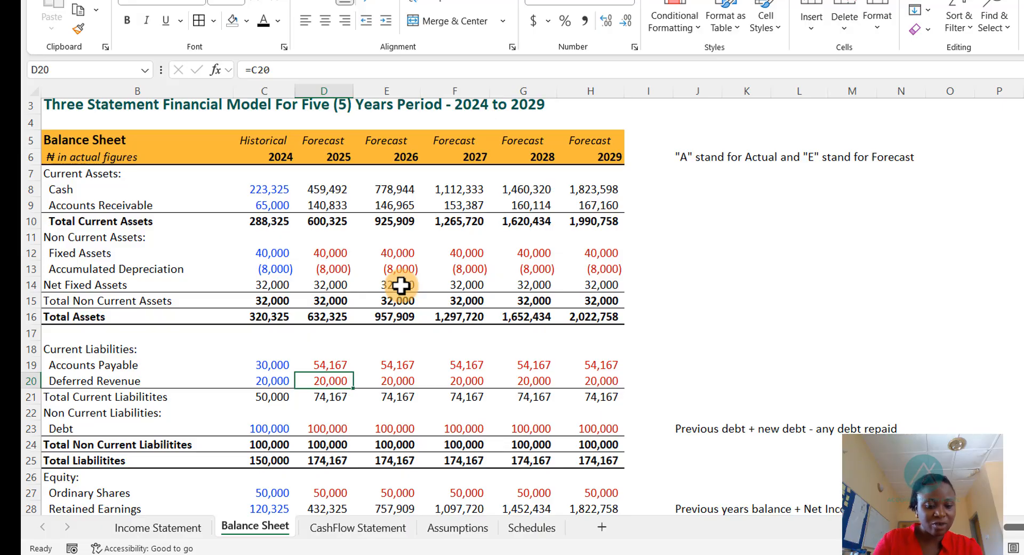
pyautogui.hotkey('ctrl', 'd')
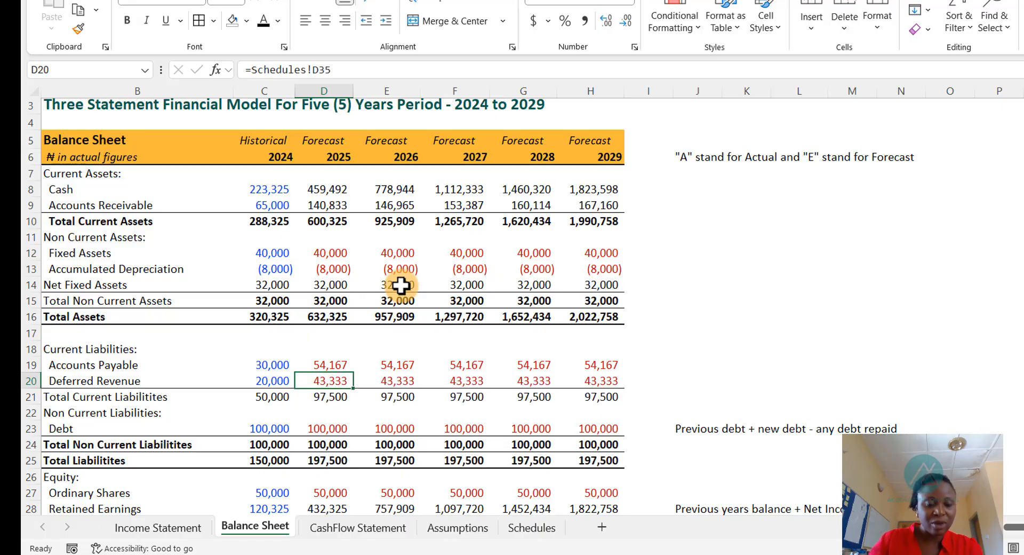
# - Set the font colour of the 2025 Accounts Payable and Deferred Revenue cells on the Balance Sheet to Automatic
pyautogui.click(334, 364)
pyautogui.moveTo(334, 363); pyautogui.dragTo(331, 376)
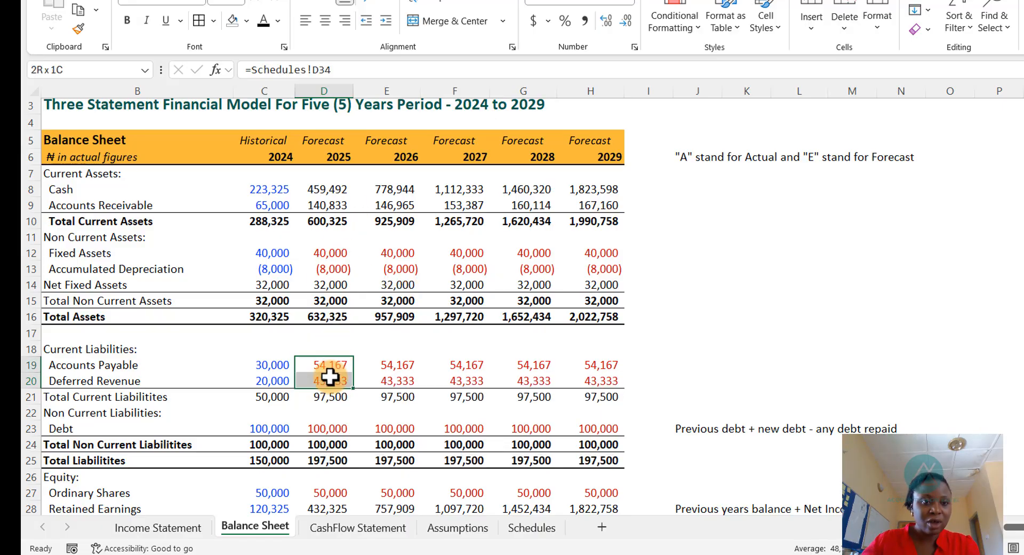
pyautogui.click(265, 22)
pyautogui.hotkey('shift', 'Right')
pyautogui.hotkey('shift', 'Right')
pyautogui.hotkey('shift', 'Right')
pyautogui.hotkey('shift', 'Right')
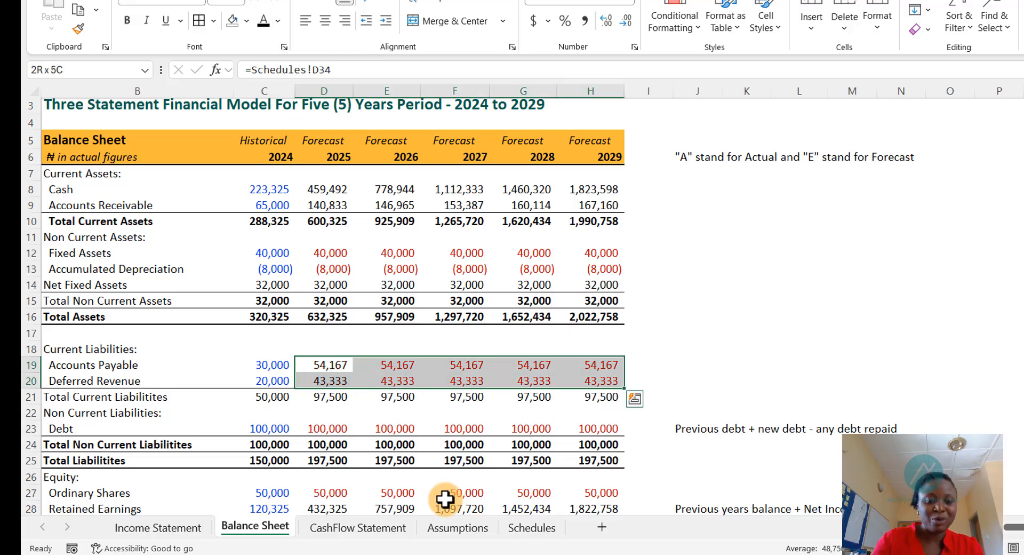
pyautogui.hotkey('ctrl', 'q')
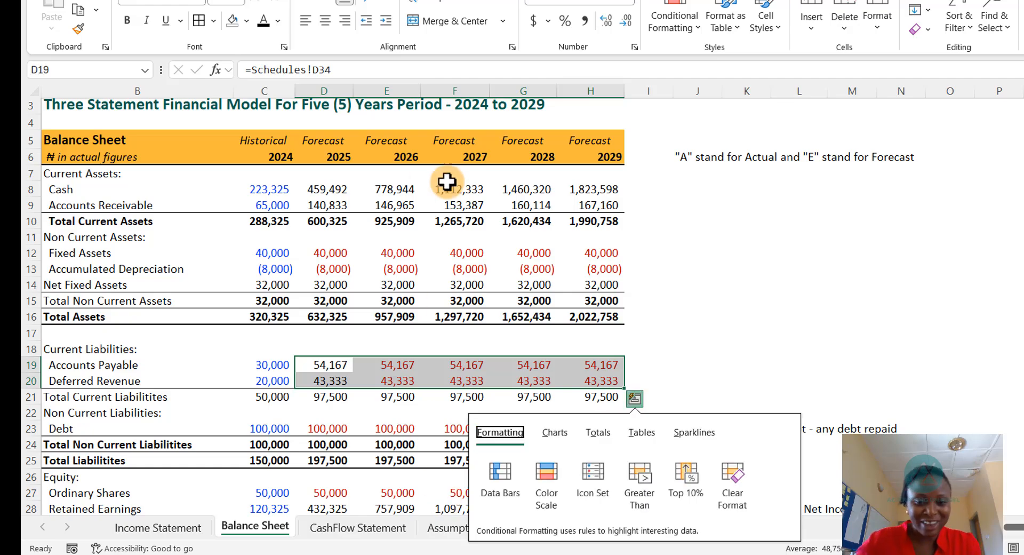
pyautogui.click(690, 334)
# - Copy the 2025 Accounts Payable and Deferred Revenue links across to the 2026–2029 columns of the Balance Sheet
pyautogui.moveTo(328, 366); pyautogui.dragTo(326, 373)
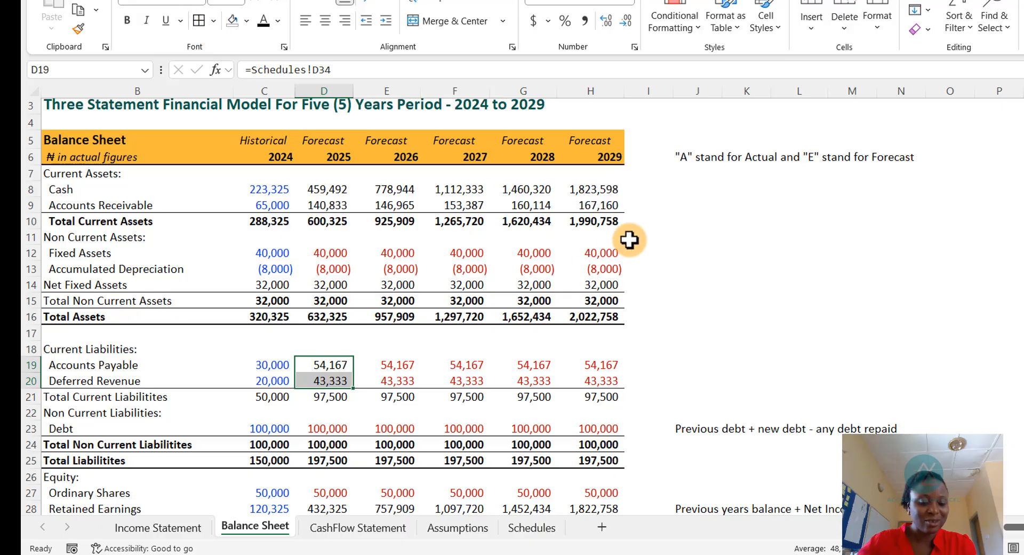
pyautogui.hotkey('ctrl', 'c')
pyautogui.moveTo(404, 366); pyautogui.dragTo(588, 371)
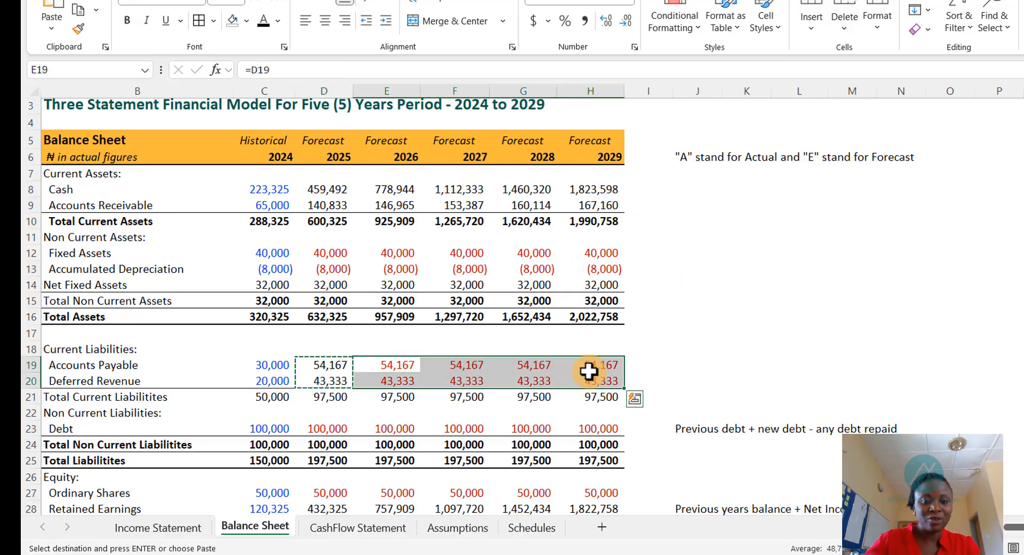
pyautogui.hotkey('ctrl', 'v')
pyautogui.press('Escape')
pyautogui.scroll(-2, 448, 395)
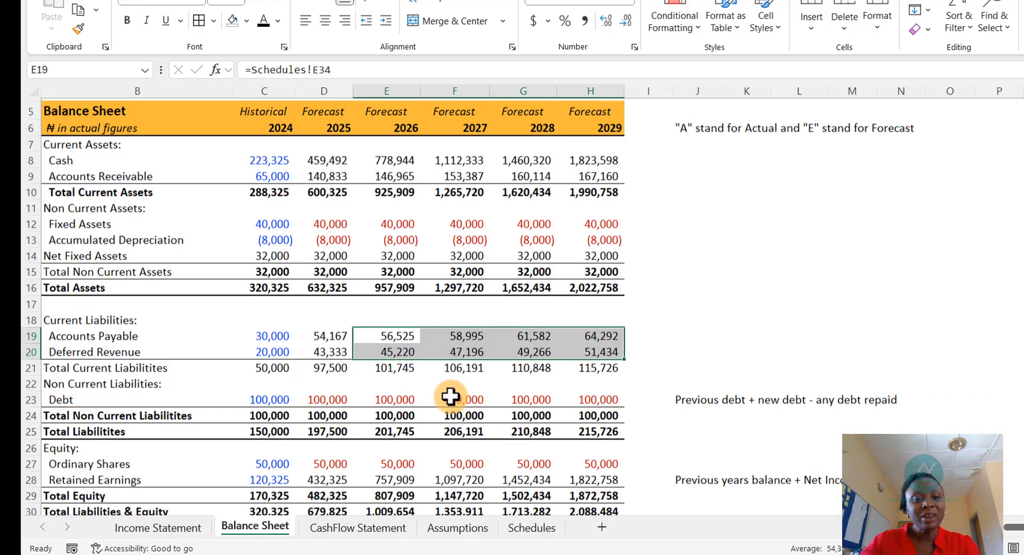
pyautogui.scroll(-2, 348, 397)
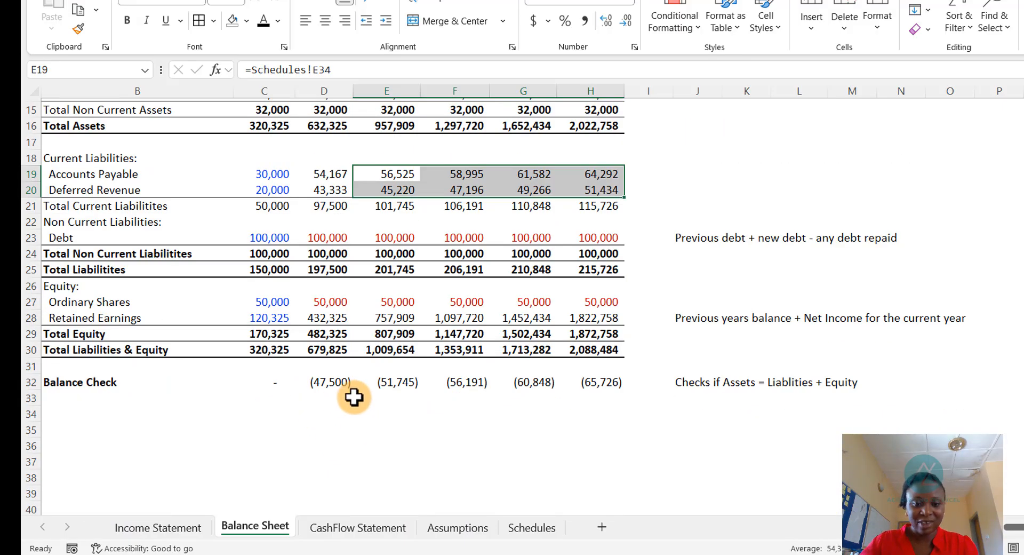
# - Link the Cash Flow Statement's 2025 Change in Deferred Revenue to the Schedules' 2025 Change in Deferred Revenue
pyautogui.click(374, 527)
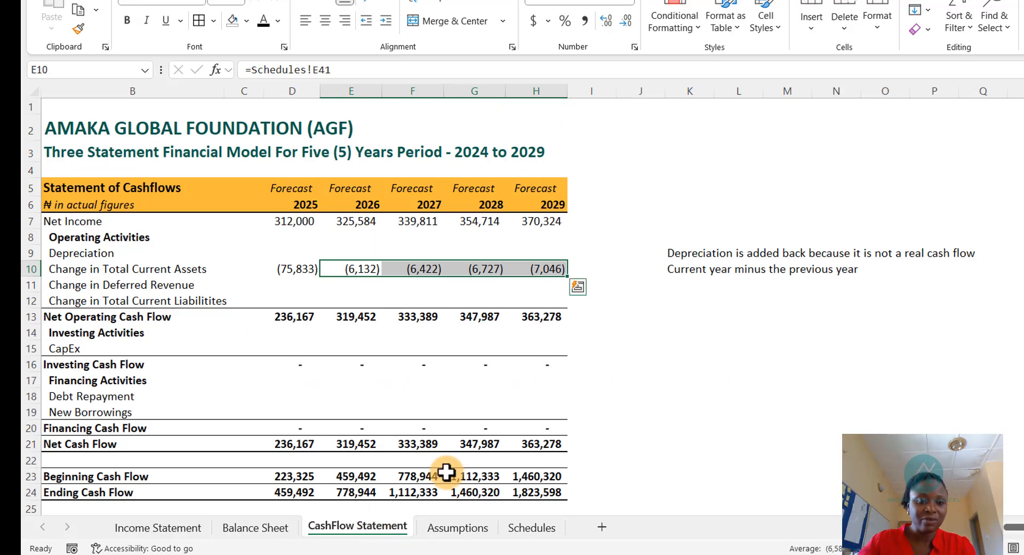
pyautogui.click(304, 288)
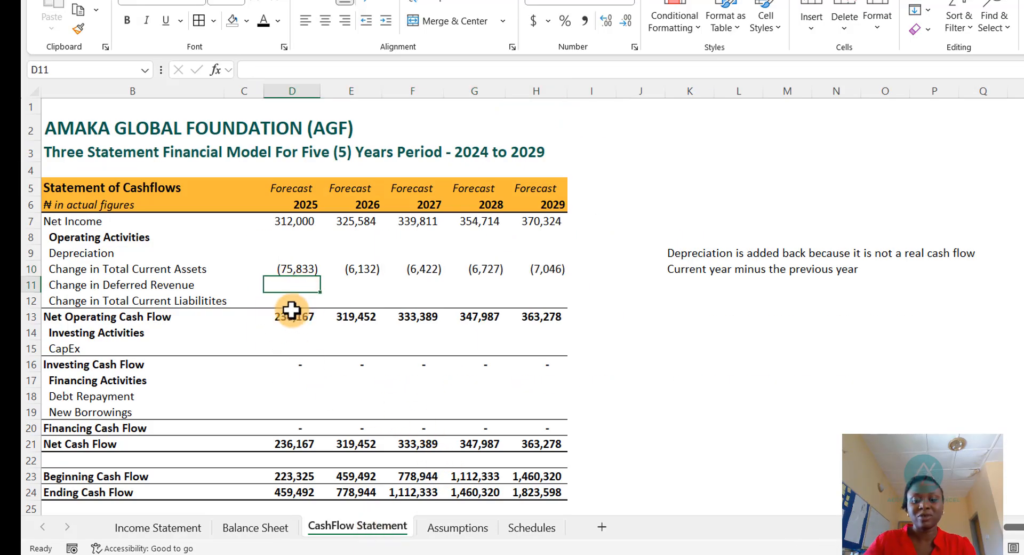
pyautogui.write('=')
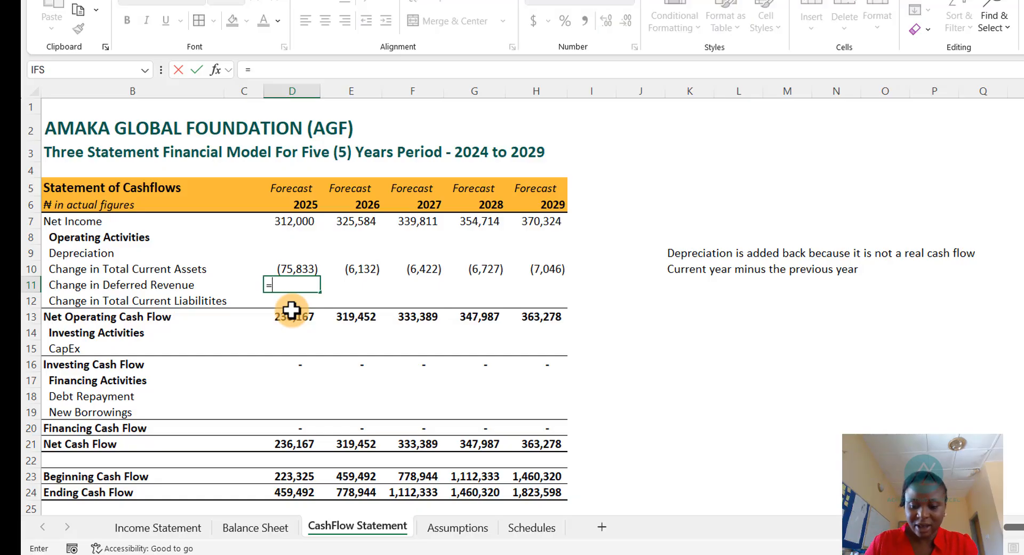
pyautogui.hotkey('ctrl', 'pagedown')
pyautogui.hotkey('ctrl', 'pagedown')
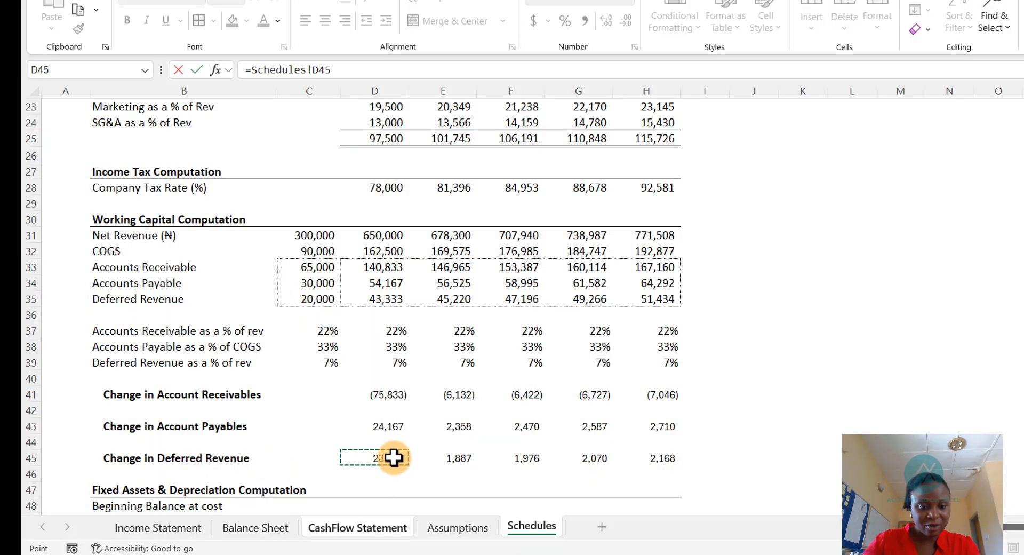
pyautogui.press('Return')
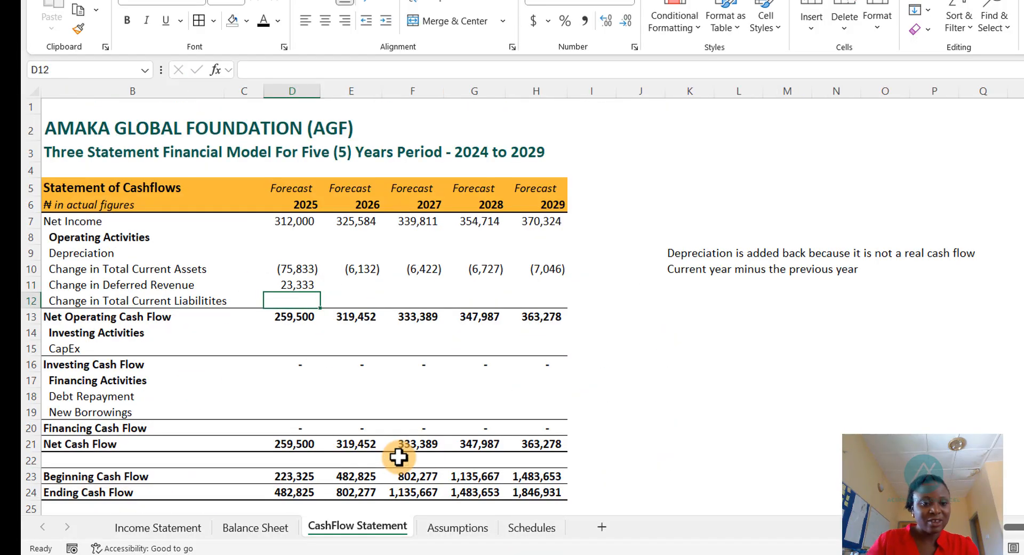
# - Link the Cash Flow Statement's 2025 Change in Total Current Liabilities to the Schedules' 2025 Change in Account Payables
pyautogui.write('=')
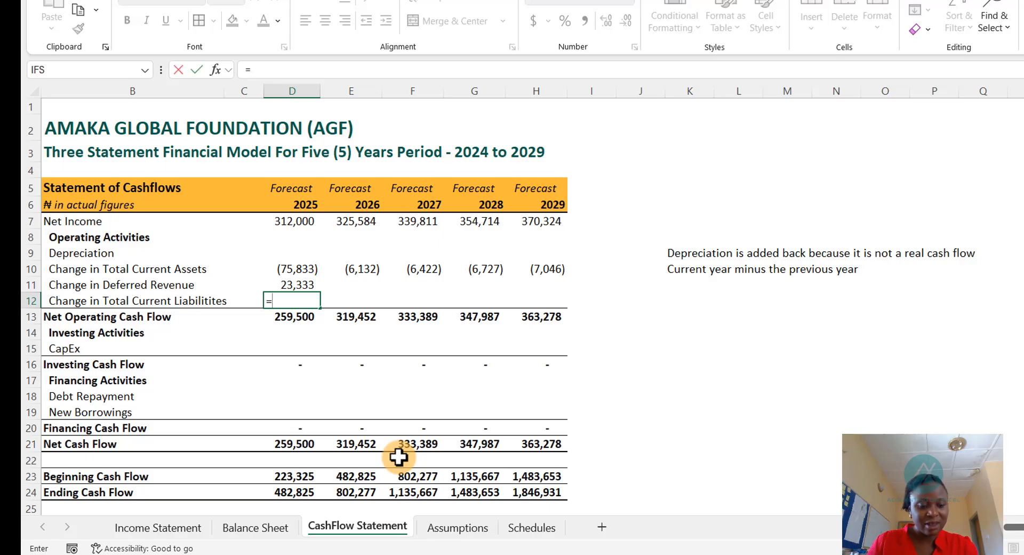
pyautogui.hotkey('ctrl', 'pagedown')
pyautogui.hotkey('ctrl', 'pagedown')
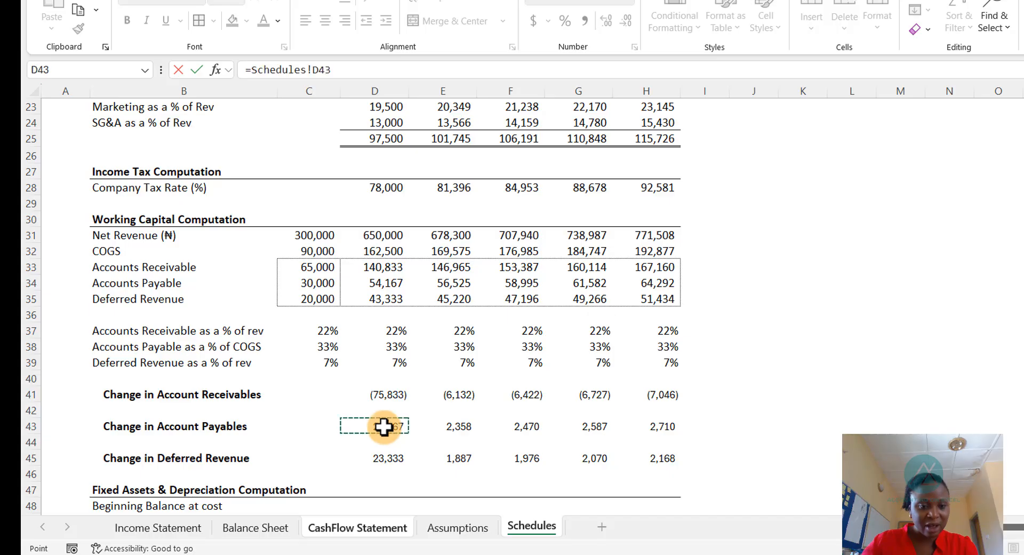
pyautogui.press('Return')
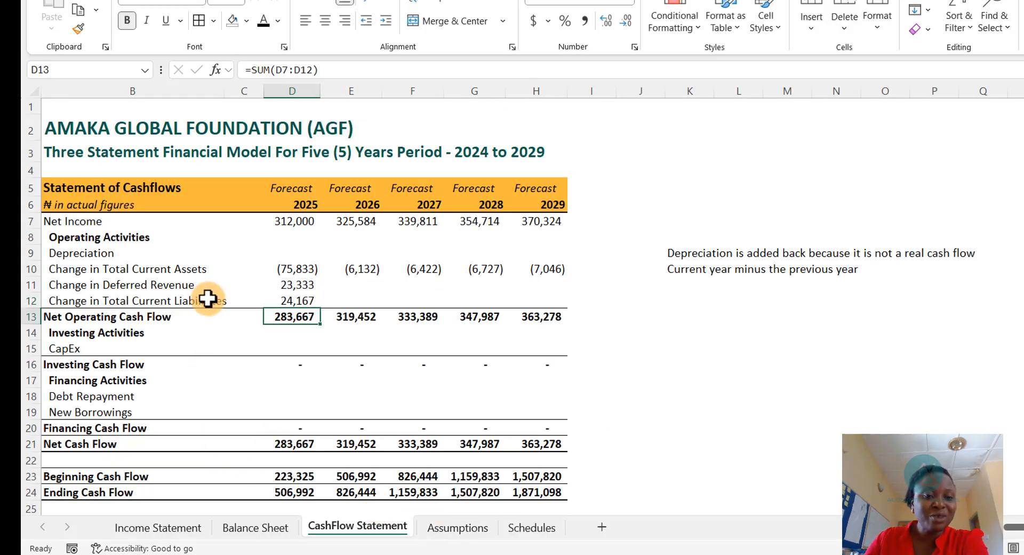
# - Copy the 2025 Change in Deferred Revenue and Change in Total Current Liabilities links across to the 2026–2029 columns
pyautogui.moveTo(291, 288); pyautogui.dragTo(303, 308)
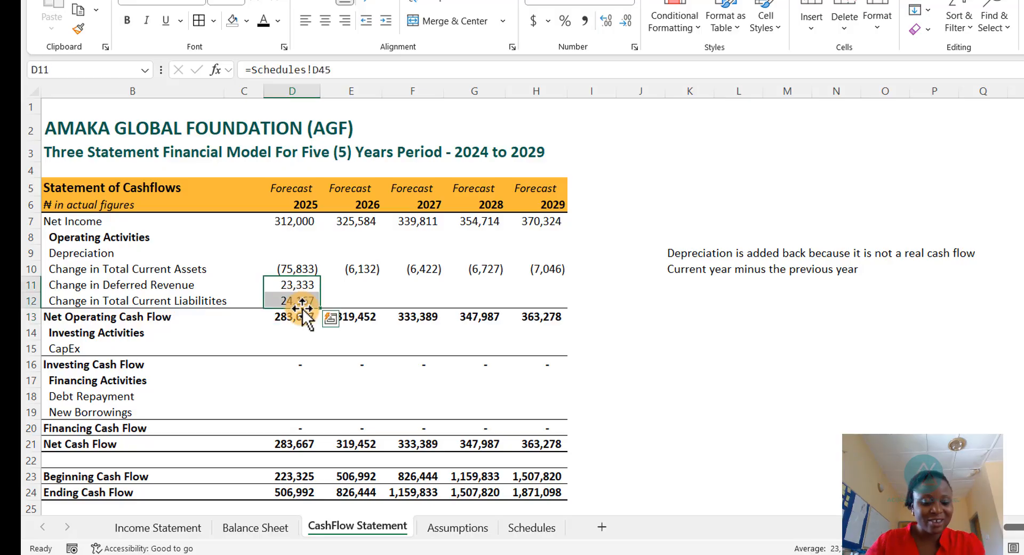
pyautogui.hotkey('ctrl', 'c')
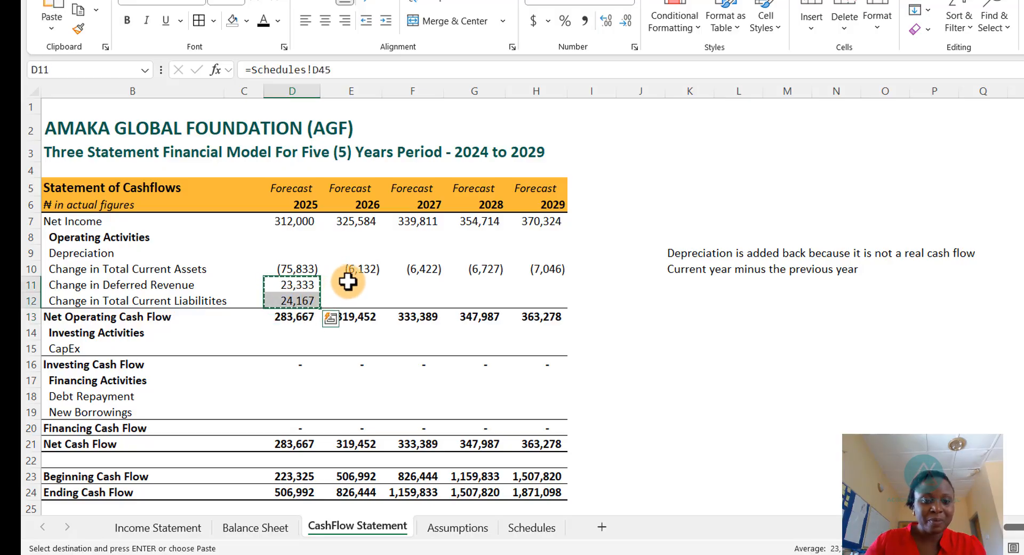
pyautogui.moveTo(348, 282); pyautogui.dragTo(514, 302)
pyautogui.hotkey('ctrl', 'v')
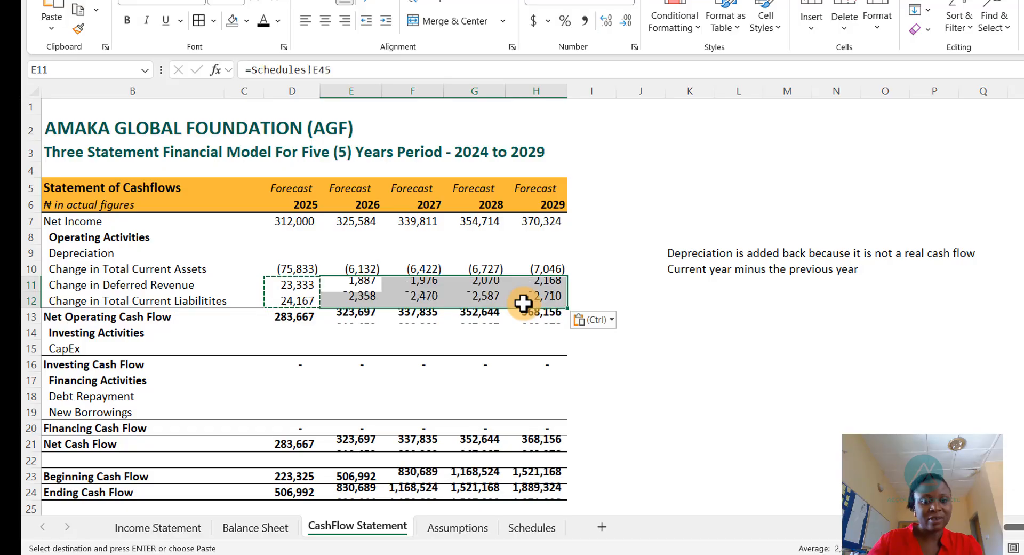
pyautogui.press('Escape')
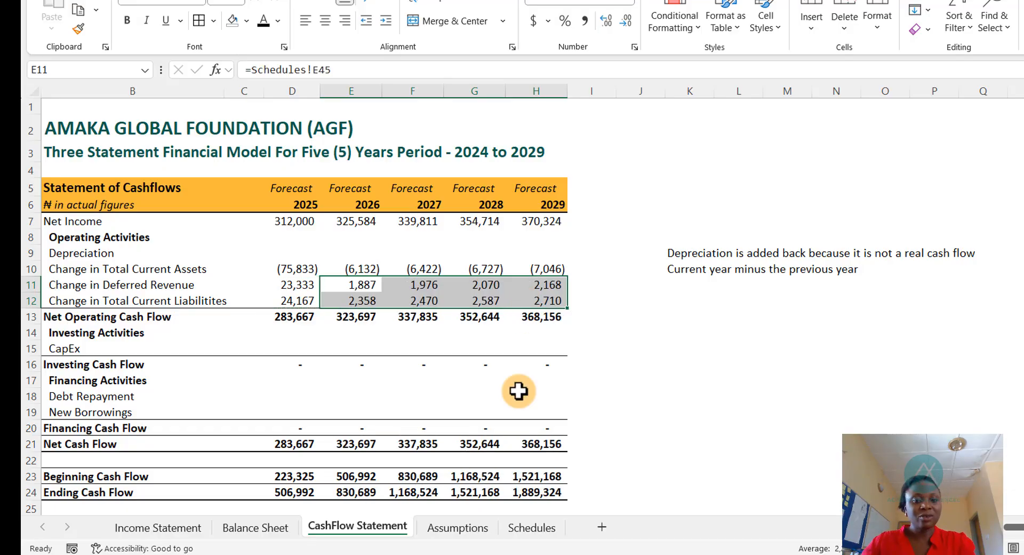
# - Review the Balance Sheet's balance check and the working capital figures on the Assumptions and Schedules sheets
pyautogui.click(263, 528)
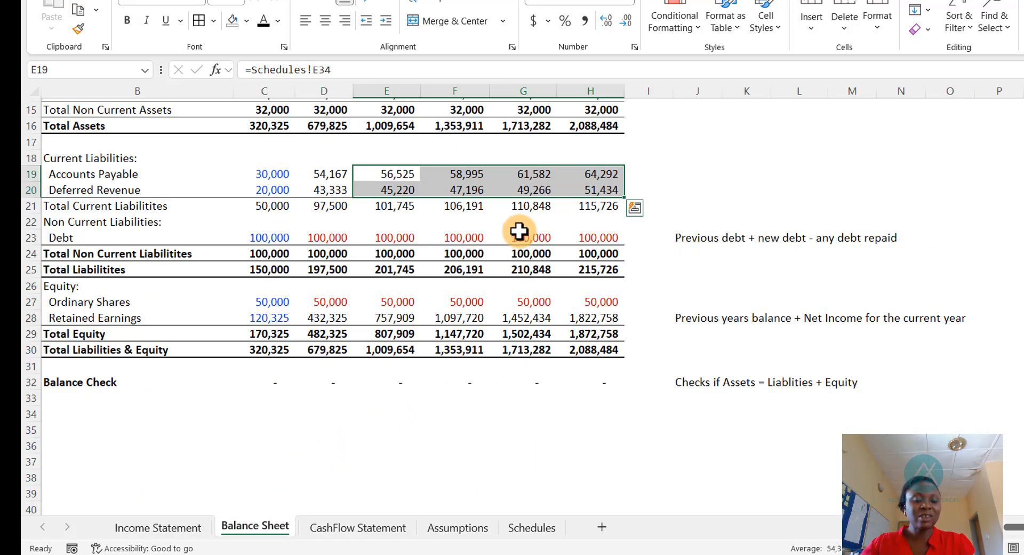
pyautogui.click(516, 175)
pyautogui.scroll(3, 464, 222)
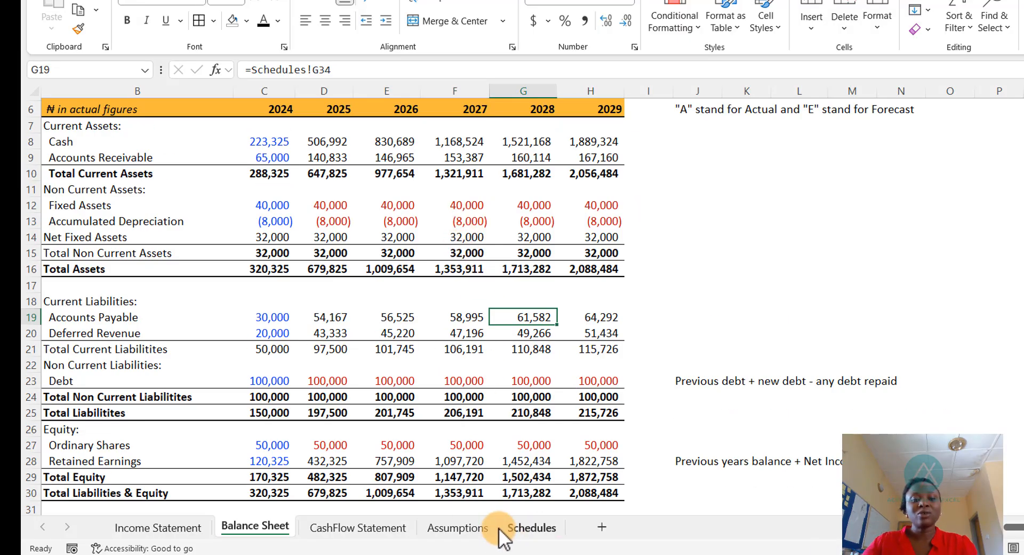
pyautogui.click(472, 528)
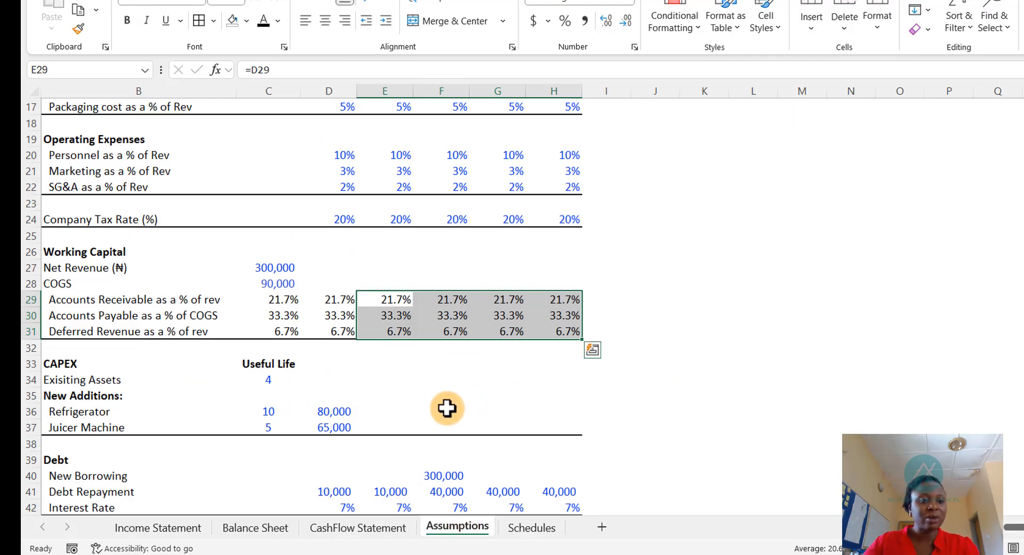
pyautogui.click(528, 527)
pyautogui.scroll(-1, 347, 388)
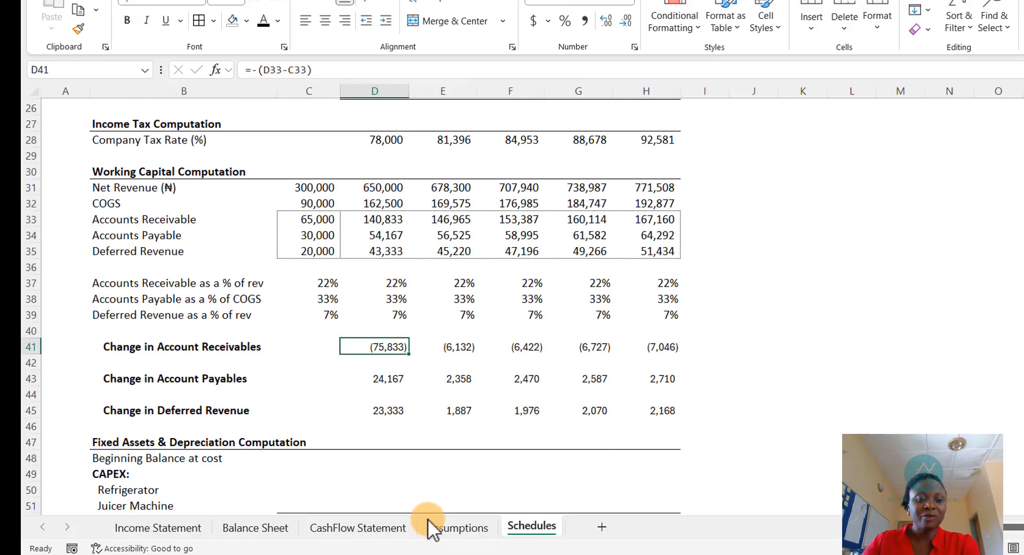
pyautogui.click(452, 528)
pyautogui.scroll(1, 237, 393)
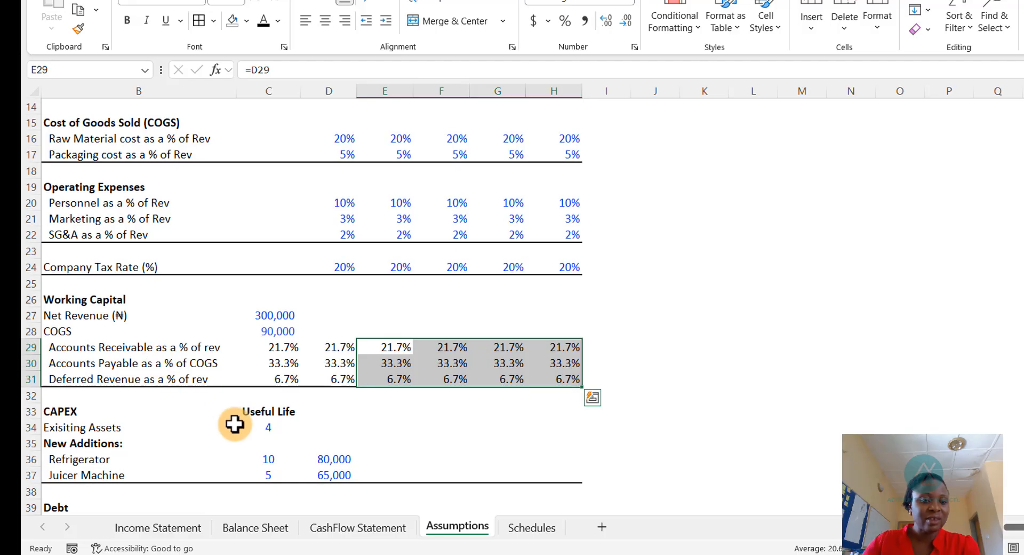
pyautogui.scroll(-1, 235, 425)
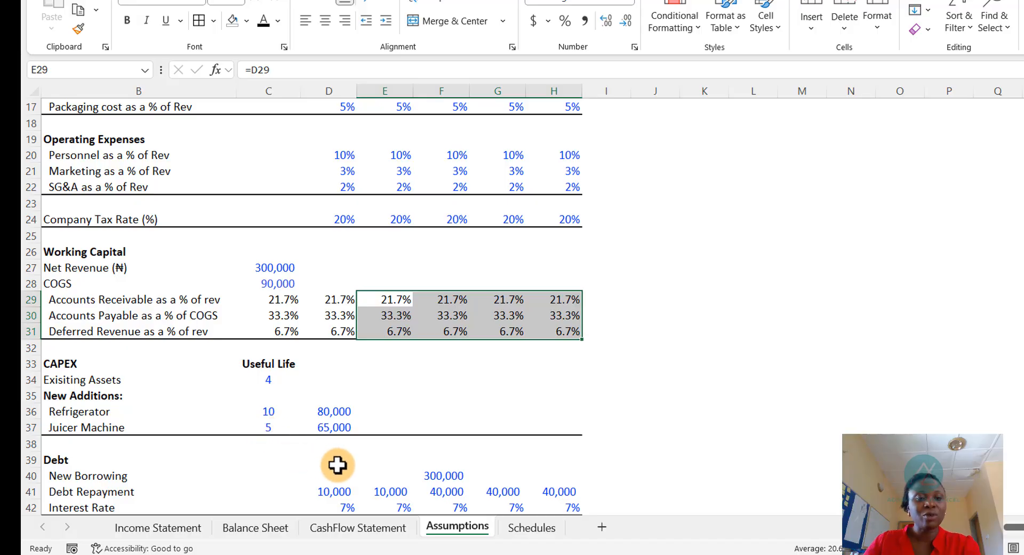
pyautogui.click(531, 528)
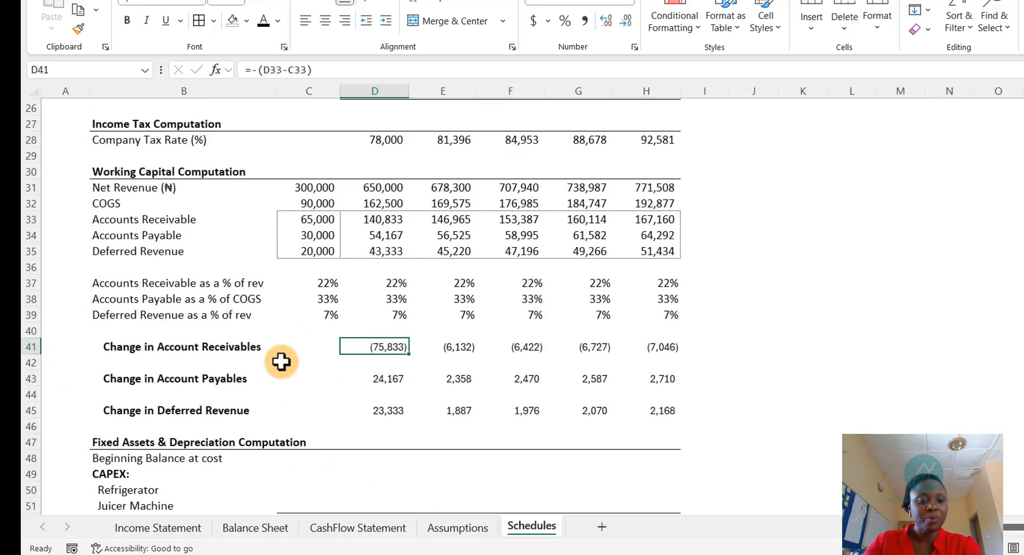
# - Link the Schedules' 2024 Fixed Assets Ending Balance at Cost to the Balance Sheet's 2024 Fixed Assets value
pyautogui.scroll(-4, 281, 359)
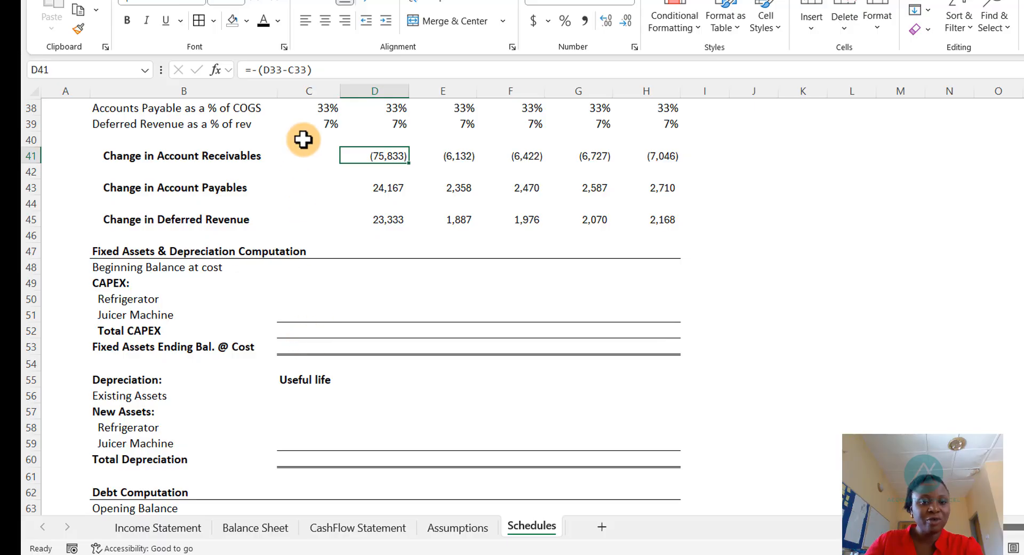
pyautogui.click(315, 346)
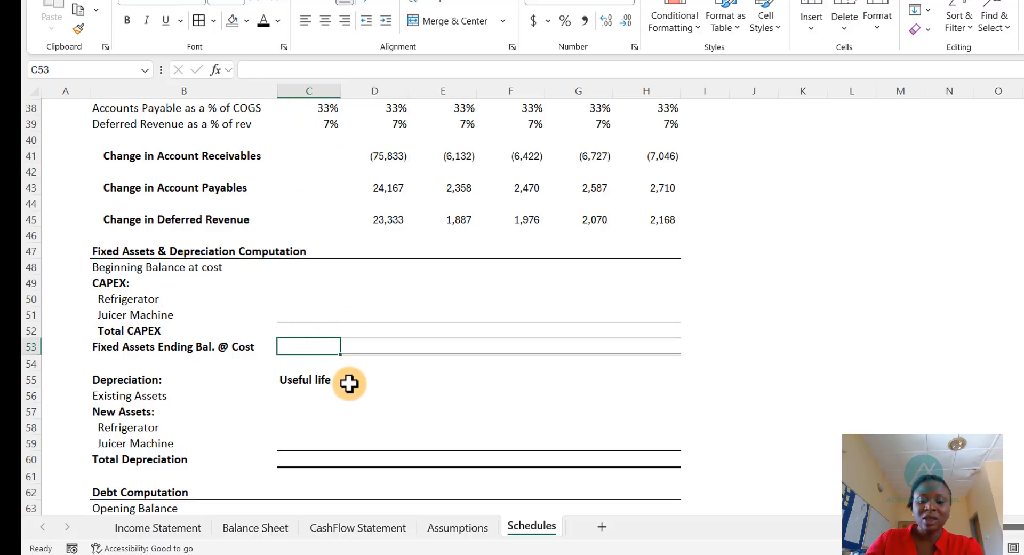
pyautogui.write('=')
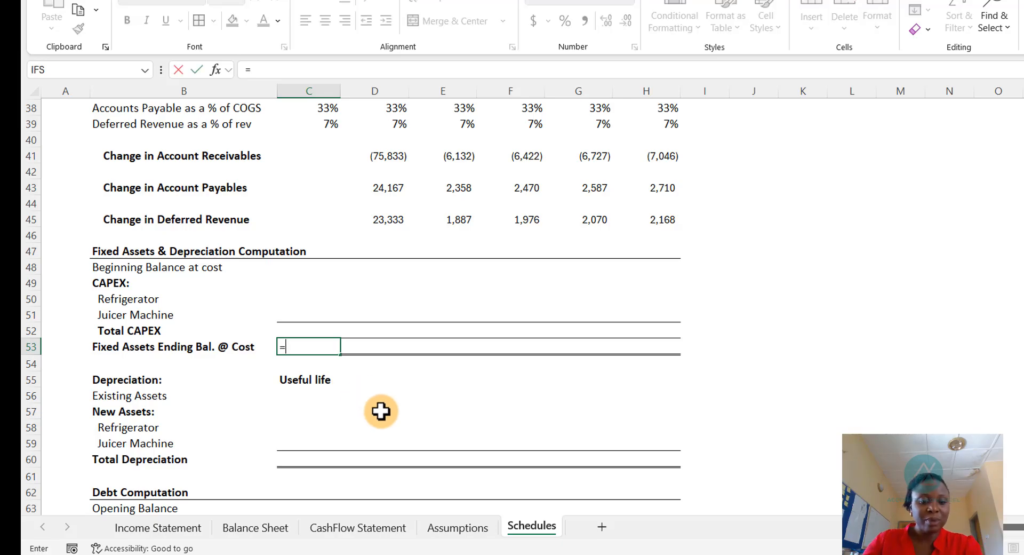
pyautogui.hotkey('ctrl', 'Home')
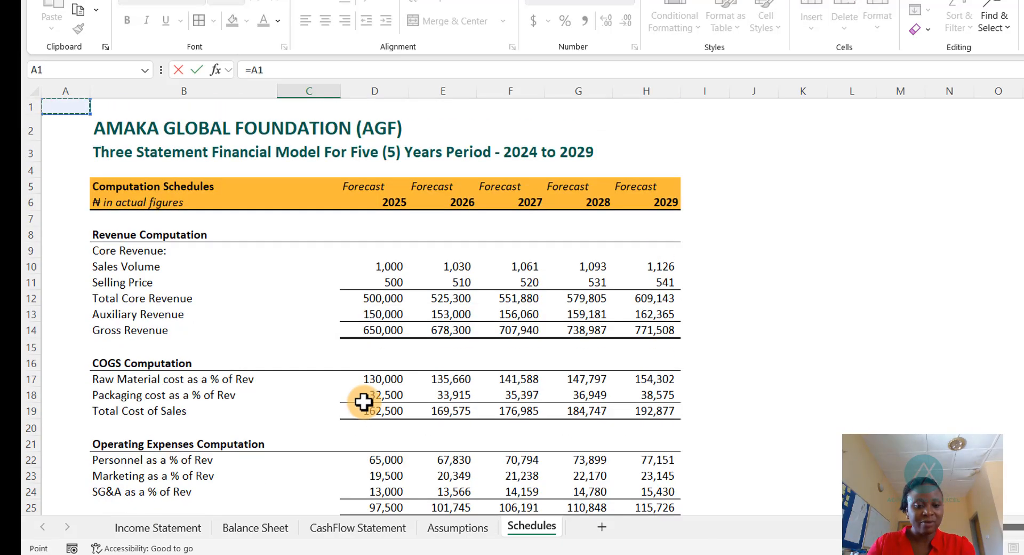
pyautogui.hotkey('ctrl', 'pageup')
pyautogui.hotkey('ctrl', 'pageup')
pyautogui.hotkey('ctrl', 'pageup')
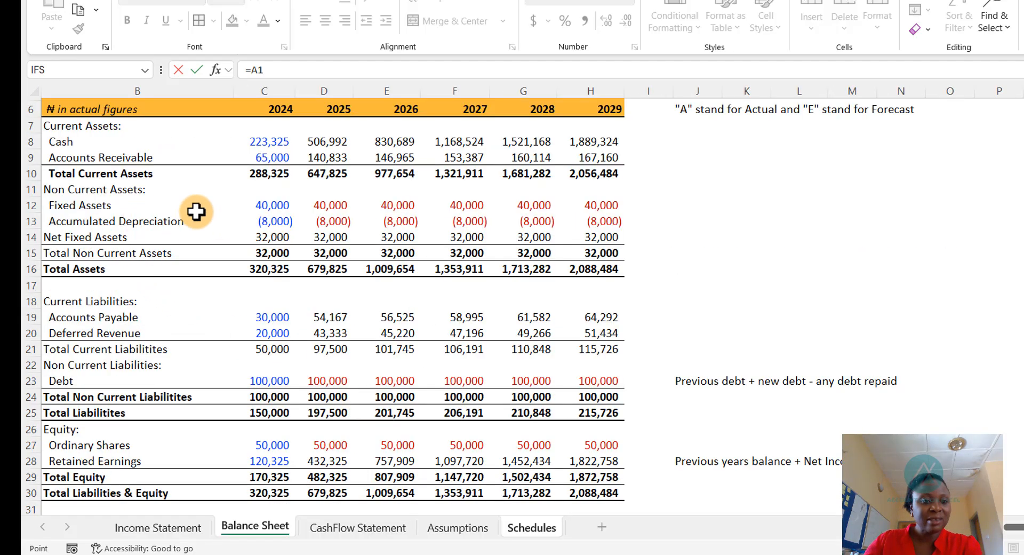
pyautogui.click(268, 204)
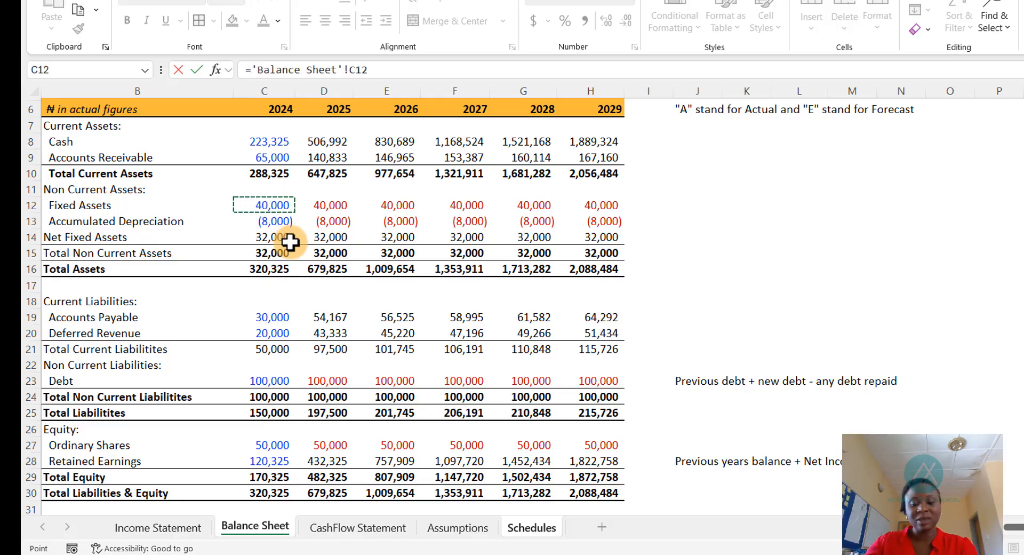
pyautogui.press('Return')
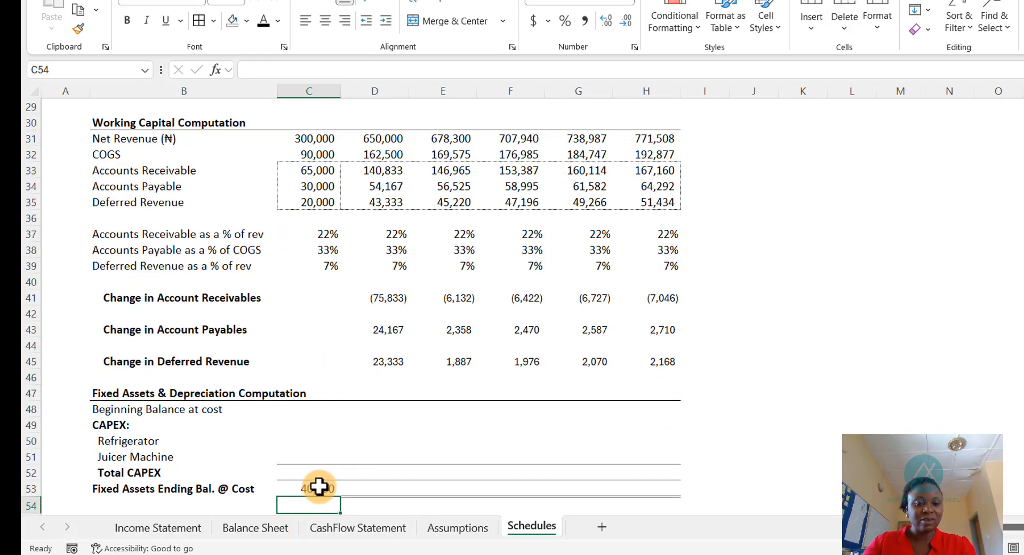
pyautogui.scroll(1, 319, 486)
pyautogui.scroll(-1, 320, 482)
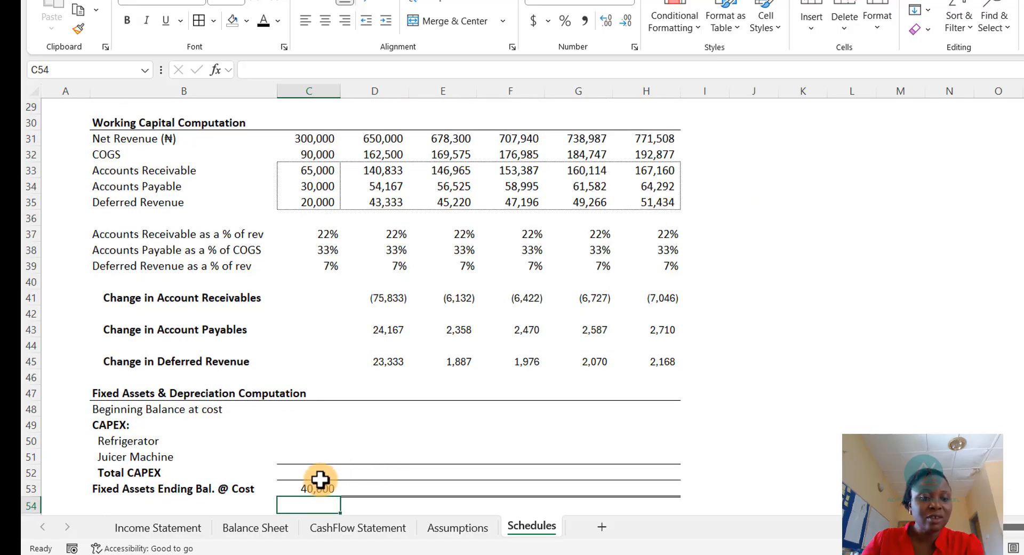
pyautogui.click(317, 488)
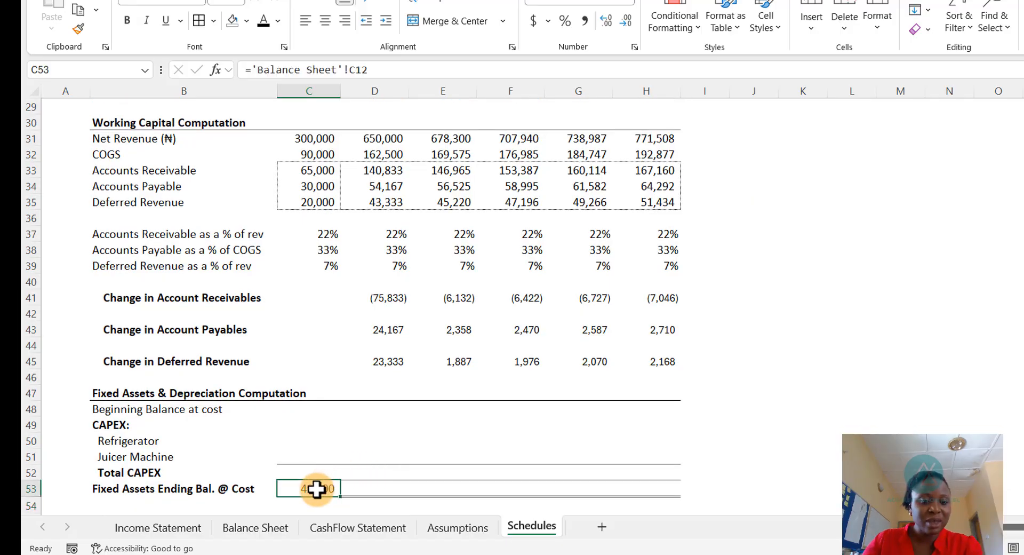
# - Link the 2025 Beginning Balance at cost to the 2024 Fixed Assets Ending Balance at Cost
pyautogui.click(396, 411)
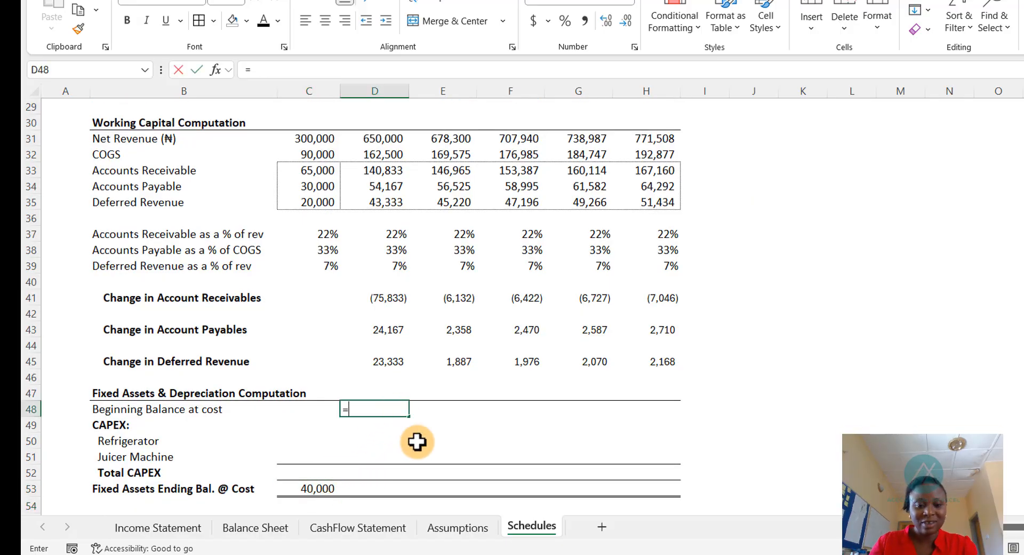
pyautogui.write('=')
pyautogui.press('Down')
pyautogui.press('Down')
pyautogui.press('Down')
pyautogui.press('Down')
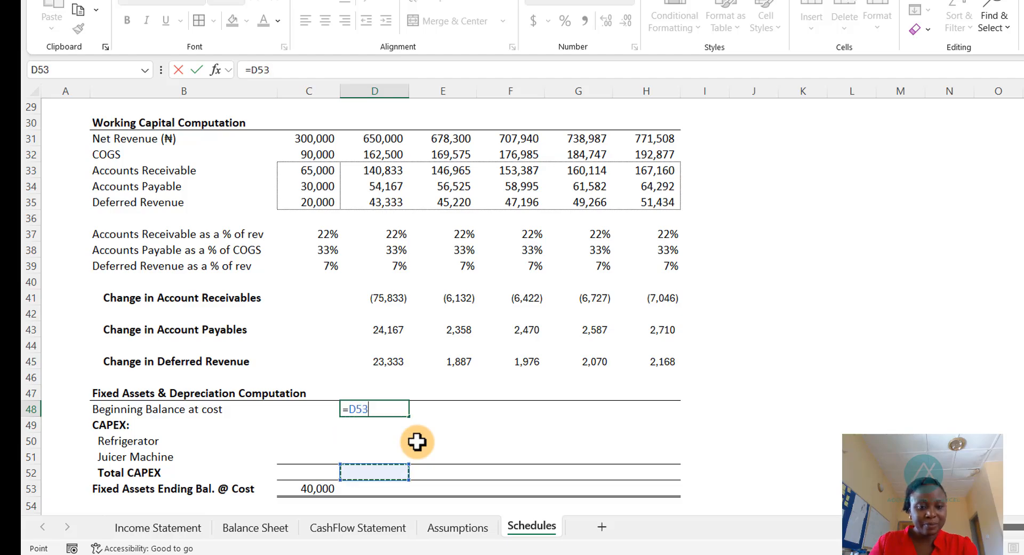
pyautogui.press('Return')
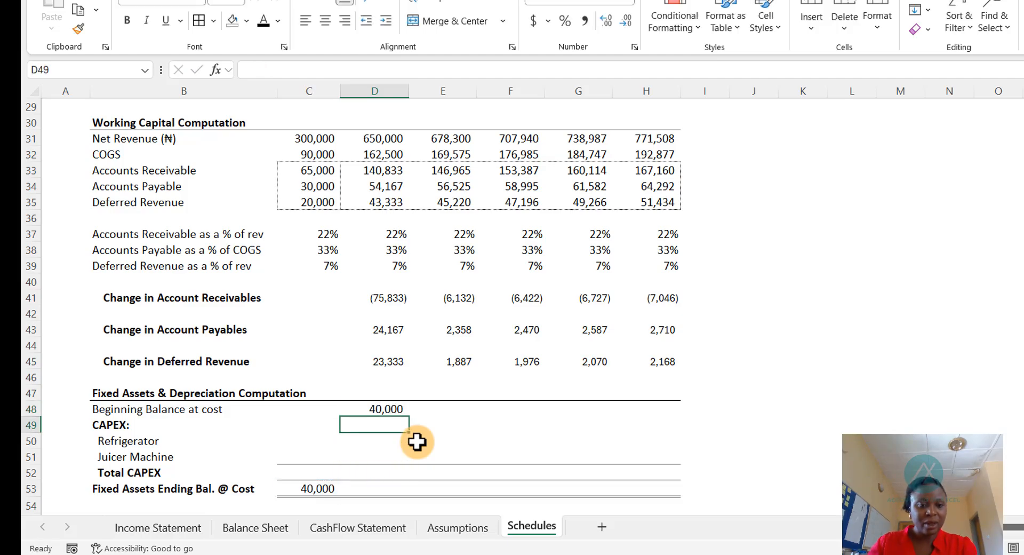
# - Link the 2025 Refrigerator and Juicer Machine CAPEX to their new-addition costs on the Assumptions sheet
pyautogui.press('Down')
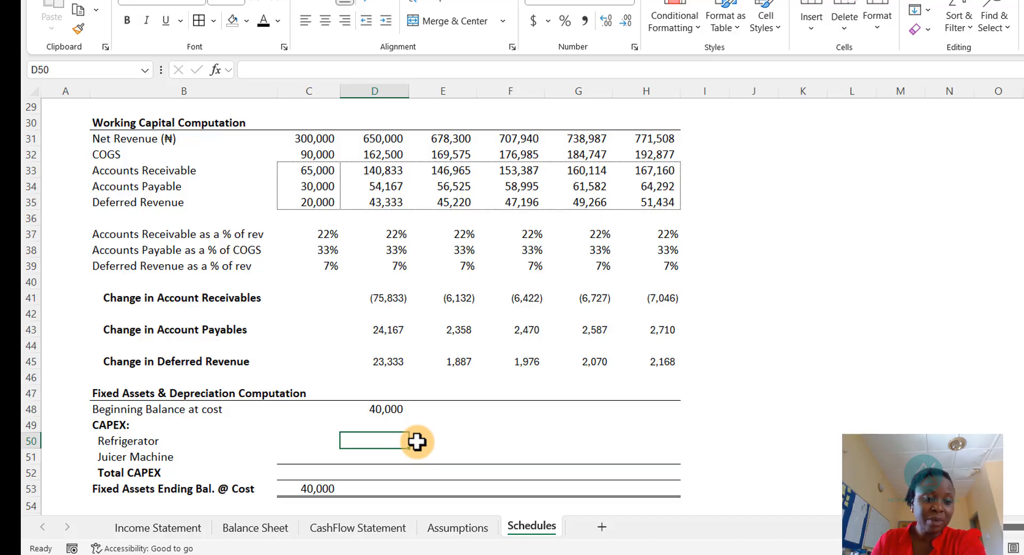
pyautogui.write('=')
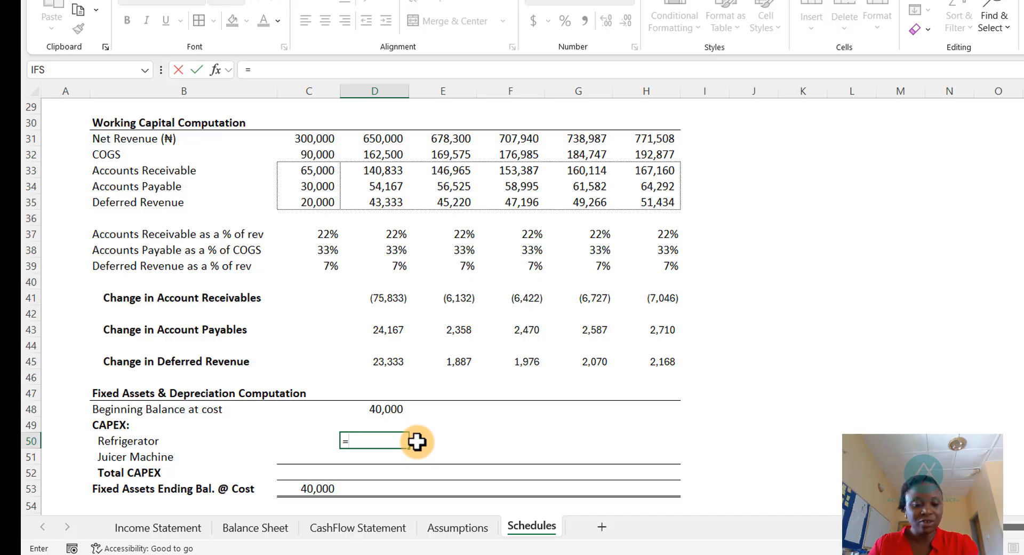
pyautogui.hotkey('ctrl', 'pageup')
pyautogui.press('Down')
pyautogui.press('Down')
pyautogui.press('Down')
pyautogui.press('Down')
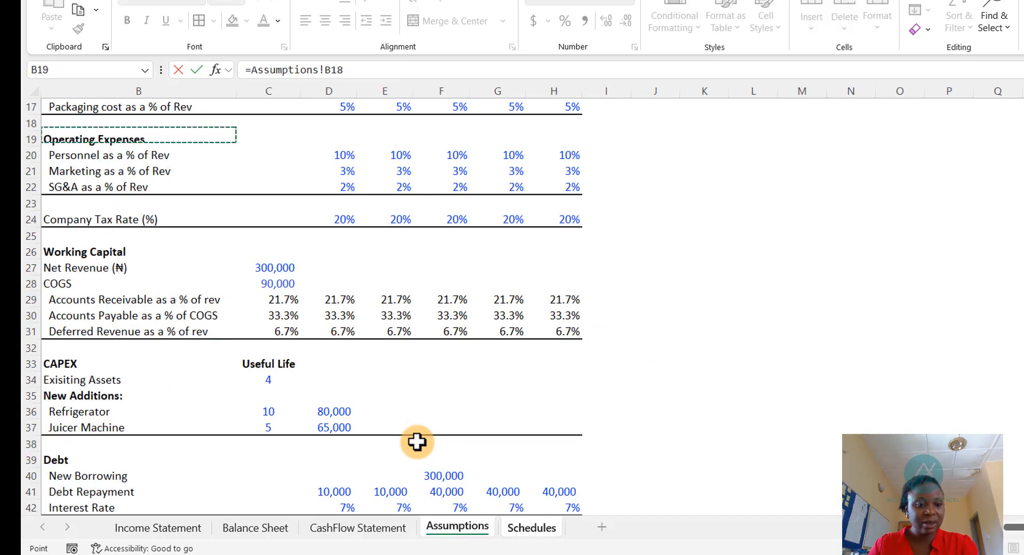
pyautogui.press('Down')
pyautogui.press('Down')
pyautogui.press('Down')
pyautogui.press('Down')
pyautogui.press('Down')
pyautogui.press('Down')
pyautogui.press('Down')
pyautogui.press('Down')
pyautogui.press('Down')
pyautogui.press('Down')
pyautogui.press('Down')
pyautogui.press('Down')
pyautogui.press('Down')
pyautogui.press('Down')
pyautogui.press('Down')
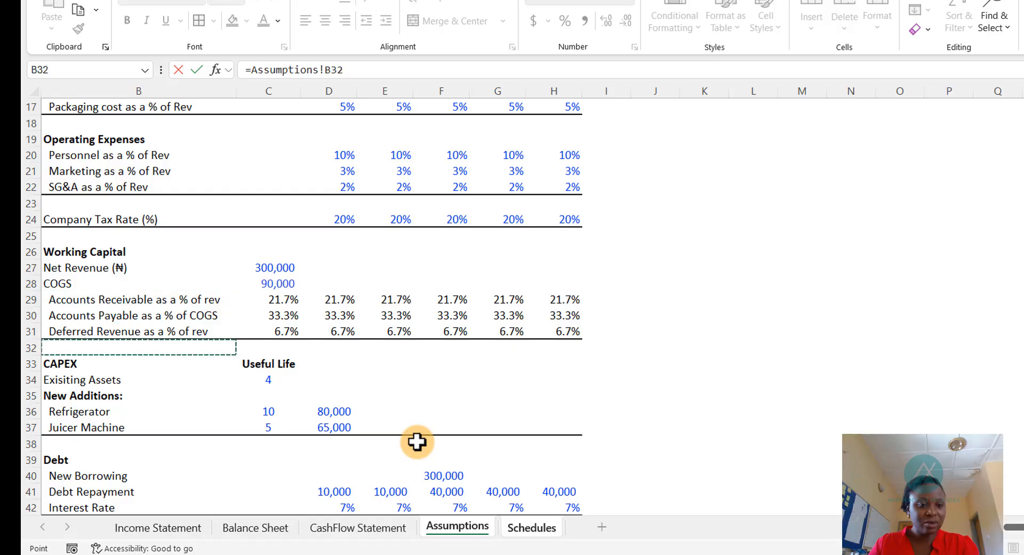
pyautogui.press('Right')
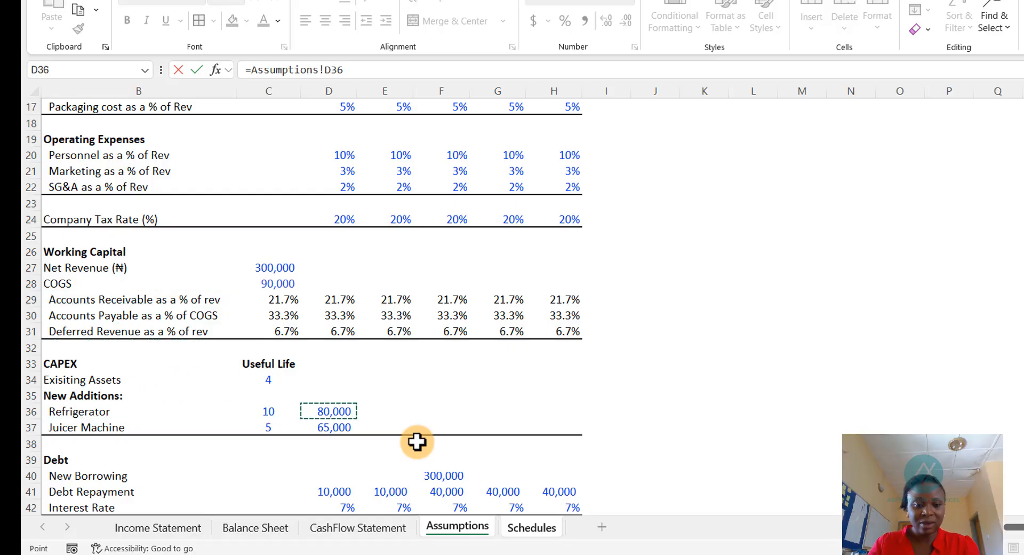
pyautogui.press('Return')
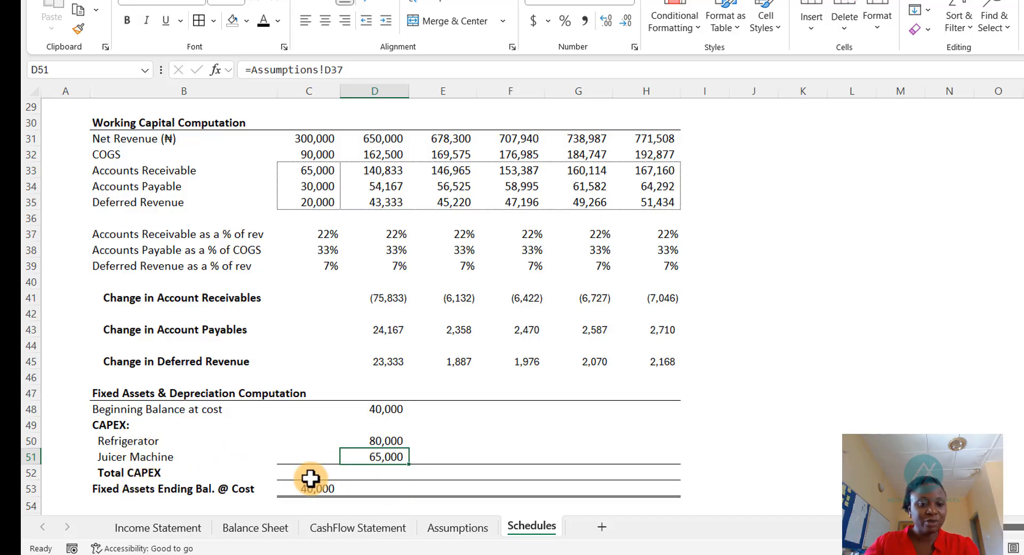
# - Sum the 2025 Total CAPEX from the Refrigerator and Juicer Machine rows and copy it across to 2029
pyautogui.click(382, 472)
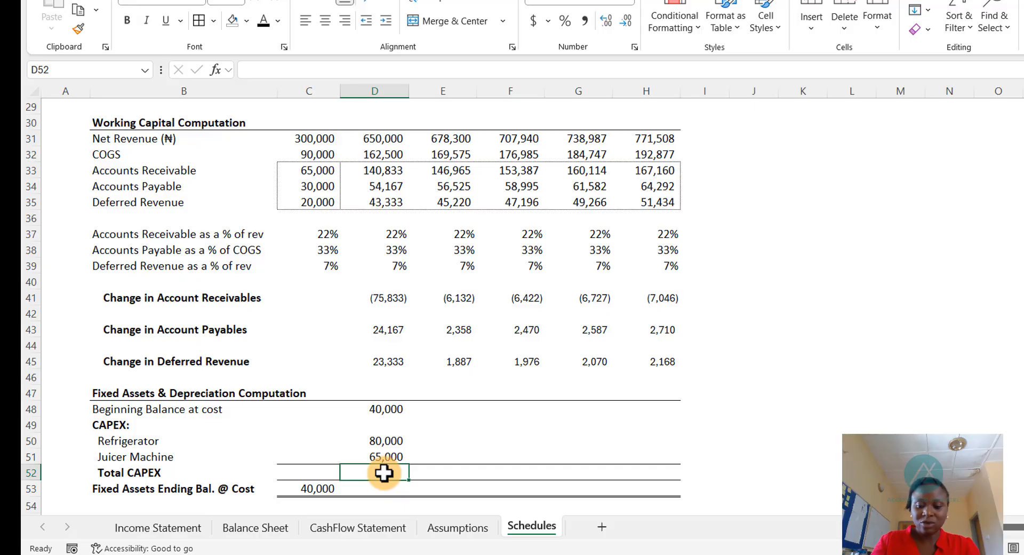
pyautogui.hotkey('alt', '=')
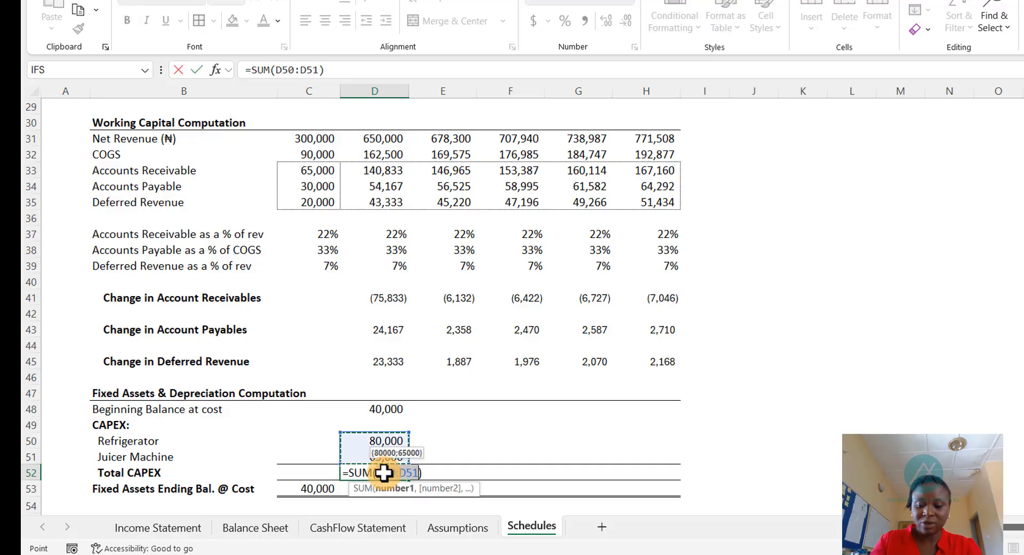
pyautogui.hotkey('ctrl', 'Return')
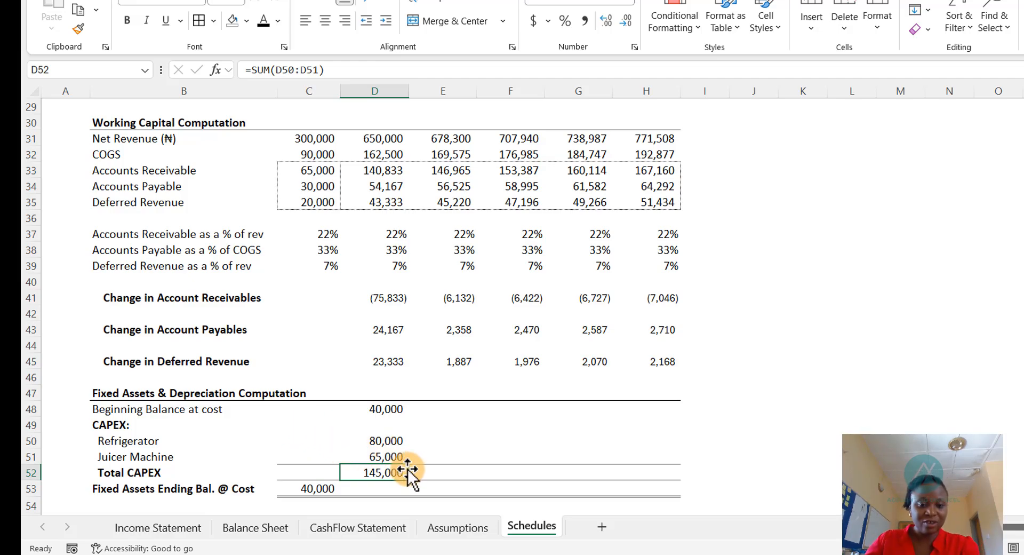
pyautogui.moveTo(411, 480); pyautogui.dragTo(685, 489)
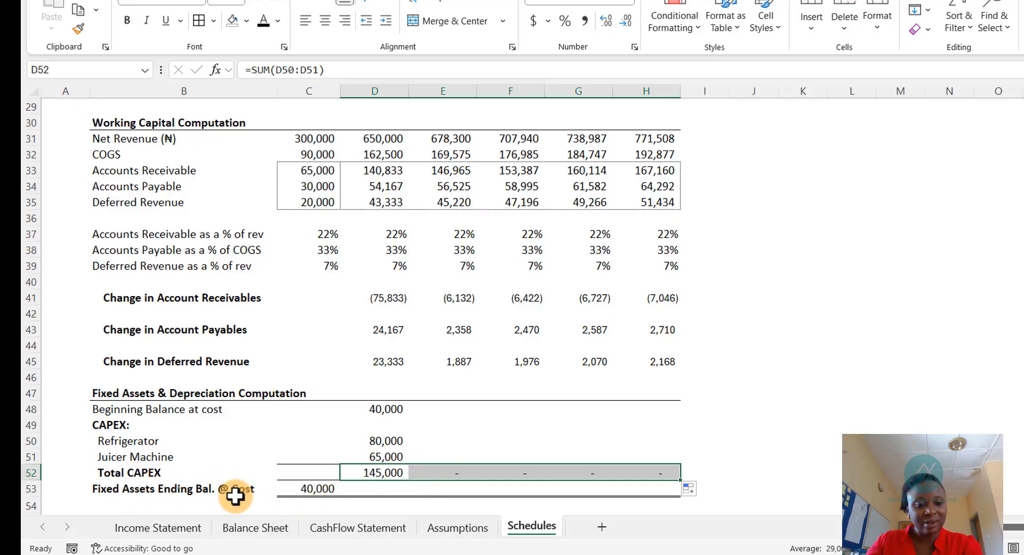
# - Compute the 2025 Fixed Assets Ending Balance at Cost as Total CAPEX plus Beginning Balance at cost
pyautogui.click(382, 489)
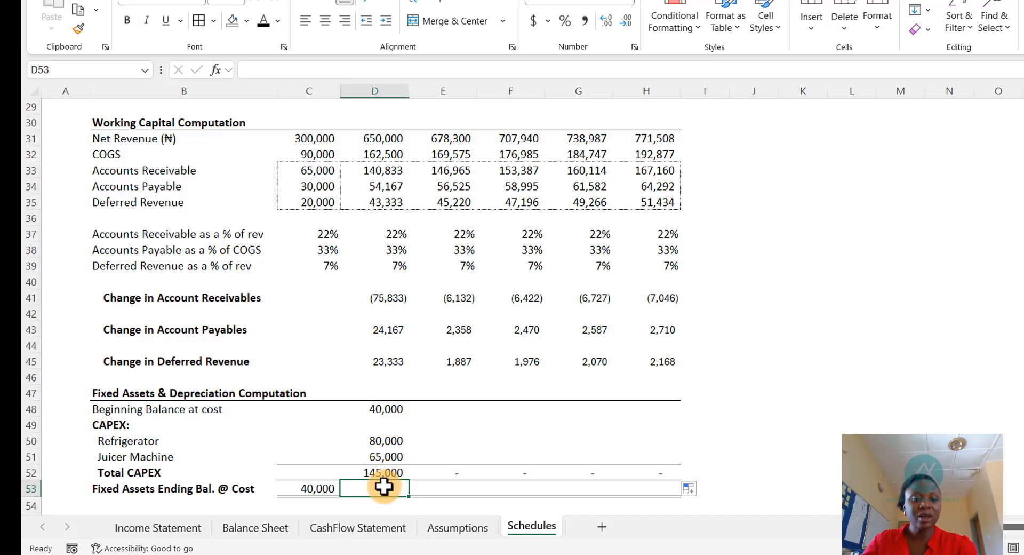
pyautogui.write('=')
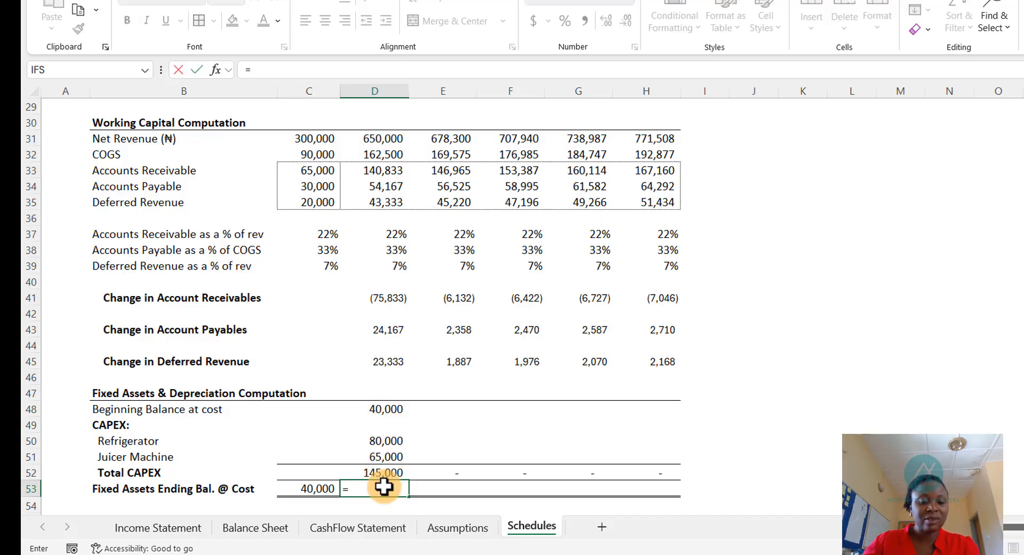
pyautogui.click(375, 472)
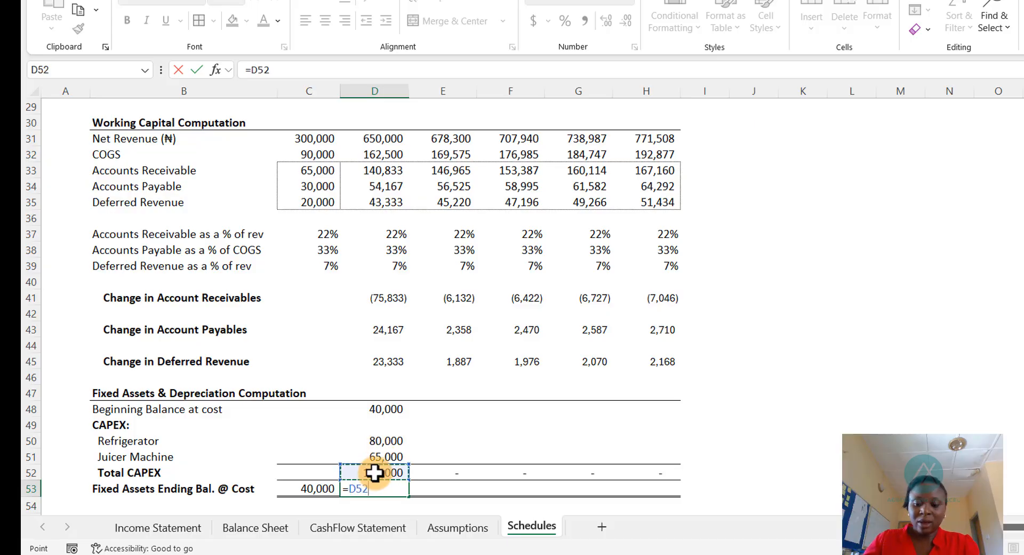
pyautogui.click(378, 408)
pyautogui.press('Return')
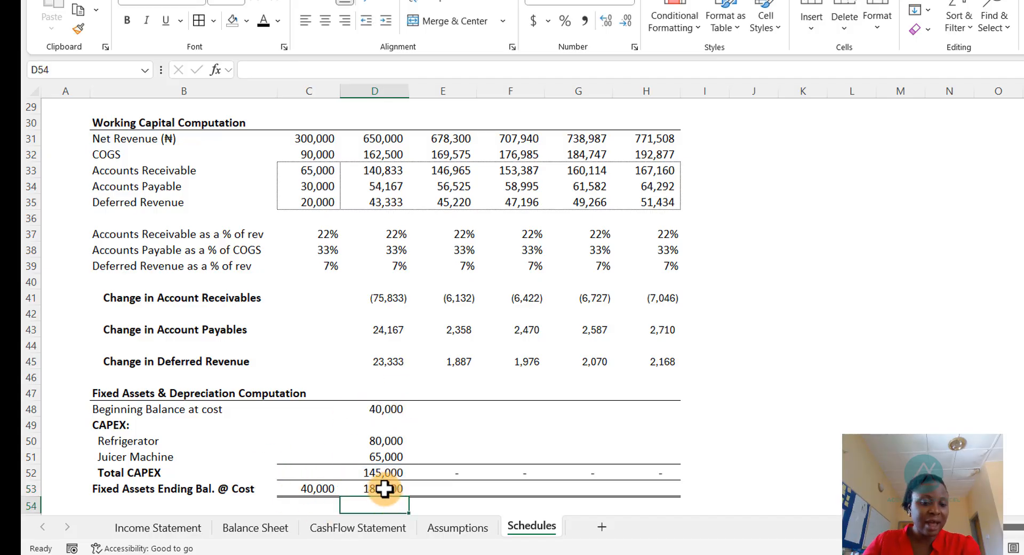
pyautogui.click(458, 409)
pyautogui.write('=')
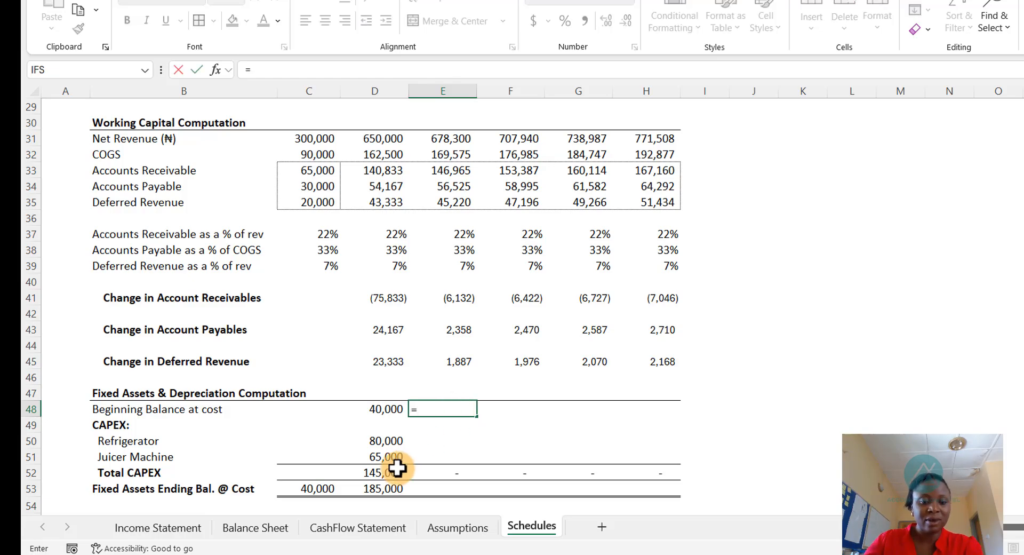
pyautogui.press('Escape')
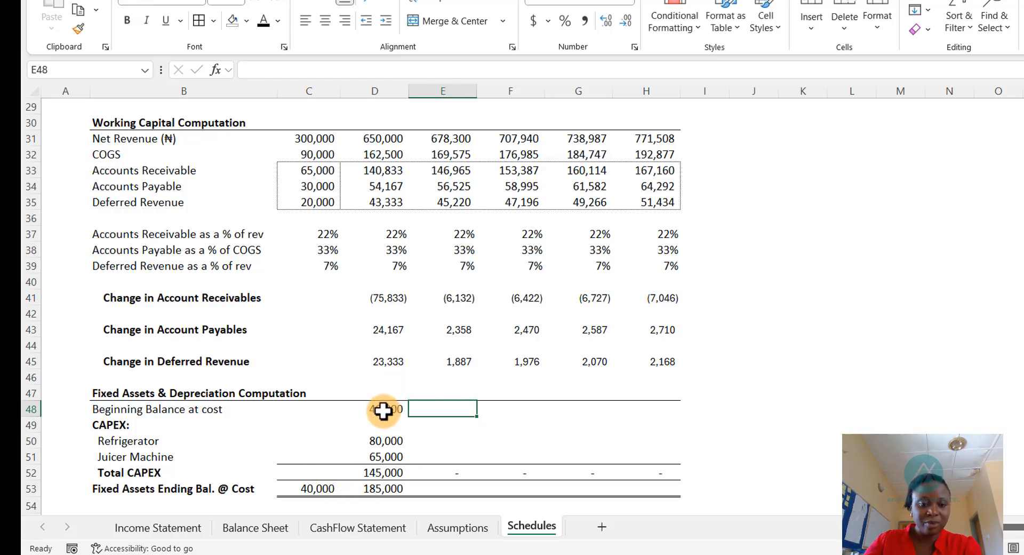
# - Copy the Beginning Balance at cost formula across the 2026–2029 columns
pyautogui.click(380, 409)
pyautogui.moveTo(410, 420); pyautogui.dragTo(676, 418)
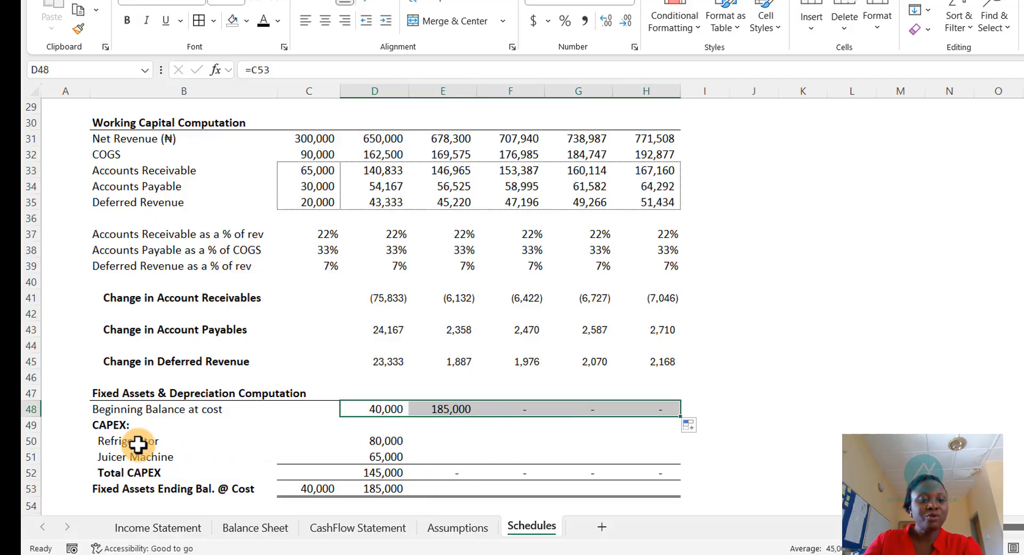
# - Enter 0 for the Refrigerator and Juicer Machine CAPEX in 2026 and fill it across to 2029
pyautogui.click(394, 441)
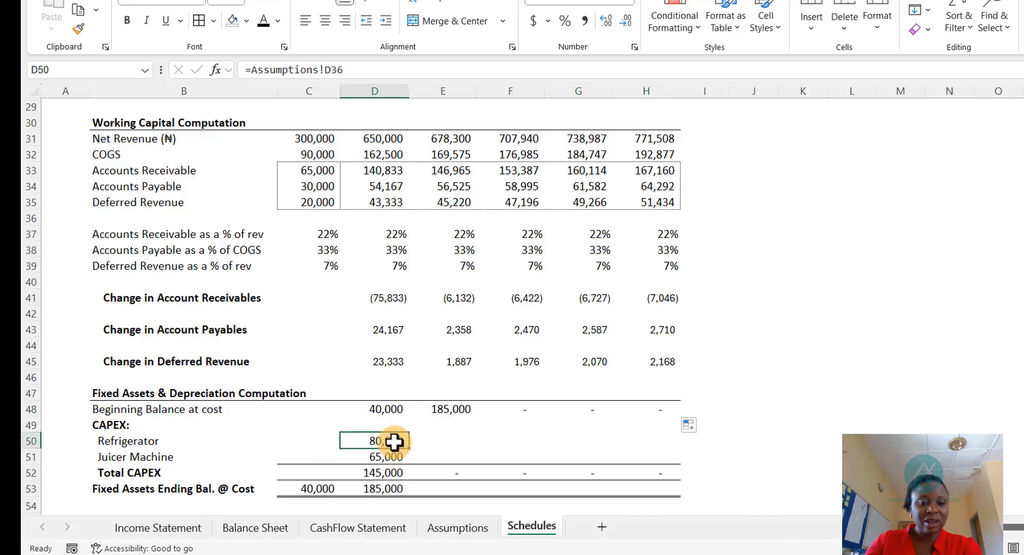
pyautogui.click(440, 441)
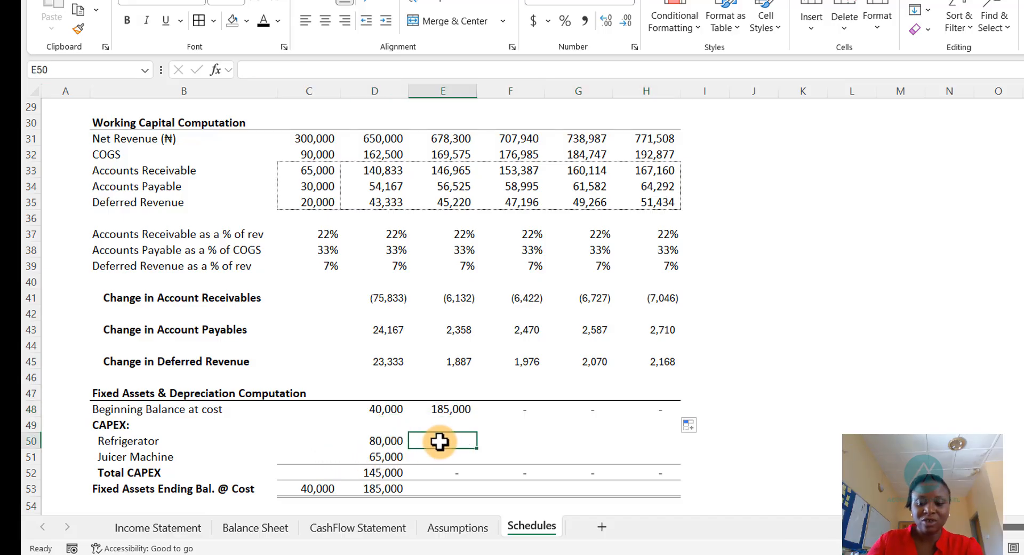
pyautogui.write('0')
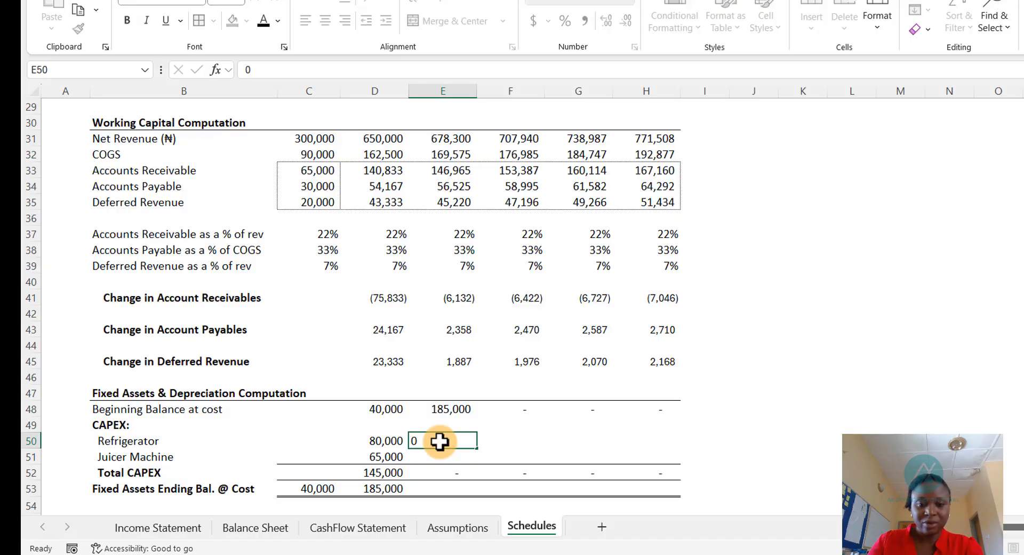
pyautogui.press('Return')
pyautogui.write('0')
pyautogui.press('Return')
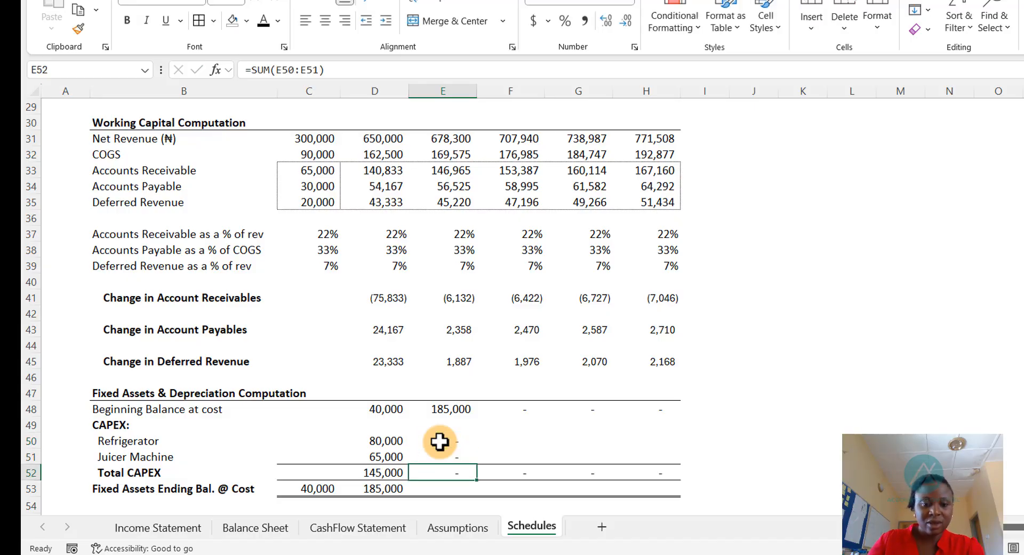
pyautogui.moveTo(450, 439); pyautogui.dragTo(643, 449)
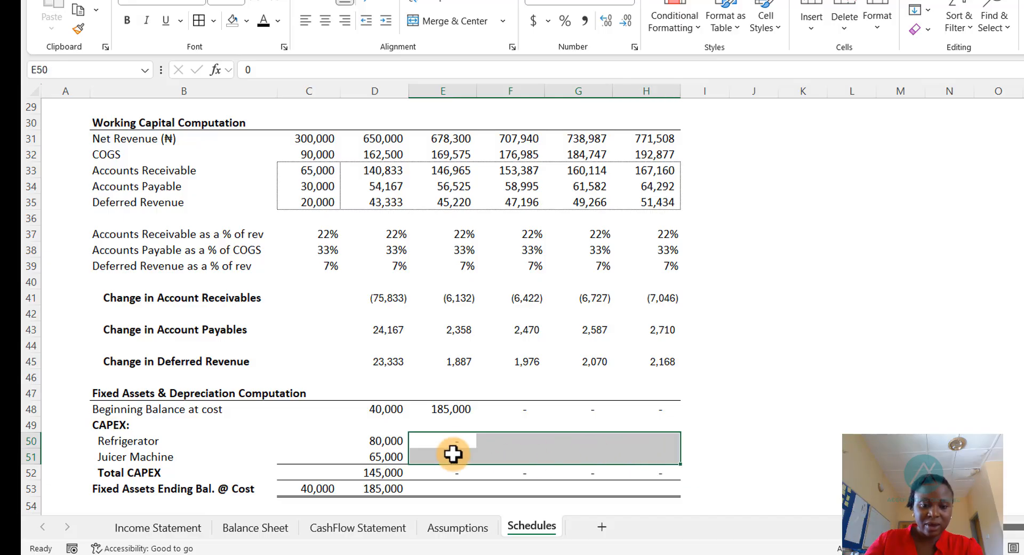
pyautogui.moveTo(457, 442); pyautogui.dragTo(664, 453)
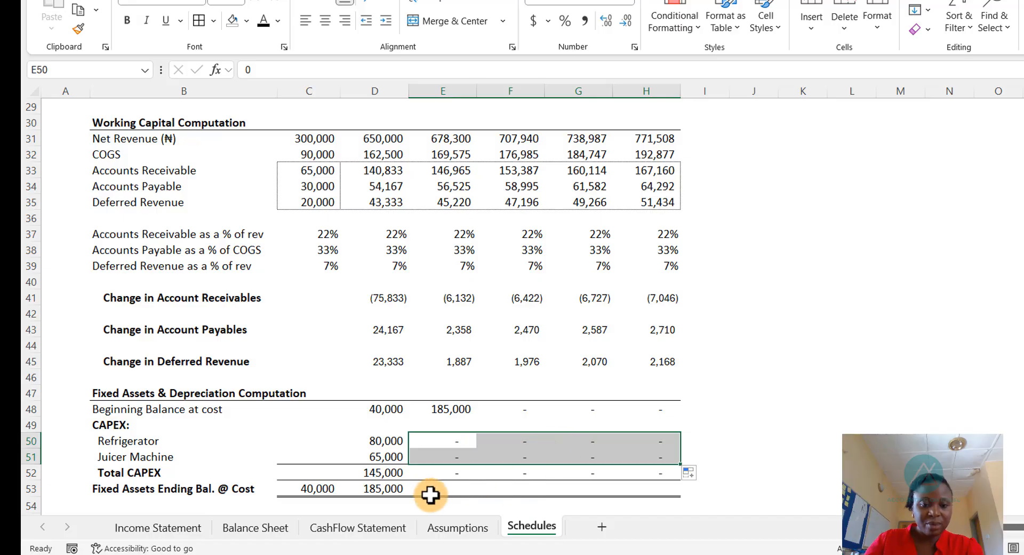
# - Recopy the 2025 Total CAPEX sum across the 2026–2029 columns
pyautogui.click(406, 476)
pyautogui.moveTo(409, 479); pyautogui.dragTo(682, 464)
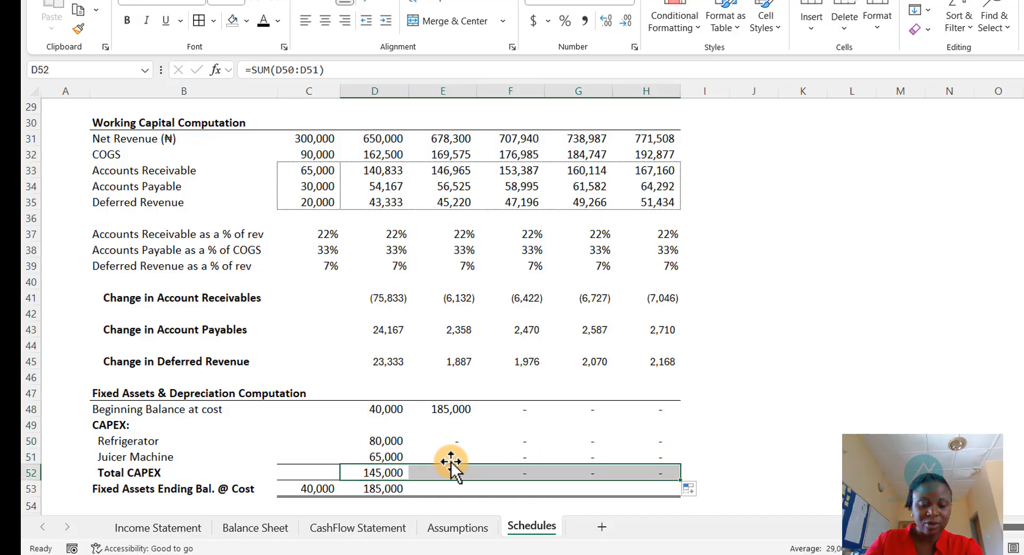
pyautogui.click(380, 474)
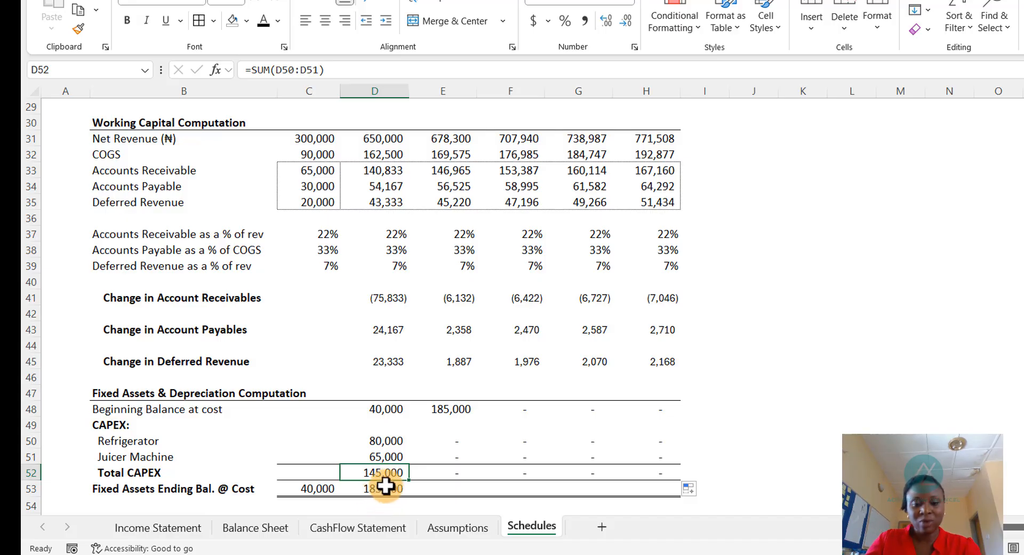
# - Link the Existing Assets useful life under Depreciation to the existing assets' useful life on the Assumptions sheet
pyautogui.scroll(-4, 385, 485)
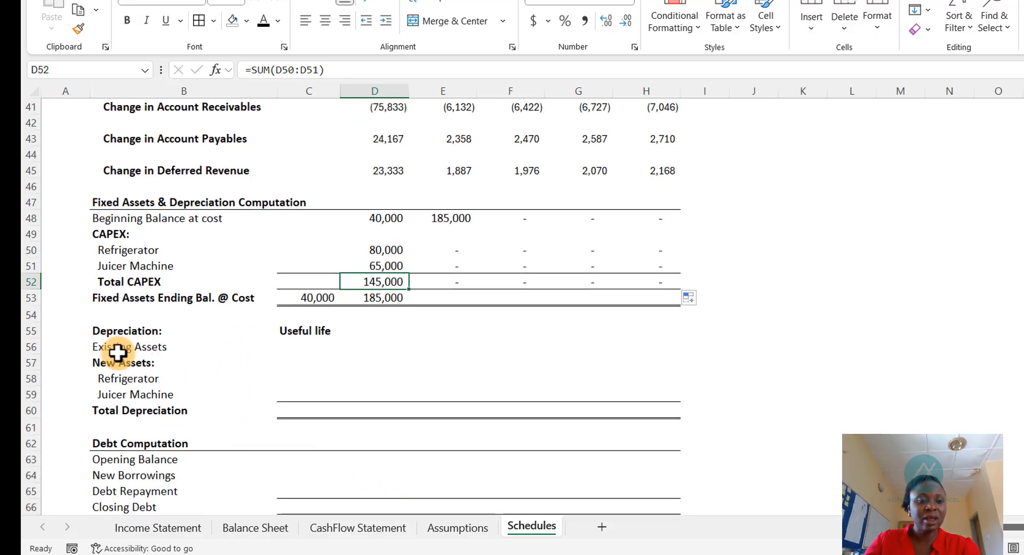
pyautogui.click(307, 345)
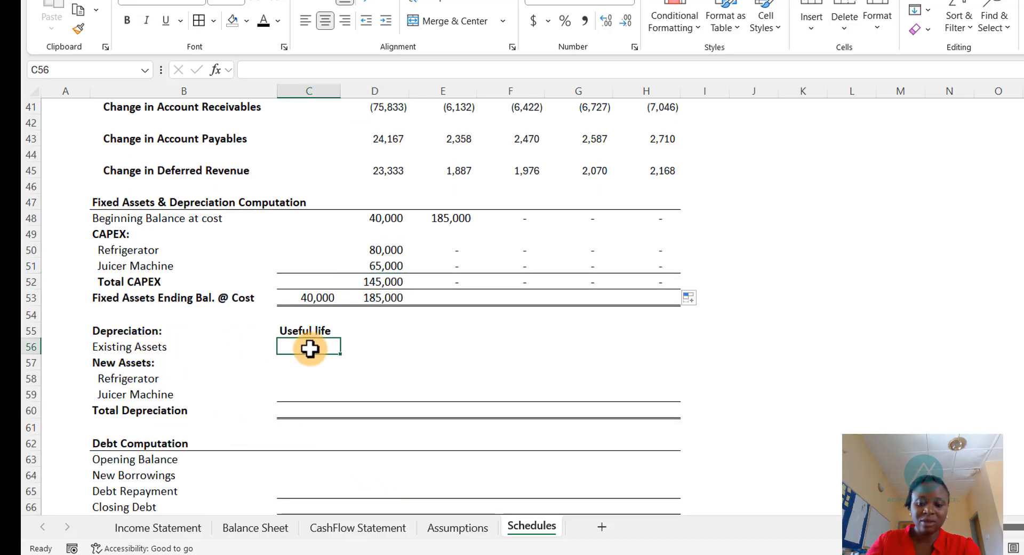
pyautogui.write('=')
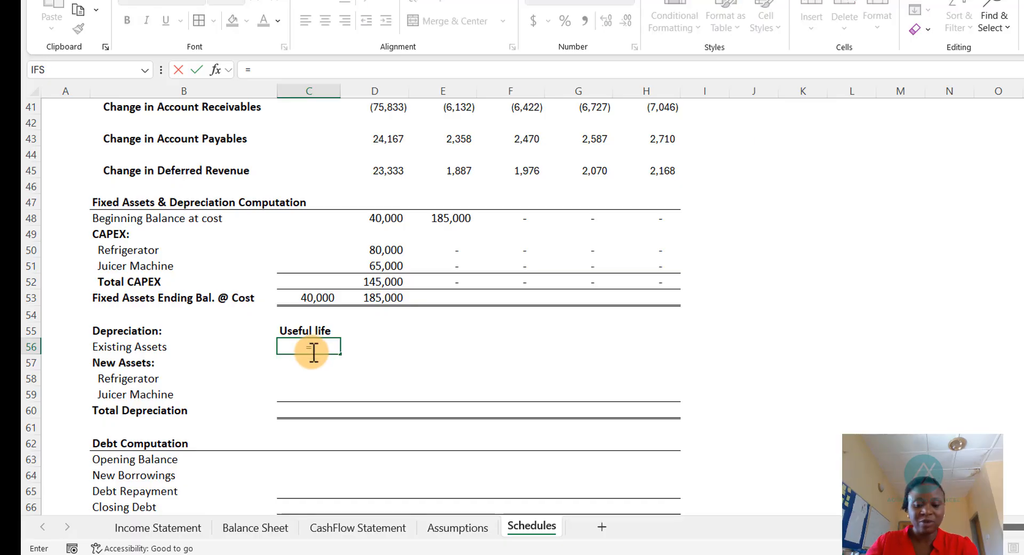
pyautogui.hotkey('ctrl', 'pageup')
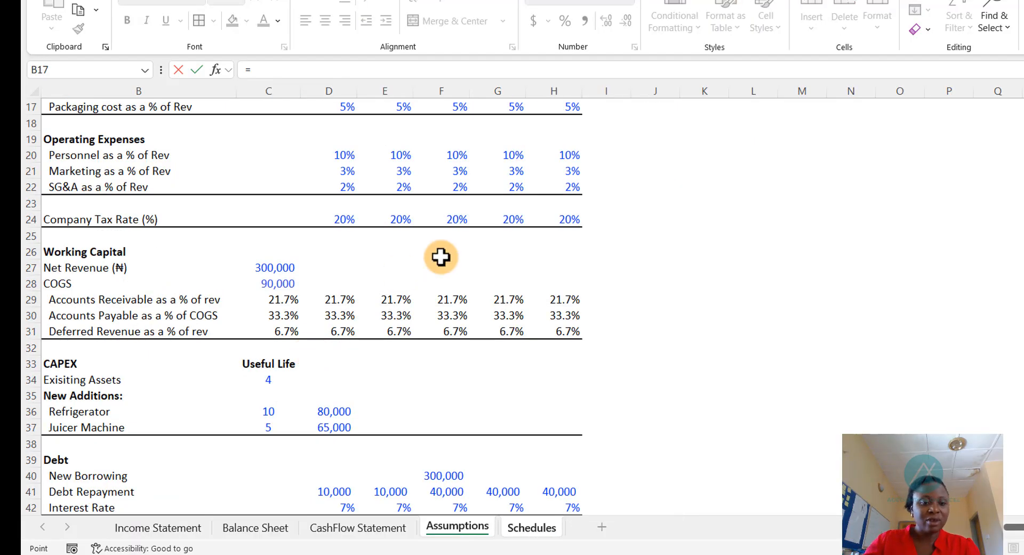
pyautogui.click(268, 382)
pyautogui.press('Return')
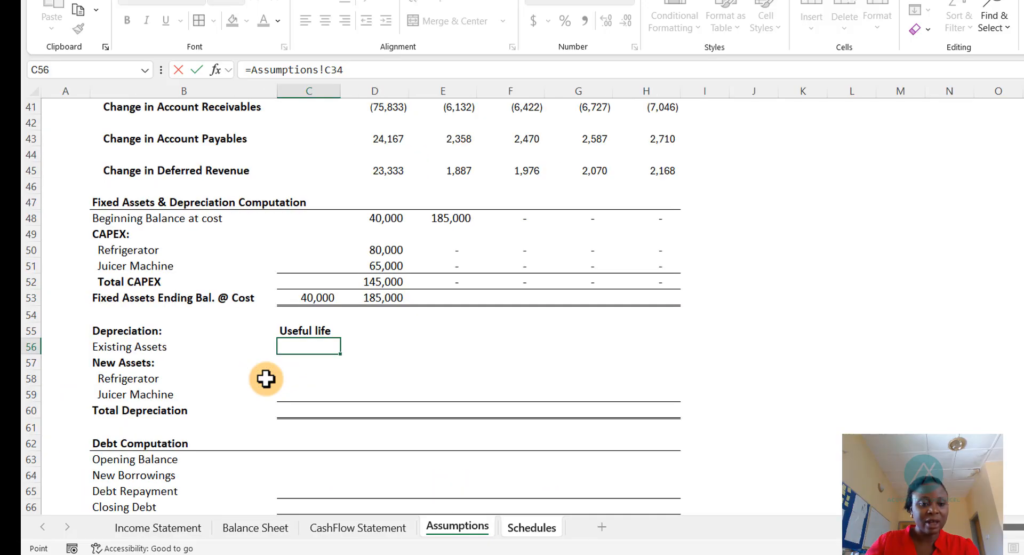
pyautogui.press('Return')
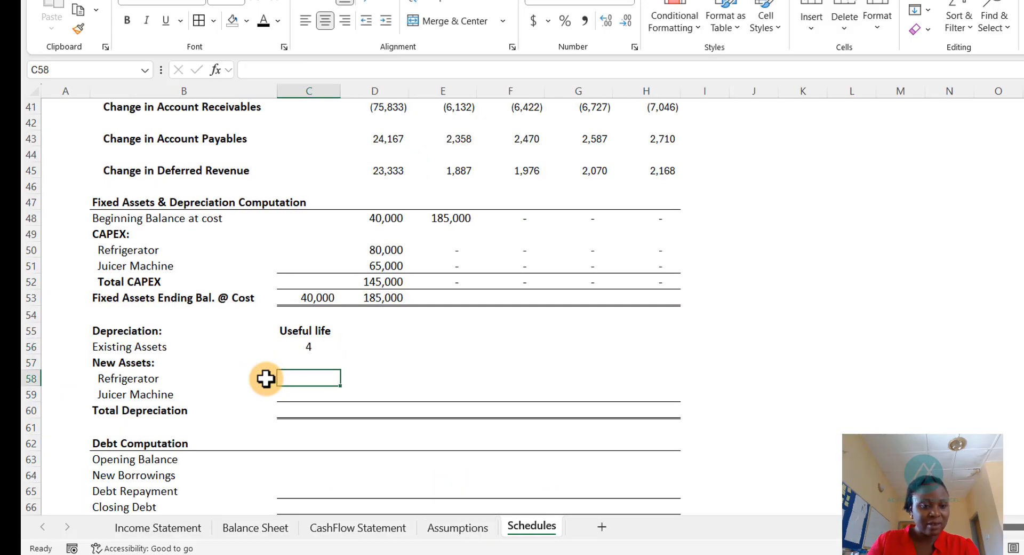
# - Link the Refrigerator useful life to its value on the Assumptions sheet and fill the link down to the Juicer Machine
pyautogui.write('=')
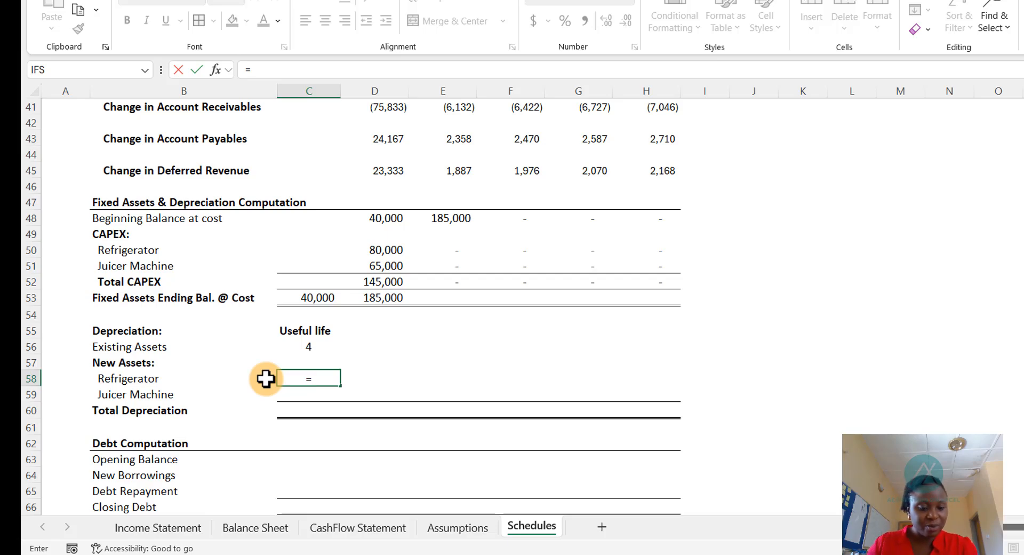
pyautogui.hotkey('ctrl', 'pageup')
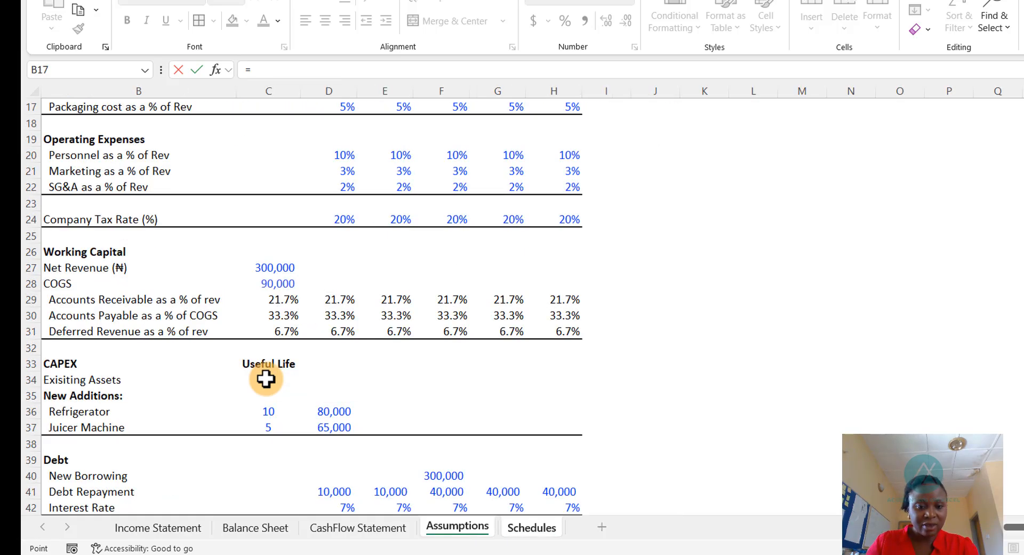
pyautogui.press('Down')
pyautogui.press('Down')
pyautogui.press('Down')
pyautogui.press('Down')
pyautogui.press('Down')
pyautogui.press('Down')
pyautogui.press('Down')
pyautogui.press('Down')
pyautogui.press('Down')
pyautogui.press('Down')
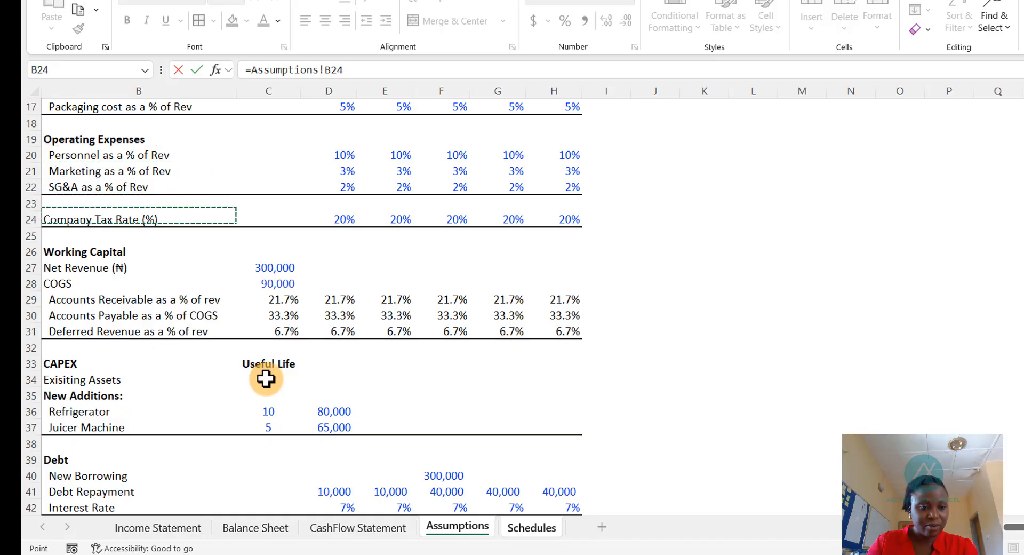
pyautogui.press('Down')
pyautogui.press('Down')
pyautogui.press('Down')
pyautogui.press('Down')
pyautogui.press('Down')
pyautogui.press('Down')
pyautogui.press('Down')
pyautogui.press('Down')
pyautogui.press('Down')
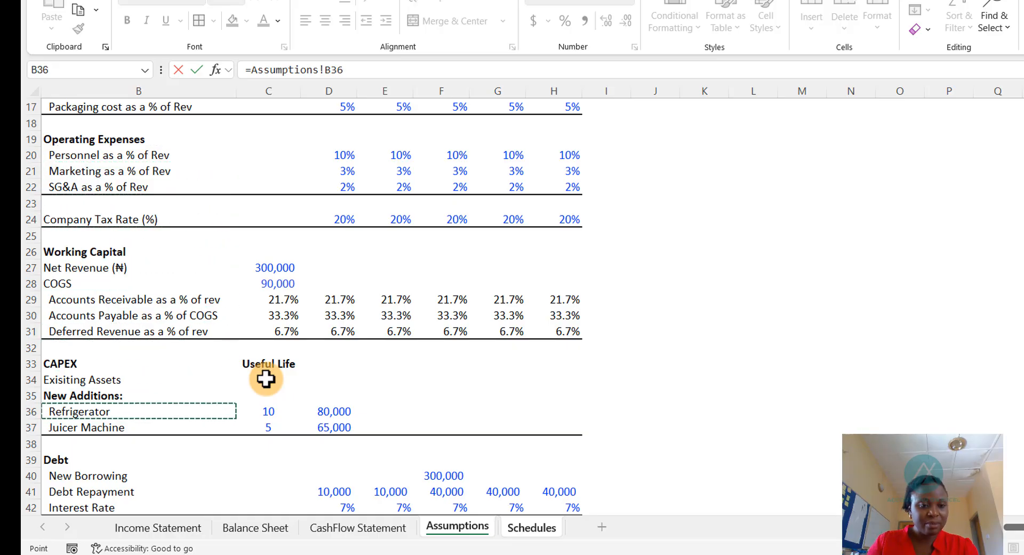
pyautogui.press('Right')
pyautogui.press('Return')
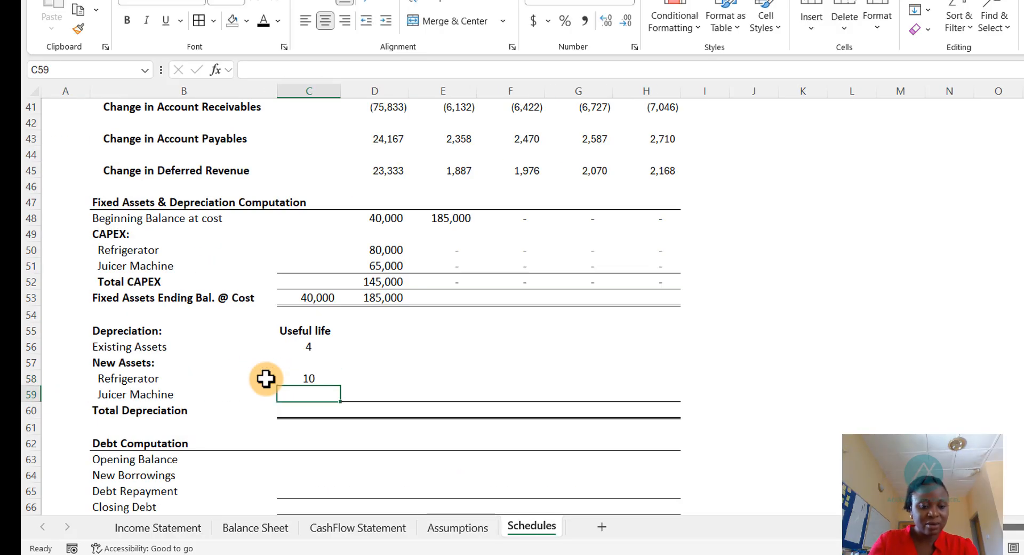
pyautogui.hotkey('ctrl', 'd')
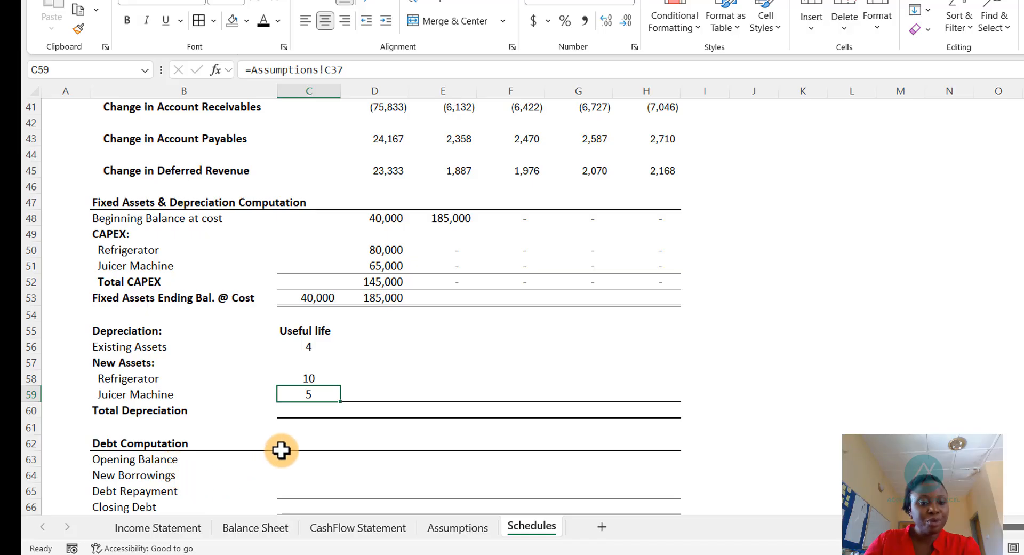
# - Set 2025 Existing Assets depreciation as the Balance Sheet's 2024 fixed assets divided by the existing assets' useful life, both absolute
pyautogui.scroll(-1, 282, 448)
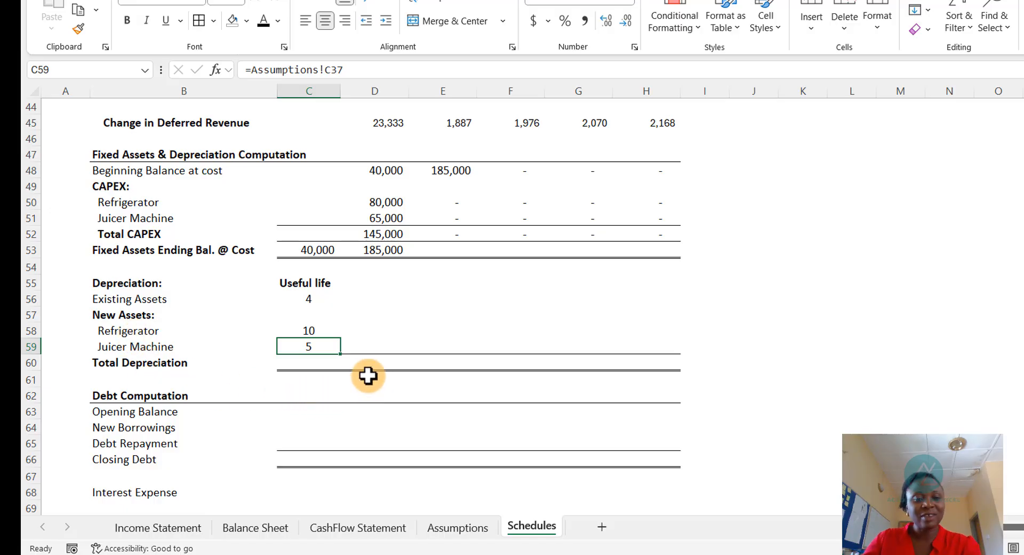
pyautogui.click(375, 299)
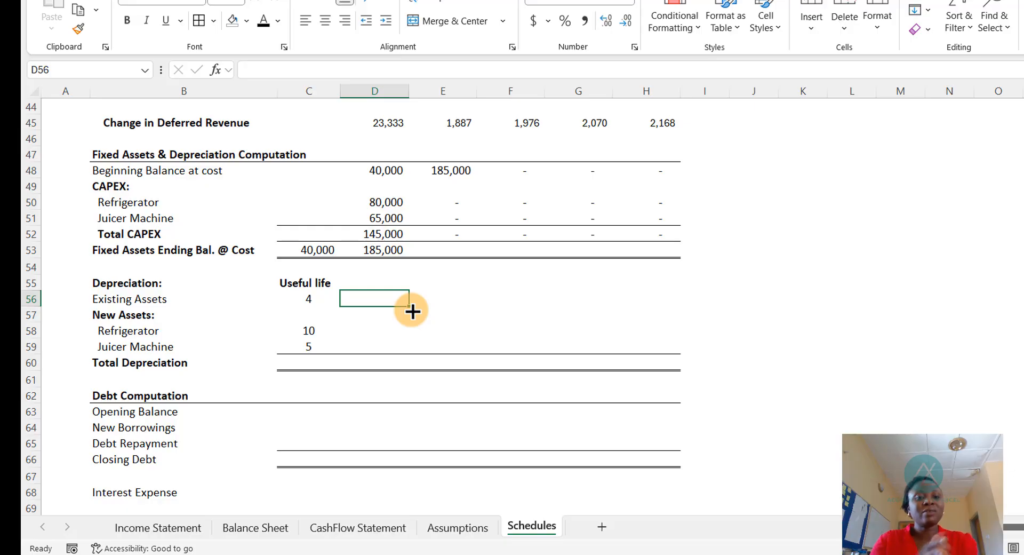
pyautogui.write('=')
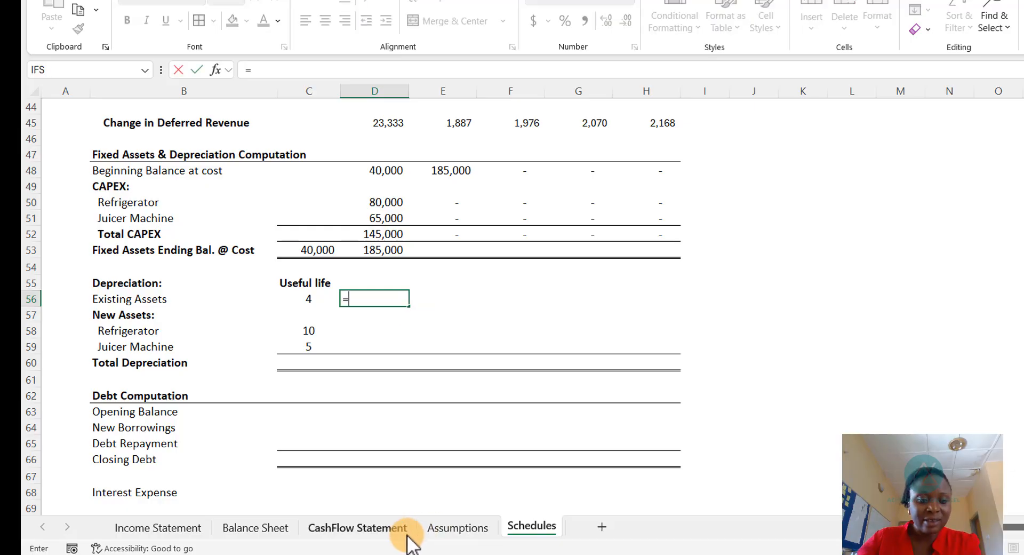
pyautogui.click(275, 529)
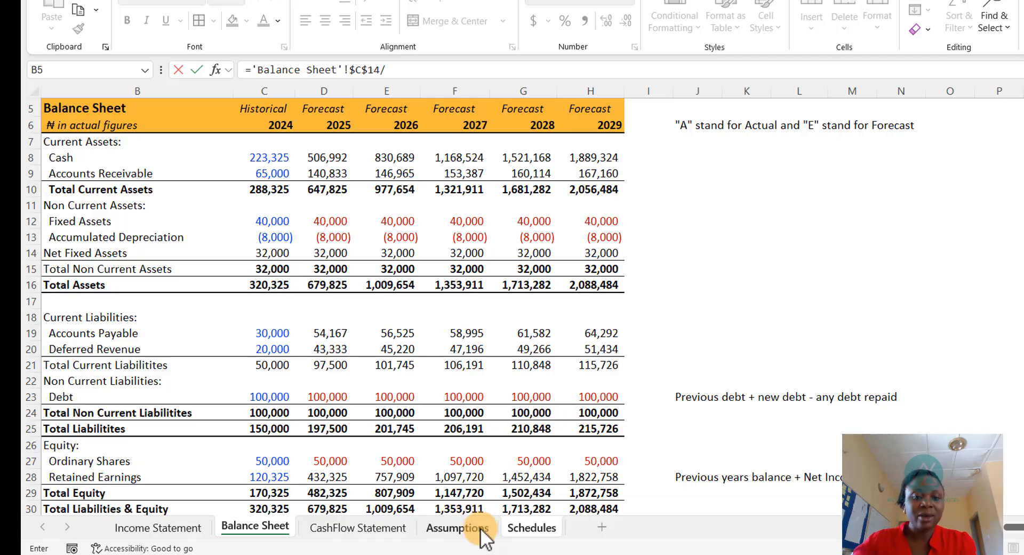
pyautogui.click(531, 528)
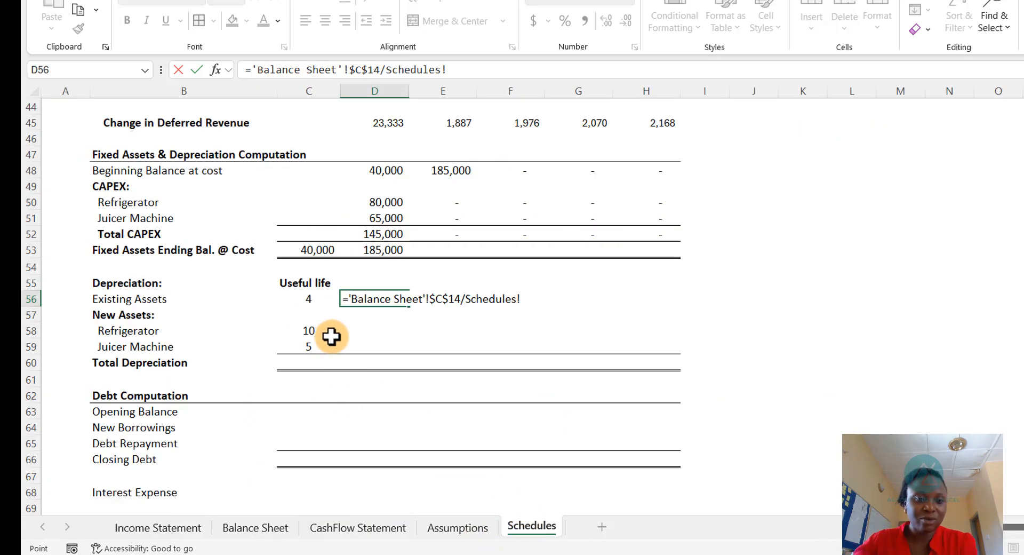
pyautogui.click(312, 301)
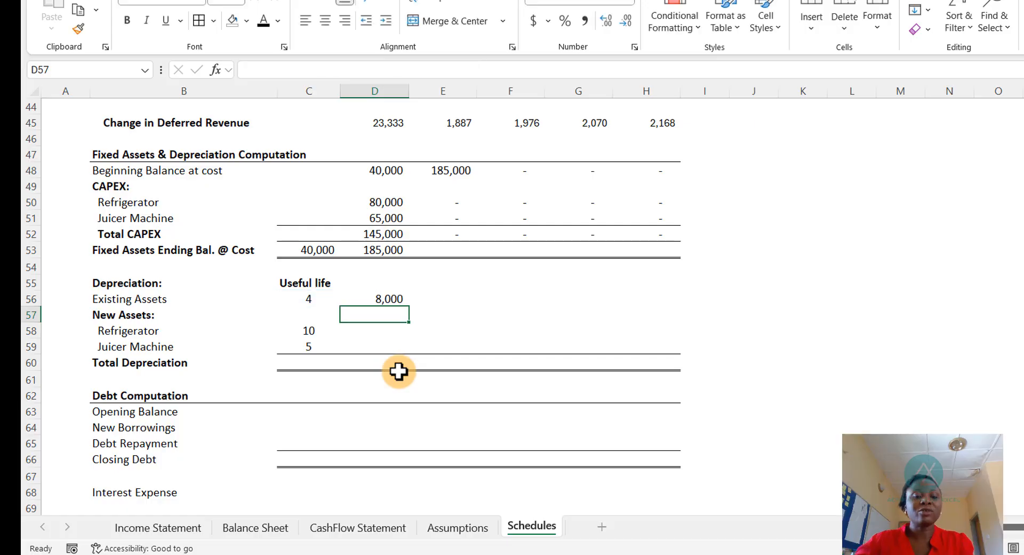
# - Copy the Existing Assets depreciation formula across the 2026–2028 columns
pyautogui.click(365, 298)
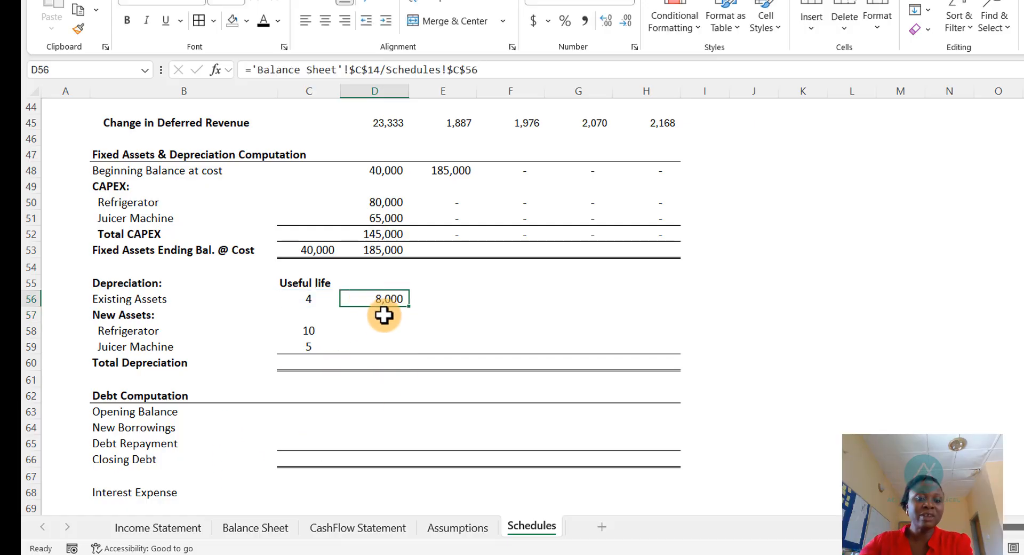
pyautogui.hotkey('ctrl', 'c')
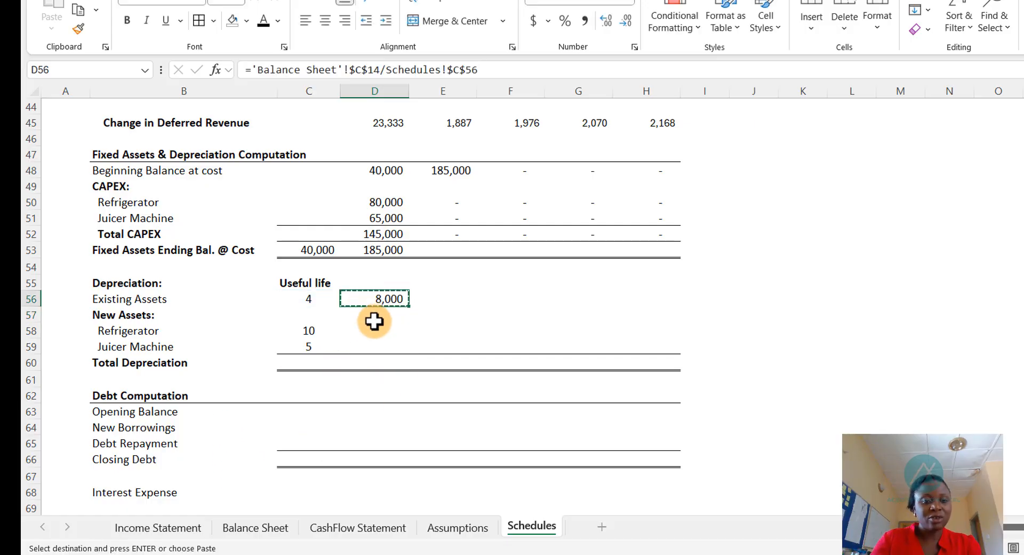
pyautogui.press('Escape')
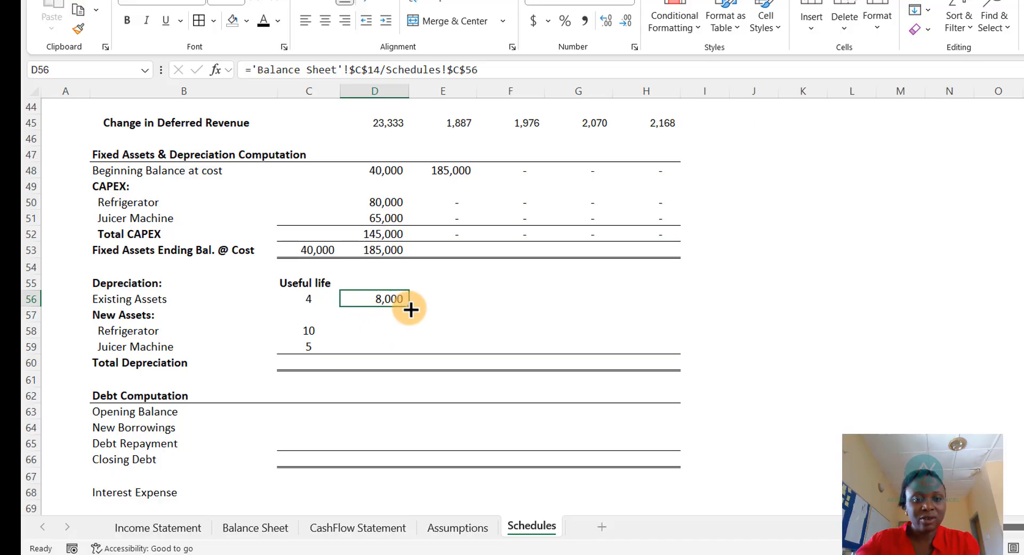
pyautogui.moveTo(410, 309); pyautogui.dragTo(600, 307)
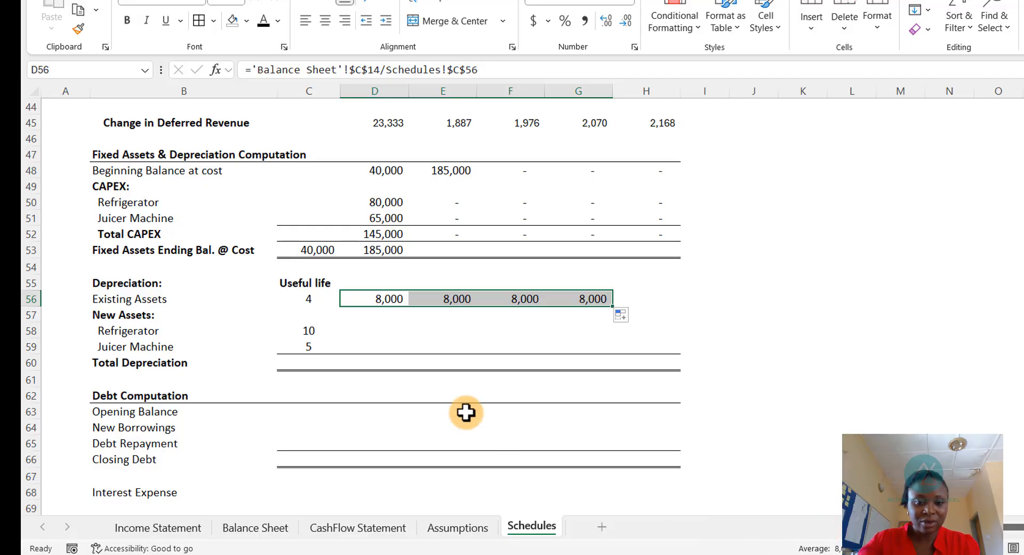
pyautogui.click(307, 293)
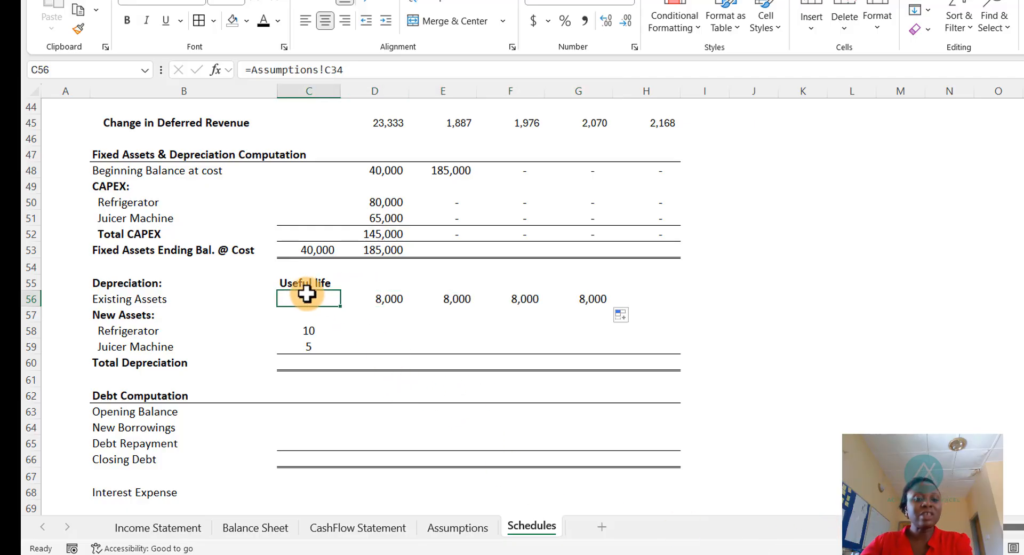
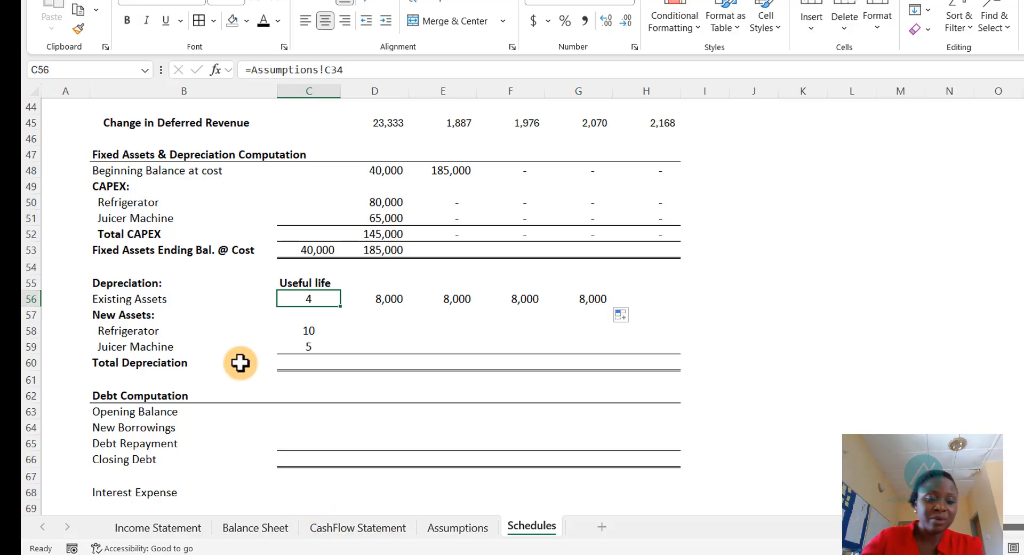
# - Enter the refrigerator's 2025 depreciation as its CAPEX divided by its useful life, =$D$50/$C$58
pyautogui.click(270, 530)
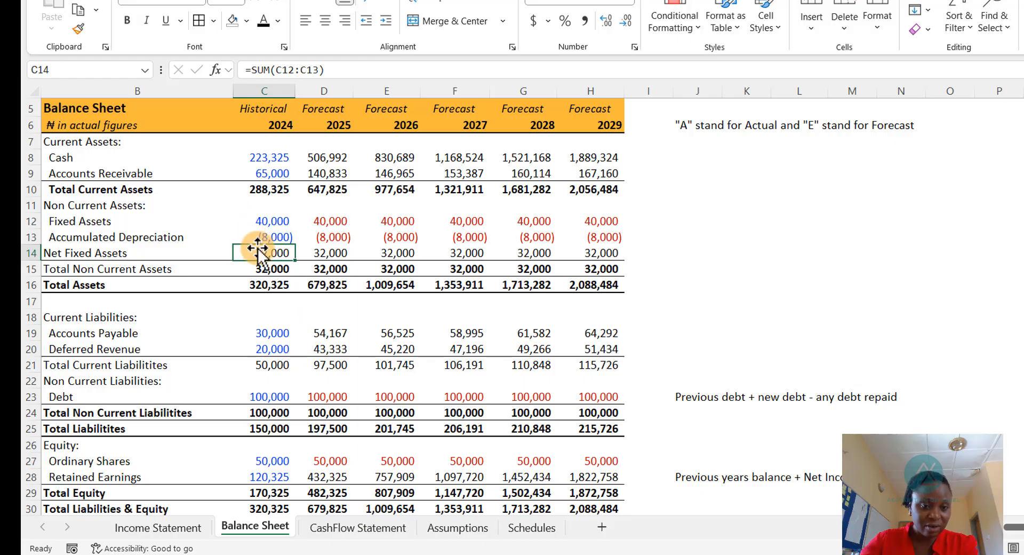
pyautogui.click(542, 530)
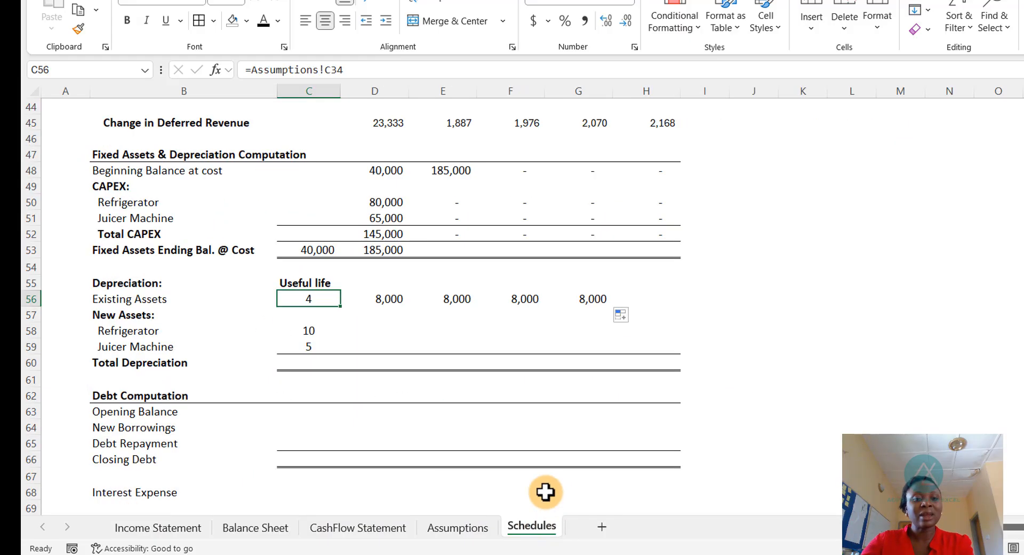
pyautogui.click(368, 334)
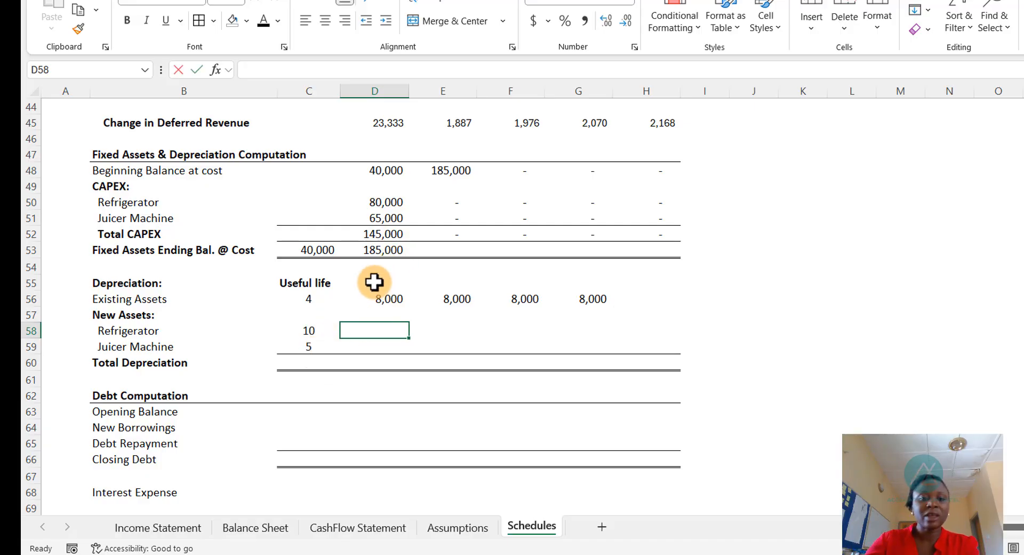
pyautogui.write('=')
pyautogui.click(380, 201)
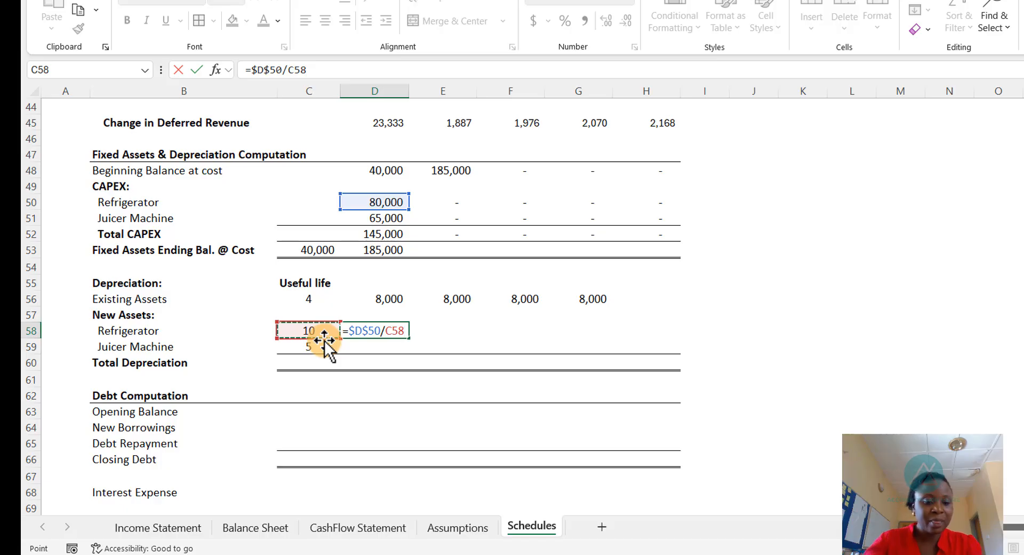
pyautogui.press('F4')
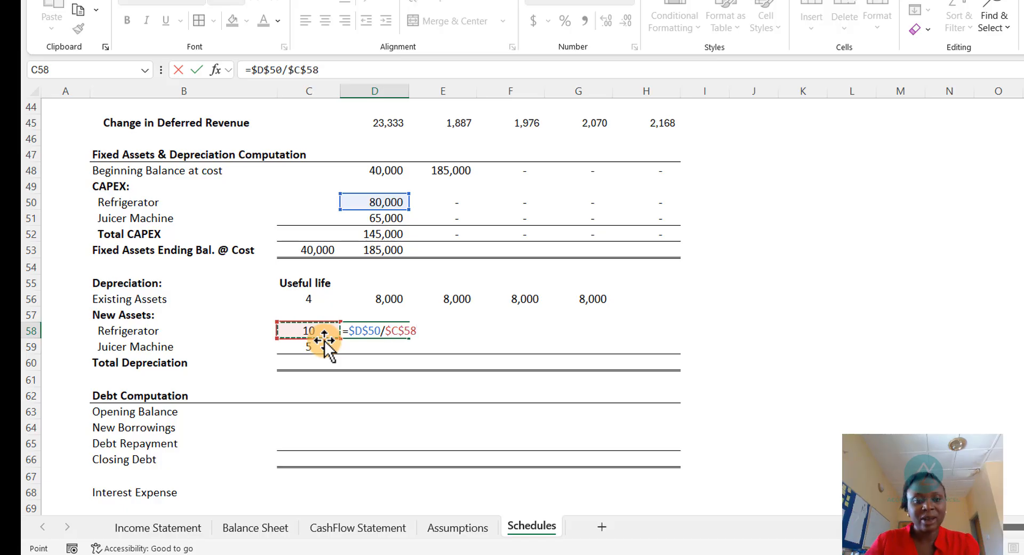
pyautogui.press('Return')
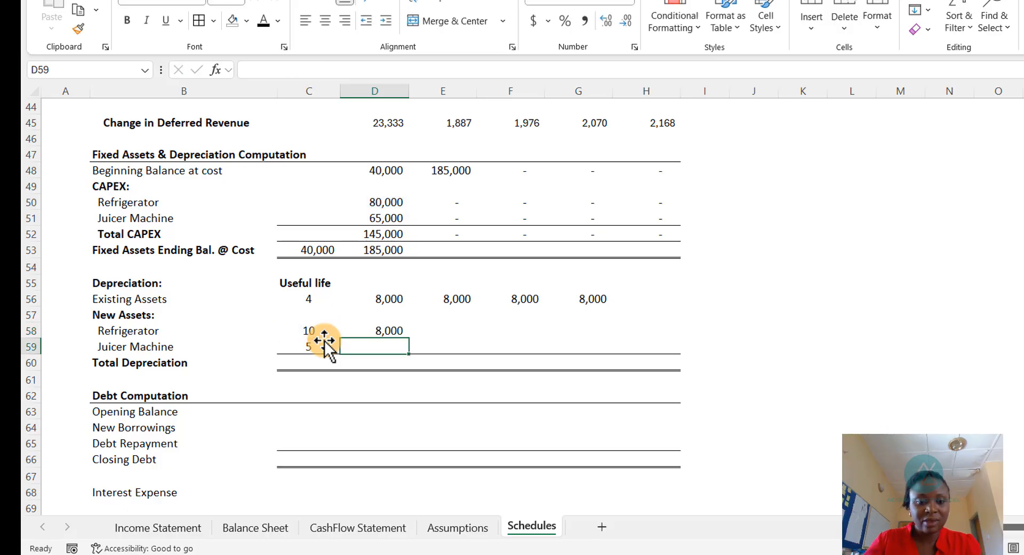
# - Enter the juicer machine's 2025 depreciation as its CAPEX divided by its useful life, =$D$51/$C$59
pyautogui.write('=')
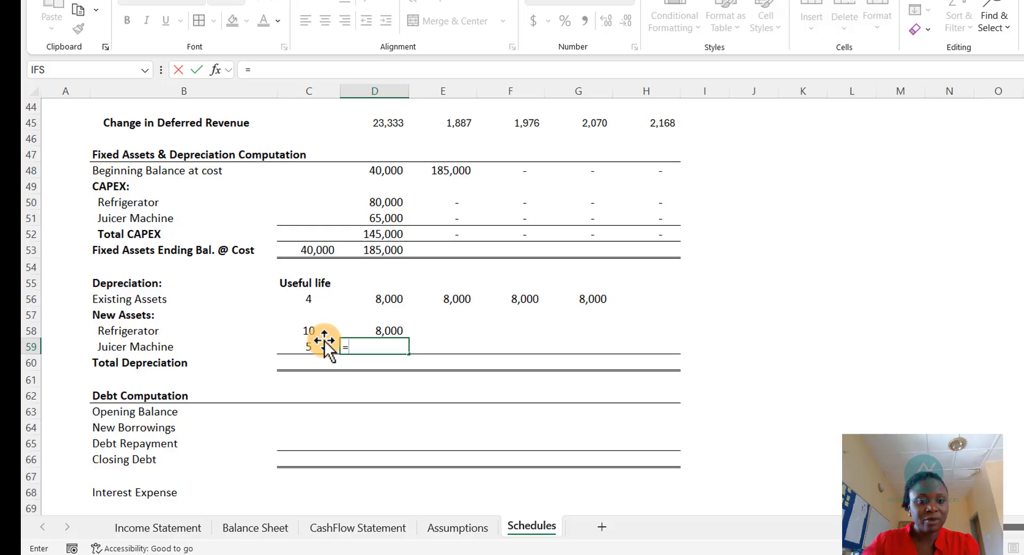
pyautogui.click(379, 215)
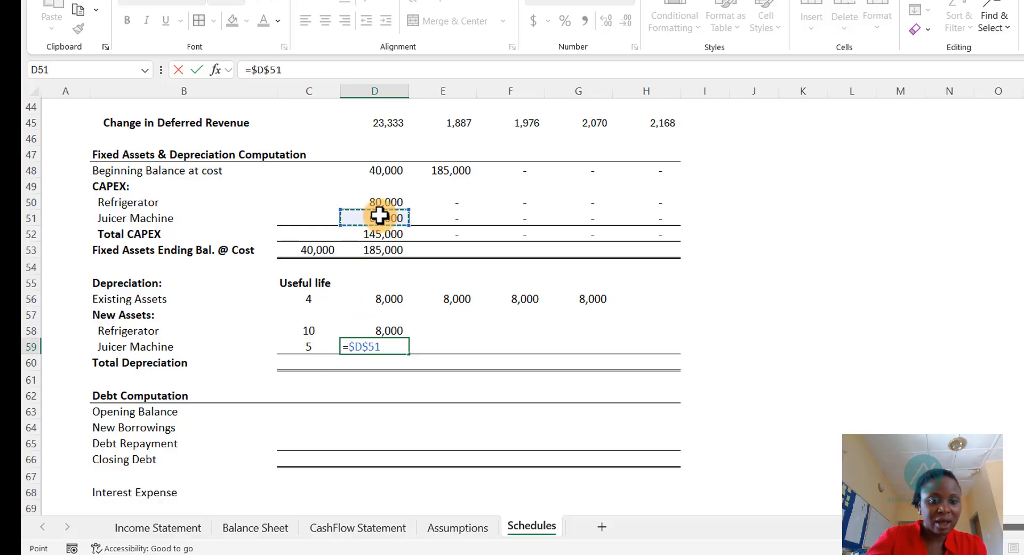
pyautogui.write('/')
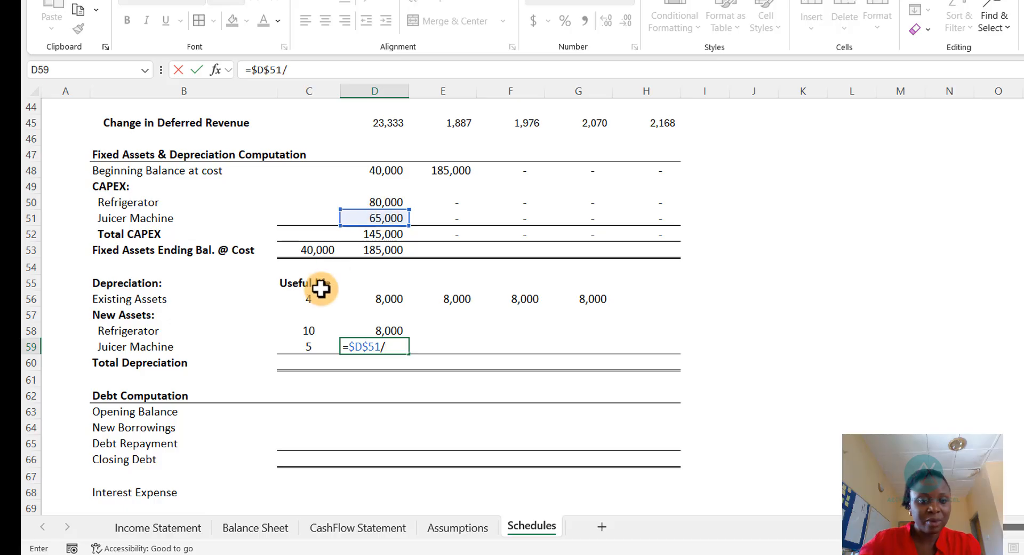
pyautogui.click(305, 344)
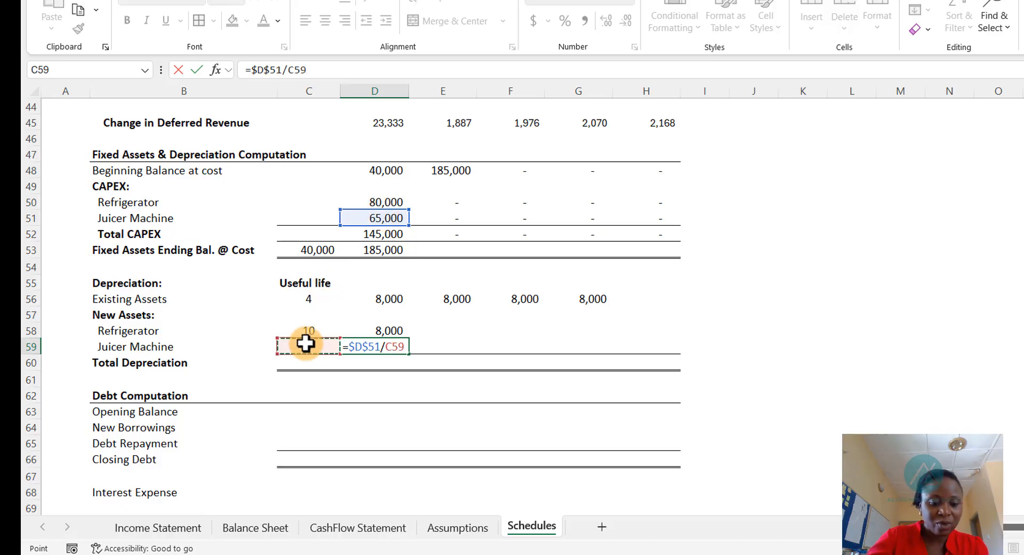
pyautogui.press('Return')
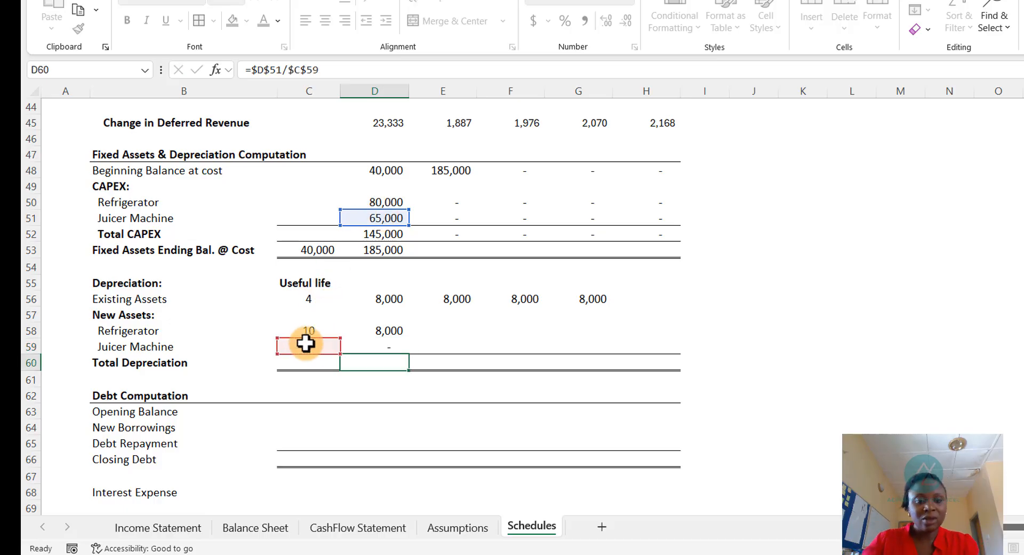
# - Copy both new-asset depreciation formulas across the forecast years through 2029
pyautogui.moveTo(400, 327); pyautogui.dragTo(649, 345)
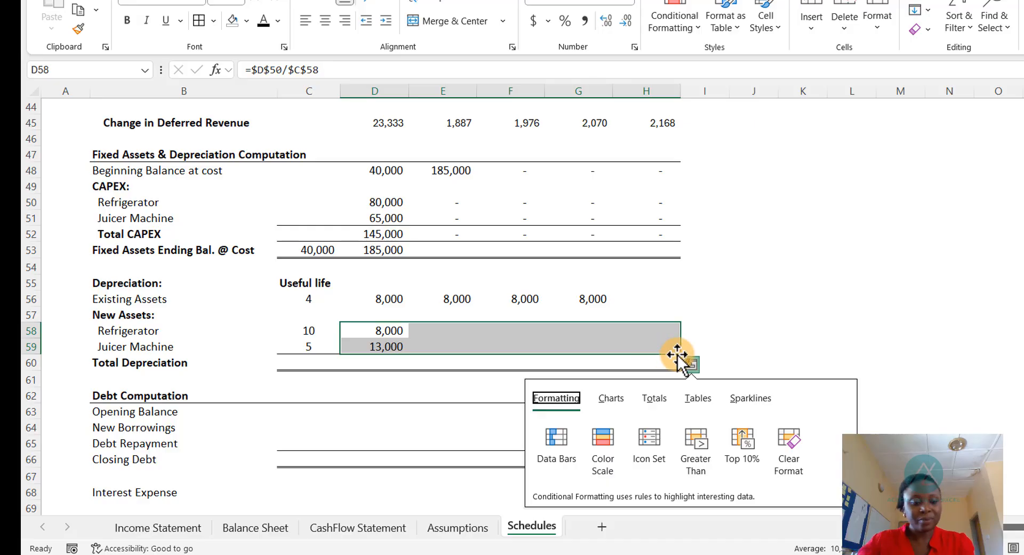
pyautogui.click(842, 342)
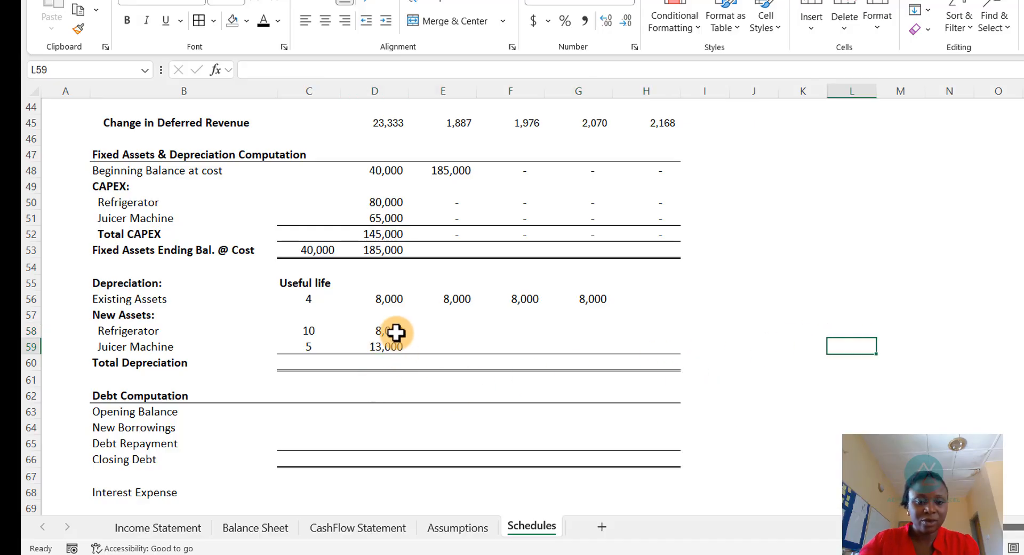
pyautogui.moveTo(394, 333); pyautogui.dragTo(649, 368)
pyautogui.click(744, 332)
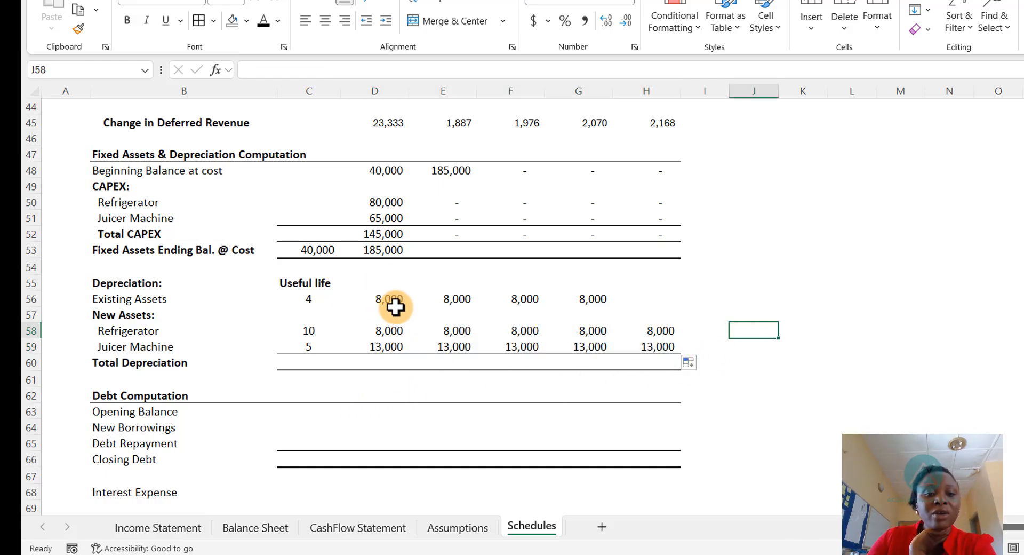
# - Sum Total Depreciation over rows 56 to 59 for 2025 and copy it across through 2029
pyautogui.click(389, 362)
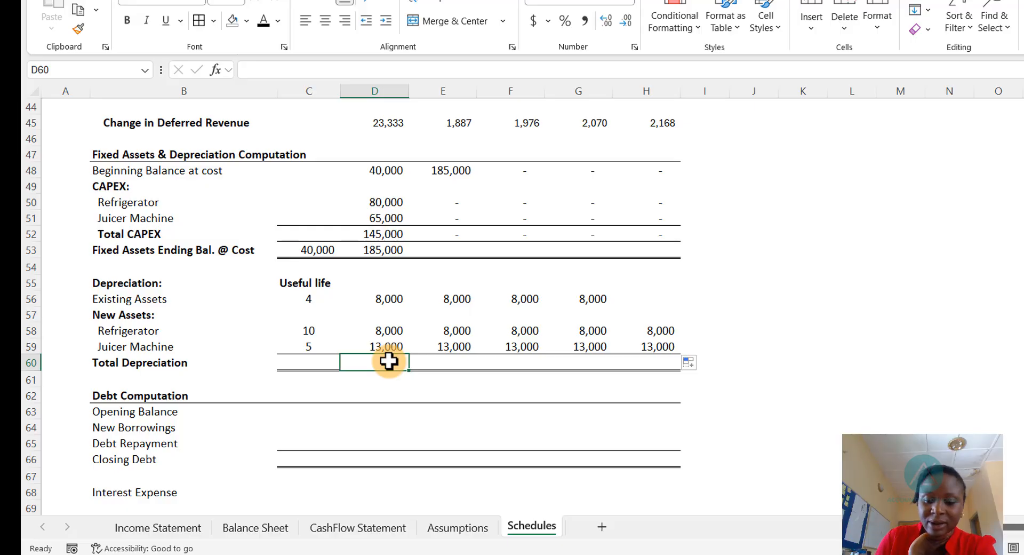
pyautogui.hotkey('alt', '=')
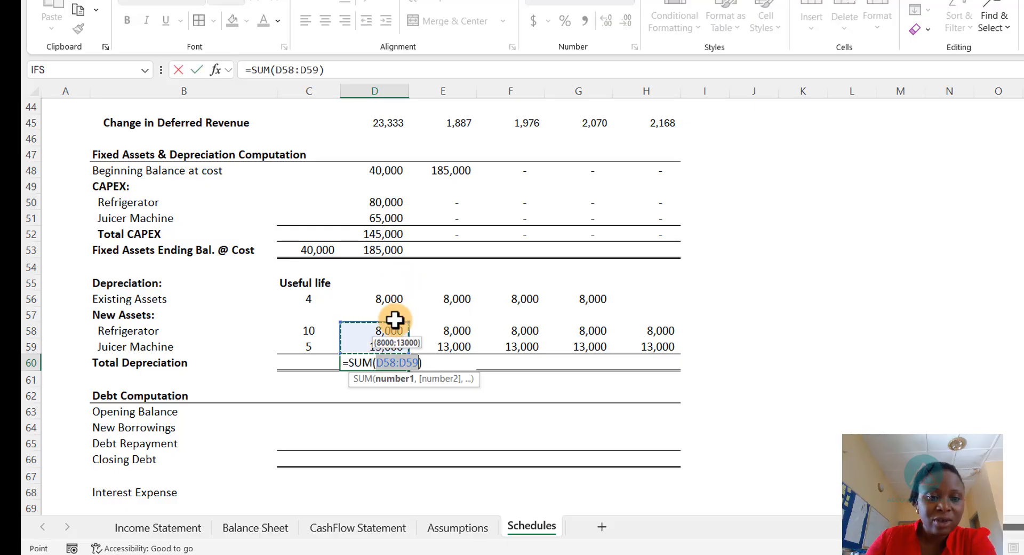
pyautogui.moveTo(415, 324); pyautogui.dragTo(407, 283)
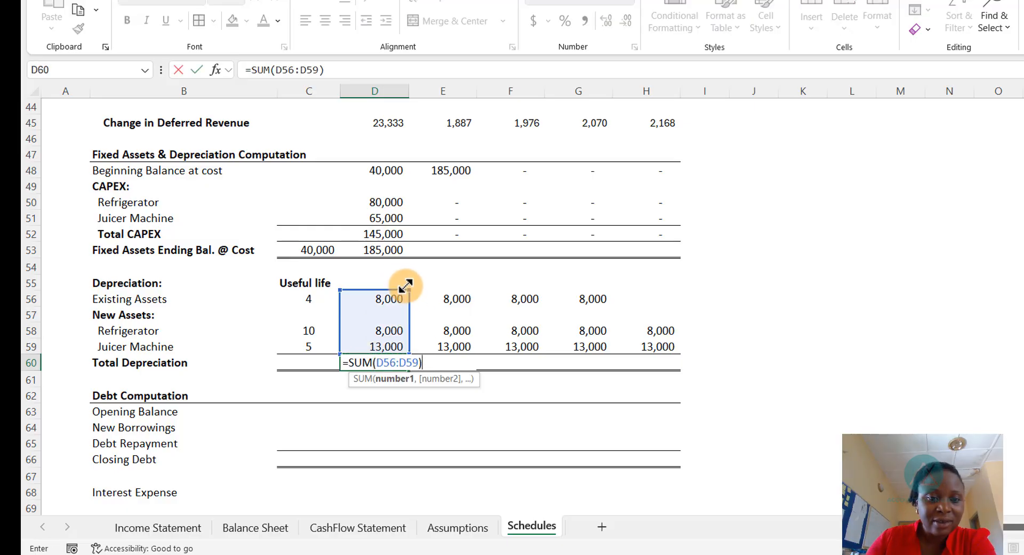
pyautogui.hotkey('ctrl', 'Return')
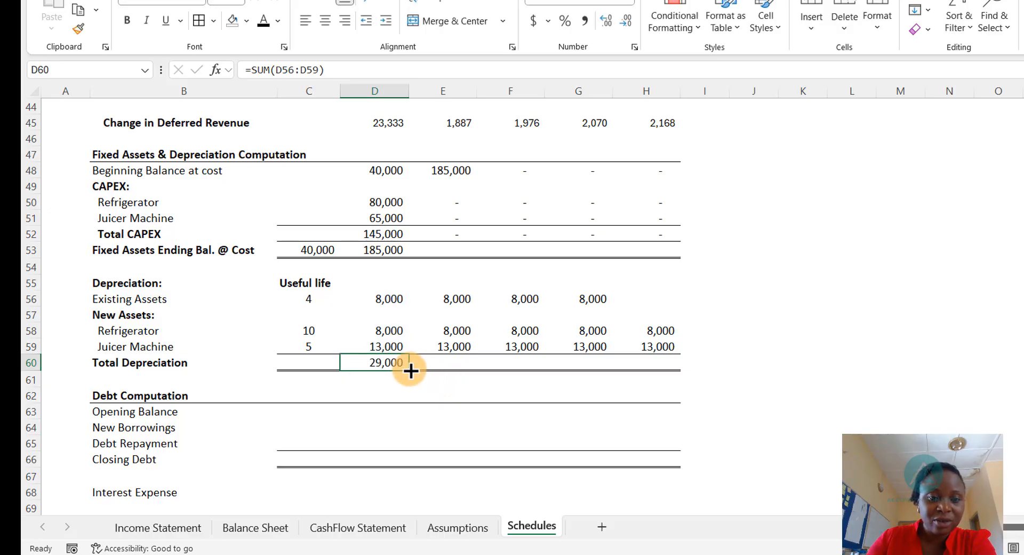
pyautogui.moveTo(409, 369); pyautogui.dragTo(688, 366)
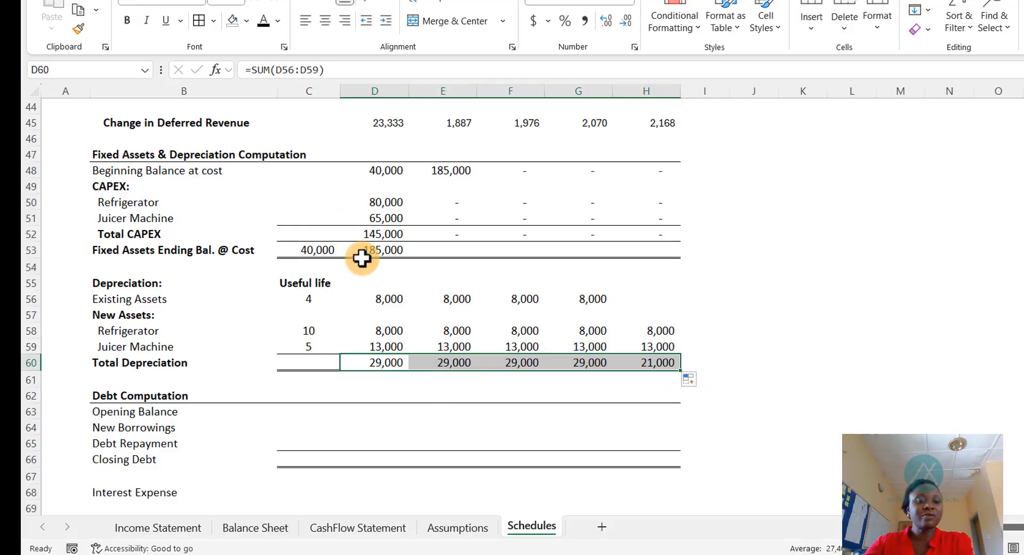
# - Copy the Fixed Assets Ending Balance @ Cost formula across the forecast years through 2029
pyautogui.click(379, 250)
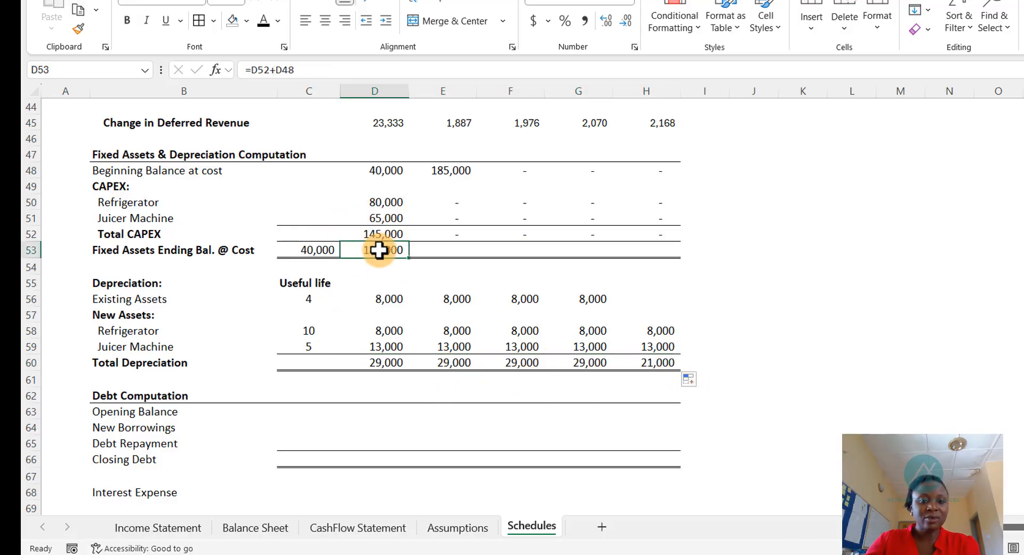
pyautogui.moveTo(409, 257); pyautogui.dragTo(670, 245)
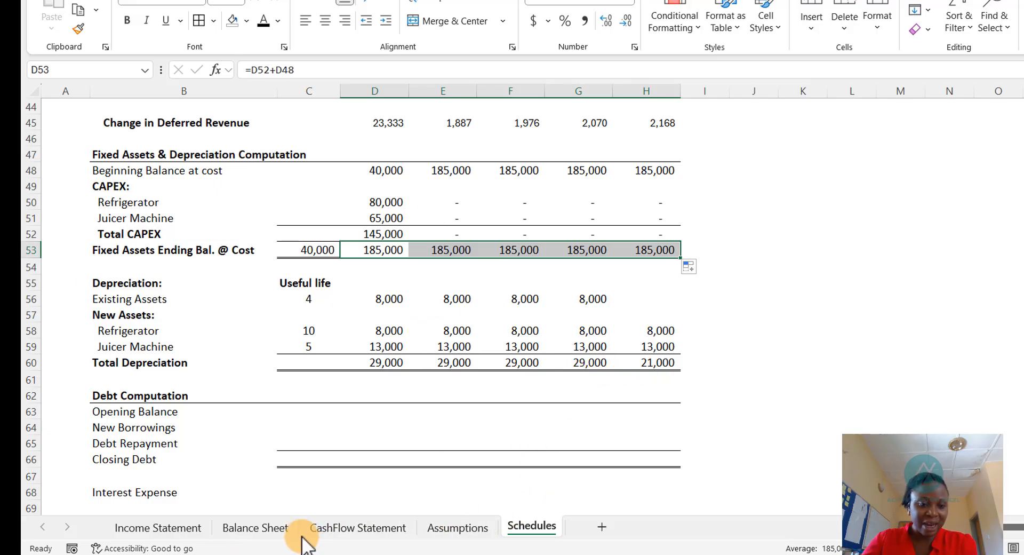
# - Link the Balance Sheet's 2025 Fixed Assets to the Schedules' 2025 fixed assets ending balance at cost
pyautogui.click(274, 530)
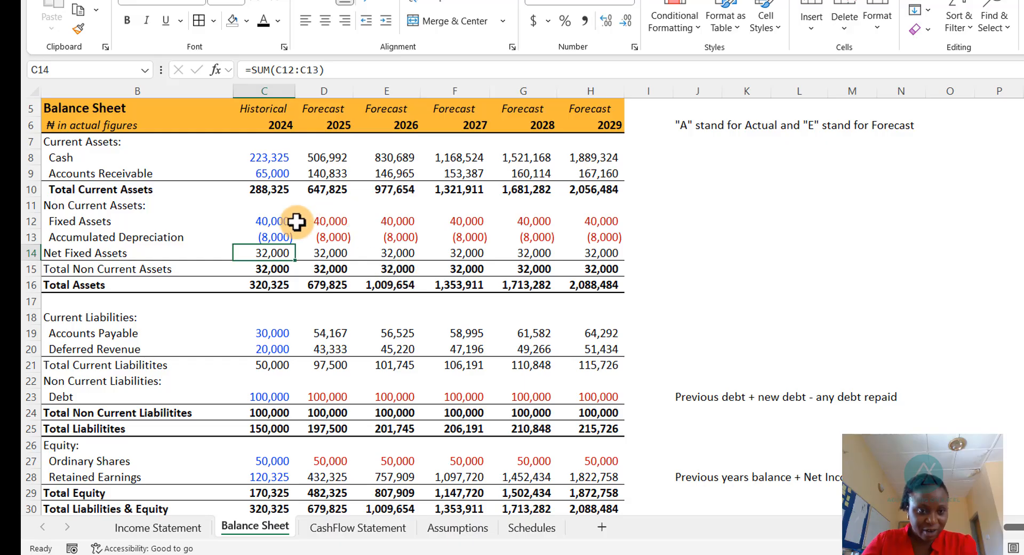
pyautogui.click(326, 220)
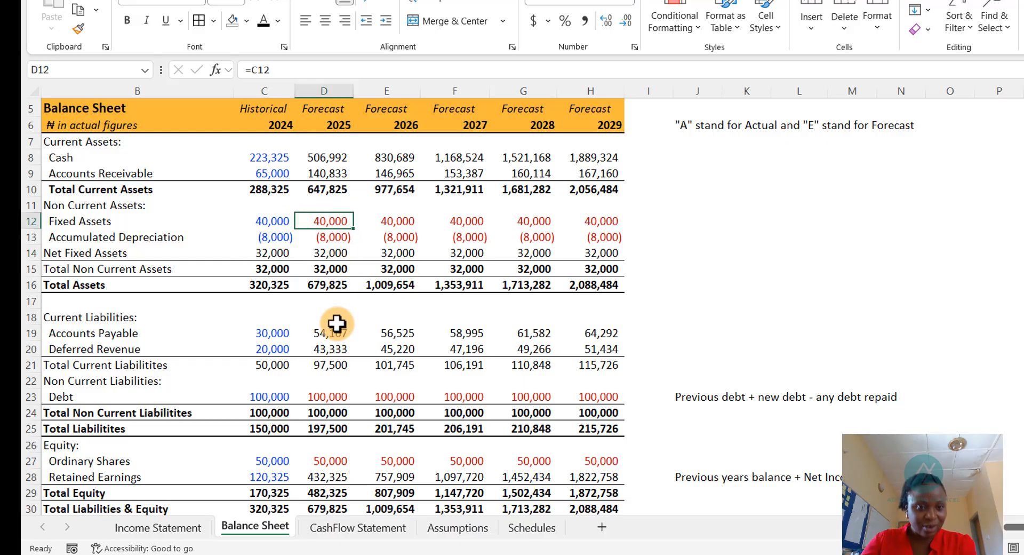
pyautogui.write('=')
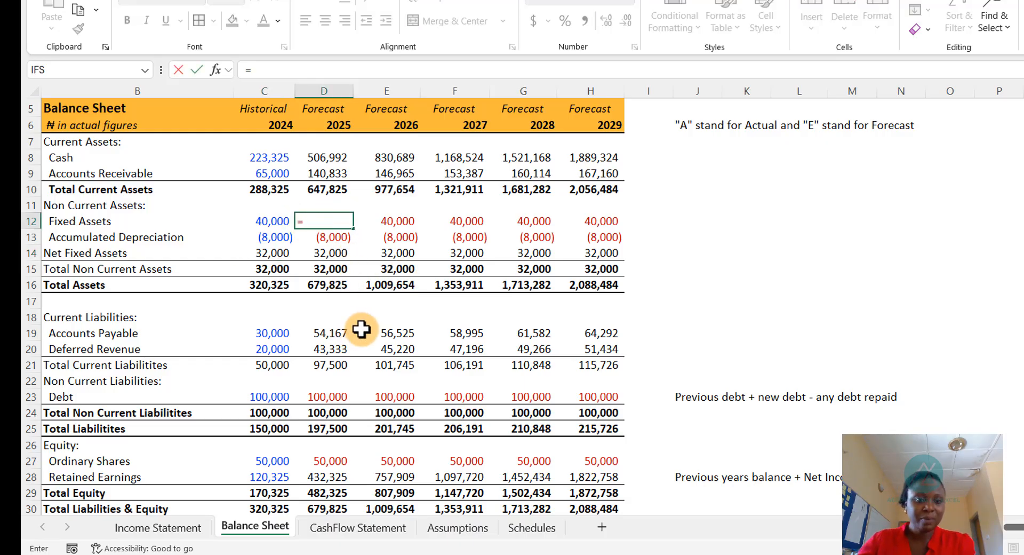
pyautogui.click(505, 540)
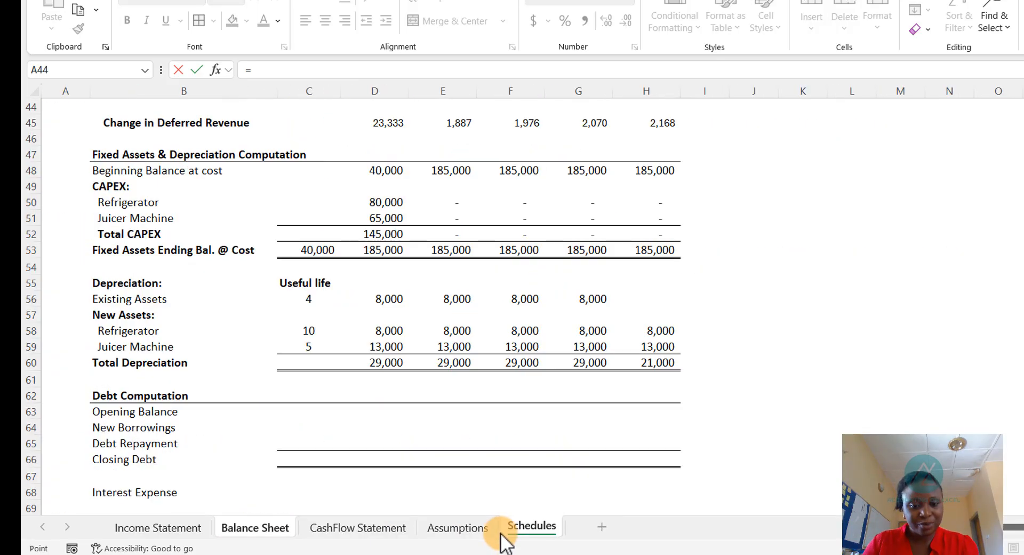
pyautogui.press('Down')
pyautogui.press('Down')
pyautogui.press('Down')
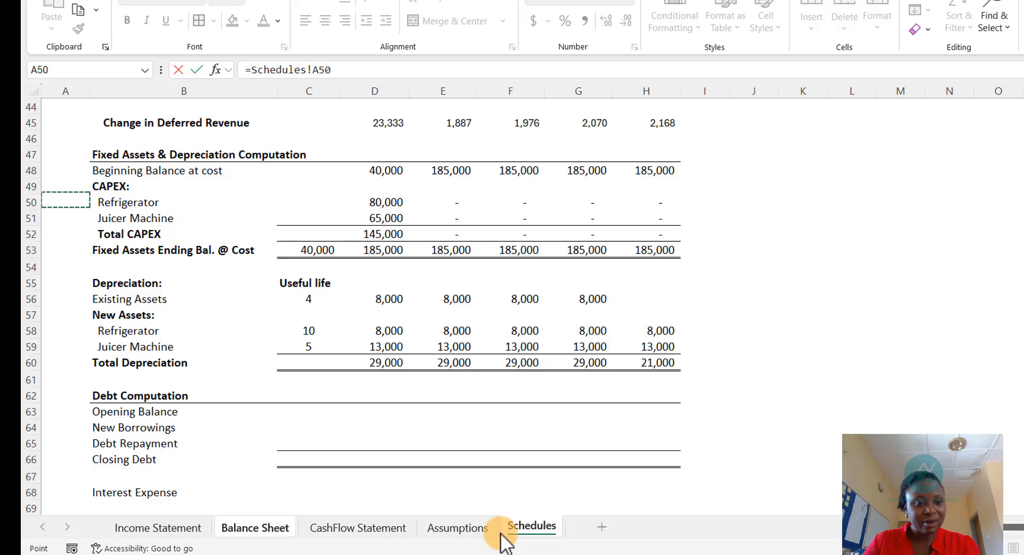
pyautogui.press('Right')
pyautogui.press('Right')
pyautogui.press('Right')
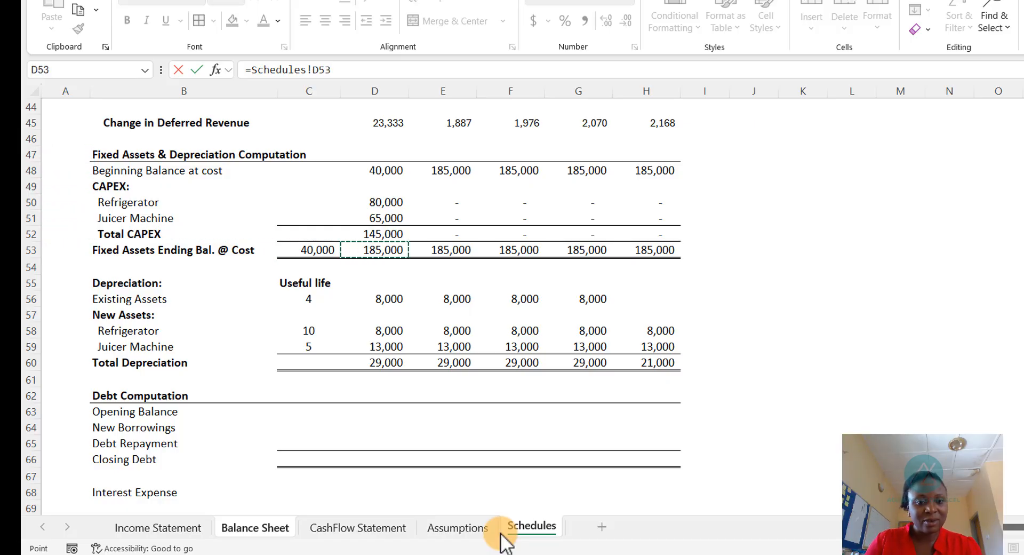
pyautogui.press('Return')
pyautogui.press('Up')
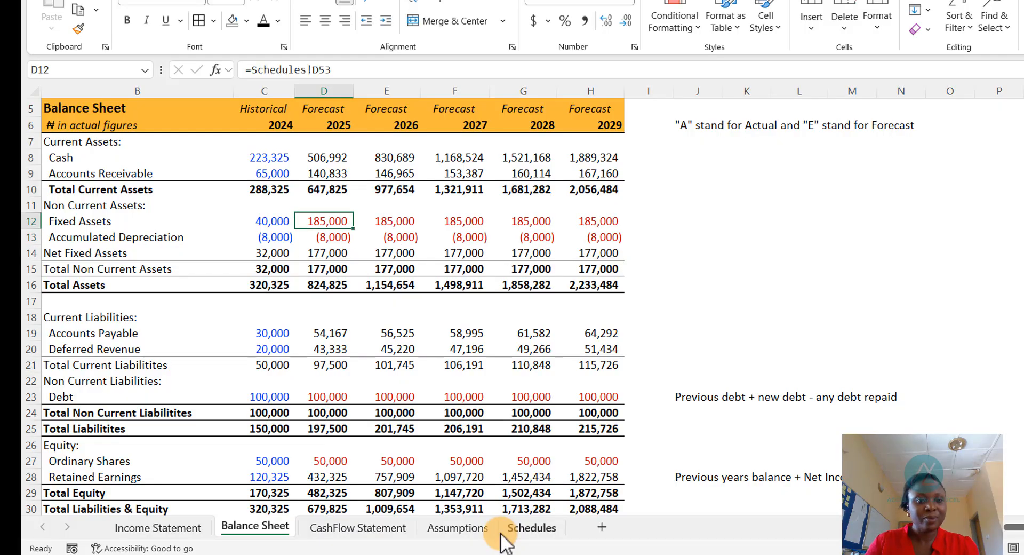
pyautogui.press('Down')
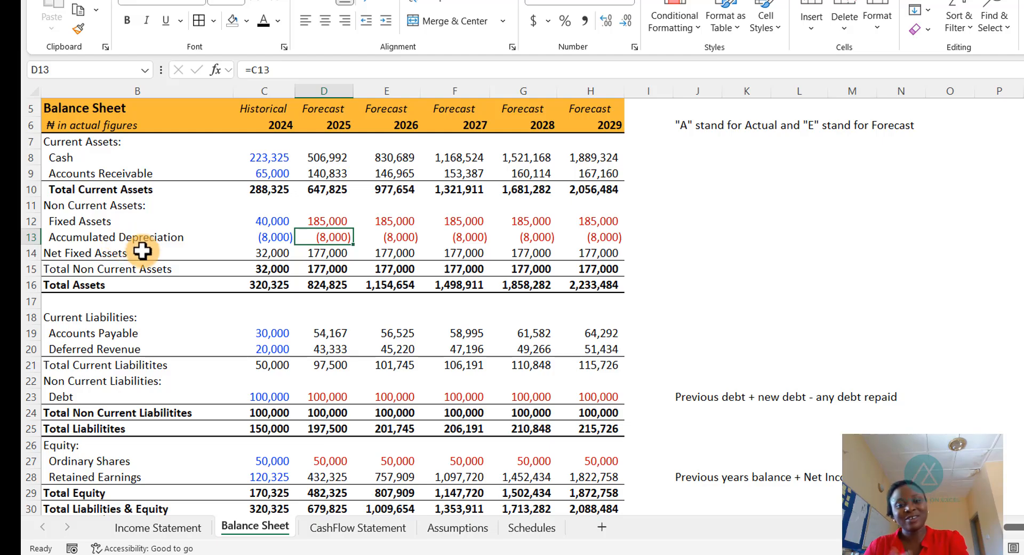
# - Set 2025 Accumulated Depreciation to the prior year's value plus the Schedules' 2025 Total Depreciation
pyautogui.click(532, 527)
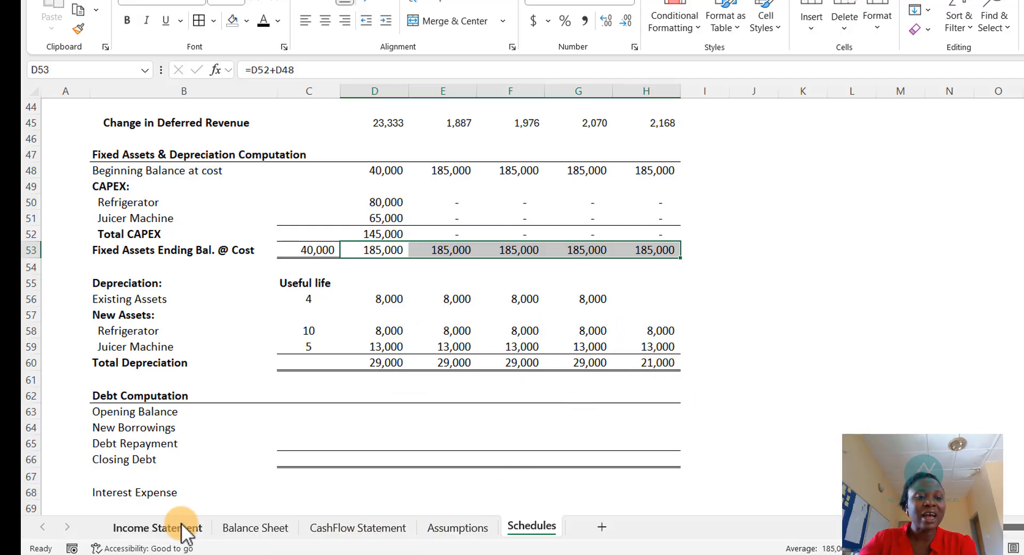
pyautogui.click(255, 528)
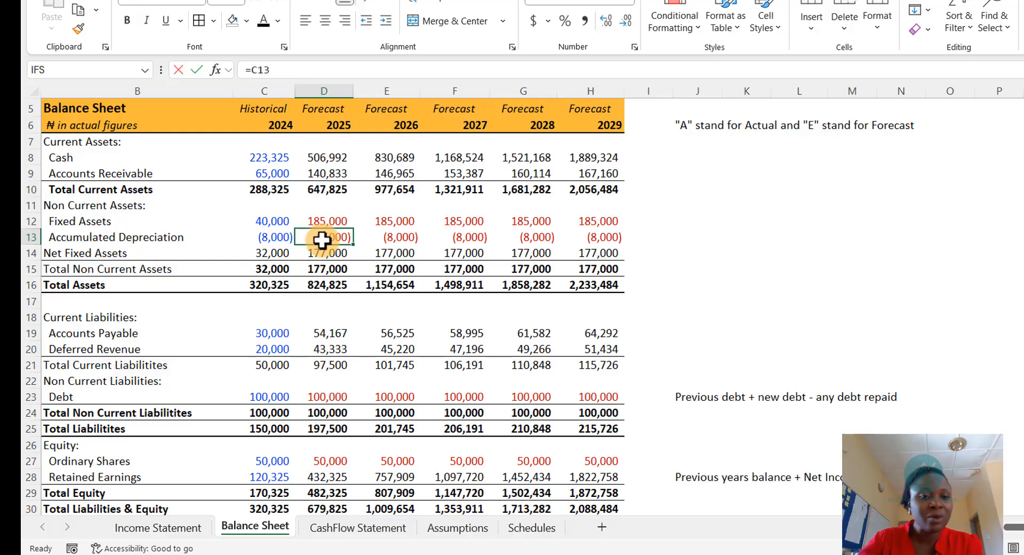
pyautogui.write('=')
pyautogui.click(269, 238)
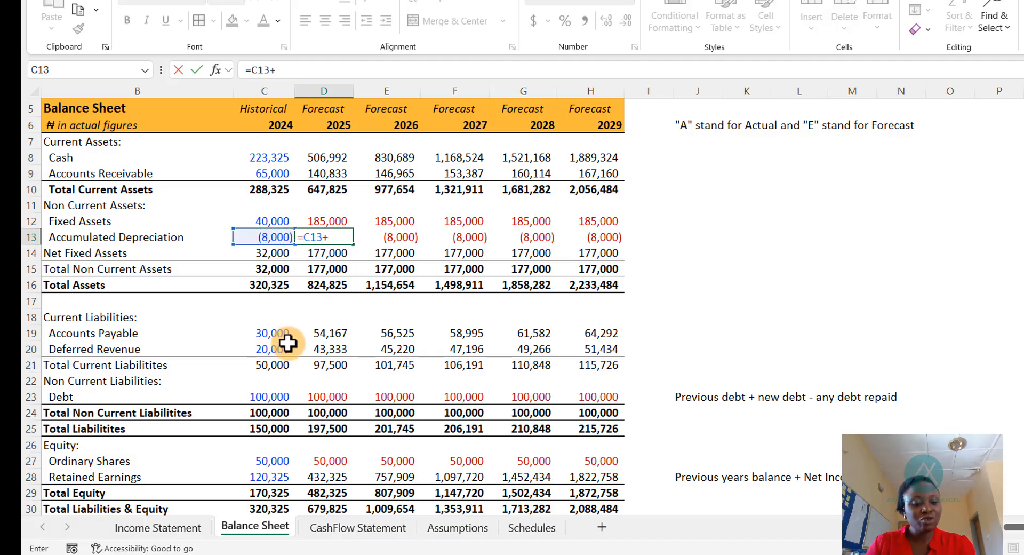
pyautogui.write('+')
pyautogui.hotkey('ctrl', 'pagedown')
pyautogui.hotkey('ctrl', 'pagedown')
pyautogui.hotkey('ctrl', 'pagedown')
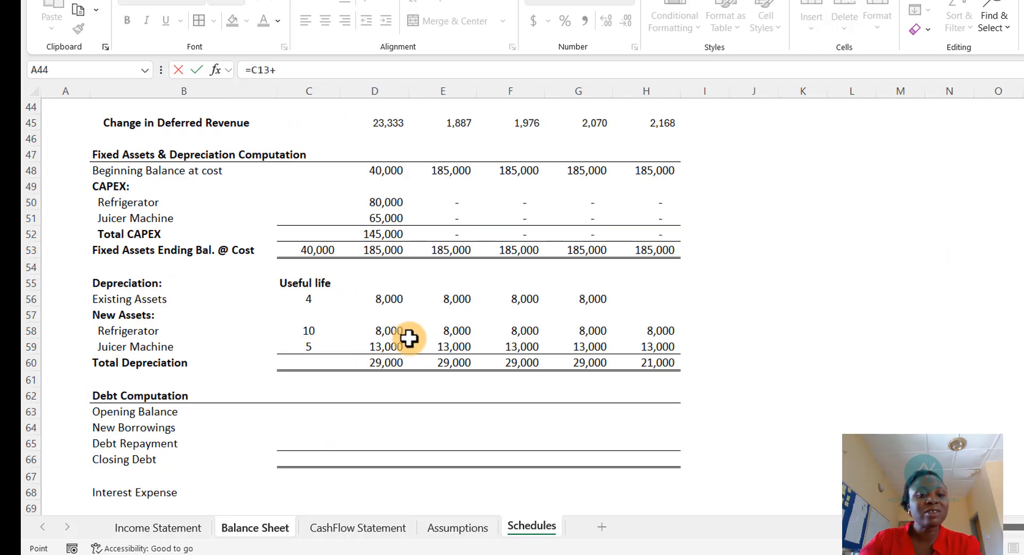
pyautogui.click(379, 362)
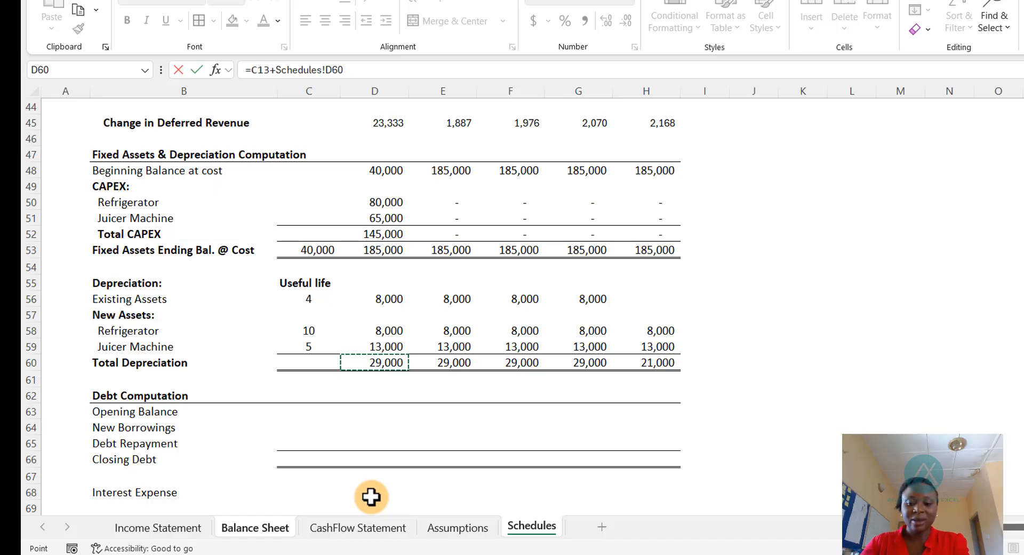
pyautogui.press('Return')
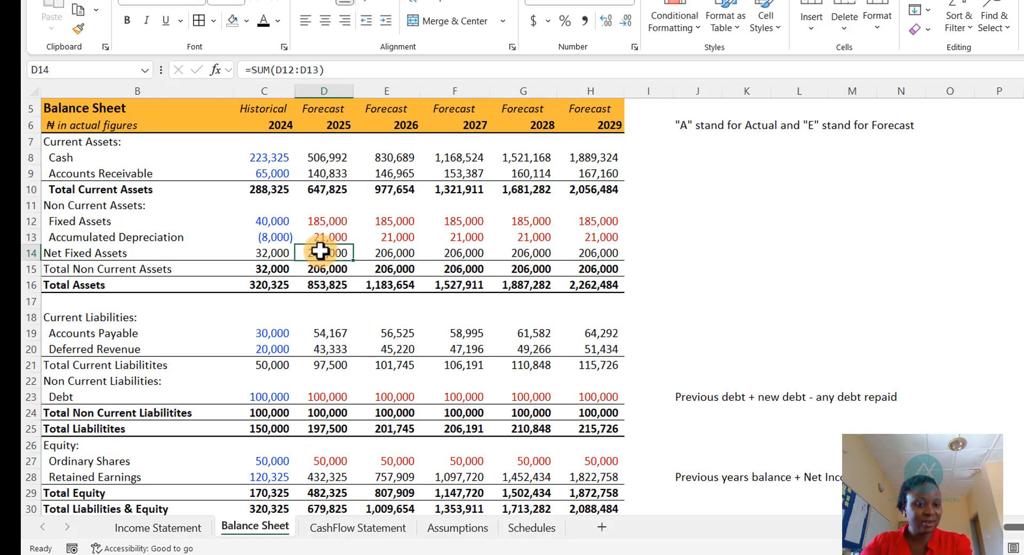
# - Copy the 2025 Fixed Assets and Accumulated Depreciation formulas on the Balance Sheet across the forecast years through 2029
pyautogui.click(327, 235)
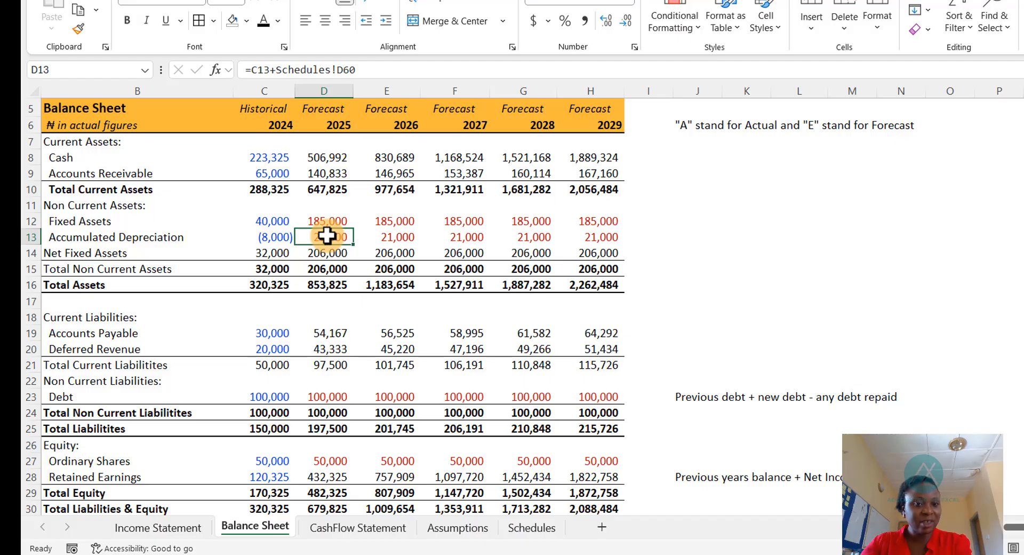
pyautogui.moveTo(329, 221); pyautogui.dragTo(336, 238)
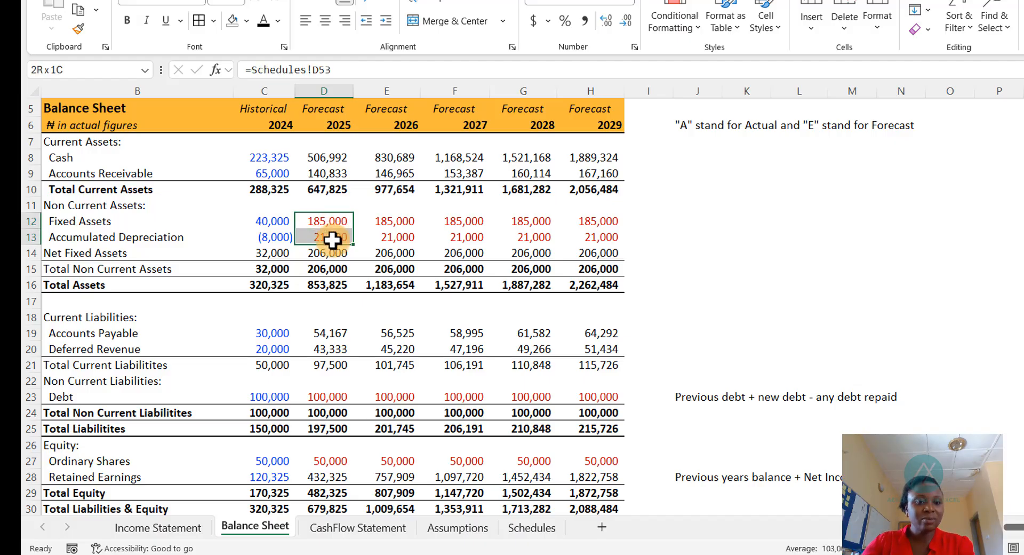
pyautogui.click(262, 21)
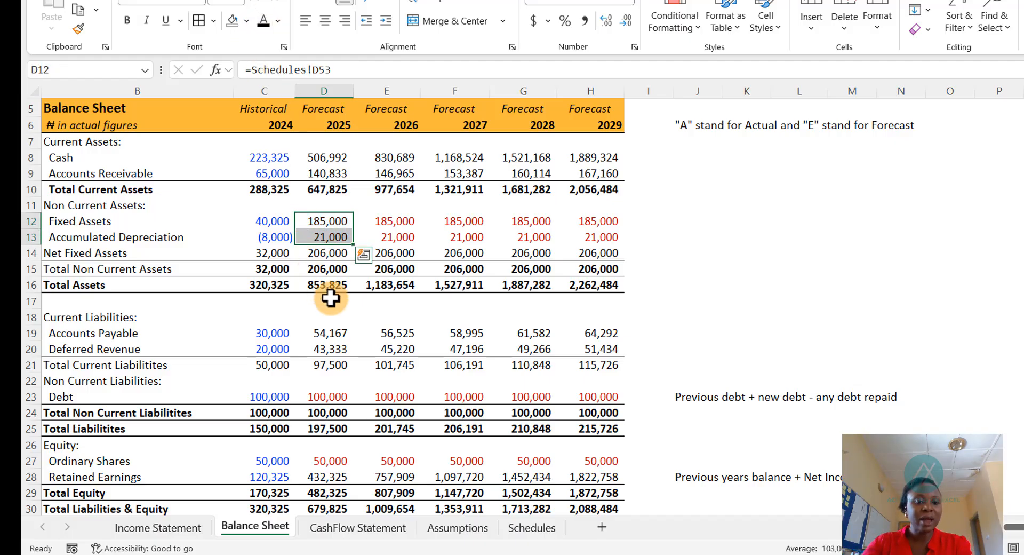
pyautogui.moveTo(355, 244); pyautogui.dragTo(600, 241)
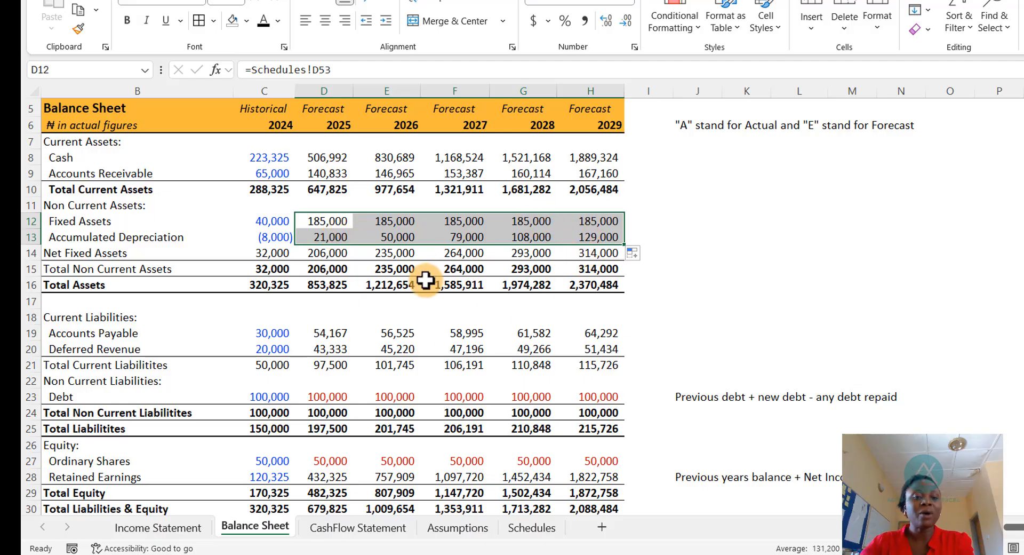
pyautogui.scroll(-4, 387, 437)
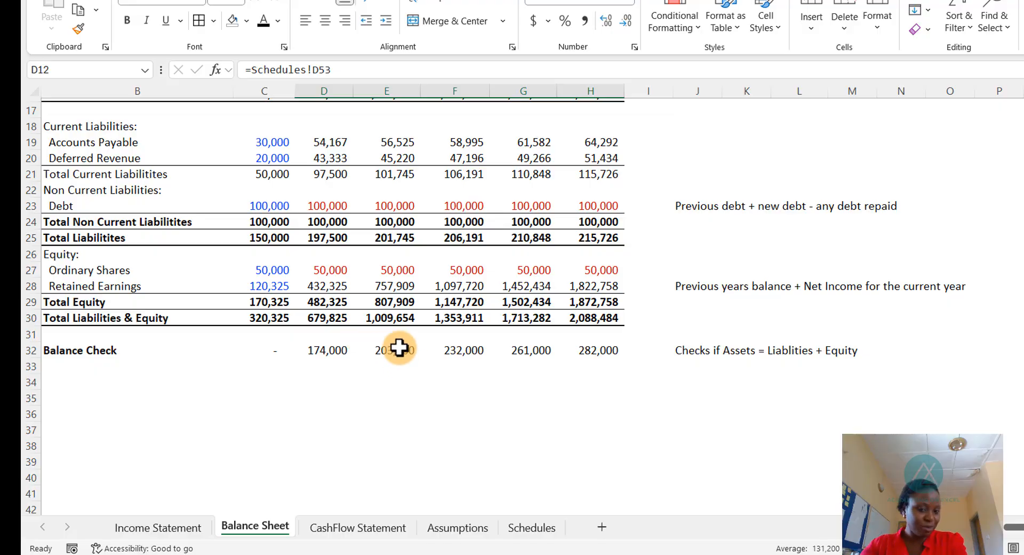
pyautogui.scroll(5, 399, 347)
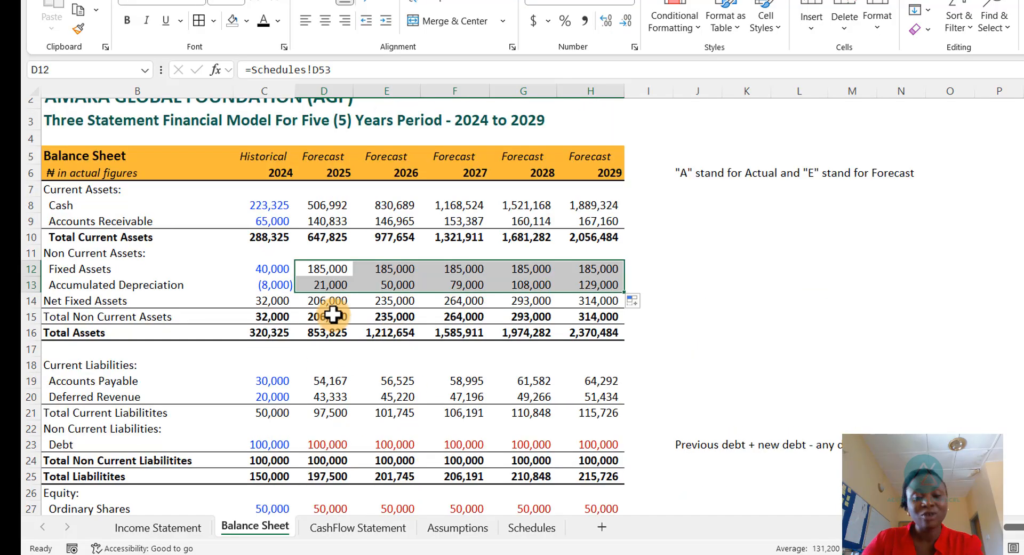
# - Link the Income Statement's 2025 Depreciation & Amortization to the Schedules' 2025 Total Depreciation
pyautogui.click(160, 528)
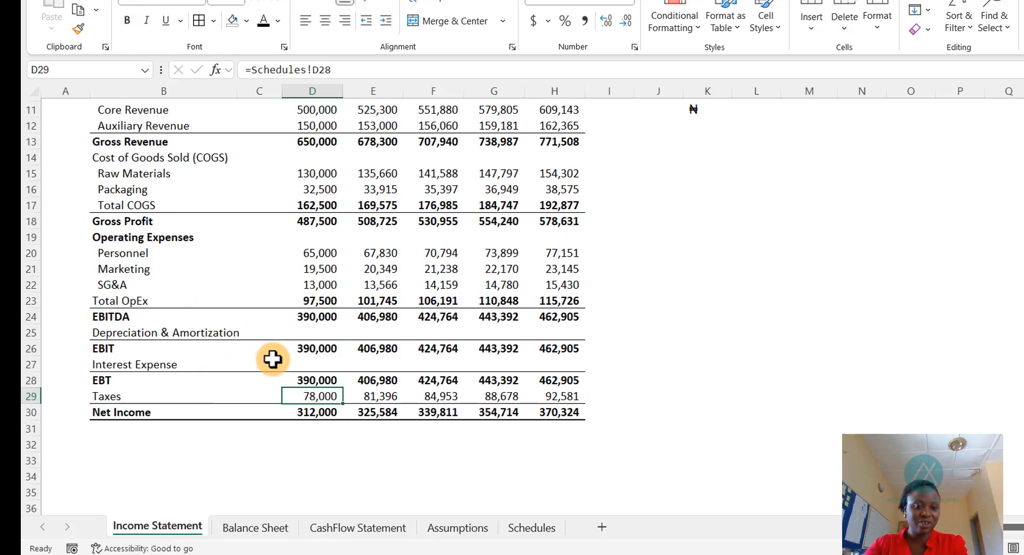
pyautogui.click(317, 332)
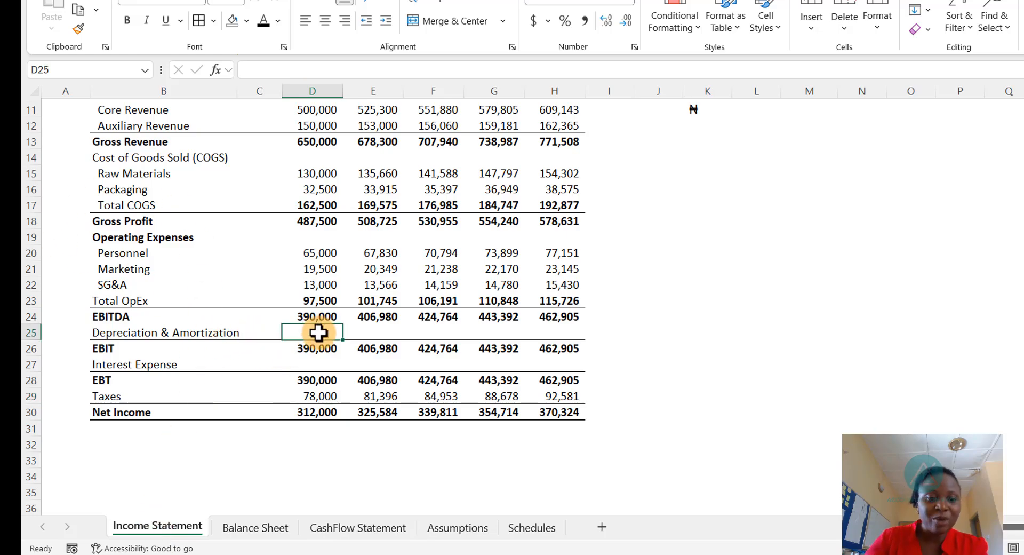
pyautogui.write('=')
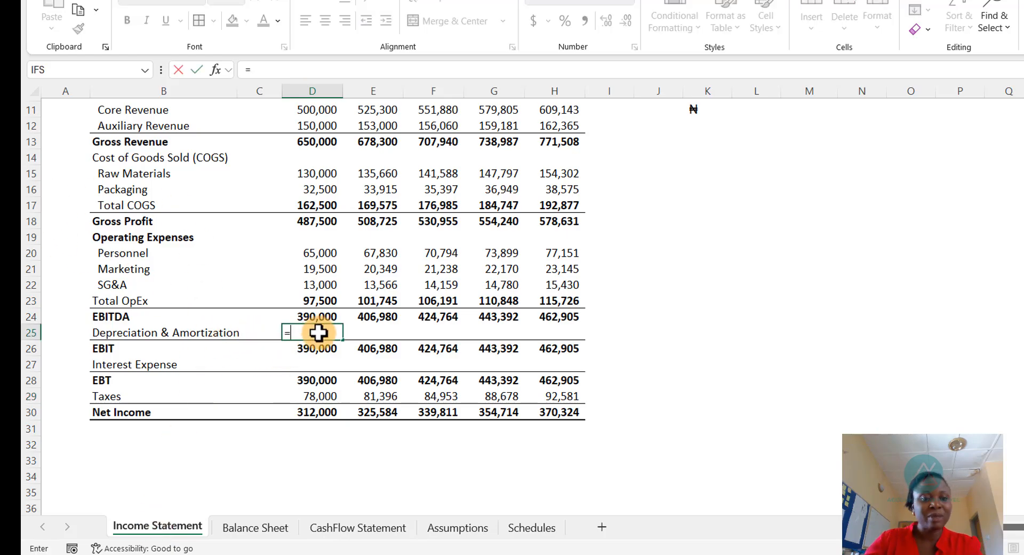
pyautogui.click(530, 528)
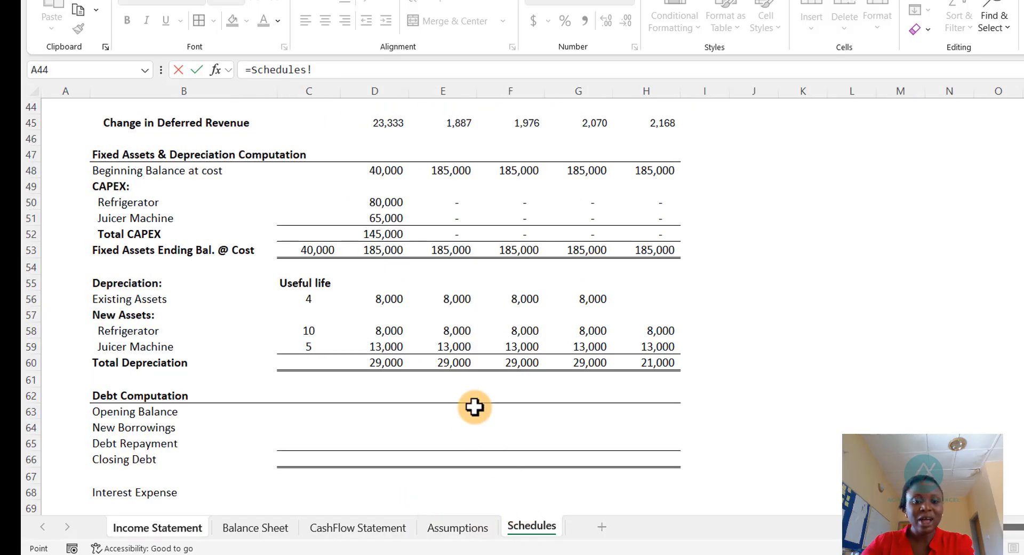
pyautogui.click(384, 363)
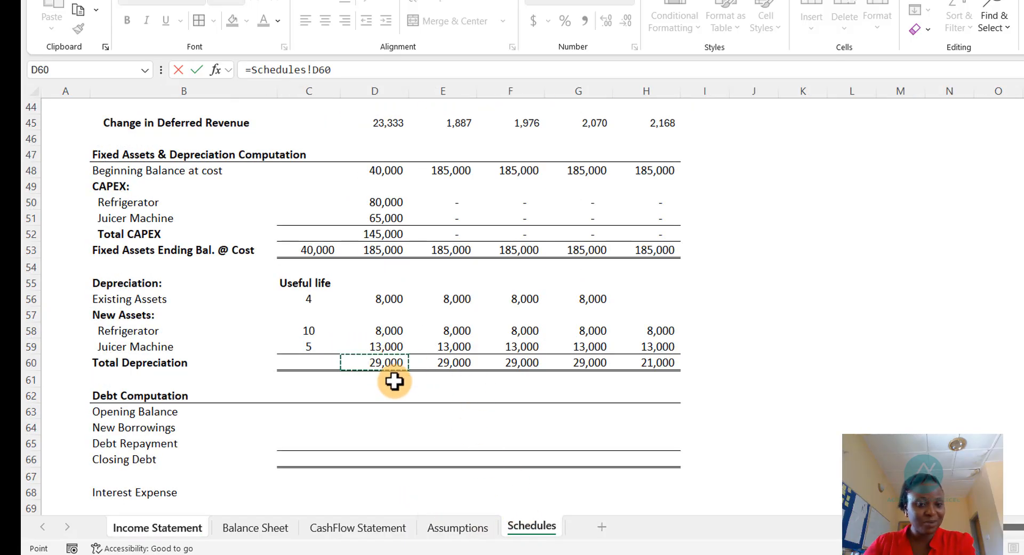
pyautogui.press('Return')
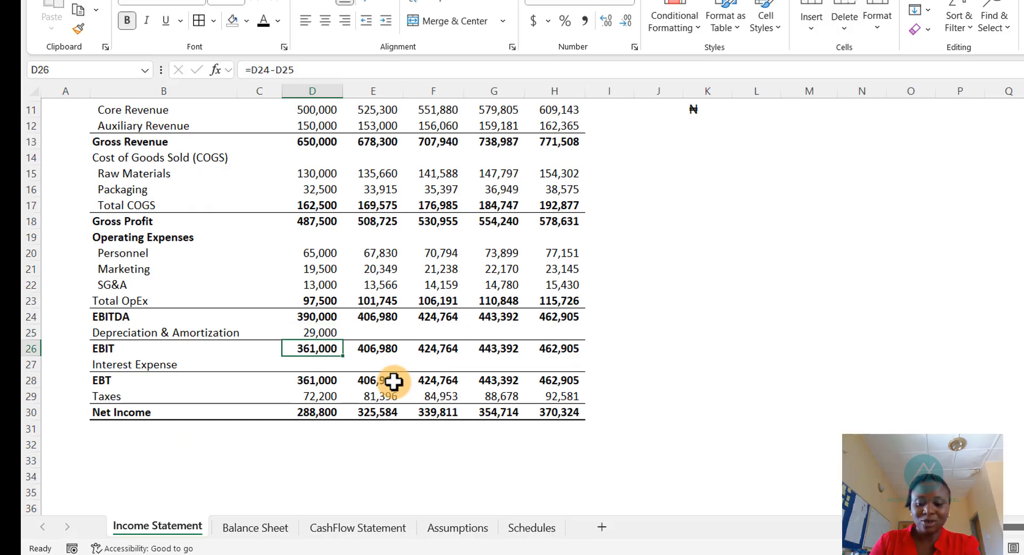
# - Copy the Depreciation & Amortization formula across the Income Statement's forecast years through 2029
pyautogui.press('Up')
pyautogui.hotkey('ctrl', 'c')
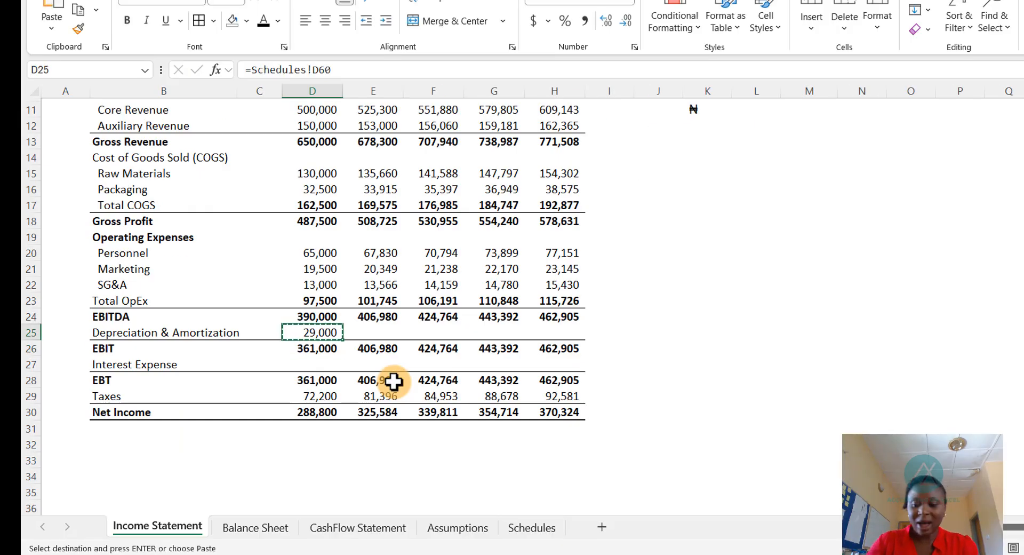
pyautogui.hotkey('shift', 'Right')
pyautogui.hotkey('shift', 'Right')
pyautogui.hotkey('shift', 'Right')
pyautogui.hotkey('shift', 'Right')
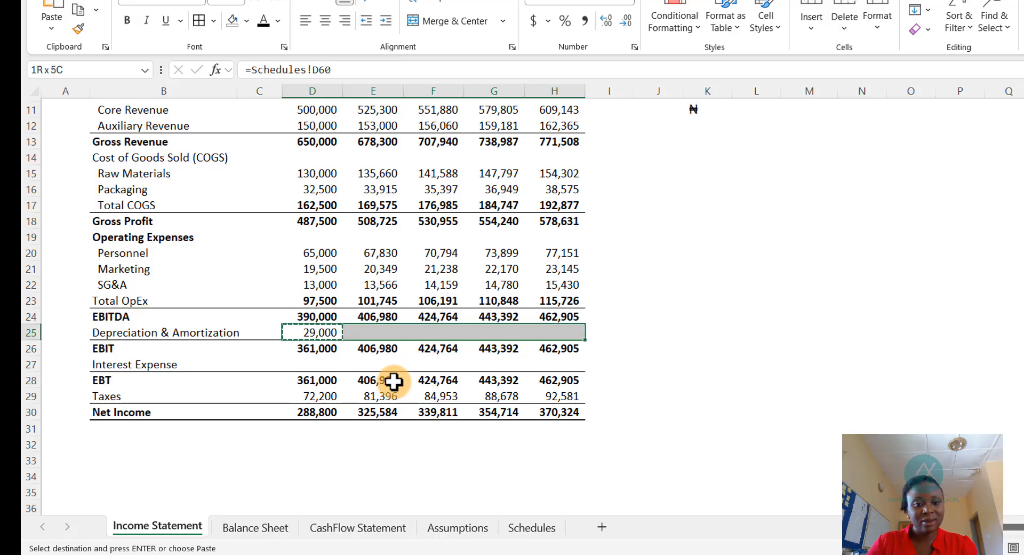
pyautogui.hotkey('ctrl', 'v')
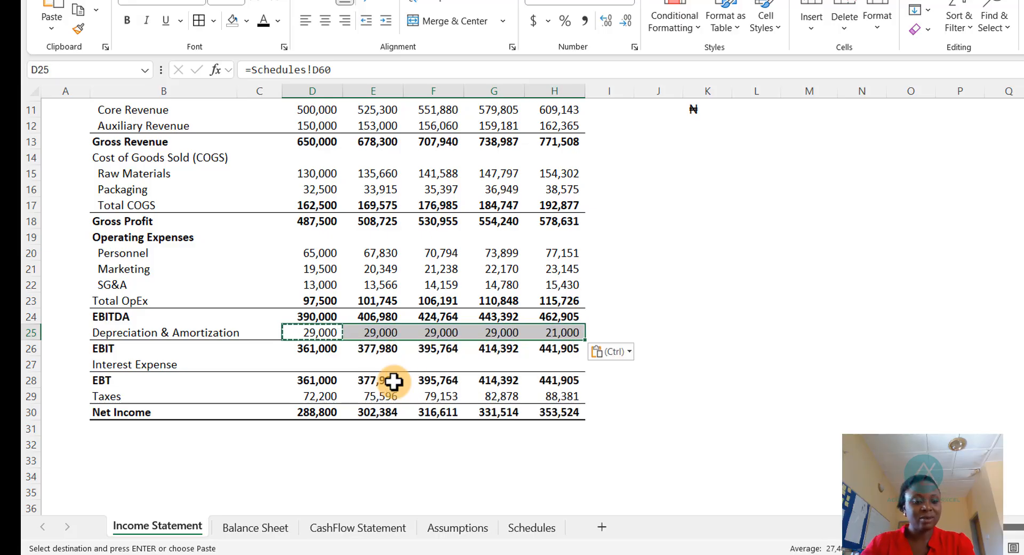
pyautogui.press('Escape')
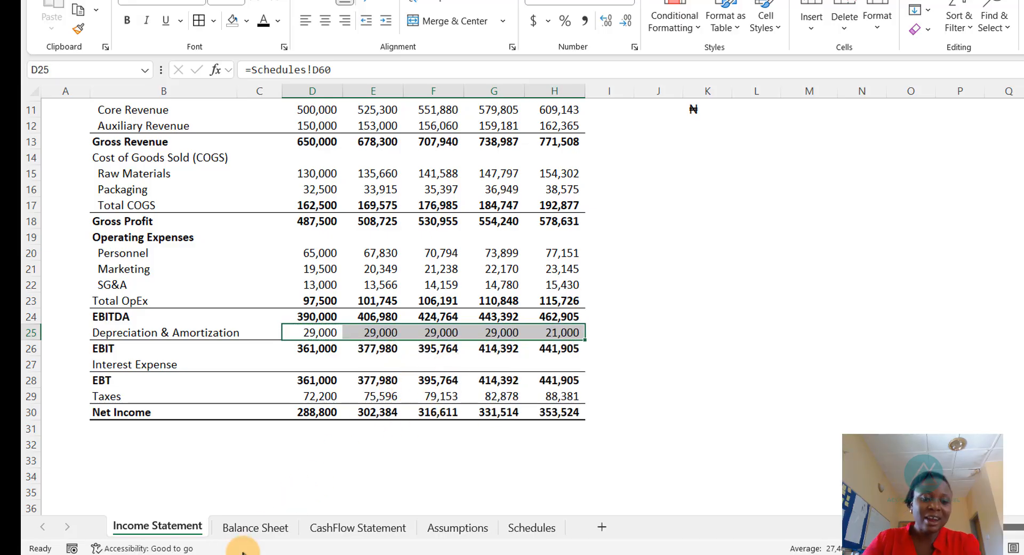
# - Review the Balance Sheet totals and the Balance Check row
pyautogui.click(251, 529)
pyautogui.scroll(-6, 336, 373)
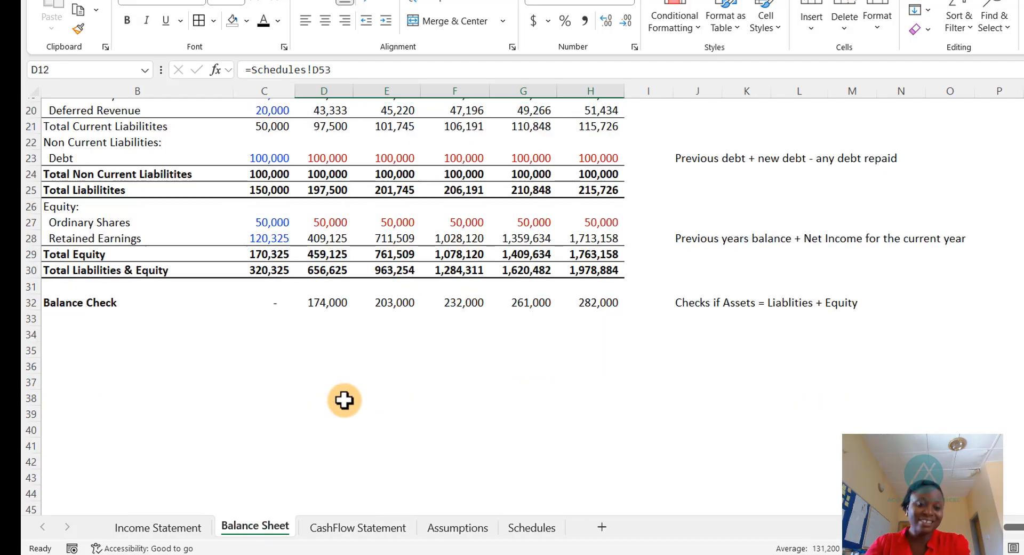
pyautogui.scroll(6, 333, 339)
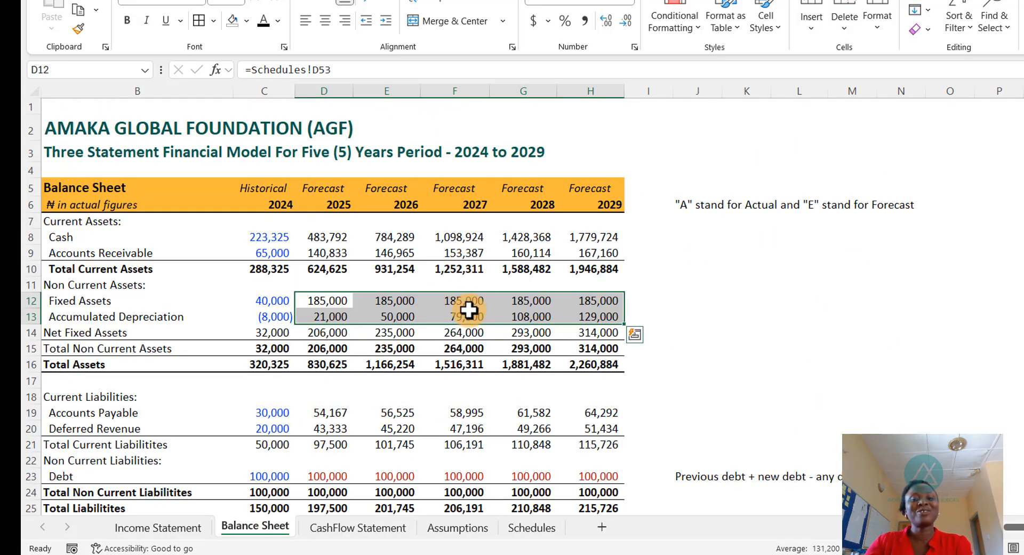
# - Link the Cash Flow Statement's Depreciation to the Income Statement's Depreciation & Amortization and fill it across 2025 to 2029
pyautogui.click(336, 530)
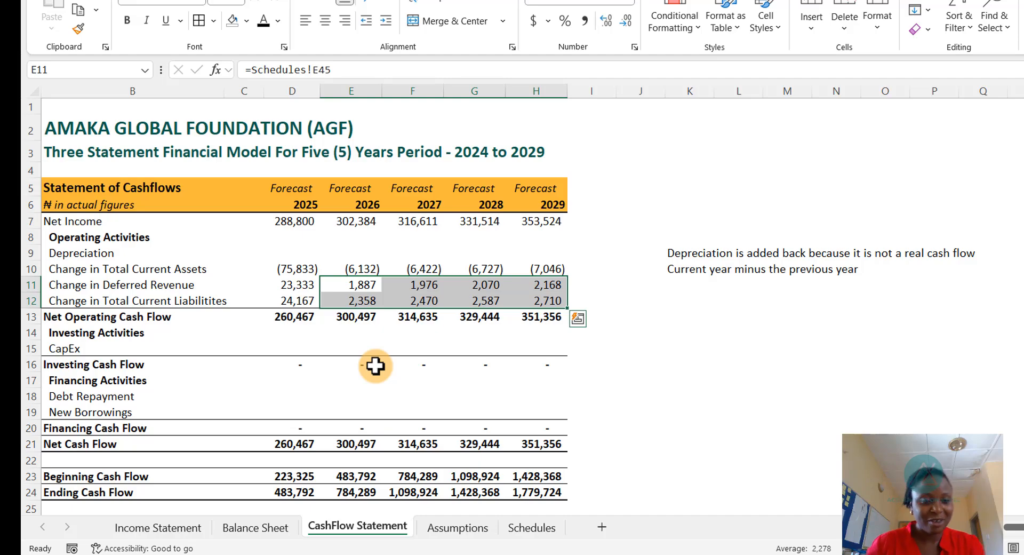
pyautogui.click(293, 252)
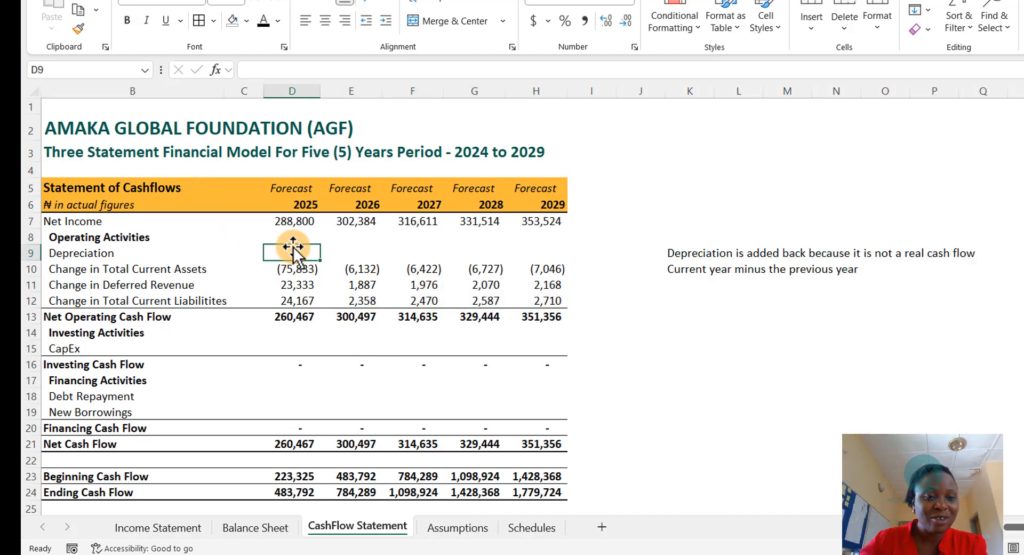
pyautogui.write('=')
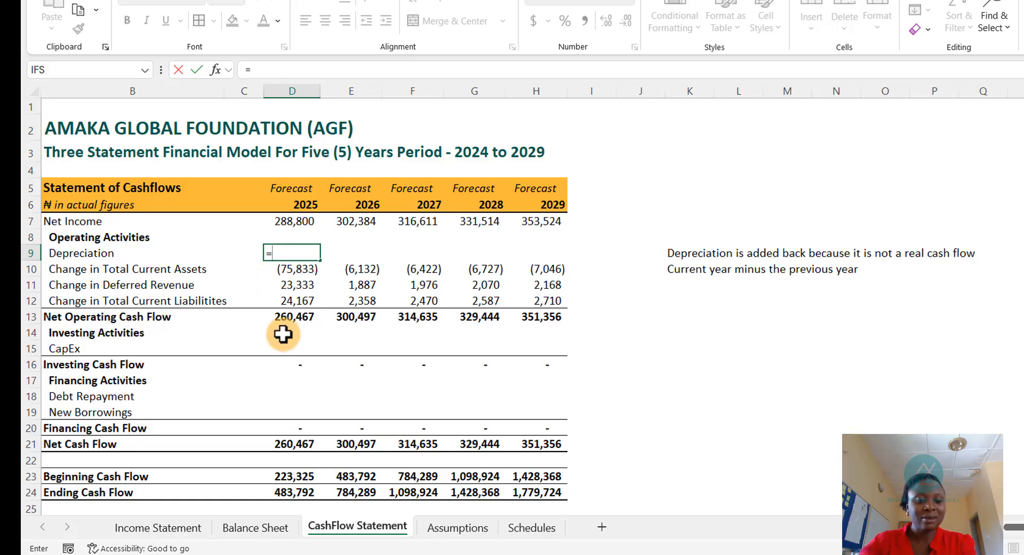
pyautogui.hotkey('ctrl', 'pageup')
pyautogui.hotkey('ctrl', 'pageup')
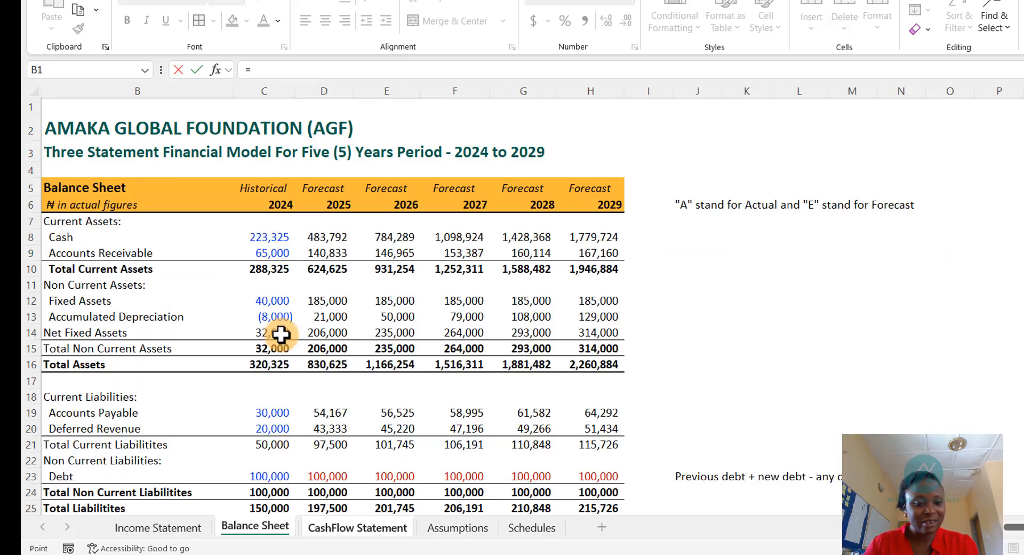
pyautogui.press('Down')
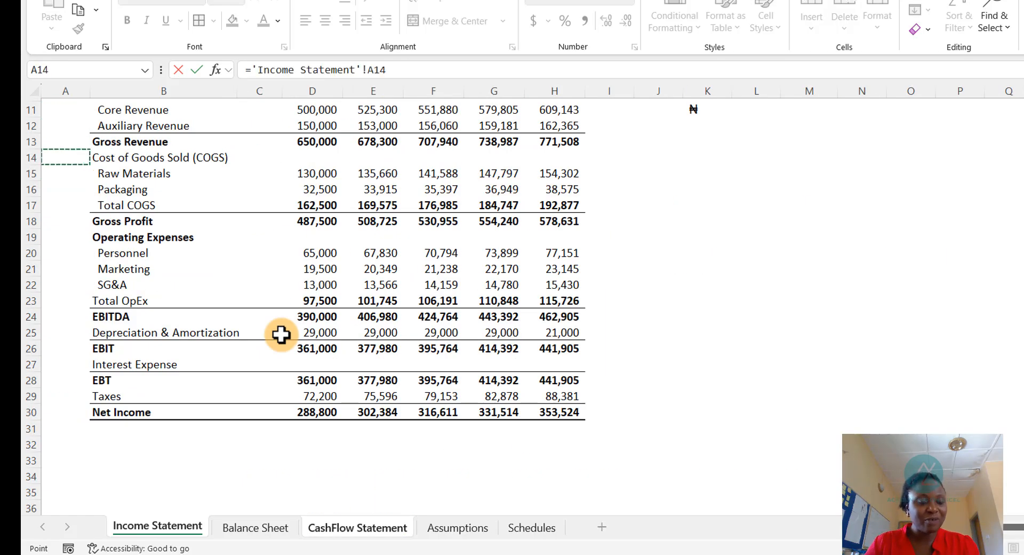
pyautogui.press('Down')
pyautogui.press('Down')
pyautogui.press('Down')
pyautogui.press('Down')
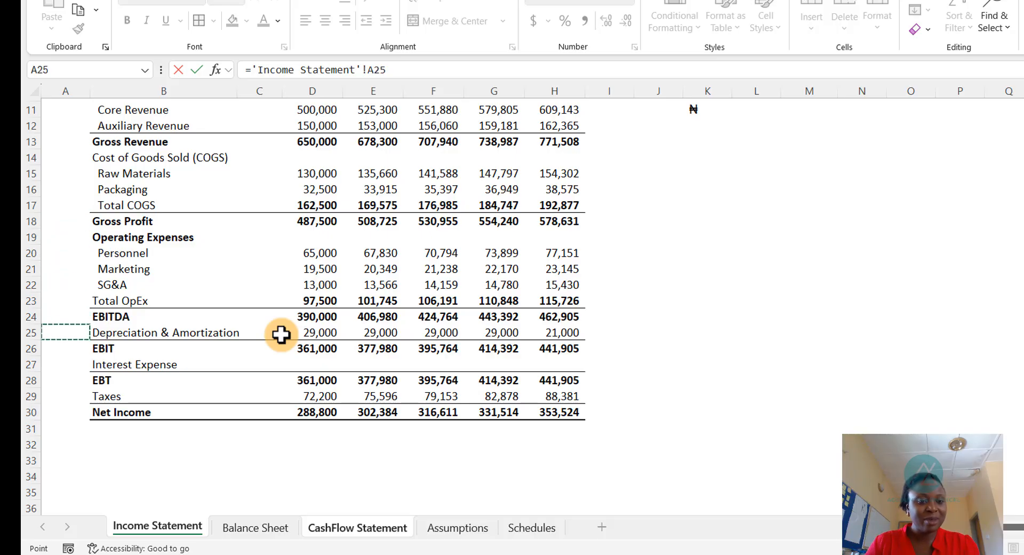
pyautogui.press('Right')
pyautogui.press('Right')
pyautogui.press('Return')
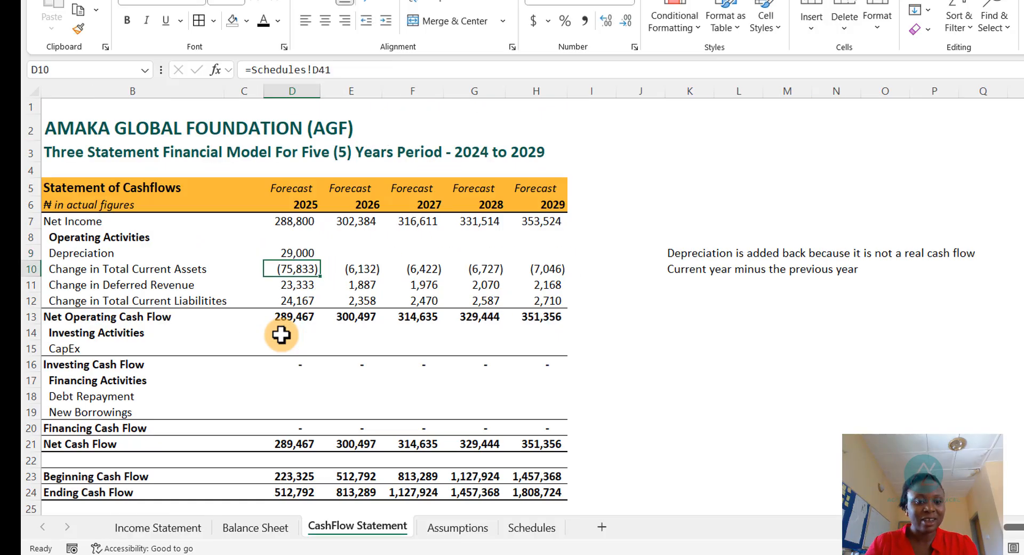
pyautogui.press('Up')
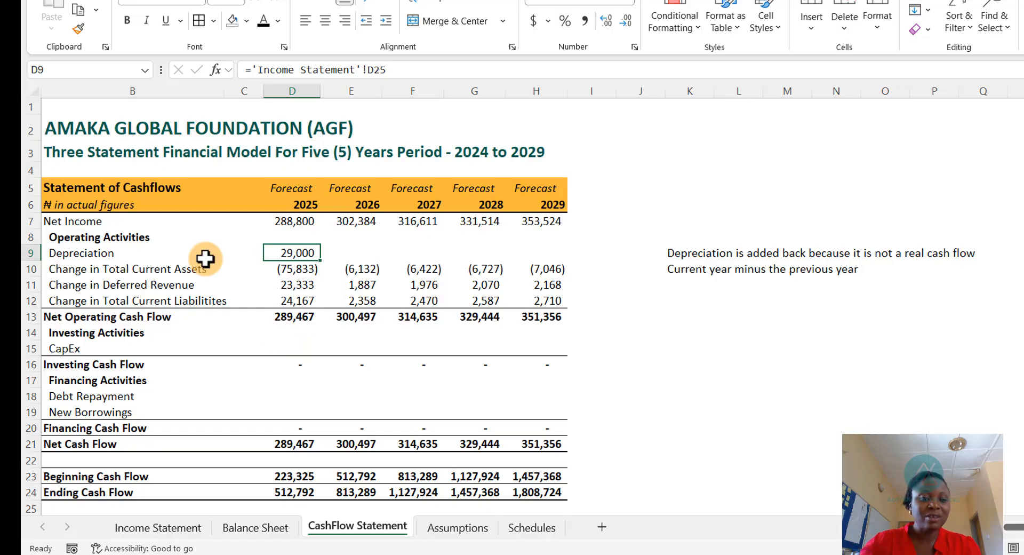
pyautogui.moveTo(324, 260); pyautogui.dragTo(542, 260)
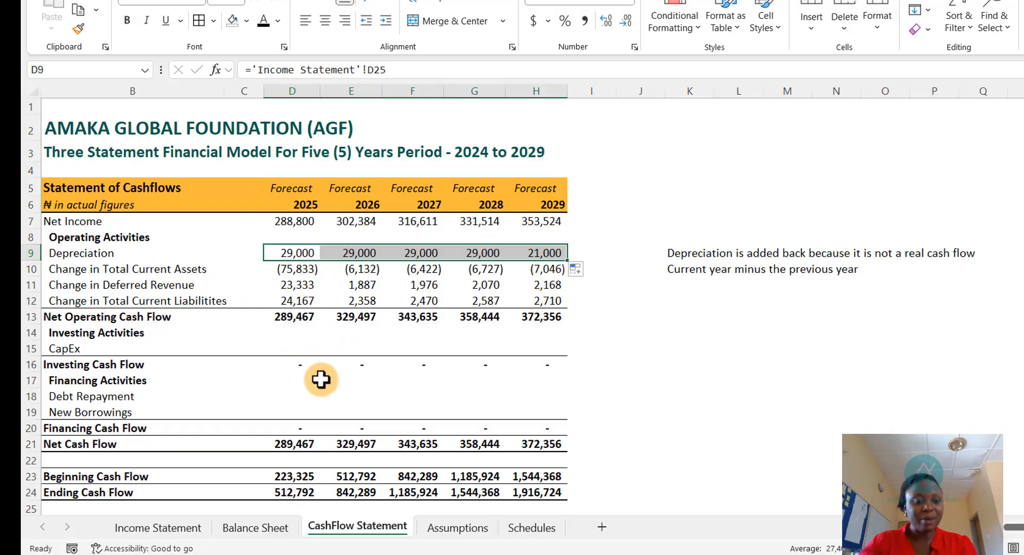
# - Link the Cash Flow Statement's 2025 CapEx to the Schedules' Total CAPEX and copy it across through 2029
pyautogui.click(299, 348)
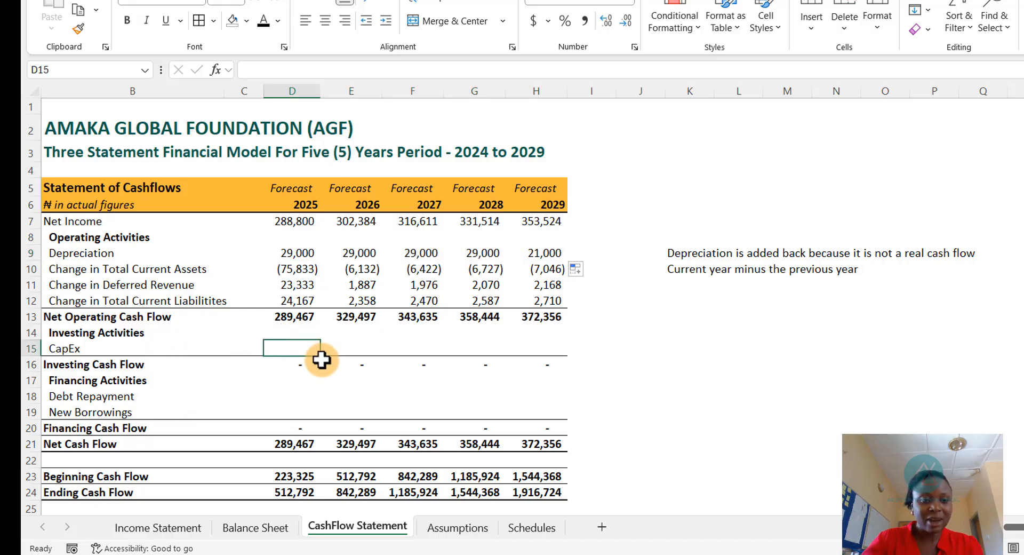
pyautogui.write('=')
pyautogui.hotkey('ctrl', 'pagedown')
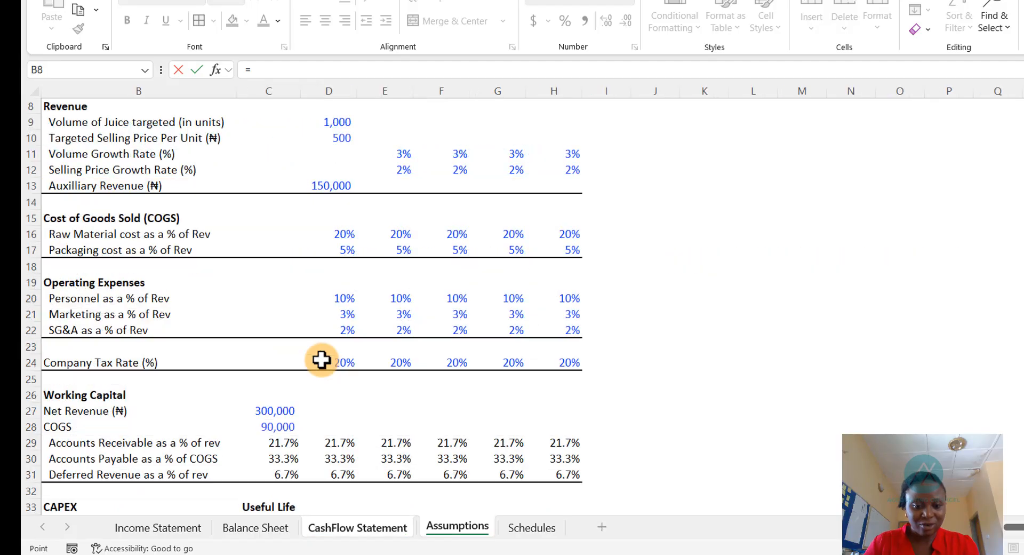
pyautogui.hotkey('ctrl', 'pagedown')
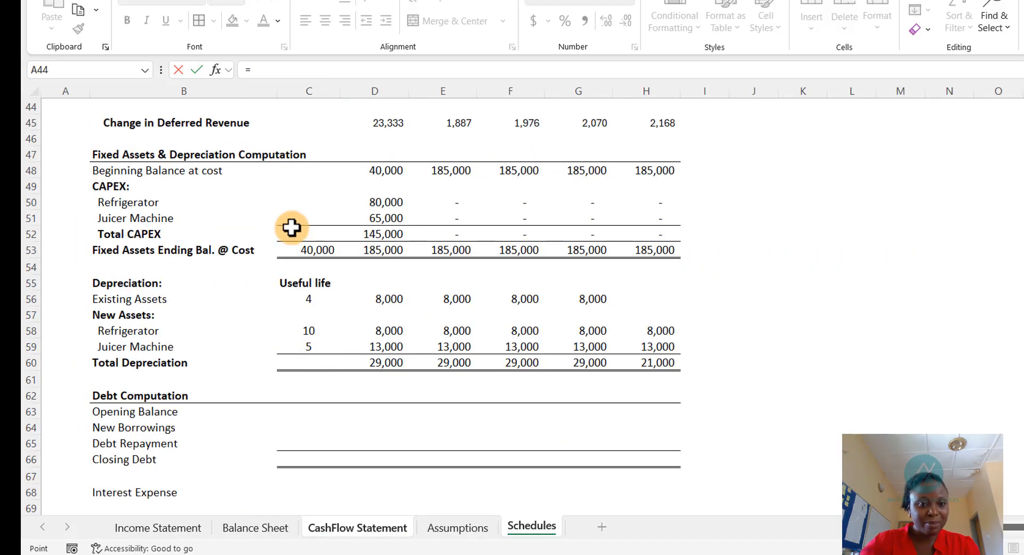
pyautogui.click(378, 203)
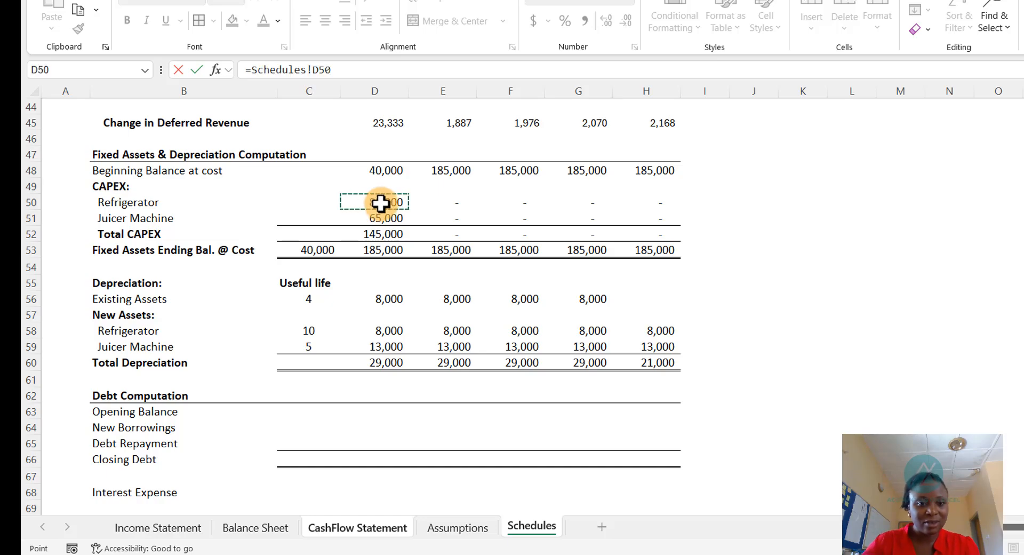
pyautogui.click(378, 234)
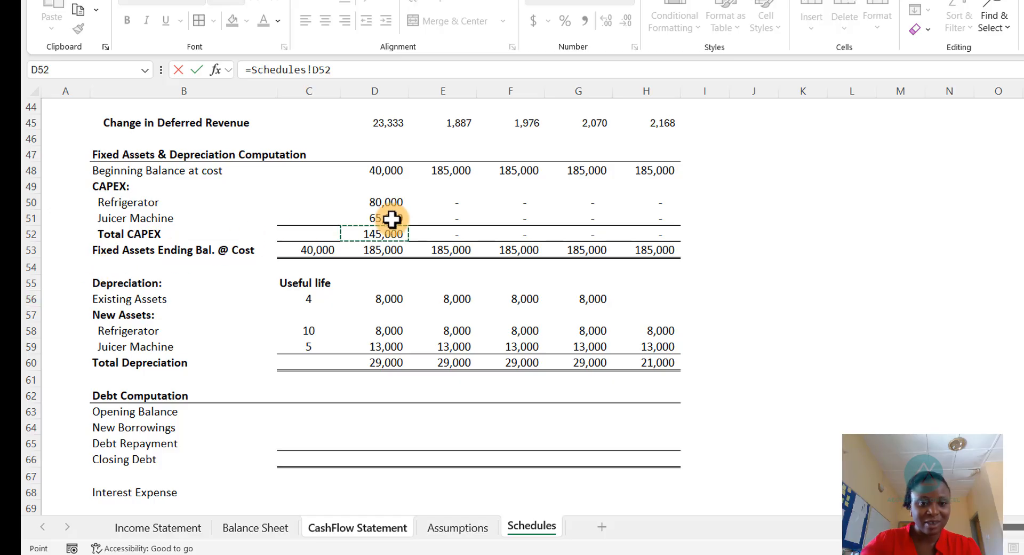
pyautogui.press('Return')
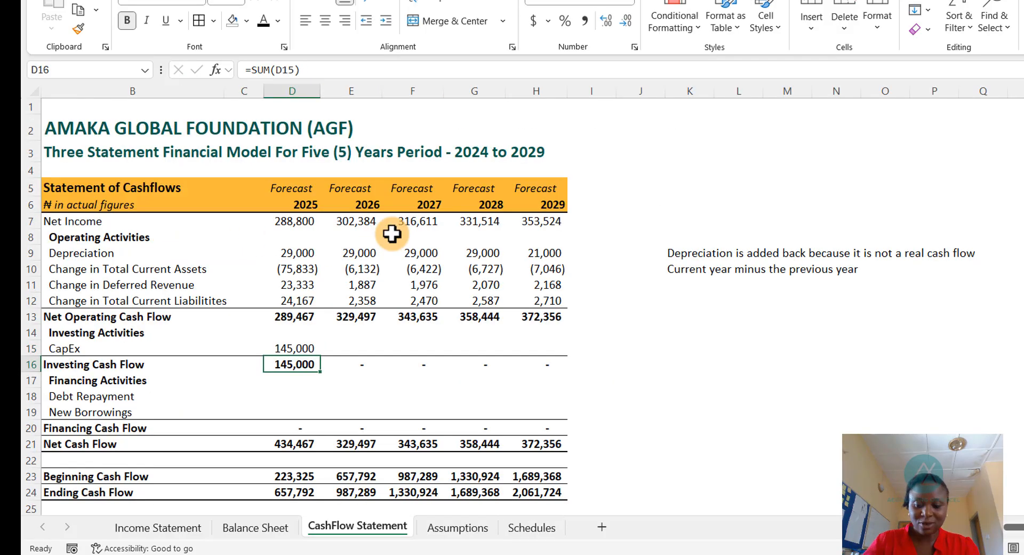
pyautogui.press('Up')
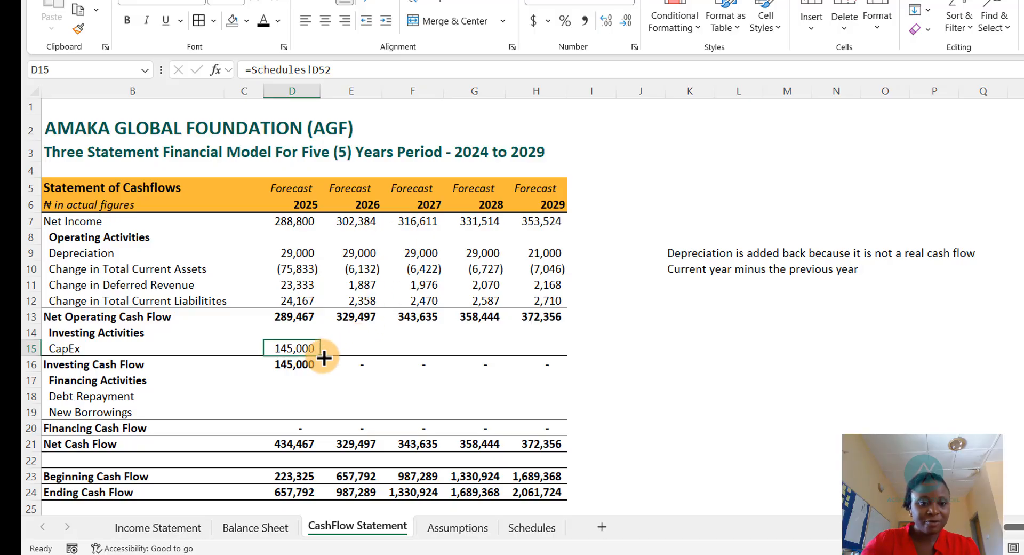
pyautogui.moveTo(320, 354); pyautogui.dragTo(550, 339)
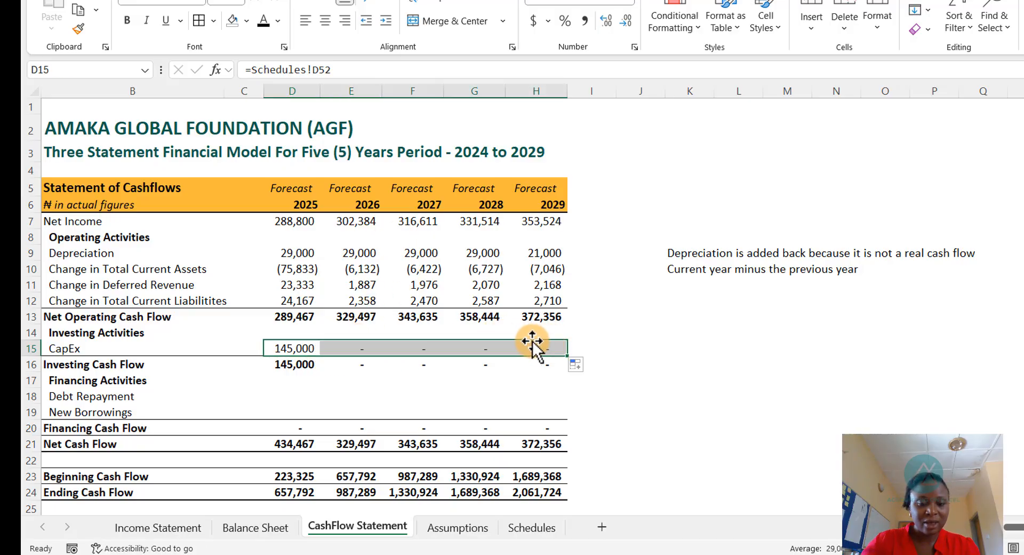
# - Widen the 2025 column on the Balance Sheet so the Total Assets value displays fully
pyautogui.click(259, 528)
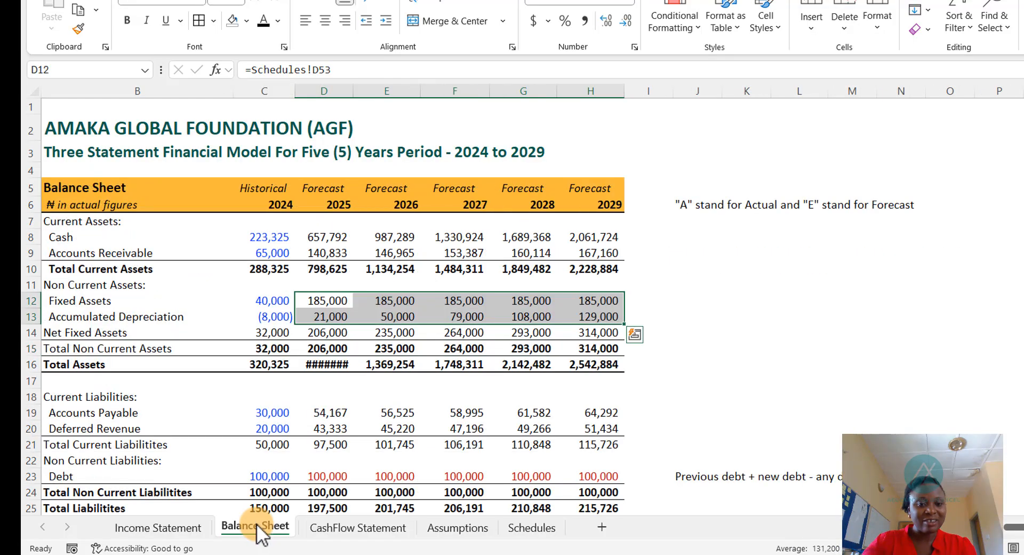
pyautogui.scroll(-5, 309, 455)
pyautogui.scroll(2, 336, 429)
pyautogui.scroll(1, 336, 429)
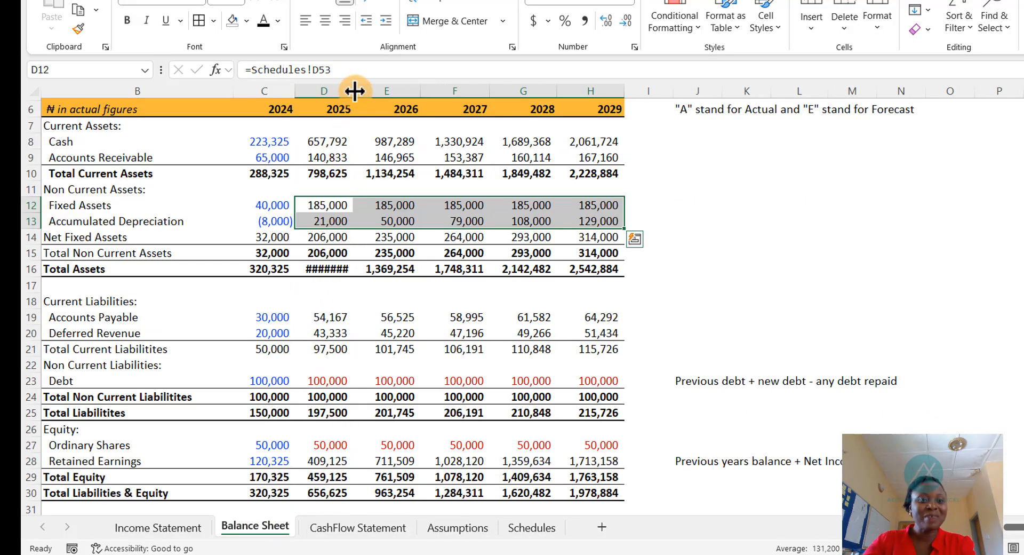
pyautogui.moveTo(353, 105); pyautogui.dragTo(366, 106)
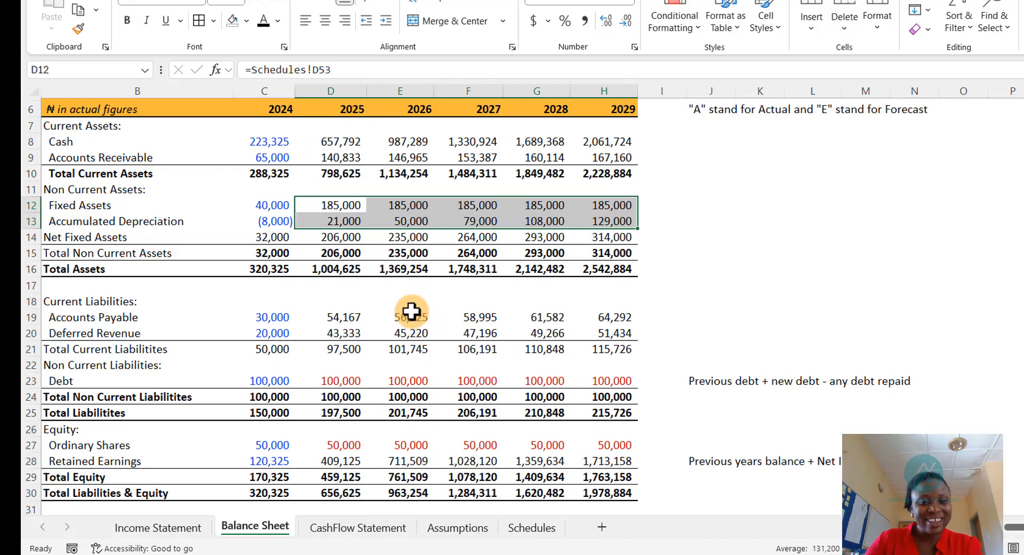
pyautogui.scroll(-2, 389, 433)
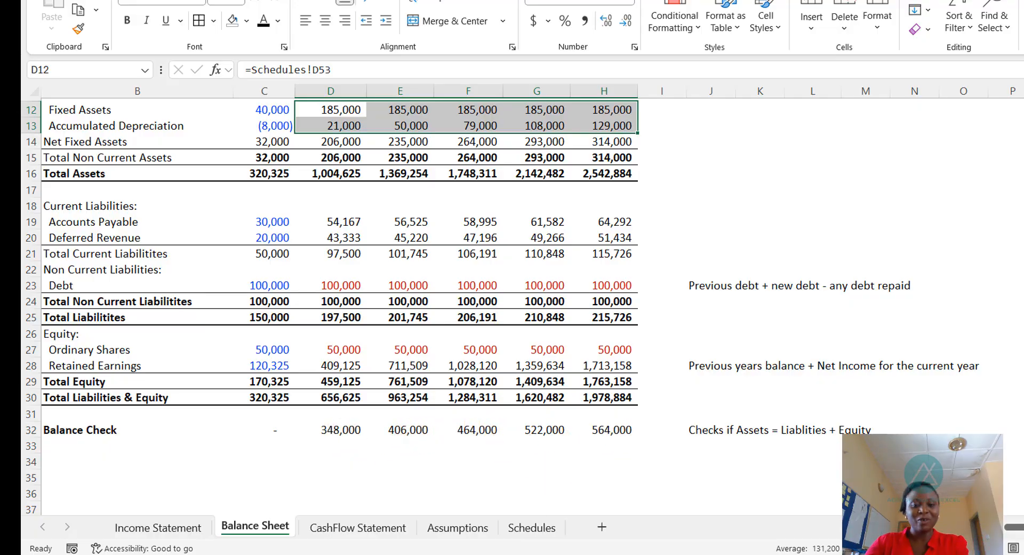
# - Review the Balance Sheet's Balance Check row against the Cash Flow Statement's investing figures
pyautogui.hotkey('ctrl', 'pagedown')
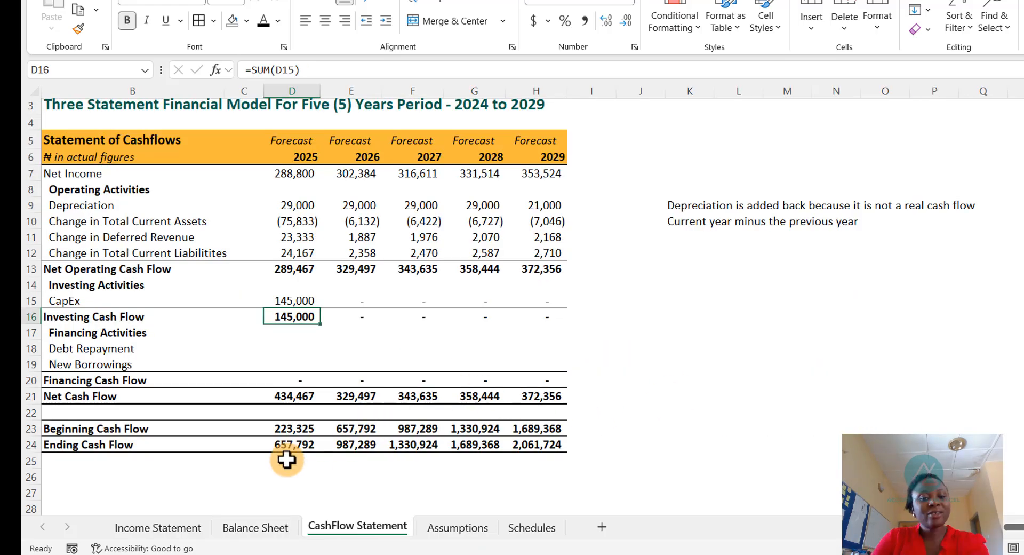
pyautogui.click(256, 525)
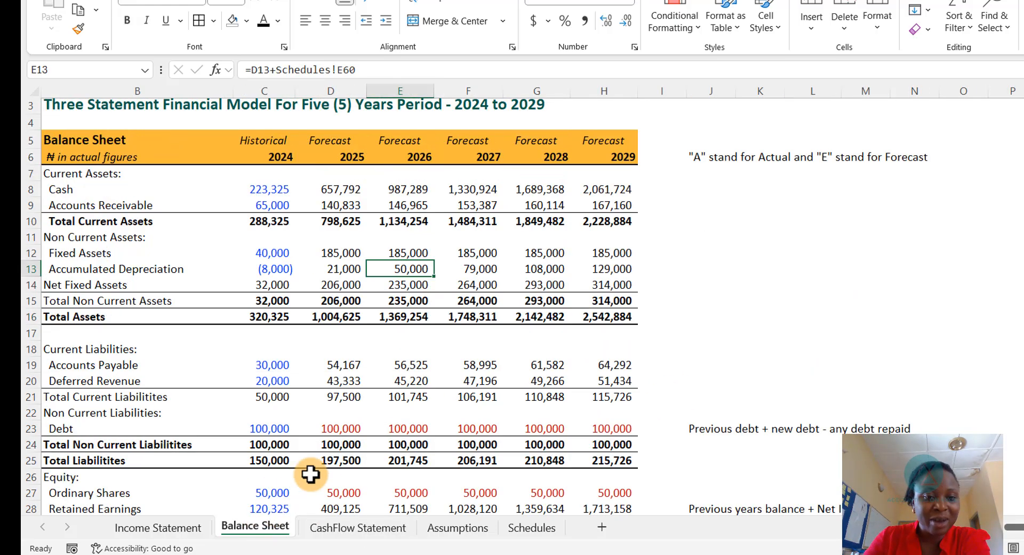
pyautogui.scroll(-3, 373, 417)
pyautogui.scroll(-1, 373, 418)
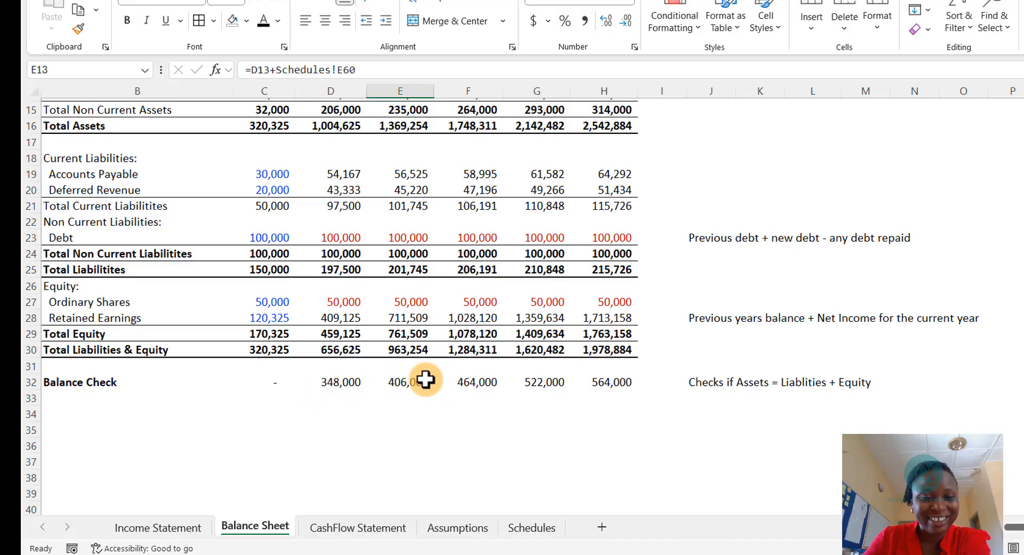
pyautogui.scroll(3, 392, 368)
pyautogui.scroll(-2, 393, 367)
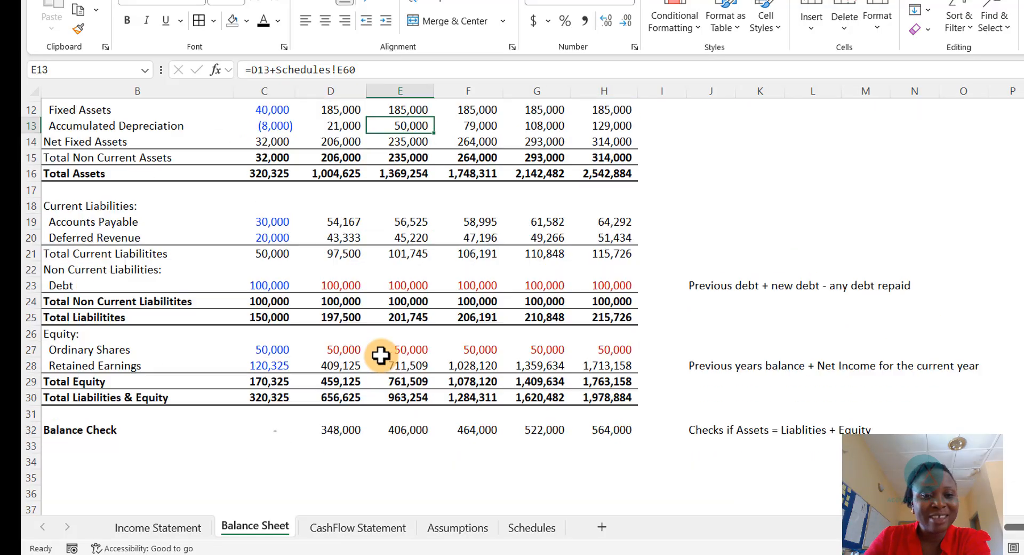
pyautogui.click(377, 530)
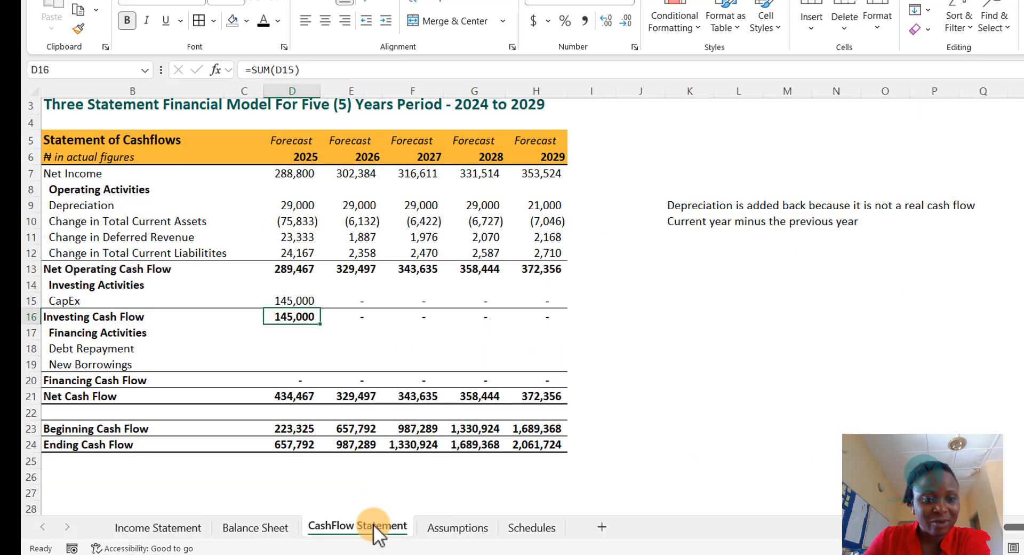
# - Make the Cash Flow Statement's CapEx link negative and copy it across 2025 to 2029
pyautogui.click(281, 300)
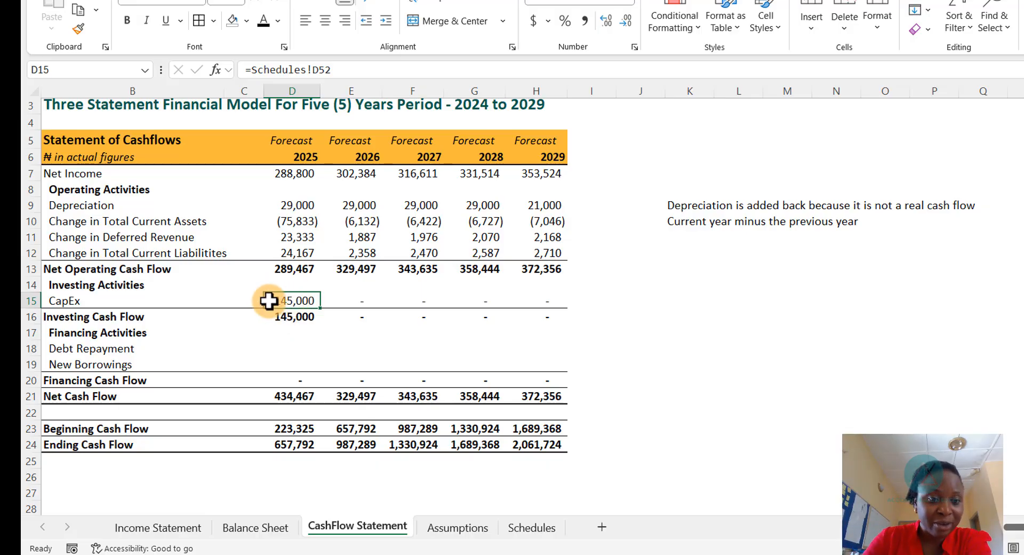
pyautogui.doubleClick(273, 300)
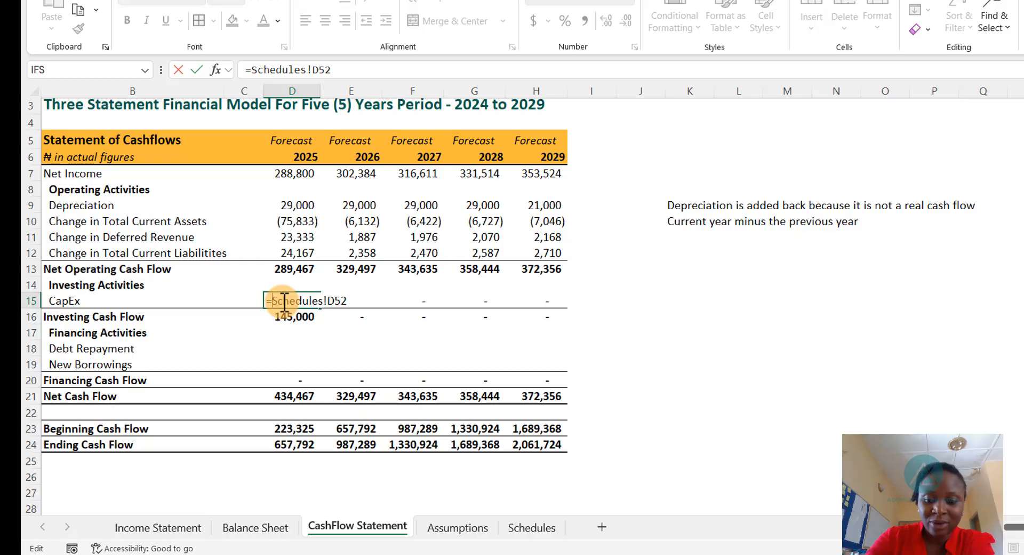
pyautogui.write('-')
pyautogui.press('Return')
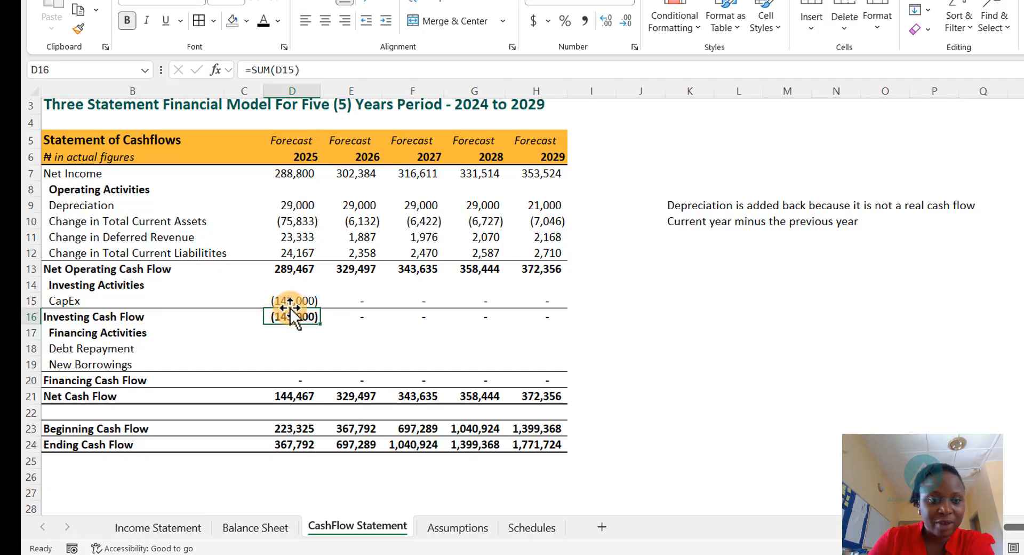
pyautogui.click(294, 301)
pyautogui.moveTo(321, 308); pyautogui.dragTo(569, 309)
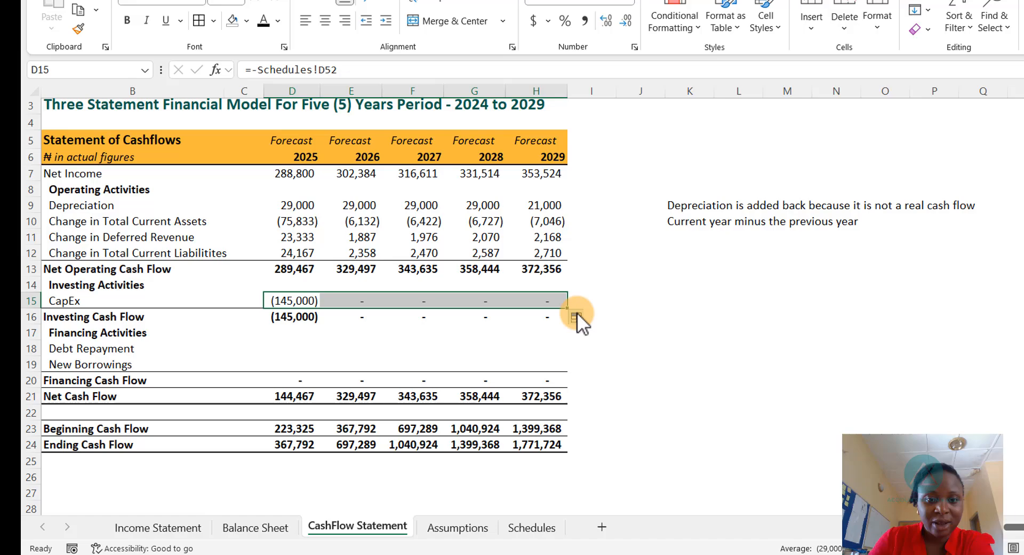
pyautogui.click(498, 348)
# - Set 2025 Accumulated Depreciation to the prior year minus the Schedules' Total Depreciation and fill it through 2029
pyautogui.click(261, 528)
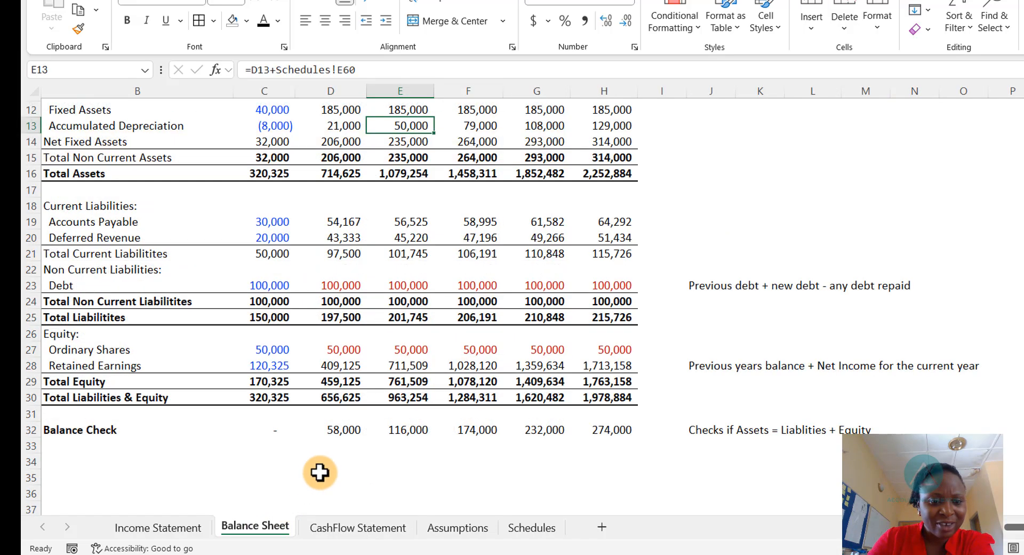
pyautogui.scroll(-1, 336, 453)
pyautogui.scroll(2, 559, 290)
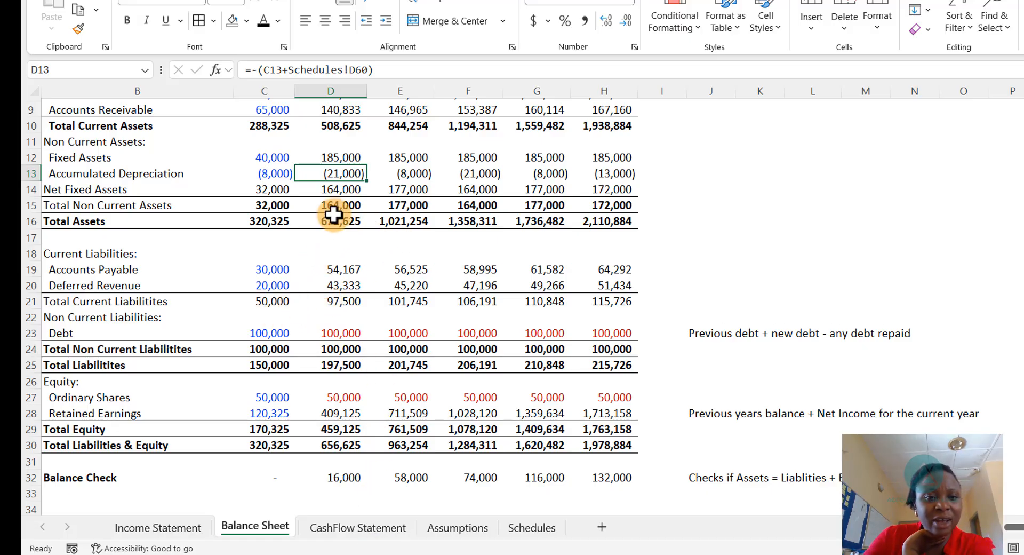
pyautogui.doubleClick(324, 173)
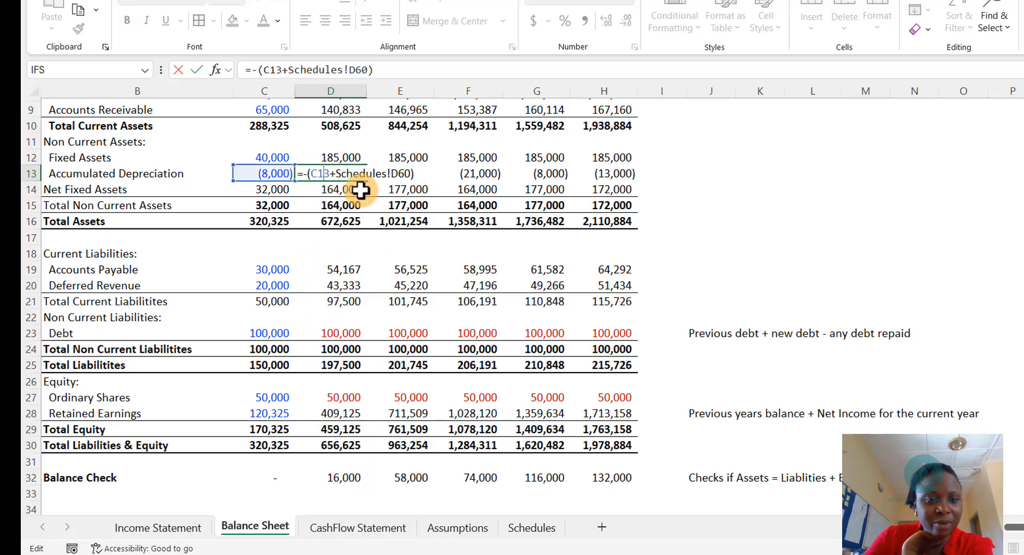
pyautogui.press('Escape')
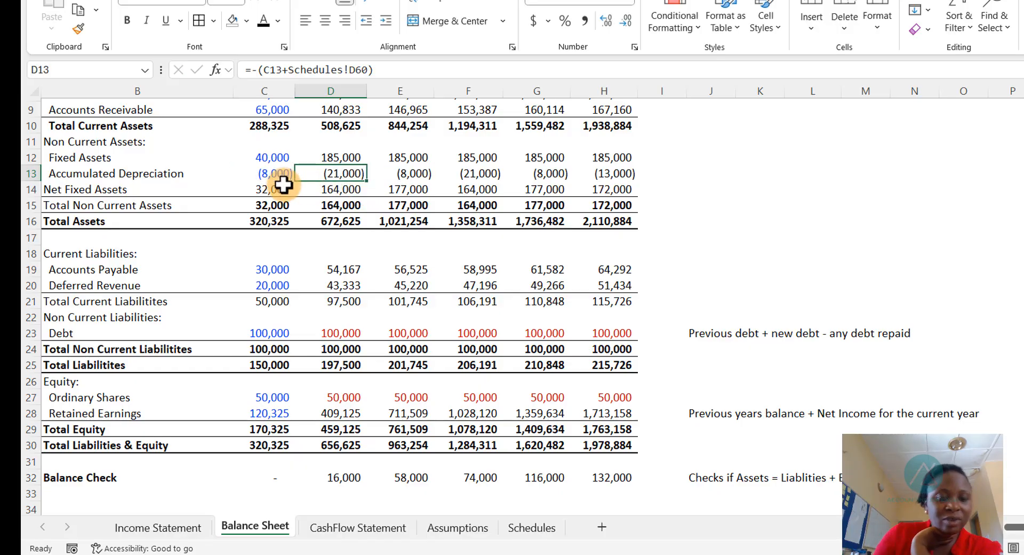
pyautogui.write('=')
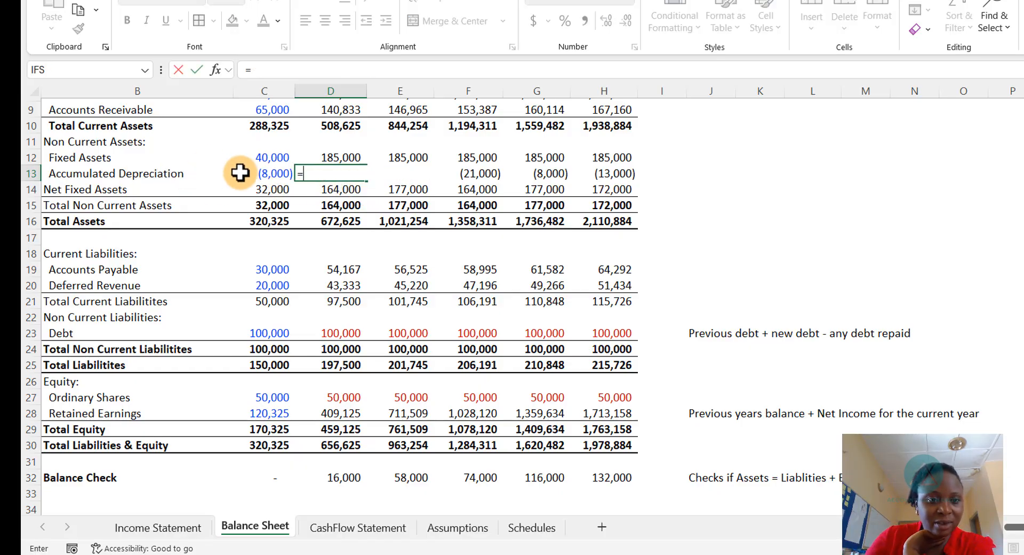
pyautogui.click(263, 173)
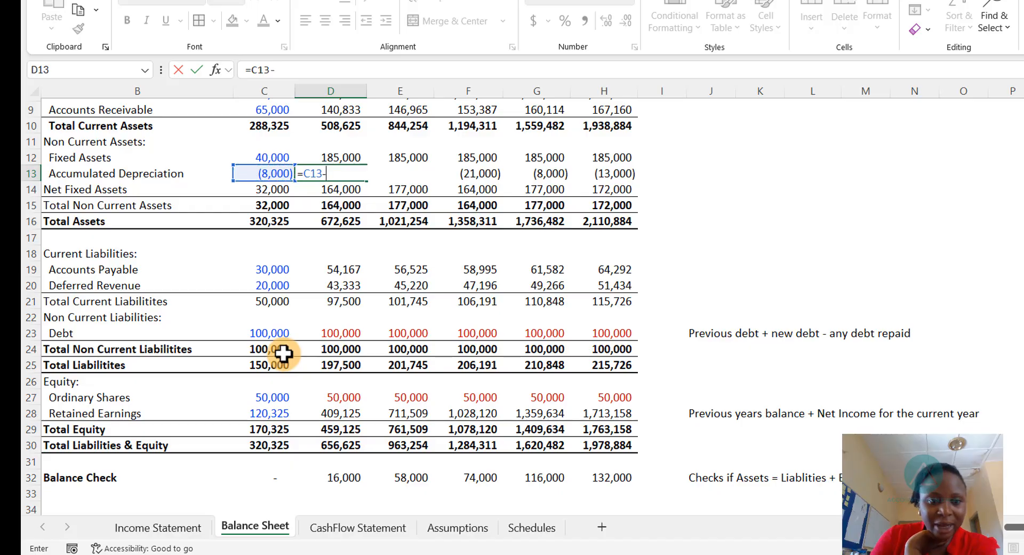
pyautogui.click(528, 533)
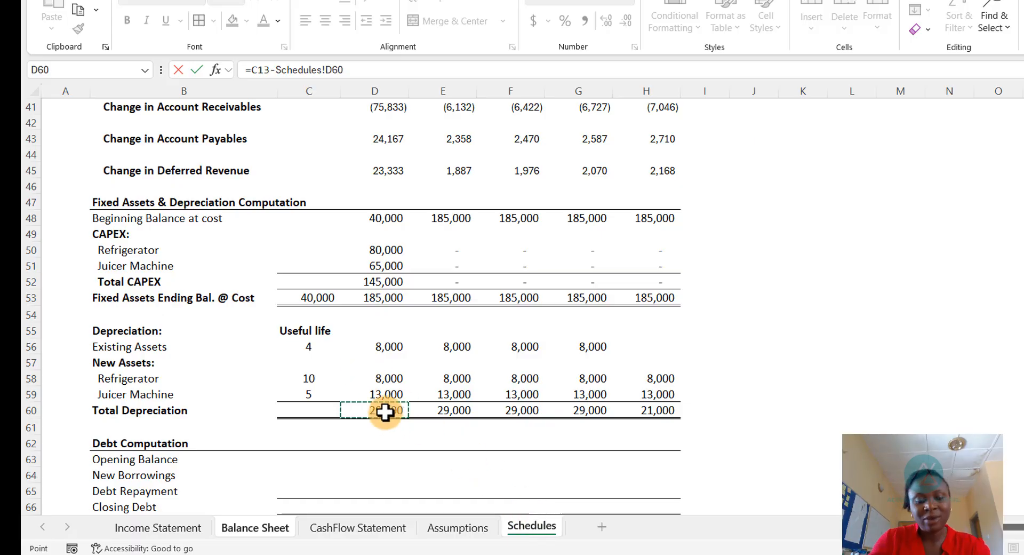
pyautogui.press('Return')
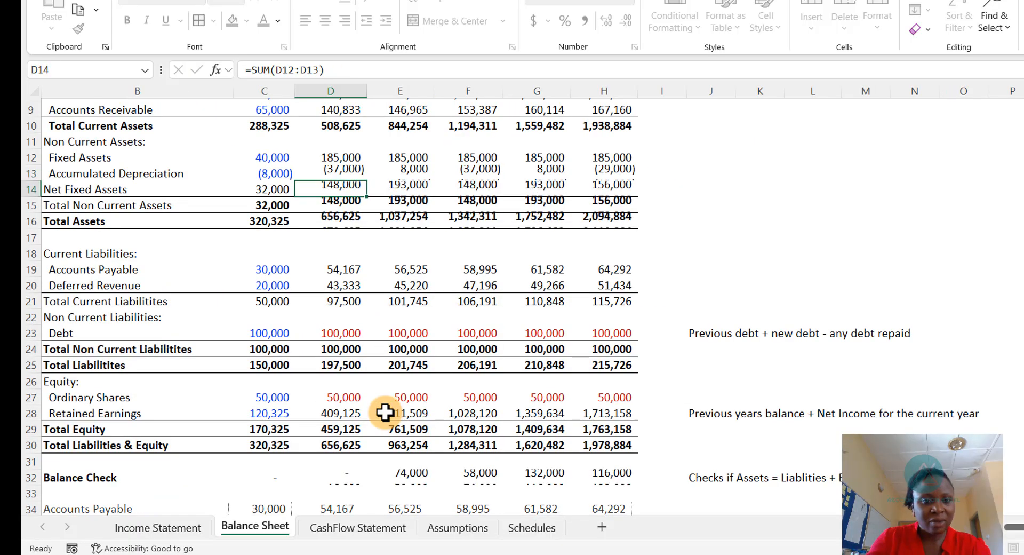
pyautogui.moveTo(342, 174); pyautogui.dragTo(613, 198)
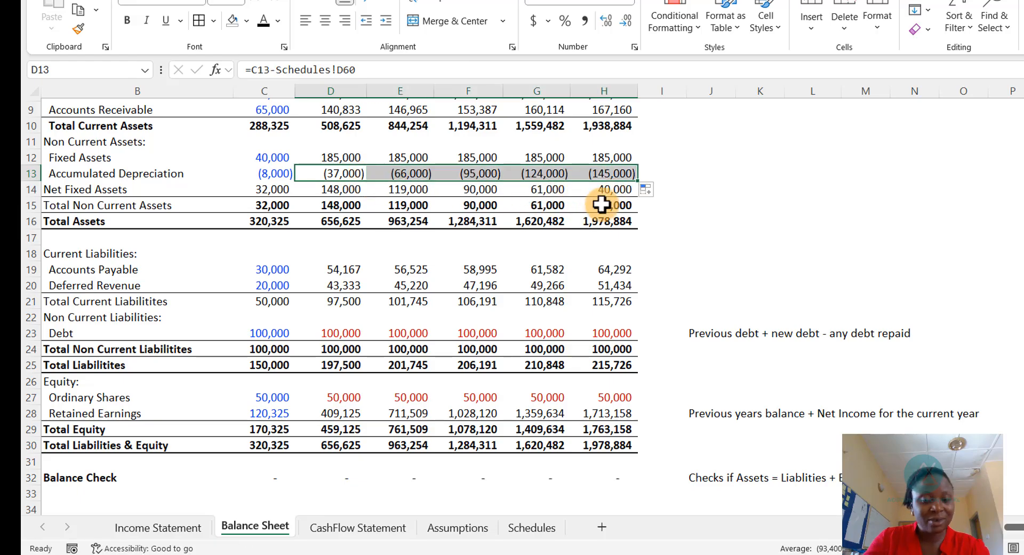
pyautogui.click(323, 485)
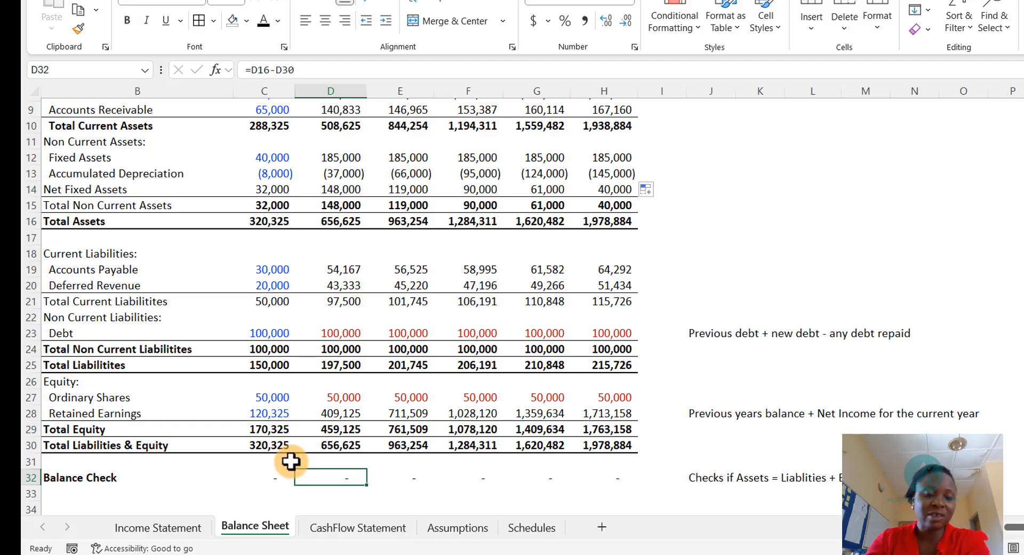
# - Review the debt assumptions for new borrowing, debt repayment and interest rate
pyautogui.click(530, 527)
pyautogui.scroll(-1, 245, 384)
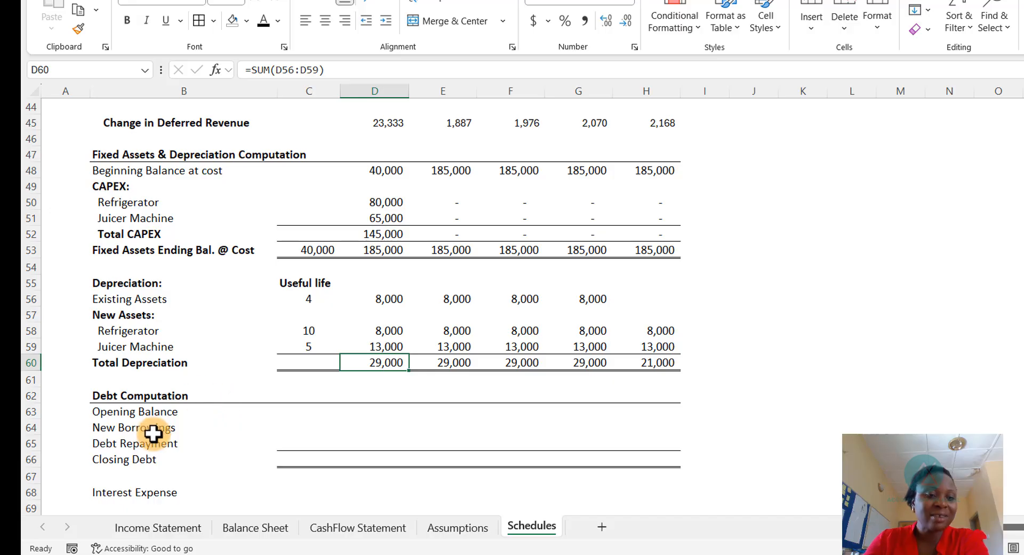
pyautogui.click(436, 529)
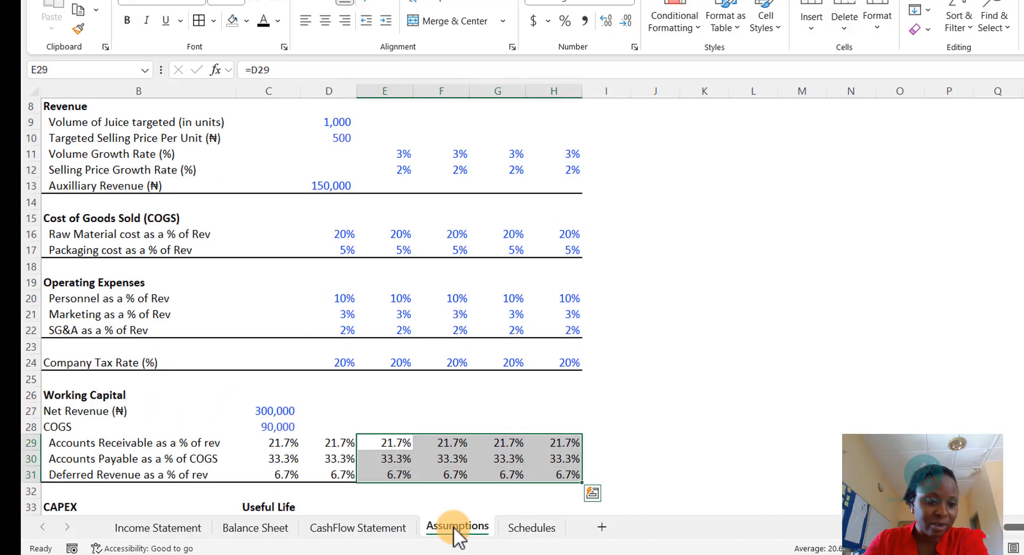
pyautogui.scroll(-3, 130, 415)
pyautogui.scroll(-4, 130, 415)
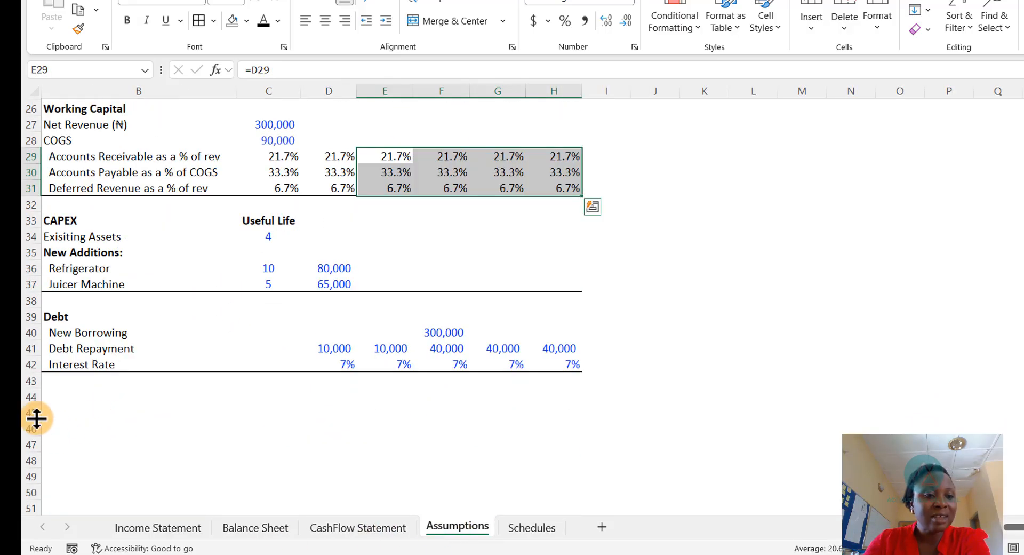
pyautogui.click(451, 330)
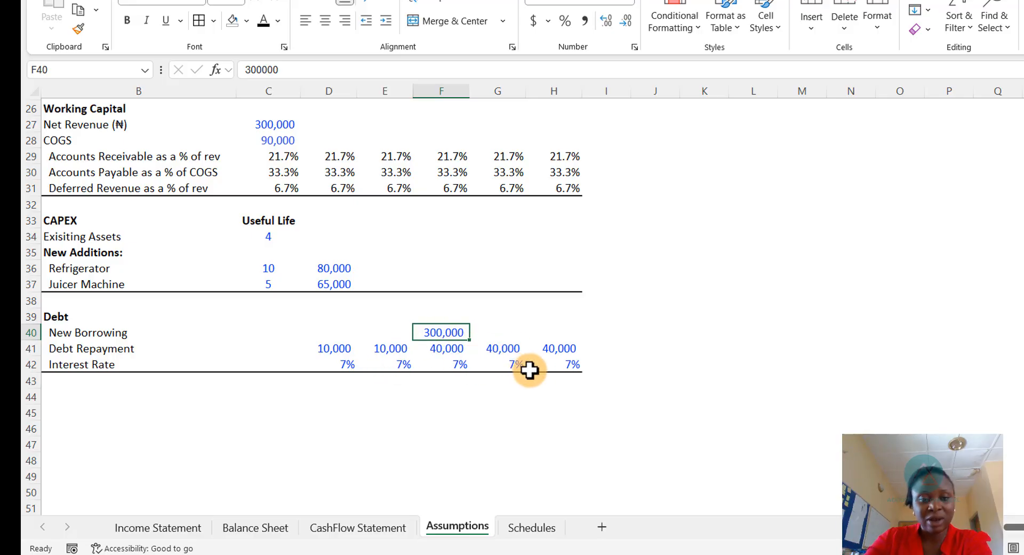
pyautogui.click(527, 525)
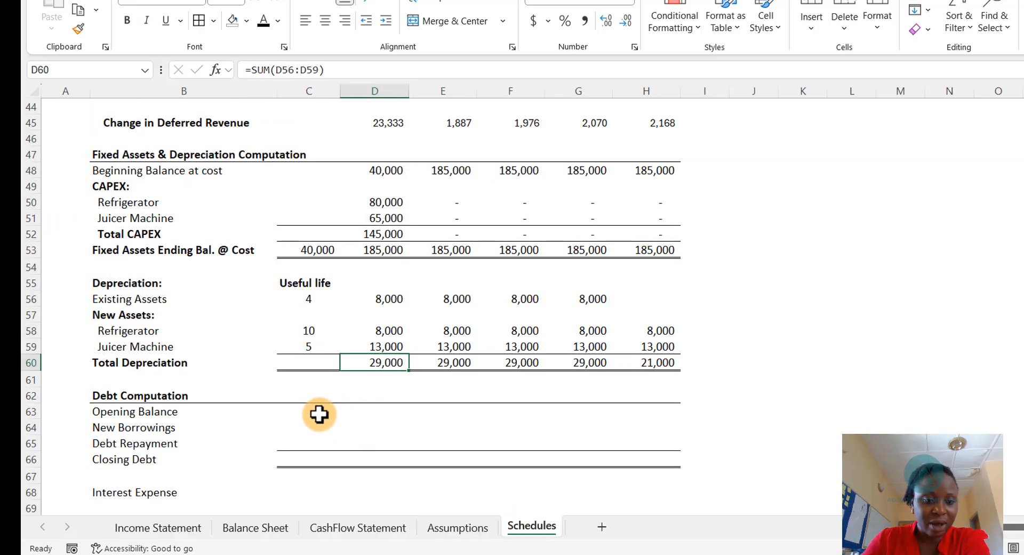
# - Link the Schedules' 2024 Closing Debt to the Balance Sheet's 2024 Debt
pyautogui.click(301, 411)
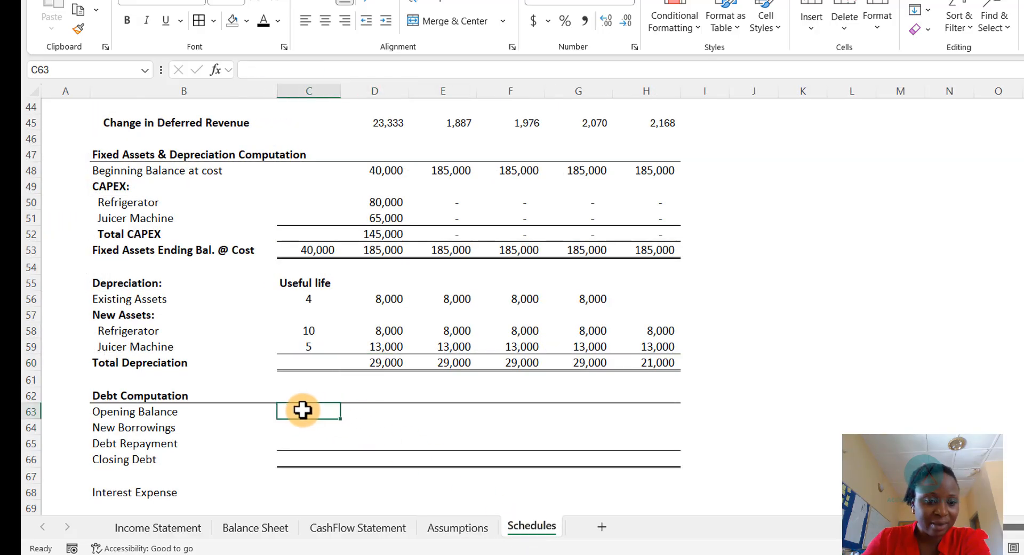
pyautogui.click(300, 459)
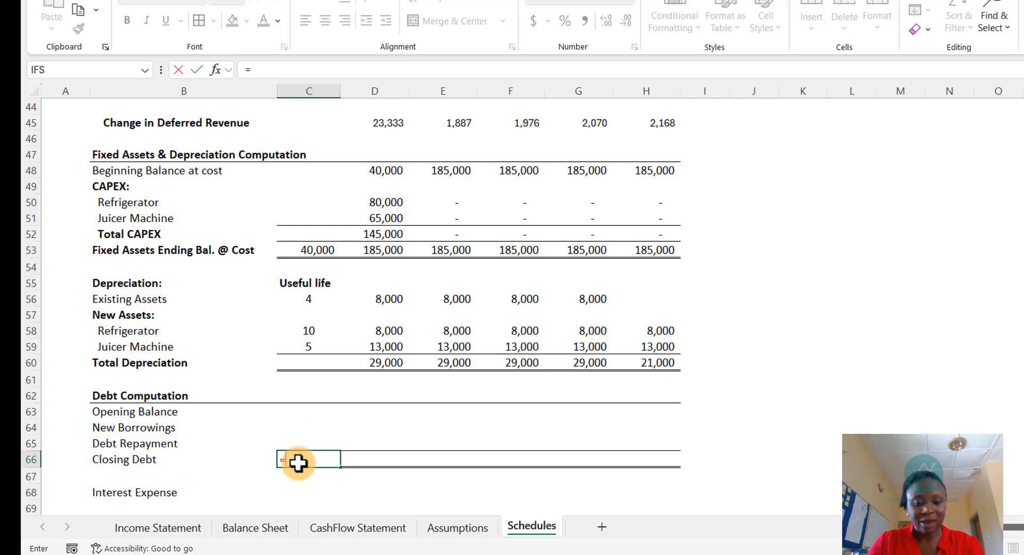
pyautogui.hotkey('ctrl', 'pageup')
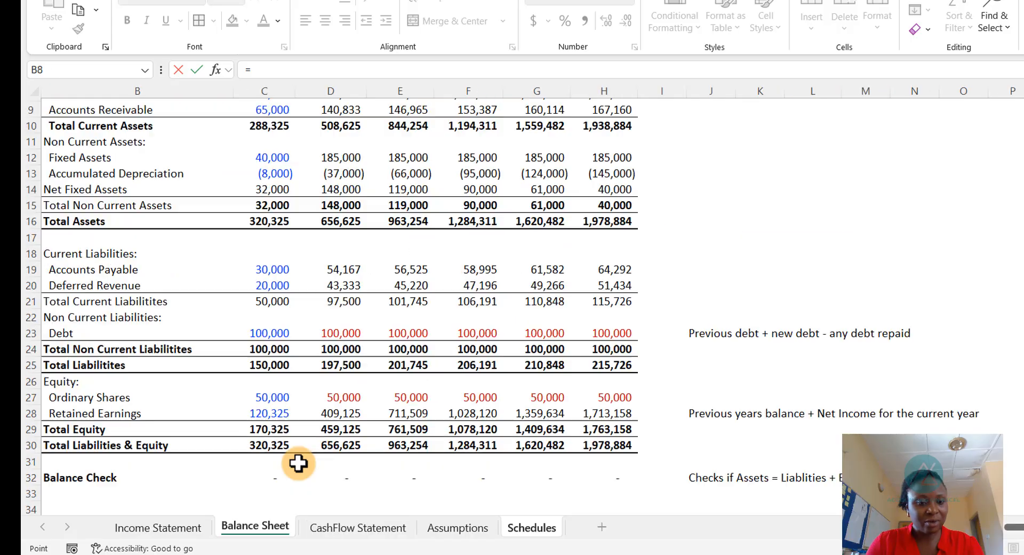
pyautogui.press('Down')
pyautogui.press('Down')
pyautogui.press('Down')
pyautogui.press('Down')
pyautogui.press('Down')
pyautogui.press('Down')
pyautogui.press('Down')
pyautogui.press('Down')
pyautogui.press('Down')
pyautogui.press('Down')
pyautogui.press('Down')
pyautogui.press('Down')
pyautogui.press('Down')
pyautogui.press('Down')
pyautogui.press('Down')
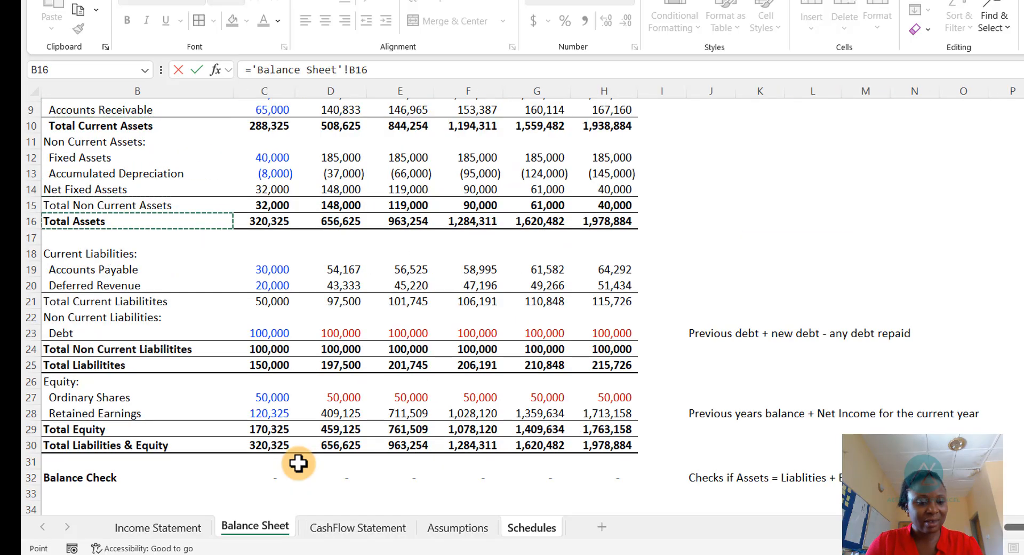
pyautogui.press('Right')
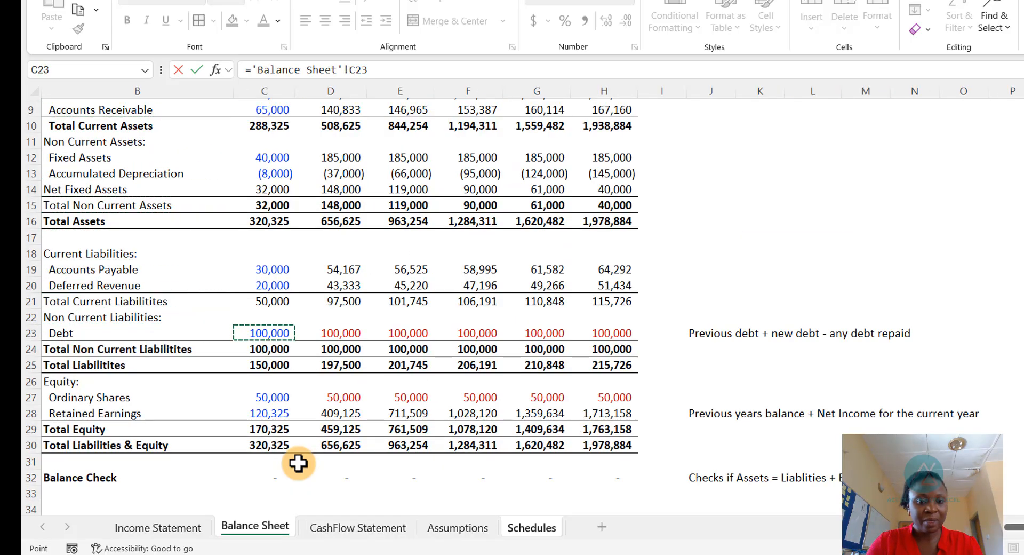
pyautogui.press('Return')
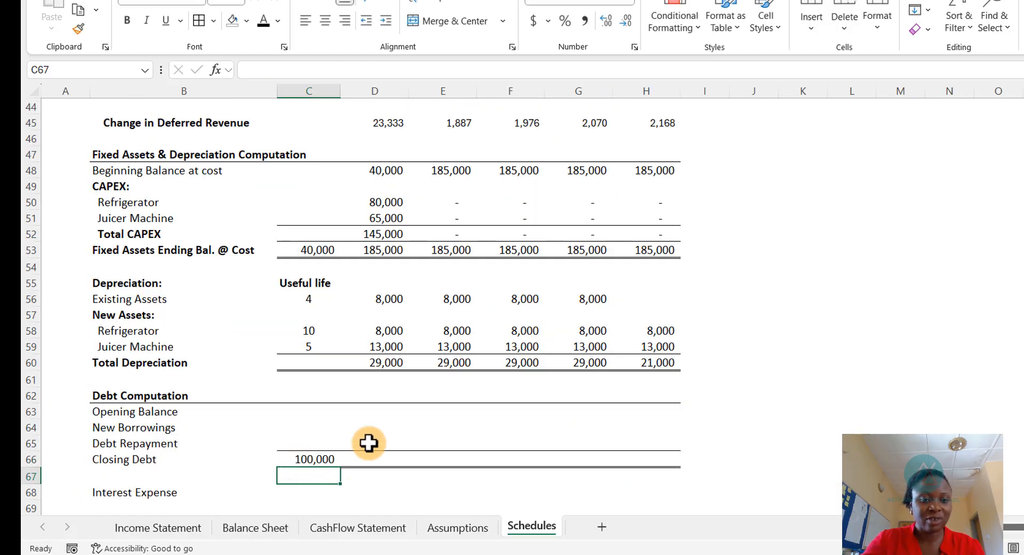
# - Set 2025 Opening Balance in the debt schedule equal to the 2024 Closing Debt
pyautogui.click(388, 407)
pyautogui.write('=')
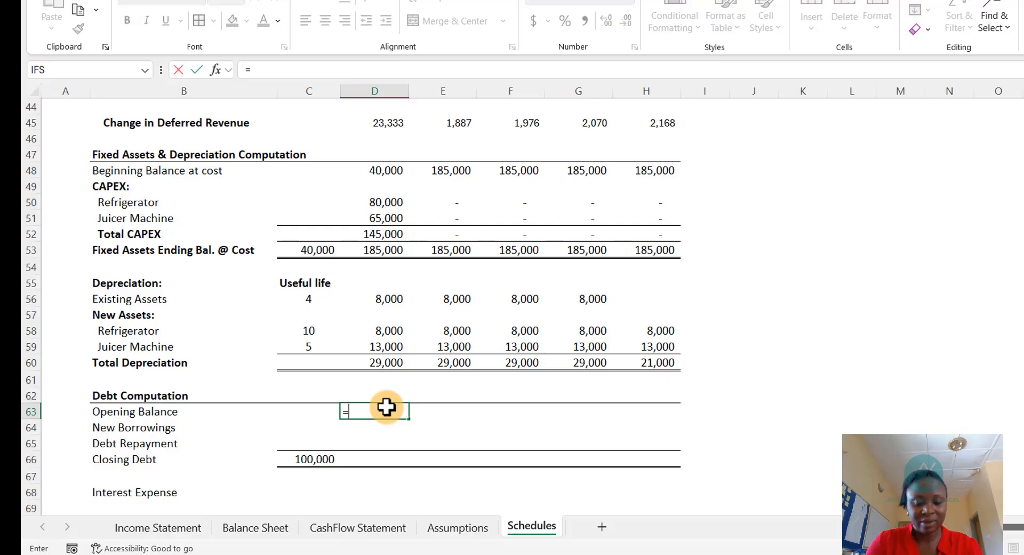
pyautogui.press('Down')
pyautogui.press('Down')
pyautogui.press('Down')
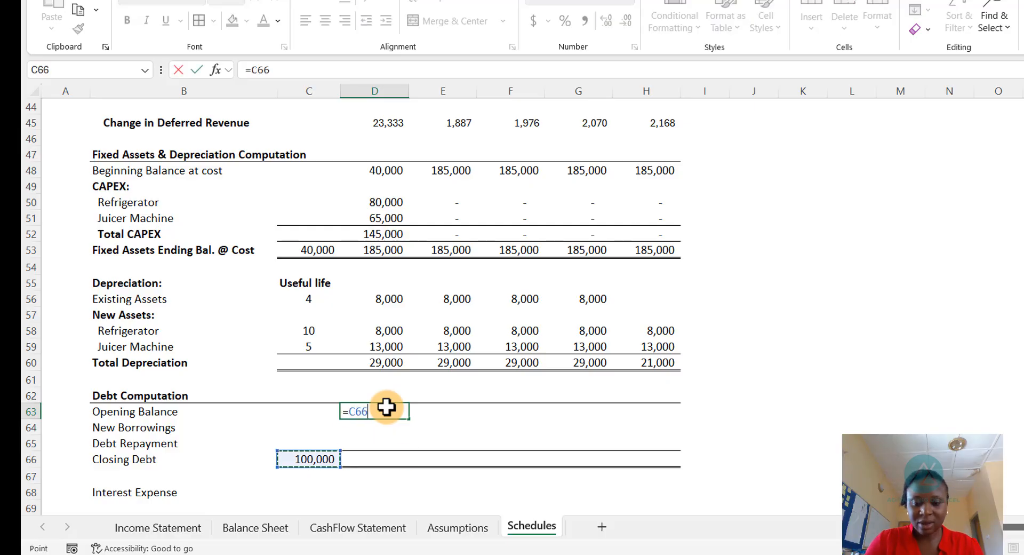
pyautogui.press('Return')
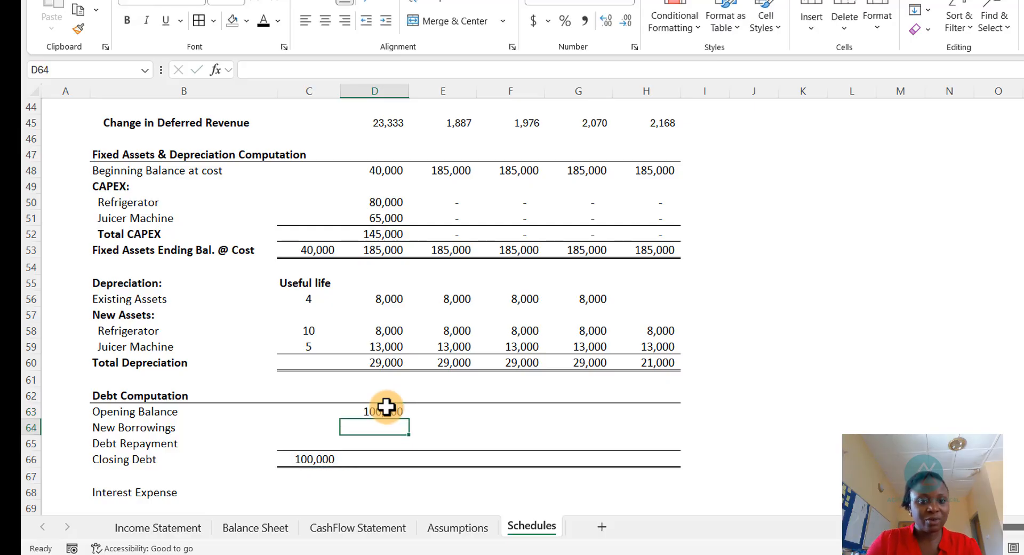
# - Link 2025 New Borrowings to the Assumptions' New Borrowing and fill it across 2025 to 2029
pyautogui.write('=')
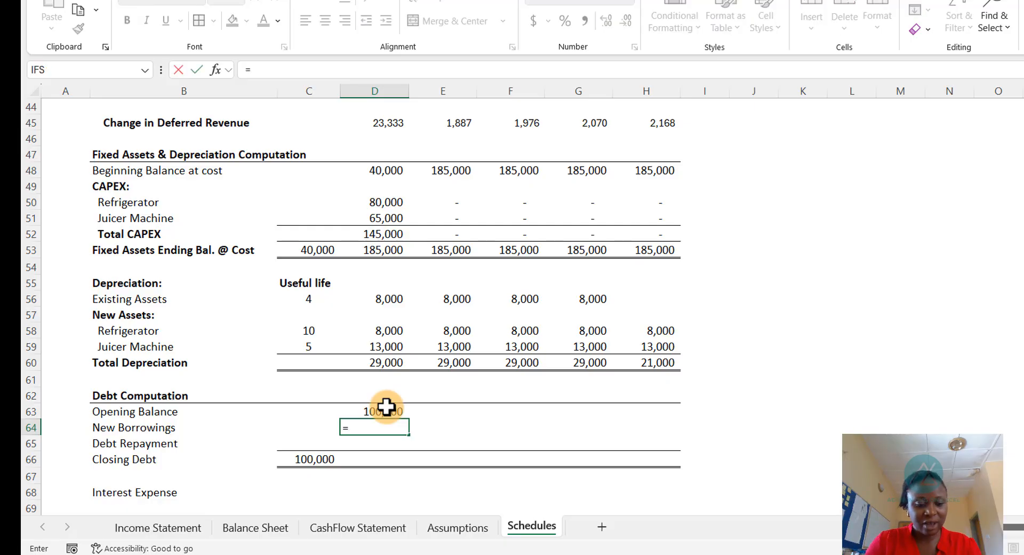
pyautogui.hotkey('ctrl', 'pageup')
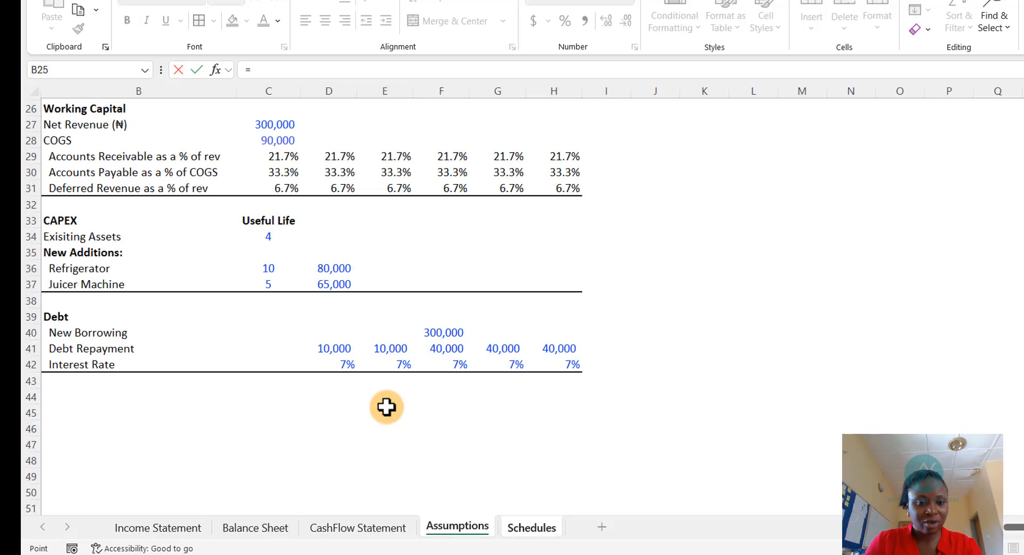
pyautogui.press('Down')
pyautogui.press('Down')
pyautogui.press('Down')
pyautogui.press('Down')
pyautogui.press('Down')
pyautogui.press('Down')
pyautogui.press('Down')
pyautogui.press('Down')
pyautogui.press('Down')
pyautogui.press('Down')
pyautogui.press('Down')
pyautogui.press('Down')
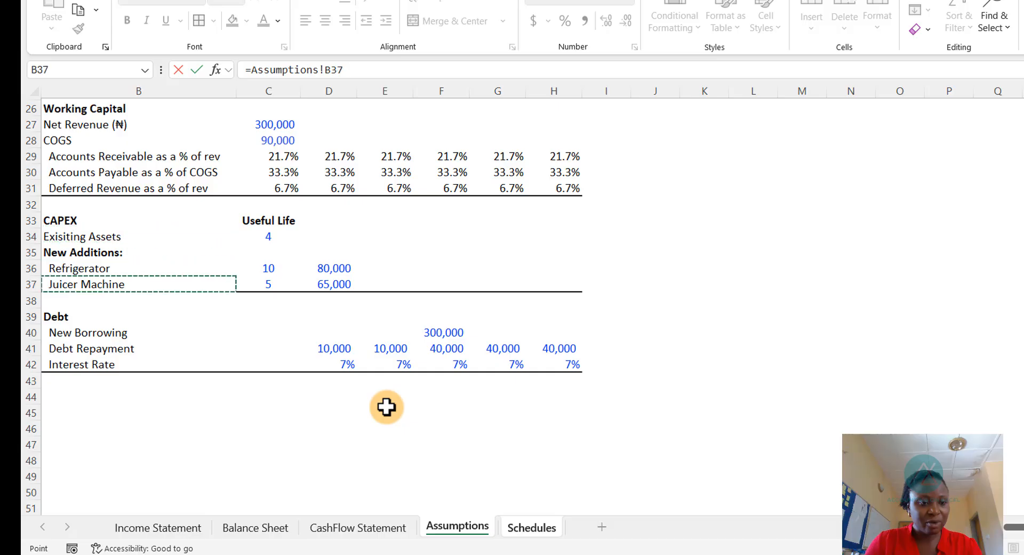
pyautogui.press('Down')
pyautogui.press('Down')
pyautogui.press('Down')
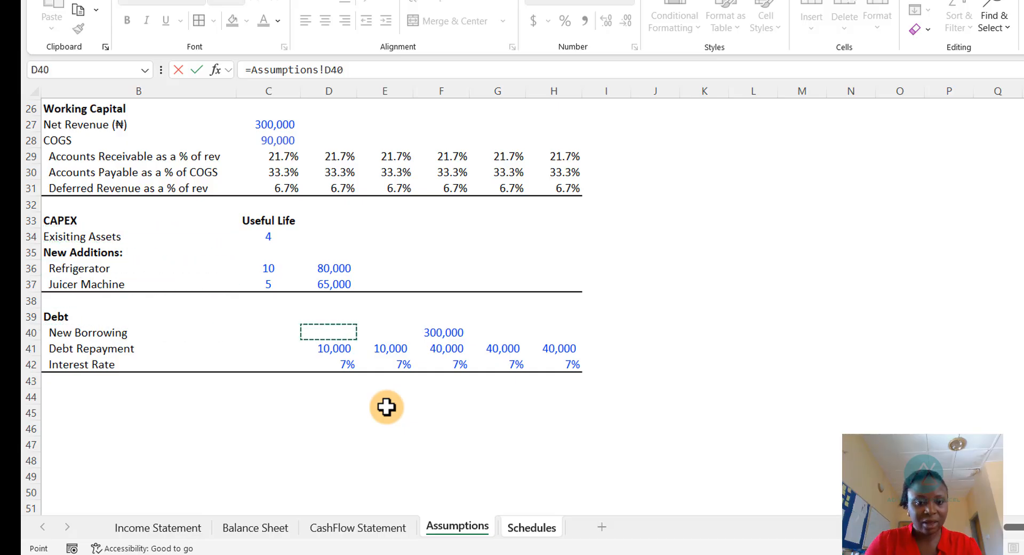
pyautogui.press('Return')
pyautogui.press('Up')
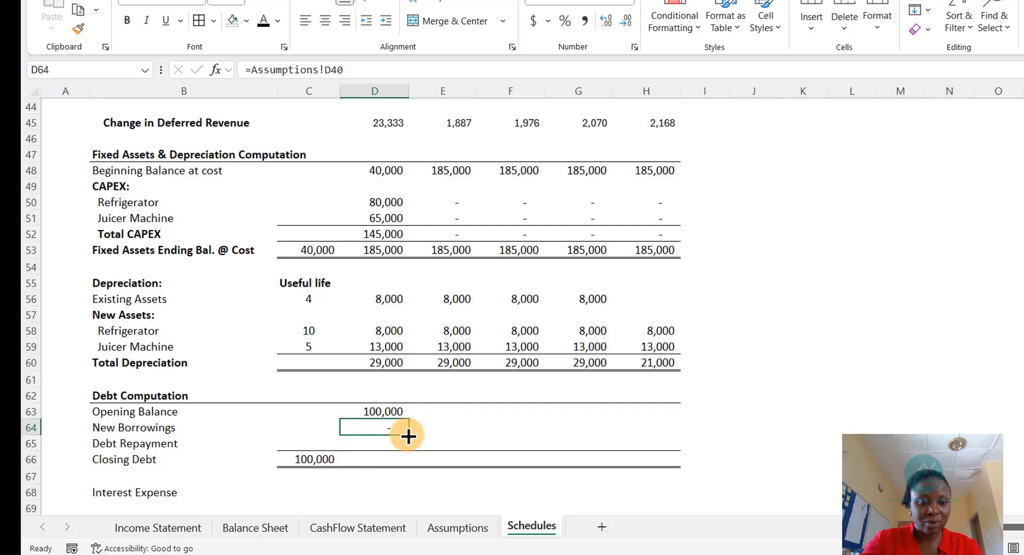
pyautogui.moveTo(409, 434); pyautogui.dragTo(650, 433)
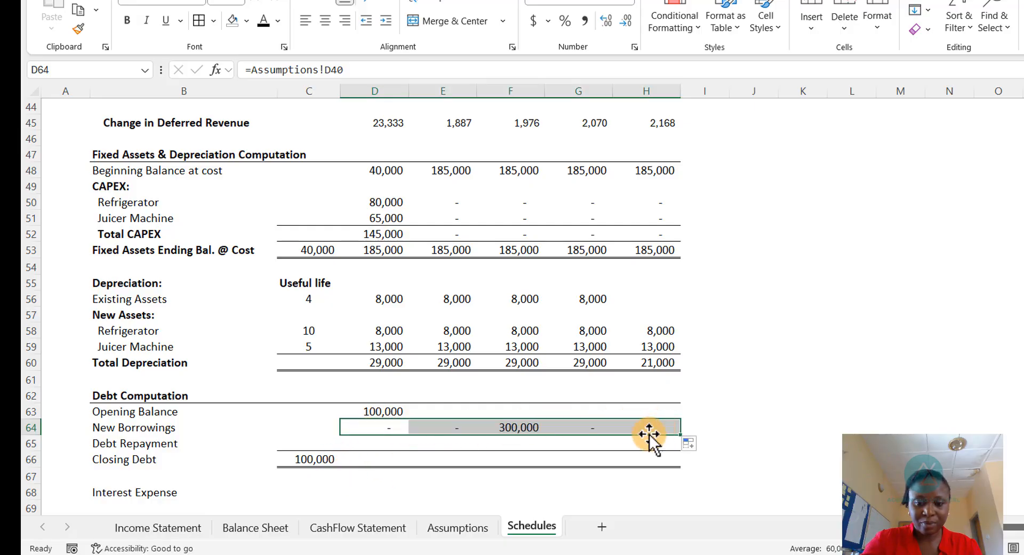
# - Link Debt Repayment to the Assumptions' Debt Repayment row and fill it across 2025 to 2029
pyautogui.click(363, 443)
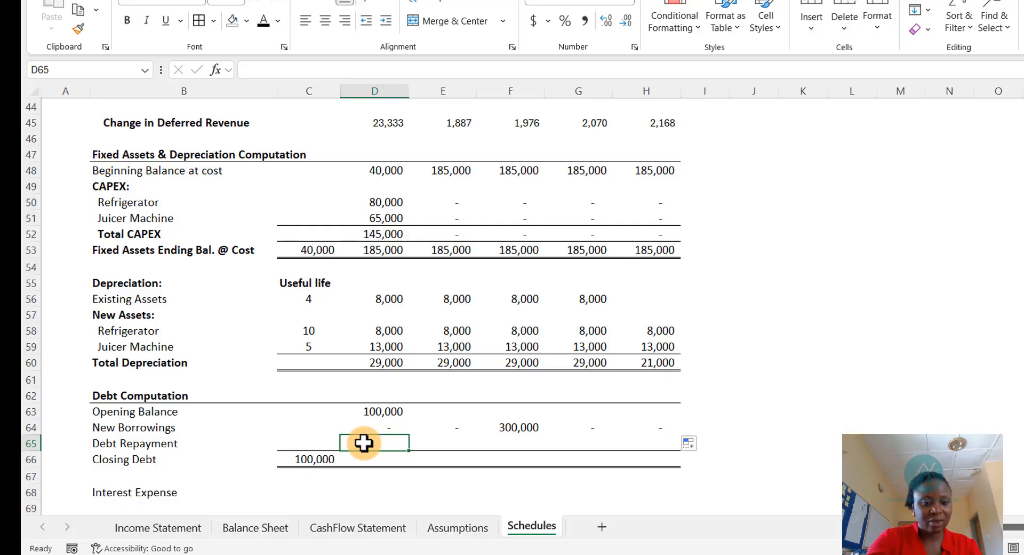
pyautogui.scroll(1, 441, 418)
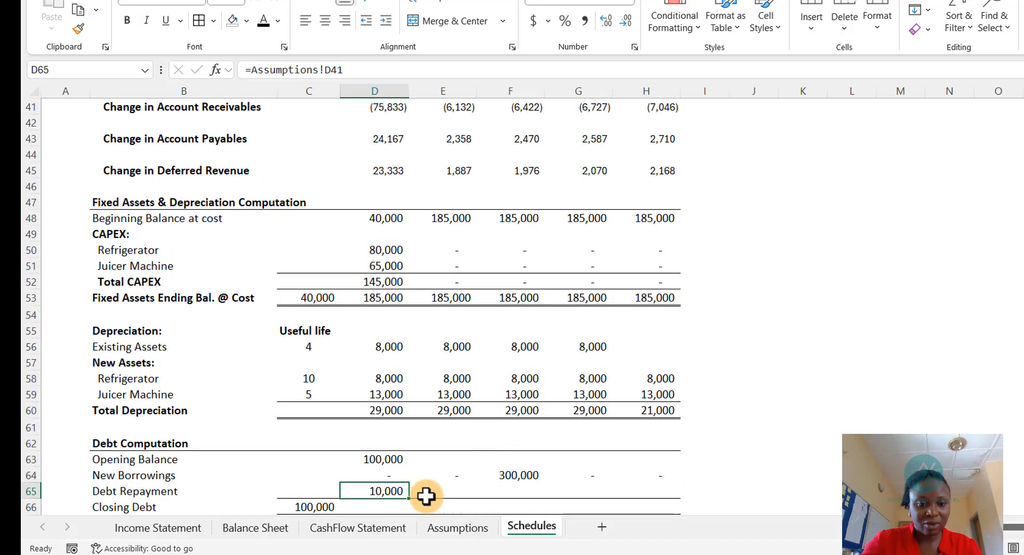
pyautogui.moveTo(408, 501); pyautogui.dragTo(661, 494)
pyautogui.scroll(-2, 520, 432)
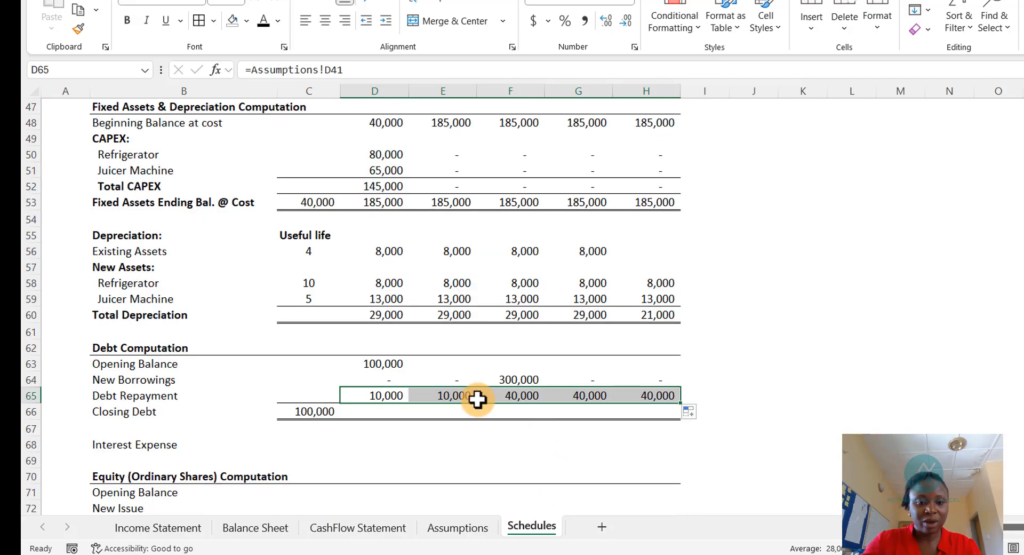
# - Set 2025 Closing Debt to Opening Balance plus New Borrowings minus Debt Repayment and fill it through 2029
pyautogui.click(369, 414)
pyautogui.write('=')
pyautogui.press('Up')
pyautogui.press('Up')
pyautogui.press('Up')
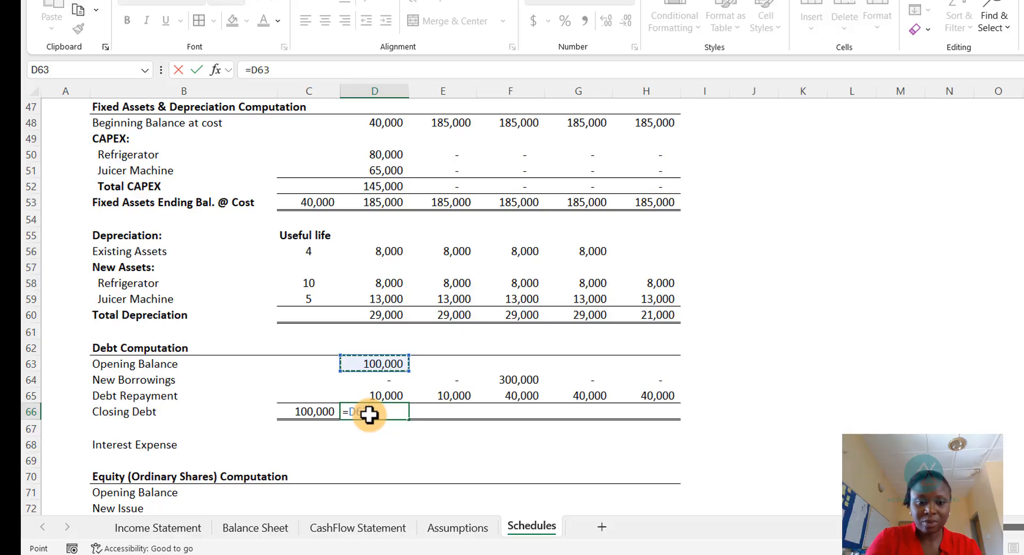
pyautogui.write('+')
pyautogui.press('Up')
pyautogui.press('Up')
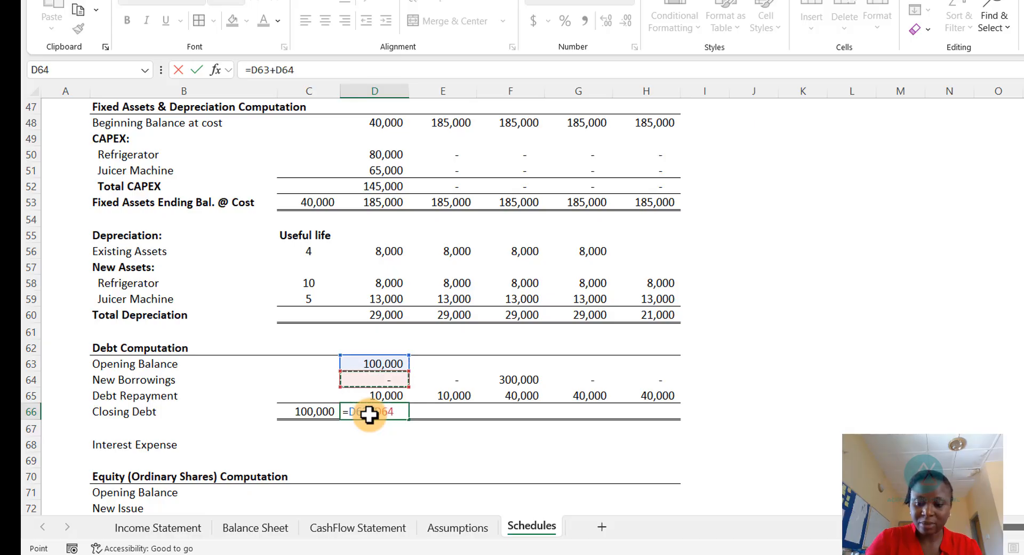
pyautogui.write('-')
pyautogui.press('Up')
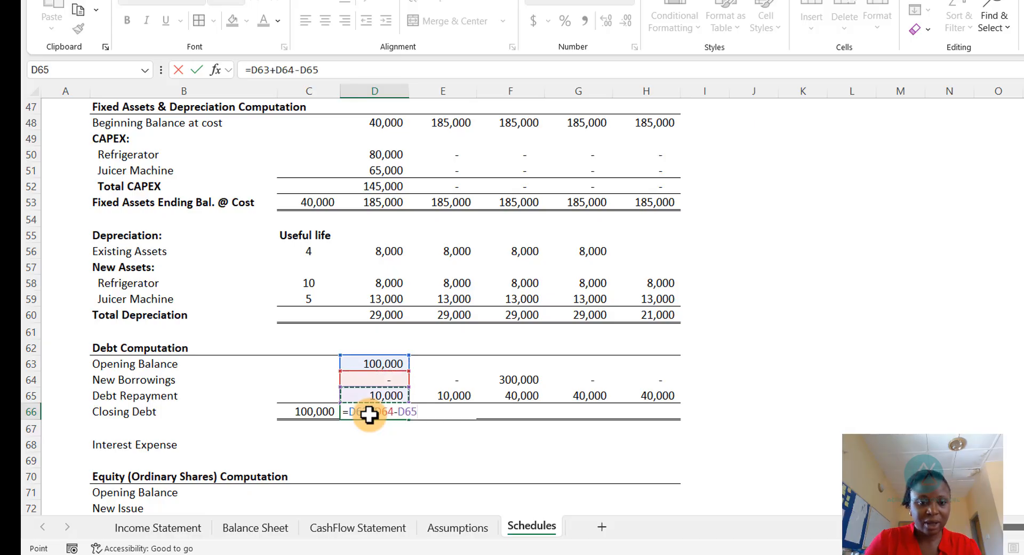
pyautogui.press('Return')
pyautogui.click(395, 416)
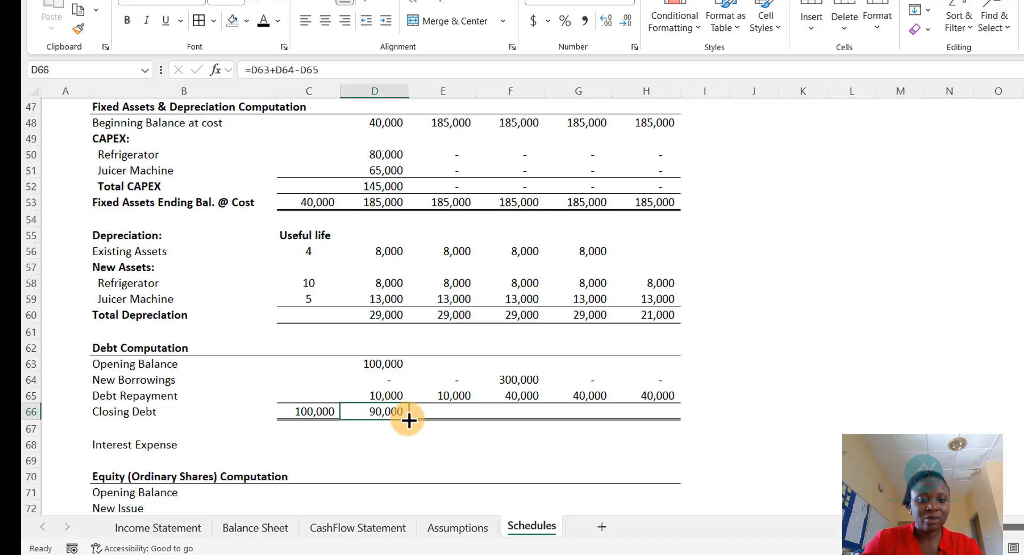
pyautogui.moveTo(408, 420); pyautogui.dragTo(681, 428)
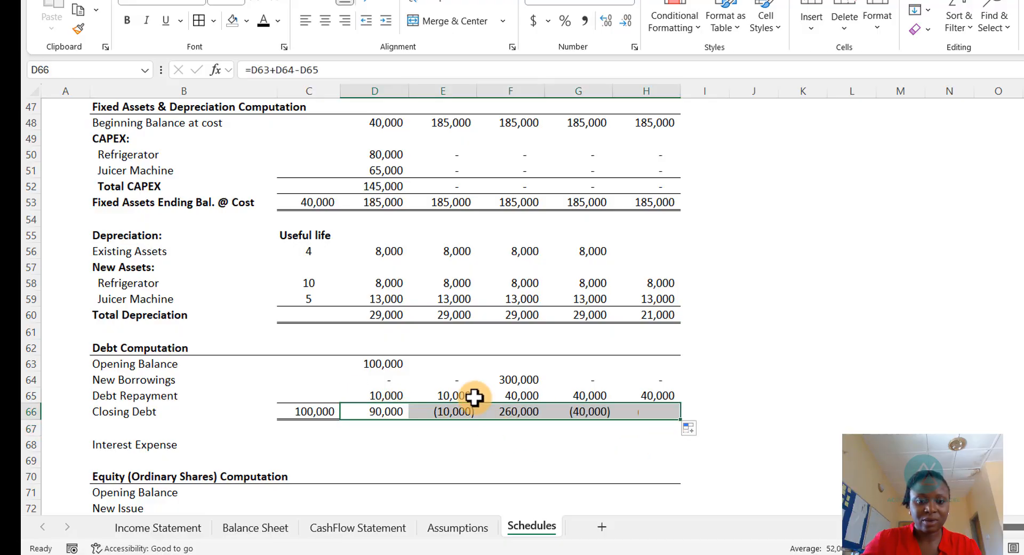
# - Fill the Opening Balance formula across 2025 to 2029
pyautogui.click(394, 363)
pyautogui.moveTo(409, 372); pyautogui.dragTo(670, 398)
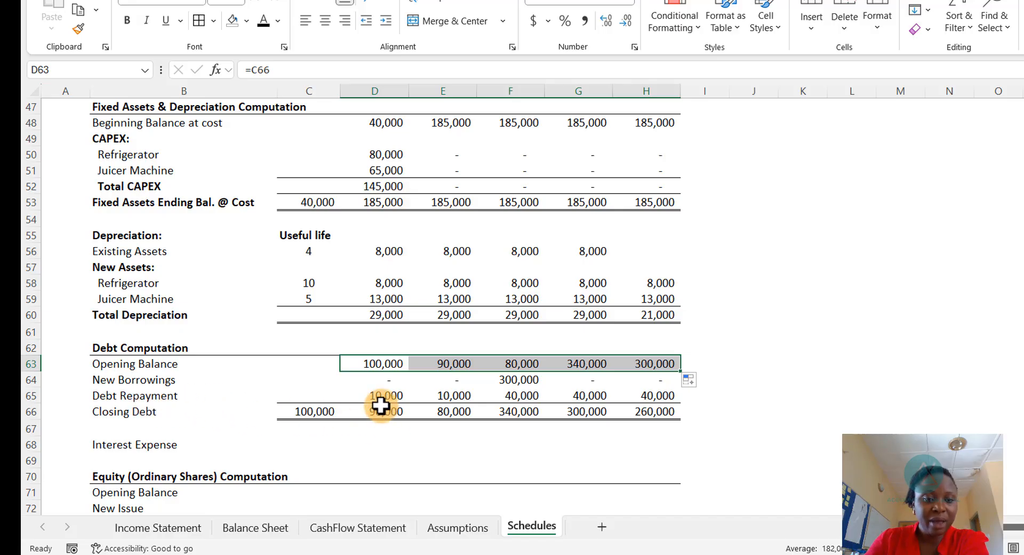
pyautogui.click(480, 396)
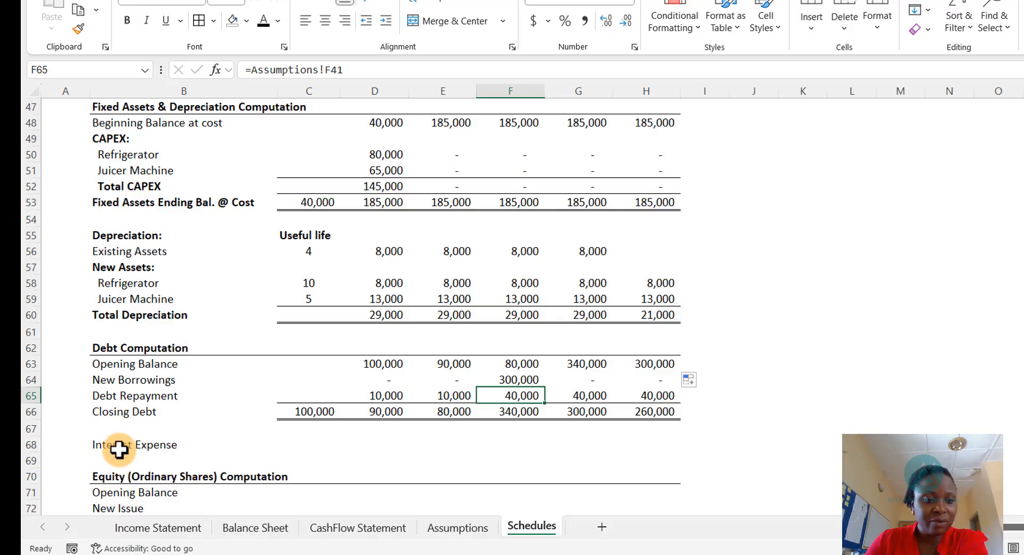
# - Set 2025 Interest Expense to Closing Debt times the Assumptions' interest rate and fill it through 2029
pyautogui.click(375, 447)
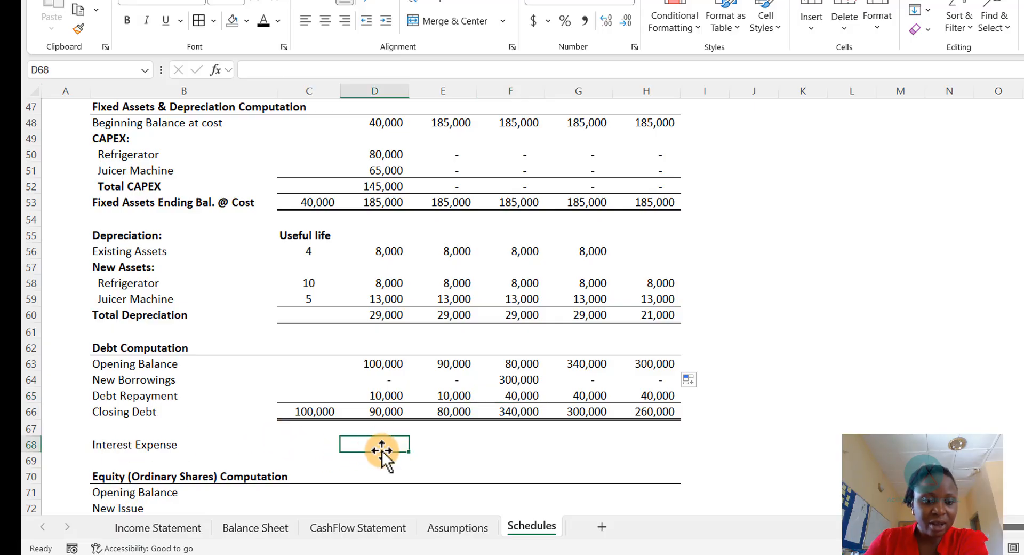
pyautogui.click(445, 528)
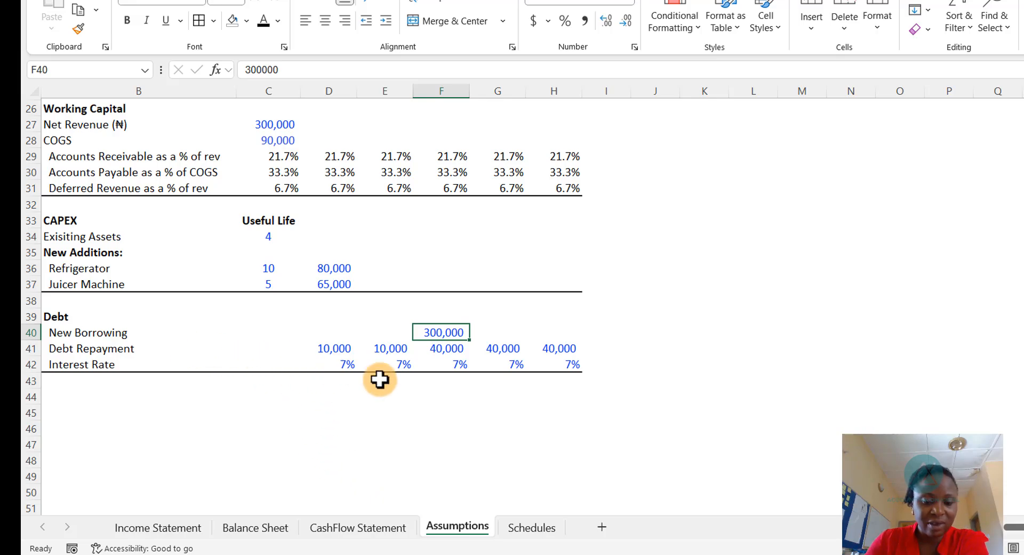
pyautogui.click(540, 531)
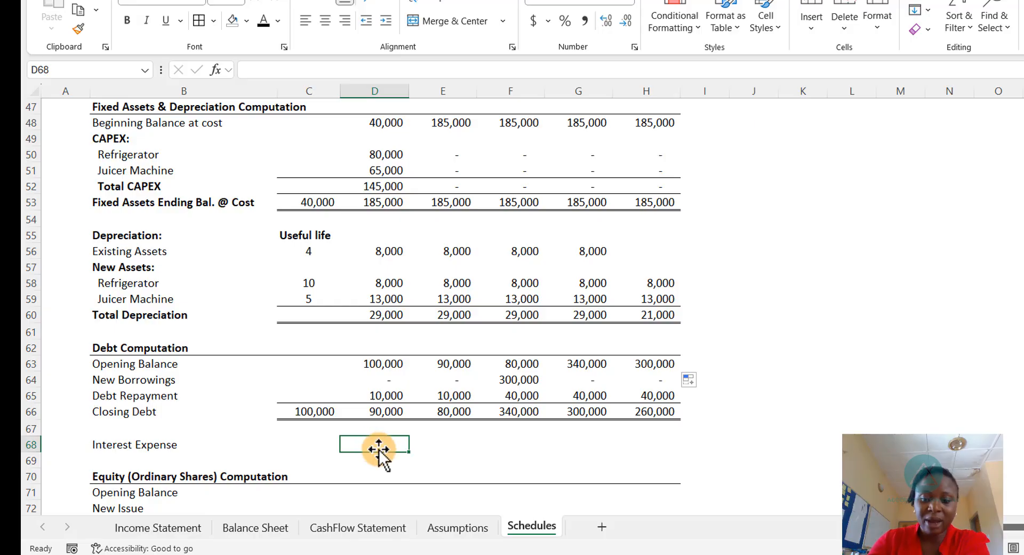
pyautogui.write('=')
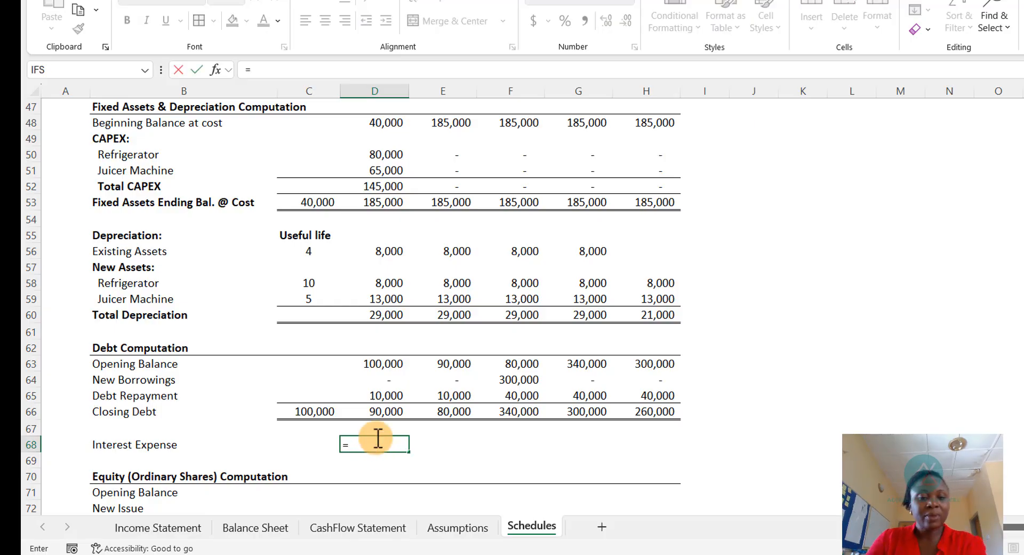
pyautogui.click(384, 408)
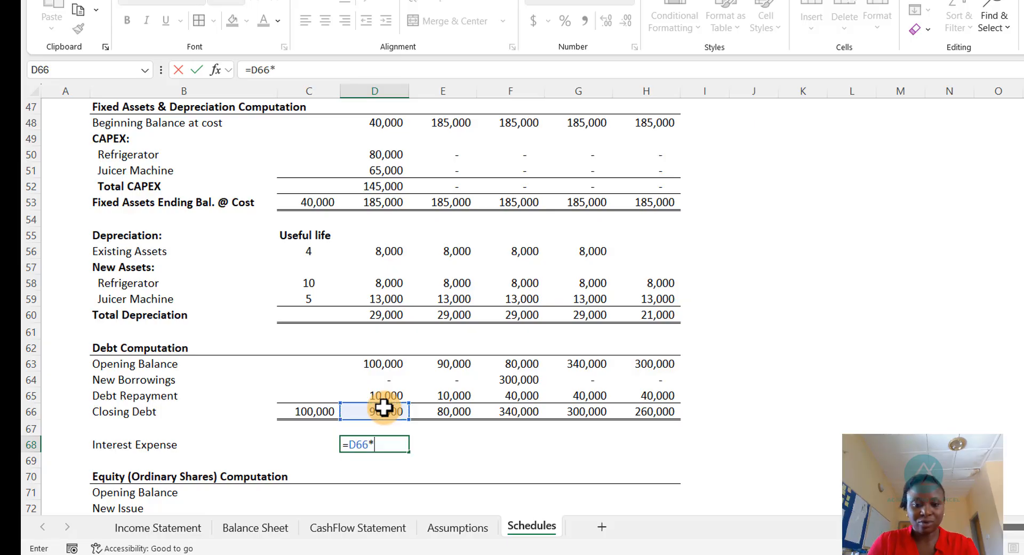
pyautogui.write('*')
pyautogui.hotkey('ctrl', 'pageup')
pyautogui.press('Down')
pyautogui.press('Down')
pyautogui.press('Down')
pyautogui.press('Down')
pyautogui.press('Down')
pyautogui.press('Down')
pyautogui.press('Down')
pyautogui.press('Down')
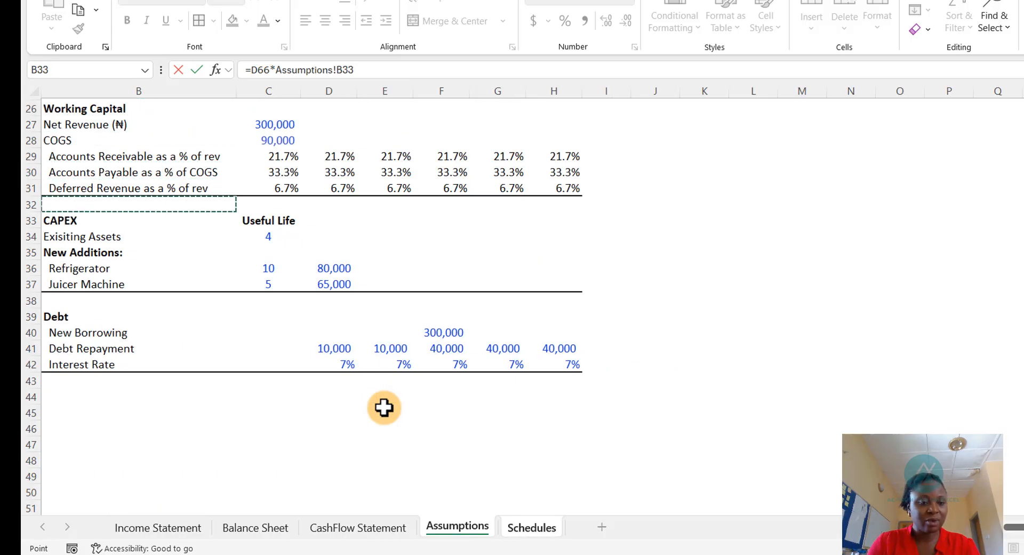
pyautogui.press('Down')
pyautogui.press('Down')
pyautogui.press('Down')
pyautogui.press('Down')
pyautogui.press('Down')
pyautogui.press('Down')
pyautogui.press('Down')
pyautogui.press('Down')
pyautogui.press('Down')
pyautogui.press('Down')
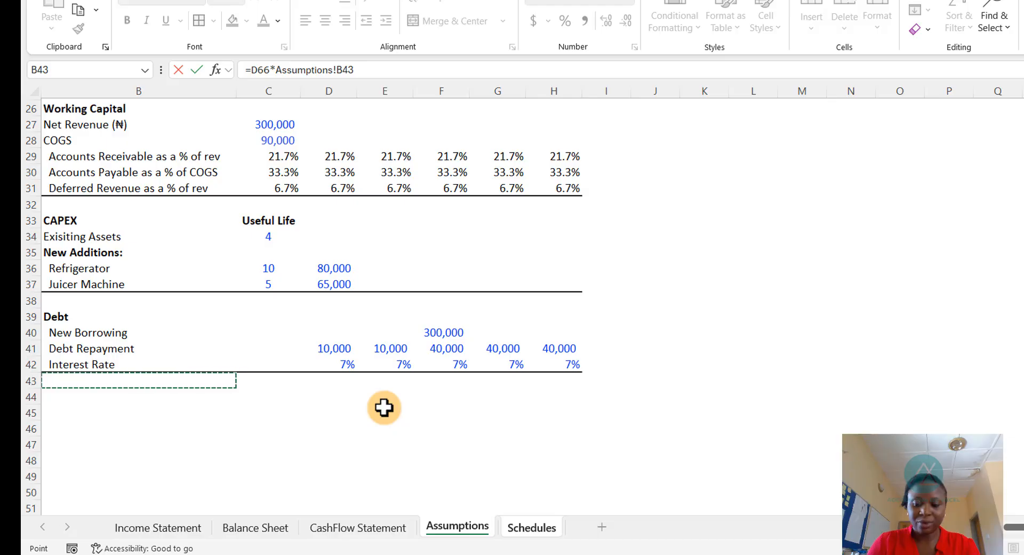
pyautogui.press('Up')
pyautogui.press('Right')
pyautogui.press('Right')
pyautogui.press('Return')
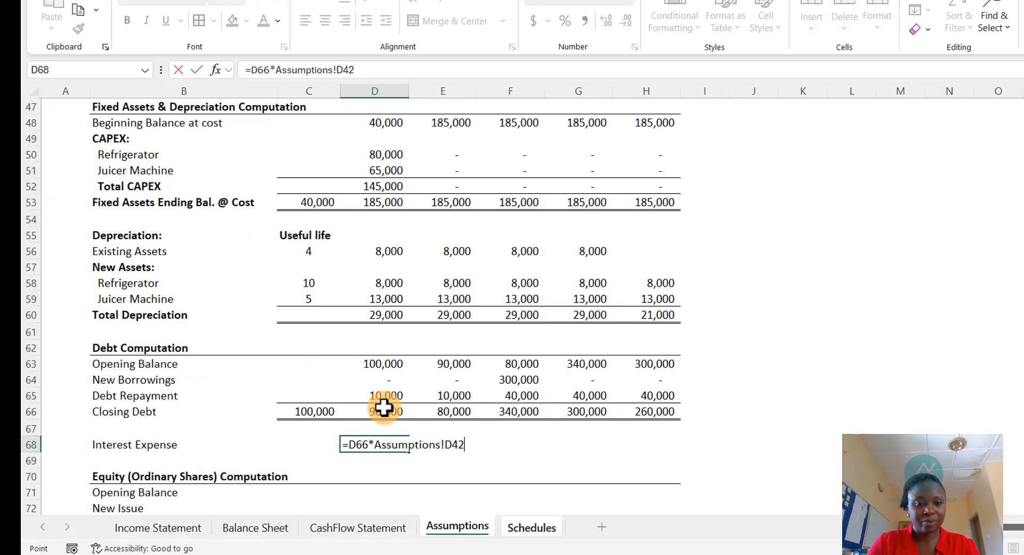
pyautogui.click(384, 444)
pyautogui.moveTo(407, 454); pyautogui.dragTo(664, 461)
pyautogui.click(447, 379)
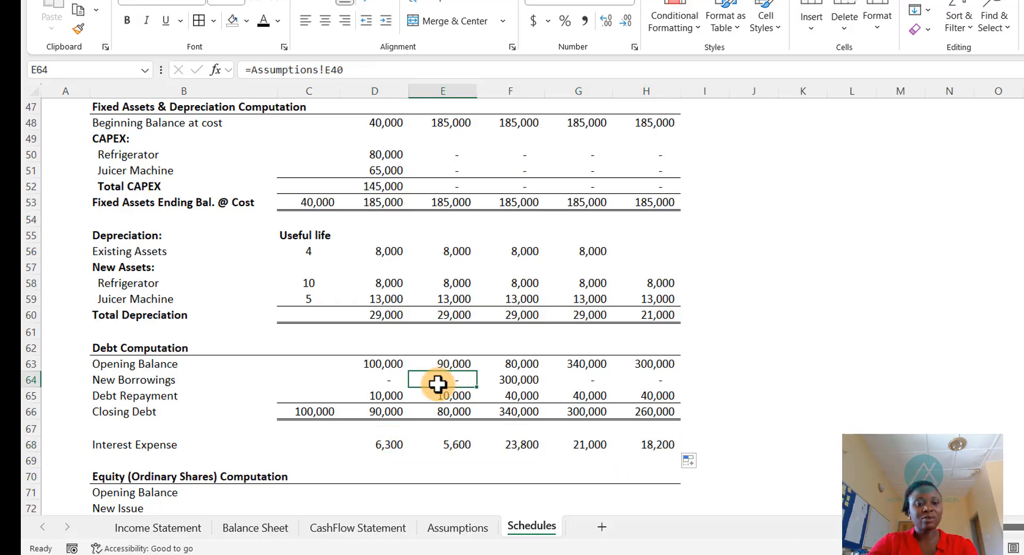
# - Link the Balance Sheet's 2025 Debt to the Schedules' 2025 Closing Debt
pyautogui.click(256, 528)
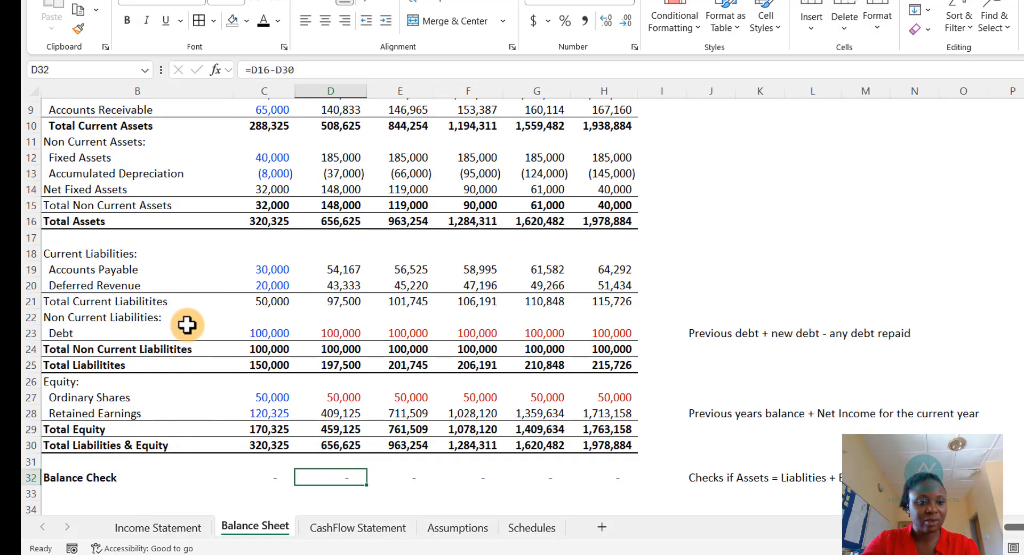
pyautogui.click(340, 328)
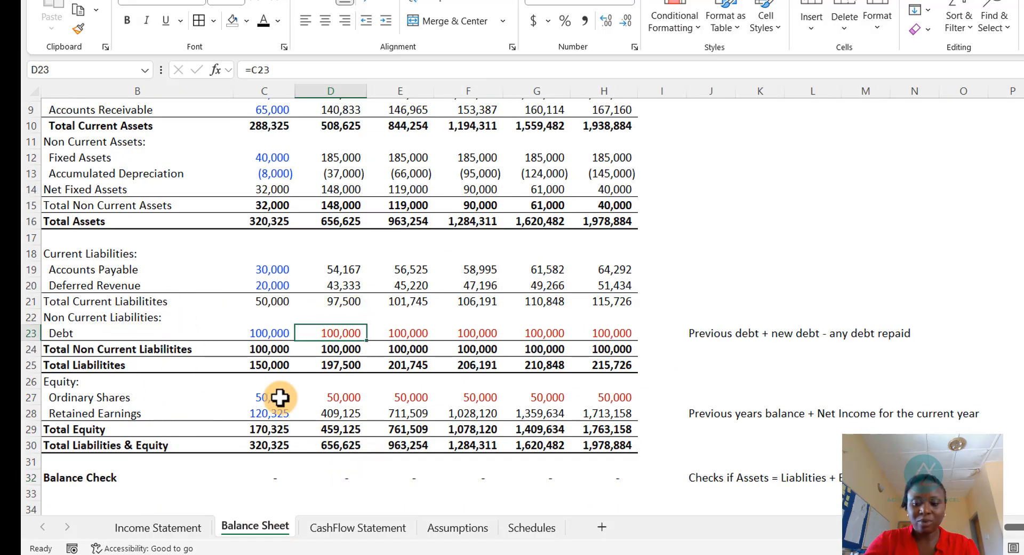
pyautogui.write('=')
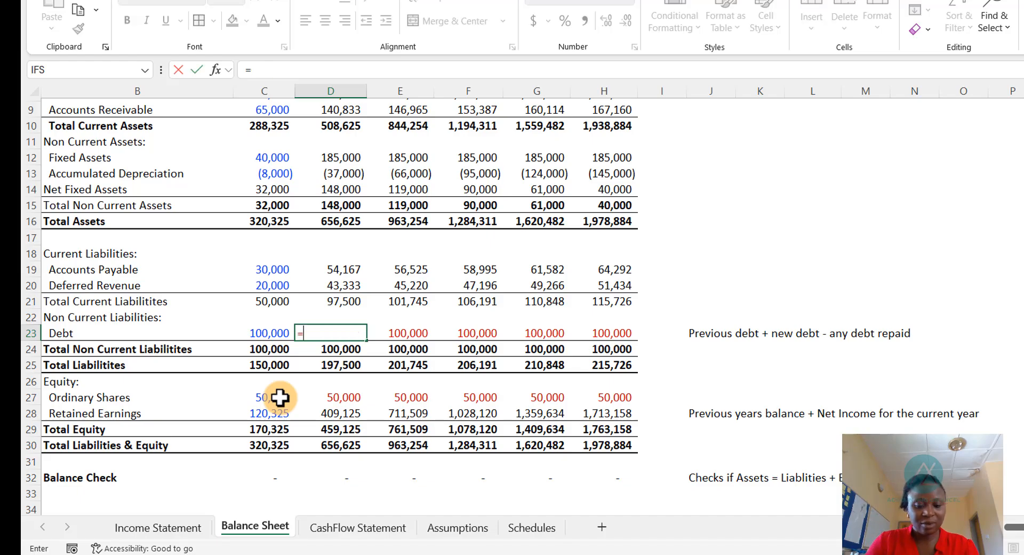
pyautogui.hotkey('ctrl', 'pagedown')
pyautogui.hotkey('ctrl', 'pagedown')
pyautogui.hotkey('ctrl', 'pagedown')
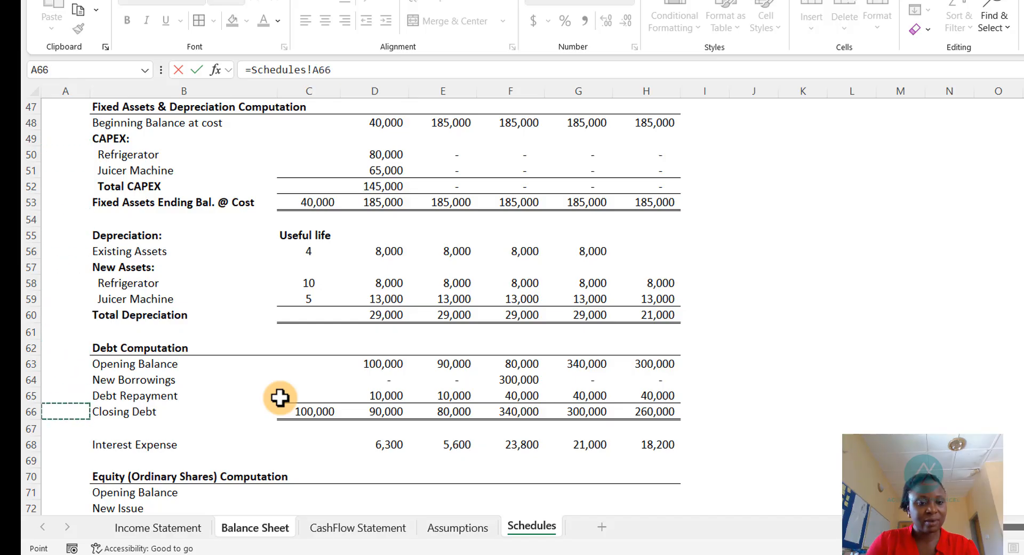
pyautogui.press('Right')
pyautogui.press('Right')
pyautogui.press('Return')
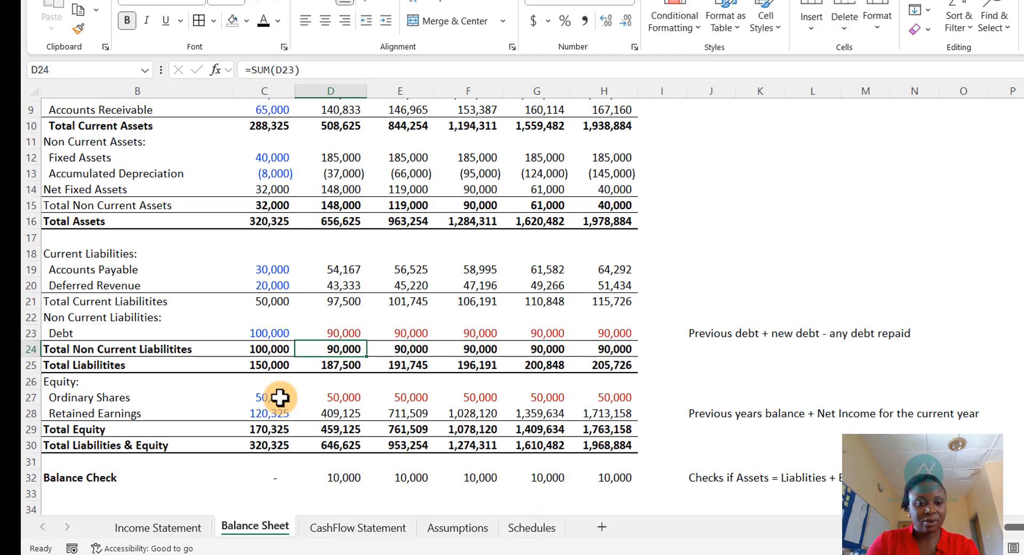
pyautogui.click(340, 333)
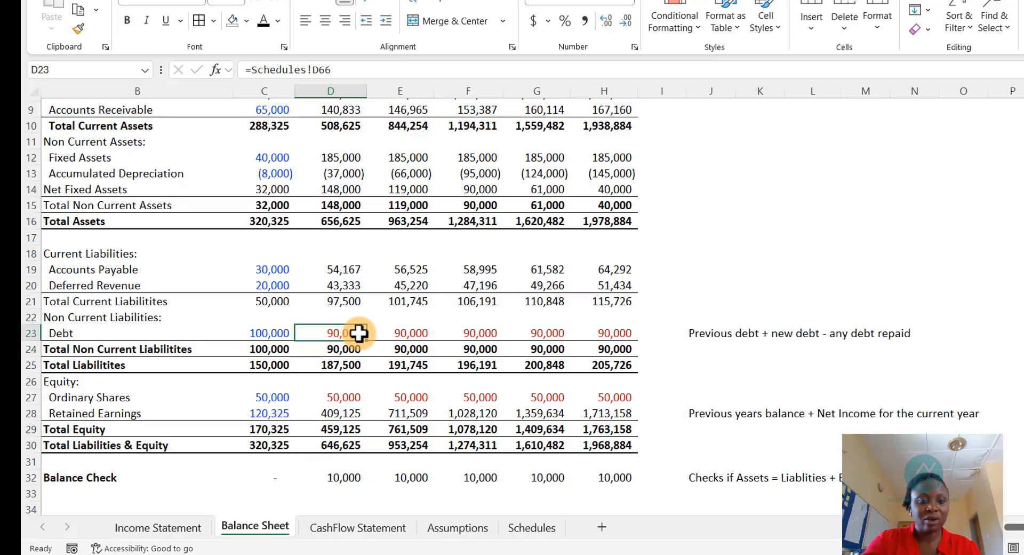
pyautogui.click(264, 18)
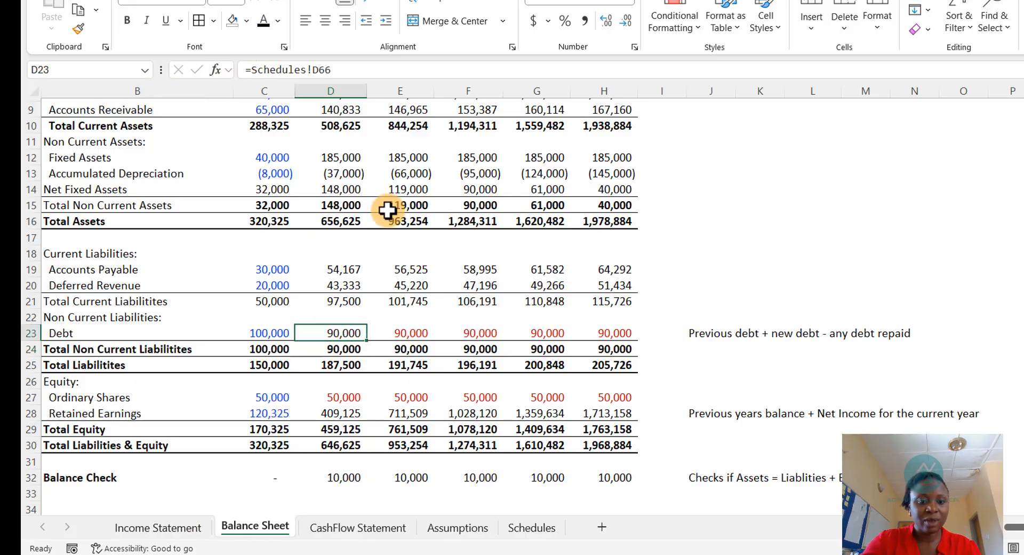
# - Fill the Balance Sheet's Debt link across 2026 to 2029
pyautogui.moveTo(367, 341); pyautogui.dragTo(609, 364)
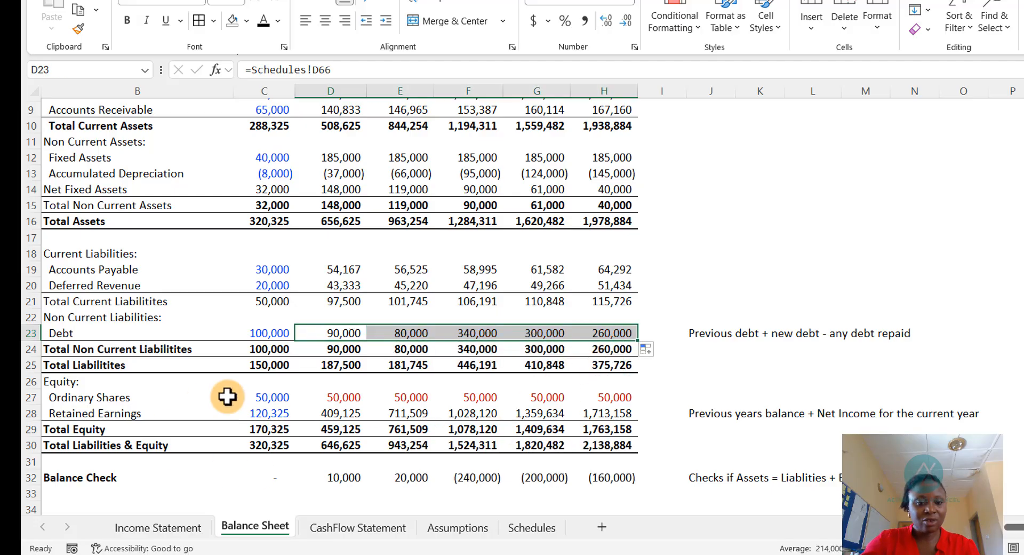
pyautogui.scroll(-1, 368, 476)
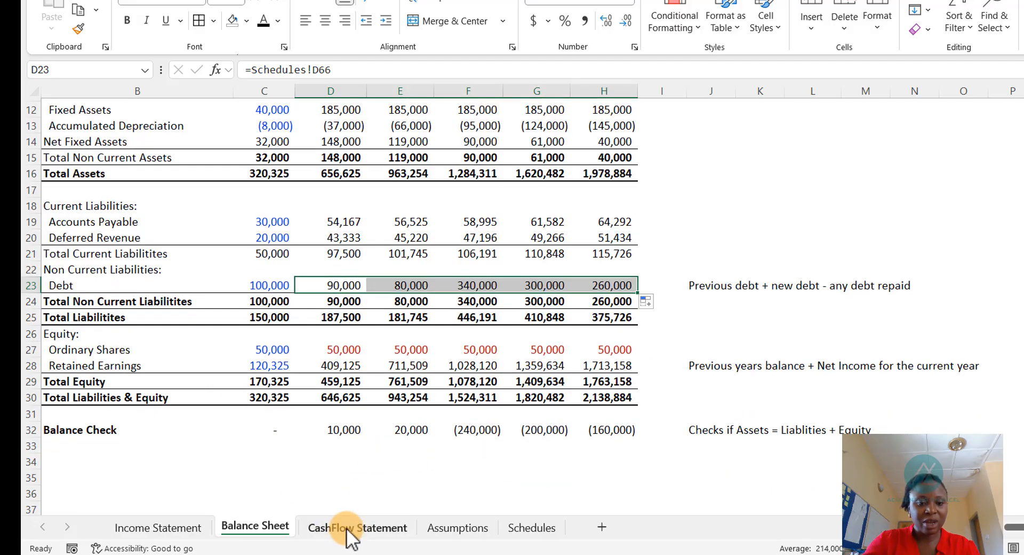
# - Link the Cash Flow Statement's 2025 Debt Repayment to the Schedules' Debt Repayment and fill it through 2029
pyautogui.click(352, 528)
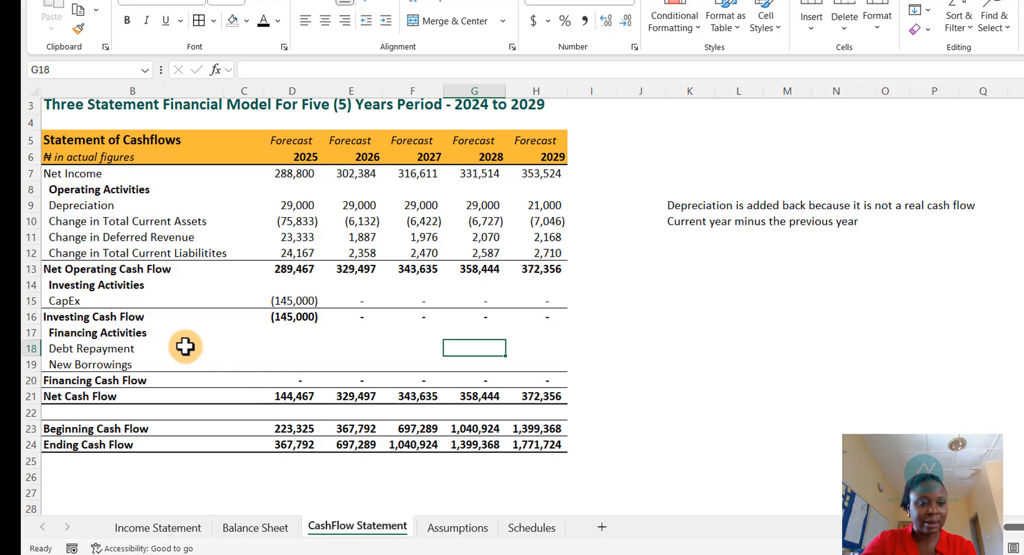
pyautogui.click(293, 342)
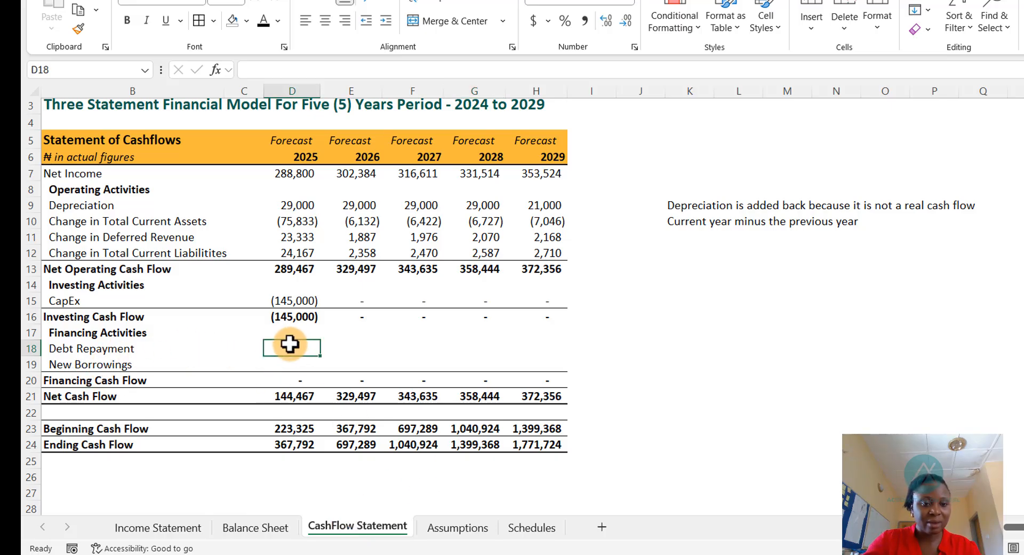
pyautogui.write('=')
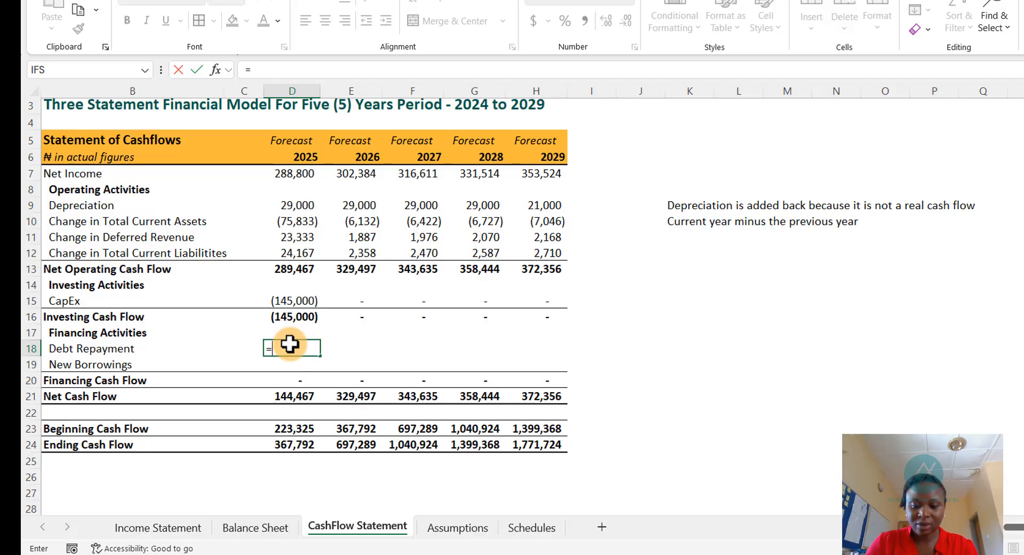
pyautogui.hotkey('ctrl', 'pagedown')
pyautogui.hotkey('ctrl', 'pagedown')
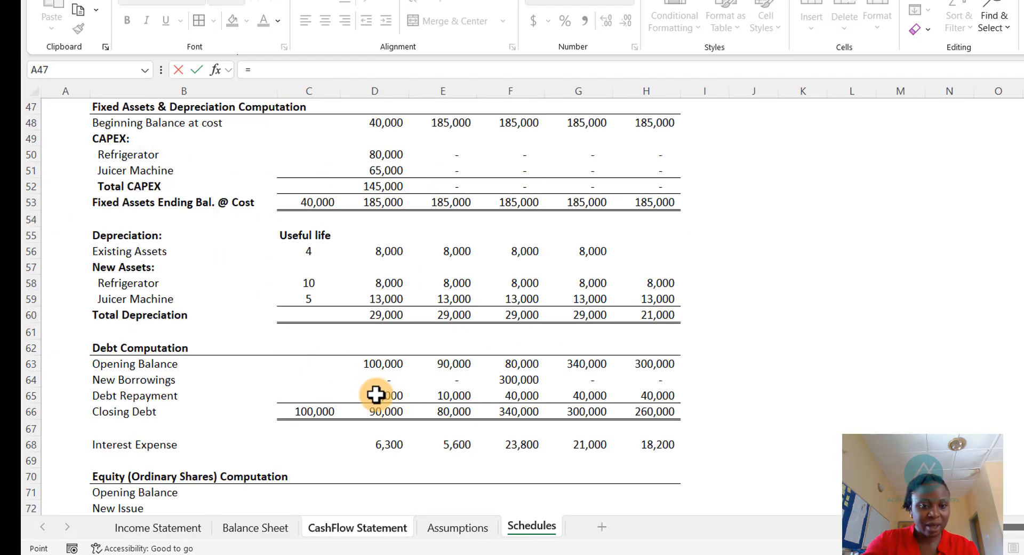
pyautogui.press('Return')
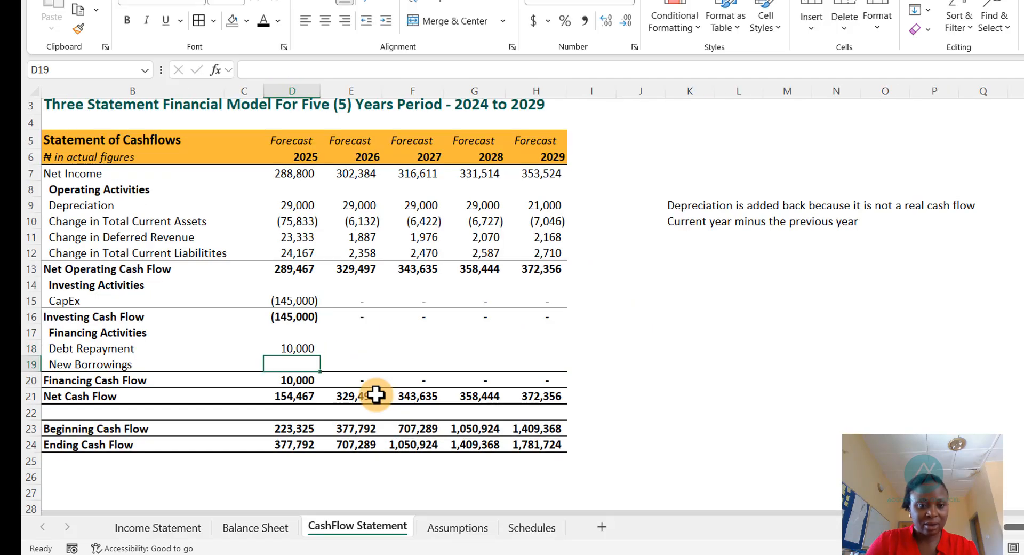
pyautogui.press('Up')
pyautogui.hotkey('shift', 'Right')
pyautogui.hotkey('shift', 'Right')
pyautogui.hotkey('shift', 'Right')
pyautogui.hotkey('shift', 'Right')
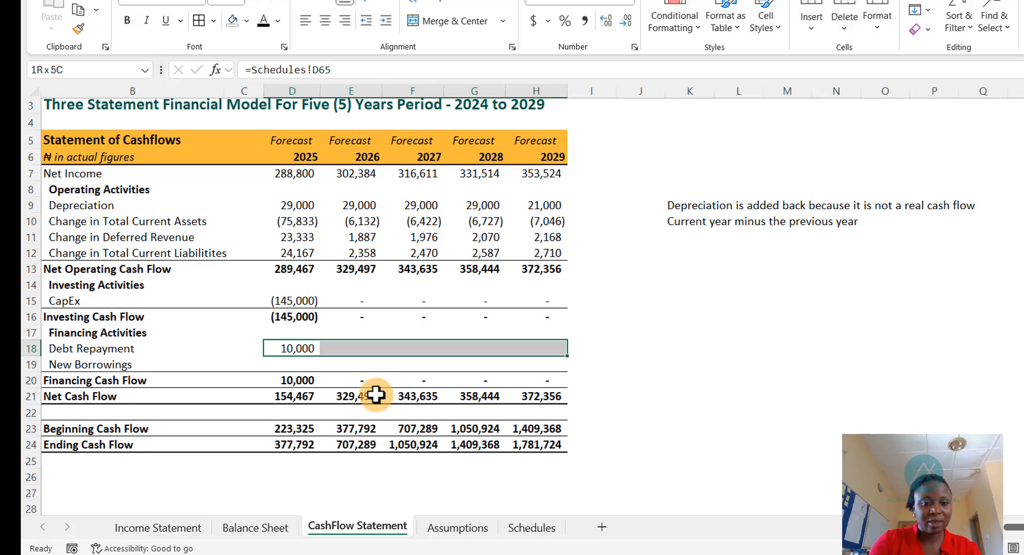
pyautogui.click(306, 348)
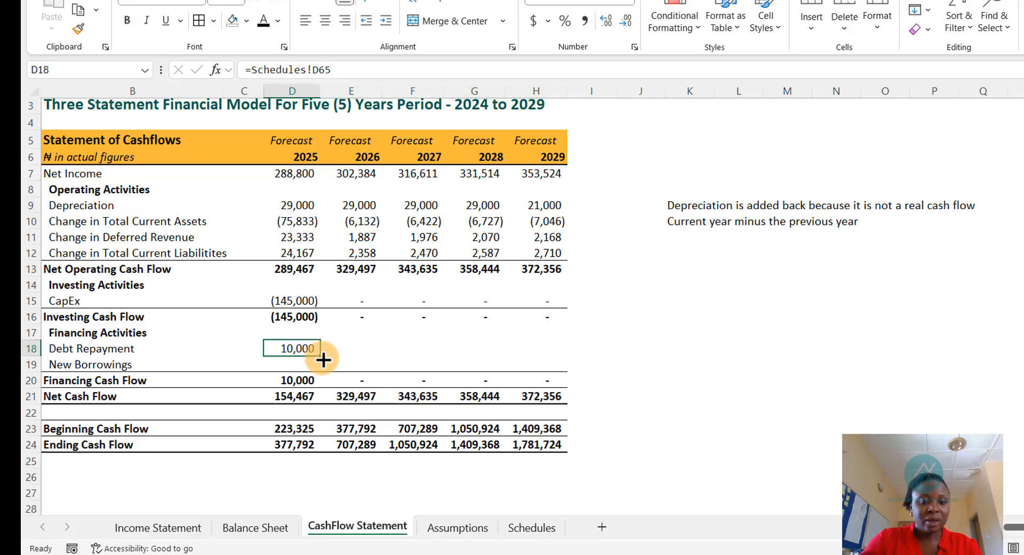
pyautogui.moveTo(323, 359); pyautogui.dragTo(538, 362)
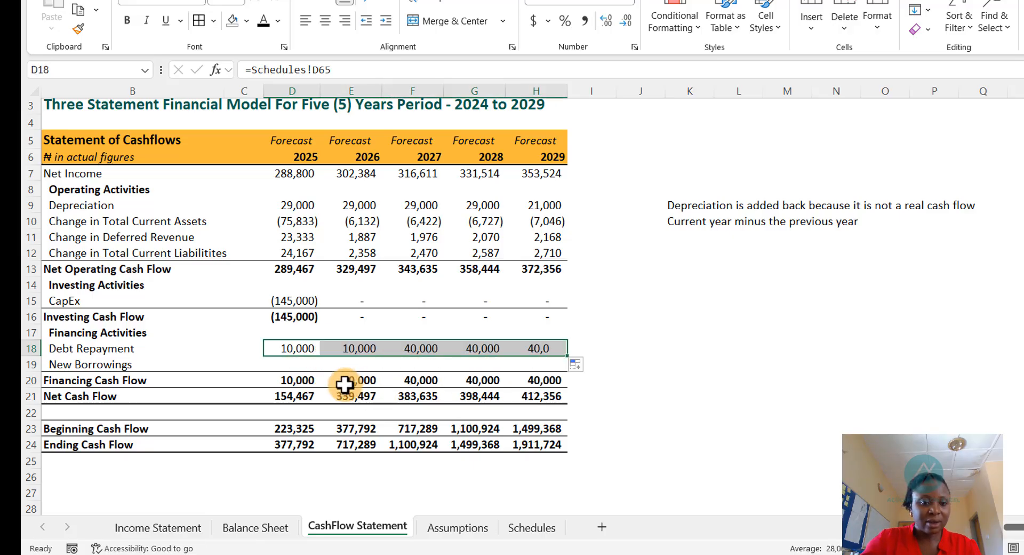
# - Link the Cash Flow Statement's 2025 New Borrowings to the Schedules' New Borrowings and fill it through 2029
pyautogui.click(300, 364)
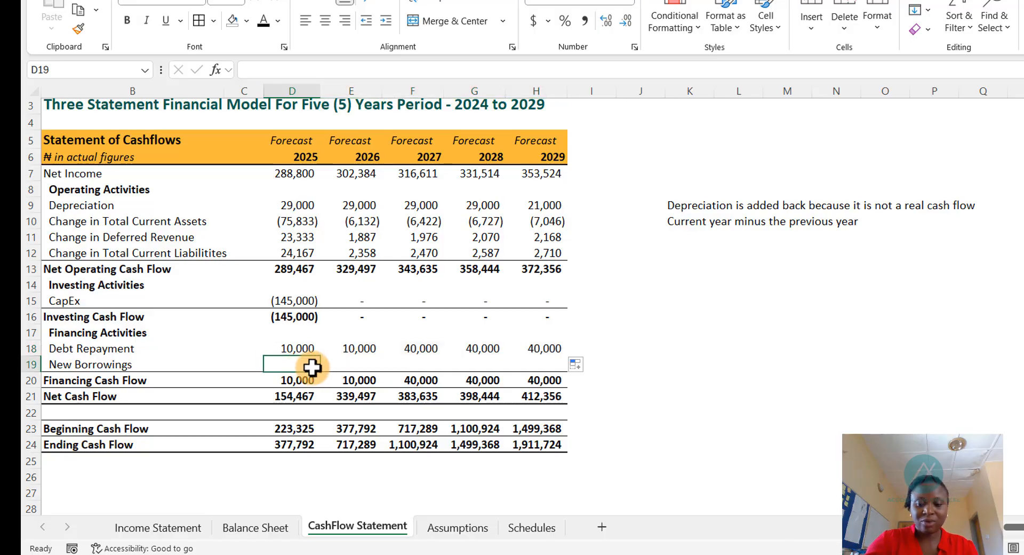
pyautogui.write('=')
pyautogui.hotkey('ctrl', 'pagedown')
pyautogui.hotkey('ctrl', 'pagedown')
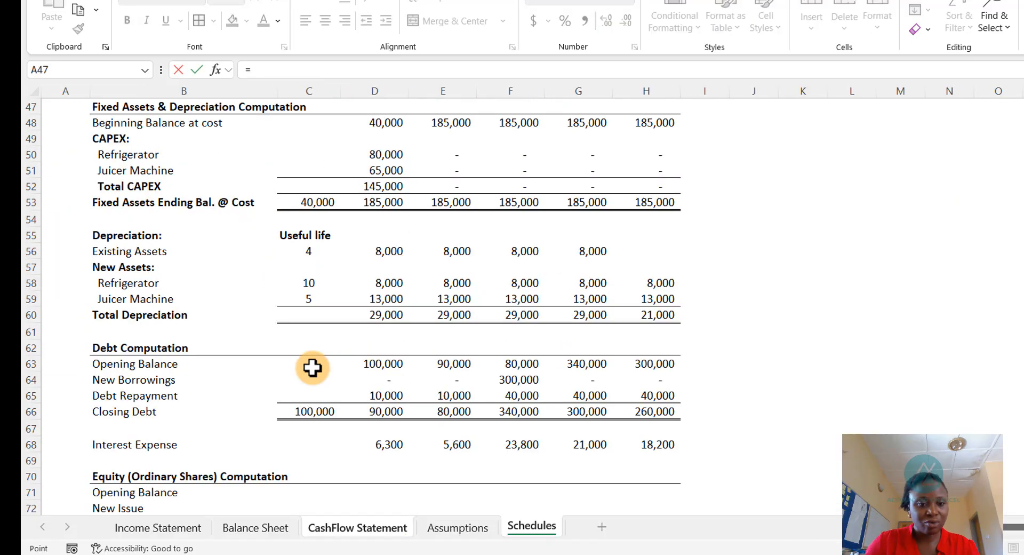
pyautogui.hotkey('ctrl', 'pageup')
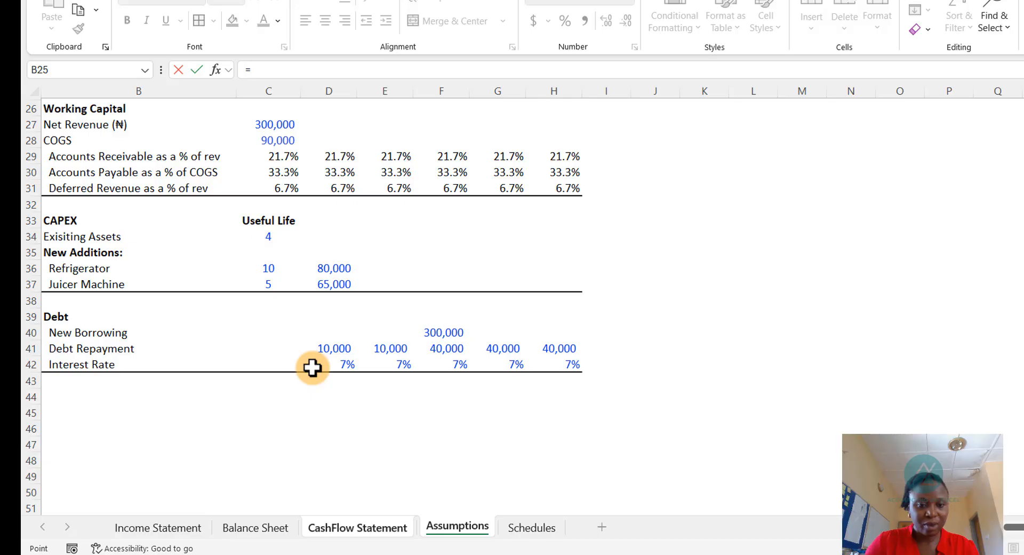
pyautogui.hotkey('ctrl', 'pagedown')
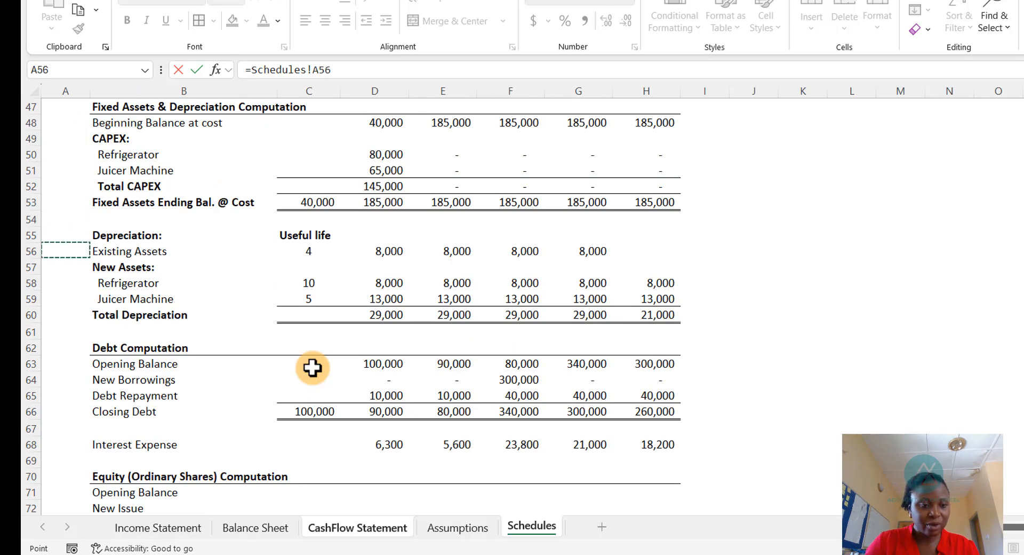
pyautogui.press('Right')
pyautogui.press('Right')
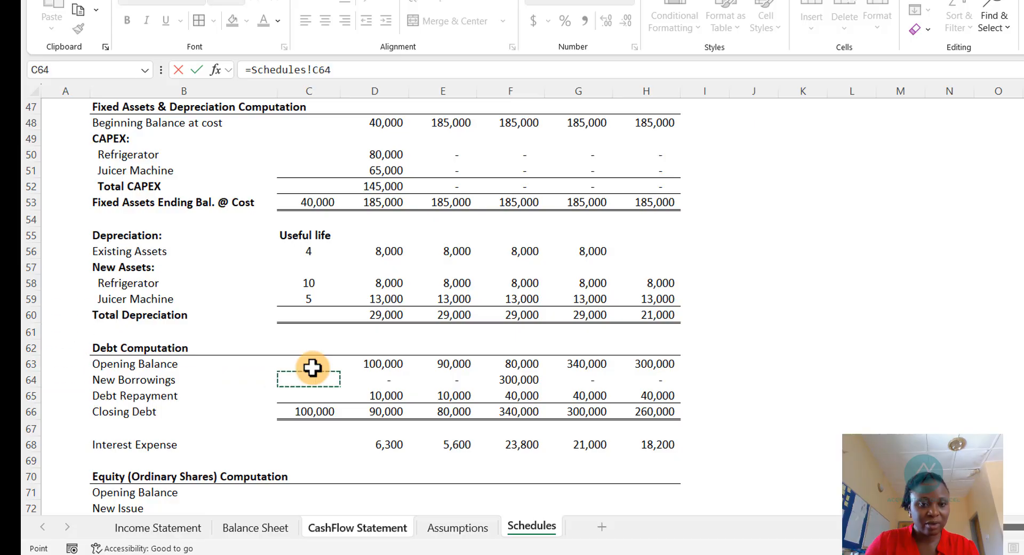
pyautogui.press('Return')
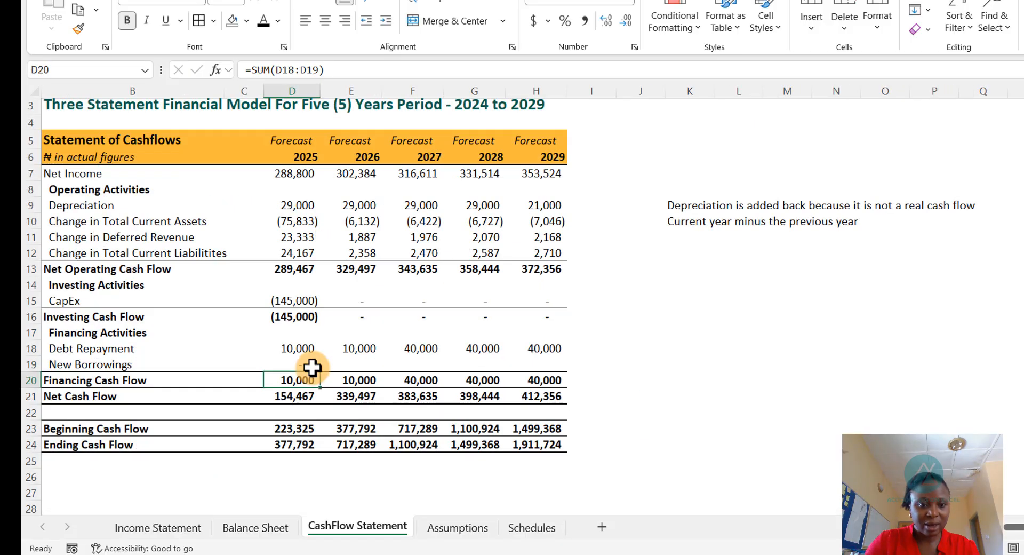
pyautogui.click(312, 367)
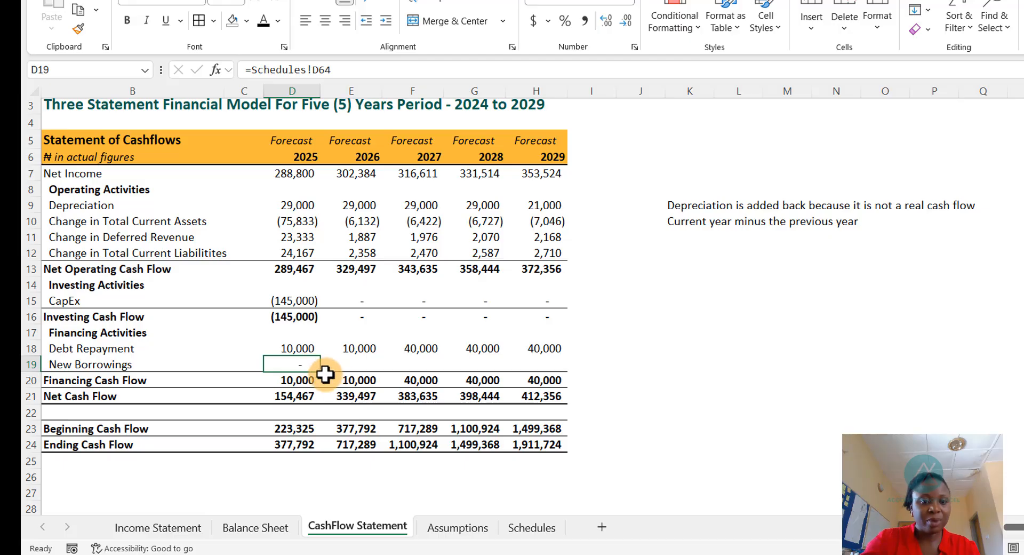
pyautogui.moveTo(321, 371); pyautogui.dragTo(549, 359)
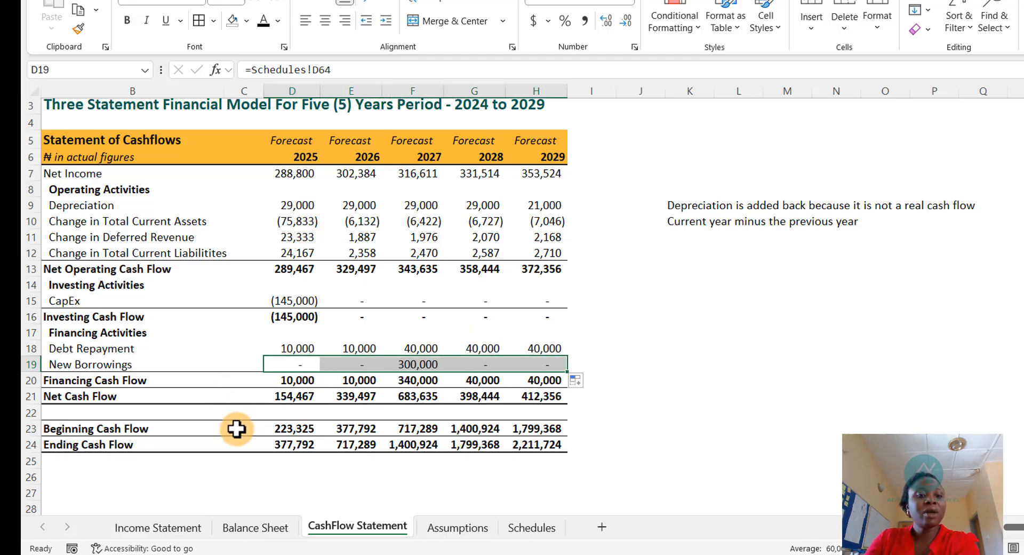
# - Make the Debt Repayment link negative with a leading minus sign and refill it through 2029
pyautogui.click(285, 349)
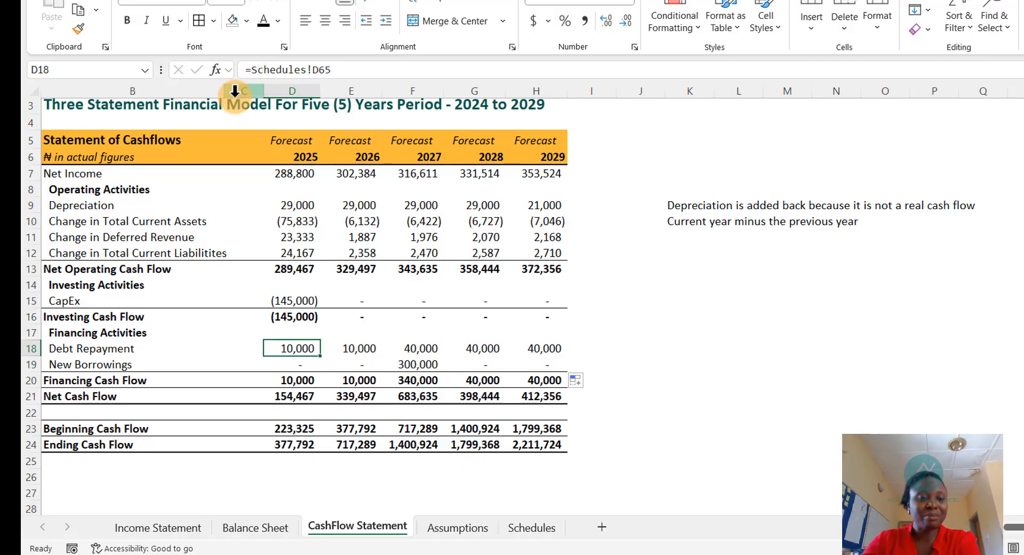
pyautogui.click(258, 69)
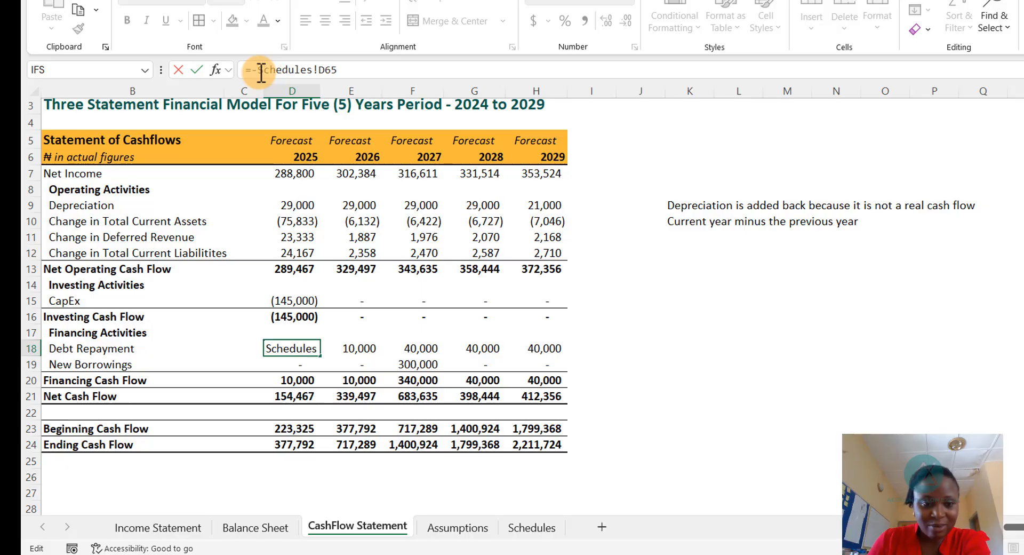
pyautogui.write('-')
pyautogui.press('Return')
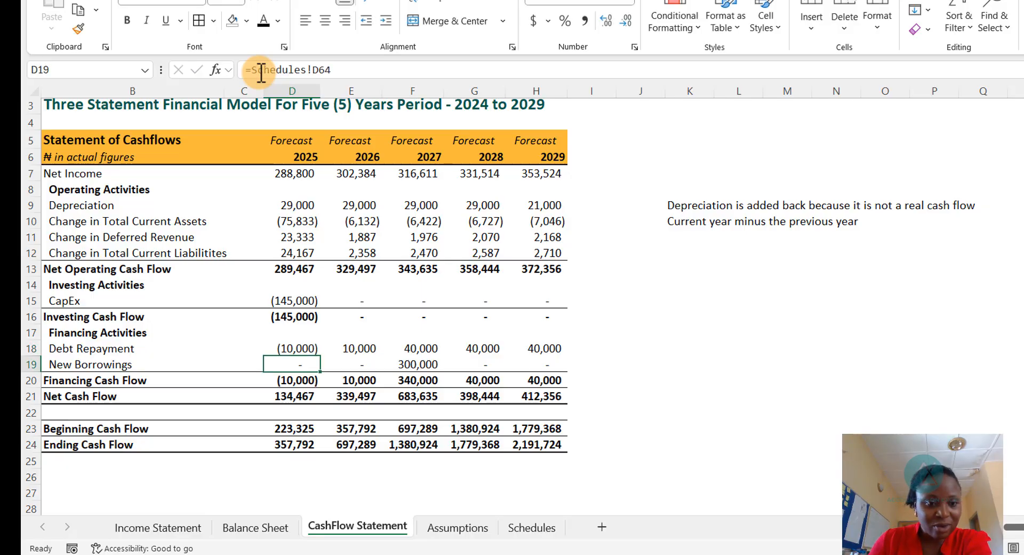
pyautogui.click(294, 348)
pyautogui.moveTo(320, 357); pyautogui.dragTo(549, 361)
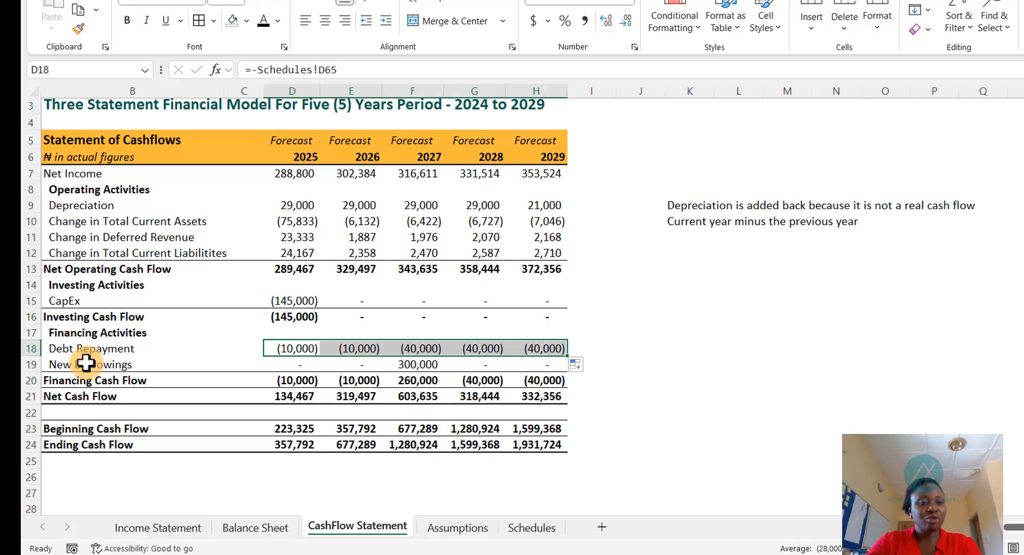
# - Review the Balance Sheet's Balance Check row, the debt assumptions and the case study's assumptions document
pyautogui.click(416, 365)
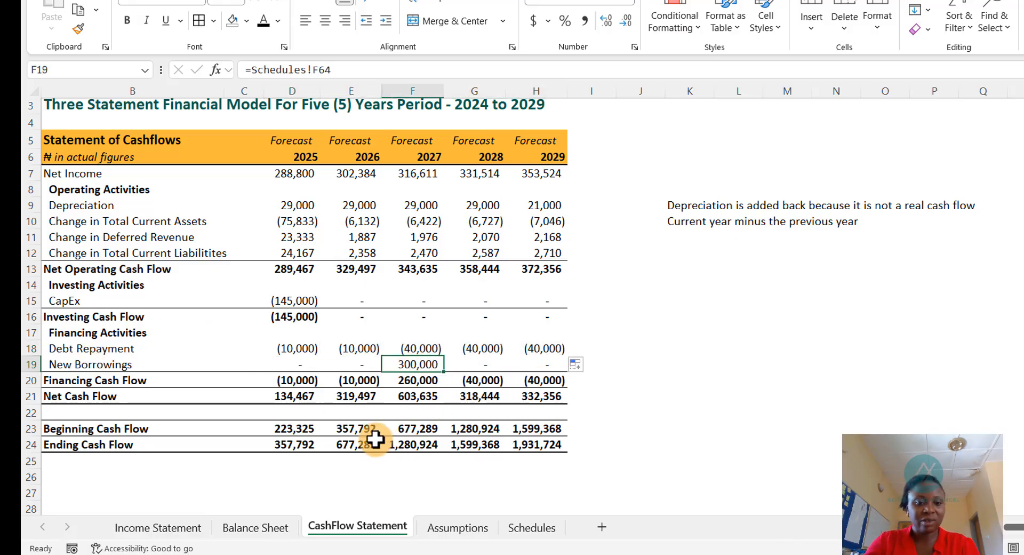
pyautogui.click(268, 536)
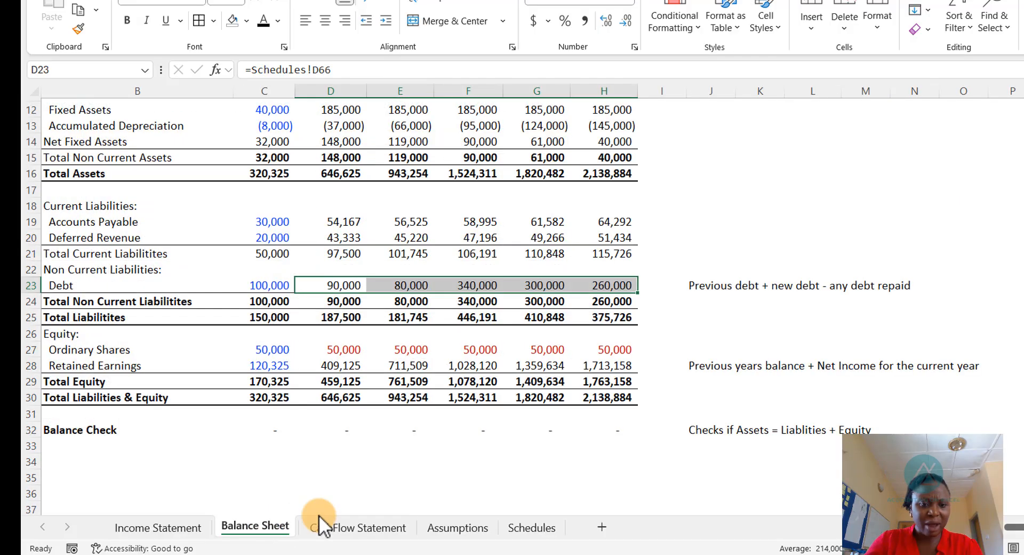
pyautogui.click(406, 429)
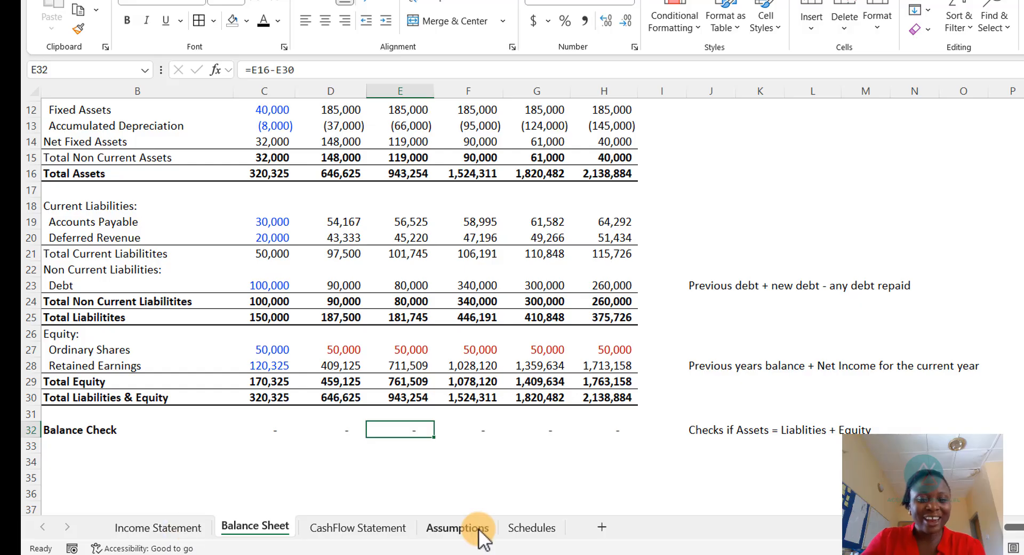
pyautogui.click(457, 528)
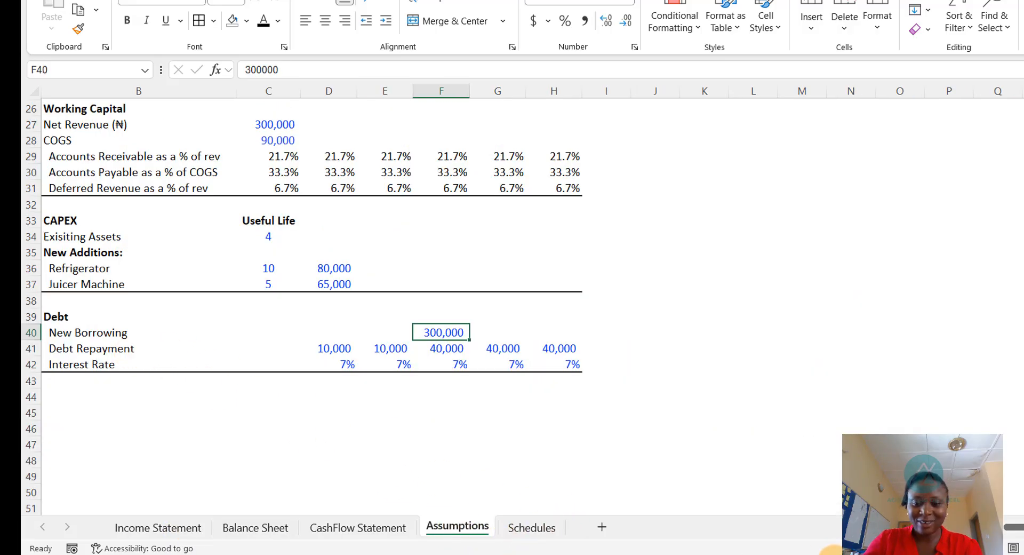
pyautogui.click(830, 554)
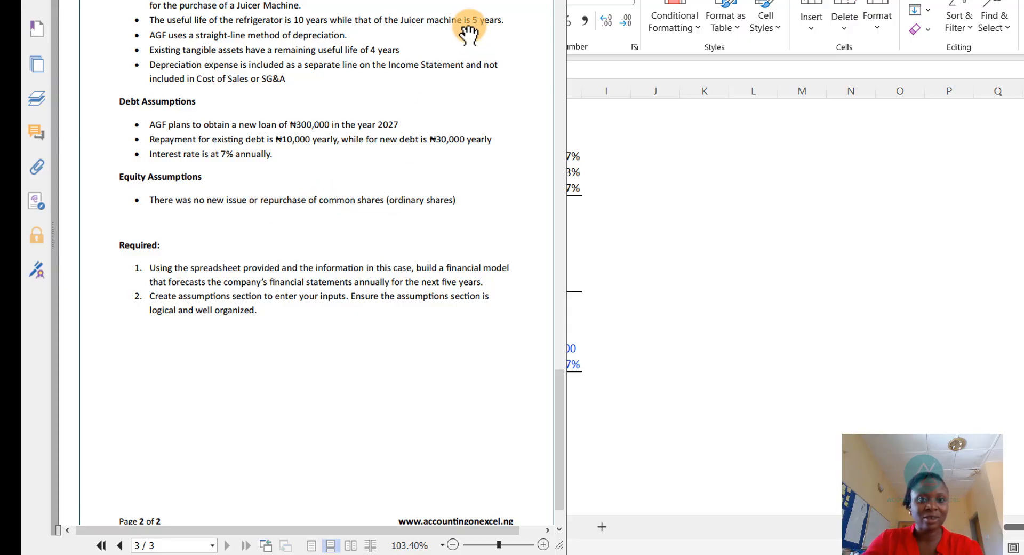
pyautogui.hotkey('alt', 'Tab')
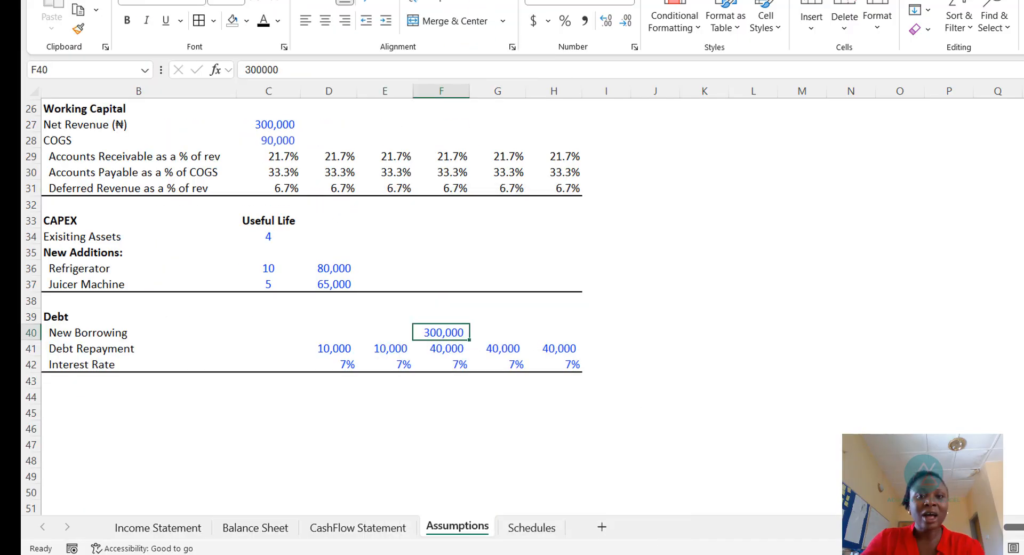
# - Set the Schedules' 2024 equity Closing Balance to the Balance Sheet's 2024 Ordinary Shares
pyautogui.click(530, 527)
pyautogui.scroll(-3, 347, 446)
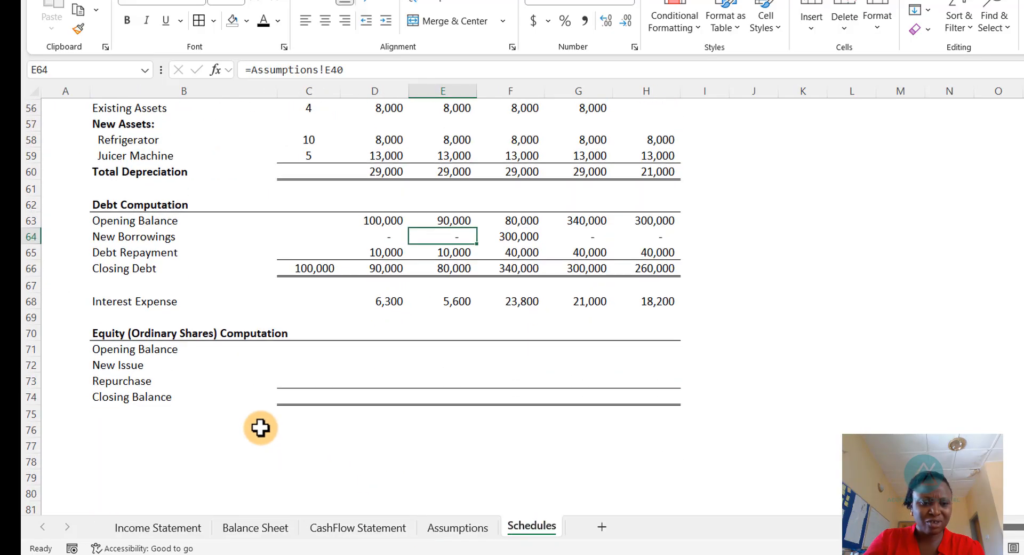
pyautogui.click(318, 395)
pyautogui.write('=')
pyautogui.scroll(1, 328, 426)
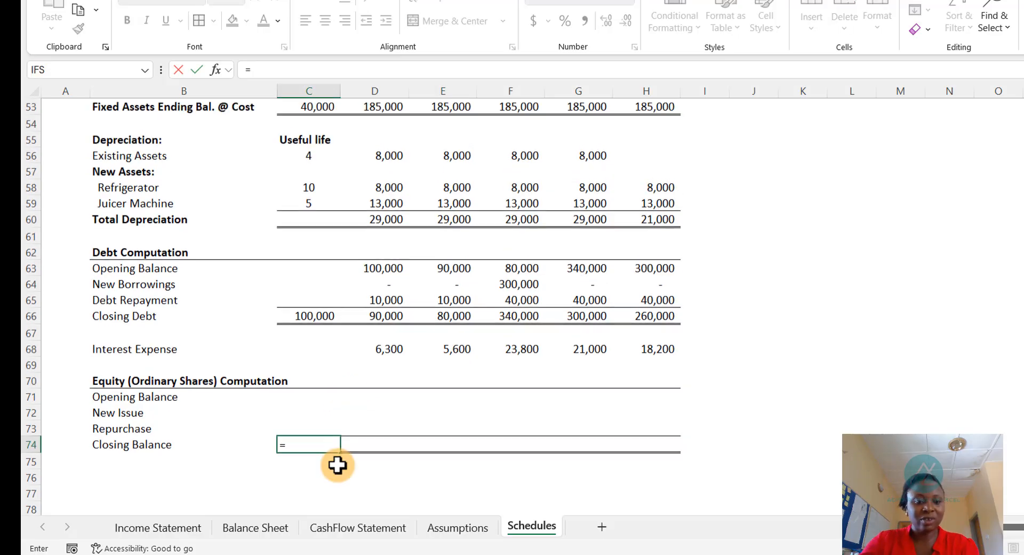
pyautogui.click(235, 533)
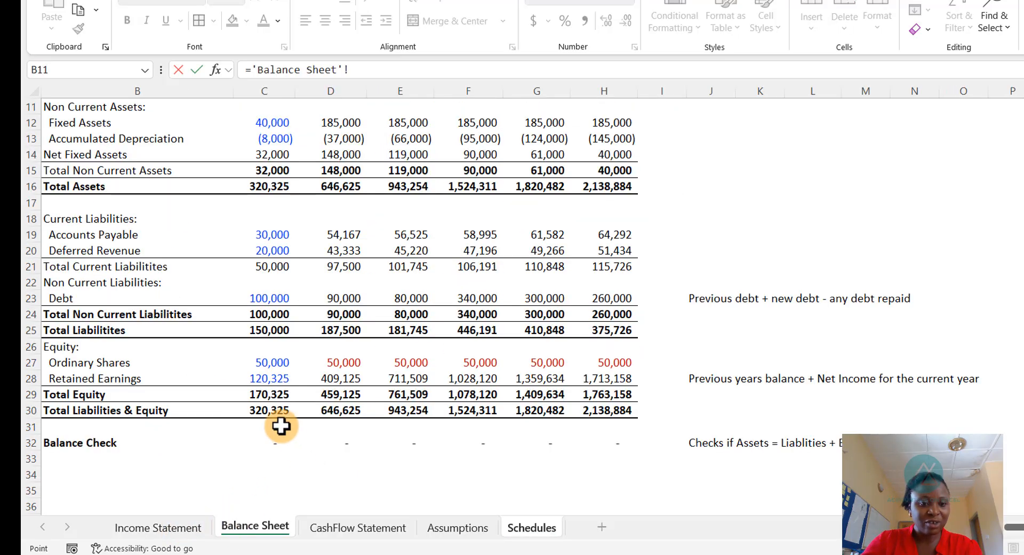
pyautogui.click(267, 363)
pyautogui.press('Return')
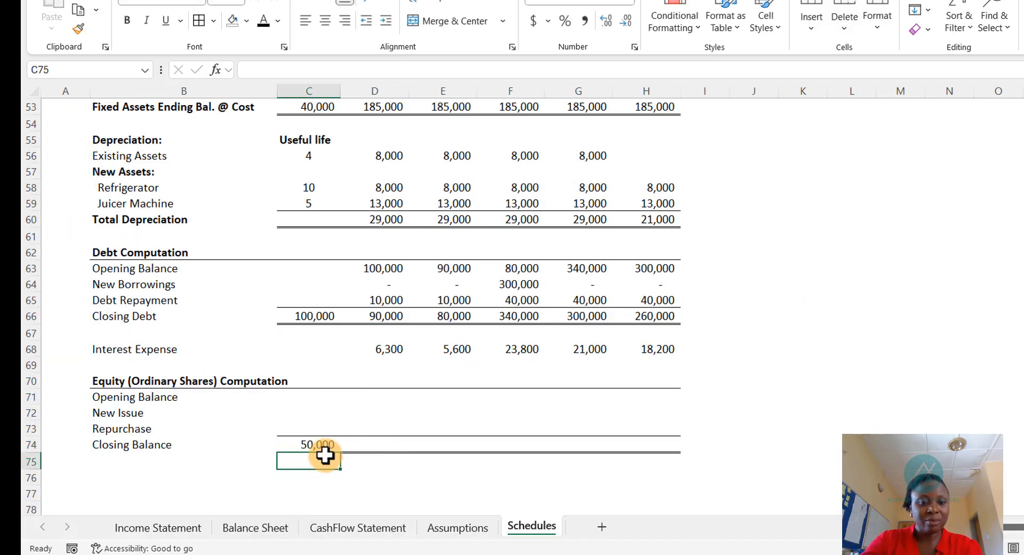
# - Set the 2025 equity Opening Balance to equal the 2024 Closing Balance
pyautogui.click(372, 399)
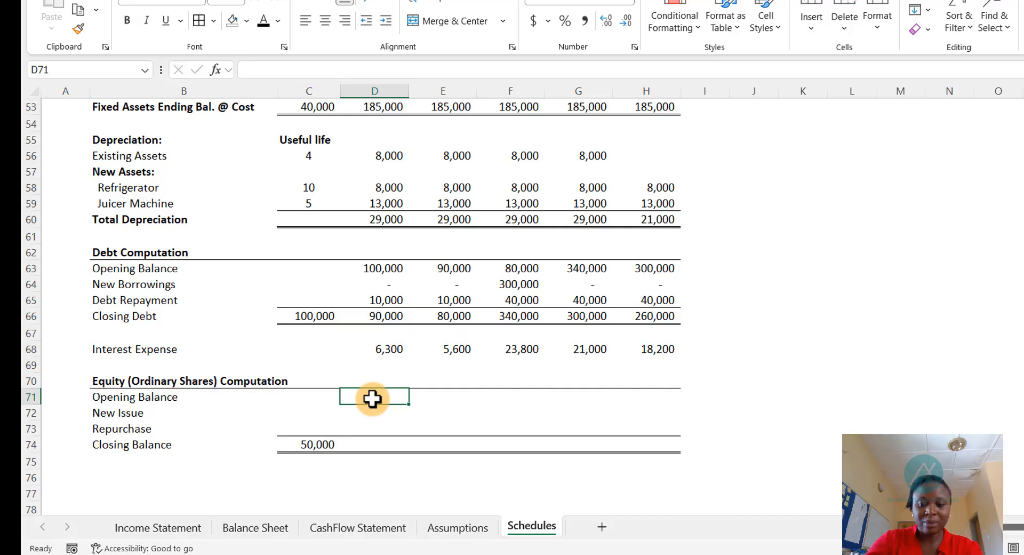
pyautogui.write('=')
pyautogui.press('Down')
pyautogui.press('Down')
pyautogui.press('Down')
pyautogui.press('Left')
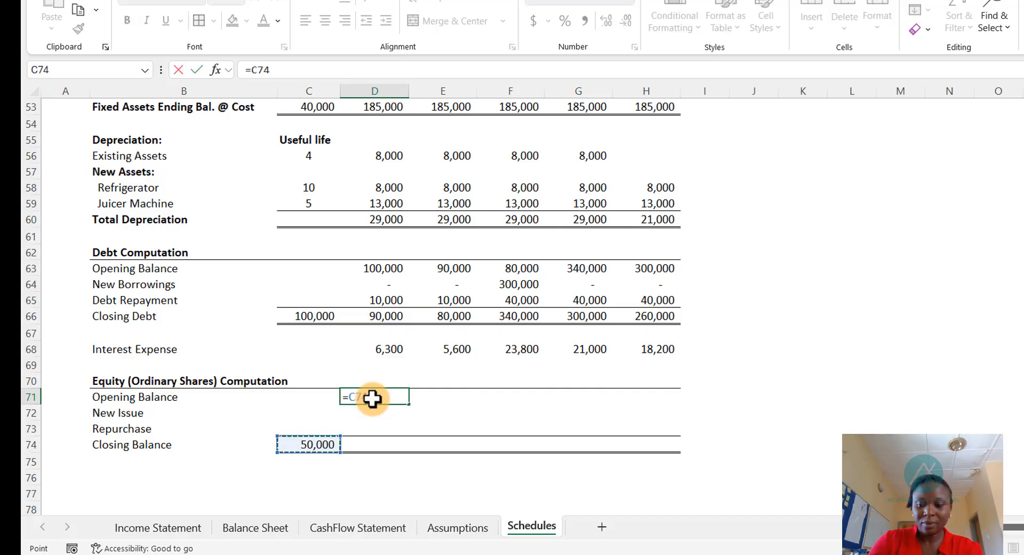
pyautogui.press('Return')
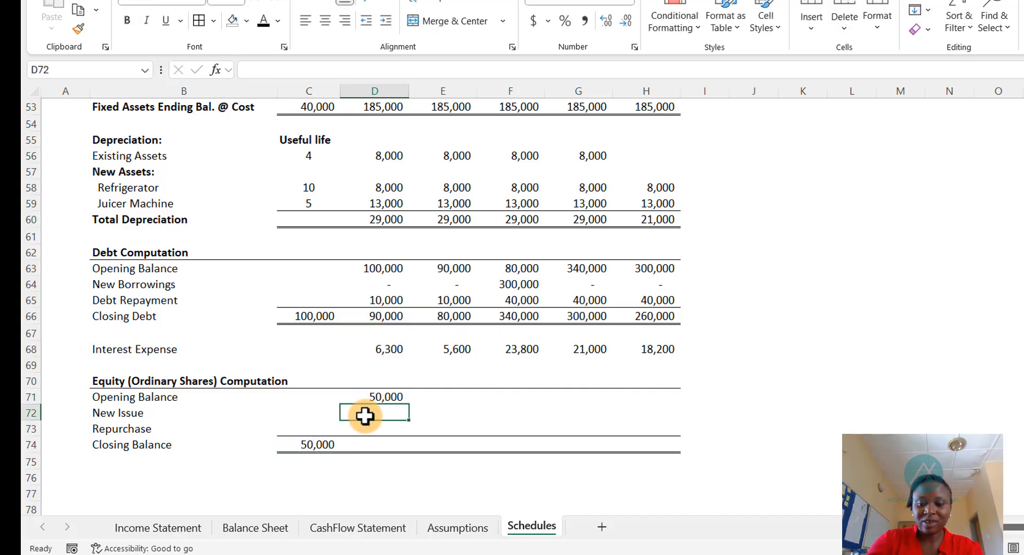
# - Enter 0 for the 2025 equity New Issue and Repurchase in the Schedules sheet
pyautogui.write('0')
pyautogui.press('Return')
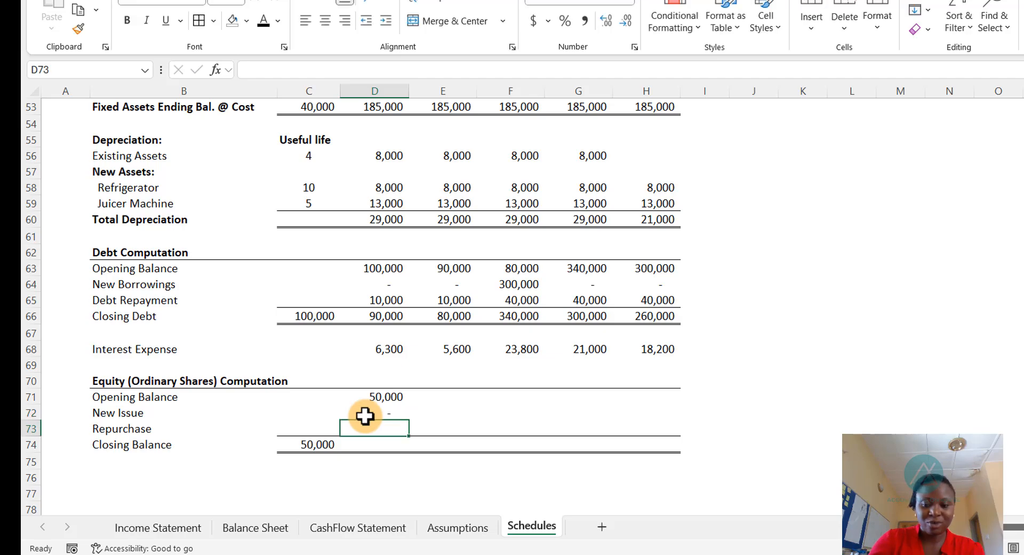
pyautogui.write('0')
pyautogui.press('Return')
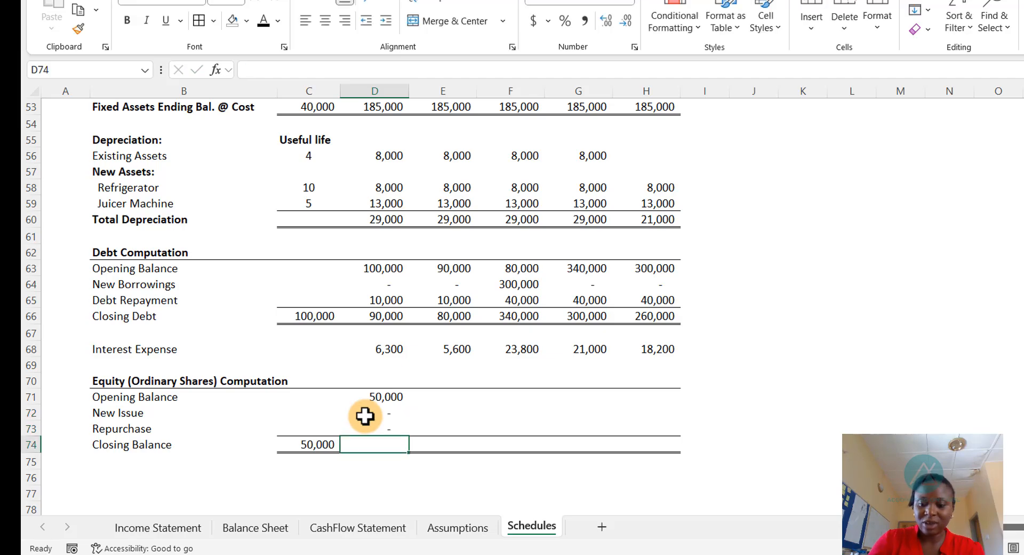
# - Set the 2025 equity Closing Balance to Opening Balance plus New Issue minus Repurchase, and fill the equity rows through 2029
pyautogui.write('=')
pyautogui.press('Up')
pyautogui.press('Up')
pyautogui.press('Up')
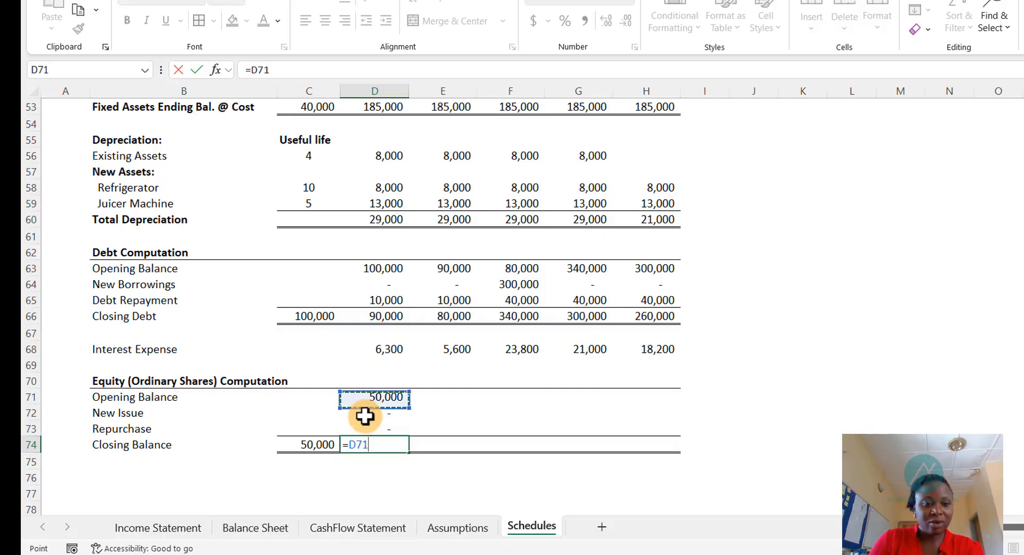
pyautogui.write('+')
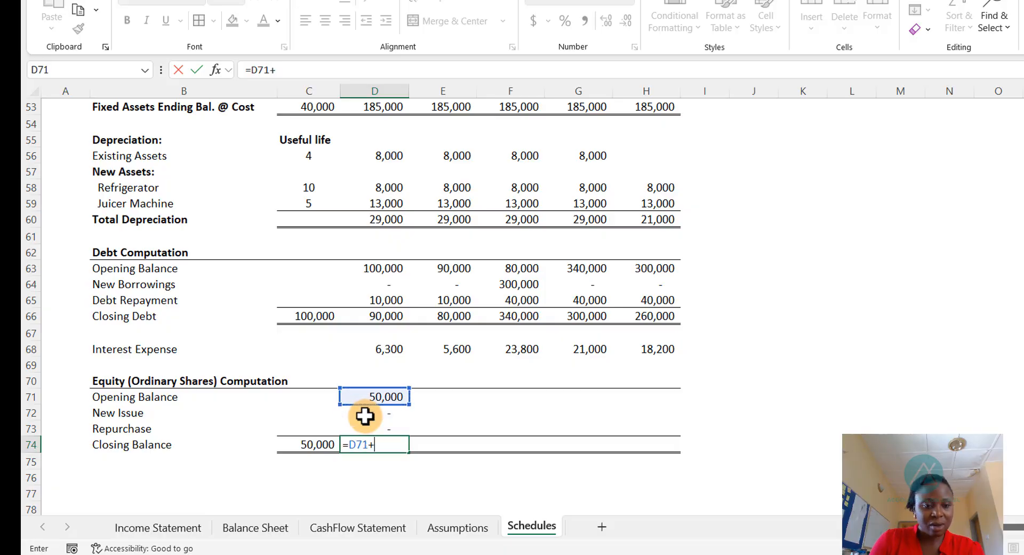
pyautogui.press('Up')
pyautogui.press('Up')
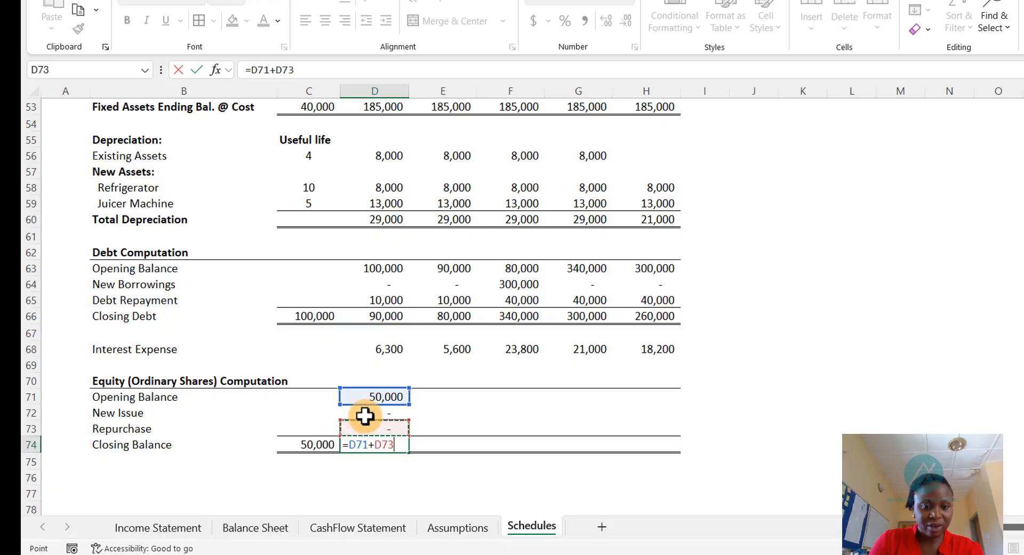
pyautogui.write('-')
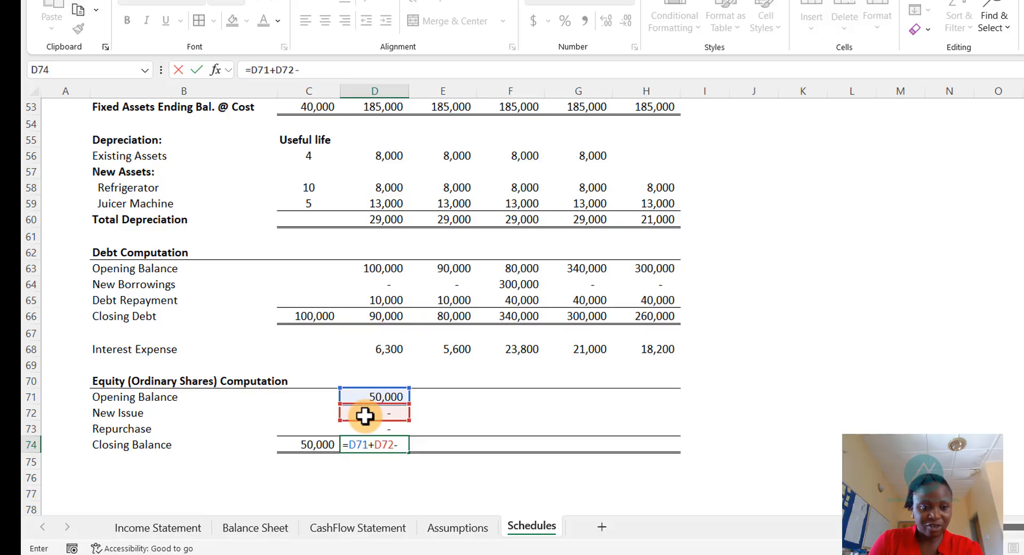
pyautogui.press('Up')
pyautogui.press('Return')
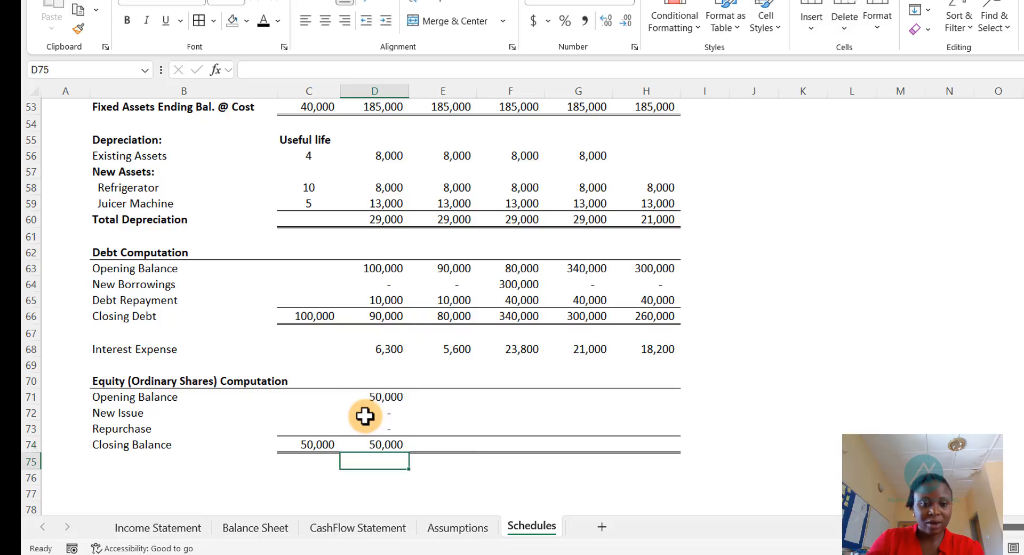
pyautogui.moveTo(386, 400); pyautogui.dragTo(675, 427)
pyautogui.click(494, 442)
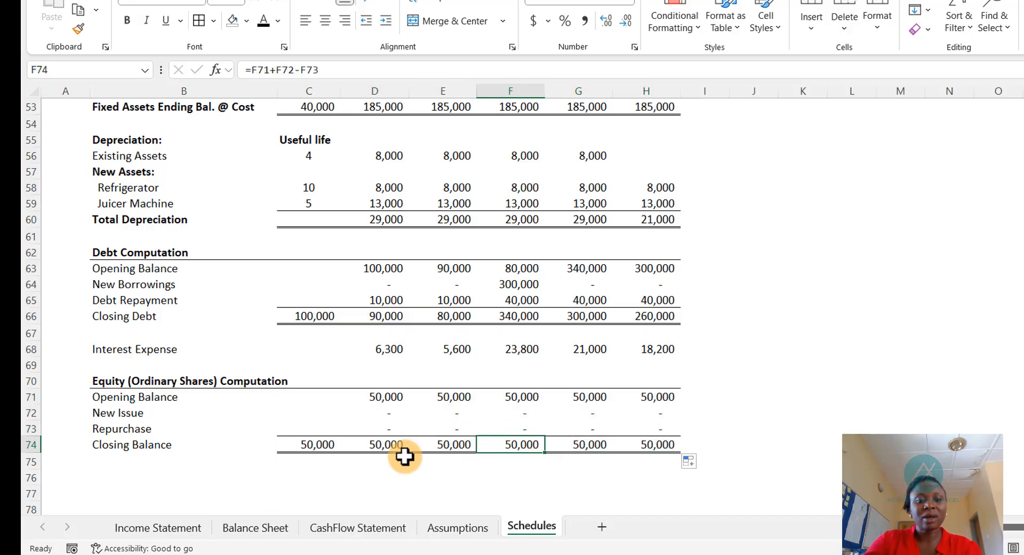
# - Link the Balance Sheet's 2025 Ordinary Shares to the Schedules' 2025 equity Closing Balance
pyautogui.click(240, 530)
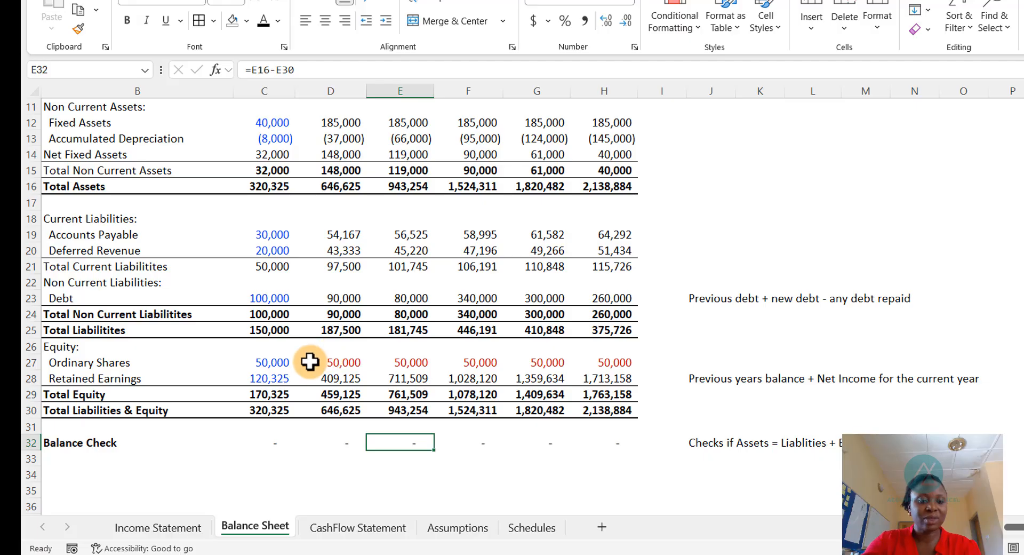
pyautogui.click(347, 364)
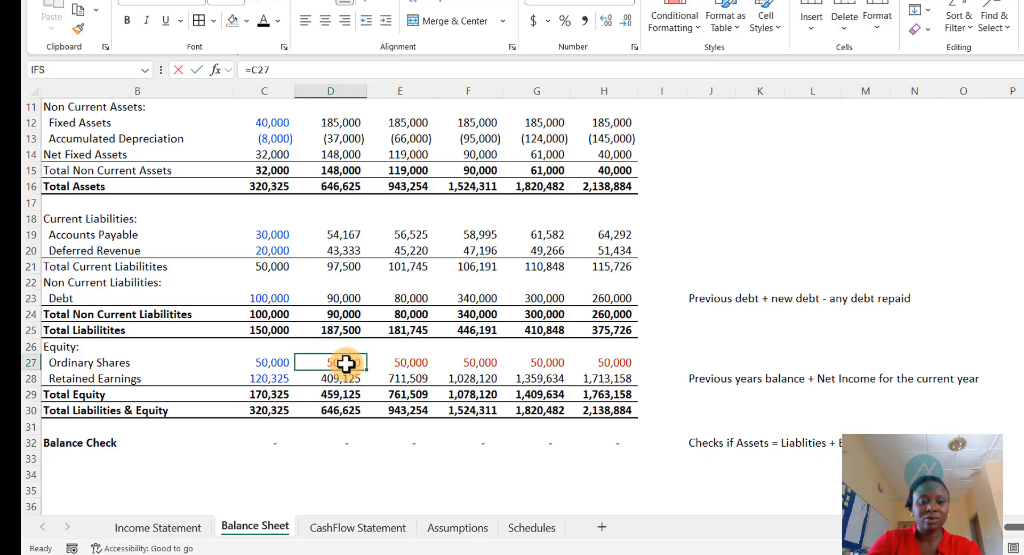
pyautogui.write('=')
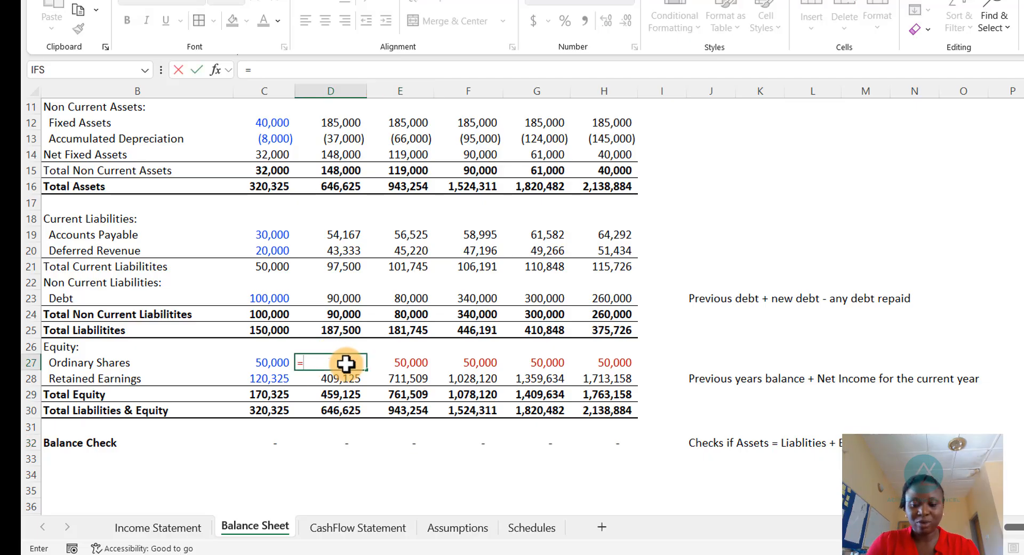
pyautogui.hotkey('ctrl', 'pagedown')
pyautogui.hotkey('ctrl', 'pagedown')
pyautogui.hotkey('ctrl', 'pagedown')
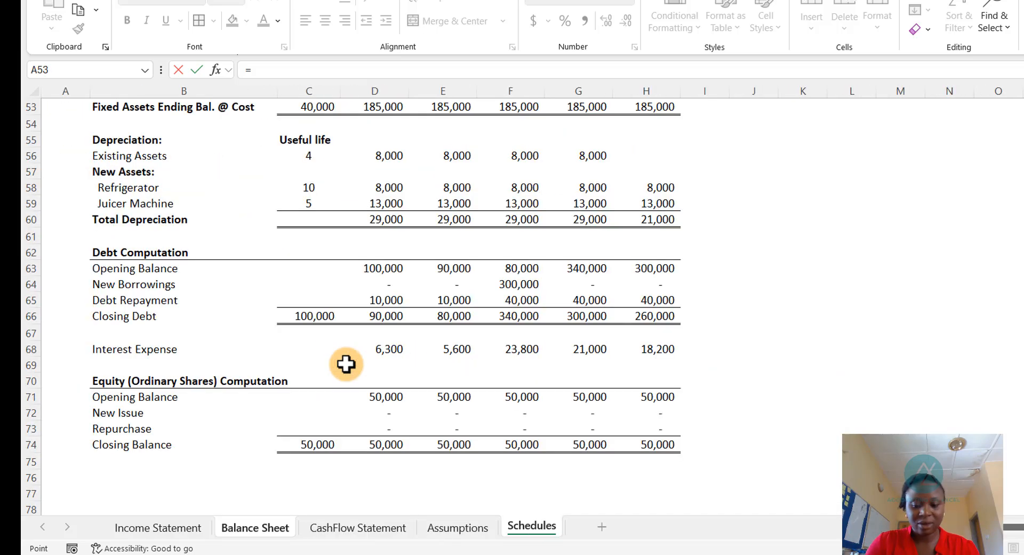
pyautogui.press('Down')
pyautogui.press('Down')
pyautogui.press('Down')
pyautogui.press('Down')
pyautogui.press('Down')
pyautogui.press('Down')
pyautogui.press('Down')
pyautogui.press('Down')
pyautogui.press('Down')
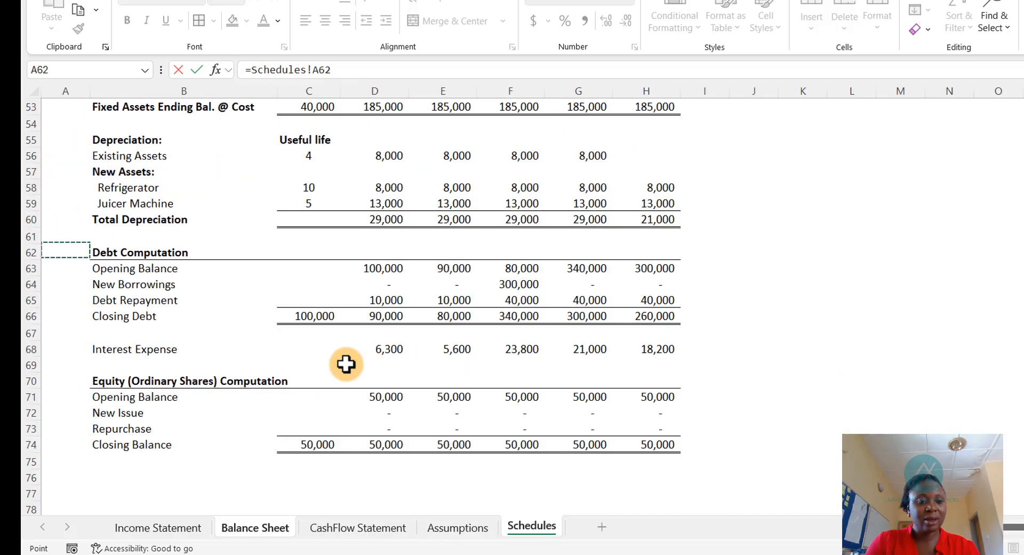
pyautogui.press('Down')
pyautogui.press('Down')
pyautogui.press('Down')
pyautogui.press('Down')
pyautogui.press('Down')
pyautogui.press('Down')
pyautogui.press('Down')
pyautogui.press('Down')
pyautogui.press('Down')
pyautogui.press('Down')
pyautogui.press('Down')
pyautogui.press('Down')
pyautogui.press('Down')
pyautogui.press('Down')
pyautogui.press('Down')
pyautogui.press('Down')
pyautogui.press('Up')
pyautogui.press('Up')
pyautogui.press('Up')
pyautogui.press('Up')
pyautogui.press('Up')
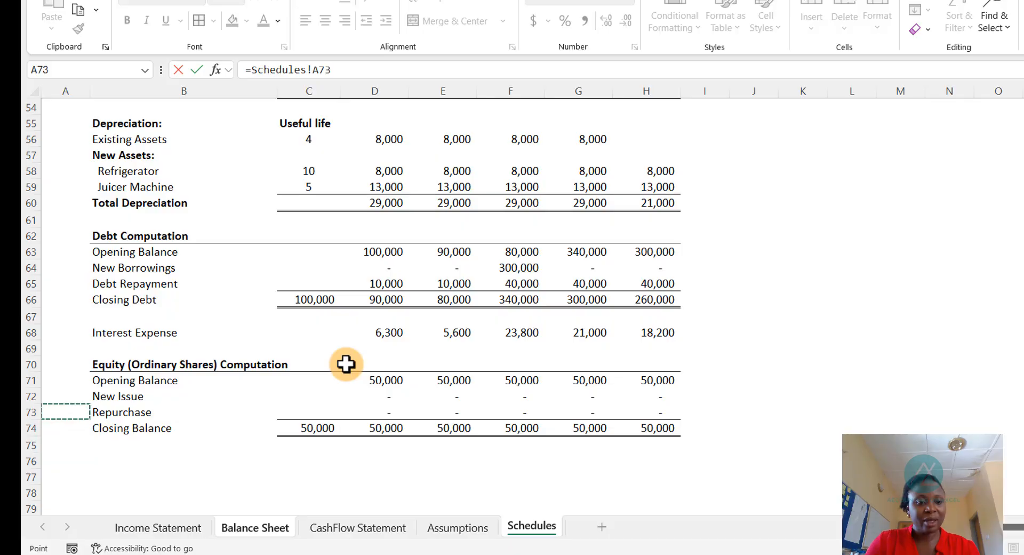
pyautogui.press('Down')
pyautogui.press('Right')
pyautogui.press('Right')
pyautogui.press('Right')
pyautogui.press('Return')
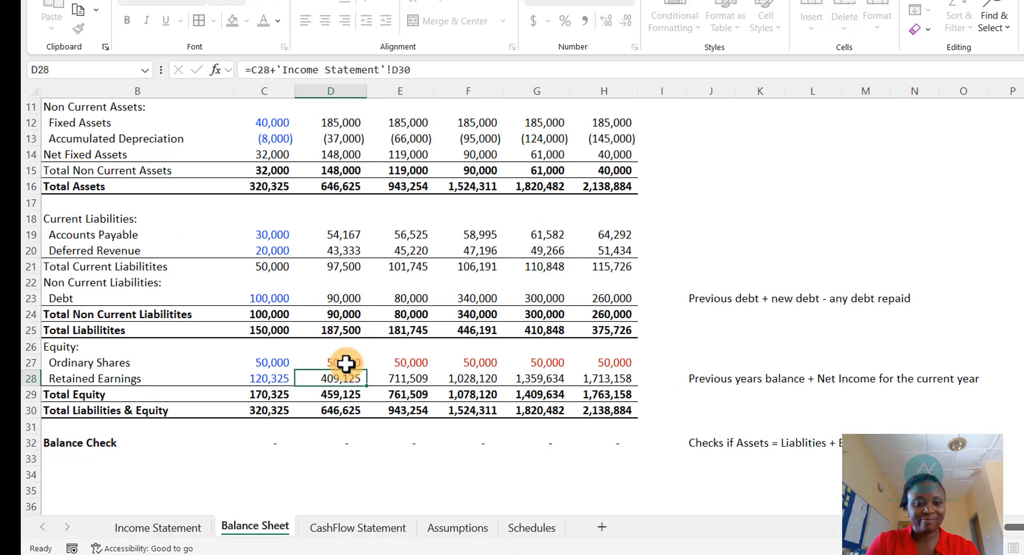
# - Fill the Ordinary Shares link across the forecast years through 2029
pyautogui.click(346, 363)
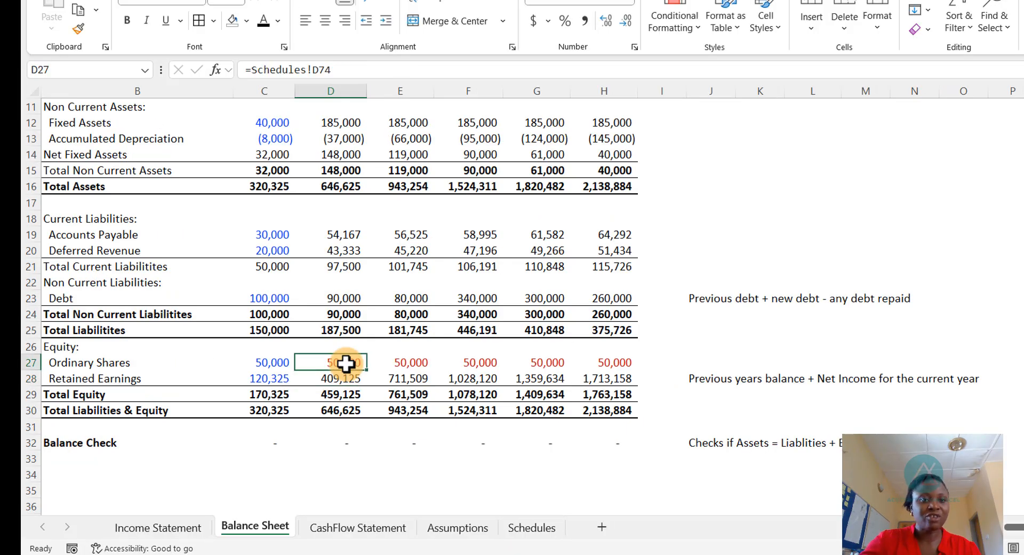
pyautogui.click(263, 22)
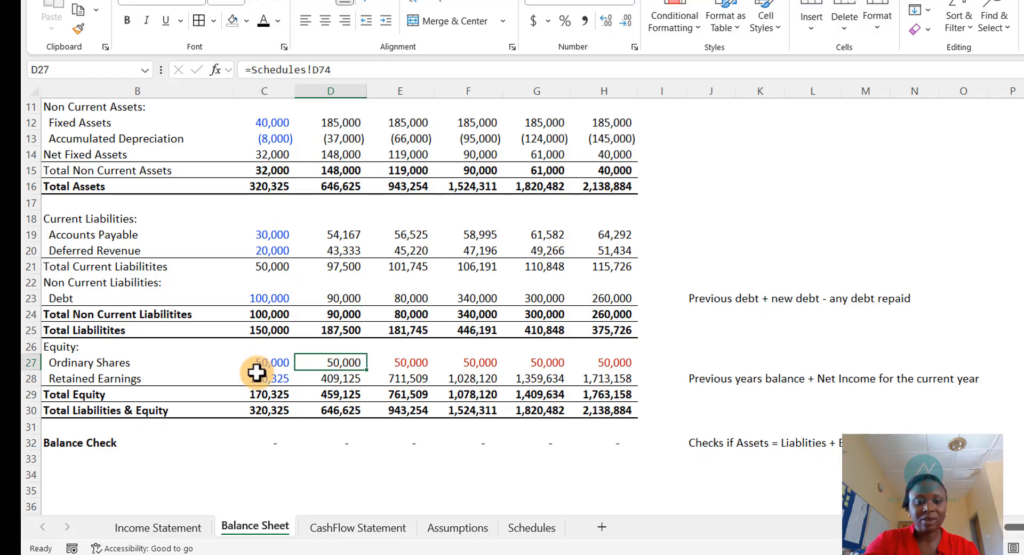
pyautogui.hotkey('shift', 'Right')
pyautogui.hotkey('shift', 'Right')
pyautogui.hotkey('shift', 'Right')
pyautogui.scroll(1, 256, 373)
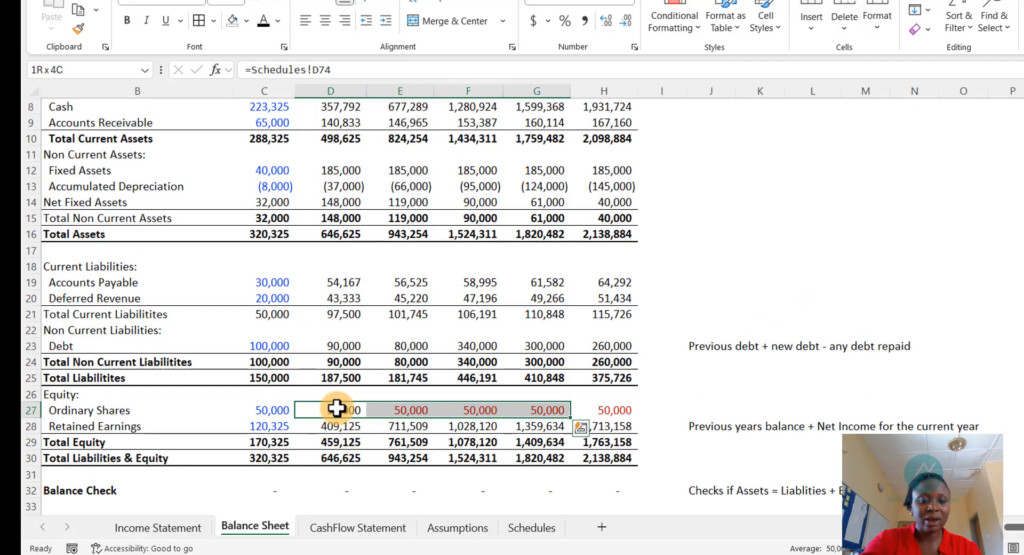
pyautogui.click(336, 409)
pyautogui.moveTo(366, 418); pyautogui.dragTo(620, 428)
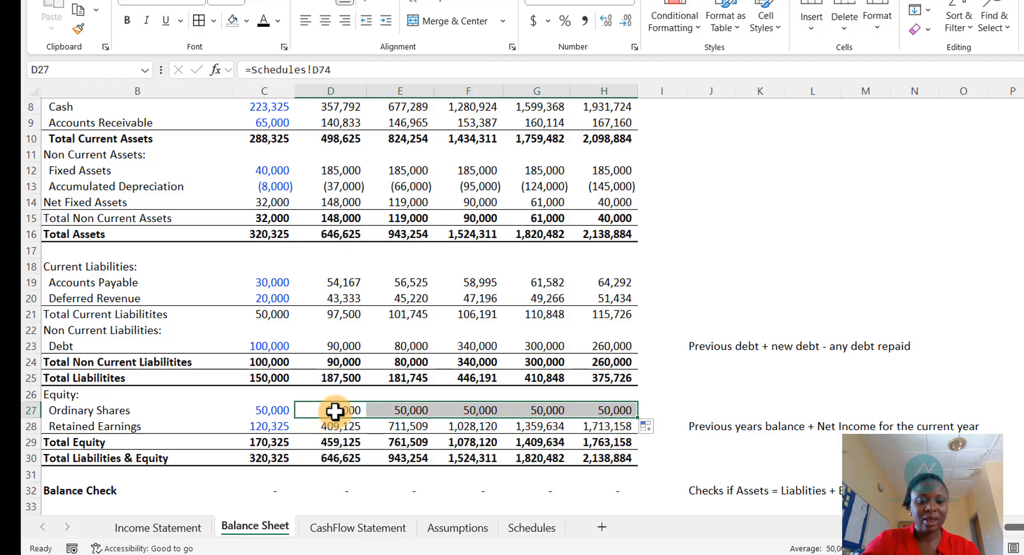
# - Review the Balance Sheet, Cash Flow Statement and Income Statement figures
pyautogui.click(341, 346)
pyautogui.scroll(3, 296, 445)
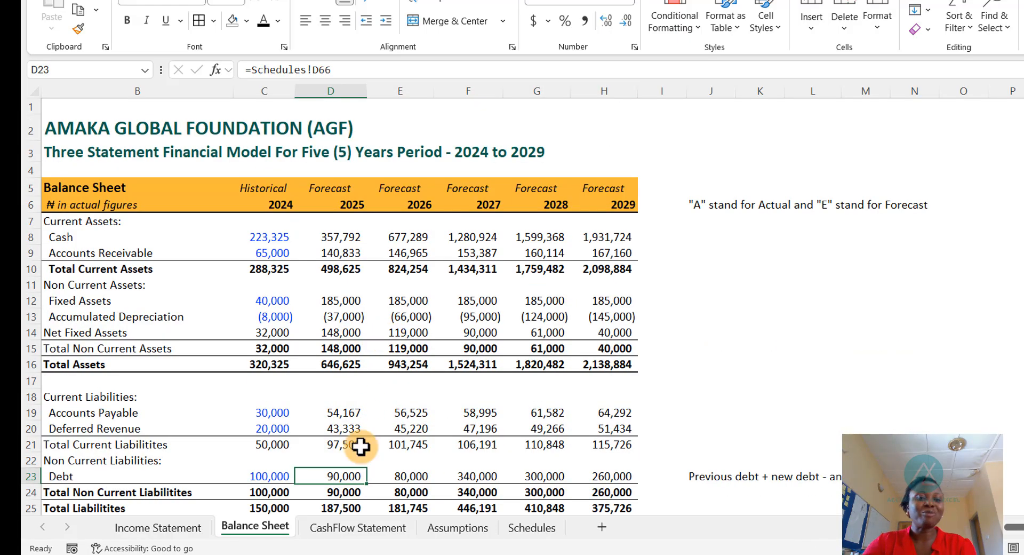
pyautogui.click(337, 528)
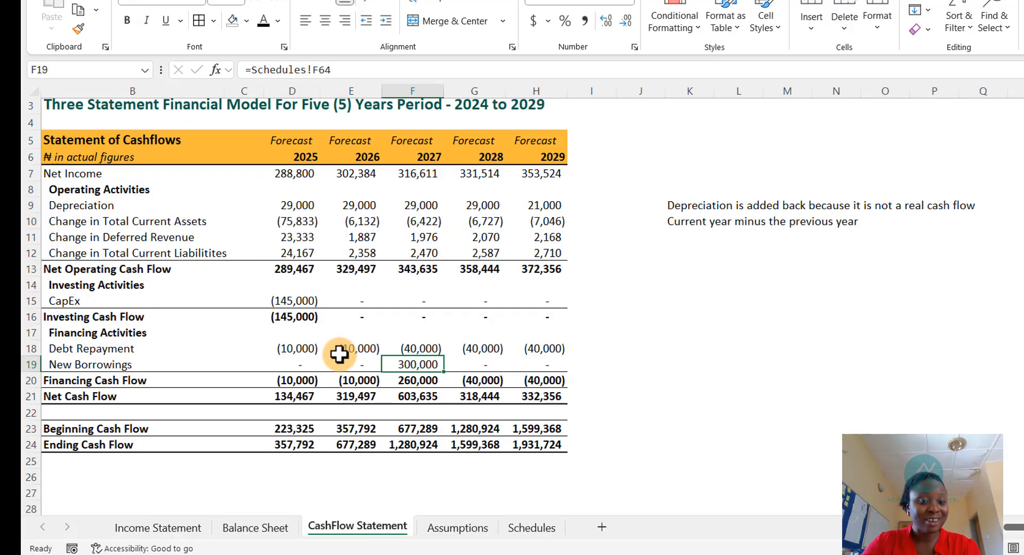
pyautogui.scroll(1, 304, 286)
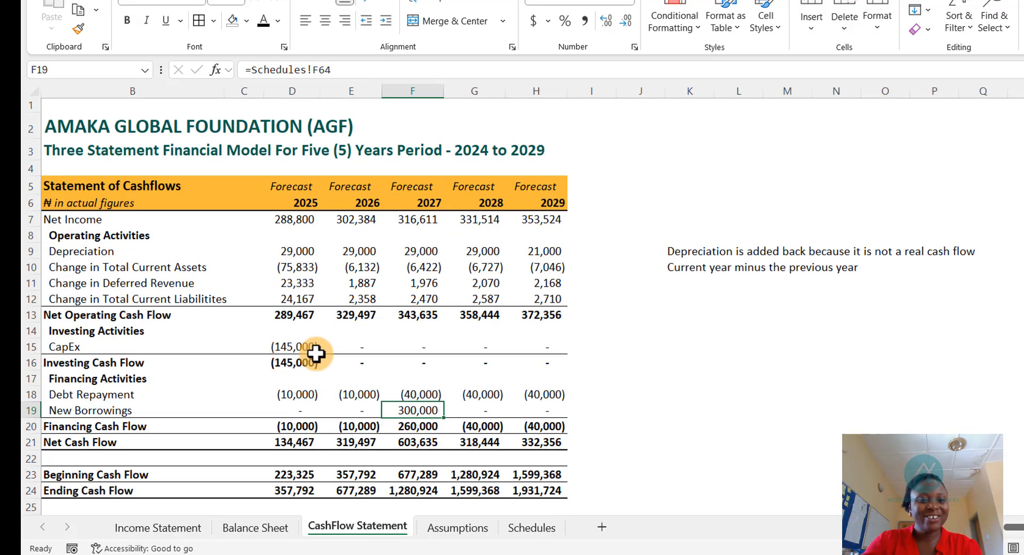
pyautogui.scroll(-1, 314, 347)
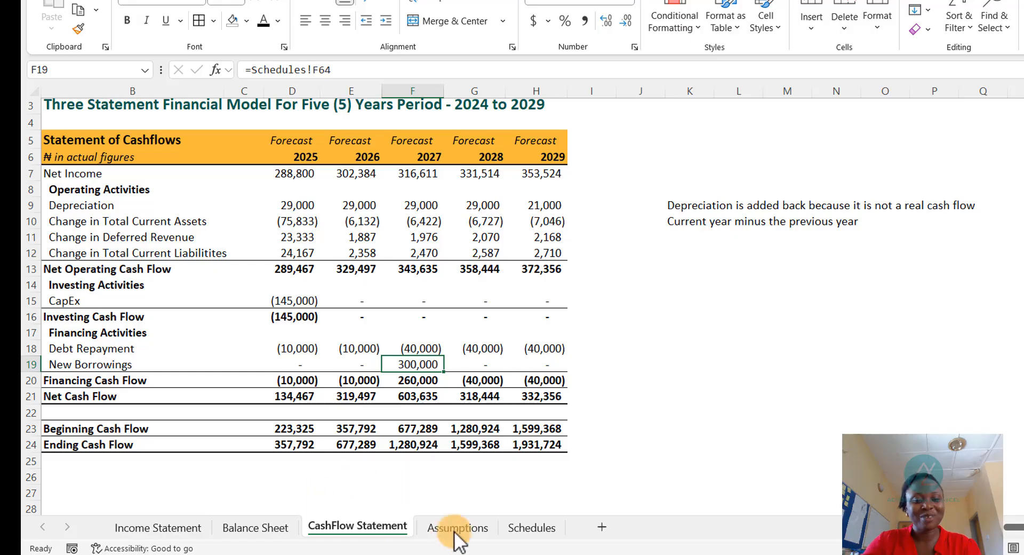
pyautogui.click(258, 527)
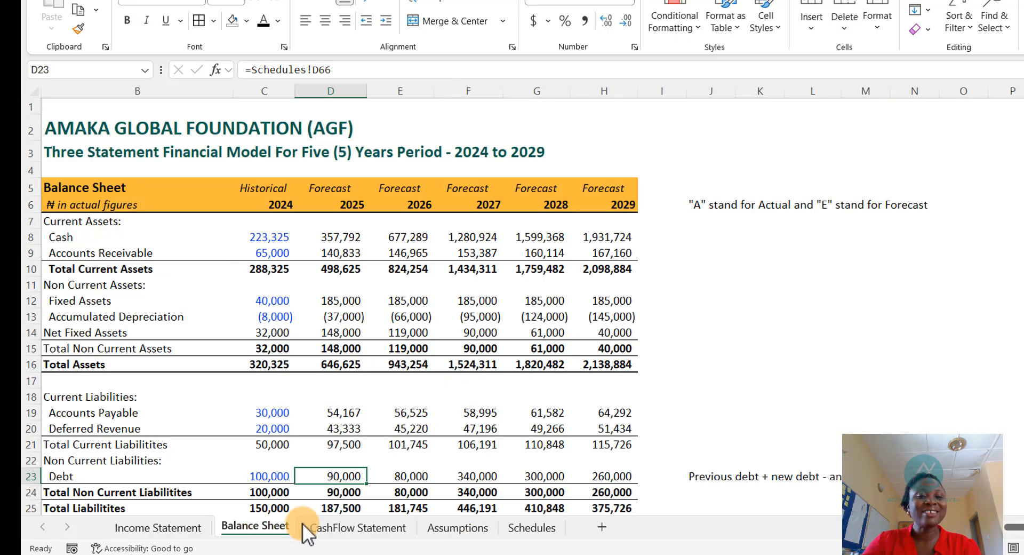
pyautogui.click(159, 527)
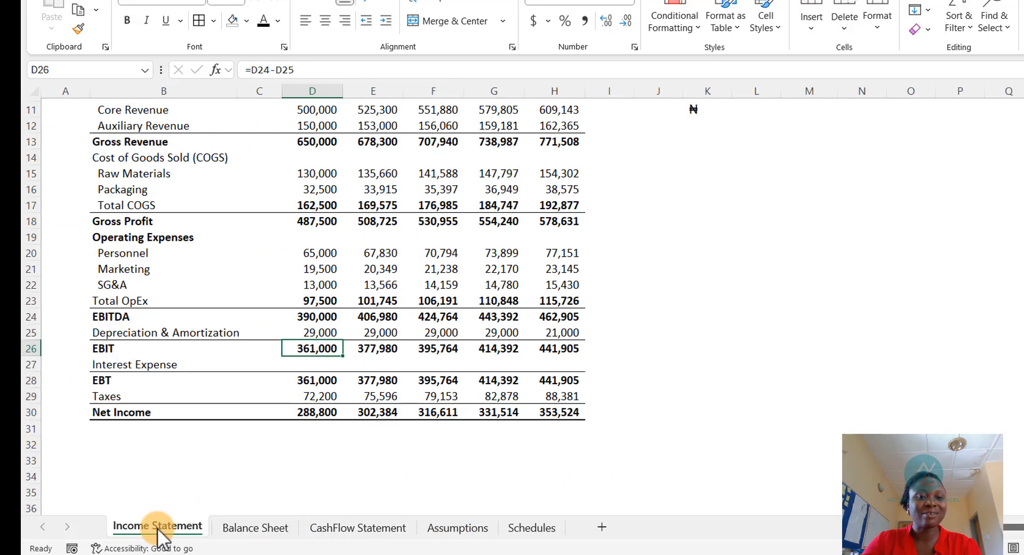
pyautogui.scroll(3, 222, 480)
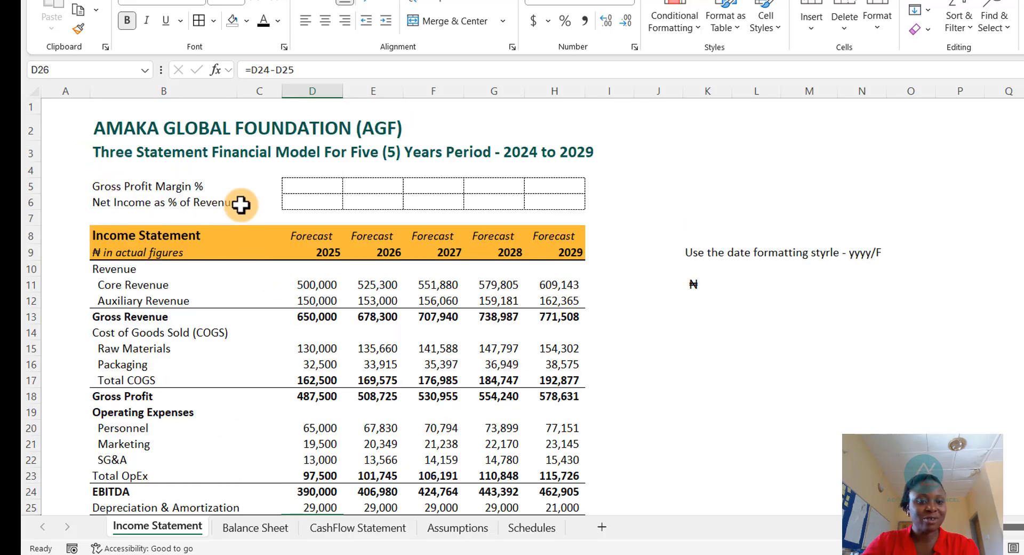
# - Set the 2025 Gross Profit Margin % to Gross Profit divided by Gross Revenue
pyautogui.click(314, 184)
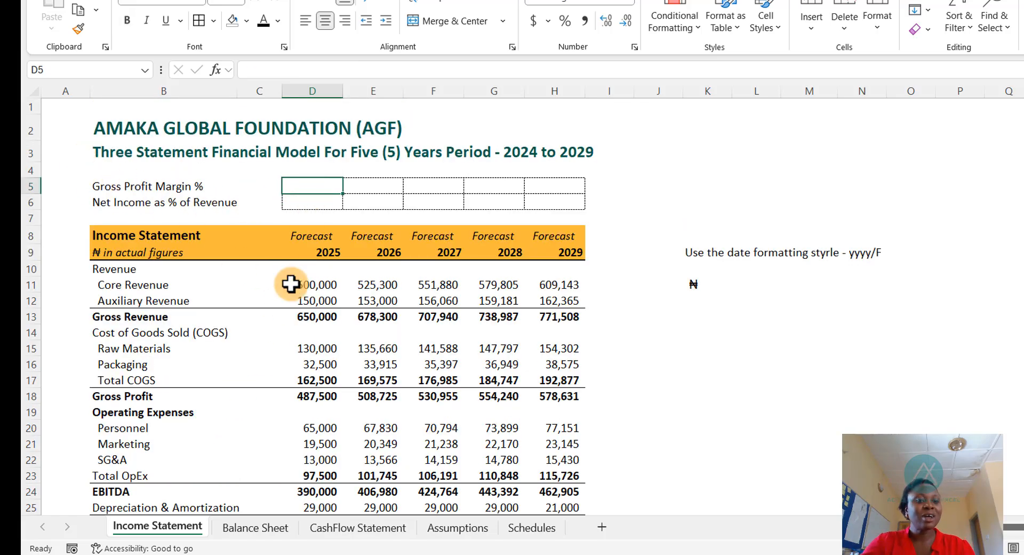
pyautogui.write('=')
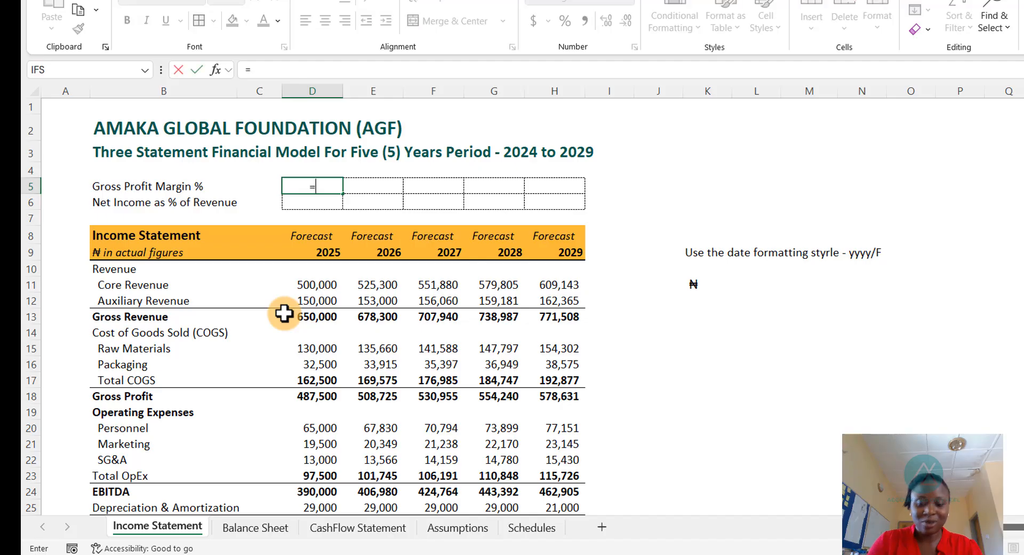
pyautogui.press('Down')
pyautogui.press('Down')
pyautogui.press('Down')
pyautogui.press('Down')
pyautogui.press('Down')
pyautogui.press('Down')
pyautogui.press('Down')
pyautogui.press('Down')
pyautogui.press('Down')
pyautogui.press('Down')
pyautogui.press('Down')
pyautogui.press('Down')
pyautogui.press('Down')
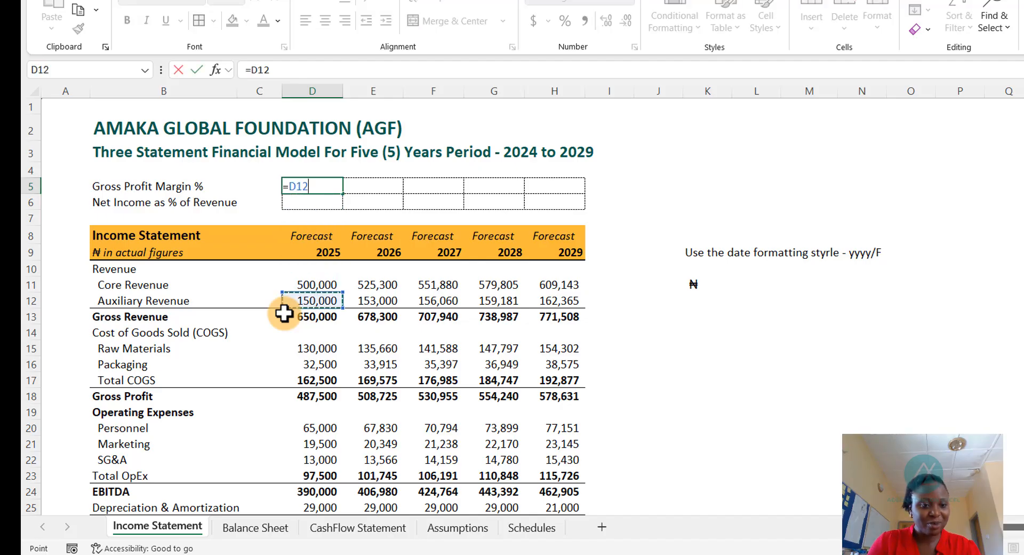
pyautogui.write('/')
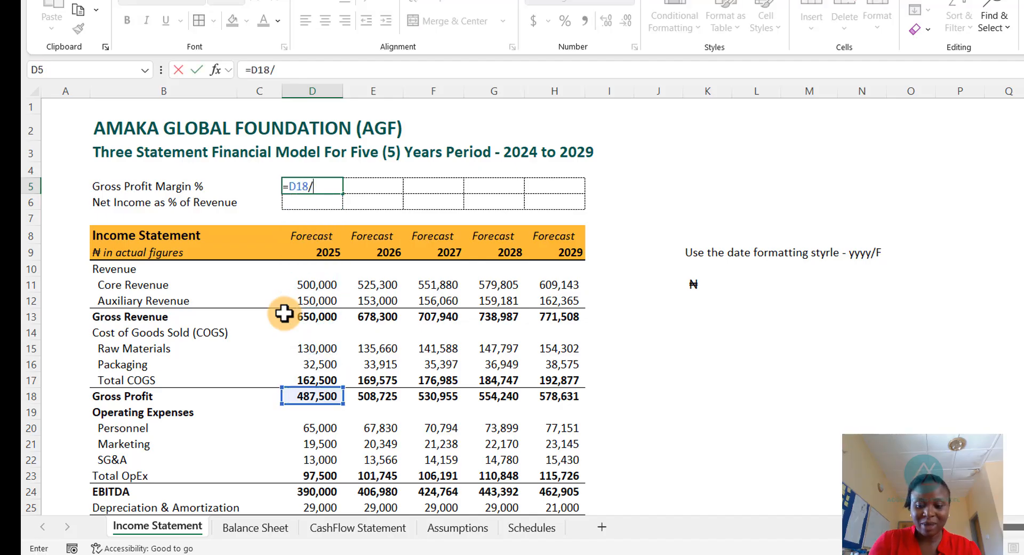
pyautogui.press('Down')
pyautogui.press('Down')
pyautogui.press('Down')
pyautogui.press('Down')
pyautogui.press('Down')
pyautogui.press('Down')
pyautogui.press('Down')
pyautogui.press('Down')
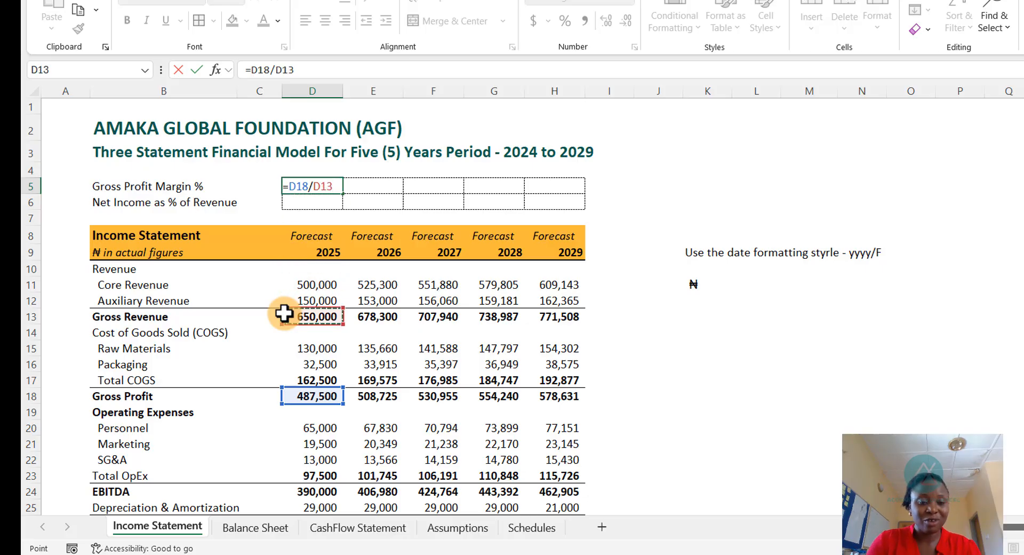
pyautogui.press('Return')
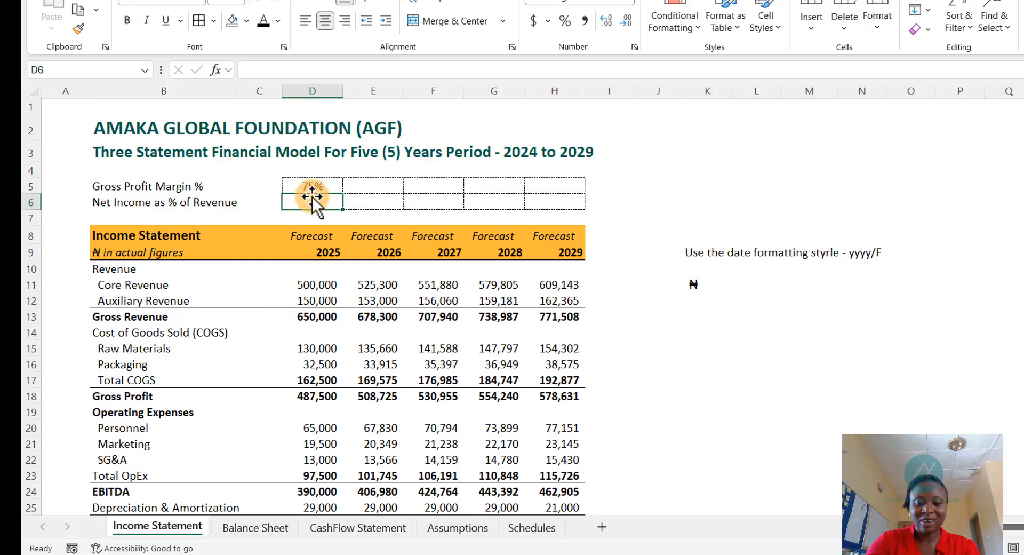
# - Set the 2025 Net Income as % of Revenue to Net Income divided by Gross Revenue
pyautogui.write('=')
pyautogui.press('Down')
pyautogui.press('Down')
pyautogui.press('Down')
pyautogui.press('Down')
pyautogui.press('Down')
pyautogui.press('Down')
pyautogui.press('Down')
pyautogui.press('Down')
pyautogui.press('Down')
pyautogui.press('Down')
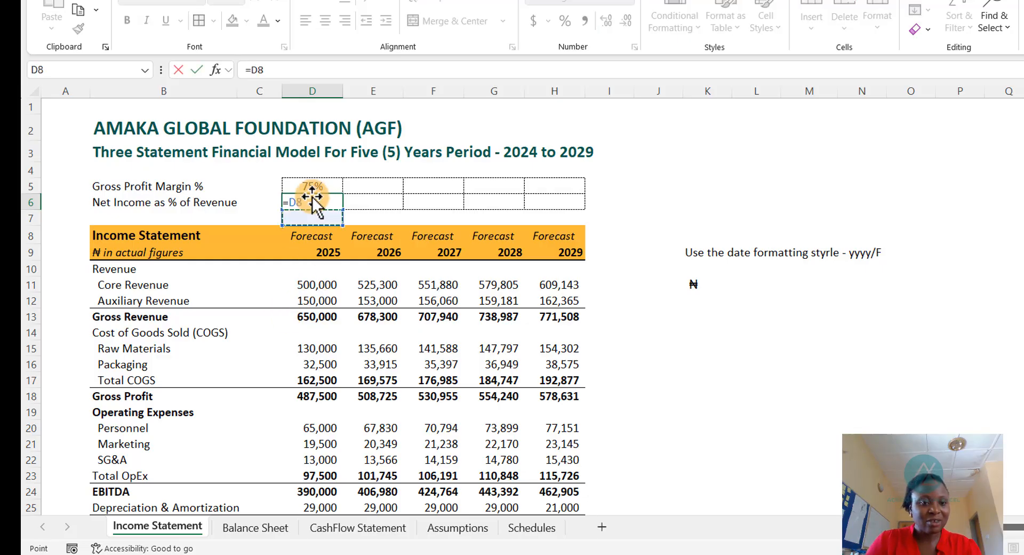
pyautogui.press('Down')
pyautogui.press('Down')
pyautogui.press('Down')
pyautogui.press('Down')
pyautogui.press('Down')
pyautogui.press('Down')
pyautogui.press('Down')
pyautogui.press('Down')
pyautogui.press('Down')
pyautogui.press('Down')
pyautogui.press('Down')
pyautogui.press('Down')
pyautogui.press('Down')
pyautogui.press('Down')
pyautogui.press('Down')
pyautogui.press('Down')
pyautogui.press('Down')
pyautogui.press('Down')
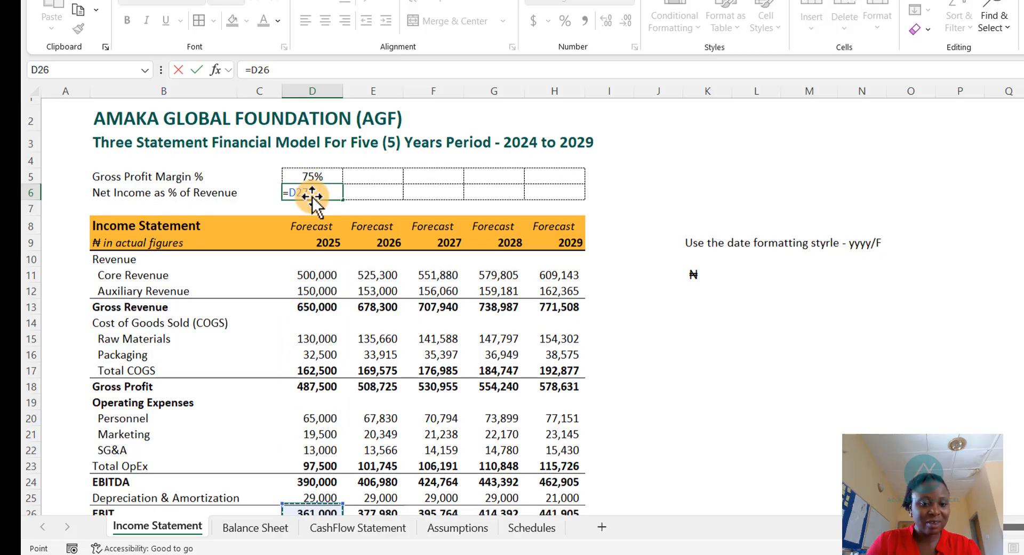
pyautogui.press('Up')
pyautogui.press('Up')
pyautogui.press('Up')
pyautogui.press('Up')
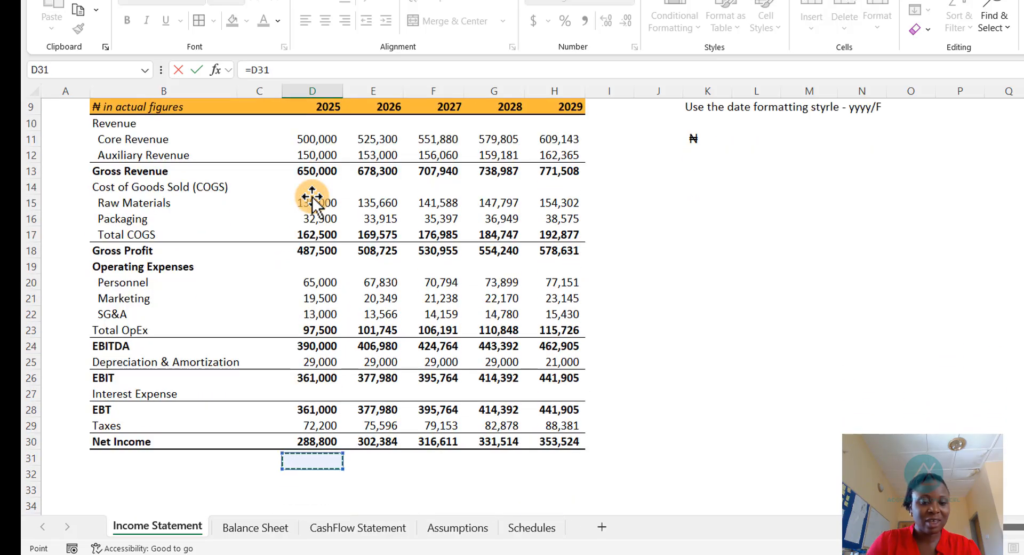
pyautogui.write('/')
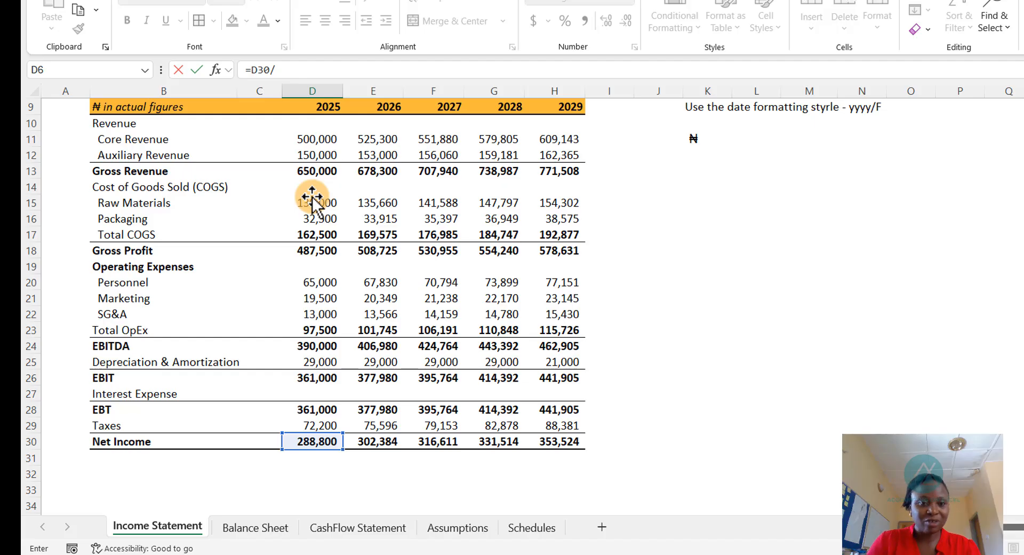
pyautogui.press('Down')
pyautogui.press('Down')
pyautogui.press('Down')
pyautogui.press('Down')
pyautogui.press('Down')
pyautogui.press('Down')
pyautogui.press('Down')
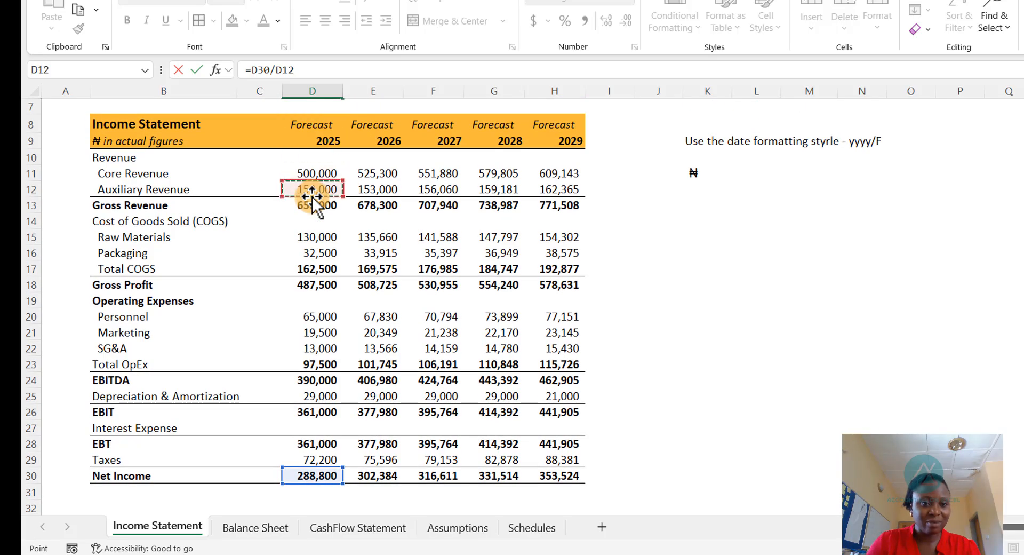
pyautogui.press('Return')
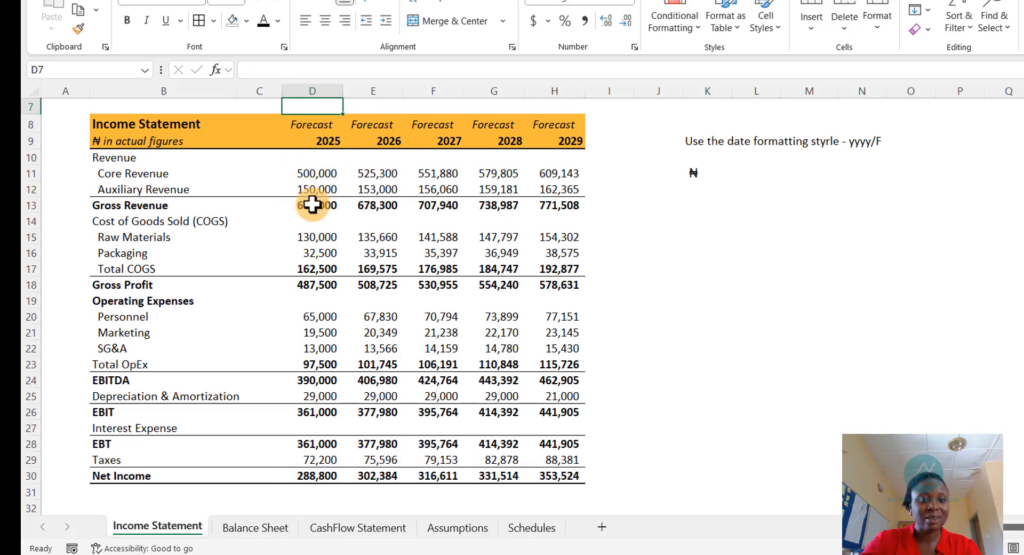
# - Paste both ratio formulas across the 2026 to 2029 forecast columns
pyautogui.scroll(2, 318, 197)
pyautogui.click(319, 199)
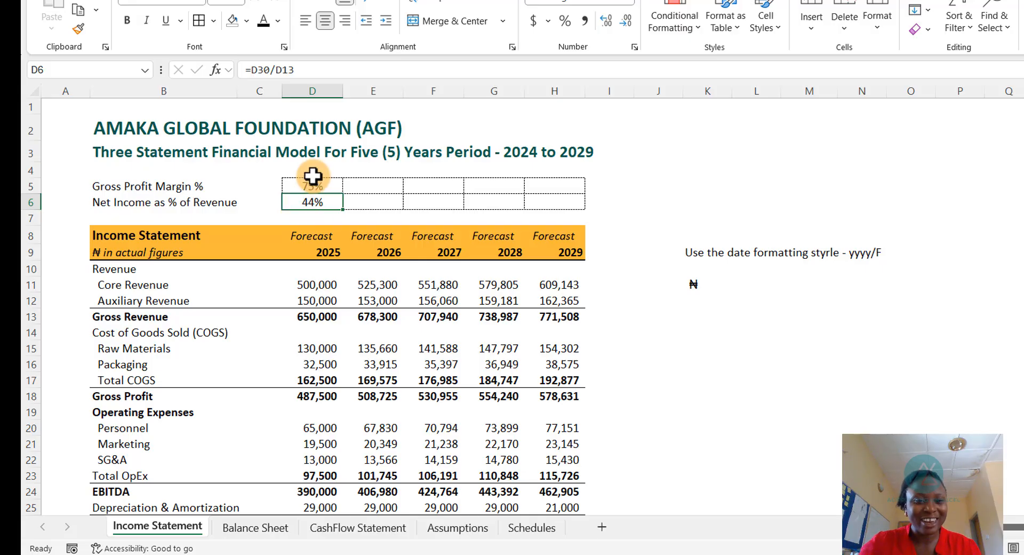
pyautogui.moveTo(313, 181); pyautogui.dragTo(564, 210)
pyautogui.hotkey('ctrl', 'v')
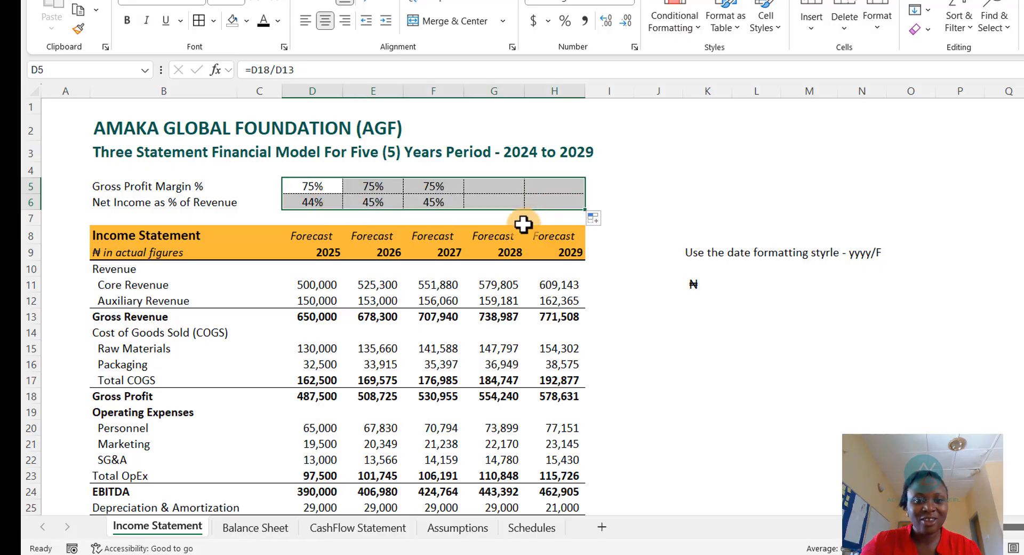
pyautogui.click(413, 367)
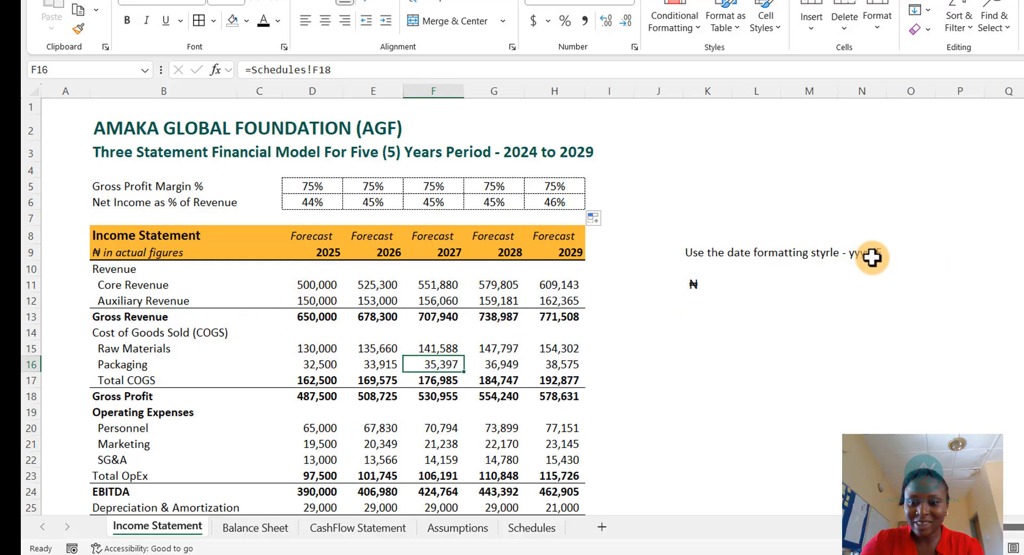
# - Apply the custom number format yyyy/F to the 2025 year header
pyautogui.click(320, 252)
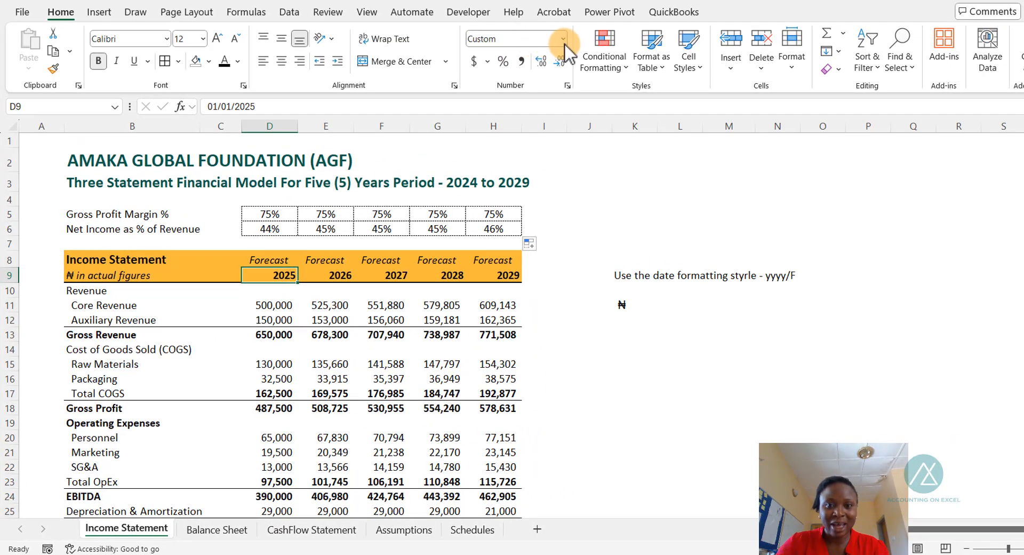
pyautogui.click(568, 85)
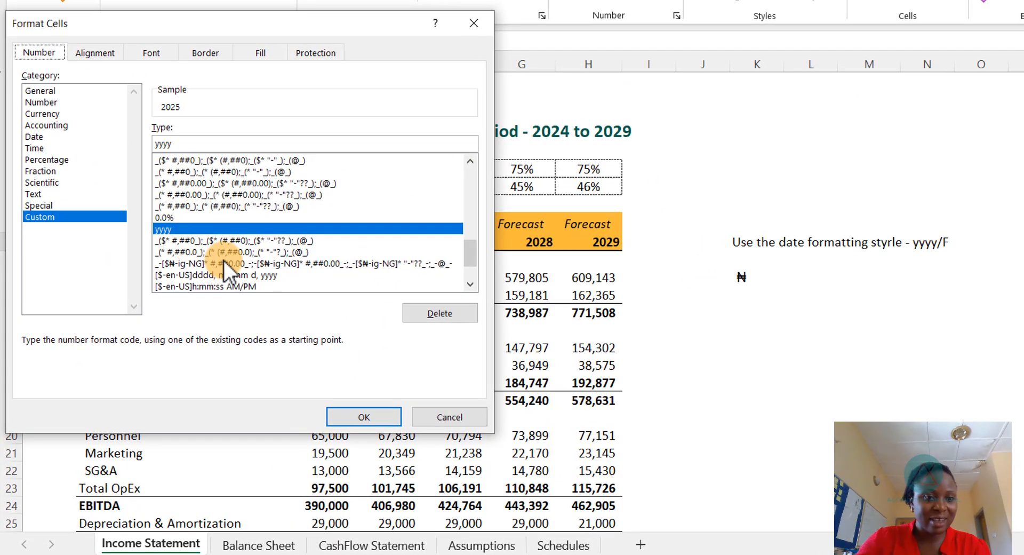
pyautogui.click(178, 140)
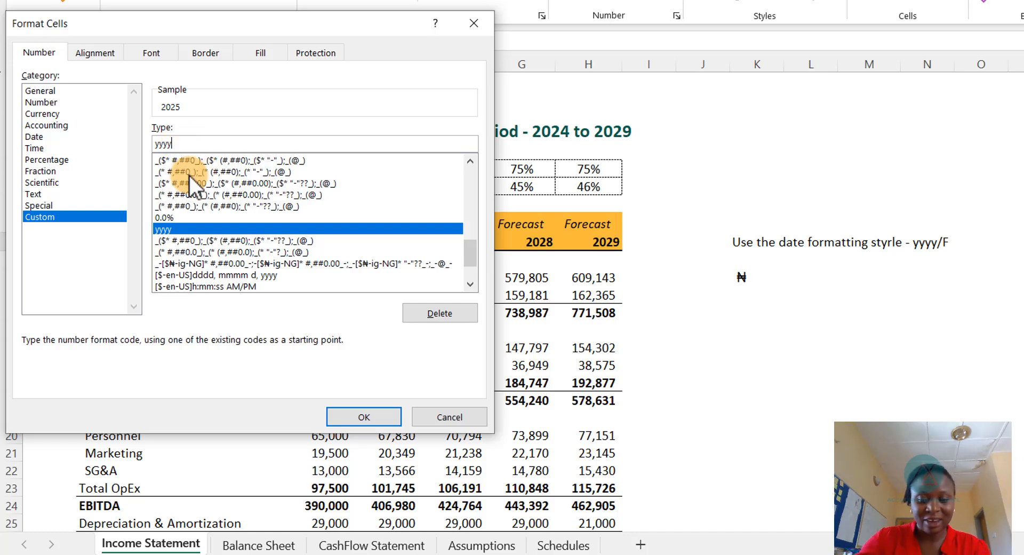
pyautogui.write('/F')
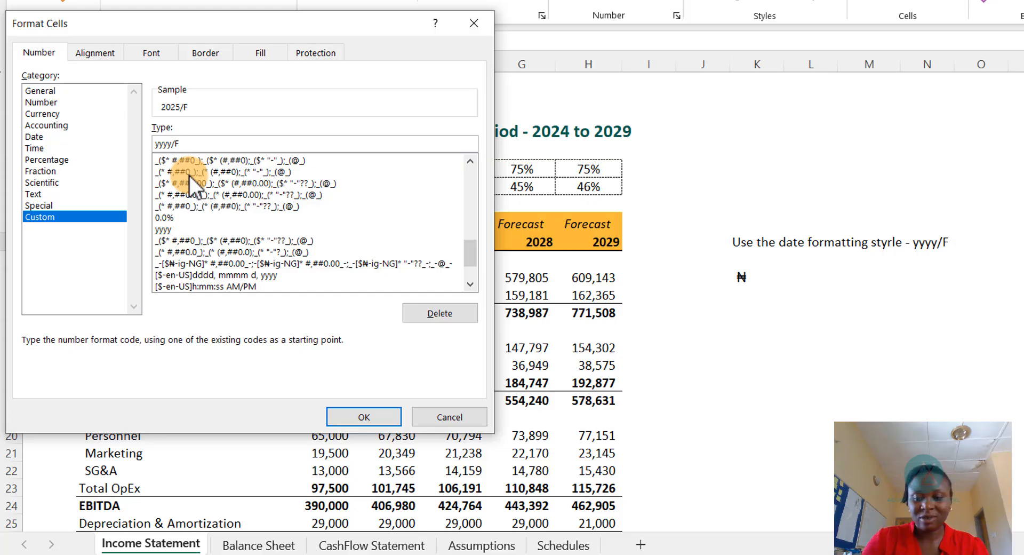
pyautogui.press('Return')
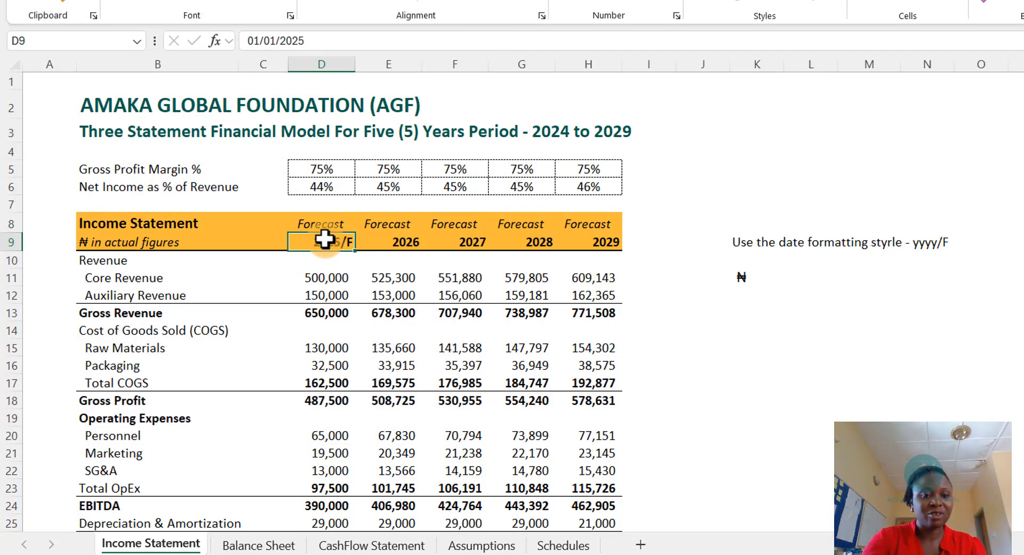
# - Paste only the 2025 header's formatting onto the 2026 to 2029 year headers
pyautogui.moveTo(399, 240); pyautogui.dragTo(606, 242)
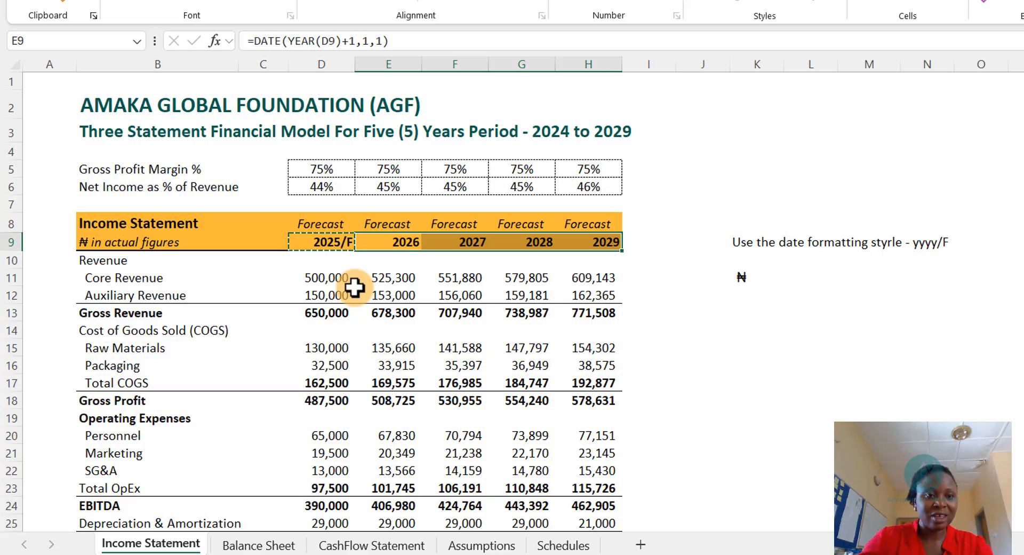
pyautogui.hotkey('ctrl', 'alt', 'v')
pyautogui.press('v')
pyautogui.click(105, 219)
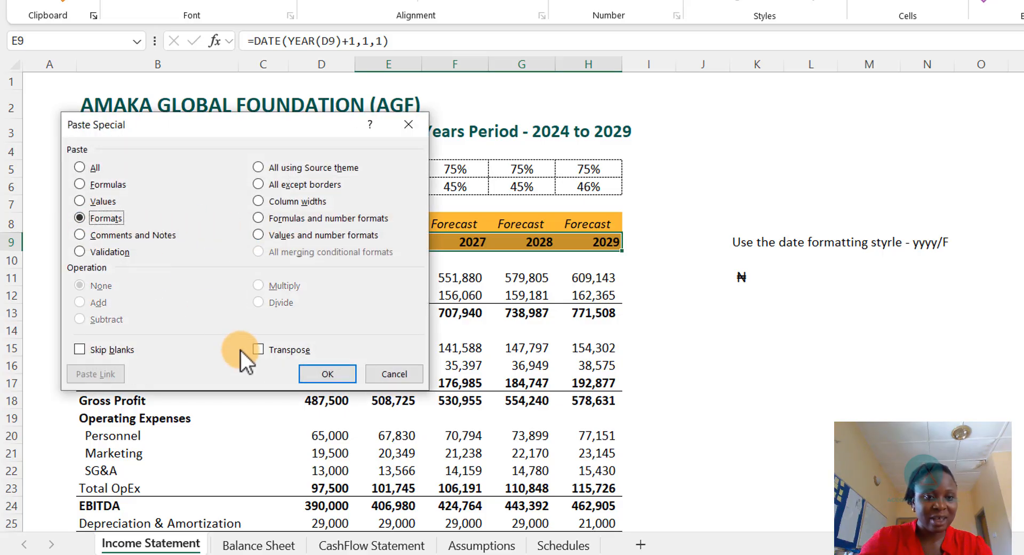
pyautogui.click(328, 373)
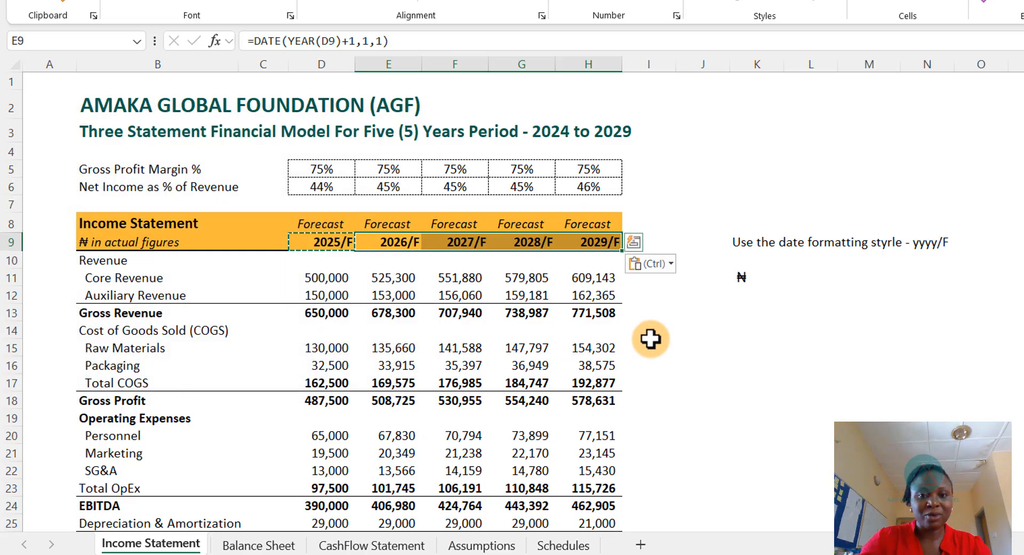
pyautogui.click(649, 346)
pyautogui.press('Escape')
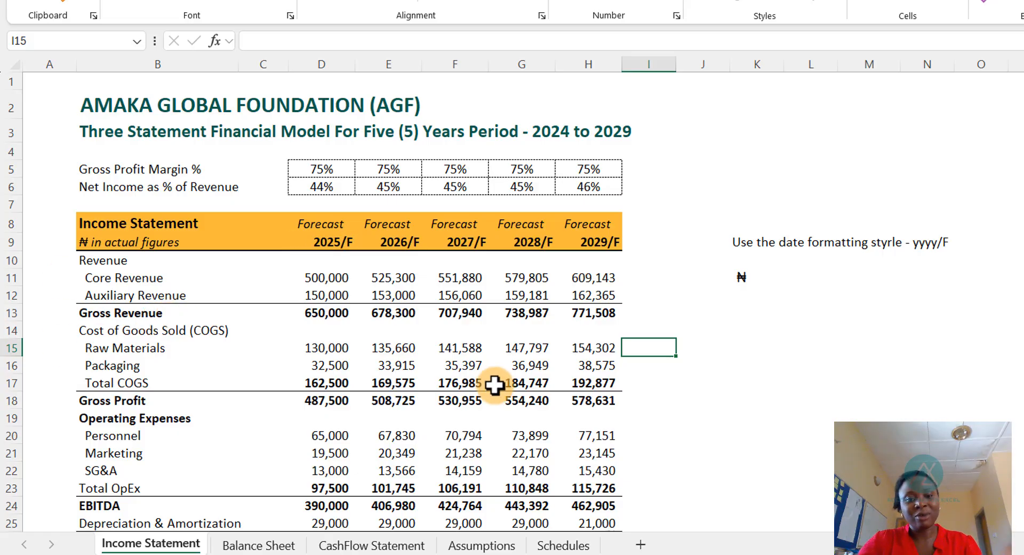